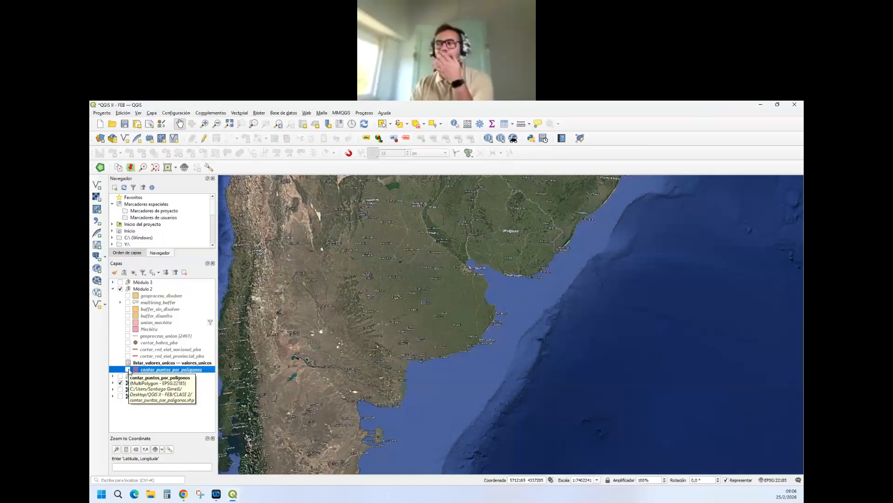
Step: Display the contar_puntos_por_poligonos layer on the map and review its attribute table with the NUMPOINTS values
{"action": "left_click", "coordinate": [128, 369]}
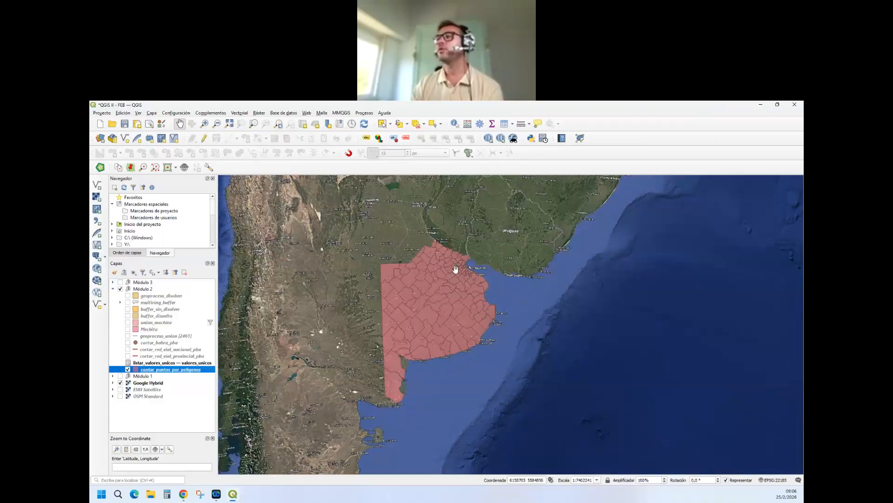
{"action": "scroll", "coordinate": [453, 267], "scroll_direction": "up", "scroll_amount": 1}
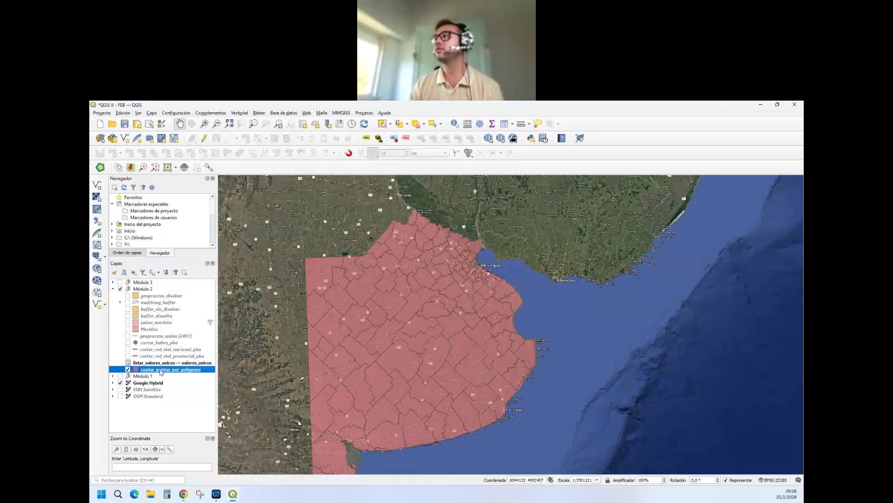
{"action": "scroll", "coordinate": [344, 230], "scroll_direction": "down", "scroll_amount": 1}
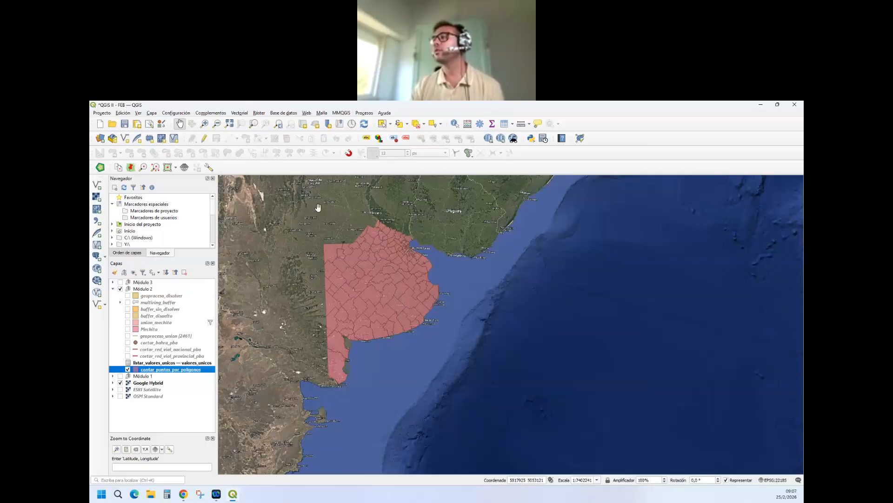
{"action": "left_click", "coordinate": [505, 124]}
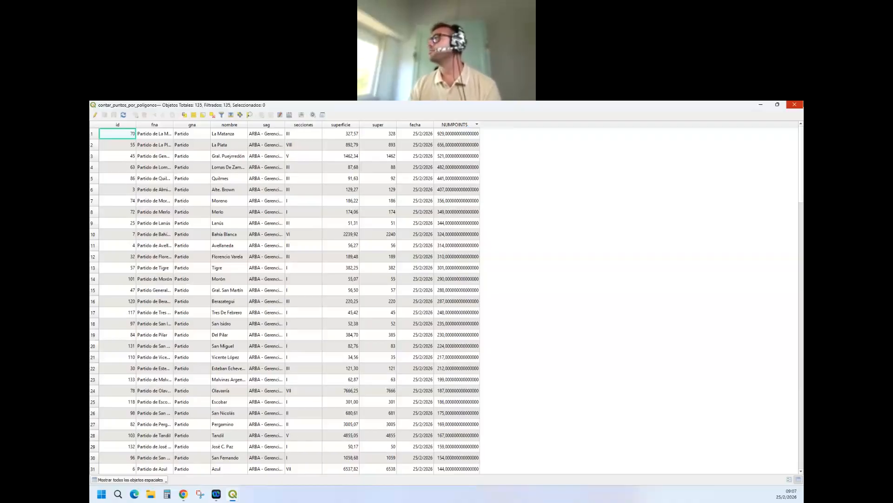
{"action": "left_click", "coordinate": [800, 105]}
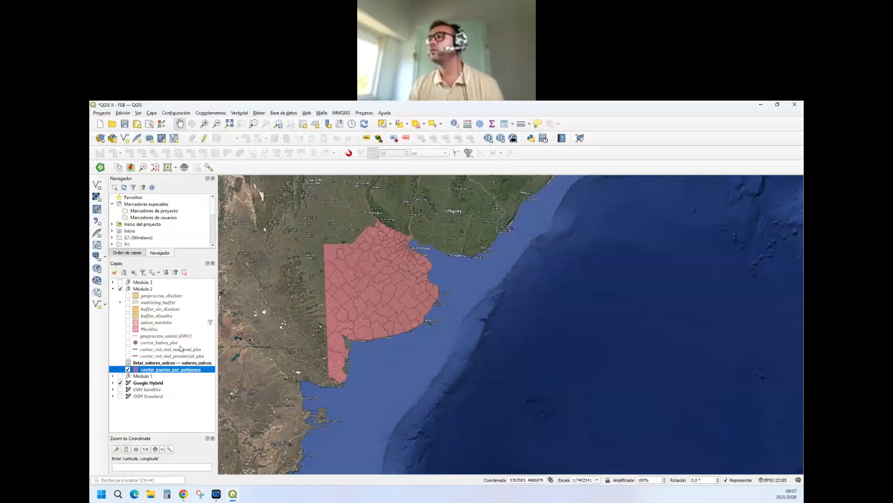
Step: Open the attribute table of listar_valores_unicos and widen the Field1 column so the full names fit
{"action": "left_click", "coordinate": [173, 364]}
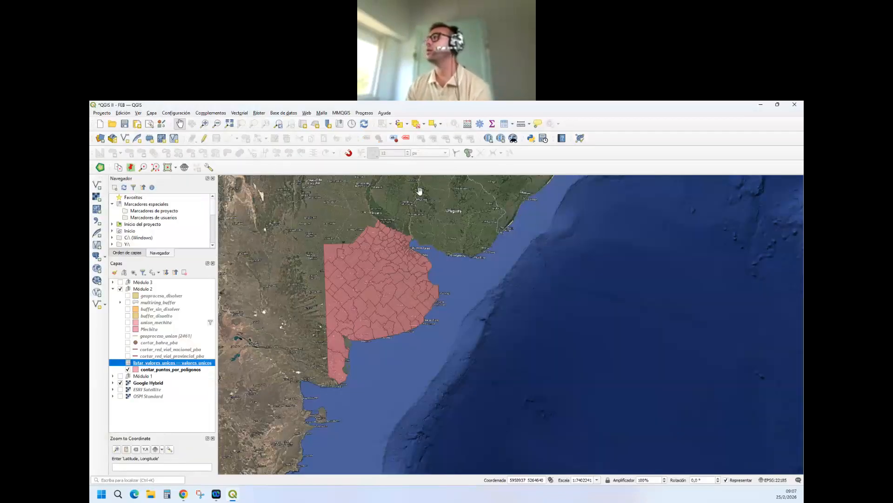
{"action": "left_click", "coordinate": [512, 124]}
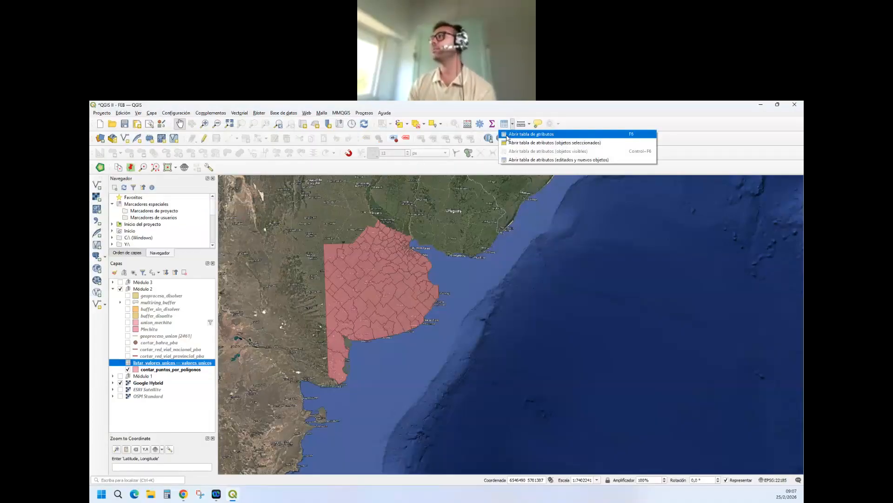
{"action": "left_click", "coordinate": [508, 136]}
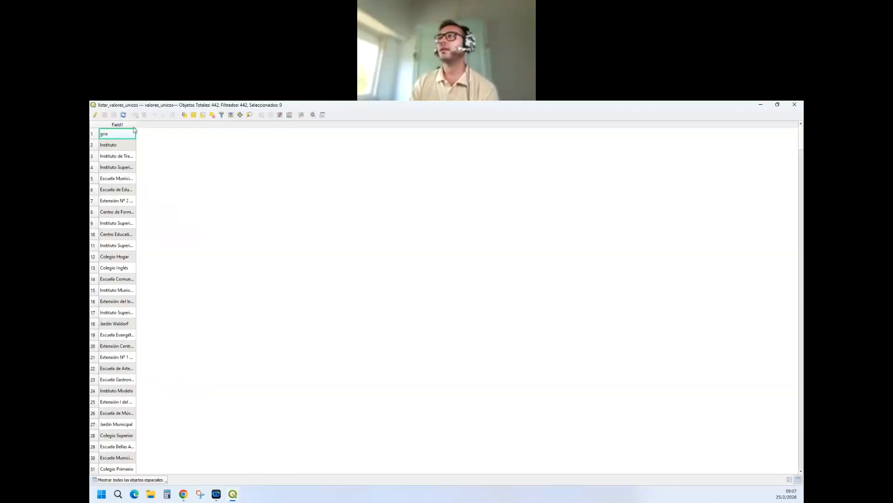
{"action": "left_click_drag", "start_coordinate": [137, 127], "coordinate": [219, 126]}
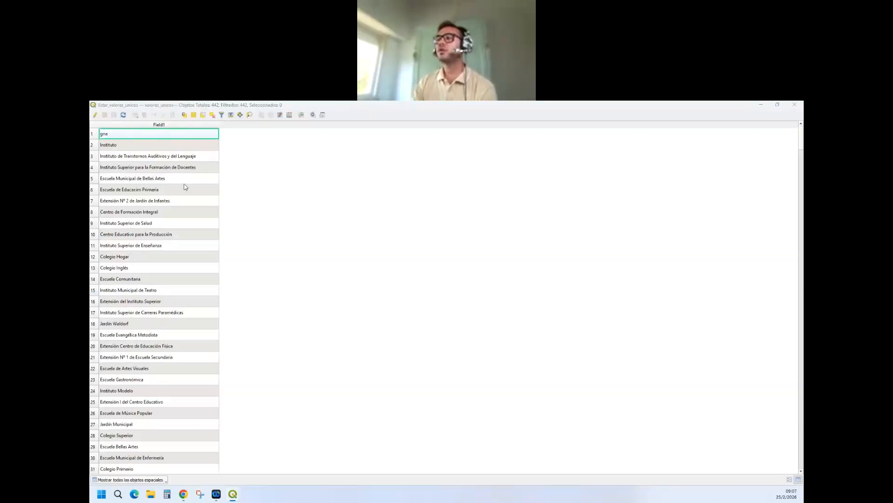
Step: Read through the unique Field1 values of listar_valores_unicos, including the Extensión de Media row, and close the table
{"action": "scroll", "coordinate": [189, 204], "scroll_direction": "down", "scroll_amount": 3}
{"action": "scroll", "coordinate": [177, 228], "scroll_direction": "down", "scroll_amount": 2}
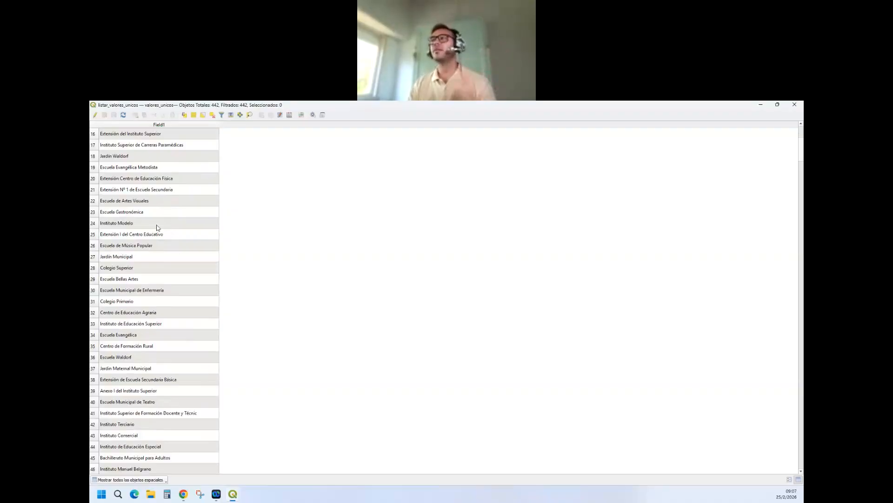
{"action": "scroll", "coordinate": [142, 210], "scroll_direction": "up", "scroll_amount": 5}
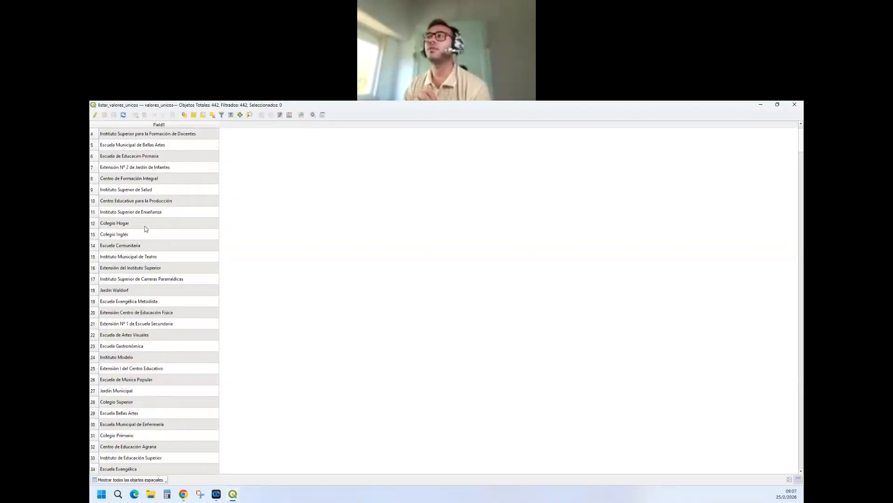
{"action": "left_click", "coordinate": [132, 146]}
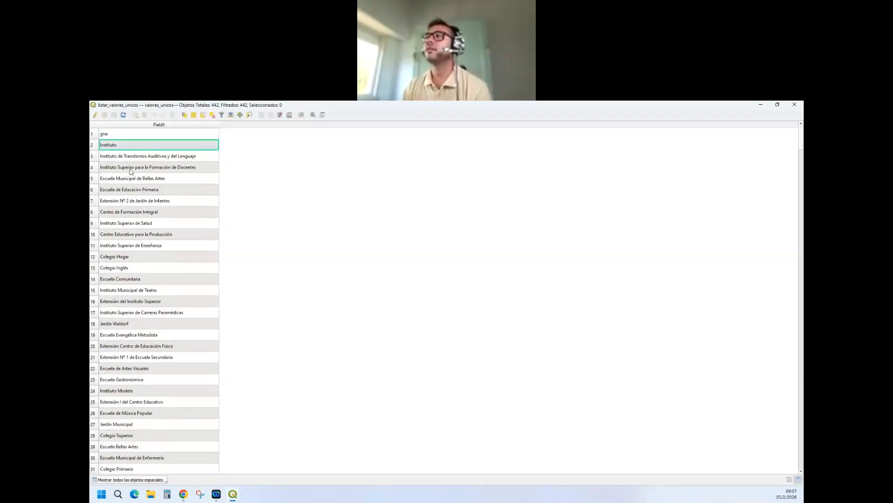
{"action": "scroll", "coordinate": [223, 148], "scroll_direction": "down", "scroll_amount": 19}
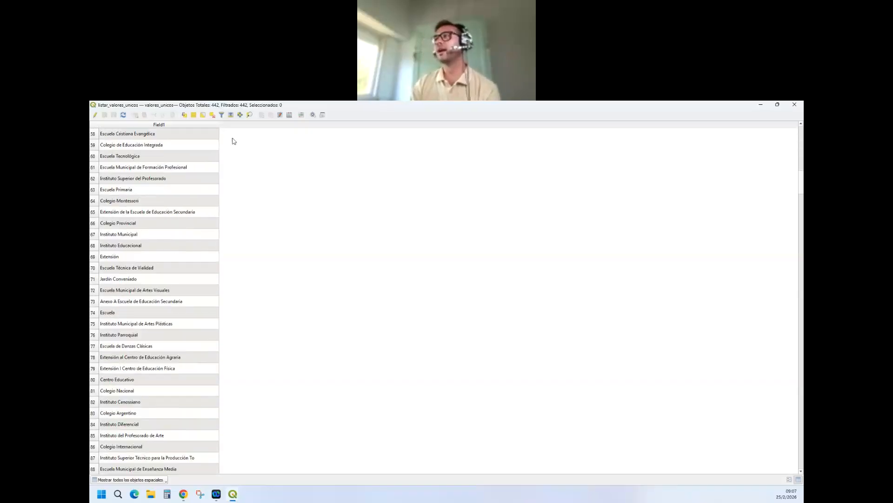
{"action": "scroll", "coordinate": [137, 186], "scroll_direction": "down", "scroll_amount": 7}
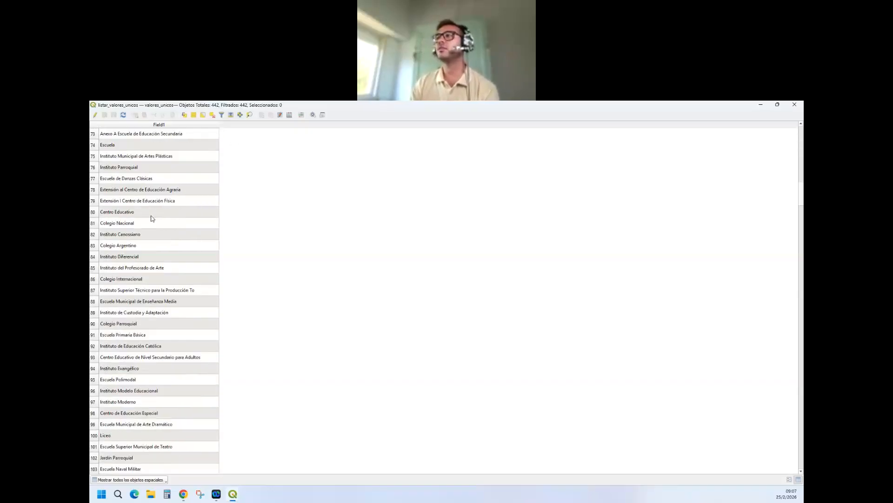
{"action": "scroll", "coordinate": [142, 219], "scroll_direction": "down", "scroll_amount": 5}
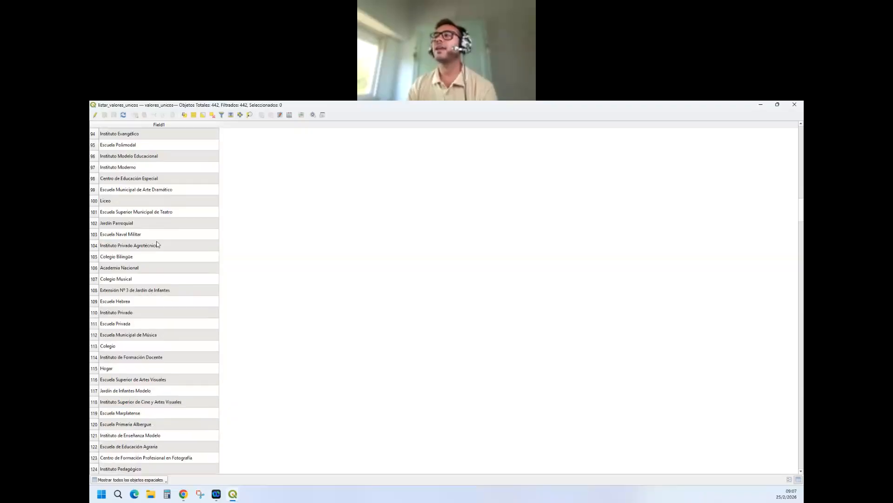
{"action": "scroll", "coordinate": [130, 254], "scroll_direction": "down", "scroll_amount": 9}
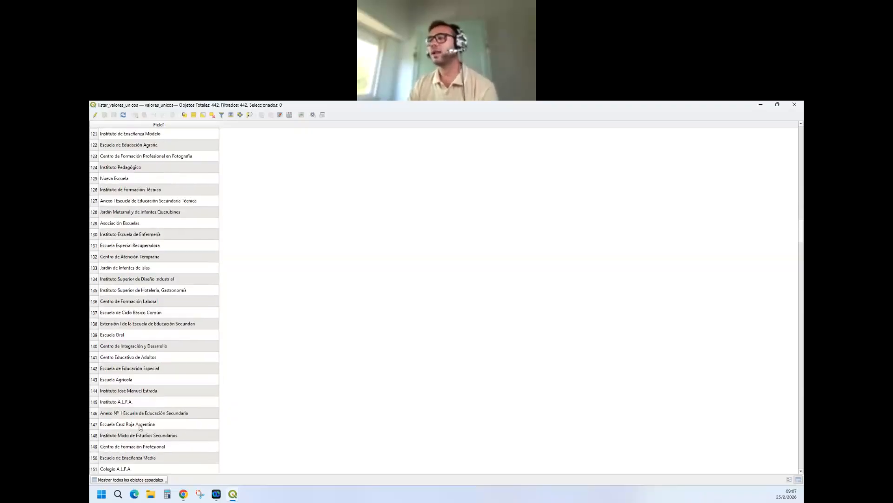
{"action": "scroll", "coordinate": [125, 442], "scroll_direction": "down", "scroll_amount": 4}
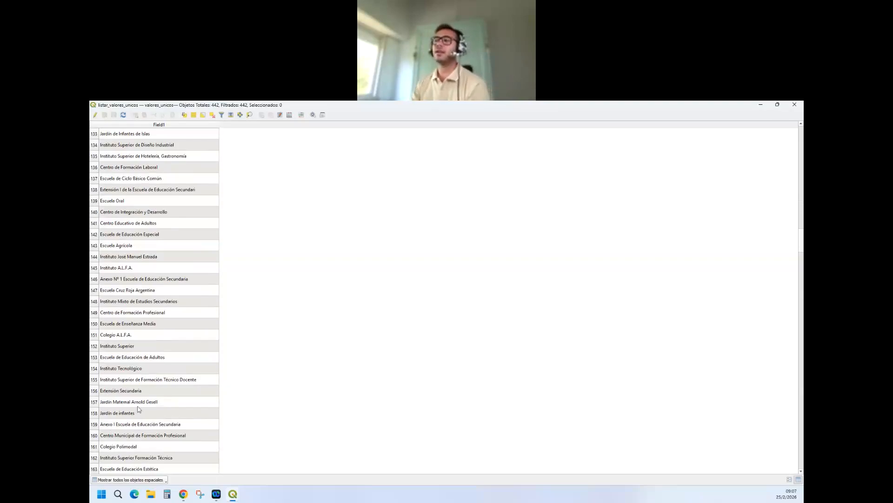
{"action": "scroll", "coordinate": [136, 407], "scroll_direction": "down", "scroll_amount": 8}
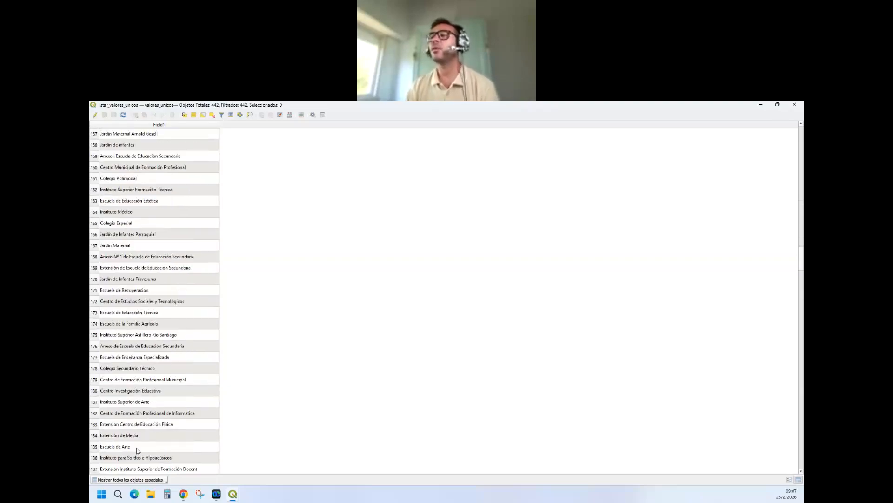
{"action": "left_click", "coordinate": [153, 438]}
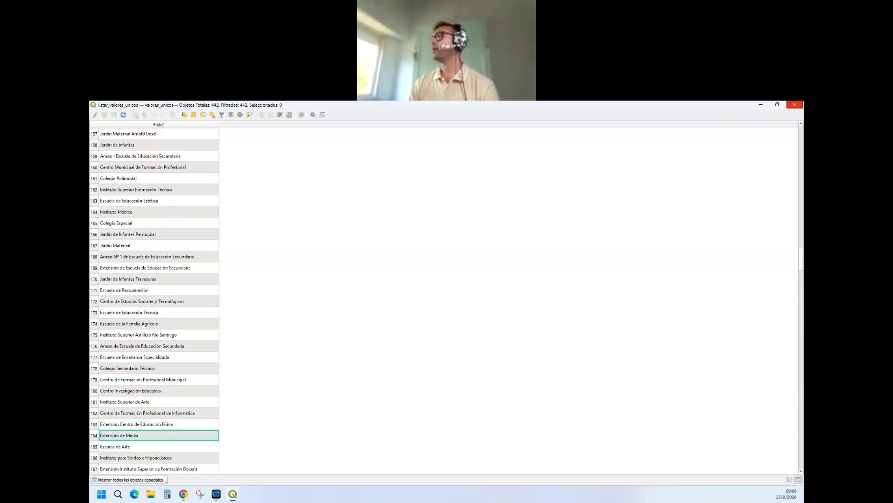
{"action": "left_click", "coordinate": [795, 104]}
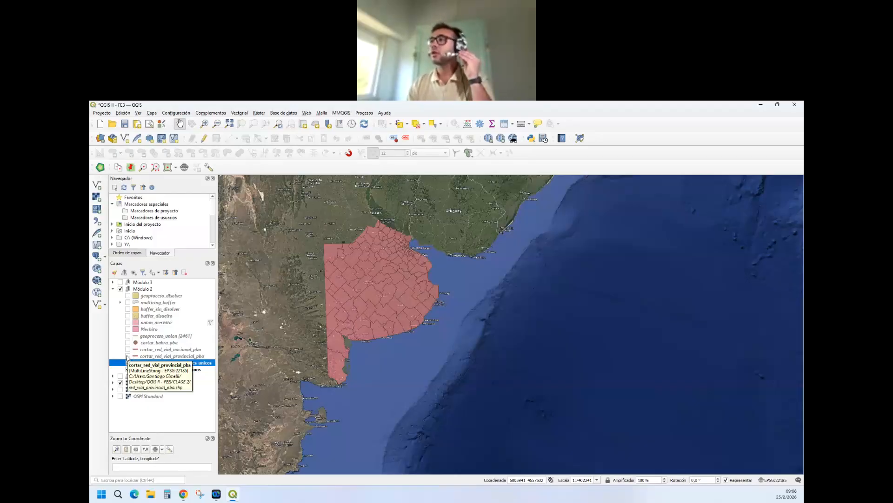
Step: Display the cortar_red_vial_provincial_pba and cortar_red_vial_nacional_pba layers with contar_puntos_por_poligonos hidden, and inspect the road networks
{"action": "scroll", "coordinate": [401, 327], "scroll_direction": "down", "scroll_amount": 1}
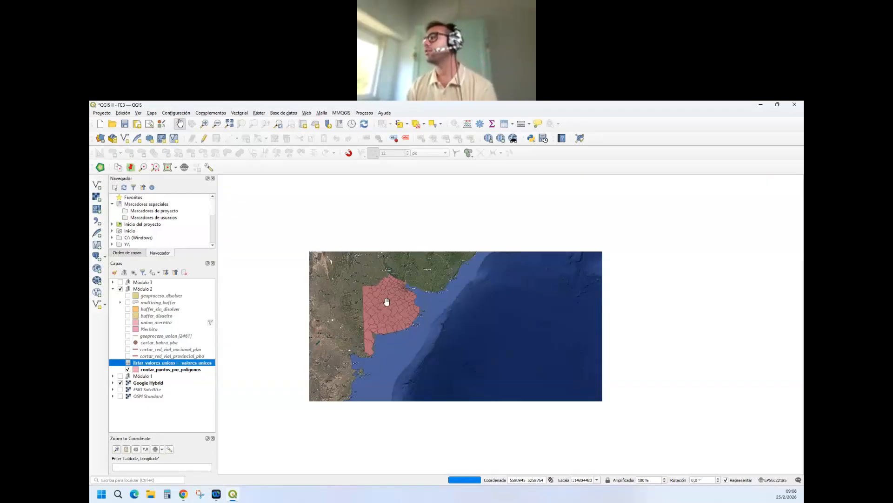
{"action": "left_click_drag", "start_coordinate": [438, 310], "coordinate": [491, 321]}
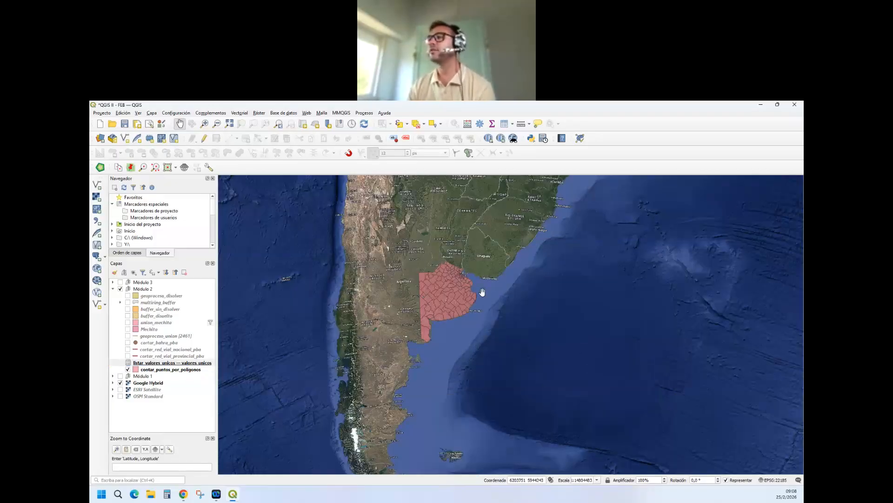
{"action": "scroll", "coordinate": [488, 276], "scroll_direction": "up", "scroll_amount": 1}
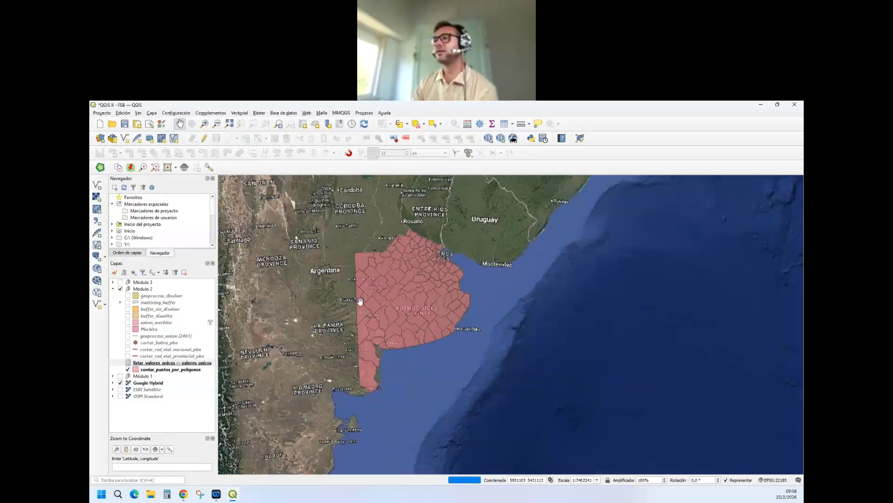
{"action": "left_click", "coordinate": [128, 356]}
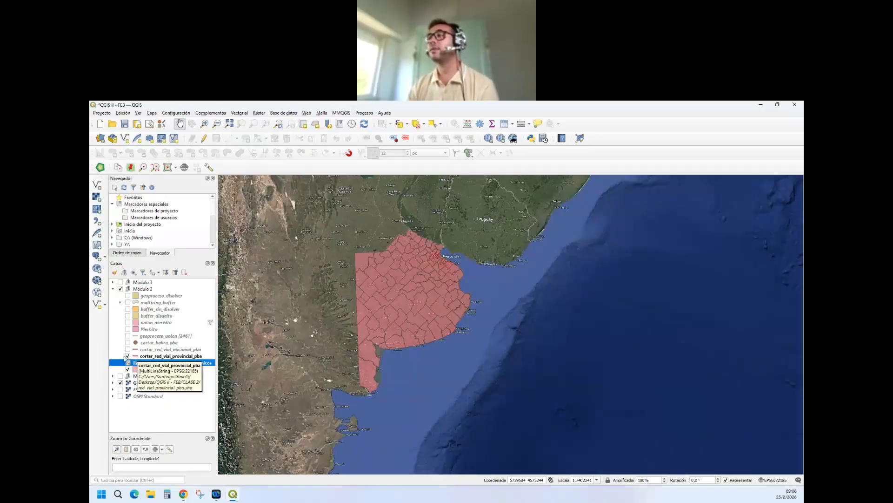
{"action": "left_click", "coordinate": [128, 349]}
{"action": "left_click", "coordinate": [128, 370]}
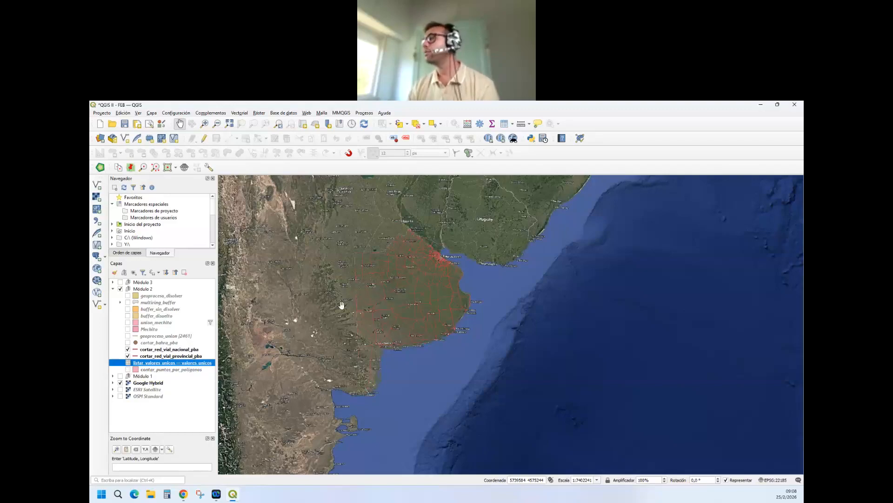
{"action": "scroll", "coordinate": [430, 274], "scroll_direction": "up", "scroll_amount": 1}
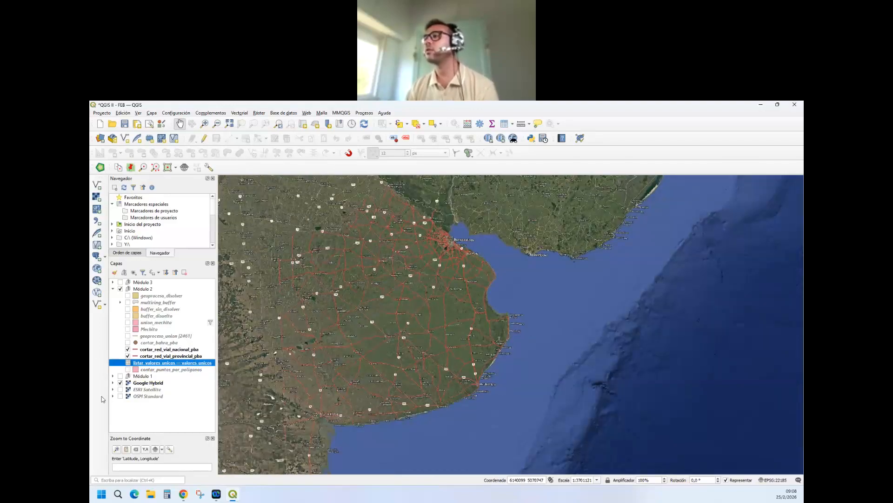
Step: Hide both clipped road network layers and display cortar_bahra_pba to inspect its points across the province
{"action": "left_click", "coordinate": [128, 356]}
{"action": "left_click", "coordinate": [128, 349]}
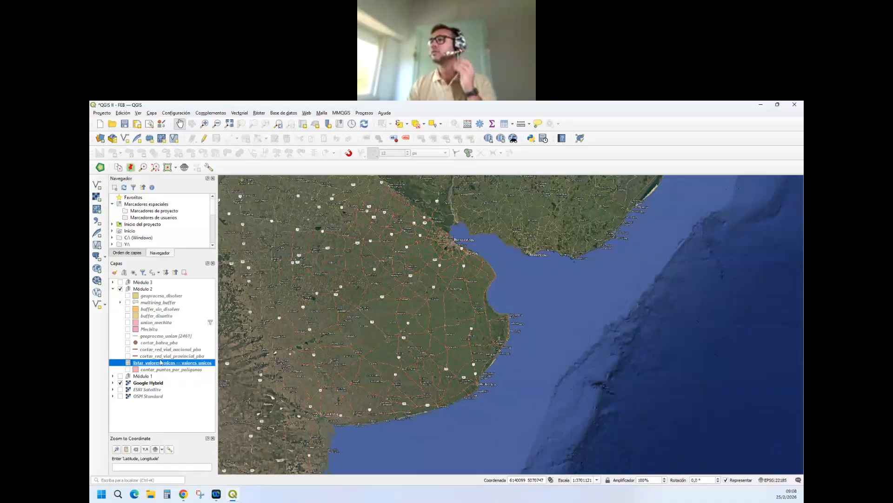
{"action": "left_click", "coordinate": [128, 343]}
{"action": "scroll", "coordinate": [459, 284], "scroll_direction": "down", "scroll_amount": 1}
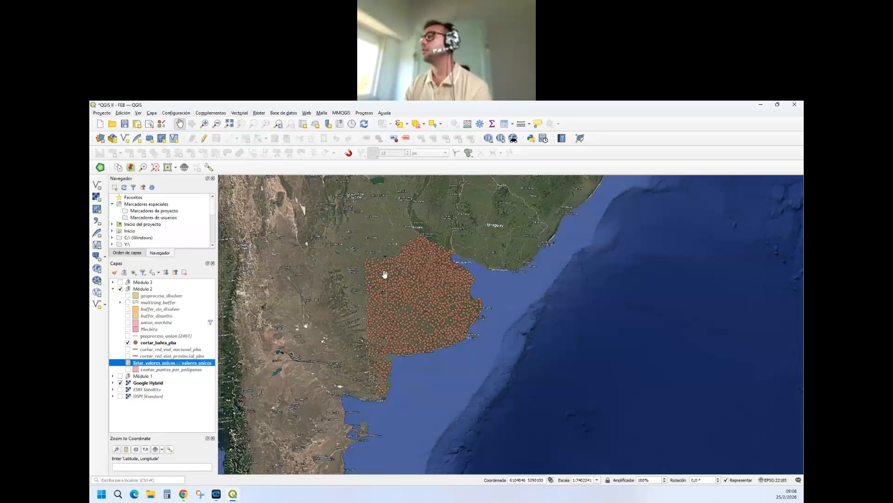
{"action": "scroll", "coordinate": [385, 274], "scroll_direction": "up", "scroll_amount": 1}
{"action": "scroll", "coordinate": [379, 283], "scroll_direction": "down", "scroll_amount": 1}
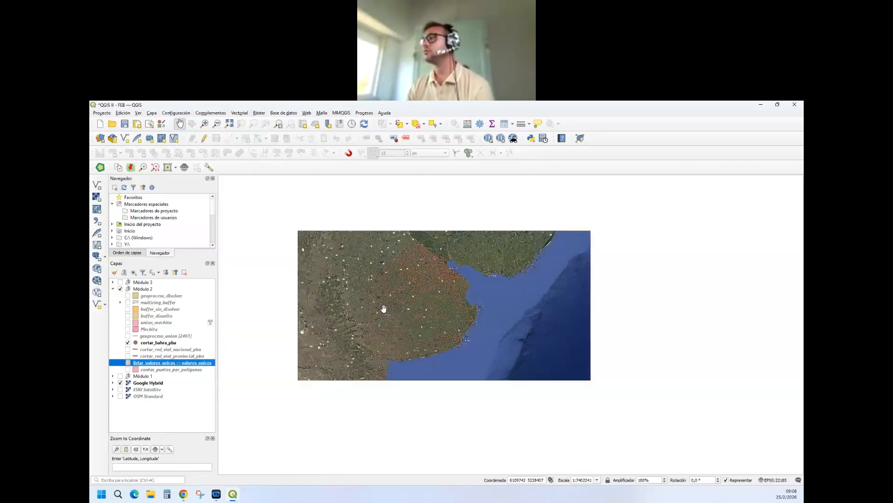
{"action": "left_click_drag", "start_coordinate": [342, 309], "coordinate": [334, 299]}
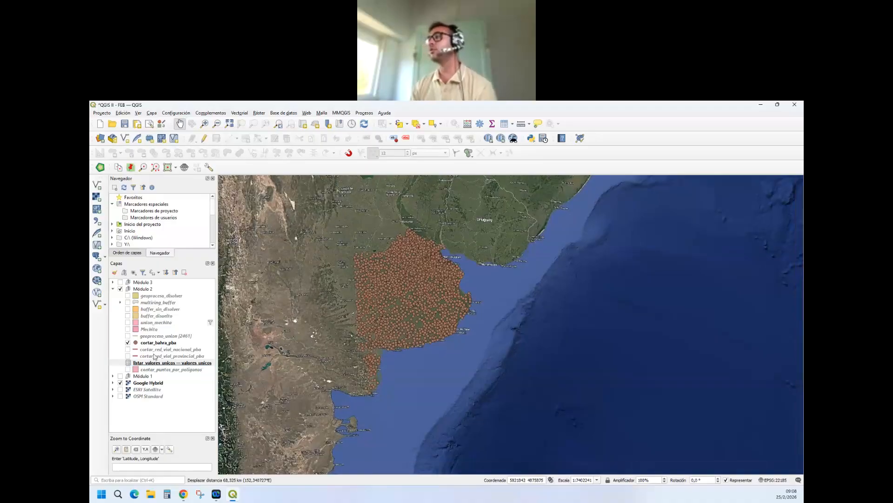
Step: Hide cortar_bahra_pba, display geoproceso_union, and open the attribute table of geoproceso_union
{"action": "left_click", "coordinate": [127, 343]}
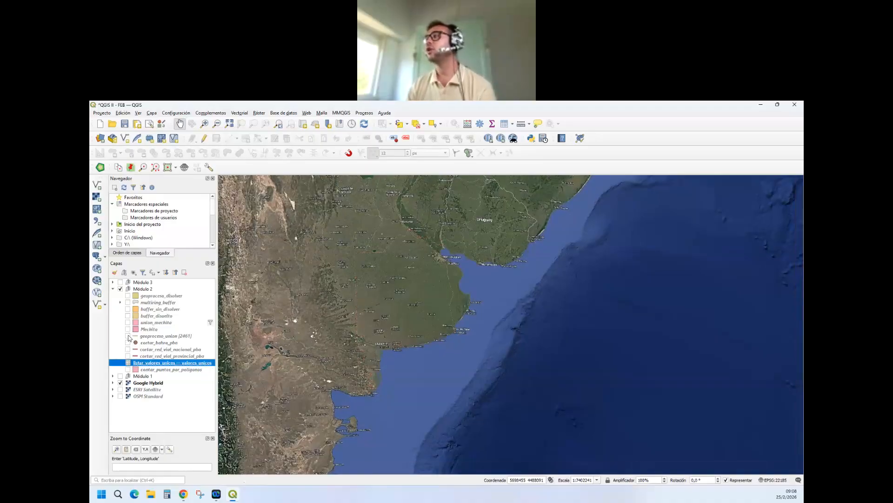
{"action": "left_click", "coordinate": [128, 336]}
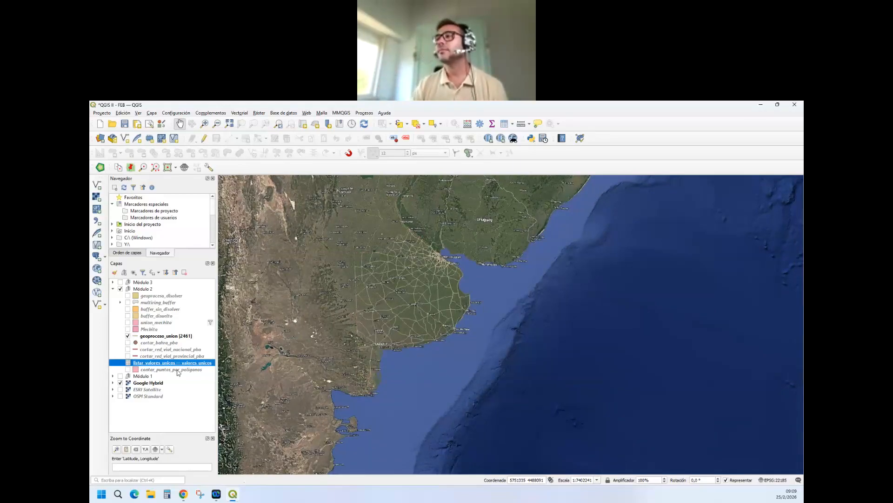
{"action": "left_click", "coordinate": [164, 336]}
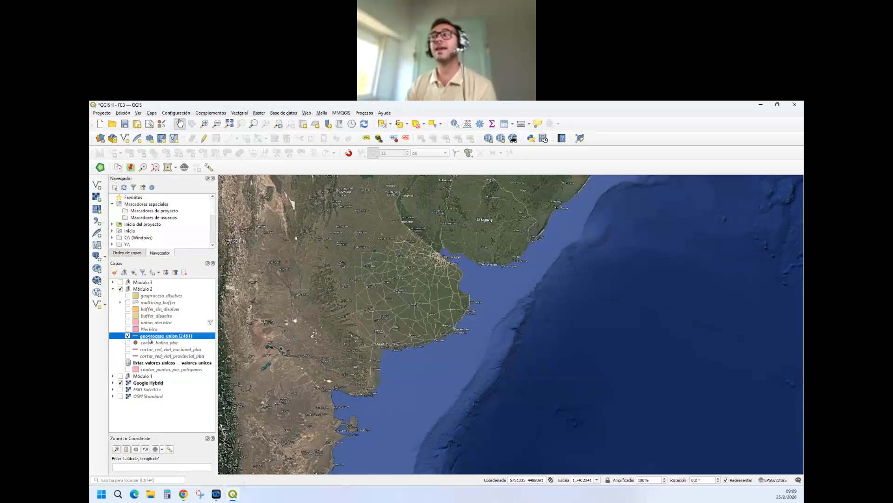
{"action": "left_click", "coordinate": [505, 124]}
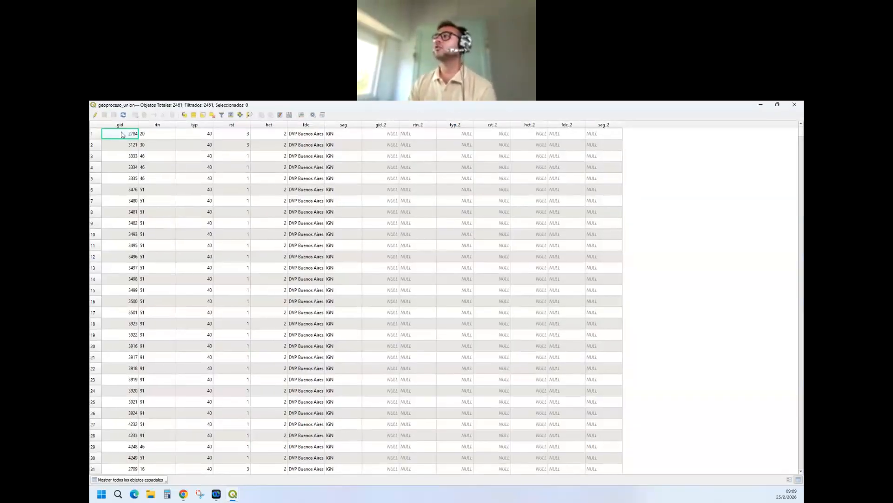
Step: Examine how the provincial and national road records fill the original and _2 fields of geoproceso_union, and close the table
{"action": "scroll", "coordinate": [581, 230], "scroll_direction": "down", "scroll_amount": 20}
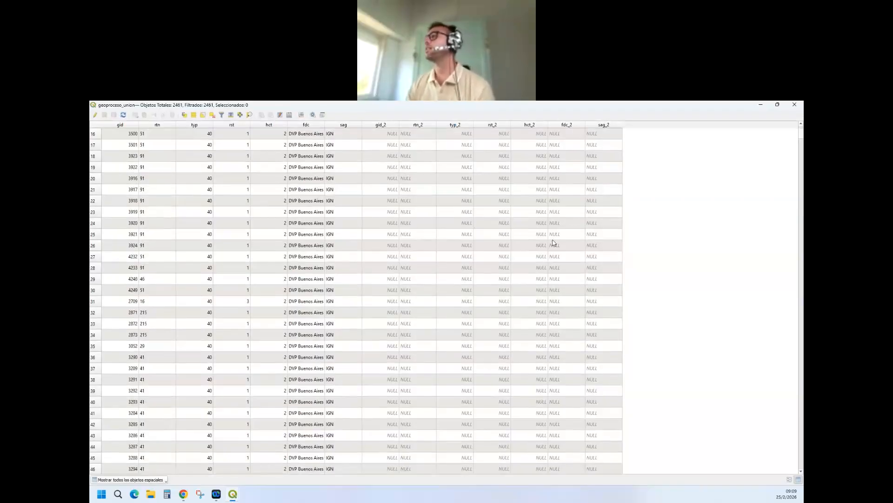
{"action": "scroll", "coordinate": [547, 278], "scroll_direction": "down", "scroll_amount": 20}
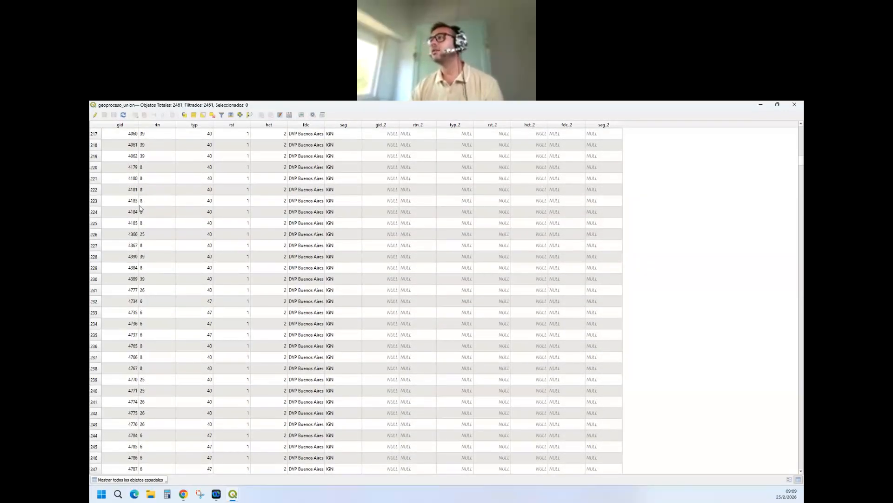
{"action": "scroll", "coordinate": [140, 208], "scroll_direction": "down", "scroll_amount": 20}
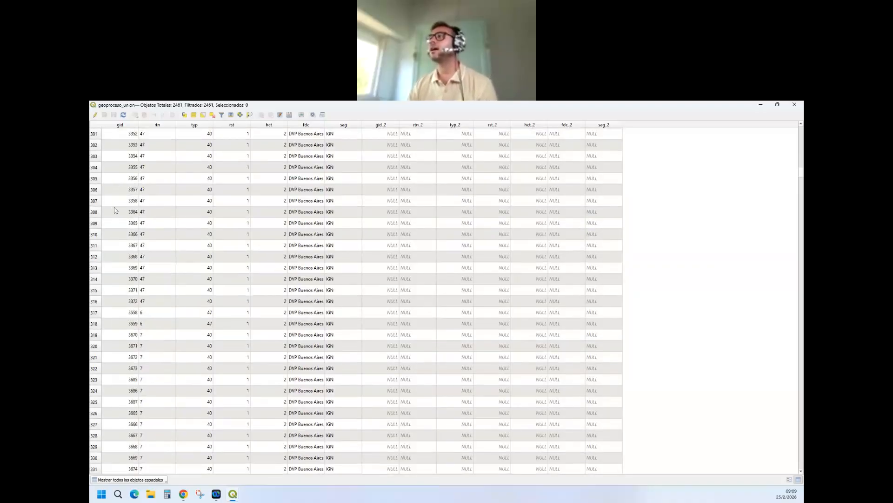
{"action": "scroll", "coordinate": [258, 212], "scroll_direction": "down", "scroll_amount": 20}
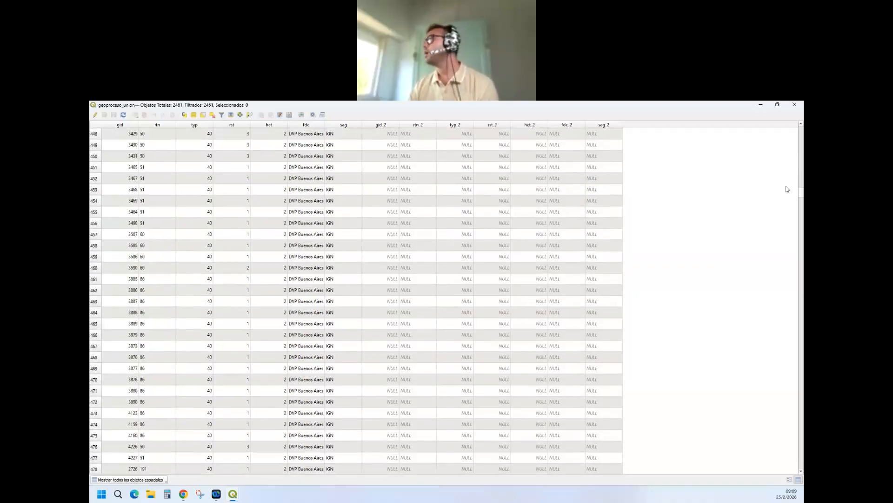
{"action": "scroll", "coordinate": [792, 310], "scroll_direction": "down", "scroll_amount": 20}
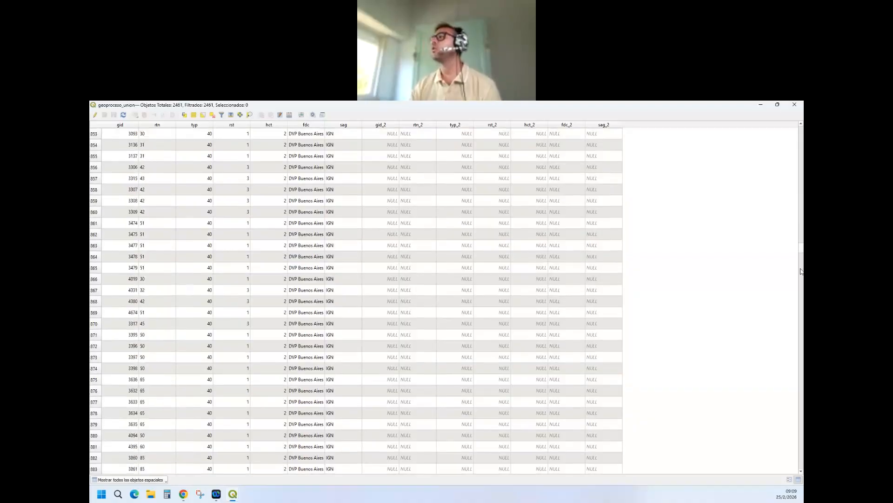
{"action": "scroll", "coordinate": [792, 310], "scroll_direction": "down", "scroll_amount": 20}
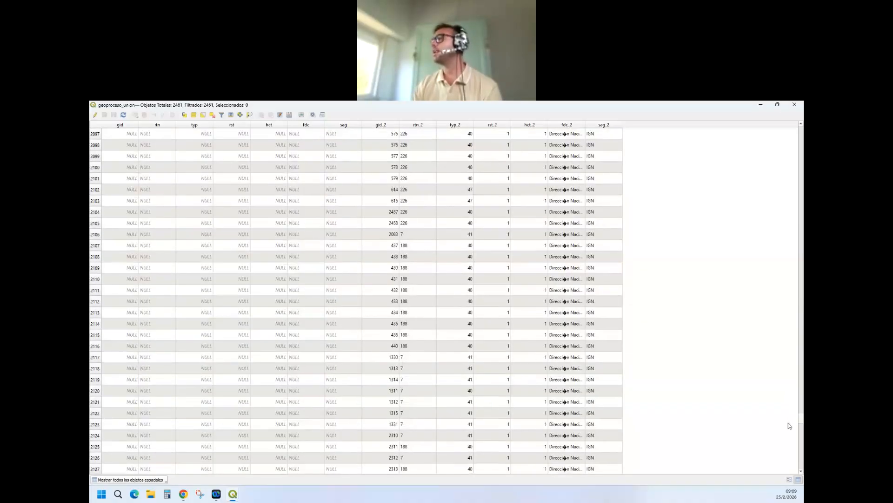
{"action": "left_click_drag", "start_coordinate": [789, 422], "coordinate": [789, 409]}
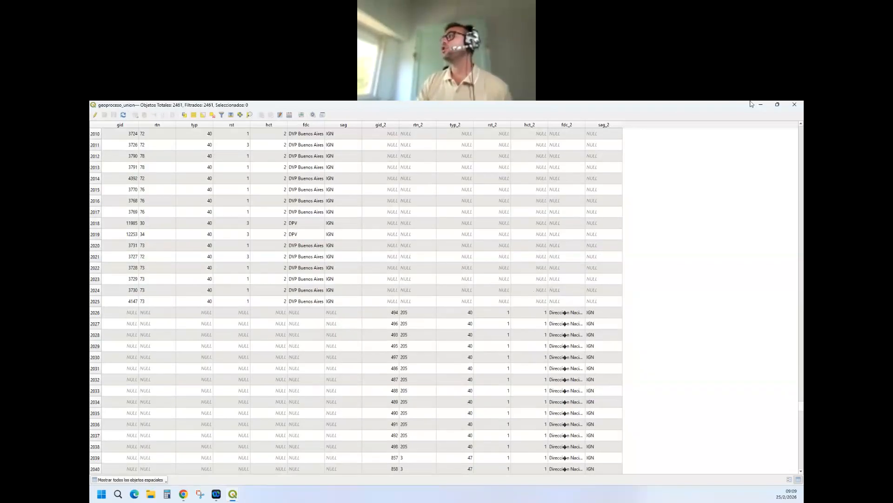
{"action": "left_click", "coordinate": [800, 104]}
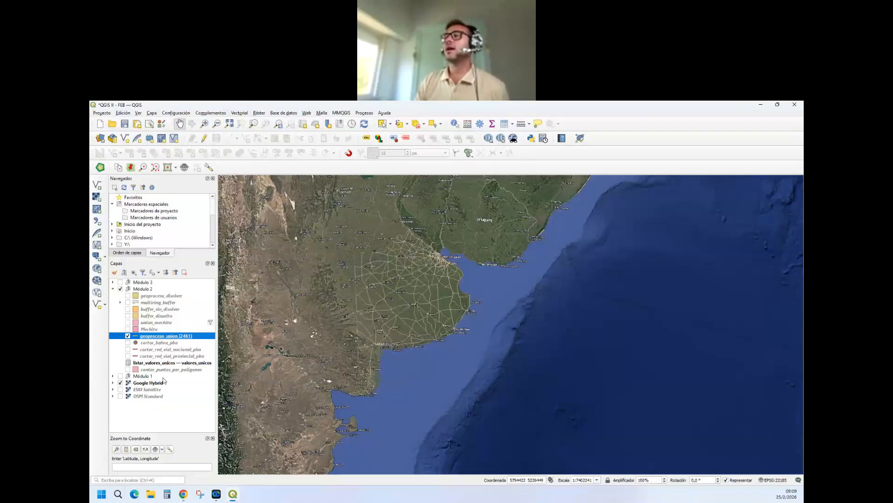
Step: Hide geoproceso_union, display the Mechita layer, and inspect its polygon over the town of Mechita
{"action": "key", "text": "Up"}
{"action": "left_click", "coordinate": [128, 335]}
{"action": "left_click", "coordinate": [127, 329]}
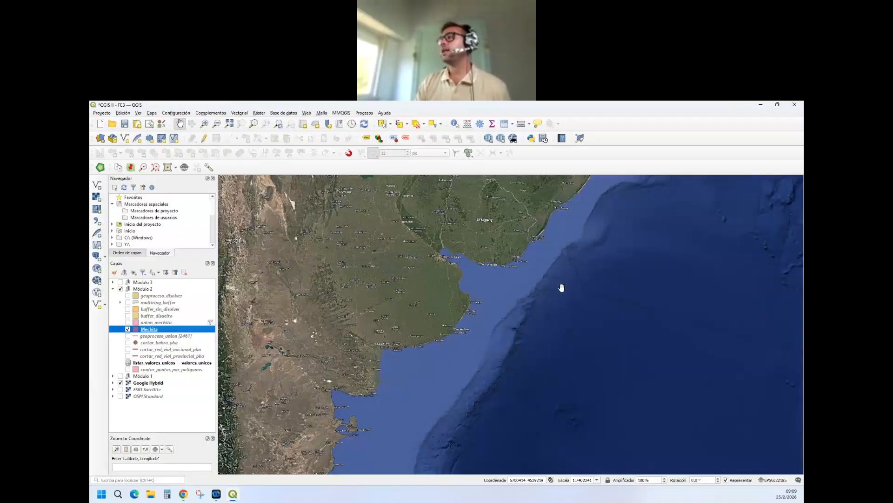
{"action": "scroll", "coordinate": [424, 270], "scroll_direction": "up", "scroll_amount": 2}
{"action": "scroll", "coordinate": [380, 287], "scroll_direction": "up", "scroll_amount": 6}
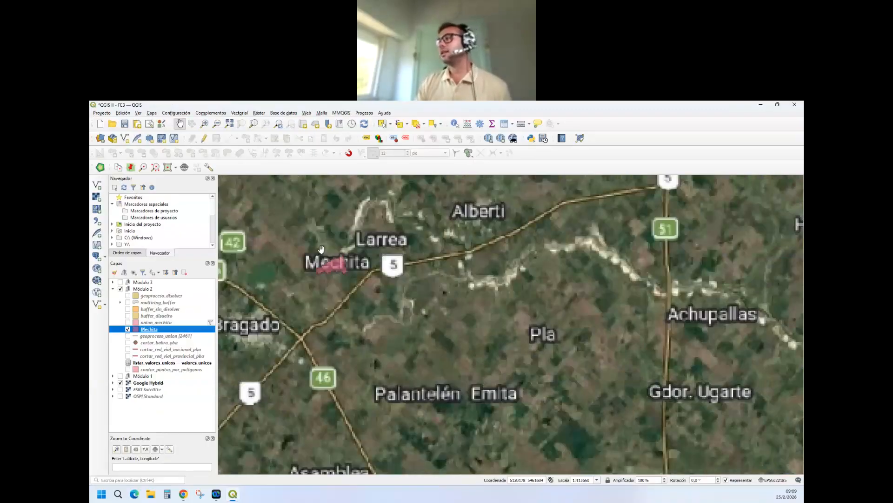
{"action": "scroll", "coordinate": [348, 302], "scroll_direction": "up", "scroll_amount": 1}
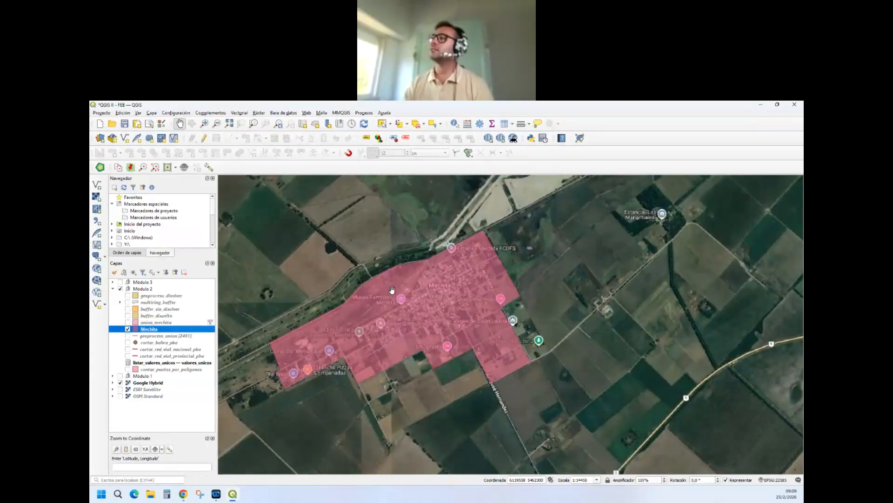
{"action": "scroll", "coordinate": [380, 247], "scroll_direction": "down", "scroll_amount": 1}
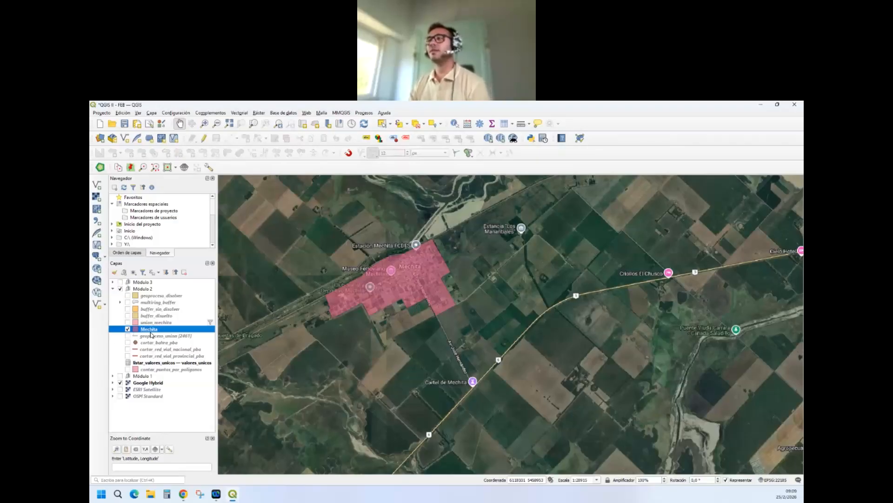
Step: Hide the Mechita layer, display union_mechita, and inspect its boundaries around the town
{"action": "left_click", "coordinate": [128, 328]}
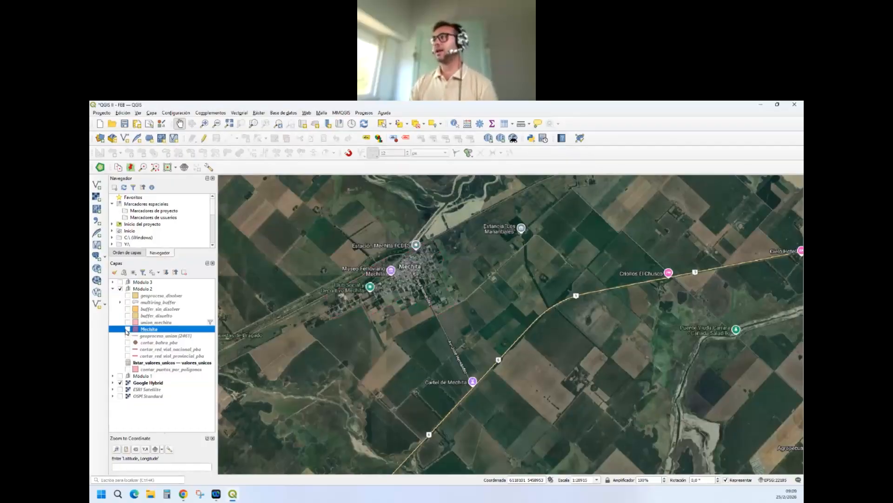
{"action": "left_click", "coordinate": [128, 322]}
{"action": "scroll", "coordinate": [383, 293], "scroll_direction": "down", "scroll_amount": 1}
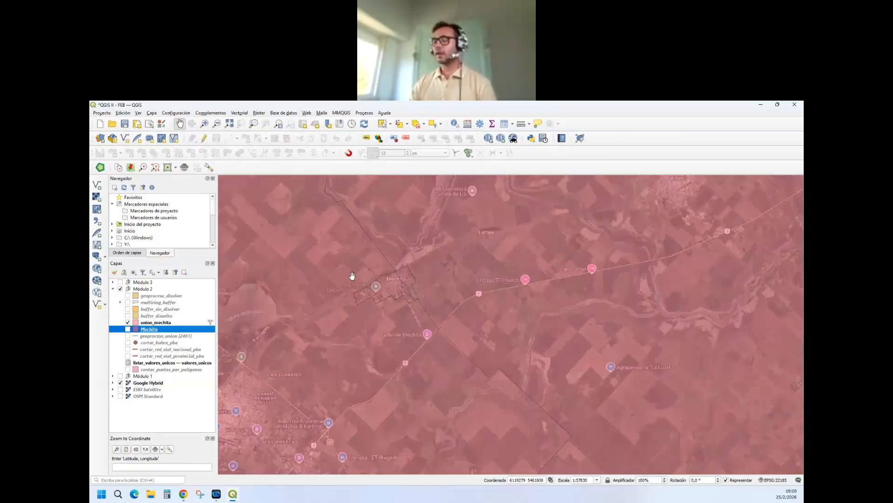
{"action": "left_click_drag", "start_coordinate": [353, 275], "coordinate": [365, 312]}
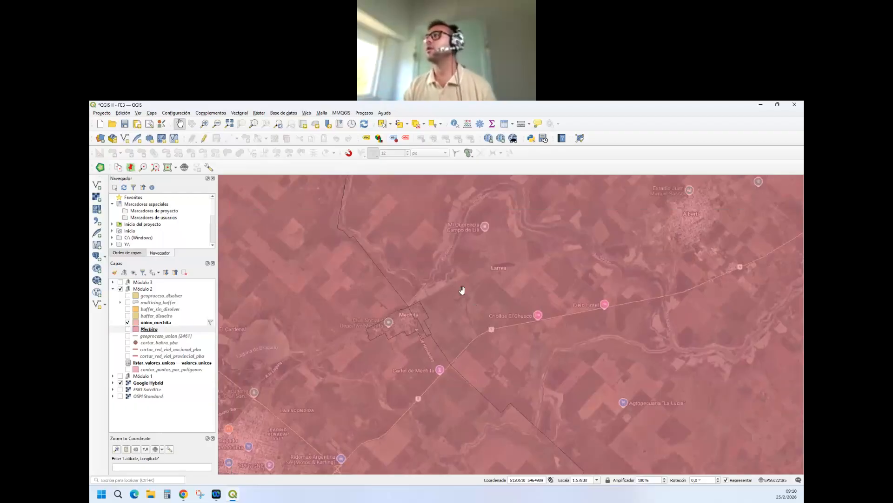
{"action": "scroll", "coordinate": [425, 313], "scroll_direction": "up", "scroll_amount": 2}
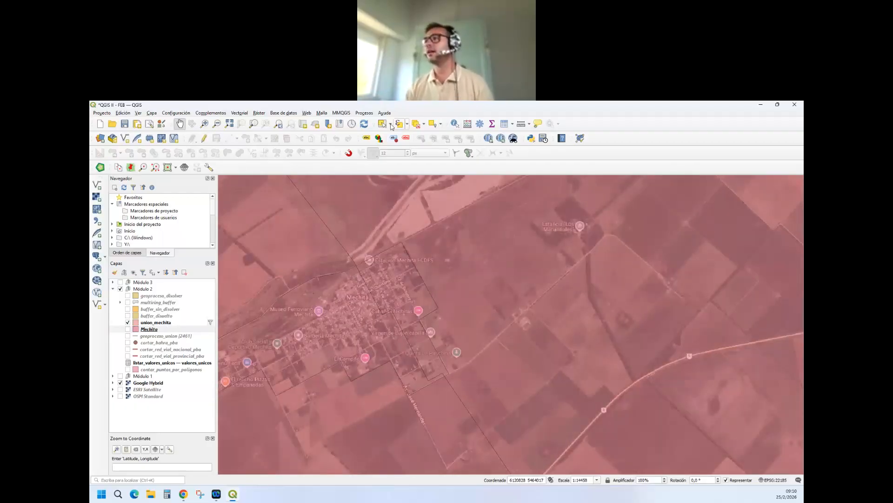
Step: Make union_mechita the active layer and select the Mechita town polygons on each side of the district boundary to compare them
{"action": "left_click", "coordinate": [395, 294]}
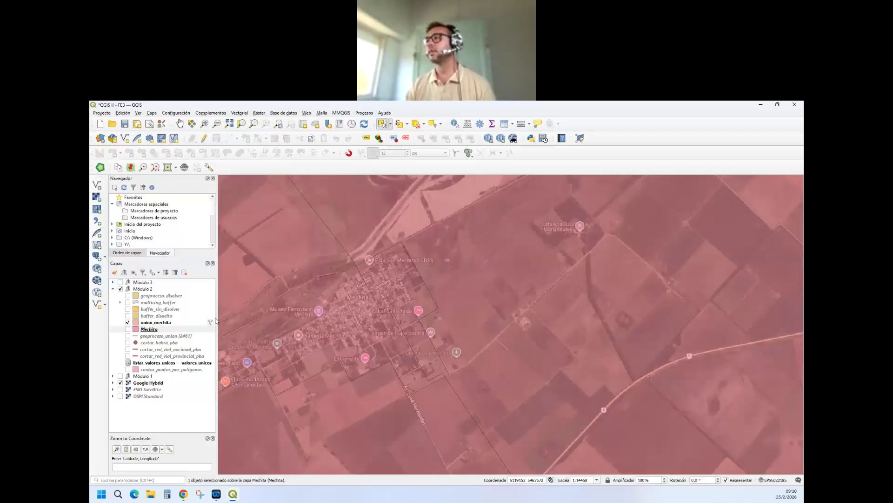
{"action": "left_click", "coordinate": [129, 328]}
{"action": "left_click", "coordinate": [146, 323]}
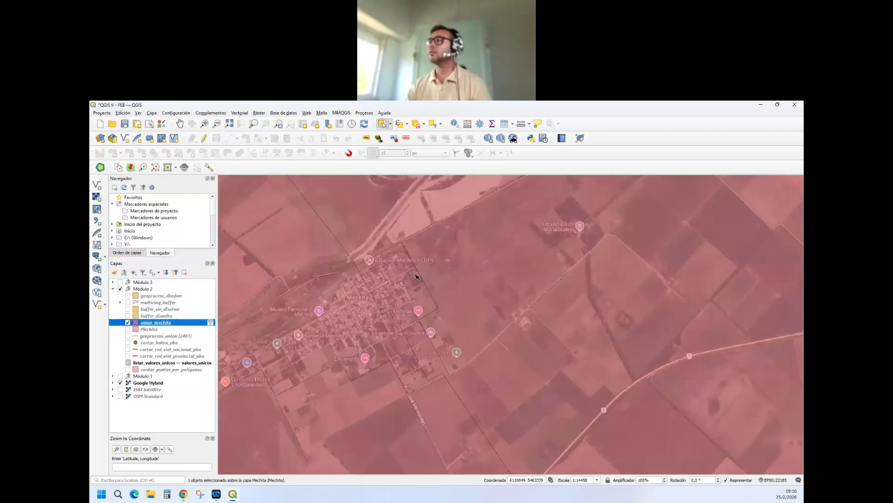
{"action": "left_click", "coordinate": [342, 321]}
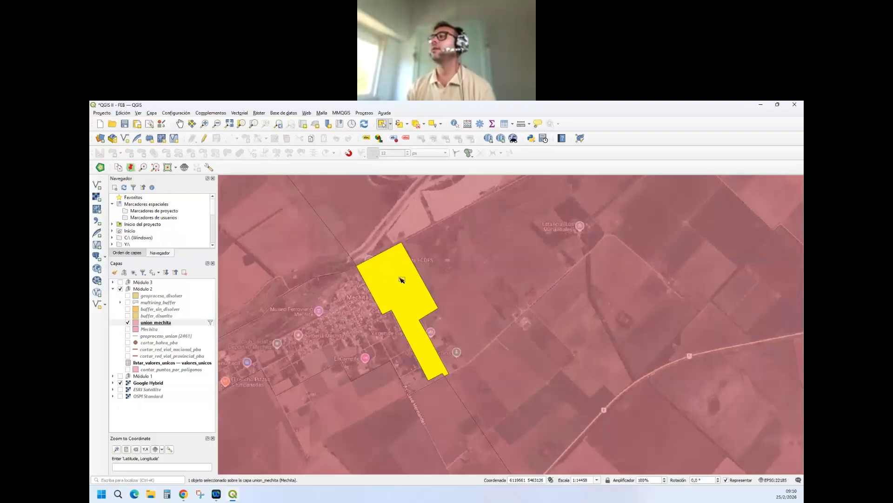
{"action": "scroll", "coordinate": [365, 316], "scroll_direction": "down", "scroll_amount": 2}
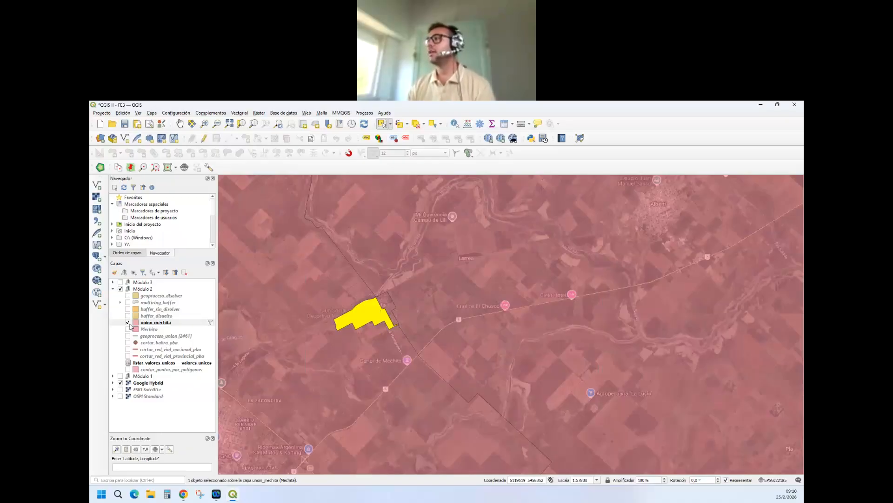
Step: Hide union_mechita, display buffer_disuelto, and find its buffered river network south of La Plata
{"action": "left_click", "coordinate": [128, 322]}
{"action": "scroll", "coordinate": [344, 283], "scroll_direction": "down", "scroll_amount": 3}
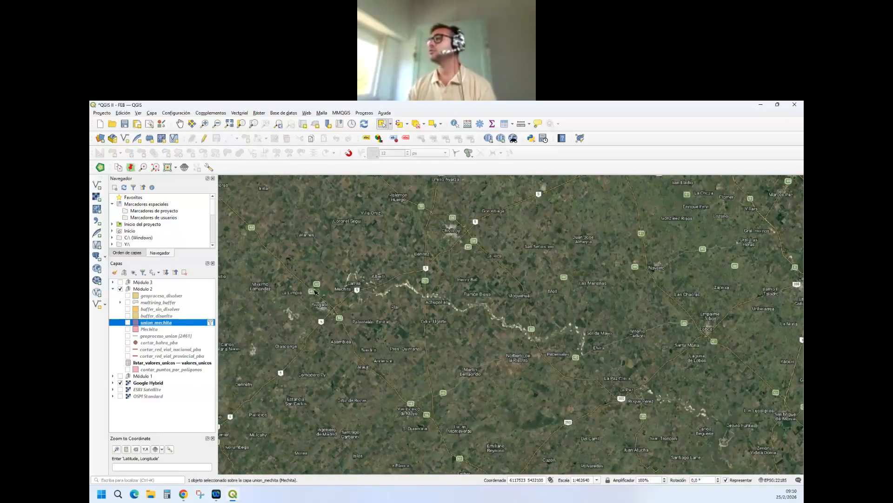
{"action": "scroll", "coordinate": [334, 273], "scroll_direction": "down", "scroll_amount": 1}
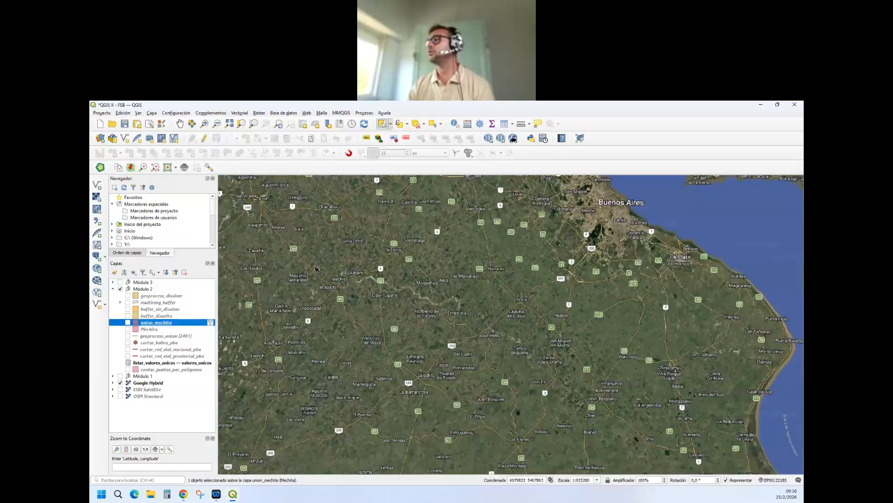
{"action": "scroll", "coordinate": [335, 261], "scroll_direction": "down", "scroll_amount": 1}
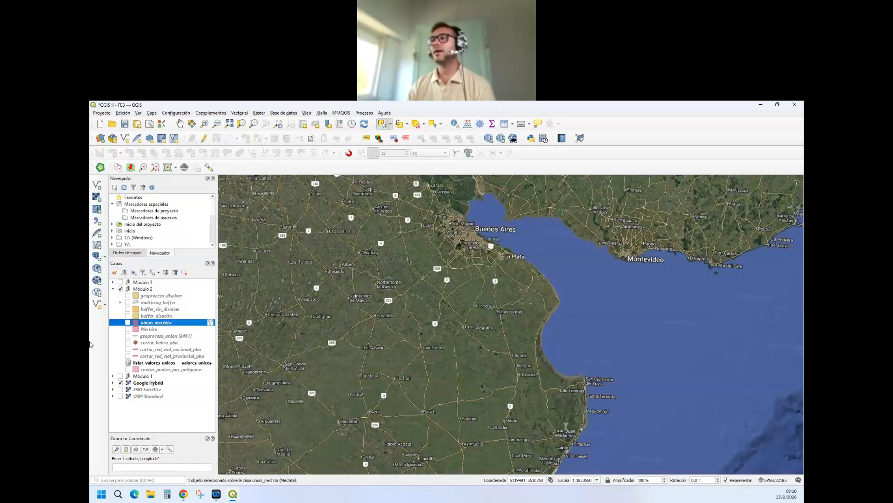
{"action": "left_click", "coordinate": [129, 316]}
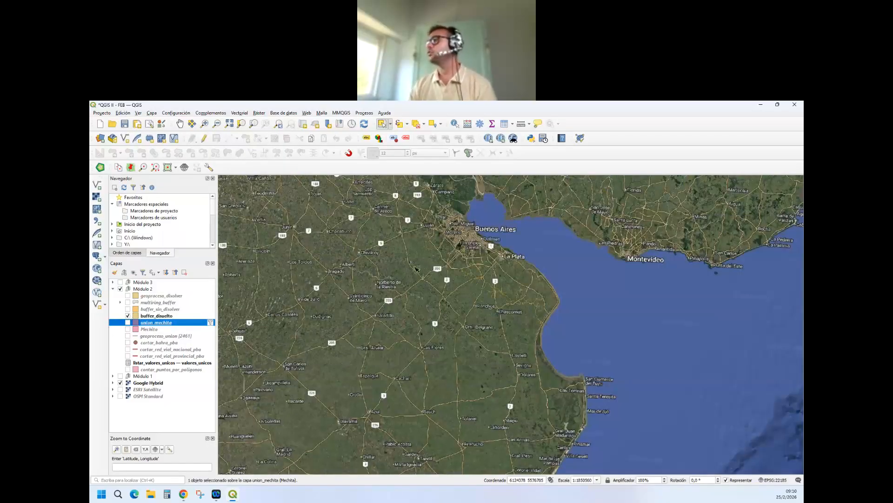
{"action": "scroll", "coordinate": [498, 292], "scroll_direction": "up", "scroll_amount": 1}
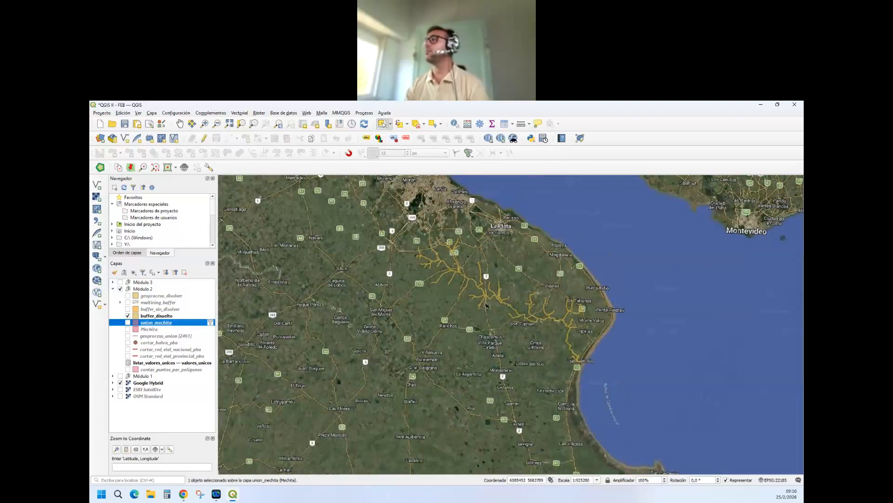
{"action": "scroll", "coordinate": [487, 291], "scroll_direction": "up", "scroll_amount": 2}
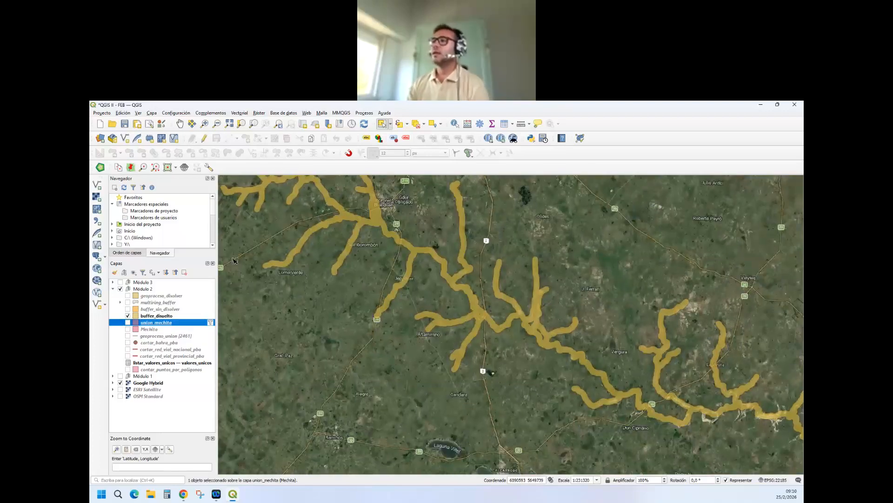
Step: Make buffer_disuelto the active layer and inspect how its buffers merge at the river junction near Paraje San Julito
{"action": "left_click", "coordinate": [154, 316]}
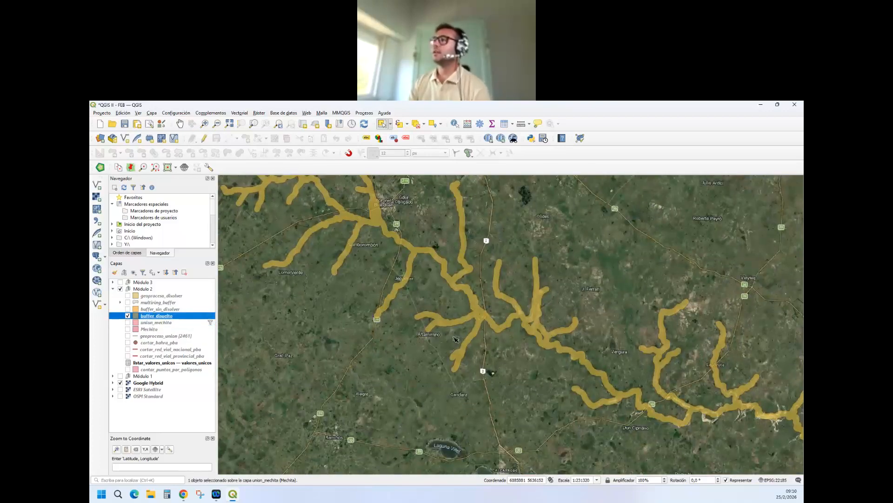
{"action": "scroll", "coordinate": [355, 323], "scroll_direction": "down", "scroll_amount": 1}
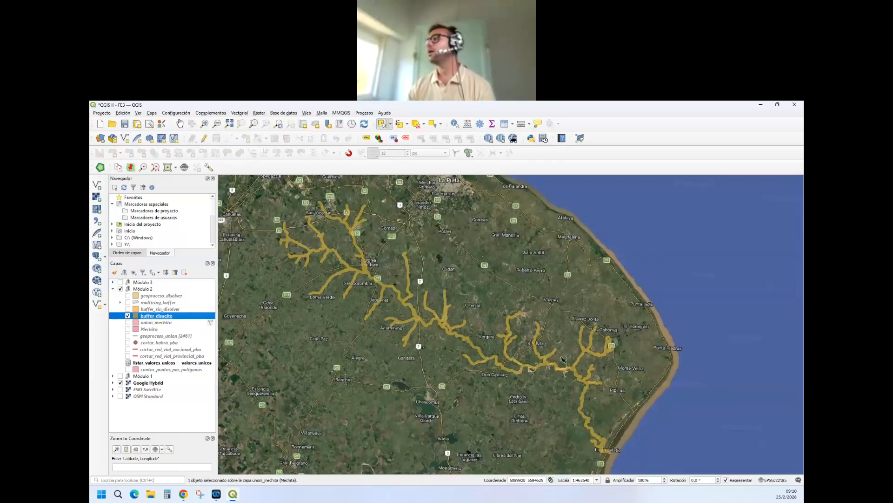
{"action": "scroll", "coordinate": [487, 363], "scroll_direction": "up", "scroll_amount": 1}
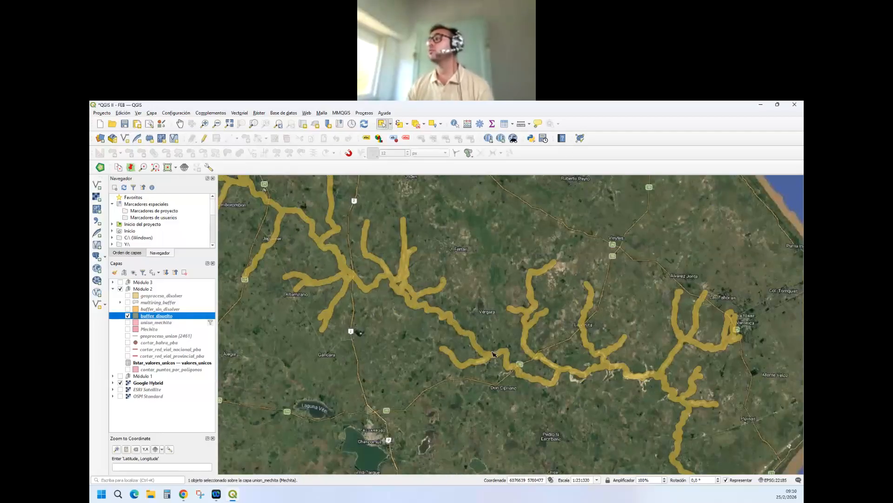
{"action": "scroll", "coordinate": [485, 362], "scroll_direction": "up", "scroll_amount": 2}
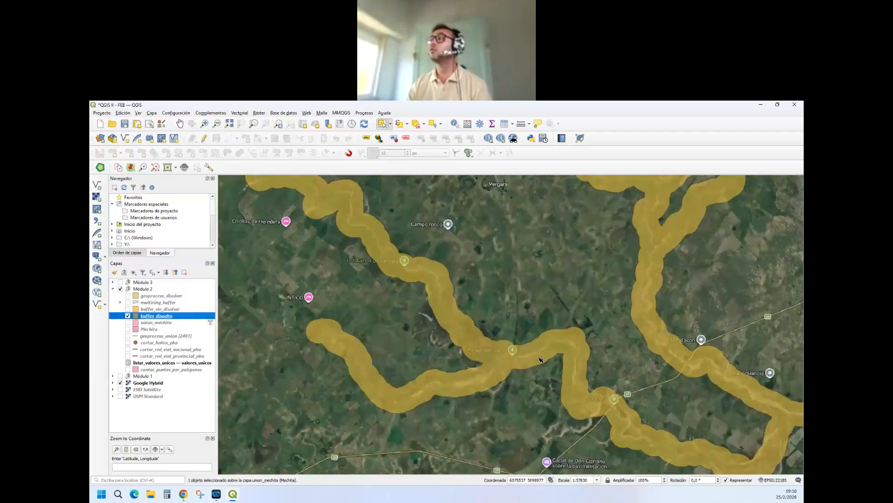
{"action": "scroll", "coordinate": [498, 384], "scroll_direction": "up", "scroll_amount": 1}
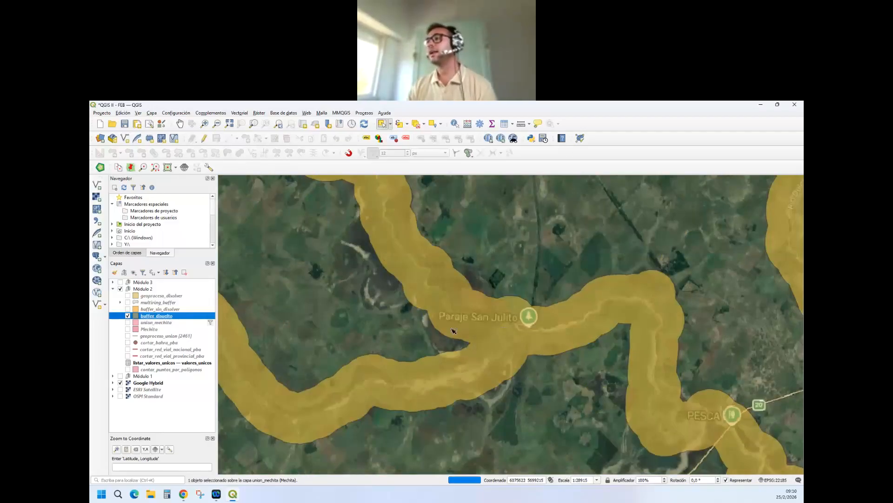
Step: Move rio_Samborombon from the Módulo 1 group to just above buffer_disuelto in Módulo 2 and display it over the buffer
{"action": "left_click", "coordinate": [114, 376]}
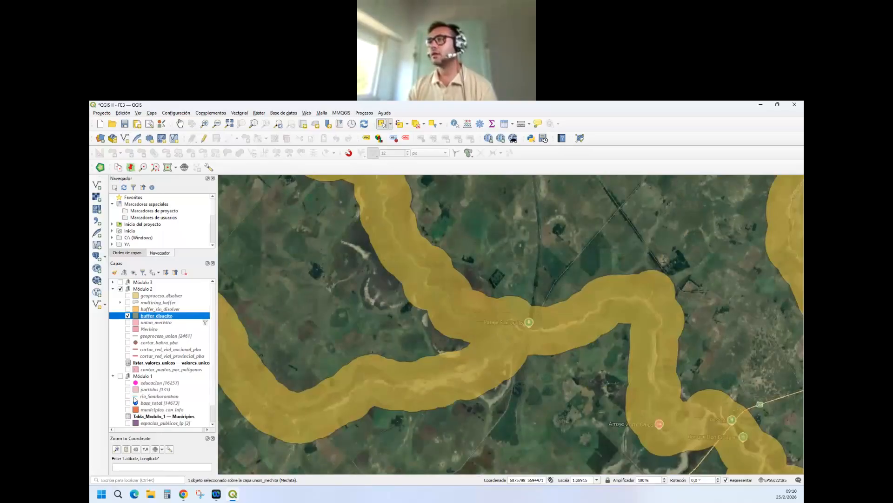
{"action": "mouse_move", "coordinate": [135, 399]}
{"action": "left_mouse_down"}
{"action": "mouse_move", "coordinate": [167, 317]}
{"action": "mouse_move", "coordinate": [158, 315]}
{"action": "left_mouse_up"}
{"action": "left_click", "coordinate": [127, 316]}
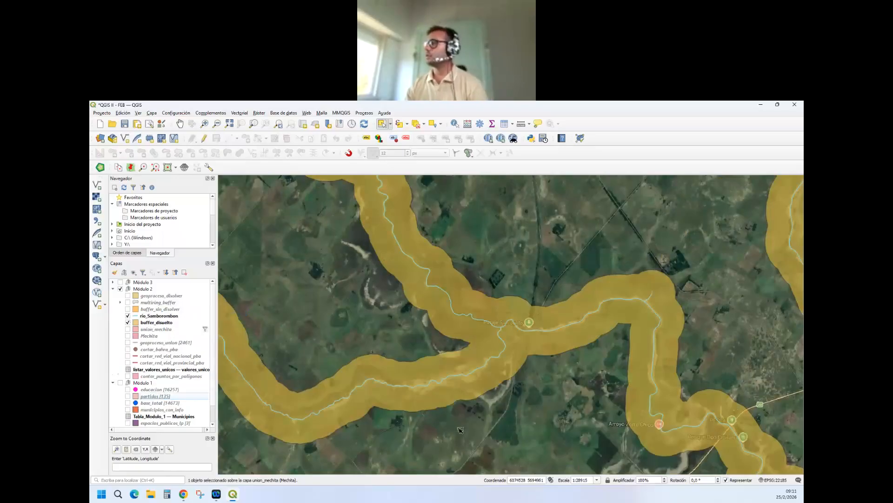
{"action": "scroll", "coordinate": [476, 274], "scroll_direction": "down", "scroll_amount": 1}
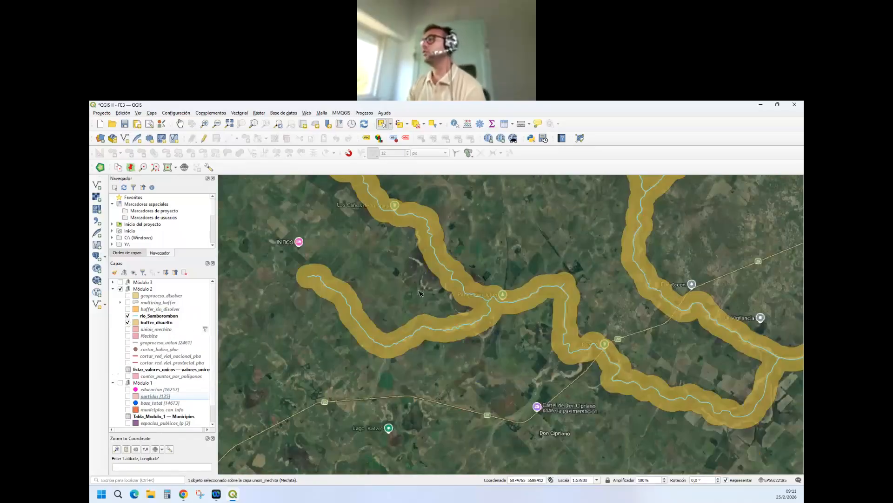
{"action": "scroll", "coordinate": [380, 328], "scroll_direction": "down", "scroll_amount": 2}
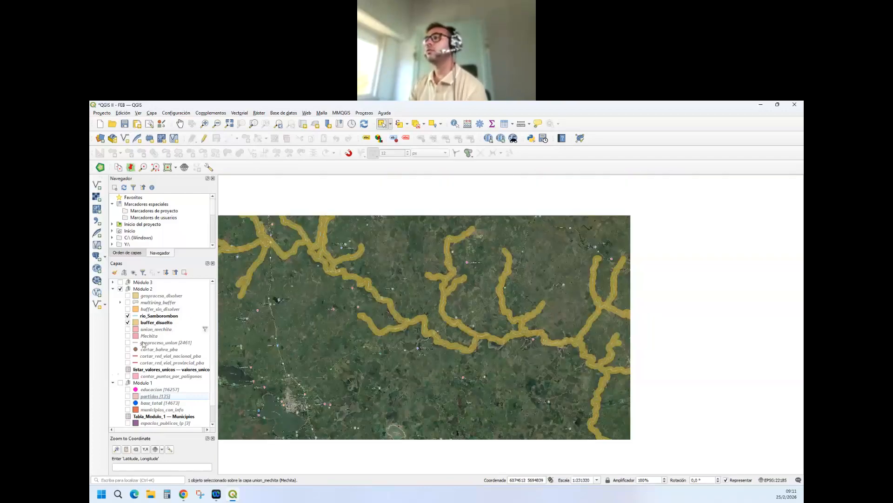
Step: Show the feature count for buffer_disuelto and examine the full extent of its dissolved river buffer
{"action": "left_click", "coordinate": [147, 323]}
{"action": "right_click", "coordinate": [147, 325]}
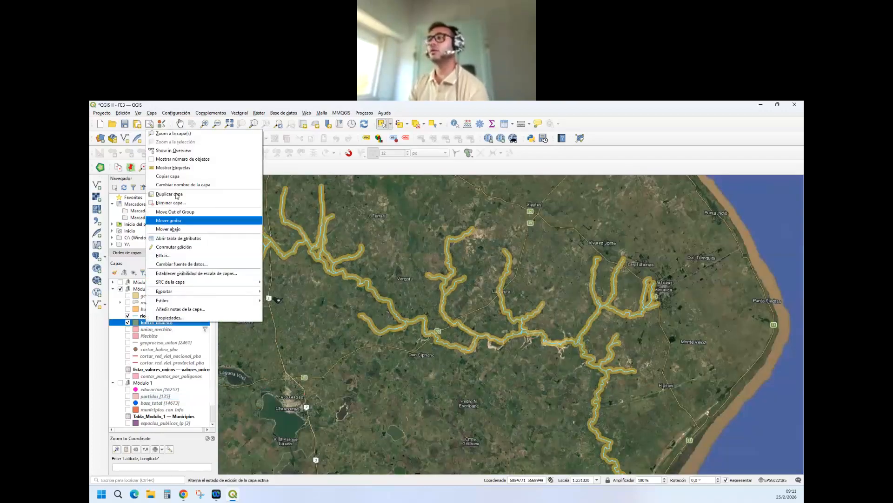
{"action": "left_click", "coordinate": [172, 157]}
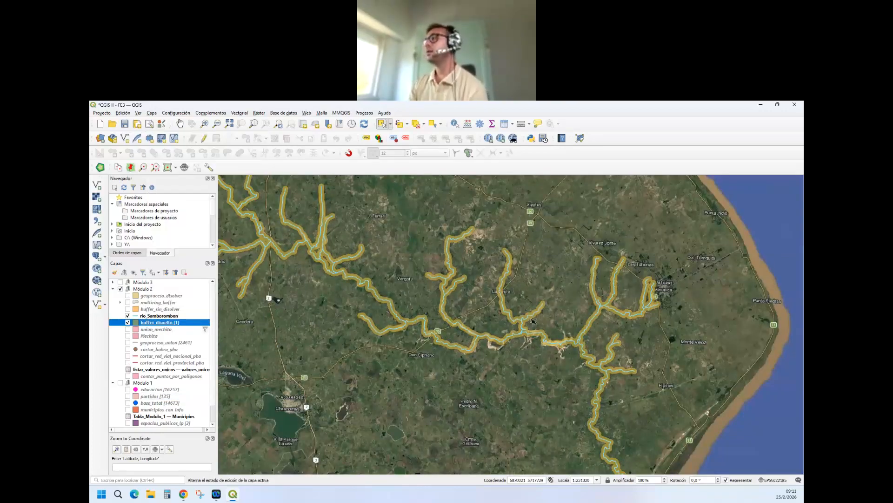
{"action": "scroll", "coordinate": [477, 321], "scroll_direction": "down", "scroll_amount": 1}
{"action": "scroll", "coordinate": [312, 259], "scroll_direction": "down", "scroll_amount": 1}
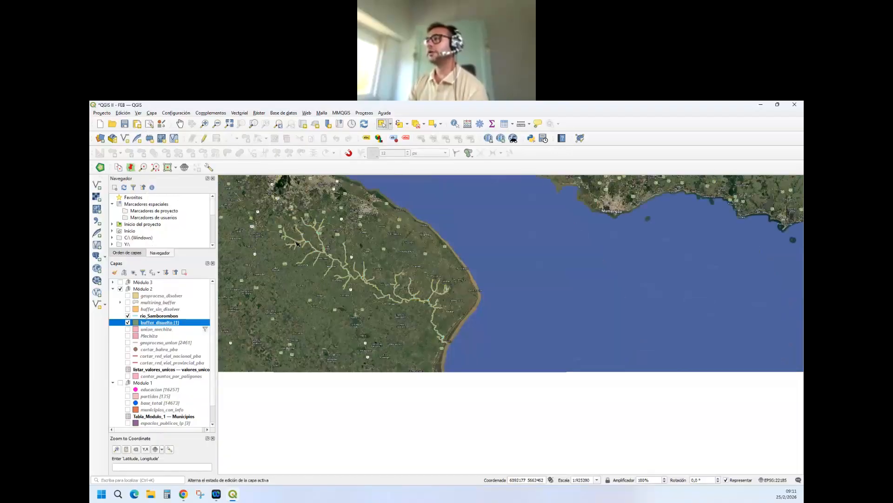
{"action": "scroll", "coordinate": [326, 286], "scroll_direction": "up", "scroll_amount": 1}
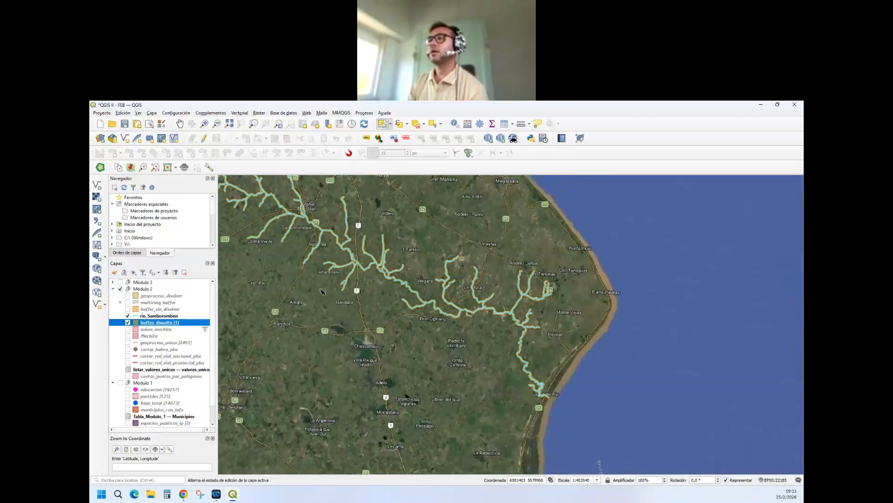
Step: Hide buffer_disuelto, show the feature count for buffer_sin_disolver, and display that layer on the map
{"action": "left_click", "coordinate": [128, 322]}
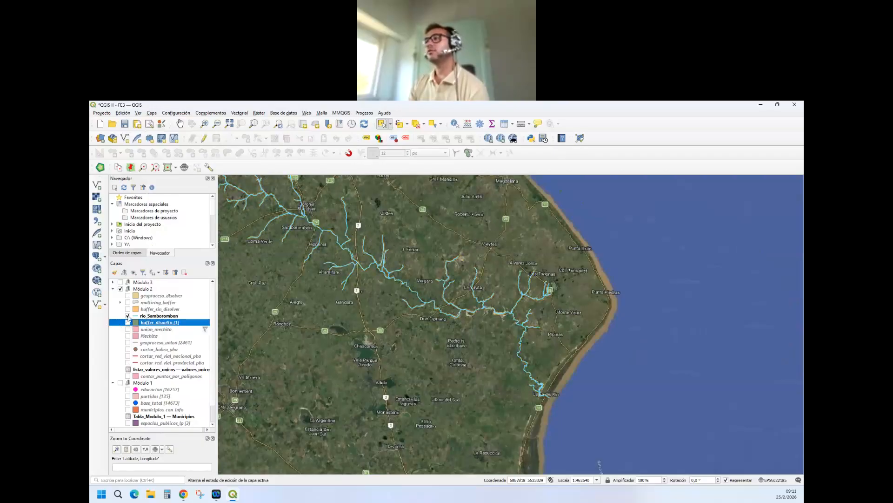
{"action": "right_click", "coordinate": [181, 312]}
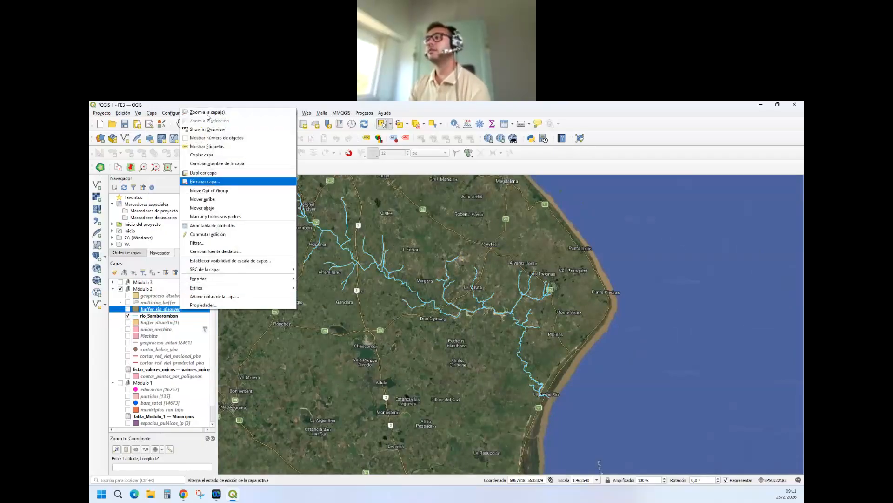
{"action": "left_click", "coordinate": [224, 139]}
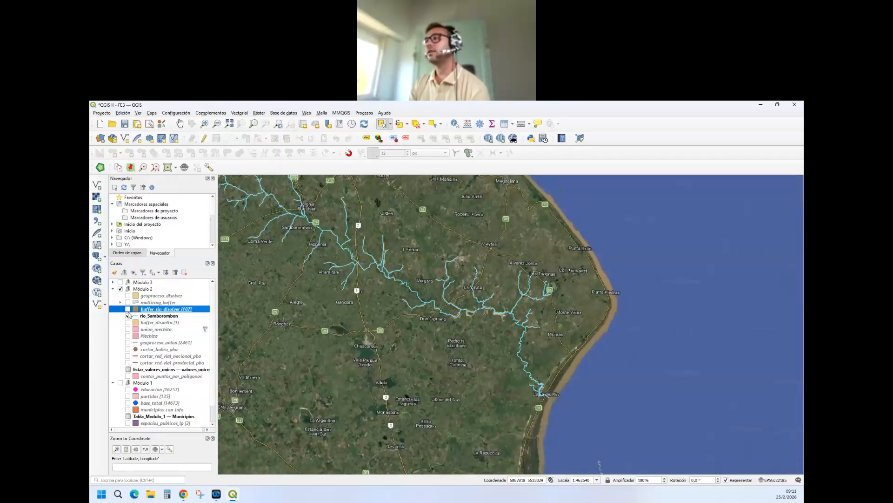
{"action": "left_click", "coordinate": [128, 309]}
{"action": "left_click", "coordinate": [140, 316]}
{"action": "scroll", "coordinate": [517, 317], "scroll_direction": "up", "scroll_amount": 1}
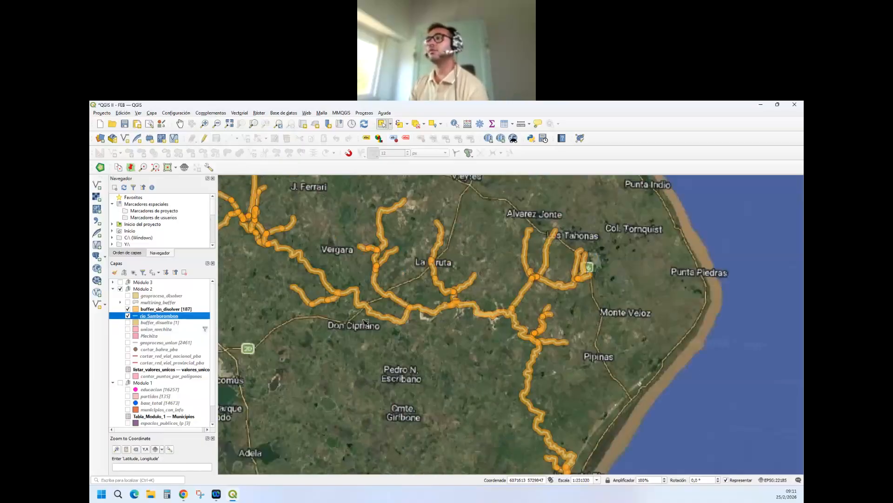
Step: Examine the records in the attribute table of buffer_sin_disolver and return to the map
{"action": "left_click", "coordinate": [150, 309]}
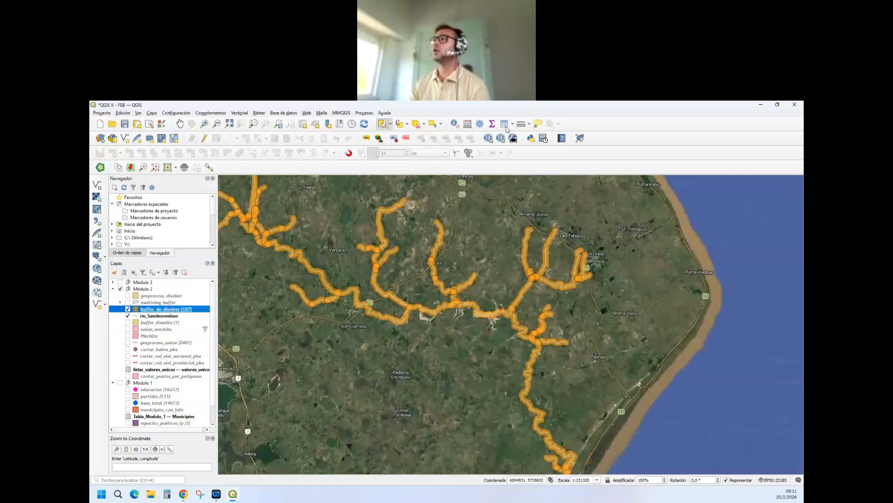
{"action": "left_click", "coordinate": [505, 123]}
{"action": "scroll", "coordinate": [216, 238], "scroll_direction": "down", "scroll_amount": 2}
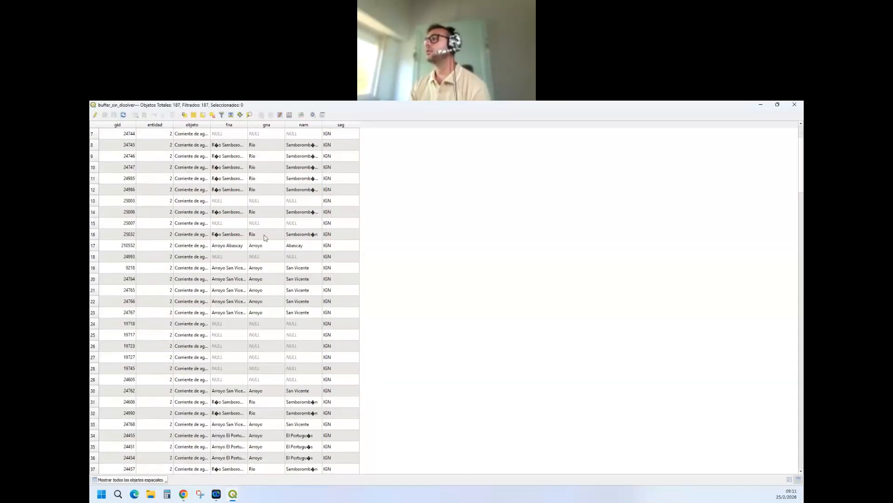
{"action": "scroll", "coordinate": [469, 215], "scroll_direction": "down", "scroll_amount": 13}
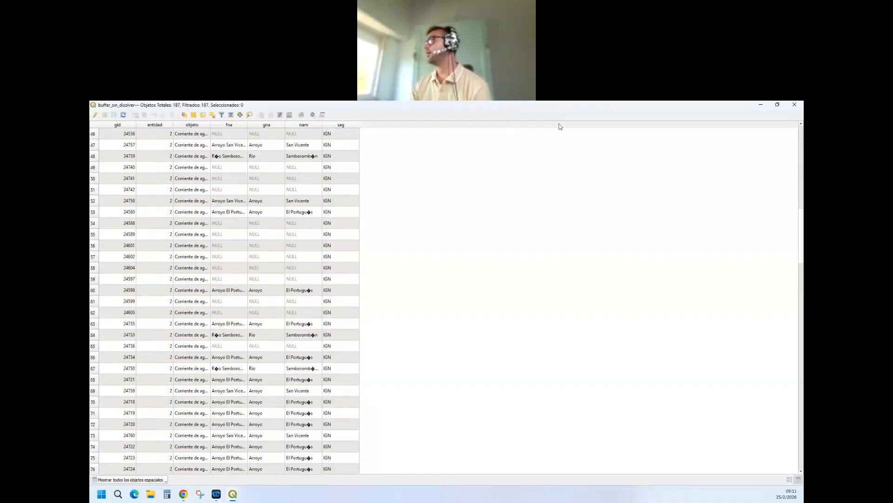
{"action": "left_click", "coordinate": [777, 104]}
{"action": "left_click", "coordinate": [755, 202]}
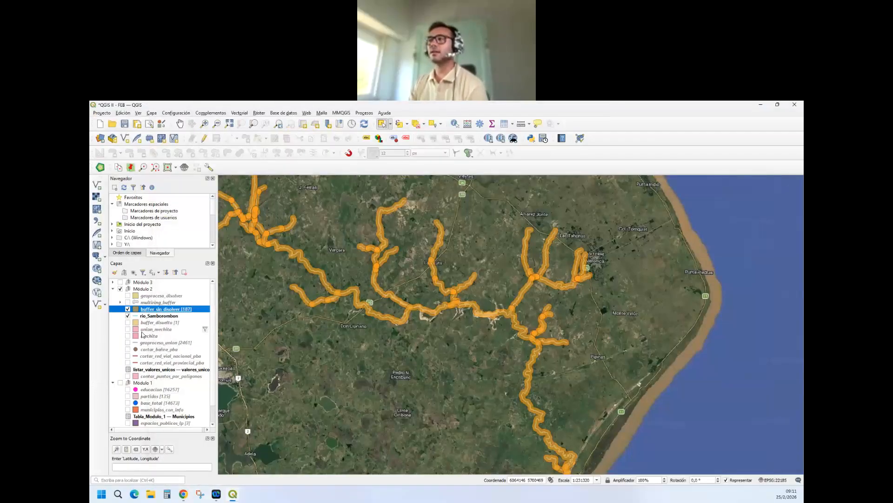
Step: Inspect how the undissolved buffers of buffer_sin_disolver overlap at the river junctions near Vergara and Verónica
{"action": "left_click", "coordinate": [157, 316]}
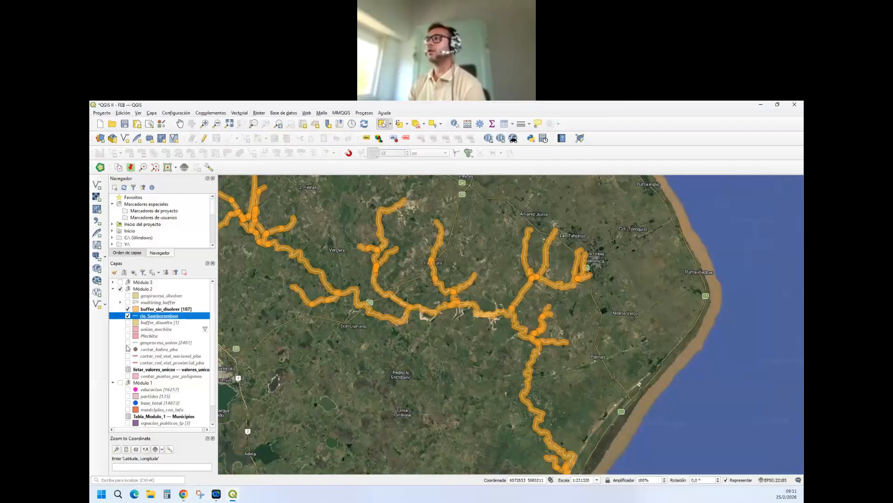
{"action": "left_click", "coordinate": [156, 310]}
{"action": "scroll", "coordinate": [370, 240], "scroll_direction": "up", "scroll_amount": 2}
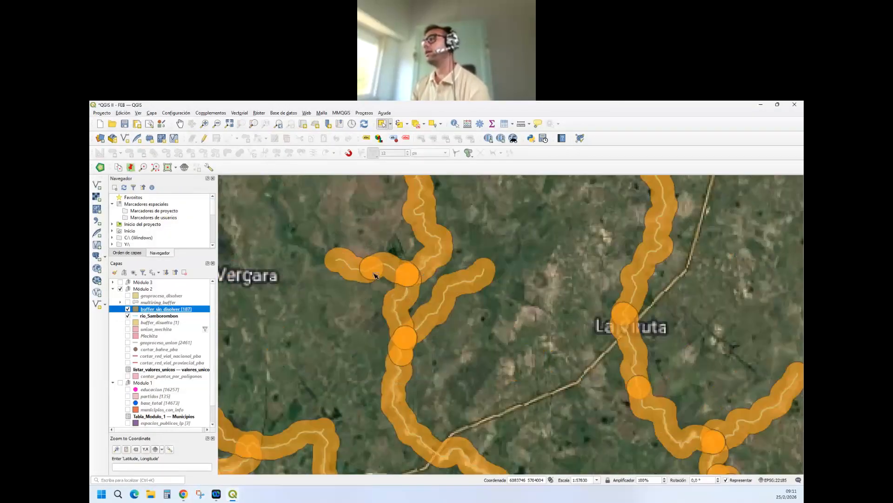
{"action": "scroll", "coordinate": [423, 345], "scroll_direction": "down", "scroll_amount": 2}
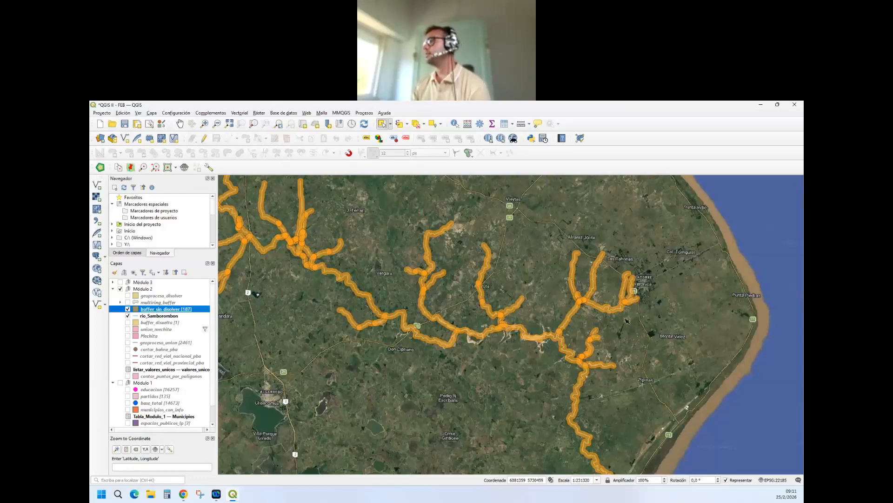
{"action": "scroll", "coordinate": [605, 305], "scroll_direction": "up", "scroll_amount": 2}
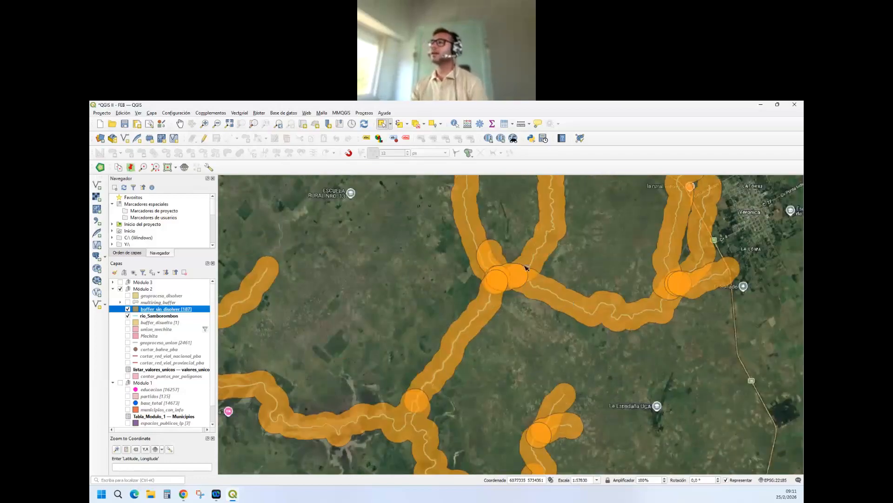
{"action": "scroll", "coordinate": [519, 278], "scroll_direction": "down", "scroll_amount": 1}
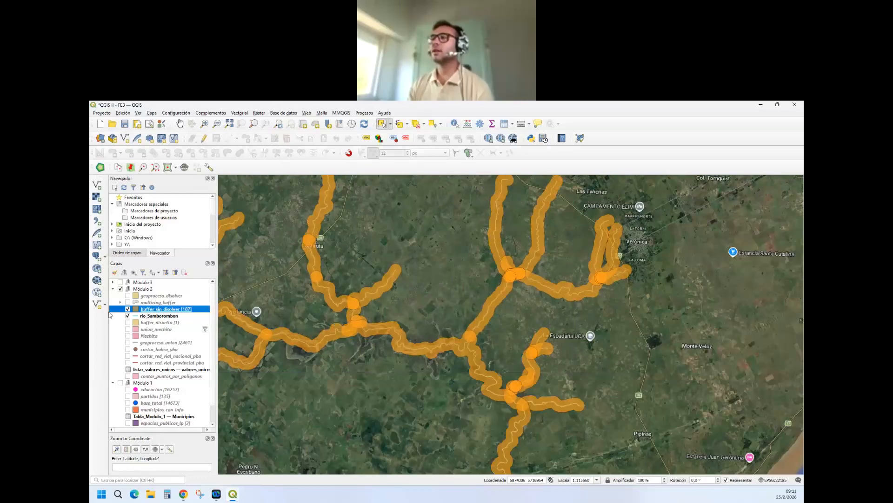
Step: Hide buffer_sin_disolver and display buffer_disuelto again to compare its merged buffers along the river network
{"action": "left_click", "coordinate": [128, 309]}
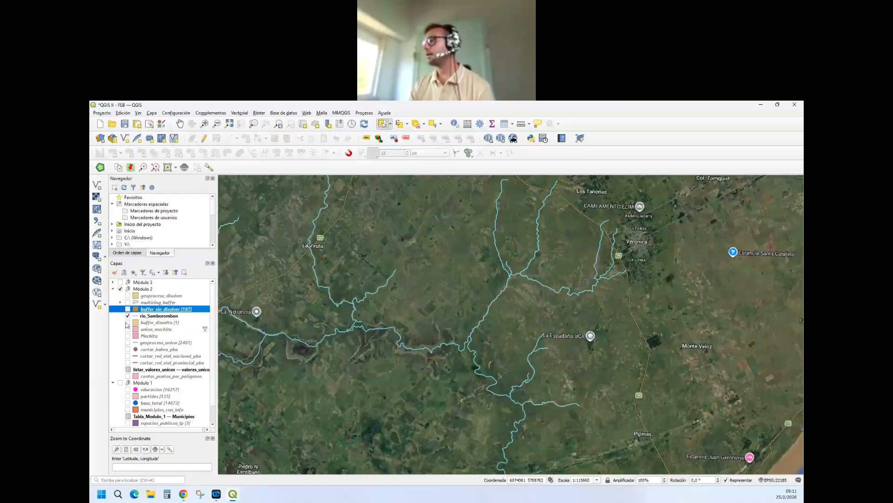
{"action": "left_click", "coordinate": [128, 322]}
{"action": "scroll", "coordinate": [497, 253], "scroll_direction": "down", "scroll_amount": 2}
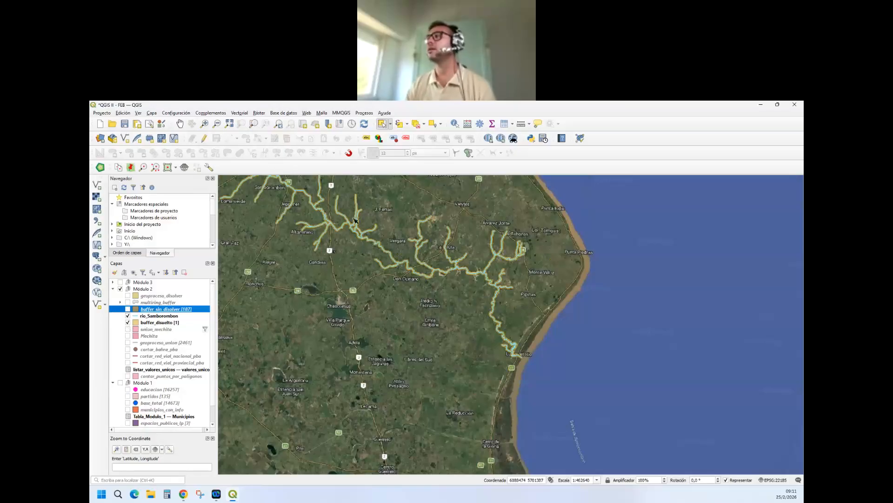
{"action": "scroll", "coordinate": [308, 191], "scroll_direction": "up", "scroll_amount": 2}
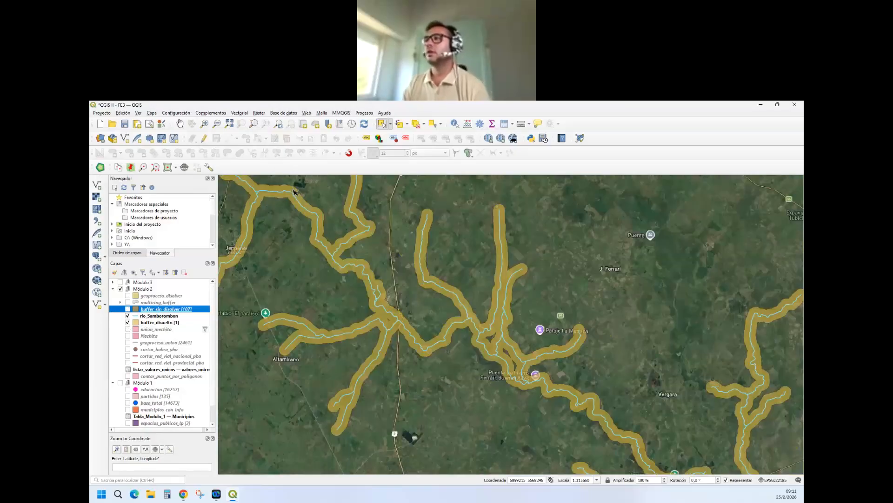
Step: Hide buffer_disuelto and rio_Samborombon, display multiring_buffer, and inspect its concentric rings around the river junctions
{"action": "left_click", "coordinate": [128, 322]}
{"action": "left_click", "coordinate": [127, 316]}
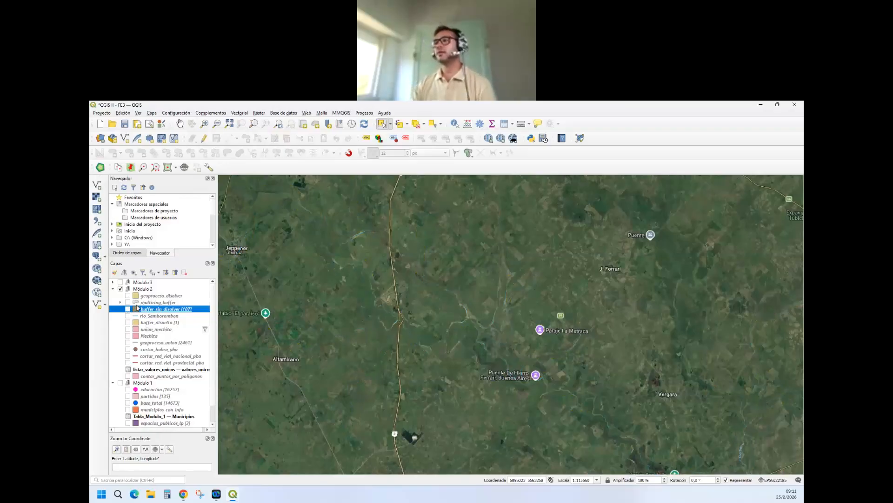
{"action": "left_click", "coordinate": [141, 305]}
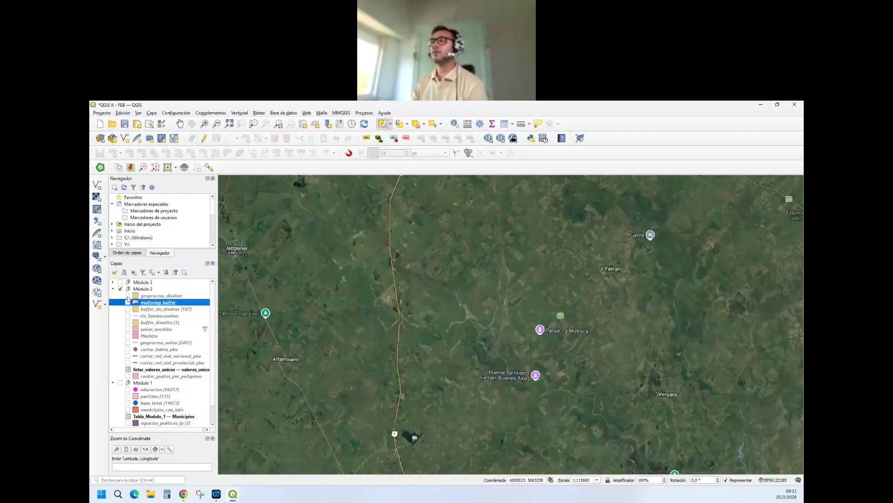
{"action": "scroll", "coordinate": [388, 276], "scroll_direction": "down", "scroll_amount": 1}
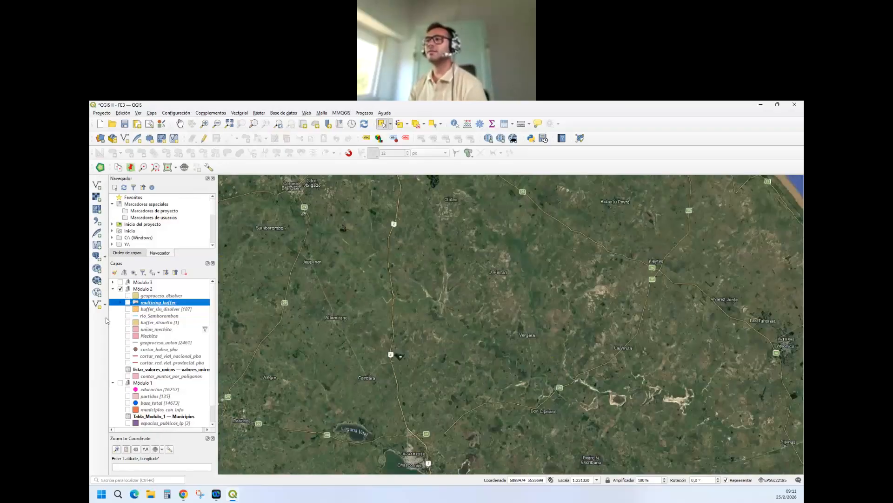
{"action": "left_click", "coordinate": [128, 303]}
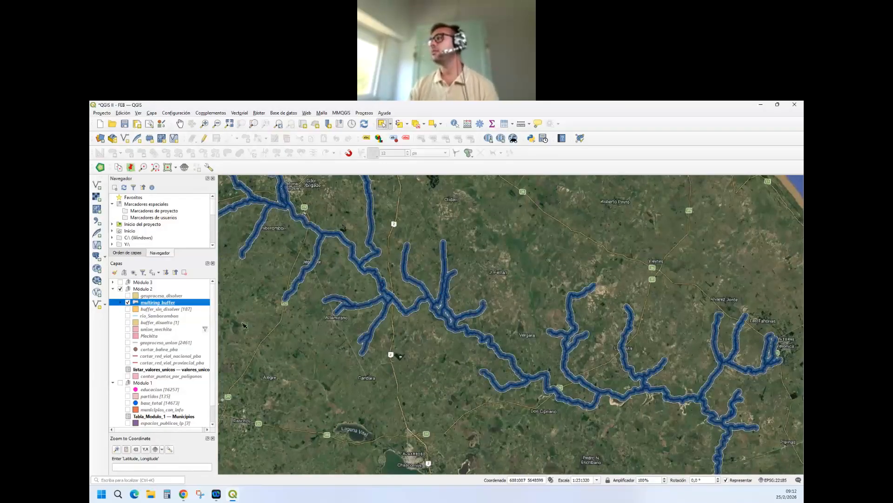
{"action": "scroll", "coordinate": [446, 312], "scroll_direction": "up", "scroll_amount": 1}
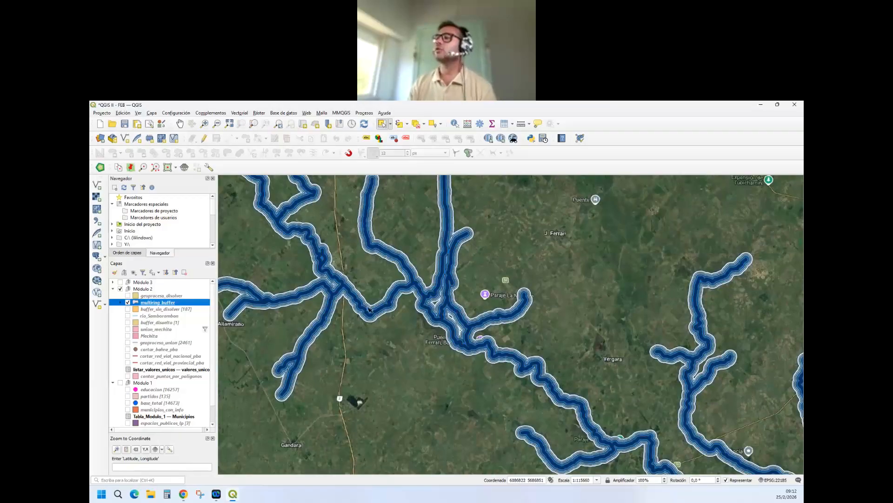
{"action": "scroll", "coordinate": [328, 289], "scroll_direction": "up", "scroll_amount": 1}
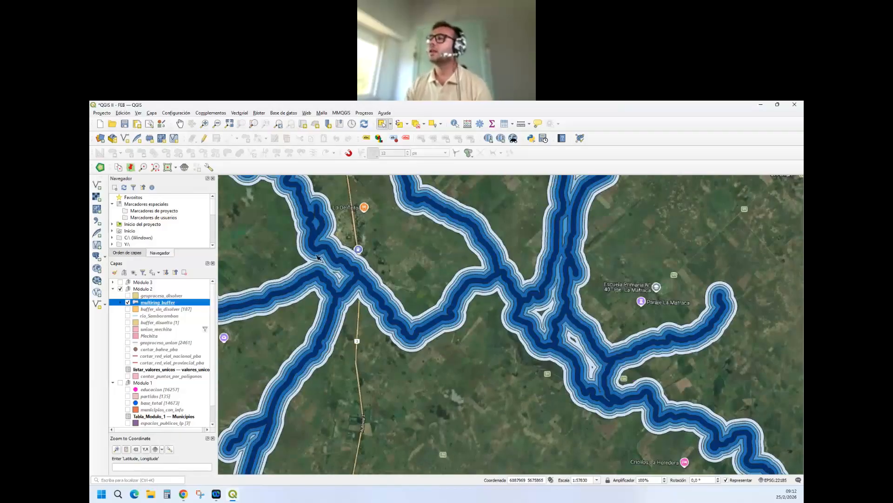
{"action": "scroll", "coordinate": [332, 307], "scroll_direction": "up", "scroll_amount": 1}
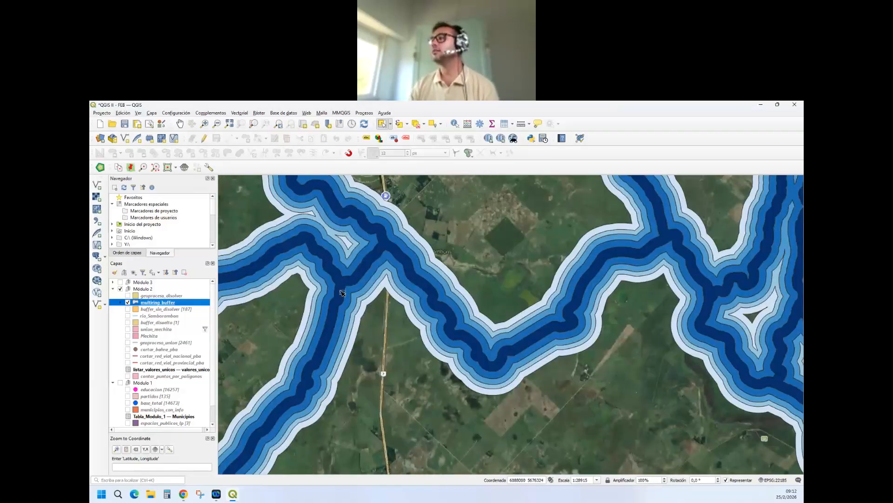
Step: Display rio_Samborombon and move it above multiring_buffer to inspect the rings around the river line
{"action": "left_click", "coordinate": [129, 316]}
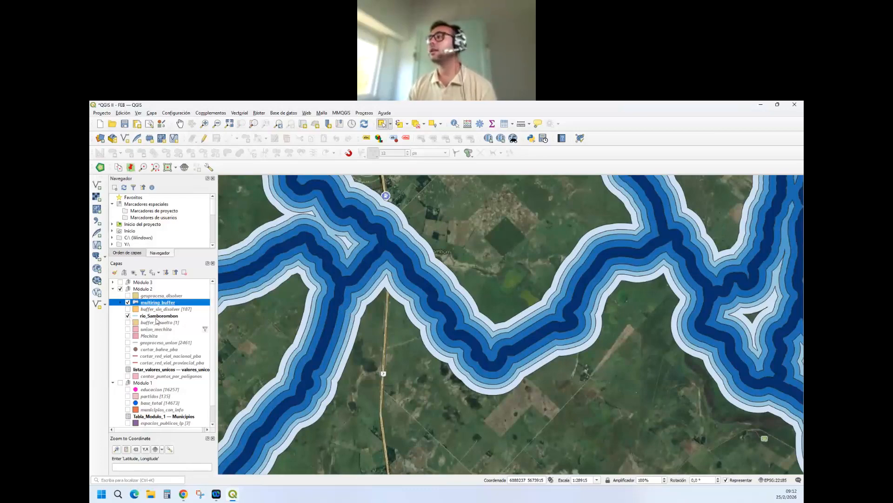
{"action": "left_click_drag", "start_coordinate": [157, 316], "coordinate": [156, 300]}
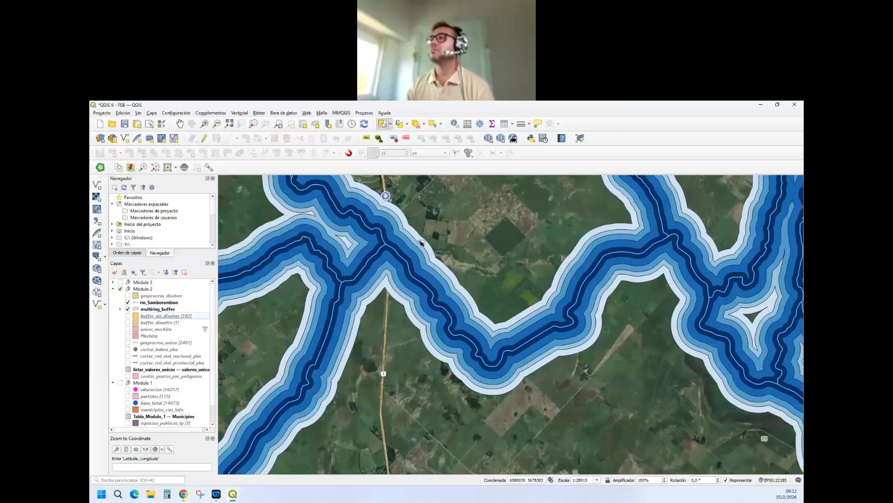
{"action": "scroll", "coordinate": [420, 243], "scroll_direction": "down", "scroll_amount": 1}
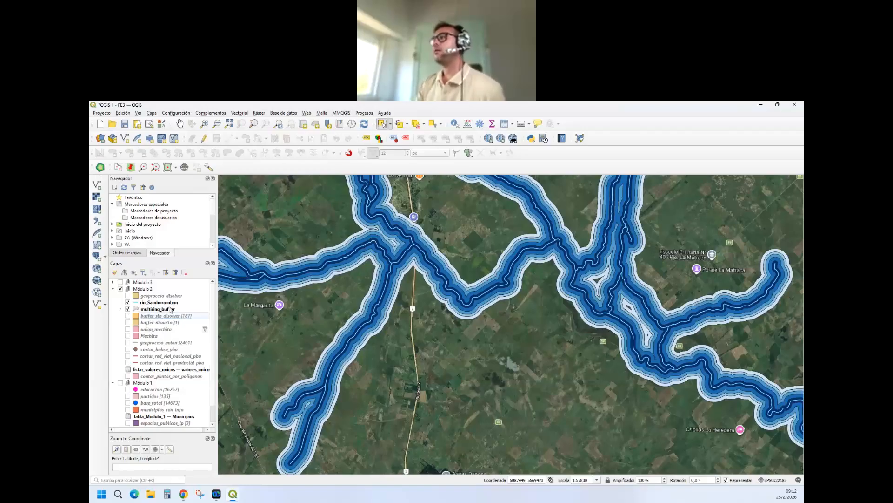
{"action": "scroll", "coordinate": [379, 213], "scroll_direction": "up", "scroll_amount": 1}
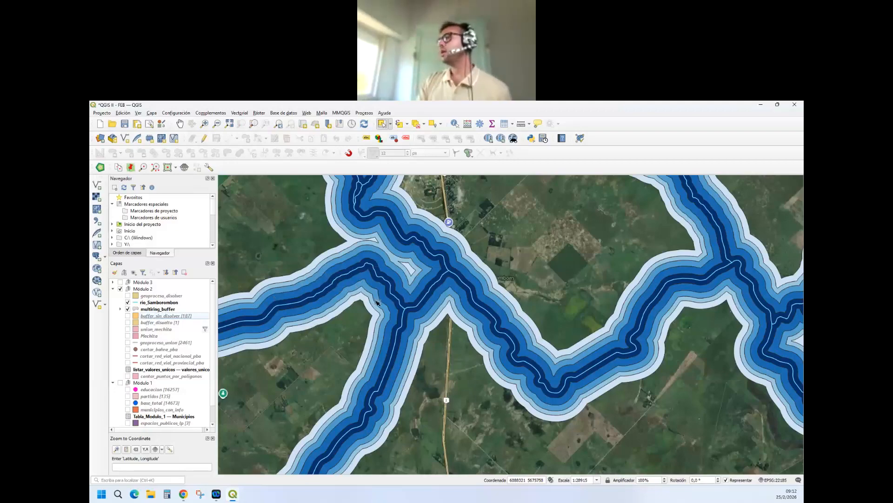
Step: Examine how the multiring_buffer rings follow rio_Samborombon and its tributaries across the wider network around Samborombón and Altamirano
{"action": "scroll", "coordinate": [376, 302], "scroll_direction": "down", "scroll_amount": 3}
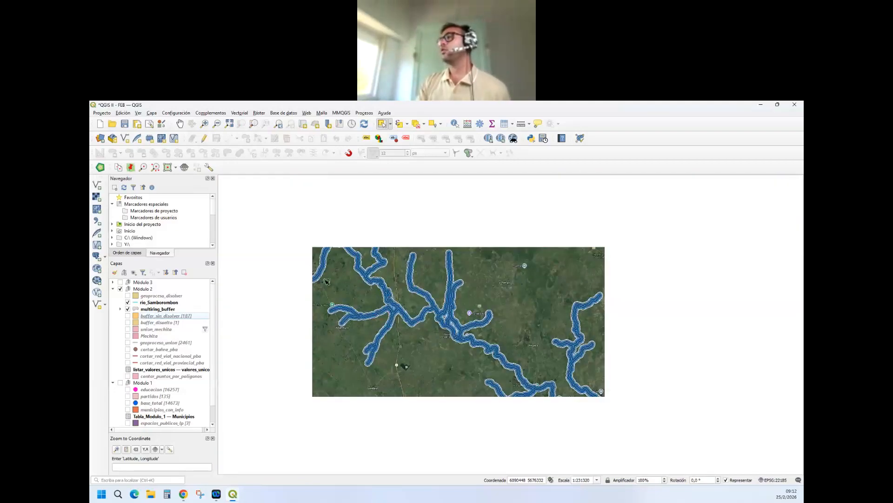
{"action": "scroll", "coordinate": [286, 197], "scroll_direction": "up", "scroll_amount": 1}
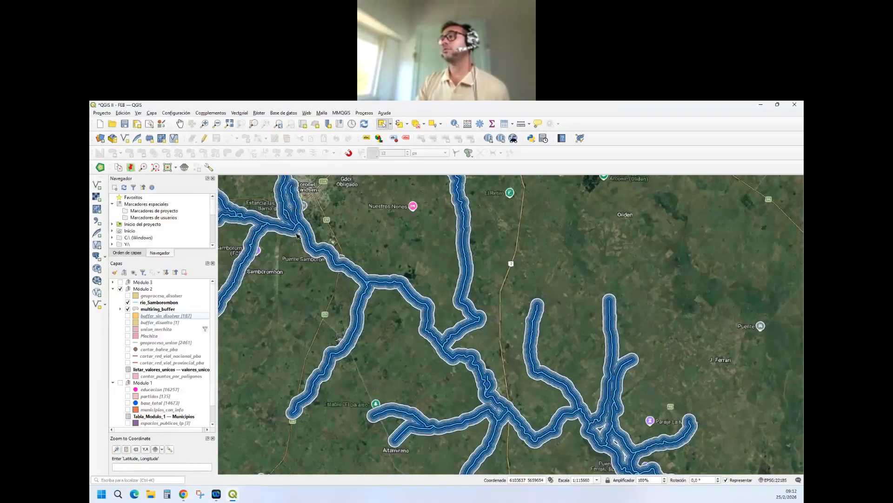
{"action": "scroll", "coordinate": [326, 245], "scroll_direction": "up", "scroll_amount": 2}
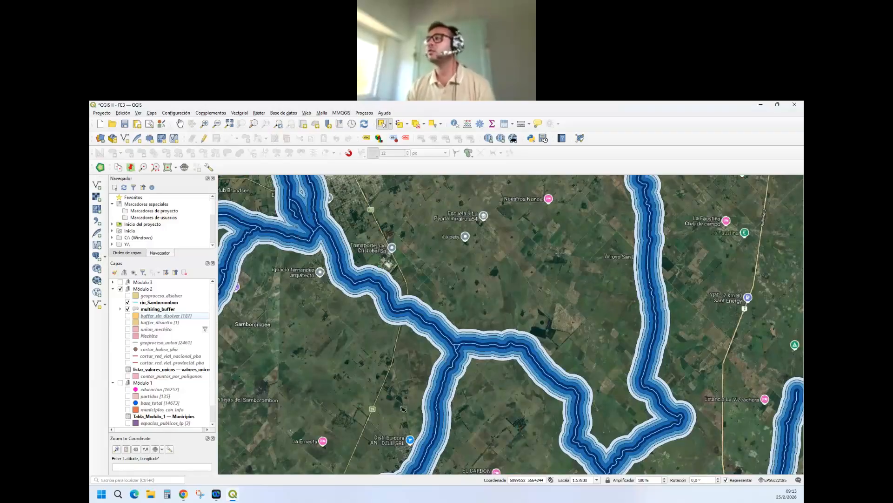
{"action": "scroll", "coordinate": [419, 316], "scroll_direction": "down", "scroll_amount": 1}
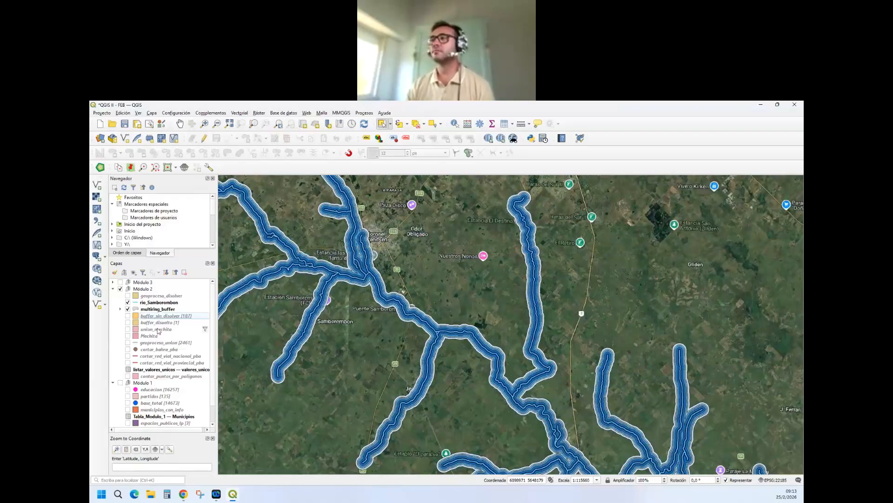
Step: Hide multiring_buffer and rio_Samborombon, and display geoproceso_disolver across Buenos Aires province
{"action": "left_click", "coordinate": [128, 309]}
{"action": "left_click", "coordinate": [128, 302]}
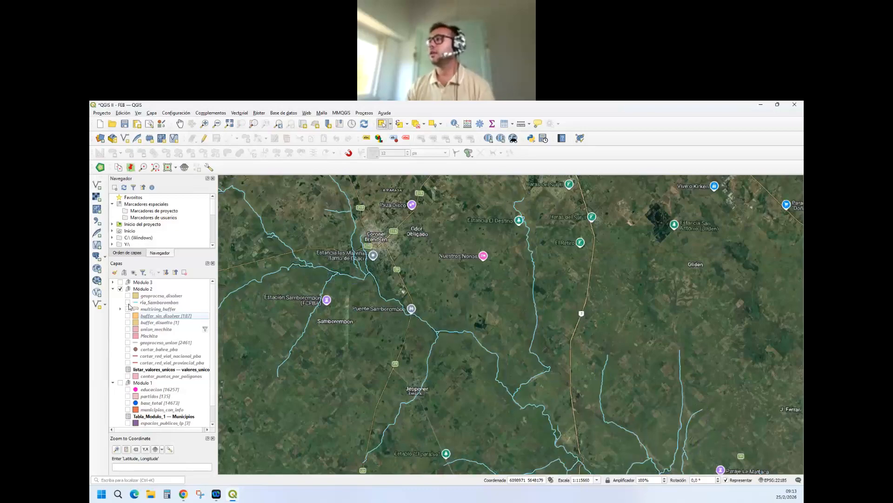
{"action": "scroll", "coordinate": [372, 301], "scroll_direction": "down", "scroll_amount": 2}
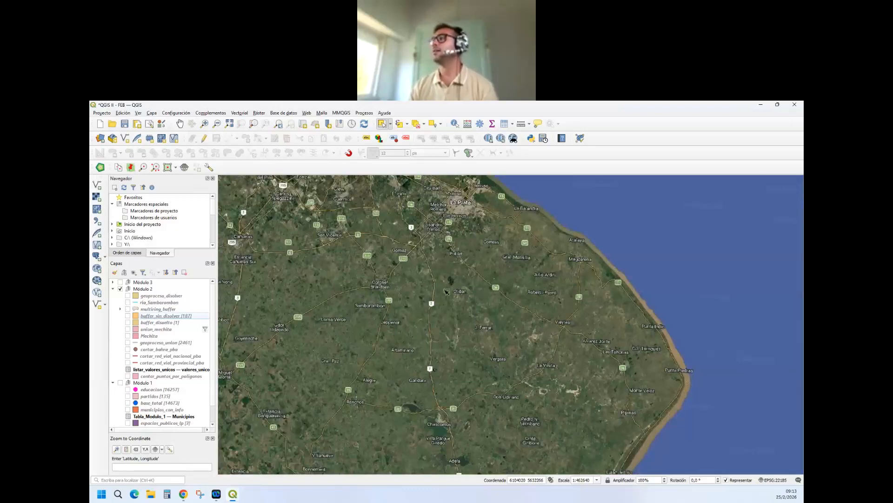
{"action": "scroll", "coordinate": [443, 288], "scroll_direction": "down", "scroll_amount": 1}
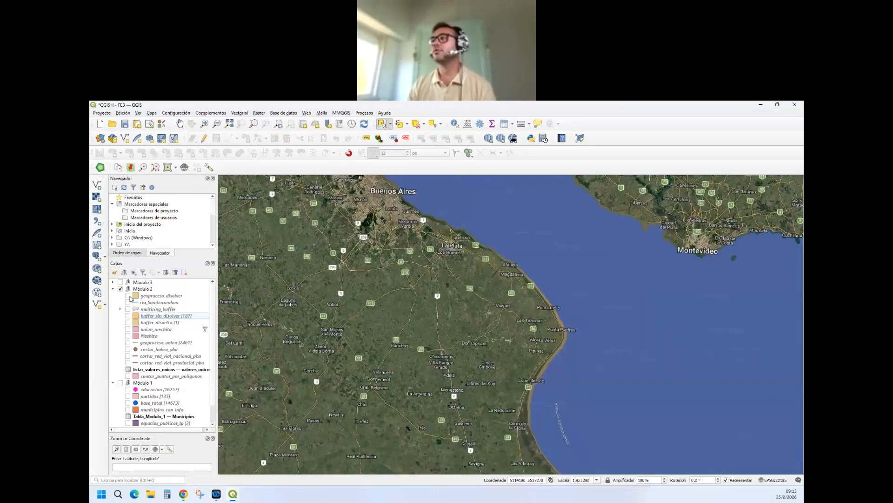
{"action": "left_click", "coordinate": [128, 295]}
{"action": "scroll", "coordinate": [464, 246], "scroll_direction": "down", "scroll_amount": 1}
{"action": "scroll", "coordinate": [382, 313], "scroll_direction": "down", "scroll_amount": 1}
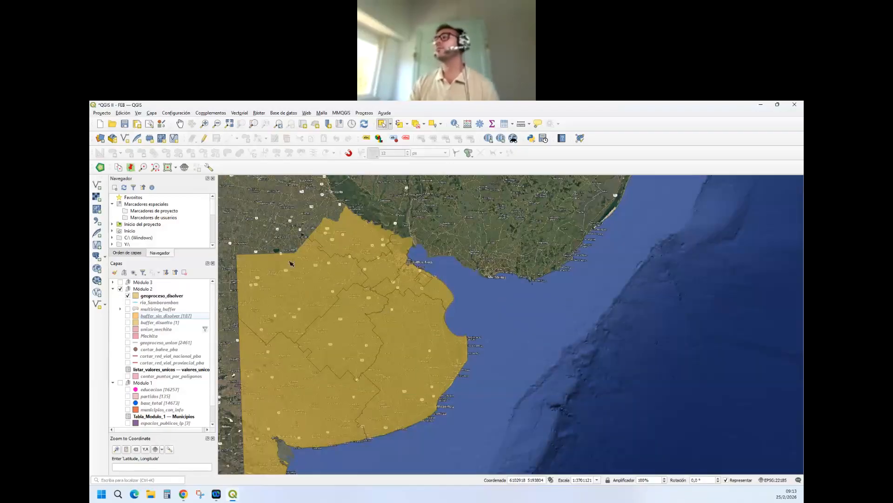
Step: Review geoproceso_disolver's attribute table with its records sorted by secciones in ascending order
{"action": "left_click", "coordinate": [167, 296]}
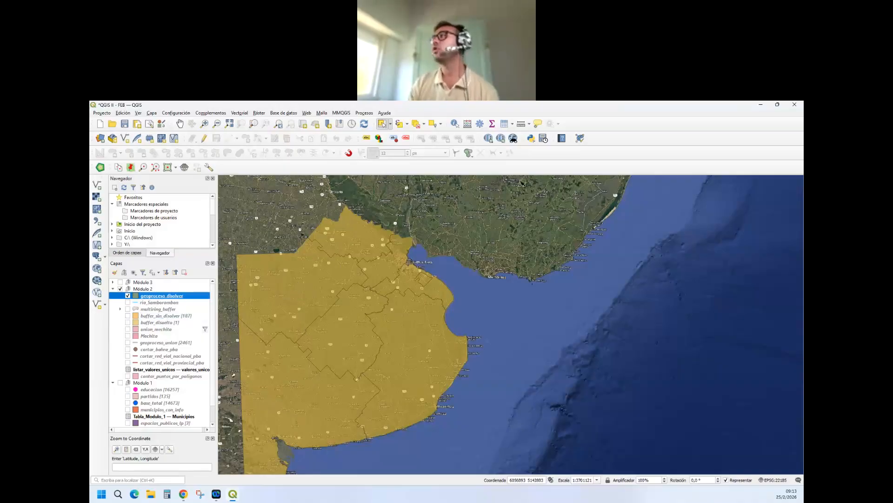
{"action": "key", "text": "F6"}
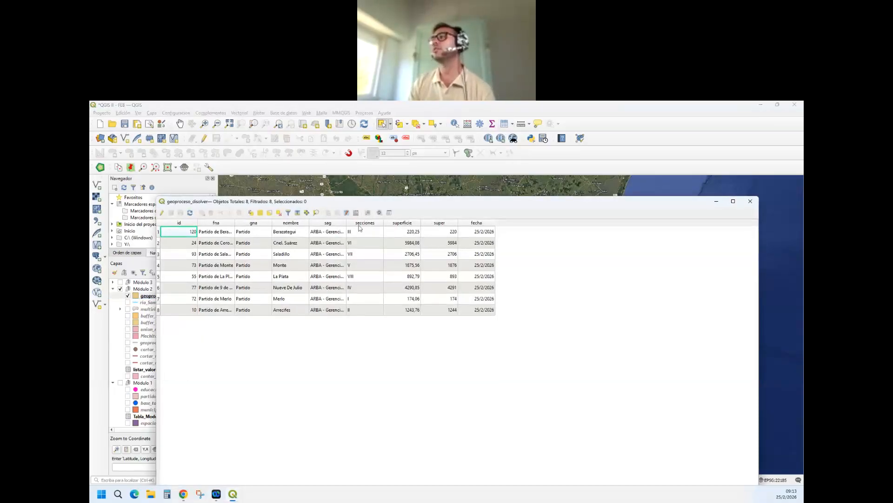
{"action": "left_click", "coordinate": [365, 222]}
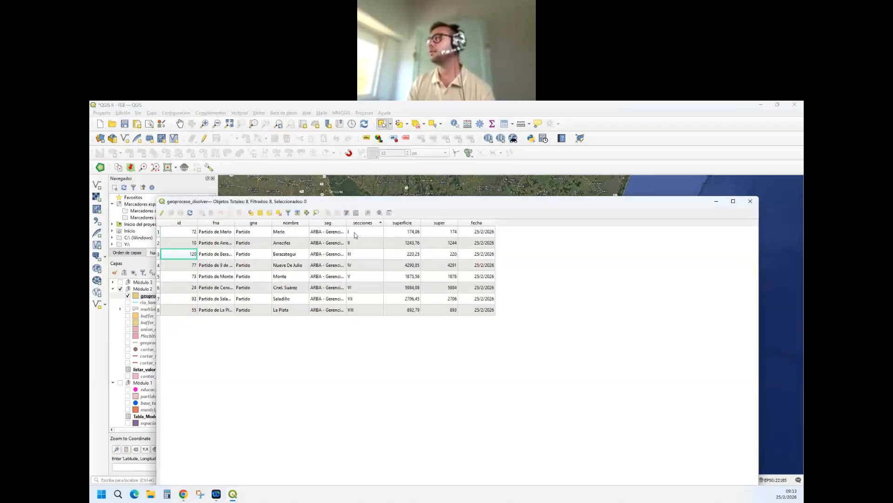
{"action": "left_click", "coordinate": [751, 202]}
Step: Examine the original partidos layer's attribute table to see how its records are grouped by secciones value
{"action": "scroll", "coordinate": [157, 379], "scroll_direction": "down", "scroll_amount": 1}
{"action": "left_click", "coordinate": [156, 377]}
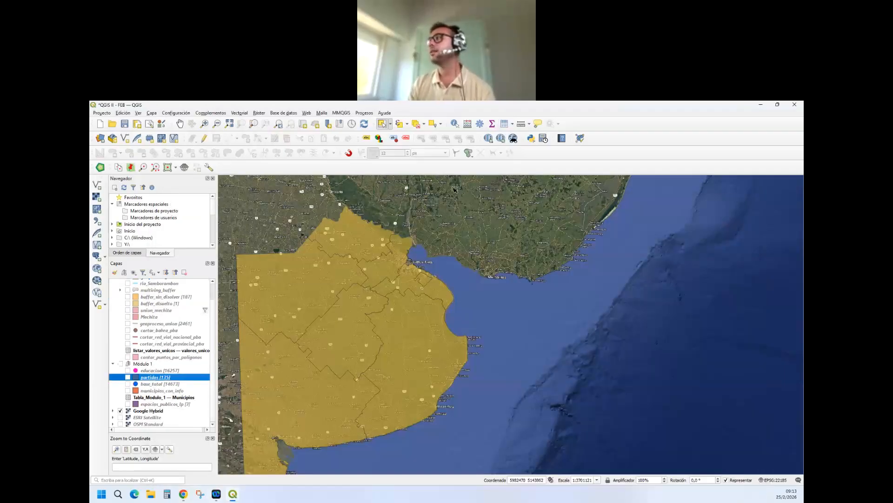
{"action": "key", "text": "F6"}
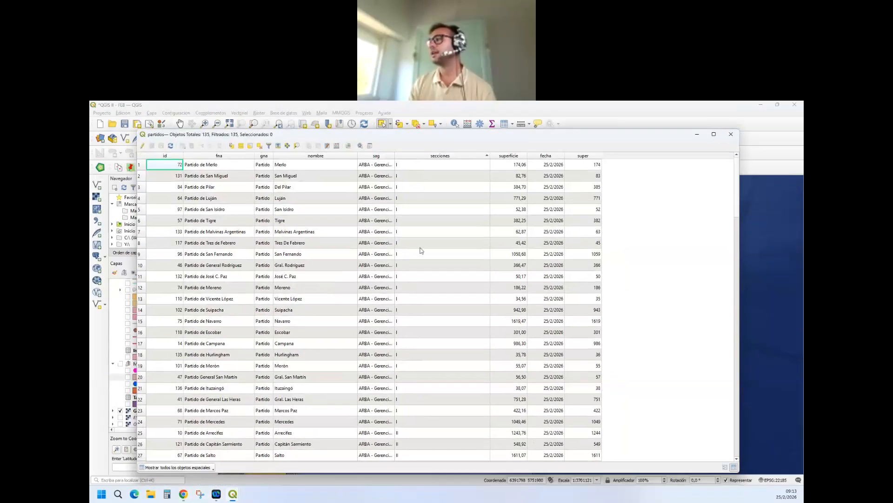
{"action": "scroll", "coordinate": [409, 397], "scroll_direction": "down", "scroll_amount": 1}
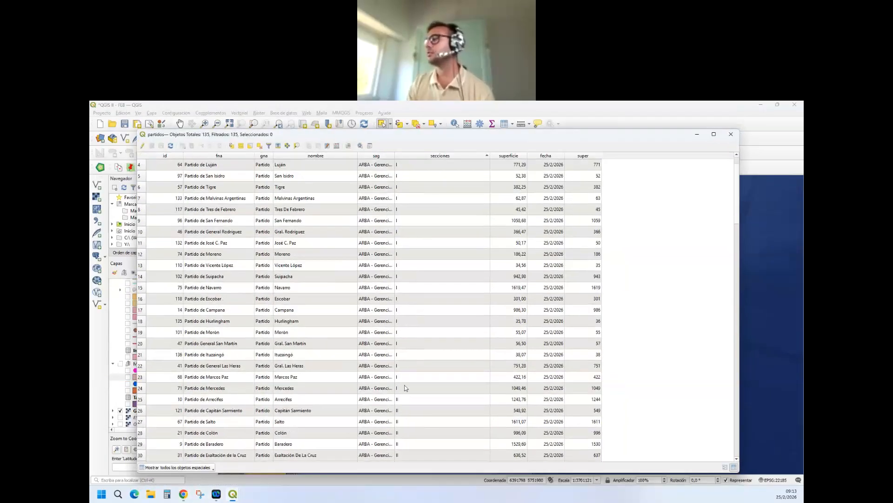
{"action": "scroll", "coordinate": [405, 384], "scroll_direction": "down", "scroll_amount": 1}
{"action": "scroll", "coordinate": [409, 352], "scroll_direction": "down", "scroll_amount": 6}
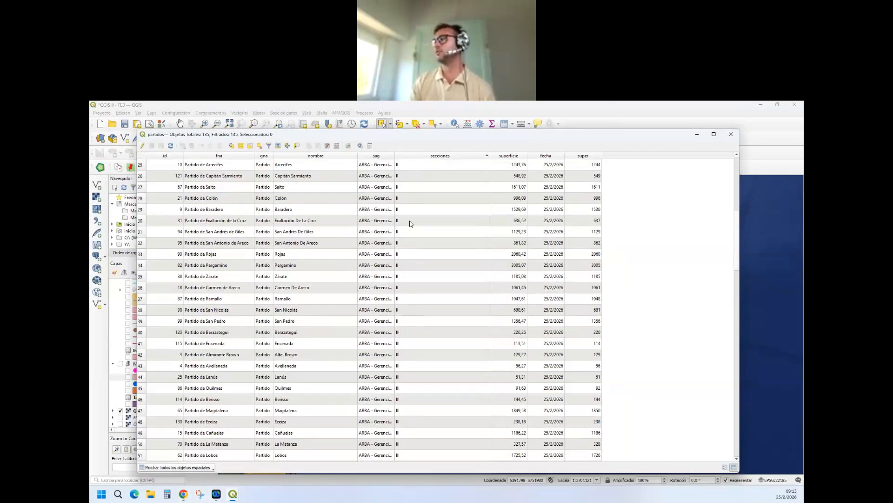
{"action": "scroll", "coordinate": [420, 229], "scroll_direction": "down", "scroll_amount": 3}
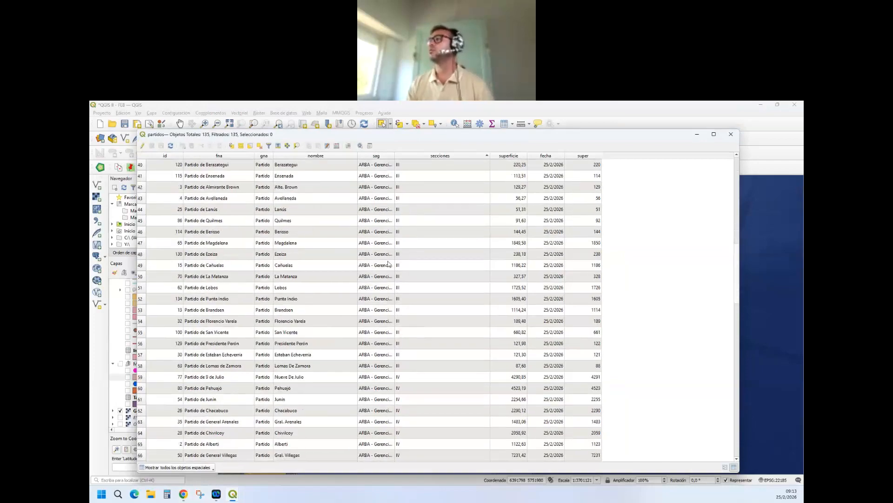
{"action": "scroll", "coordinate": [420, 229], "scroll_direction": "down", "scroll_amount": 3}
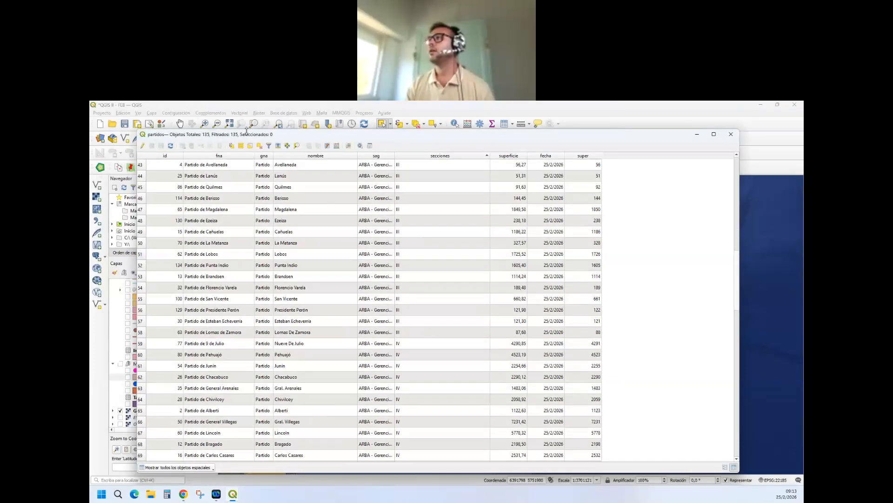
{"action": "left_click_drag", "start_coordinate": [630, 131], "coordinate": [514, 175]}
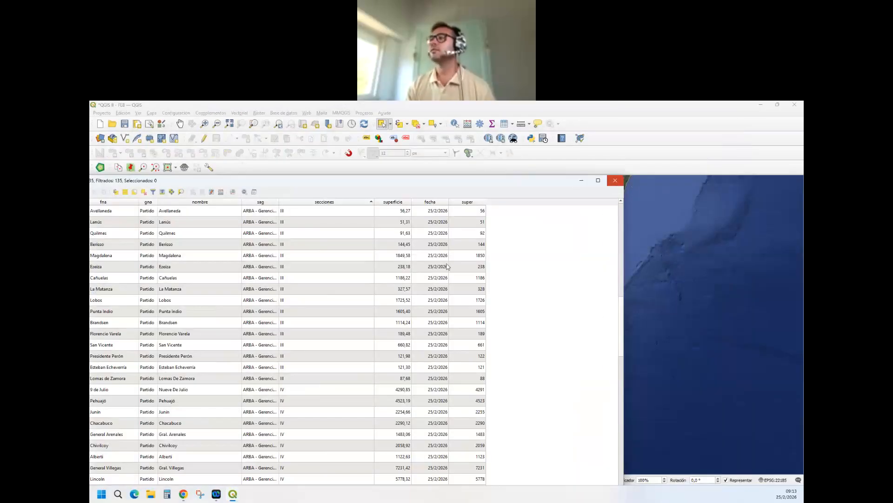
{"action": "left_click", "coordinate": [616, 180]}
Step: Check the dissolved polygons of geoproceso_disolver by selecting the northwestern one, then all of them, clearing each selection
{"action": "scroll", "coordinate": [143, 307], "scroll_direction": "up", "scroll_amount": 1}
{"action": "left_click", "coordinate": [160, 296]}
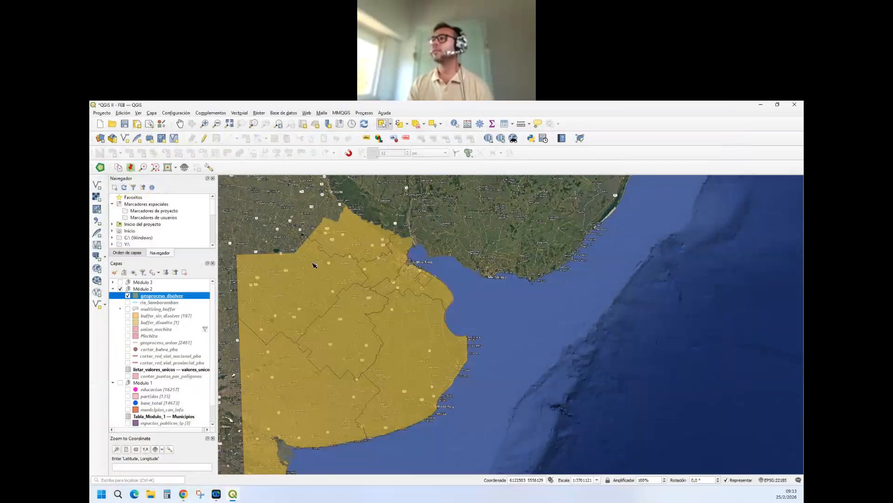
{"action": "left_click", "coordinate": [504, 124]}
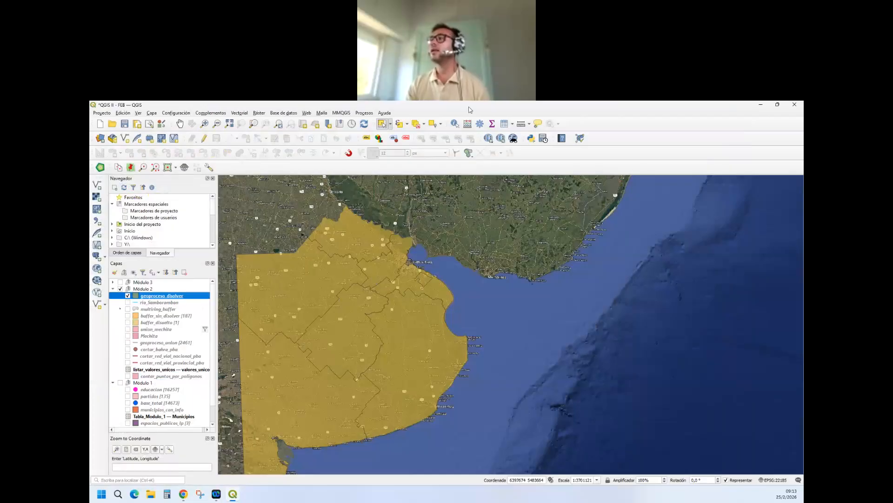
{"action": "left_click", "coordinate": [307, 302]}
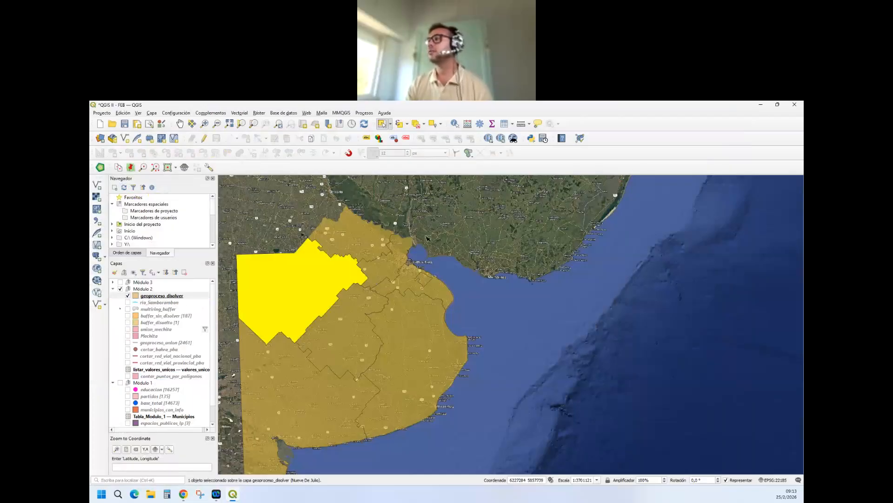
{"action": "left_click", "coordinate": [544, 293]}
{"action": "scroll", "coordinate": [391, 235], "scroll_direction": "down", "scroll_amount": 1}
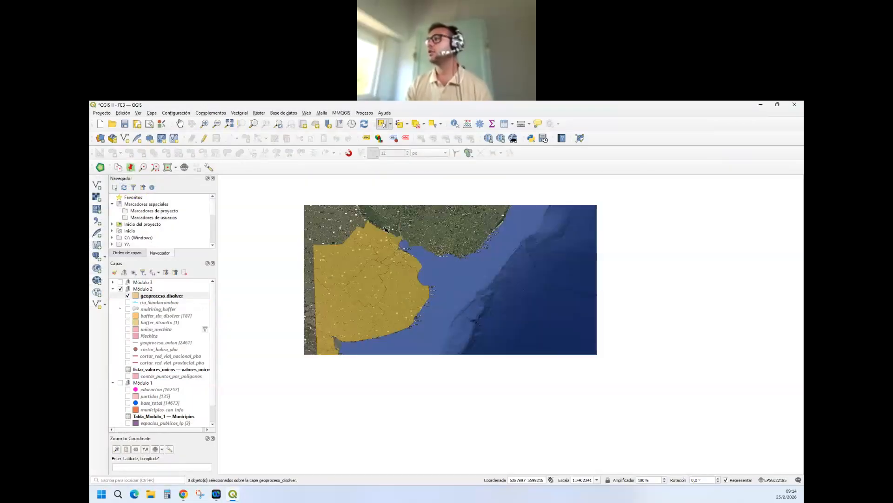
{"action": "left_click_drag", "start_coordinate": [298, 206], "coordinate": [493, 413]}
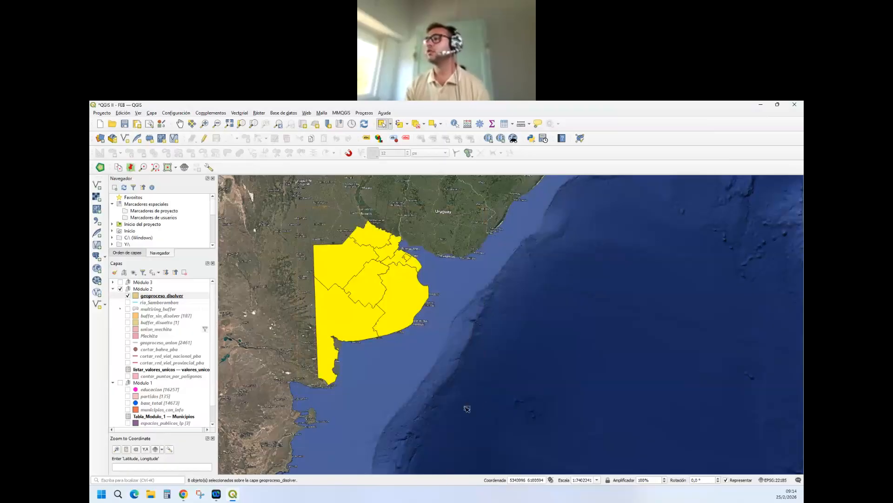
{"action": "left_click", "coordinate": [435, 264]}
Step: Select the Nueve De Julio and Saladillo polygons one at a time, then the whole province, and clear the selection
{"action": "left_click", "coordinate": [356, 260]}
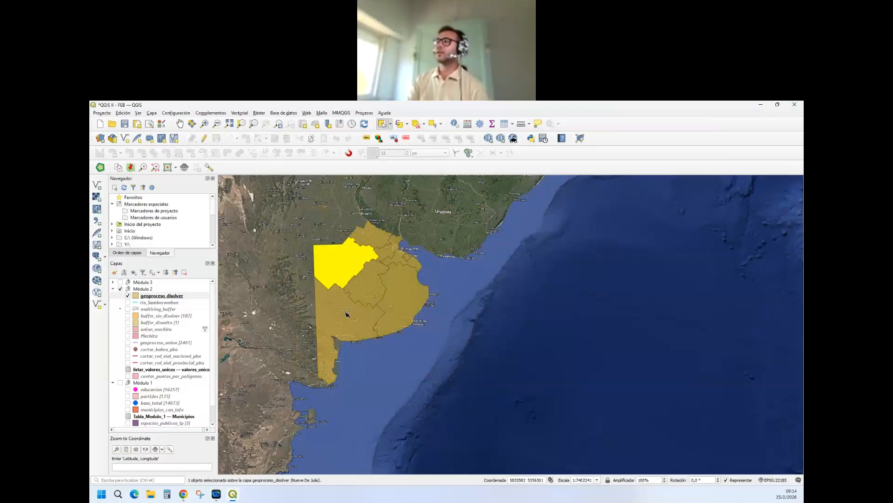
{"action": "left_click", "coordinate": [377, 277]}
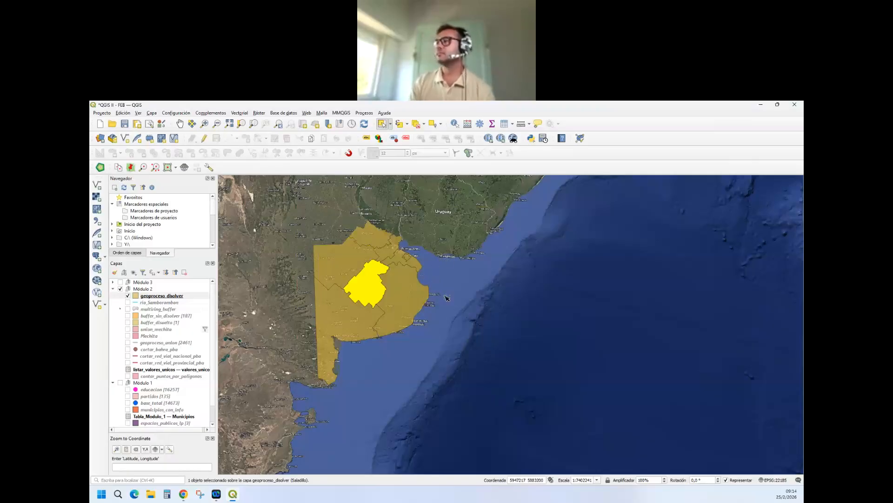
{"action": "left_click", "coordinate": [402, 325]}
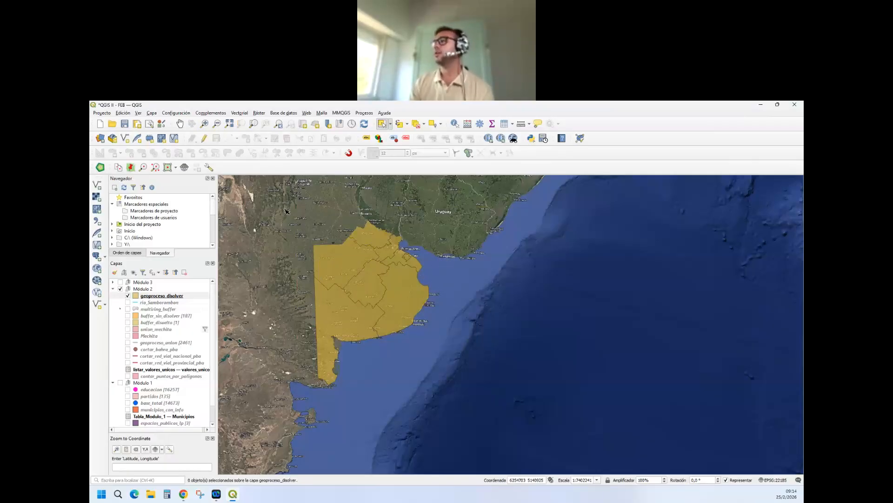
{"action": "left_click_drag", "start_coordinate": [286, 210], "coordinate": [450, 410]}
{"action": "left_click", "coordinate": [286, 250]}
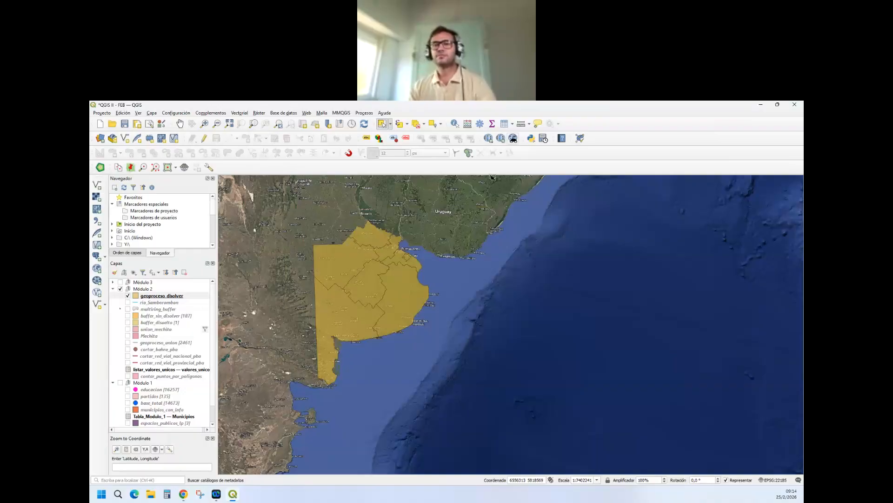
Step: Save the project and hide geoproceso_disolver
{"action": "left_click", "coordinate": [154, 297]}
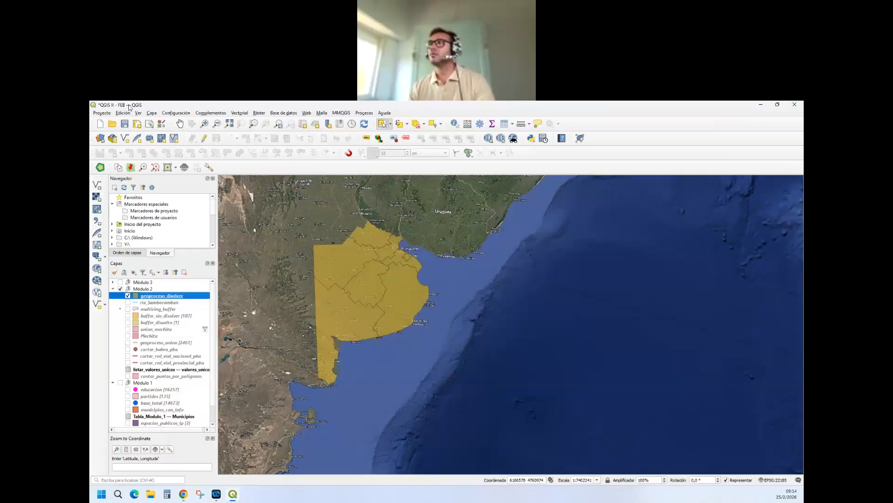
{"action": "key", "text": "ctrl+s"}
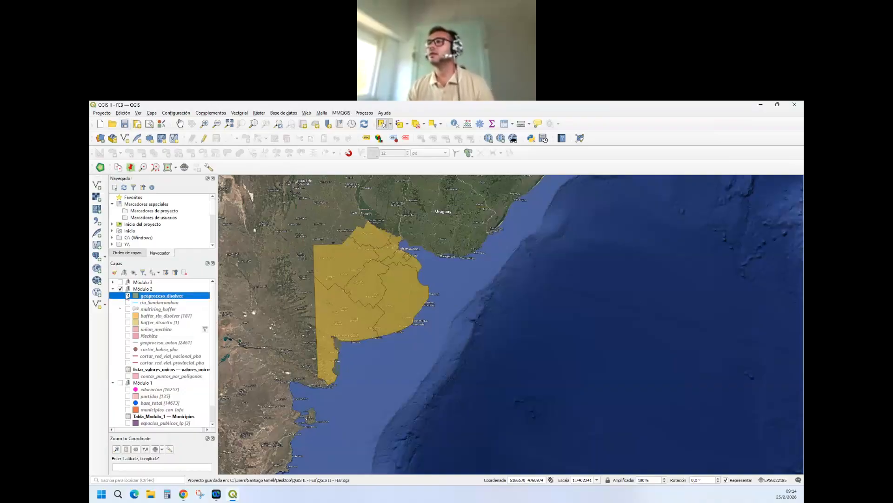
{"action": "left_click", "coordinate": [127, 295]}
Step: Collapse the Módulo 2 layer group, expand Módulo 3, and make Módulo 3 the active group
{"action": "left_click", "coordinate": [113, 288]}
{"action": "left_click", "coordinate": [112, 283]}
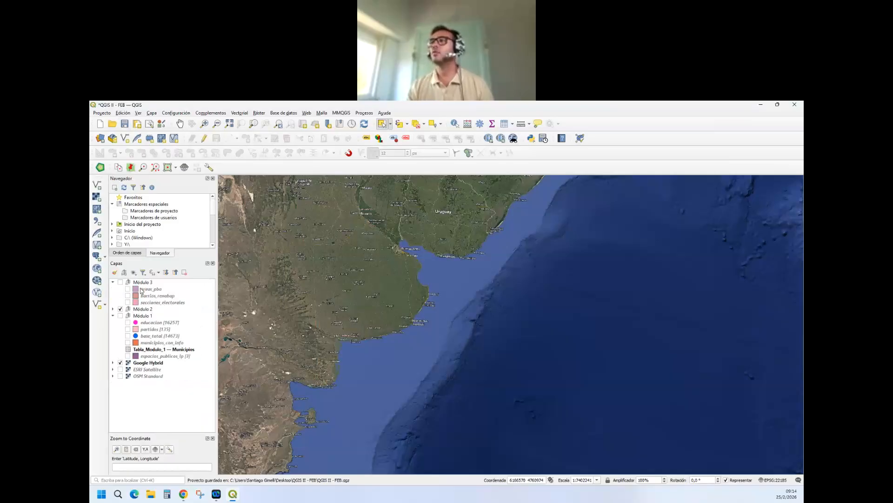
{"action": "left_click", "coordinate": [143, 282]}
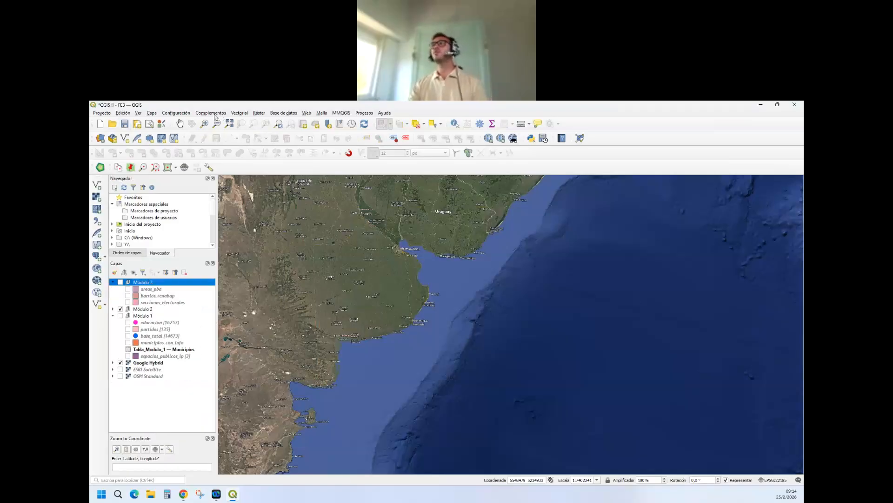
{"action": "left_click", "coordinate": [238, 113]}
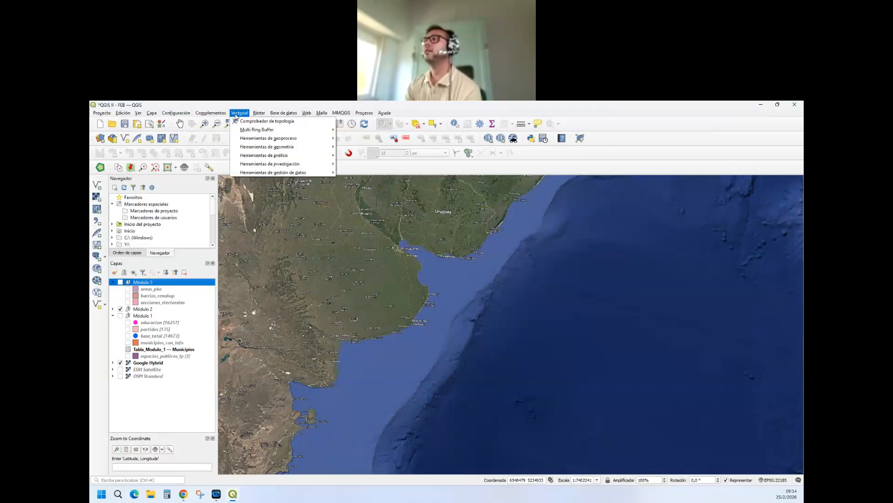
{"action": "mouse_move", "coordinate": [274, 141]}
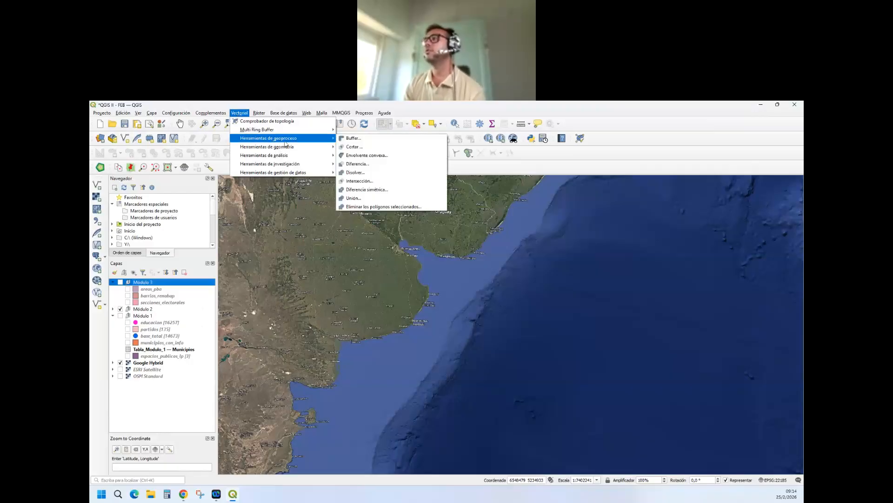
{"action": "mouse_move", "coordinate": [312, 158]}
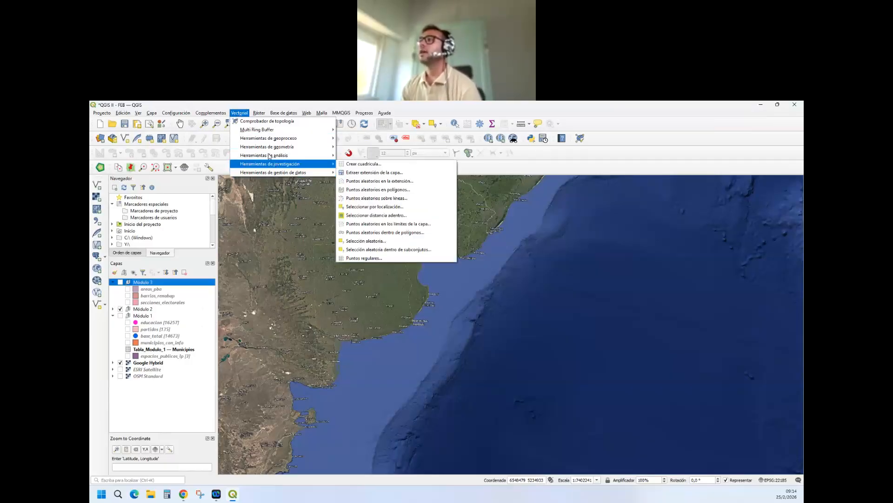
{"action": "mouse_move", "coordinate": [243, 149]}
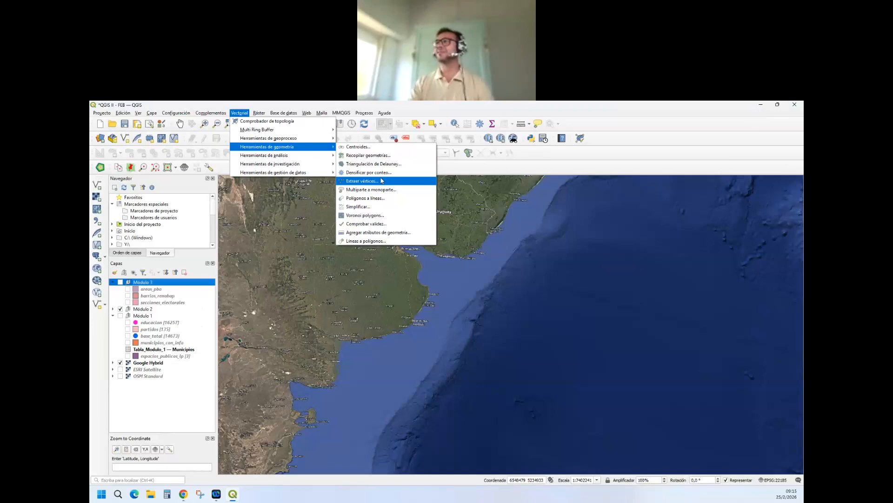
{"action": "mouse_move", "coordinate": [294, 108]}
{"action": "left_click", "coordinate": [549, 201]}
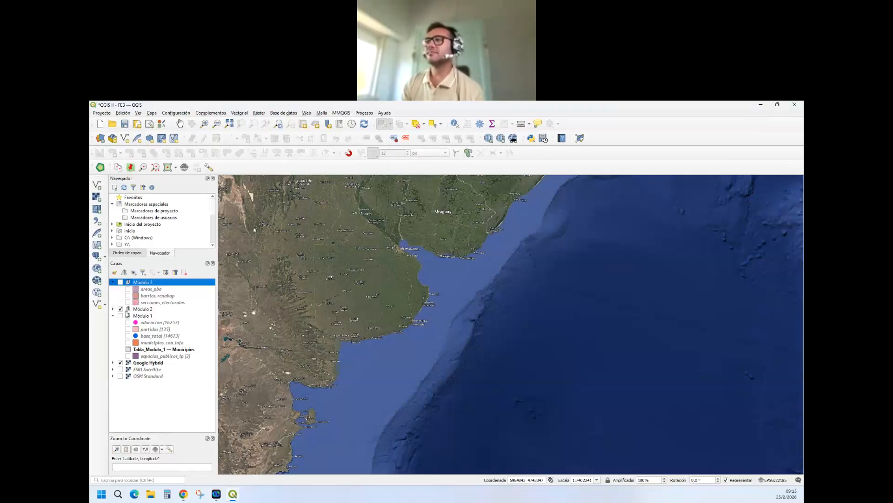
{"action": "left_click", "coordinate": [113, 310]}
{"action": "left_click", "coordinate": [113, 309]}
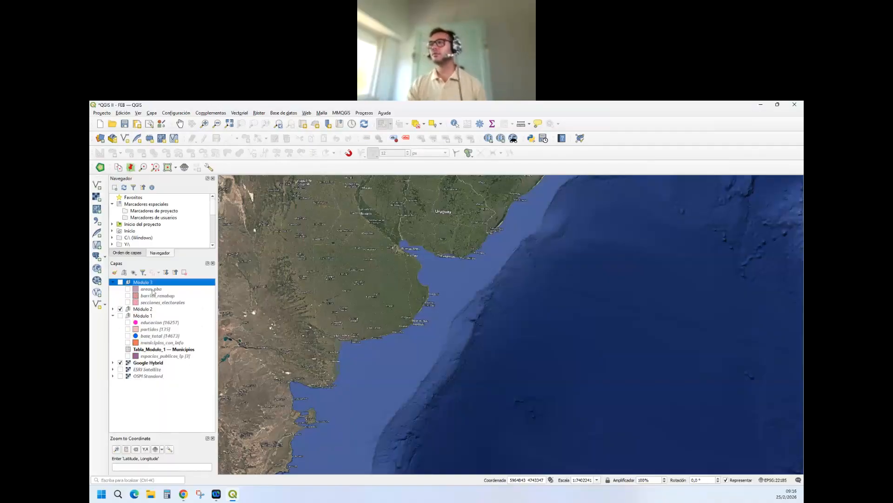
Step: Show secciones_electorales and convert its polygons to lines as a temporary layer with Polígonos a líneas, closing the tool when it finishes
{"action": "left_click", "coordinate": [128, 303]}
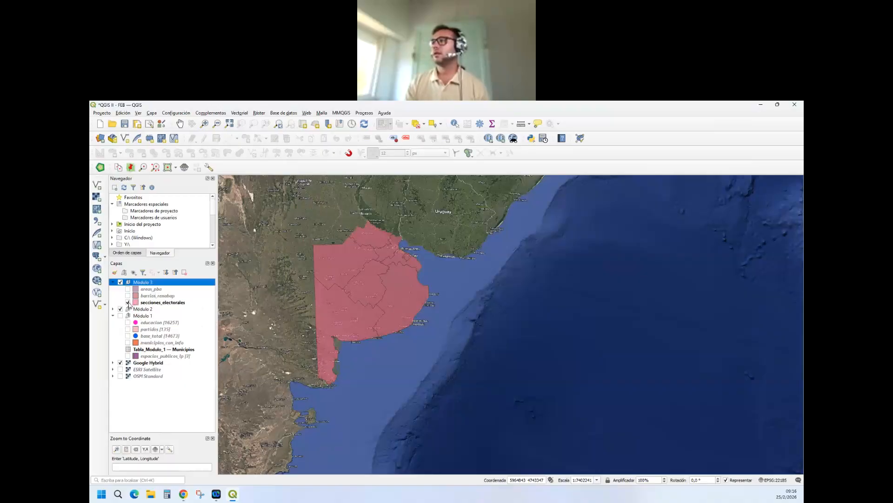
{"action": "left_click", "coordinate": [147, 303]}
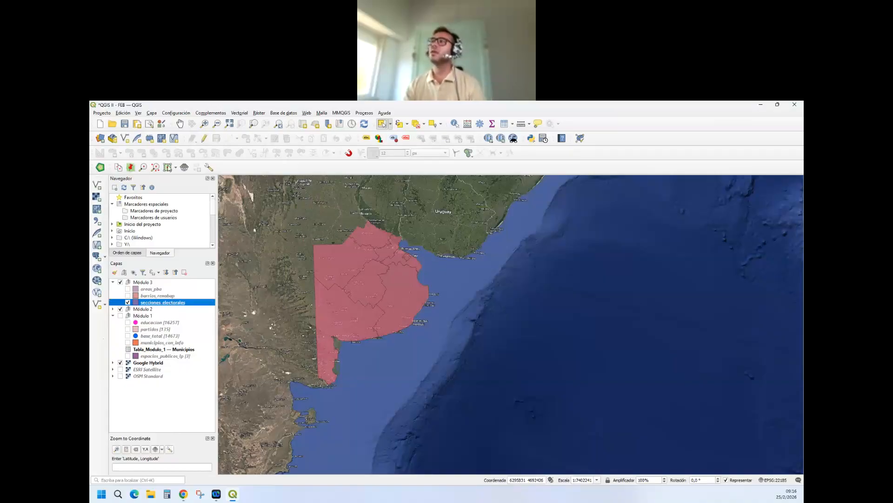
{"action": "left_click", "coordinate": [240, 113]}
{"action": "mouse_move", "coordinate": [283, 147]}
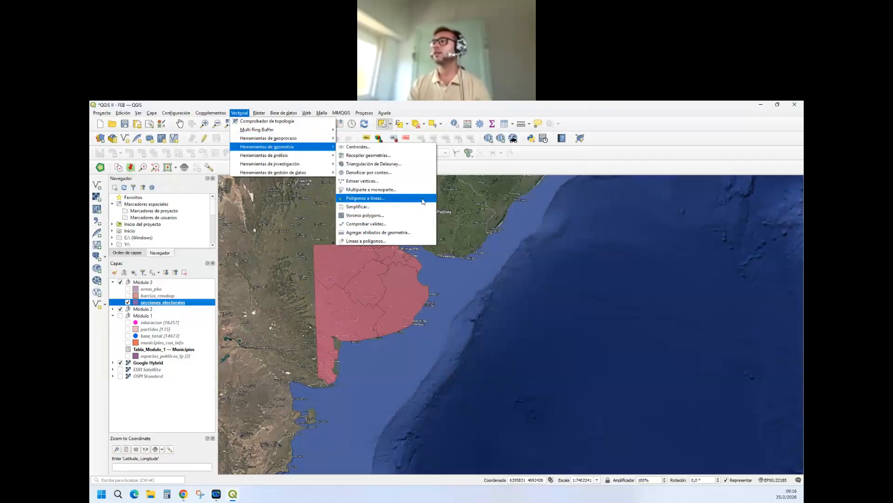
{"action": "left_click", "coordinate": [422, 201]}
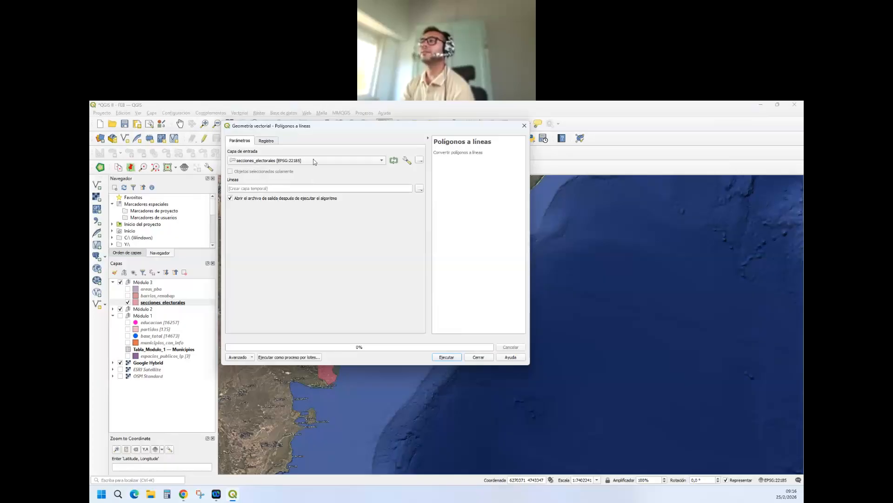
{"action": "left_click_drag", "start_coordinate": [309, 131], "coordinate": [346, 140]}
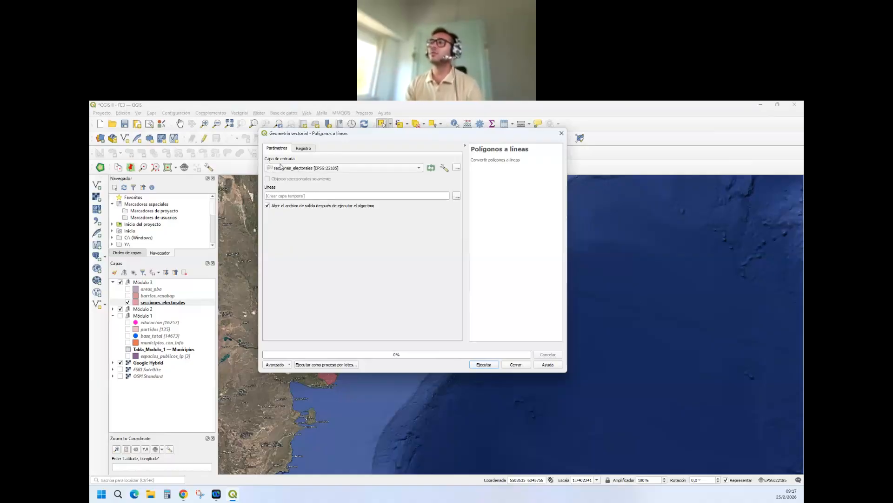
{"action": "left_click", "coordinate": [484, 365]}
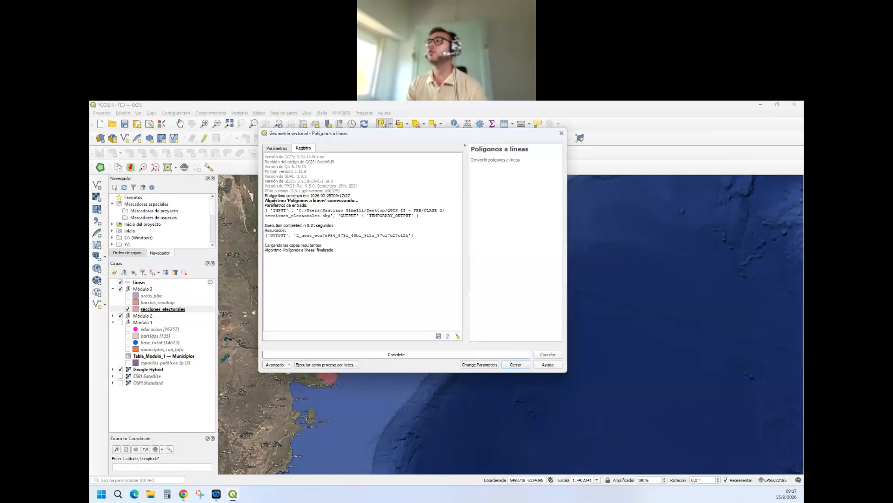
{"action": "left_click_drag", "start_coordinate": [273, 202], "coordinate": [300, 196]}
{"action": "left_click", "coordinate": [360, 216]}
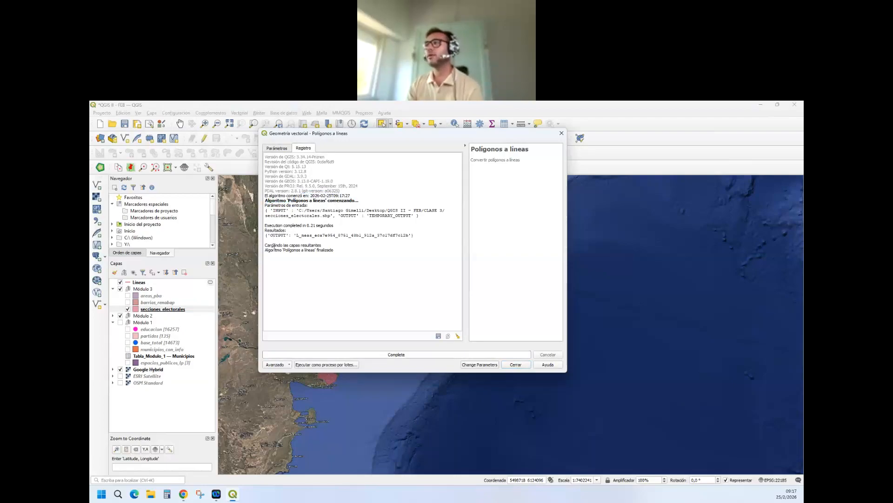
{"action": "left_click_drag", "start_coordinate": [276, 251], "coordinate": [336, 253]}
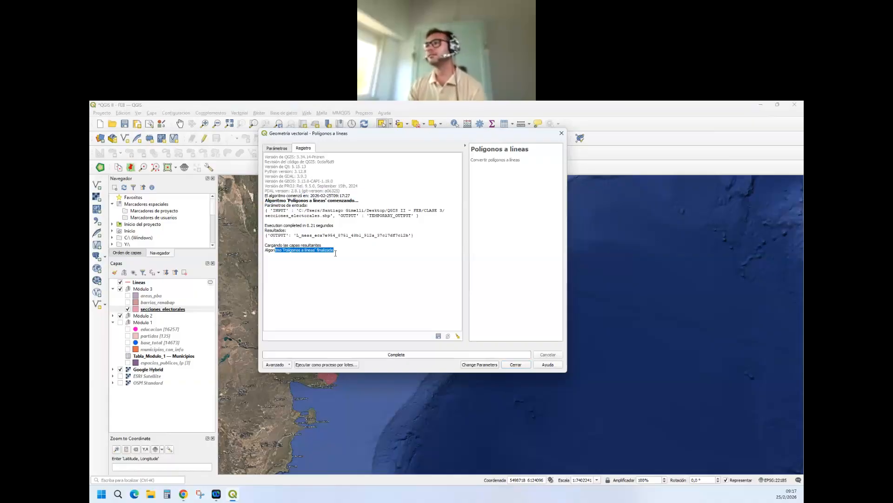
{"action": "left_click", "coordinate": [512, 366]}
Step: Make the new Líneas layer active and hide the Módulo 2 group and the secciones_electorales layer
{"action": "left_click", "coordinate": [141, 283]}
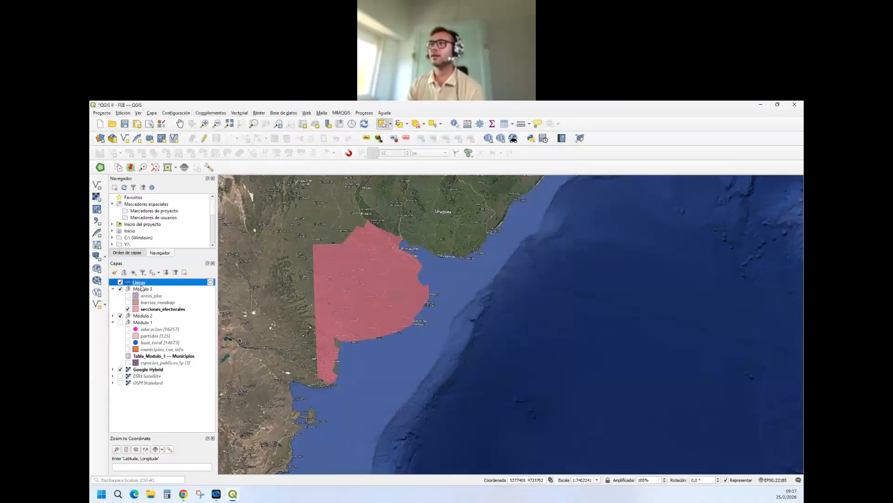
{"action": "left_click", "coordinate": [120, 316]}
{"action": "left_click", "coordinate": [127, 309]}
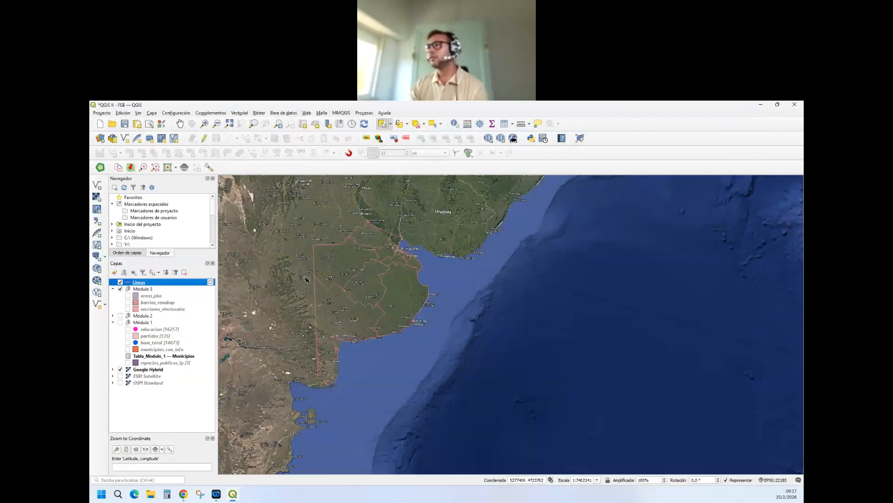
Step: Compare the original polygons with the converted lines by showing secciones_electorales without Líneas, then Líneas alone
{"action": "left_click", "coordinate": [128, 309]}
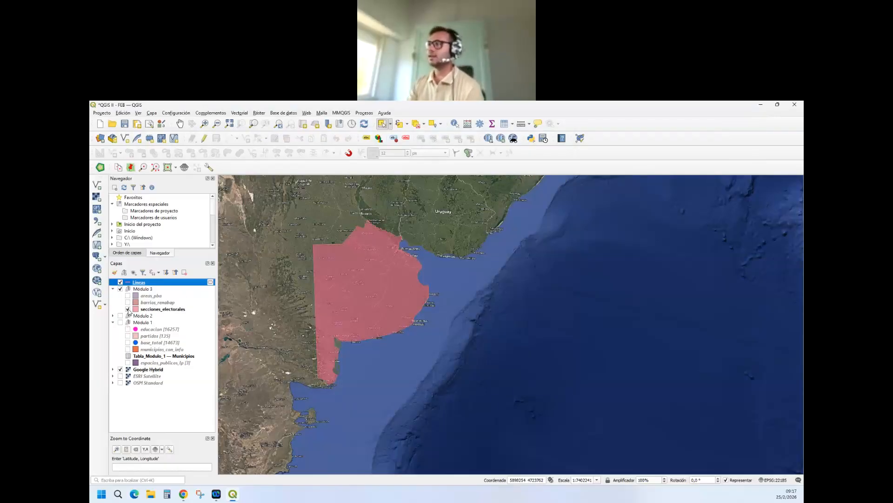
{"action": "left_click", "coordinate": [120, 289]}
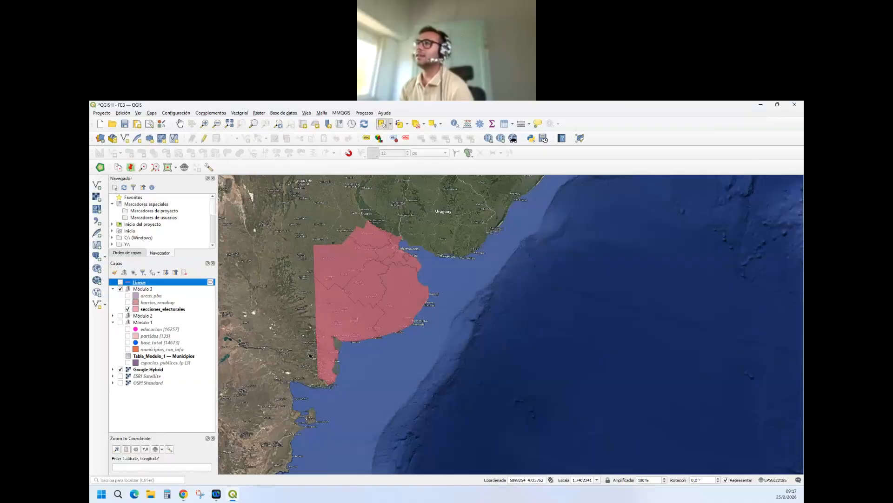
{"action": "left_click", "coordinate": [146, 310]}
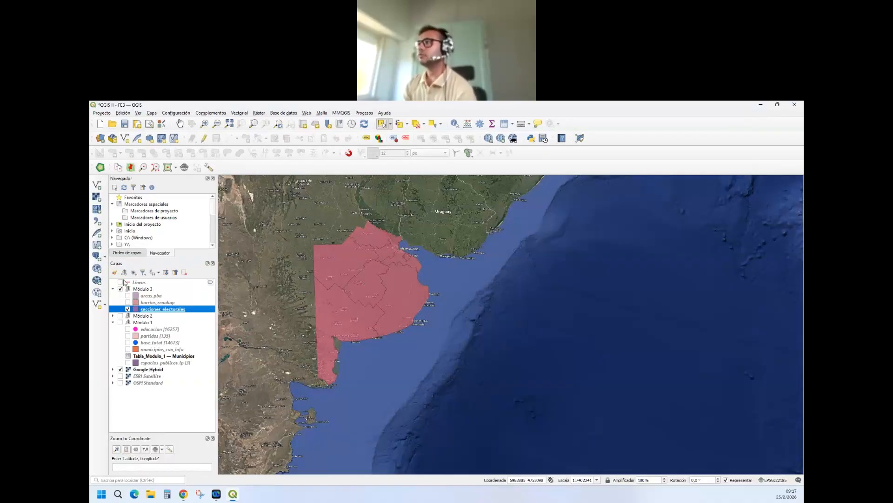
{"action": "left_click", "coordinate": [120, 288]}
{"action": "left_click", "coordinate": [120, 281]}
{"action": "scroll", "coordinate": [402, 275], "scroll_direction": "up", "scroll_amount": 1}
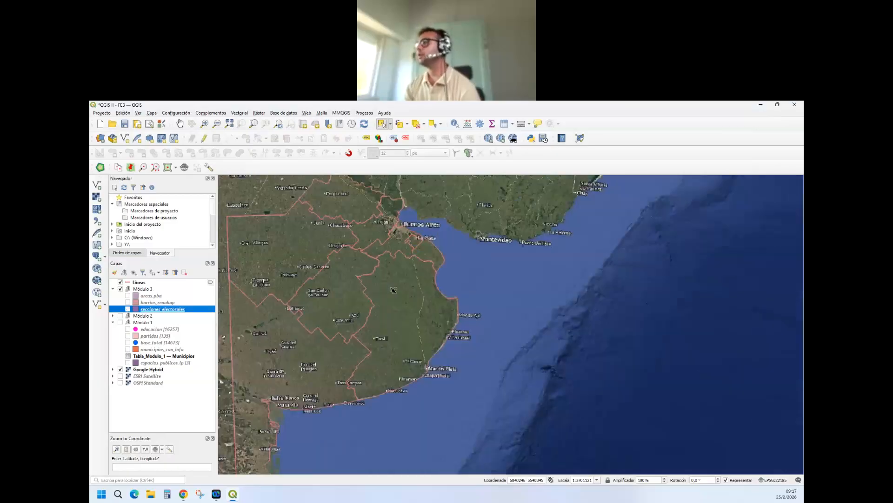
Step: Replace the Google Hybrid base map with OSM Standard and view the section lines over it
{"action": "left_click", "coordinate": [120, 369]}
{"action": "left_click", "coordinate": [120, 383]}
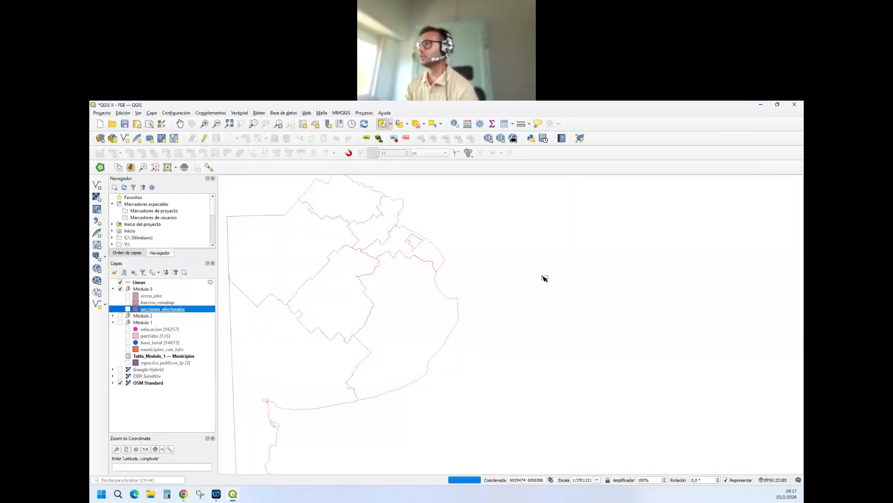
{"action": "scroll", "coordinate": [447, 316], "scroll_direction": "down", "scroll_amount": 1}
{"action": "left_click", "coordinate": [148, 376]}
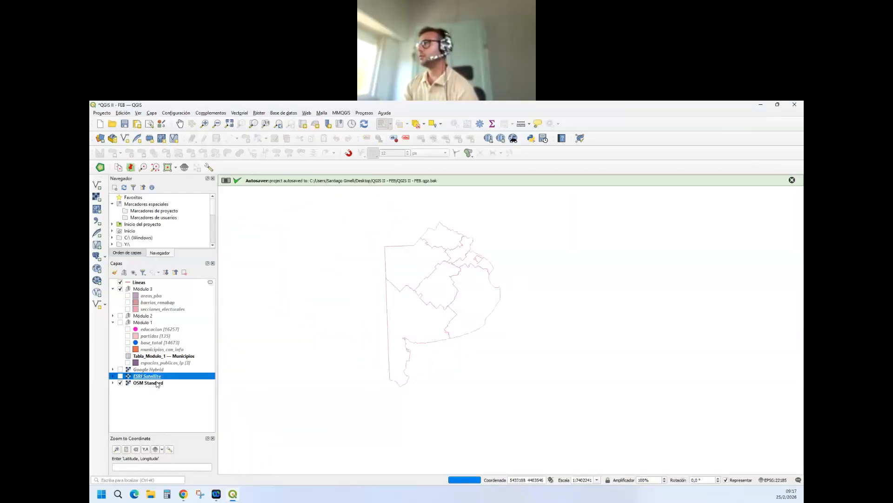
{"action": "scroll", "coordinate": [456, 270], "scroll_direction": "up", "scroll_amount": 1}
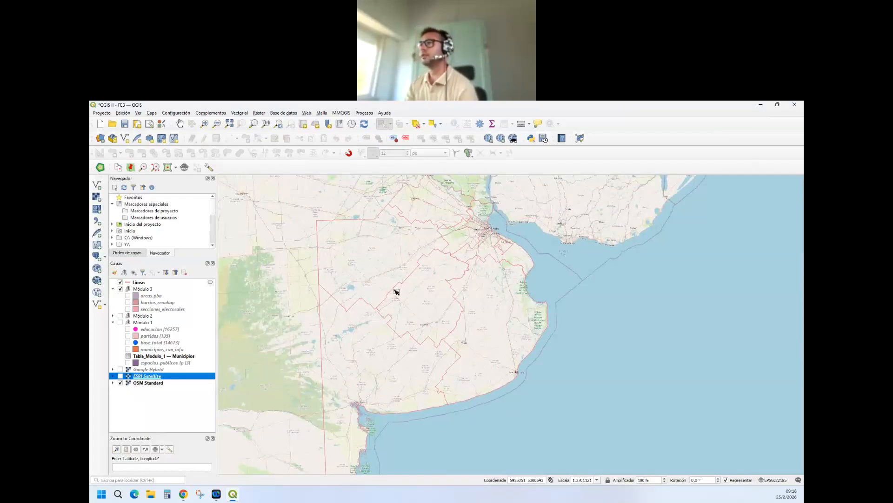
Step: Open the attribute table of the Líneas layer and widen its fna and nombre columns to read the records
{"action": "left_click", "coordinate": [140, 283]}
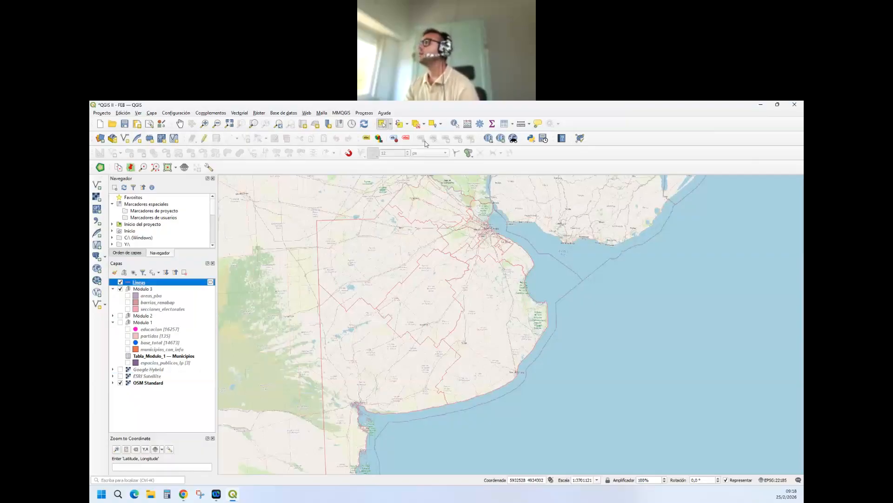
{"action": "left_click", "coordinate": [505, 124]}
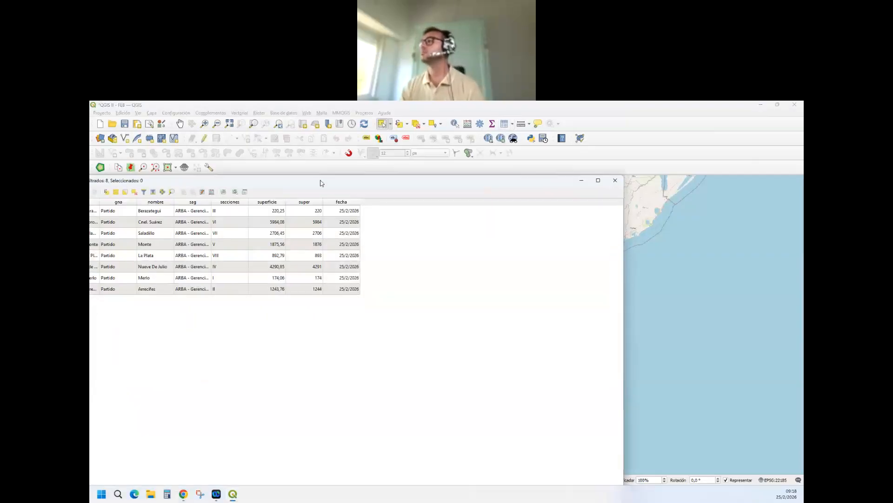
{"action": "left_click_drag", "start_coordinate": [500, 157], "coordinate": [494, 155]}
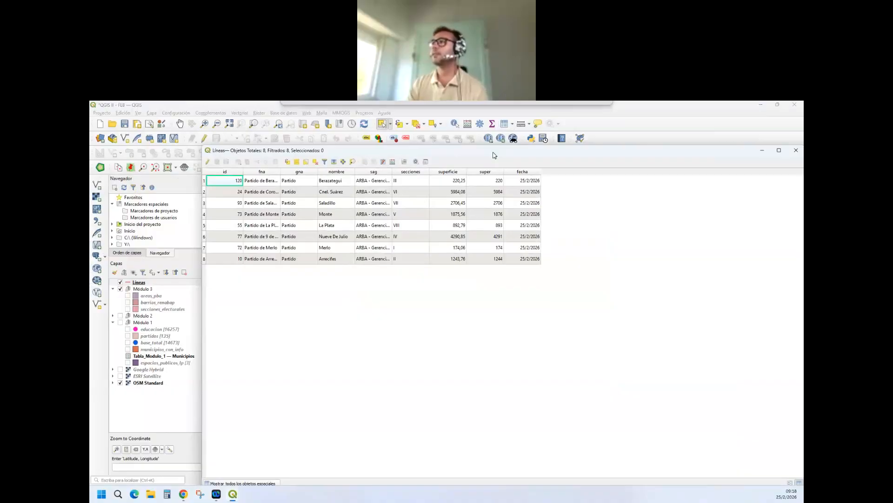
{"action": "double_click", "coordinate": [281, 174]}
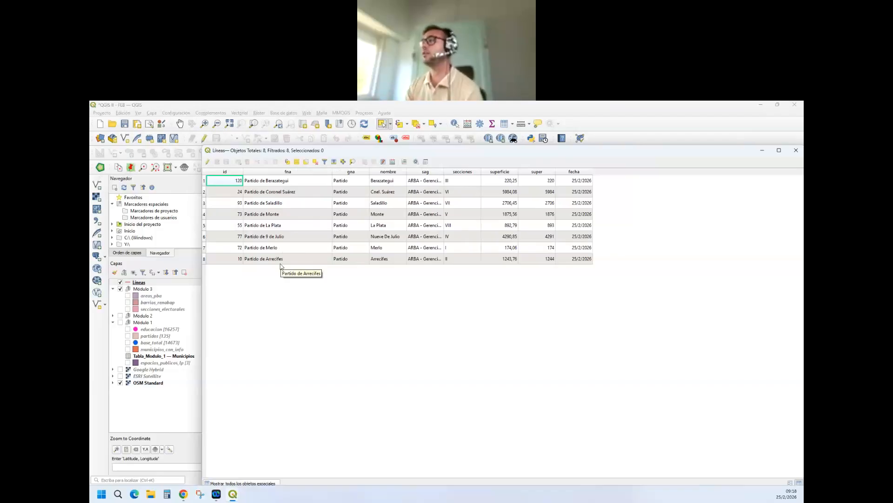
{"action": "double_click", "coordinate": [406, 172]}
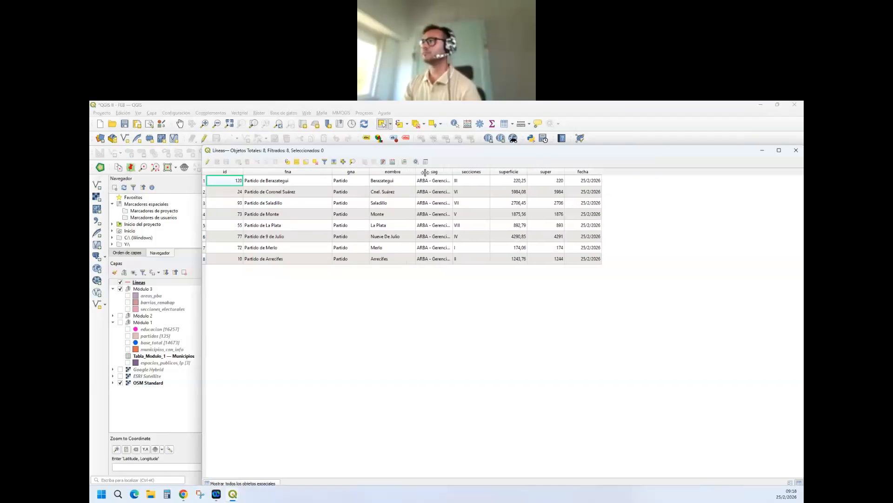
{"action": "double_click", "coordinate": [425, 172]}
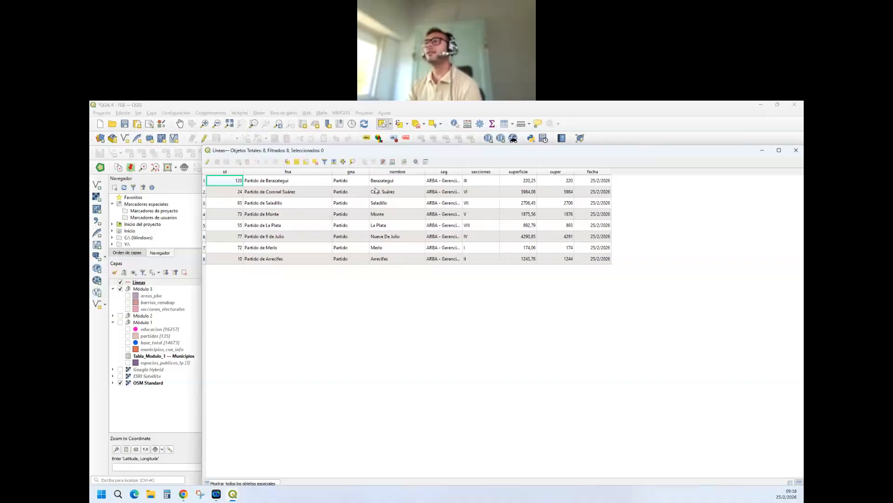
Step: Select the Berazategui record in the Líneas table and check its line on the map, moving the table aside and back
{"action": "left_click", "coordinate": [203, 181]}
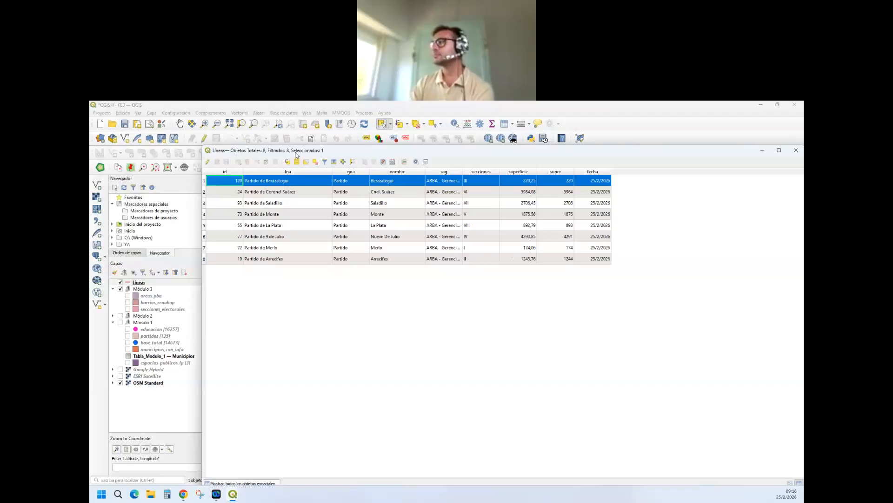
{"action": "left_click_drag", "start_coordinate": [296, 155], "coordinate": [271, 359]}
{"action": "scroll", "coordinate": [462, 220], "scroll_direction": "up", "scroll_amount": 3}
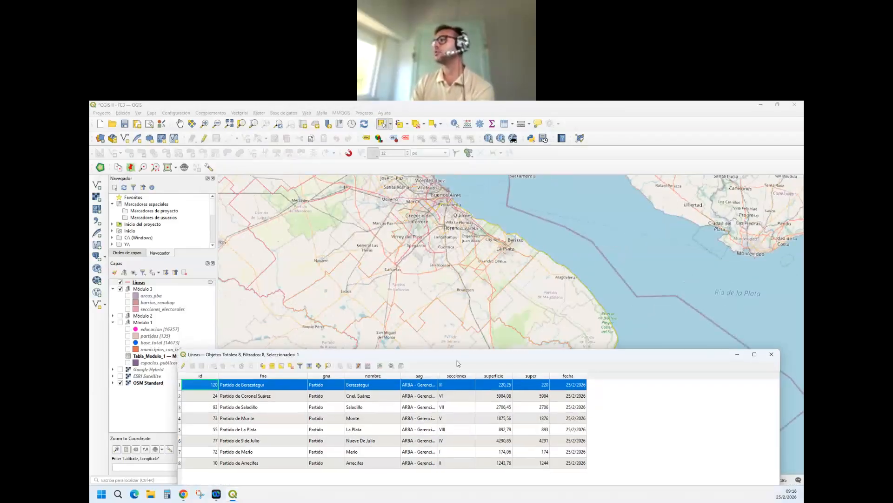
{"action": "left_click_drag", "start_coordinate": [454, 360], "coordinate": [441, 199]}
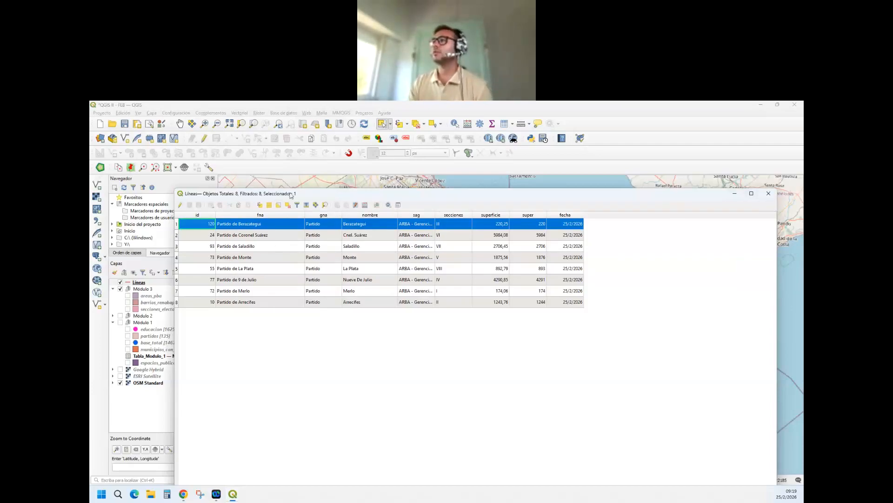
{"action": "left_click_drag", "start_coordinate": [295, 195], "coordinate": [339, 186]}
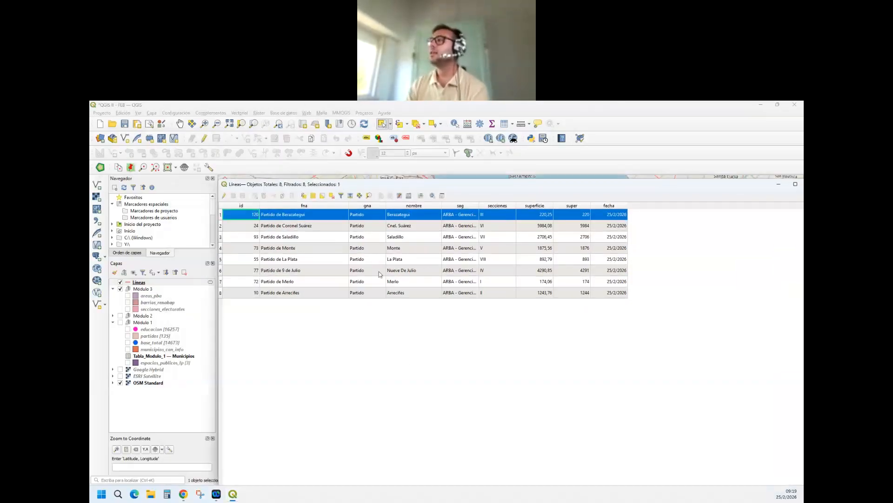
{"action": "left_click_drag", "start_coordinate": [405, 185], "coordinate": [351, 168]}
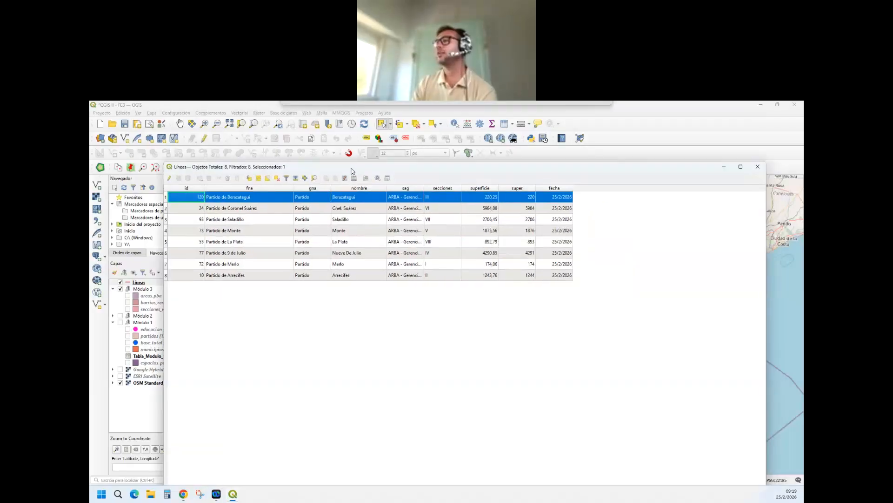
{"action": "left_click_drag", "start_coordinate": [273, 163], "coordinate": [283, 124]}
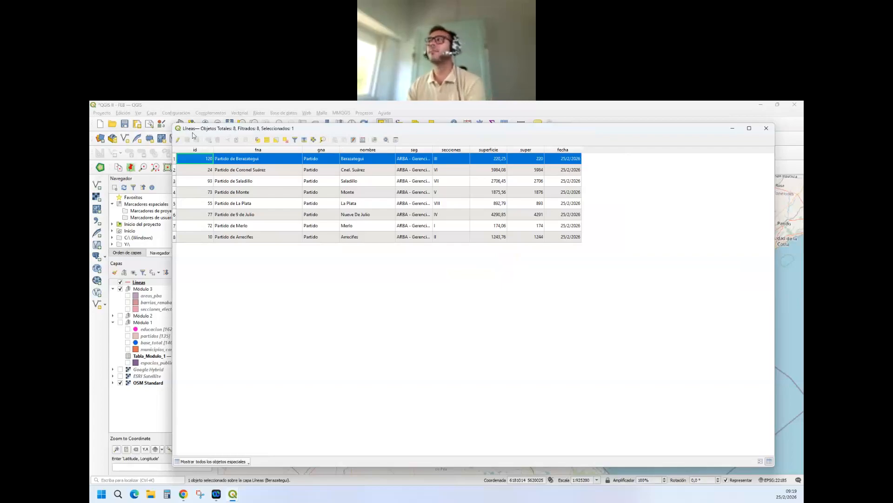
Step: Clear the record selection in the Líneas table and set up a new integer field named metros_lineales in the field calculator
{"action": "left_click", "coordinate": [362, 141]}
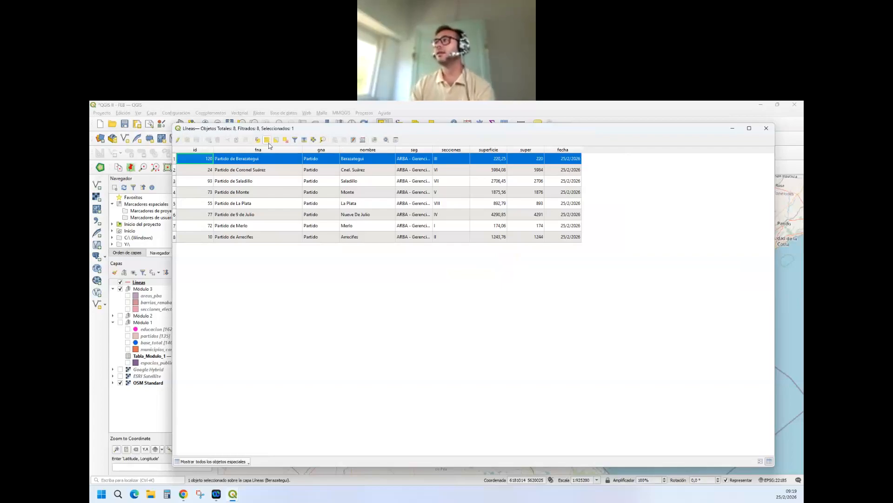
{"action": "left_click", "coordinate": [285, 139]}
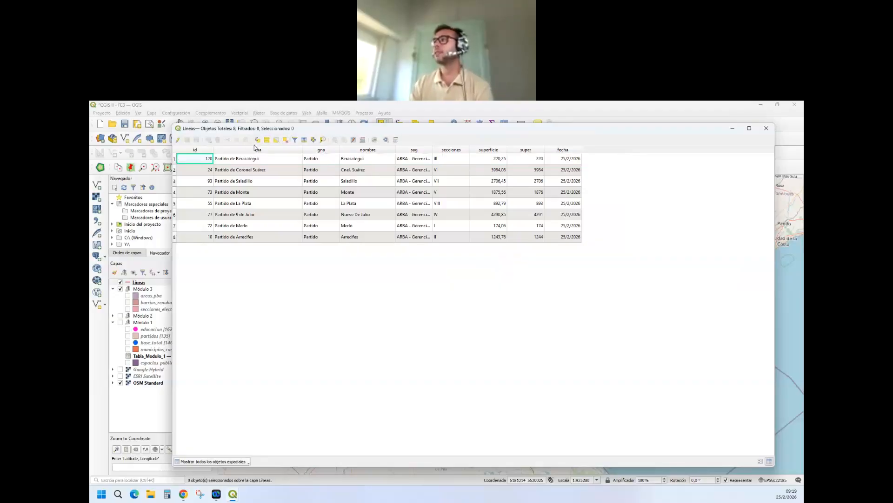
{"action": "left_click", "coordinate": [363, 142]}
{"action": "left_click_drag", "start_coordinate": [367, 147], "coordinate": [328, 143]}
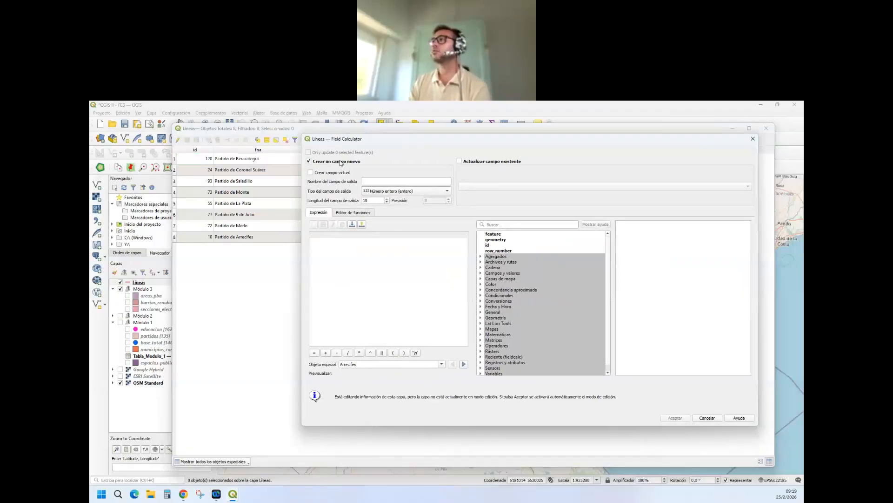
{"action": "left_click", "coordinate": [373, 180]}
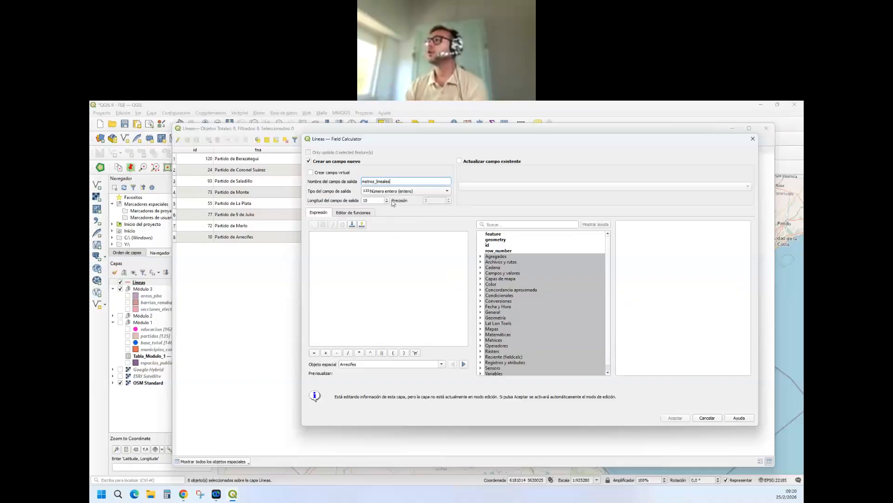
Step: Search the function list for $length and insert it as the expression for the metros_lineales field
{"action": "left_click", "coordinate": [386, 255]}
{"action": "left_click", "coordinate": [502, 225]}
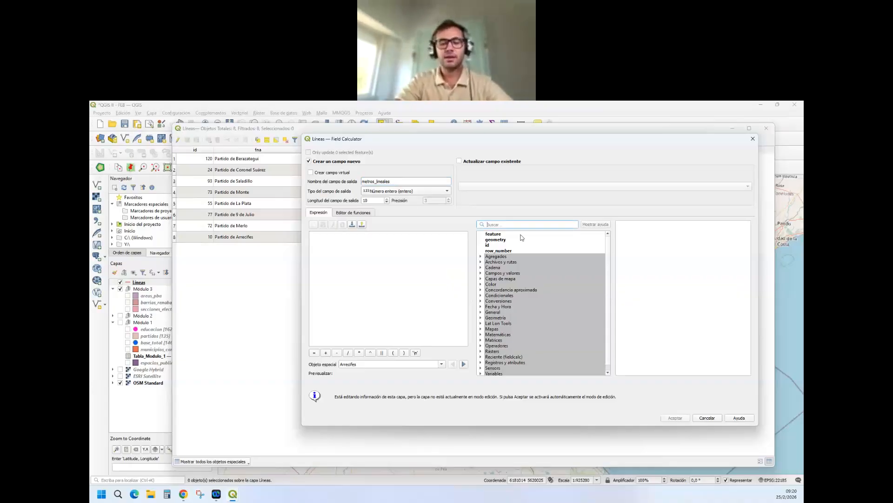
{"action": "type", "text": "$le"}
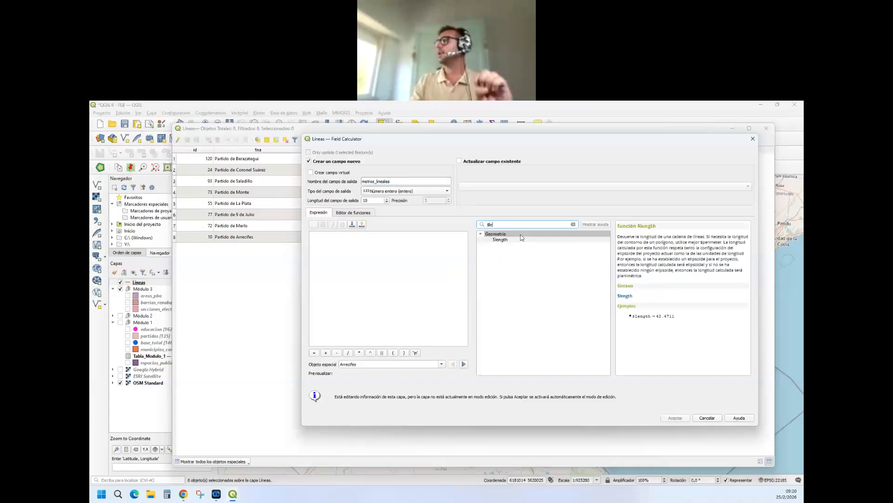
{"action": "left_click", "coordinate": [516, 240]}
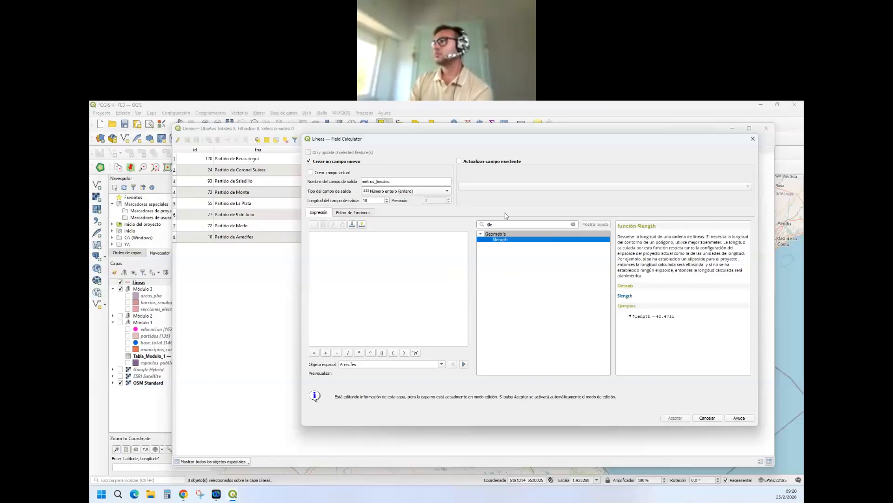
{"action": "double_click", "coordinate": [500, 240]}
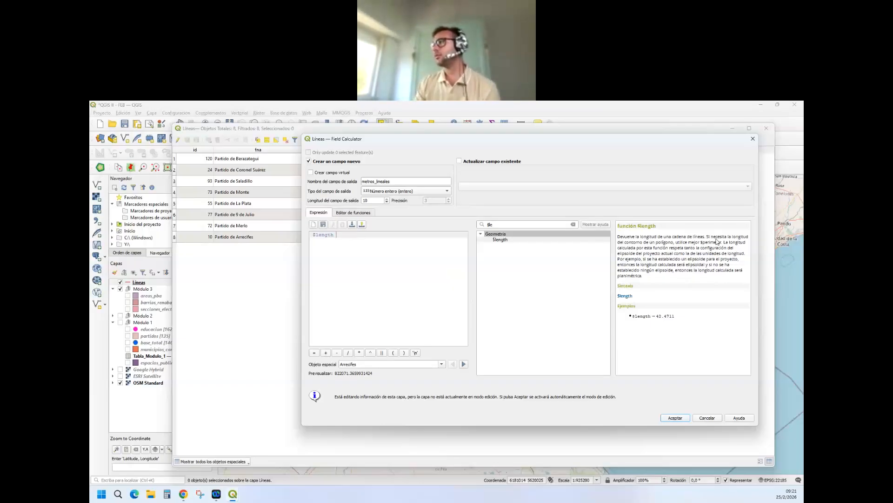
Step: Look up the $area function in the function list for comparison and clear the search
{"action": "double_click", "coordinate": [501, 224]}
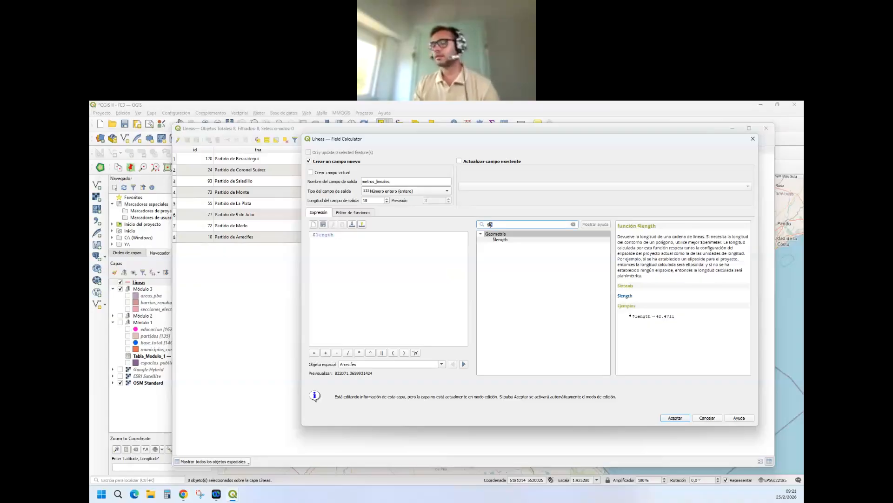
{"action": "type", "text": "area"}
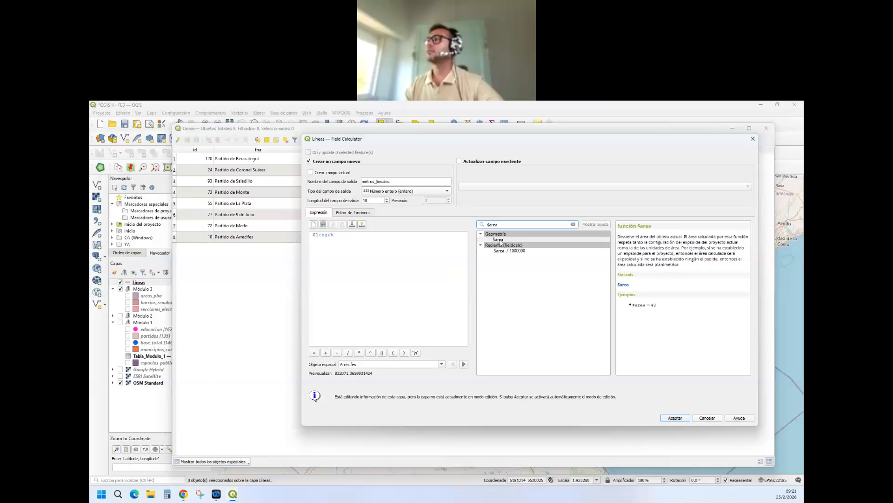
{"action": "left_click", "coordinate": [573, 224]}
{"action": "left_click", "coordinate": [347, 257]}
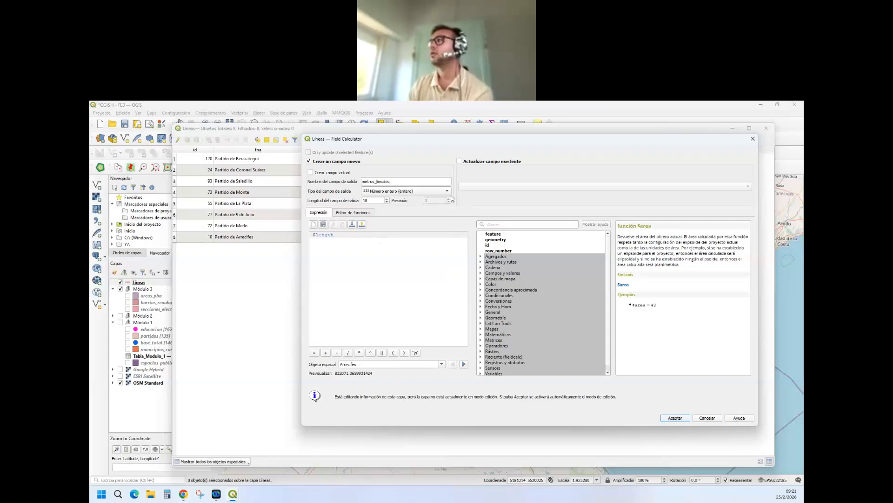
Step: Create the metros_lineales field with a length of 10 and slightly widen its column in the Líneas table
{"action": "left_click_drag", "start_coordinate": [433, 139], "coordinate": [369, 133]}
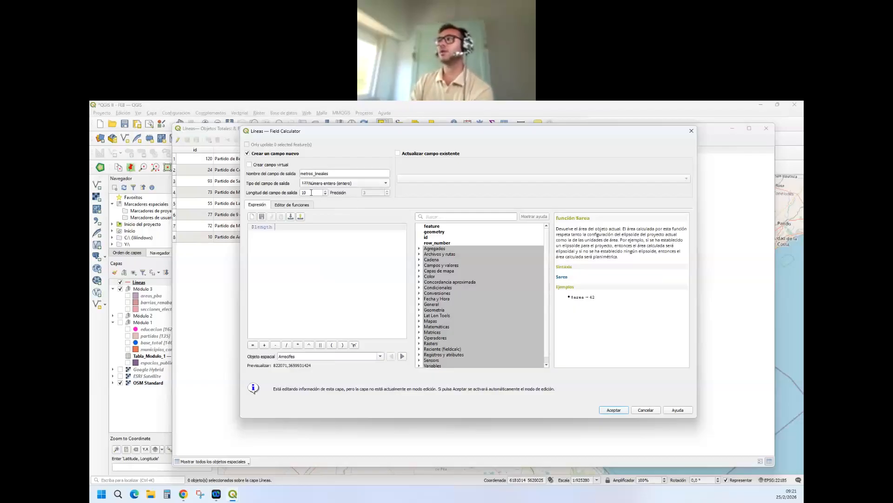
{"action": "left_click", "coordinate": [309, 192]}
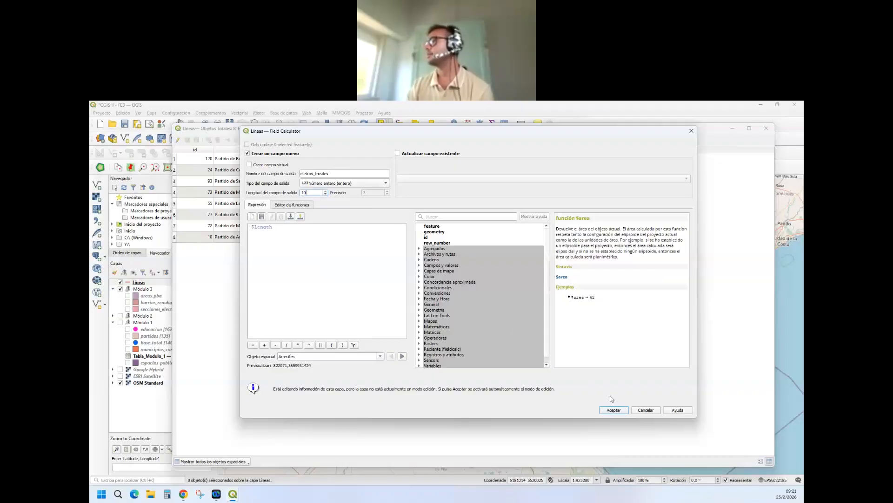
{"action": "left_click", "coordinate": [610, 411]}
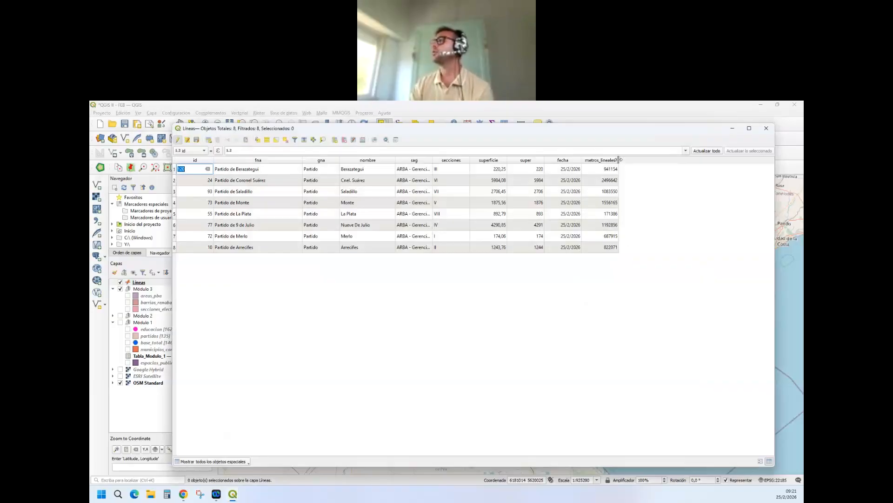
{"action": "mouse_move", "coordinate": [619, 160]}
{"action": "left_mouse_down"}
{"action": "mouse_move", "coordinate": [605, 160]}
{"action": "mouse_move", "coordinate": [621, 160]}
{"action": "left_mouse_up"}
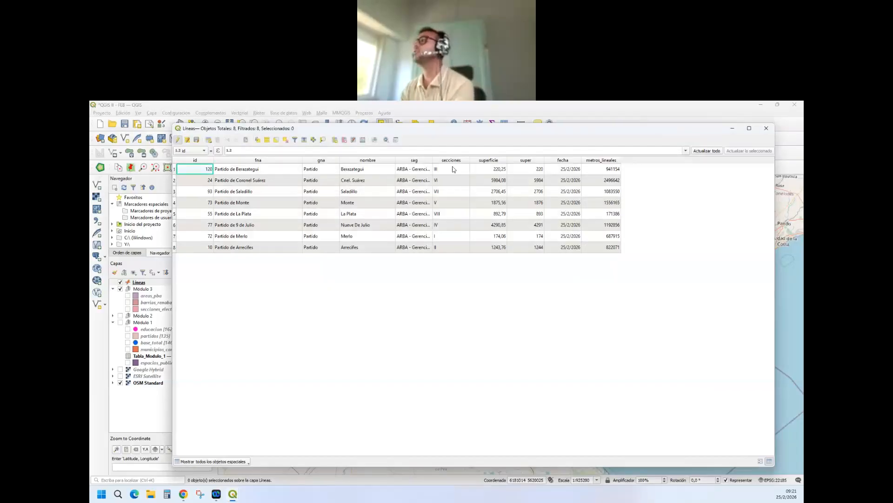
Step: Sort the Líneas table by metros_lineales in ascending order and select the Coronel Suárez record
{"action": "left_click", "coordinate": [605, 169]}
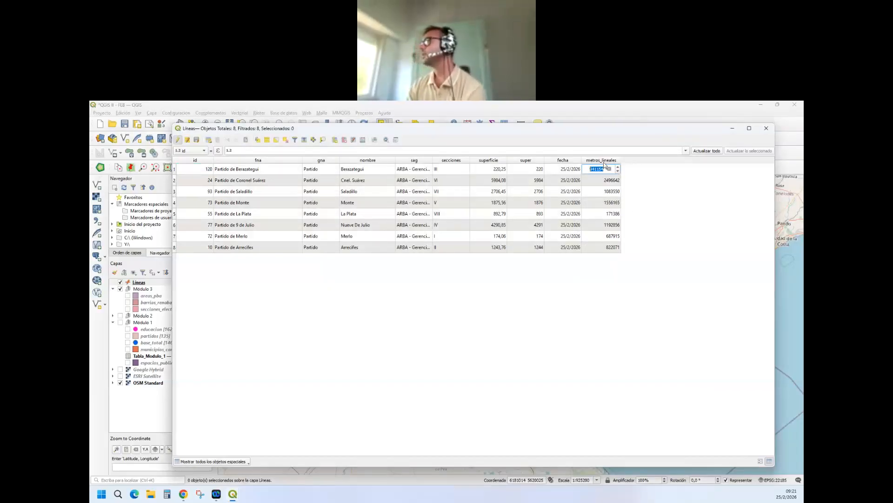
{"action": "left_click", "coordinate": [606, 160]}
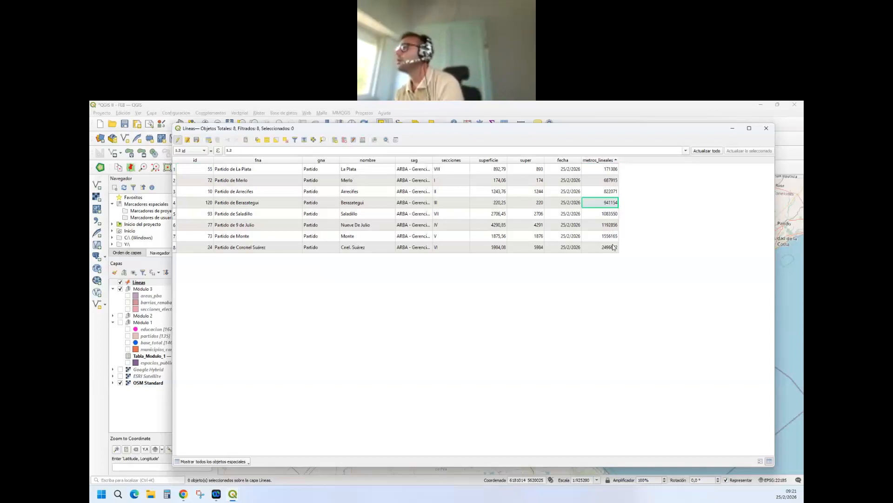
{"action": "left_click", "coordinate": [182, 247]}
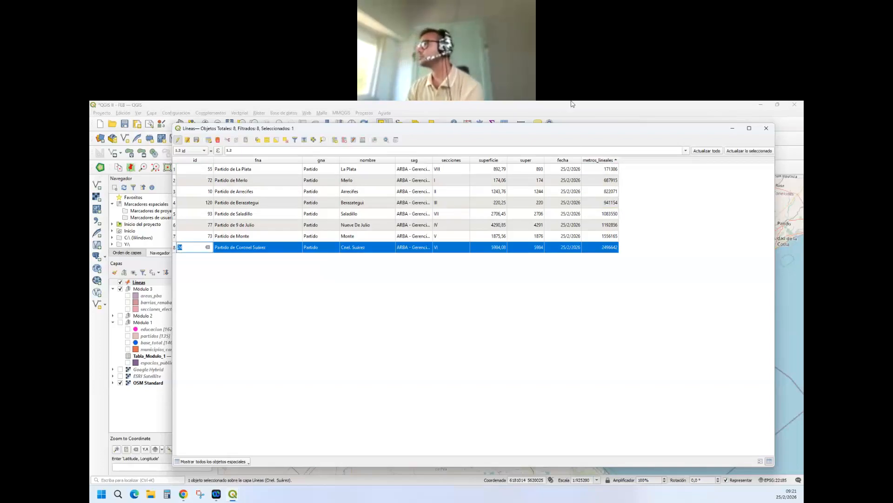
Step: Examine the selected Coronel Suárez line on the map, both close up and in its full extent
{"action": "left_click", "coordinate": [572, 104]}
{"action": "scroll", "coordinate": [505, 235], "scroll_direction": "down", "scroll_amount": 3}
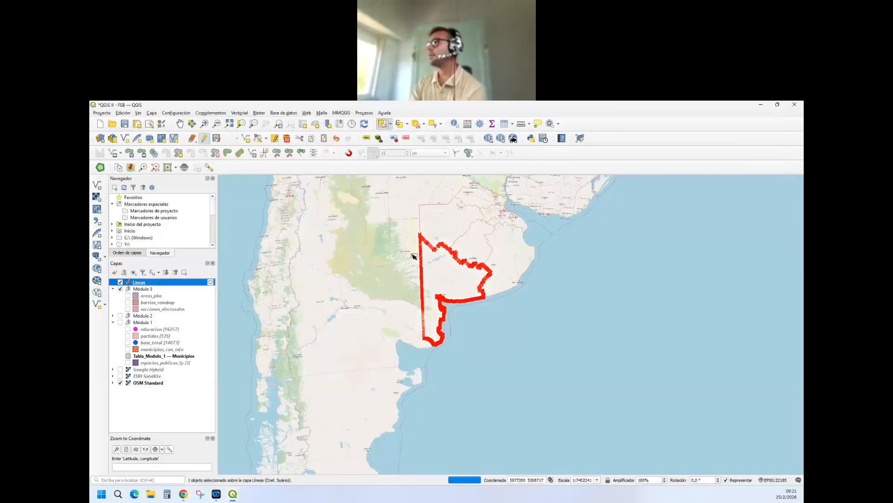
{"action": "scroll", "coordinate": [437, 283], "scroll_direction": "up", "scroll_amount": 1}
{"action": "scroll", "coordinate": [426, 279], "scroll_direction": "up", "scroll_amount": 1}
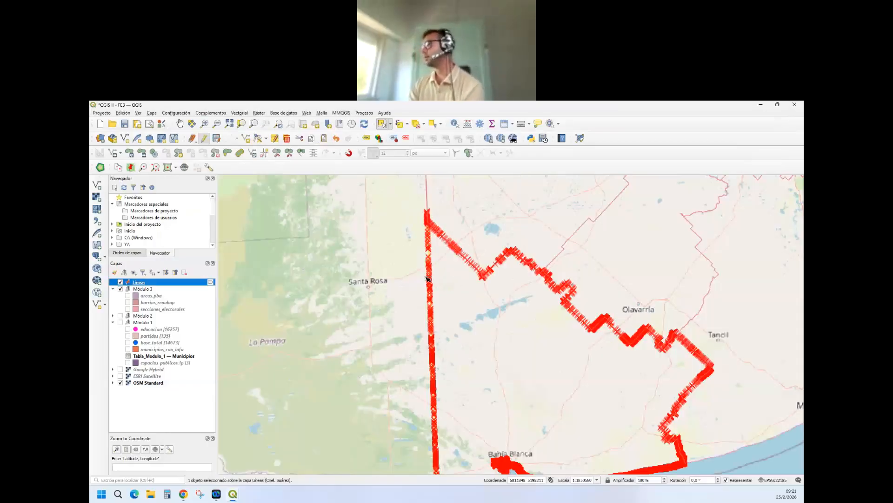
{"action": "scroll", "coordinate": [440, 288], "scroll_direction": "down", "scroll_amount": 1}
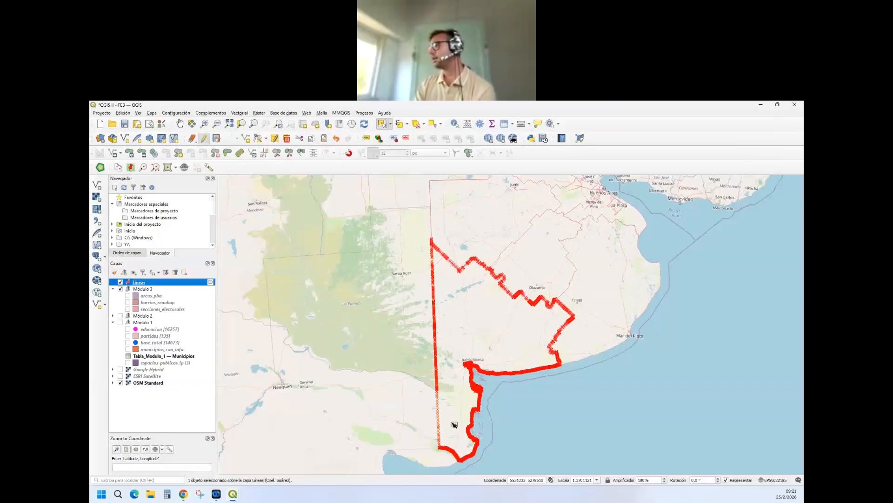
{"action": "scroll", "coordinate": [456, 435], "scroll_direction": "up", "scroll_amount": 1}
{"action": "scroll", "coordinate": [450, 389], "scroll_direction": "down", "scroll_amount": 1}
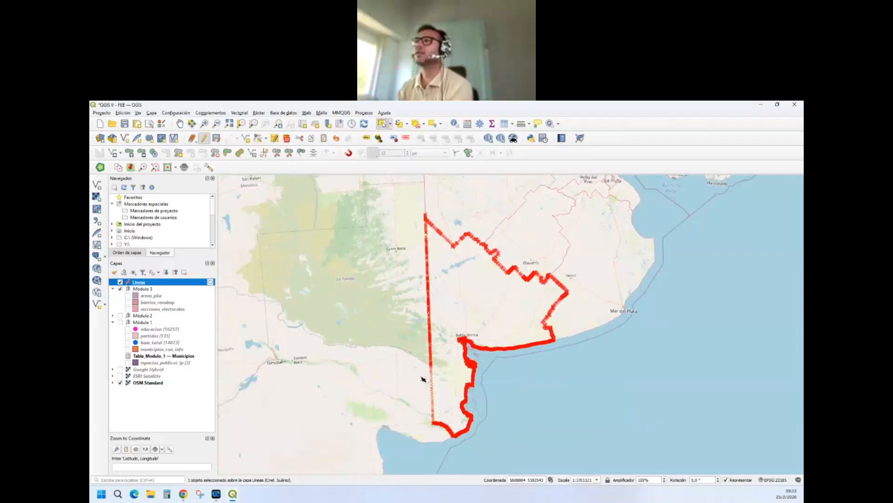
Step: Stop editing the Líneas layer, saving the changes, and recheck its attribute table before closing it
{"action": "left_click", "coordinate": [204, 141]}
{"action": "left_click", "coordinate": [425, 301]}
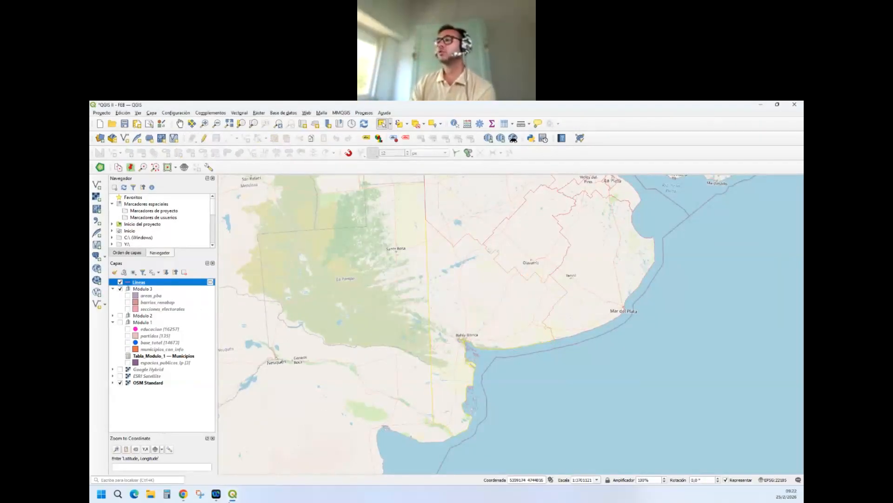
{"action": "mouse_move", "coordinate": [233, 496]}
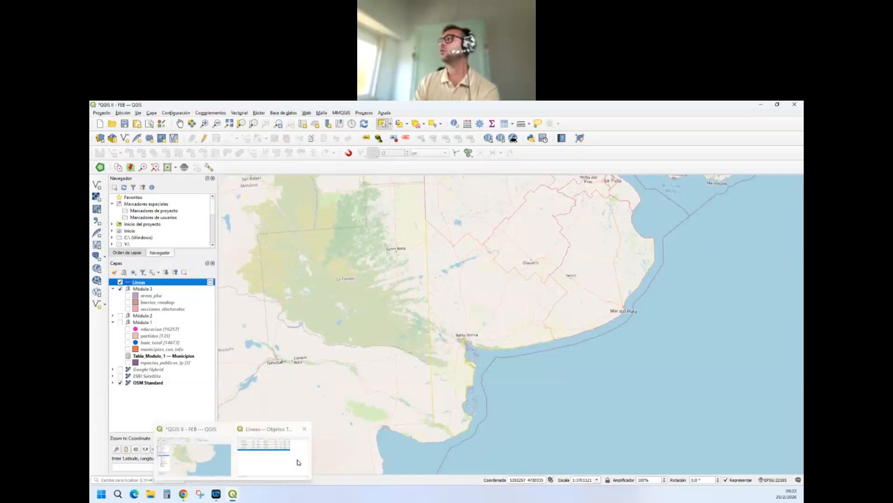
{"action": "left_click", "coordinate": [299, 463]}
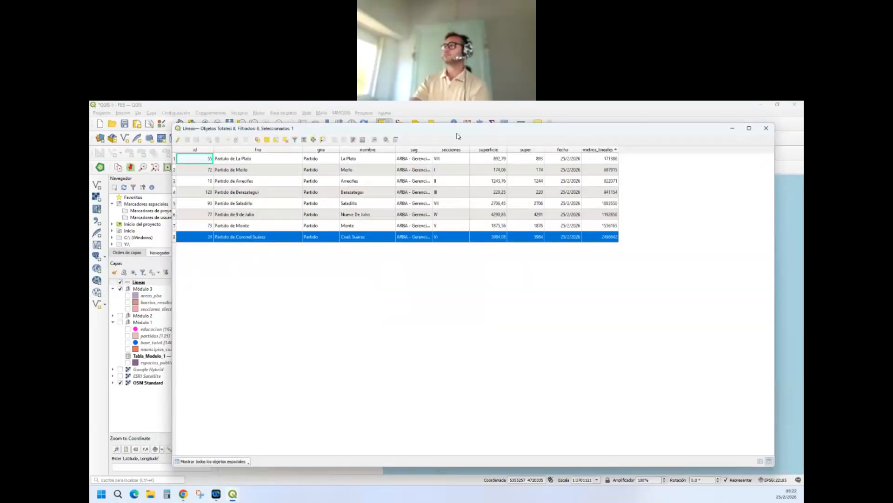
{"action": "left_click", "coordinate": [766, 129]}
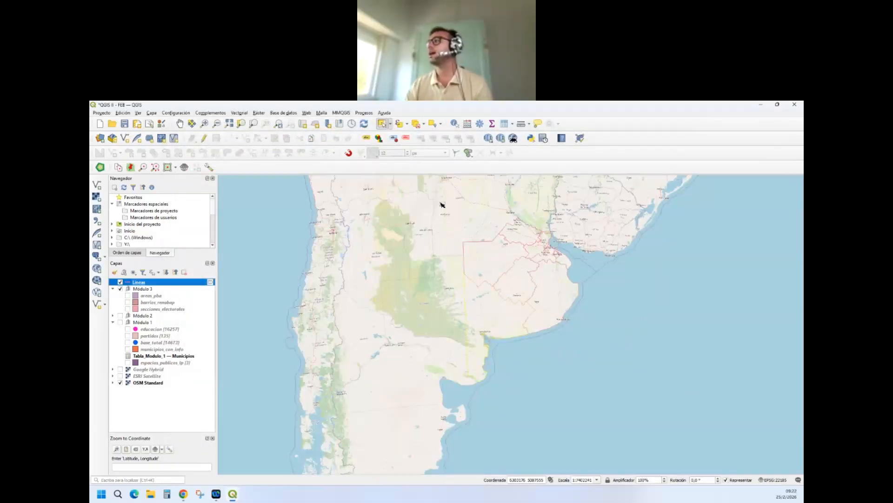
Step: Deselect the Coronel Suárez line on the map and make Líneas the active layer
{"action": "left_click_drag", "start_coordinate": [440, 199], "coordinate": [579, 385]}
{"action": "left_click", "coordinate": [589, 392]}
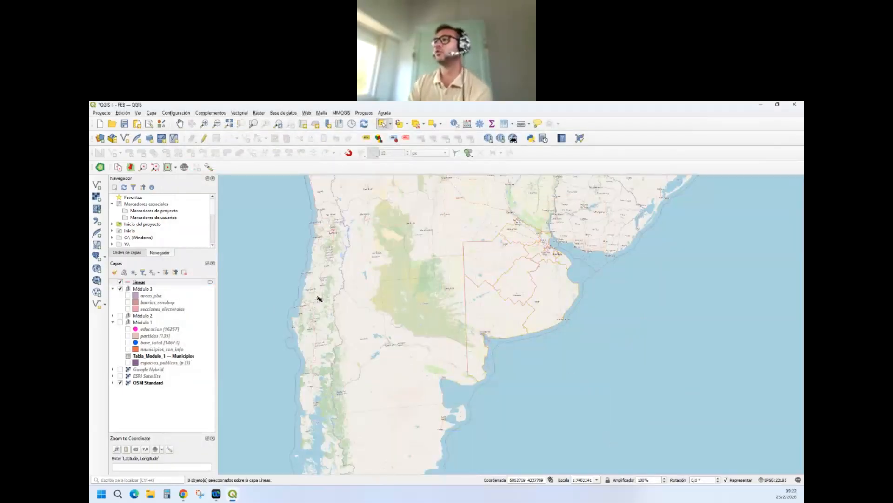
{"action": "left_click", "coordinate": [139, 282]}
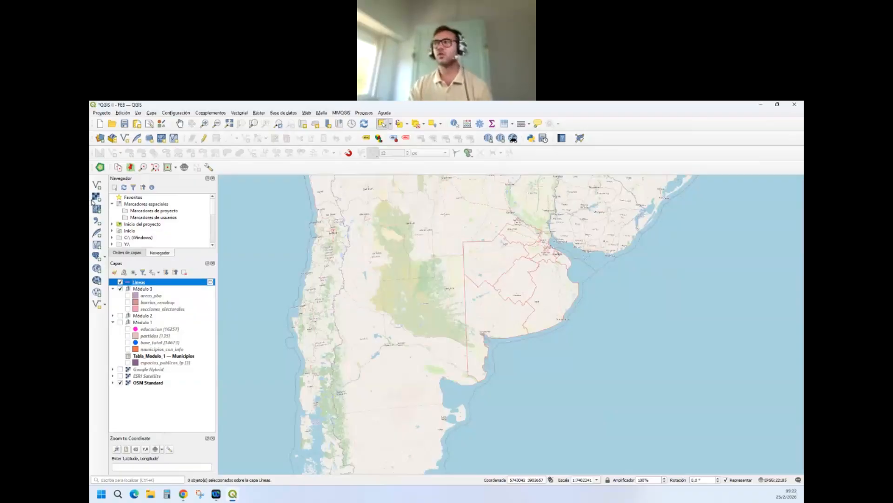
Step: Open the Líneas a polígonos geometry tool with the Líneas layer as input
{"action": "left_click", "coordinate": [242, 114]}
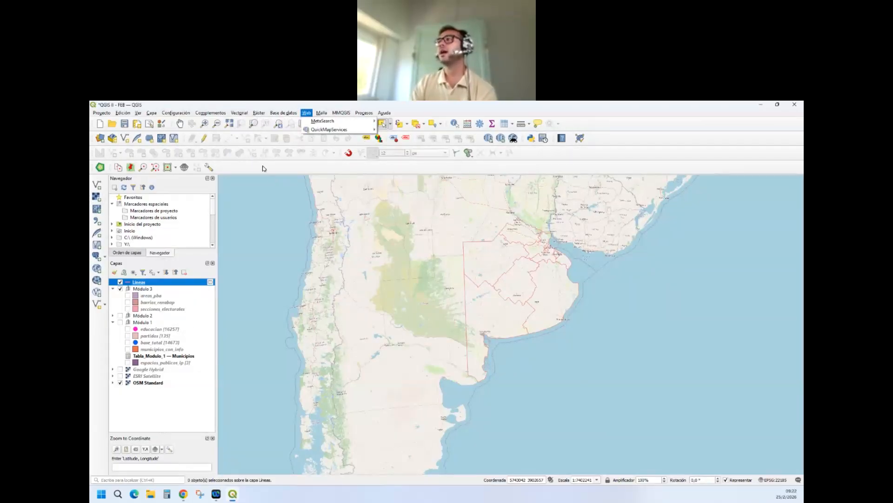
{"action": "mouse_move", "coordinate": [263, 148]}
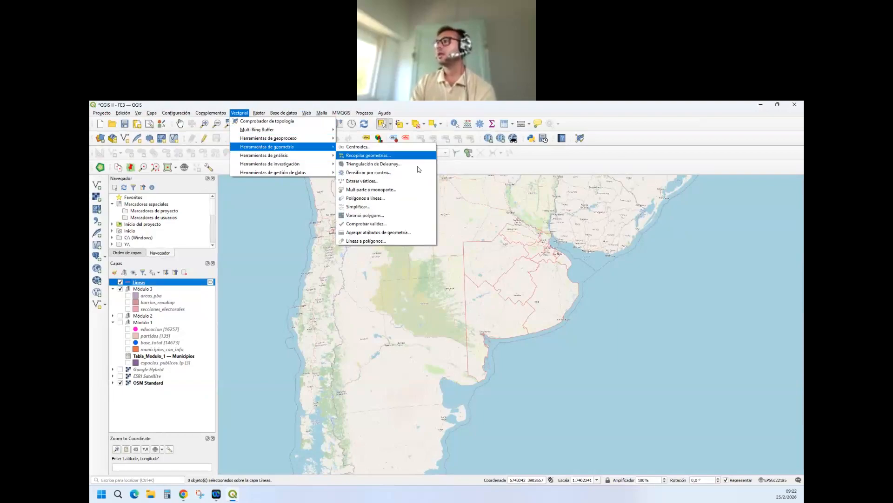
{"action": "left_click", "coordinate": [383, 241]}
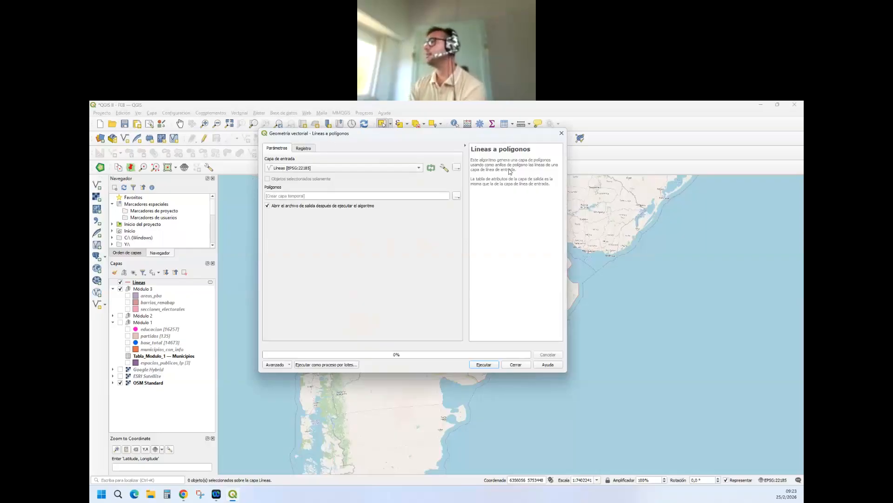
{"action": "left_click_drag", "start_coordinate": [466, 133], "coordinate": [379, 160]}
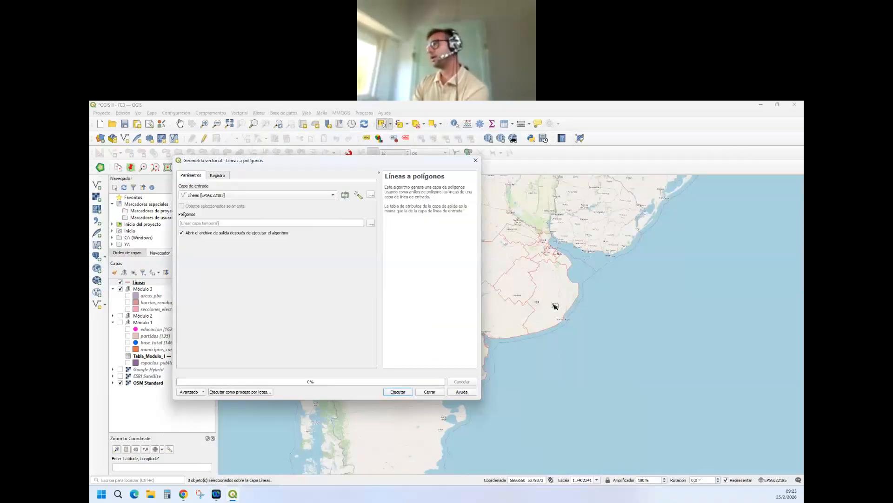
Step: Examine the Líneas boundaries on the map around La Plata and Magdalena, moving the tool dialog out of the way
{"action": "scroll", "coordinate": [570, 263], "scroll_direction": "up", "scroll_amount": 1}
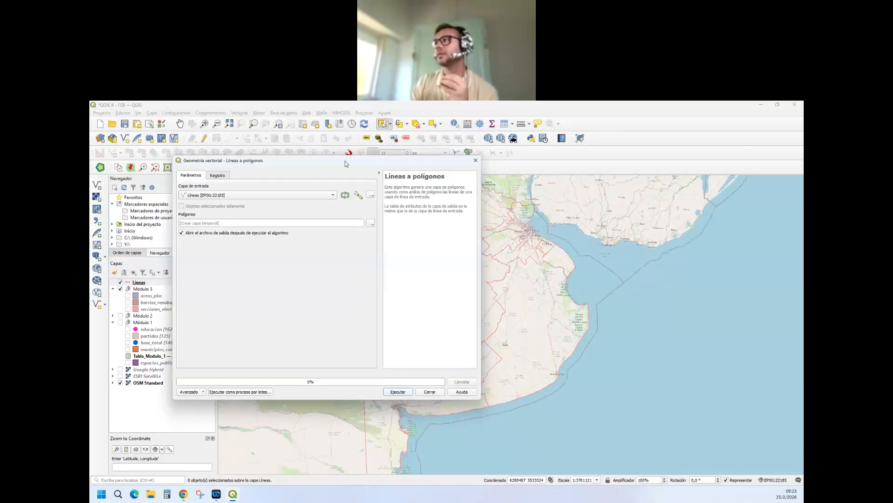
{"action": "left_click_drag", "start_coordinate": [346, 160], "coordinate": [351, 185]}
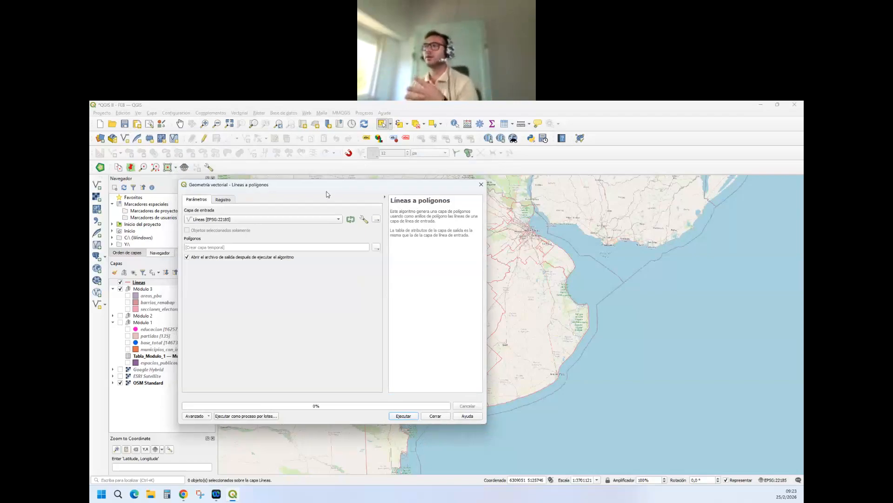
{"action": "left_click_drag", "start_coordinate": [324, 189], "coordinate": [357, 166]}
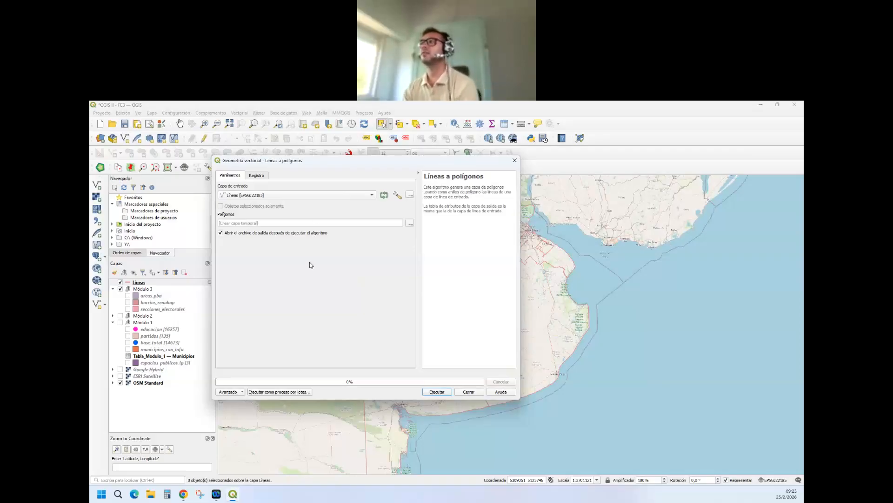
{"action": "left_click_drag", "start_coordinate": [324, 167], "coordinate": [370, 219]}
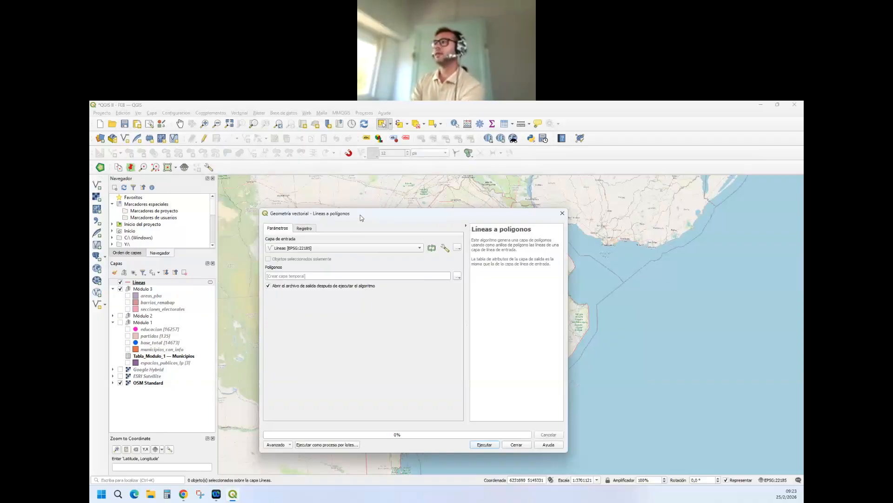
{"action": "left_click_drag", "start_coordinate": [360, 214], "coordinate": [310, 177]}
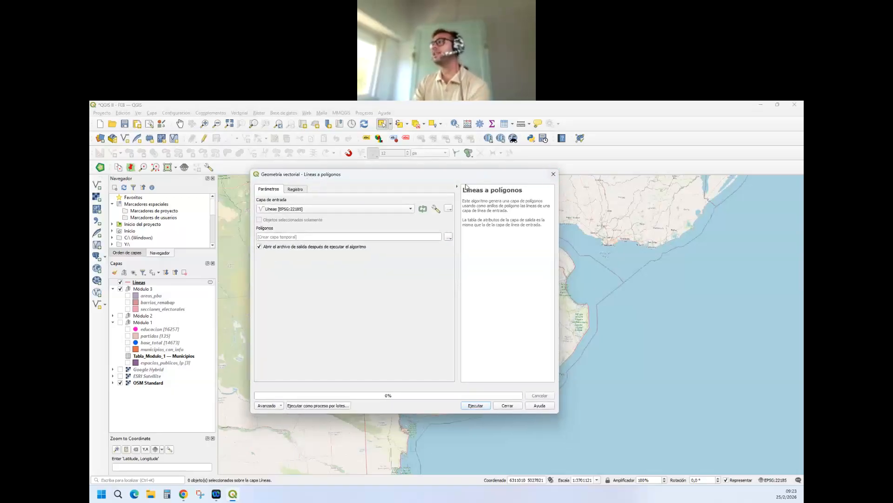
{"action": "left_click_drag", "start_coordinate": [446, 176], "coordinate": [348, 209]}
{"action": "scroll", "coordinate": [609, 252], "scroll_direction": "up", "scroll_amount": 4}
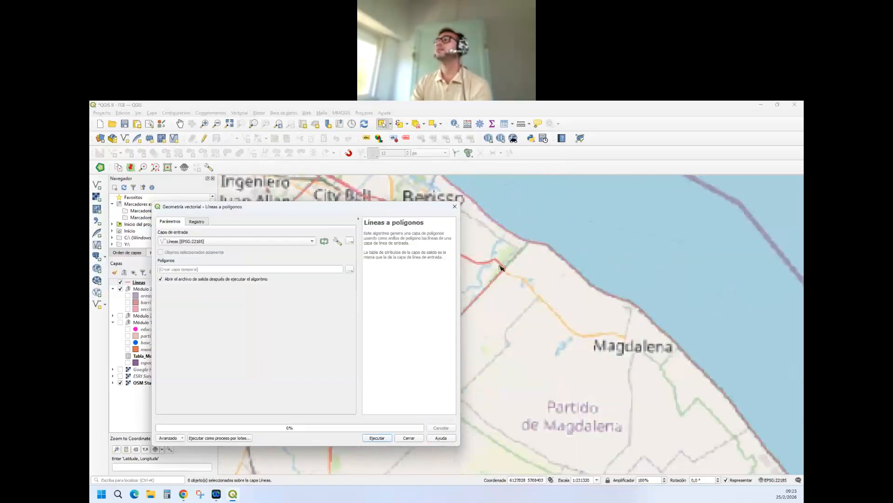
{"action": "scroll", "coordinate": [590, 245], "scroll_direction": "down", "scroll_amount": 1}
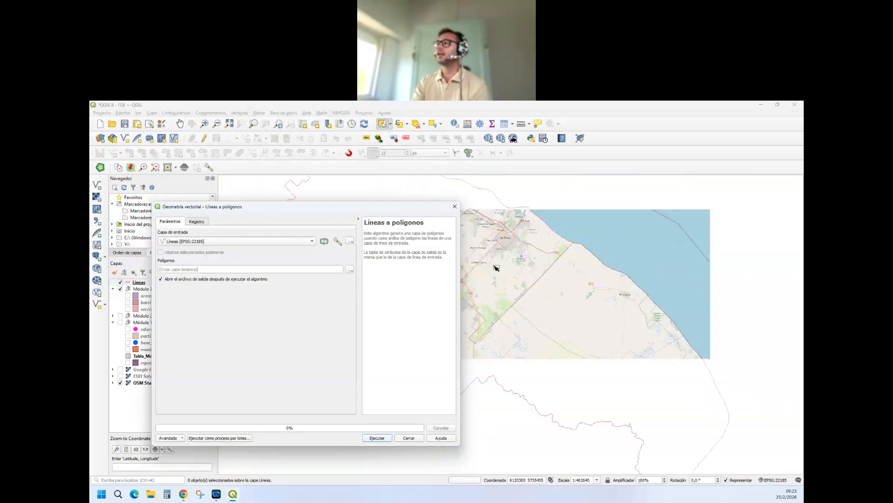
{"action": "scroll", "coordinate": [559, 268], "scroll_direction": "down", "scroll_amount": 1}
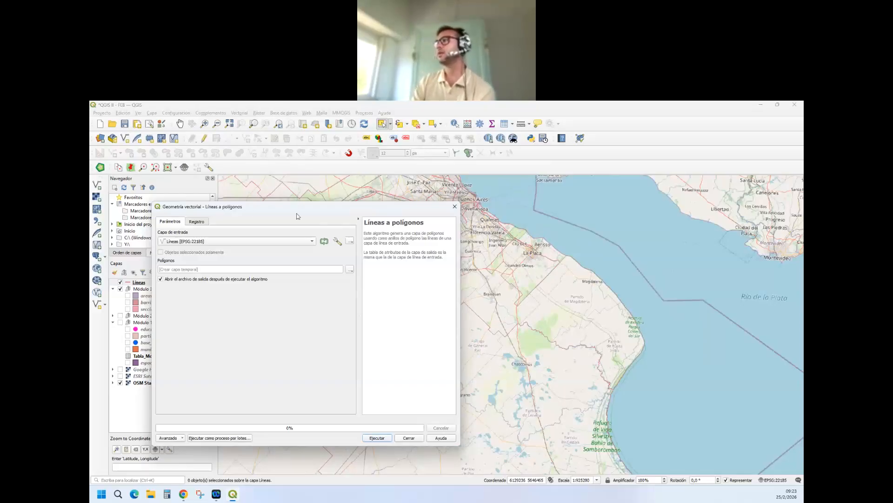
{"action": "left_click_drag", "start_coordinate": [290, 211], "coordinate": [424, 164]}
{"action": "scroll", "coordinate": [641, 327], "scroll_direction": "down", "scroll_amount": 1}
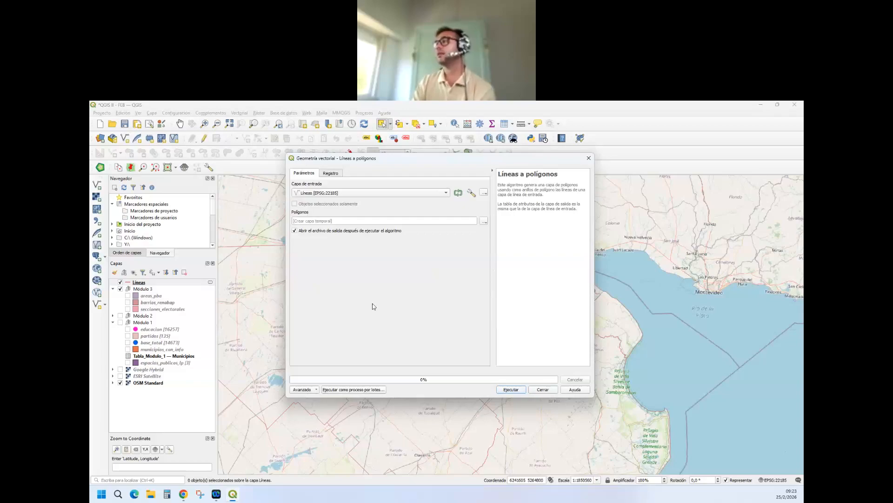
Step: Convert Líneas to polygons in a temporary layer, close the tool and view the whole province
{"action": "left_click", "coordinate": [504, 393]}
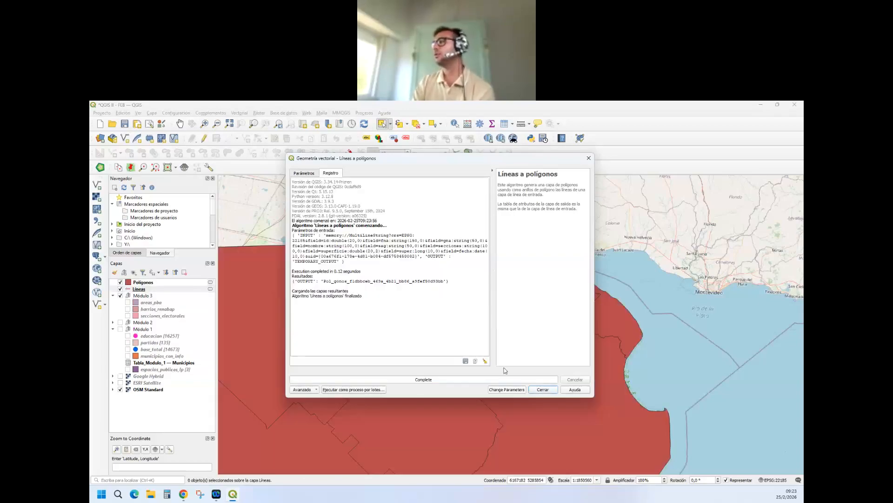
{"action": "left_click", "coordinate": [544, 390]}
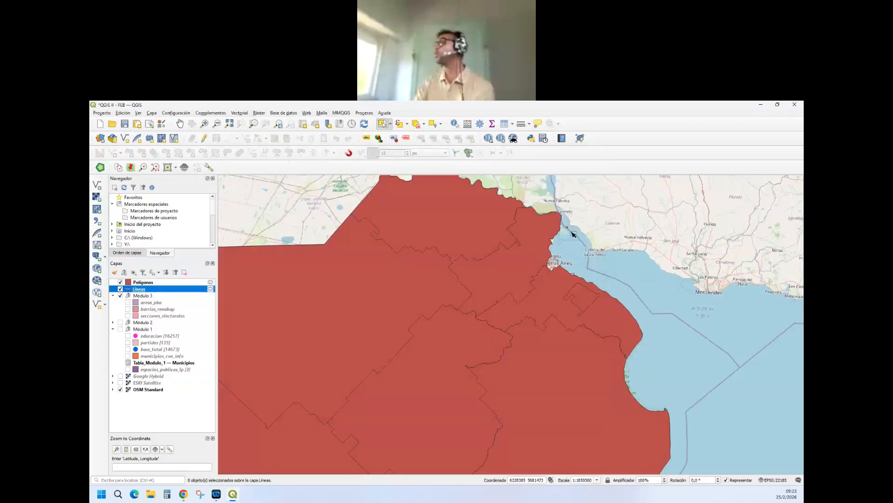
{"action": "scroll", "coordinate": [510, 265], "scroll_direction": "down", "scroll_amount": 1}
{"action": "scroll", "coordinate": [460, 239], "scroll_direction": "down", "scroll_amount": 1}
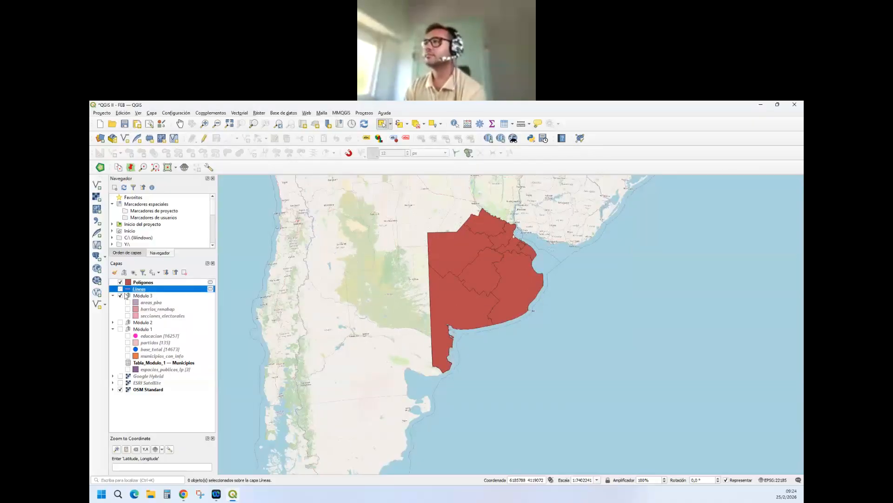
Step: Show secciones_electorales and toggle Polígonos off and on to compare the two layers on the map
{"action": "left_click", "coordinate": [120, 282]}
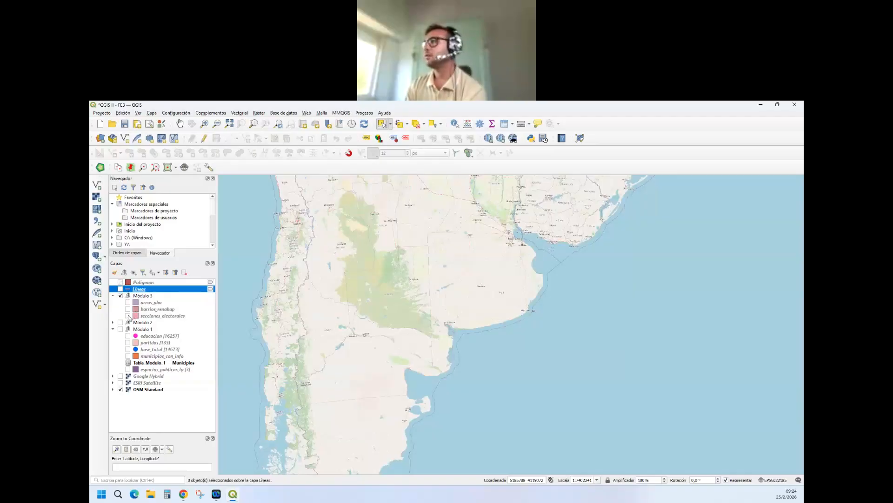
{"action": "left_click", "coordinate": [128, 316]}
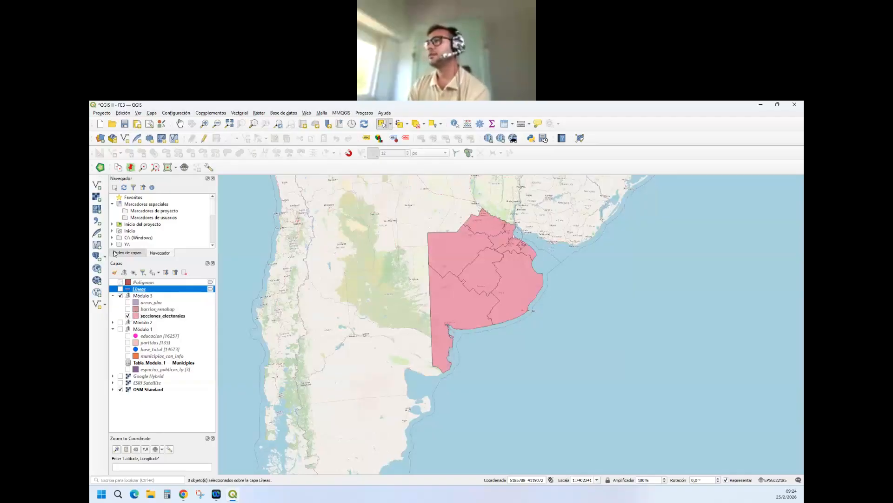
{"action": "left_click", "coordinate": [120, 282]}
Step: Open the attribute table of the Polígonos layer and sort it by secciones in ascending order
{"action": "left_click", "coordinate": [133, 284]}
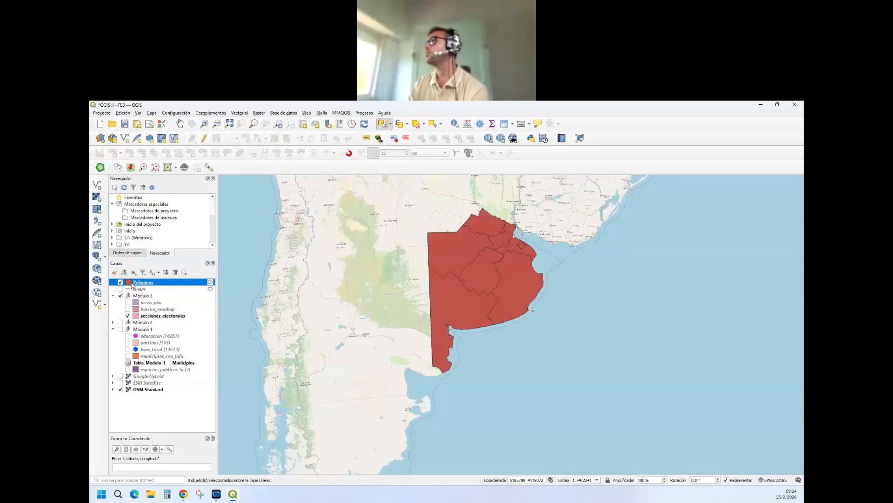
{"action": "left_click", "coordinate": [503, 126]}
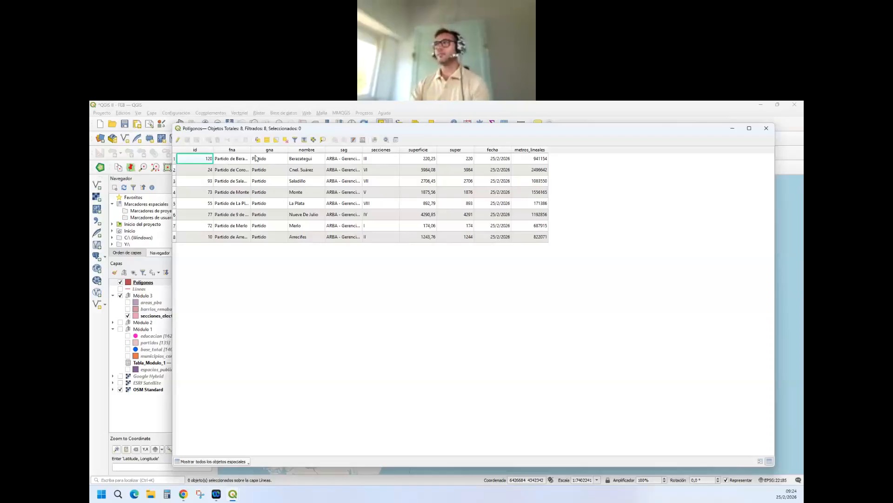
{"action": "left_click", "coordinate": [379, 150]}
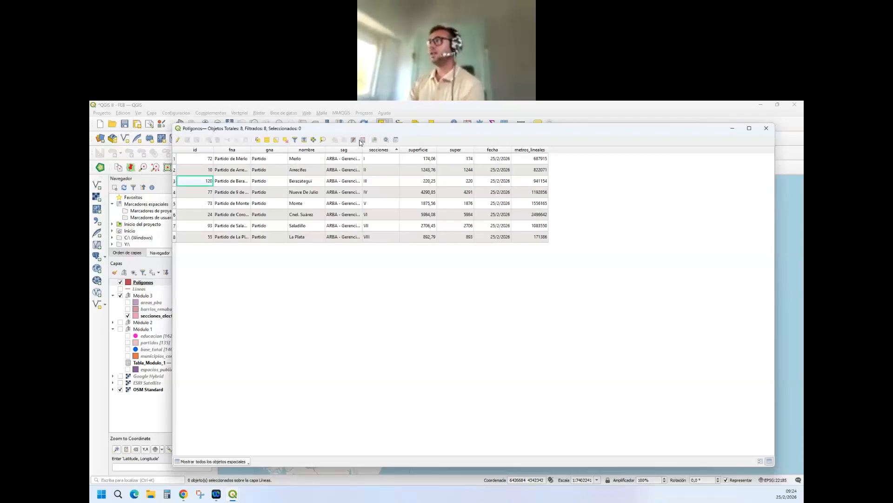
Step: Open the field calculator for Polígonos and set it to update the existing superficie field
{"action": "key", "text": "ctrl+i"}
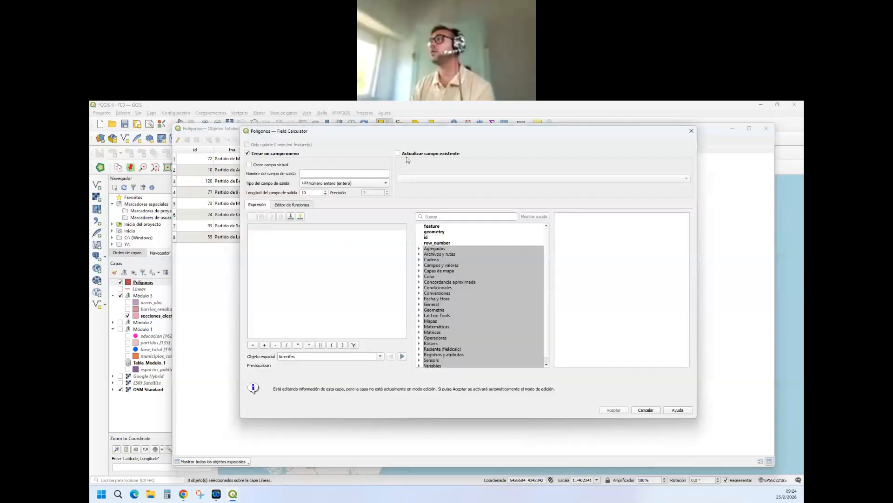
{"action": "left_click", "coordinate": [414, 183]}
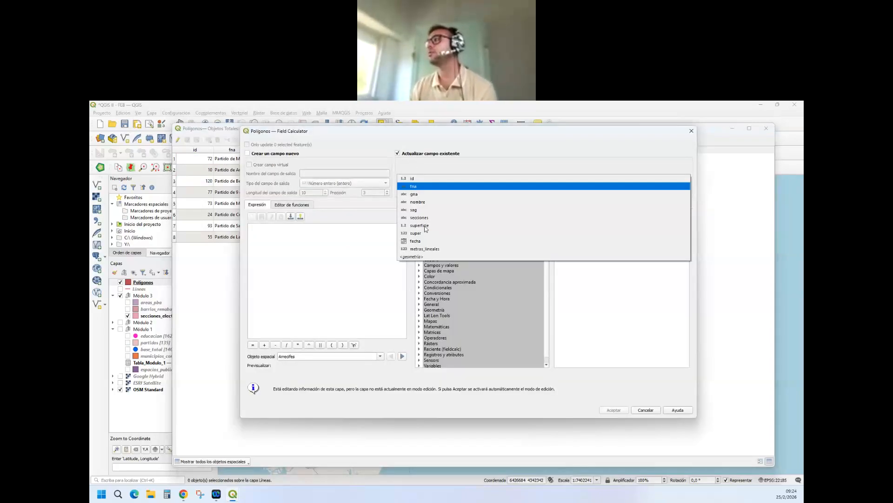
{"action": "left_click", "coordinate": [425, 238]}
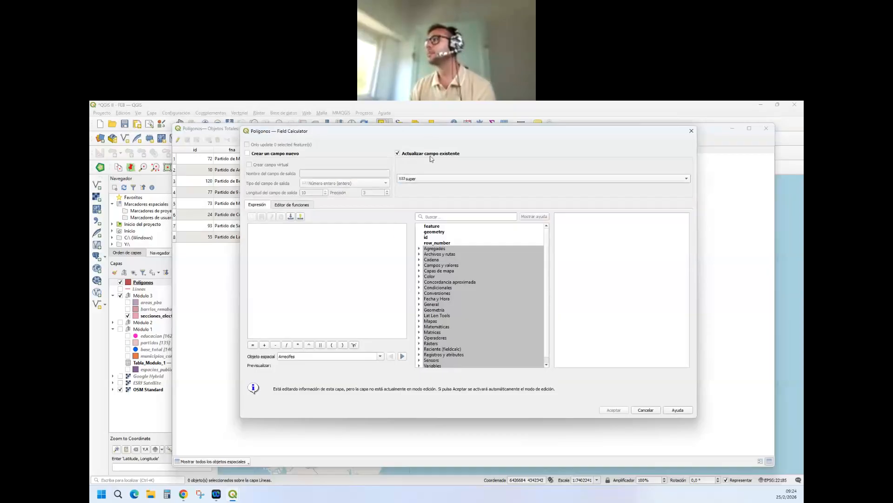
{"action": "left_click_drag", "start_coordinate": [426, 131], "coordinate": [436, 182]}
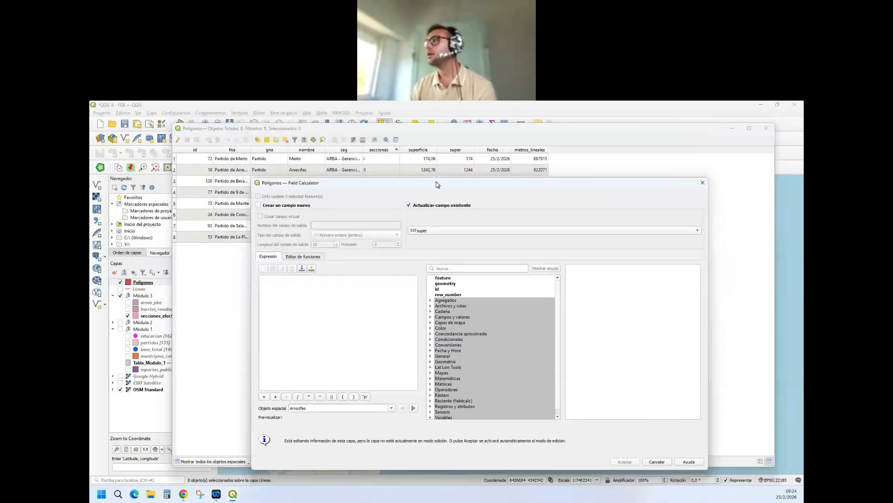
{"action": "left_click", "coordinate": [437, 233]}
{"action": "left_click", "coordinate": [433, 226]}
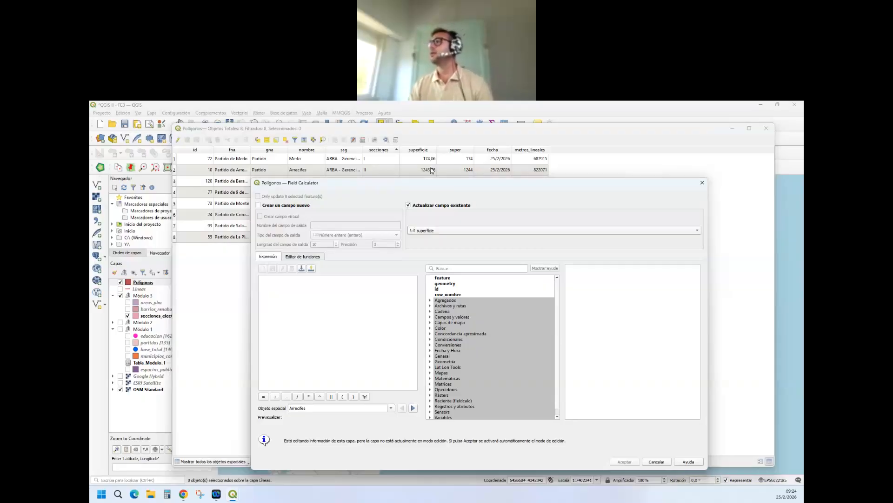
{"action": "left_click_drag", "start_coordinate": [428, 184], "coordinate": [429, 142]}
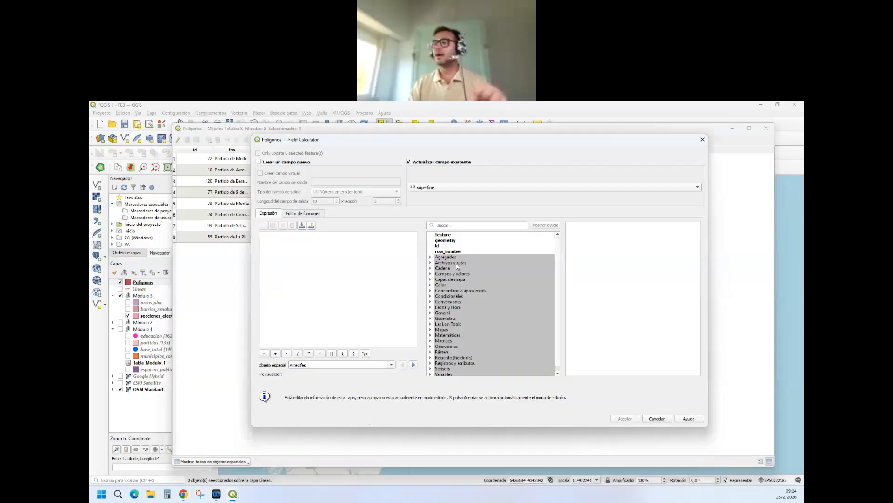
Step: Recalculate superficie for all polygons with the recently used expression $area / 1000000
{"action": "left_click", "coordinate": [443, 226]}
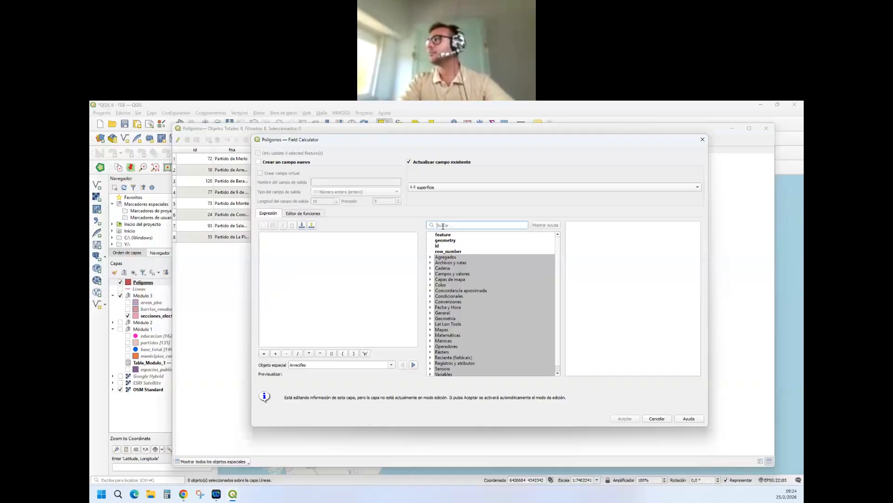
{"action": "type", "text": "$area"}
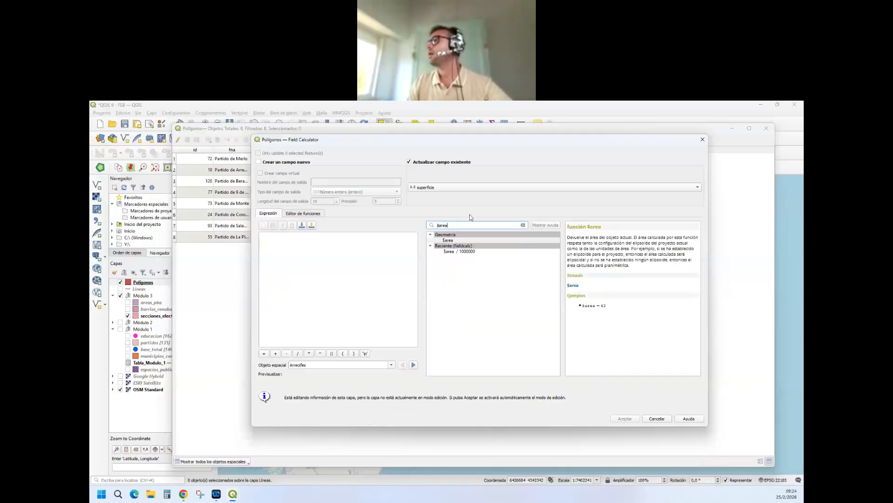
{"action": "double_click", "coordinate": [466, 251]}
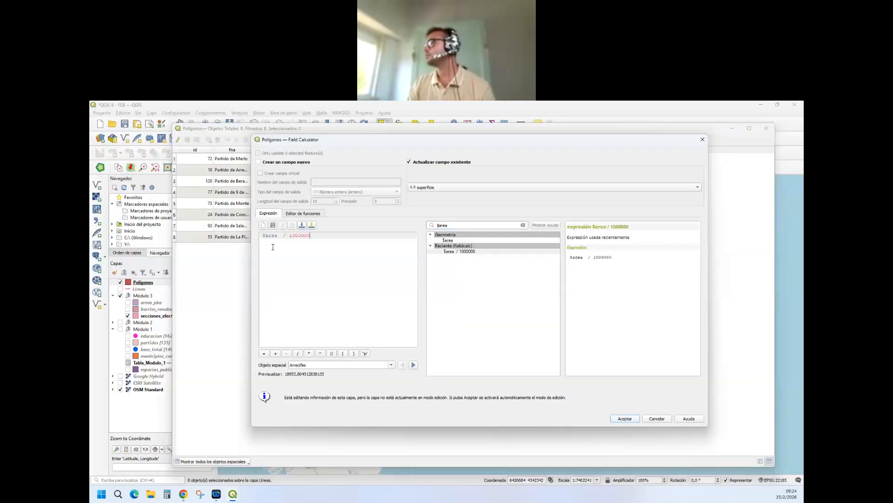
{"action": "left_click", "coordinate": [623, 418]}
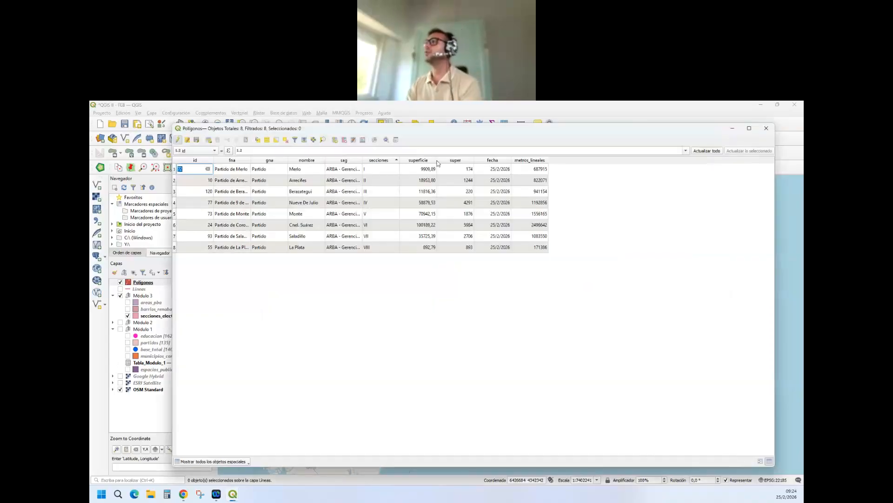
Step: Sort the Polígonos table by superficie in ascending order, select the La Plata record and widen the superficie column
{"action": "double_click", "coordinate": [437, 161]}
{"action": "left_click", "coordinate": [415, 161]}
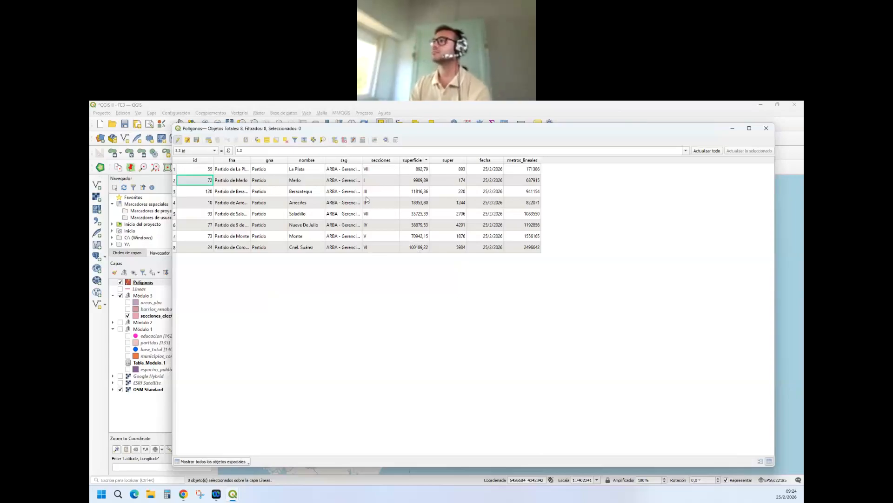
{"action": "left_click", "coordinate": [175, 169]}
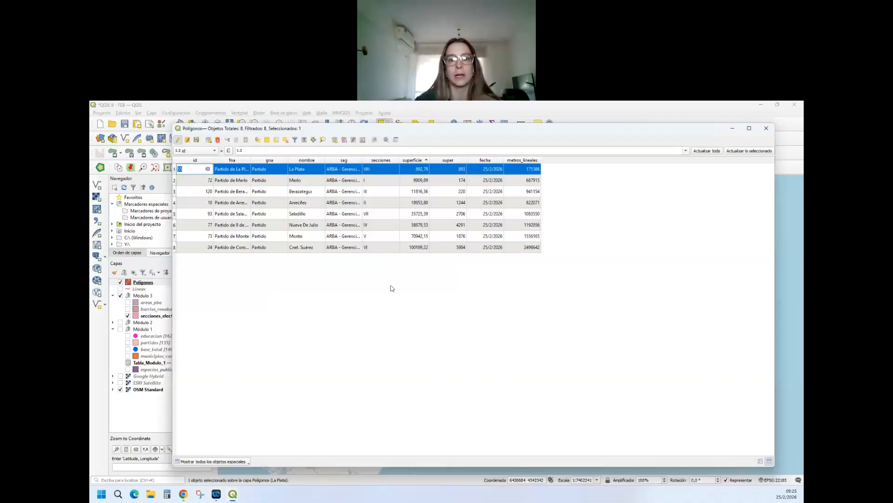
{"action": "left_click_drag", "start_coordinate": [430, 160], "coordinate": [461, 161]}
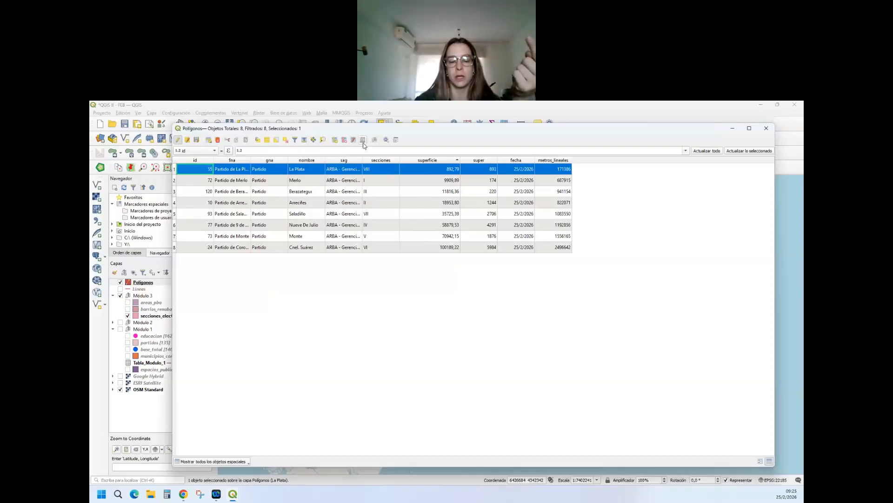
Step: Set up a superficie update for the selected record with the recent expression $area / 1000000 and close the field calculator without applying it
{"action": "key", "text": "ctrl+i"}
{"action": "left_click", "coordinate": [433, 162]}
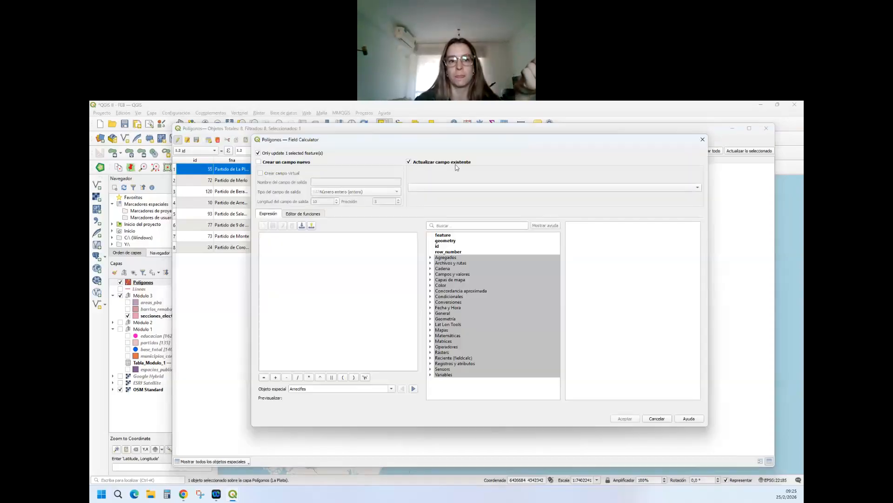
{"action": "left_click", "coordinate": [435, 189]}
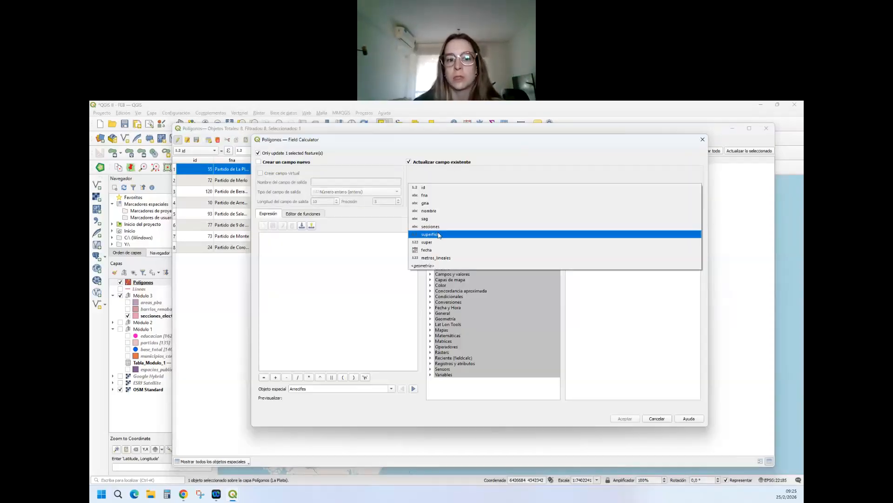
{"action": "left_click", "coordinate": [439, 234]}
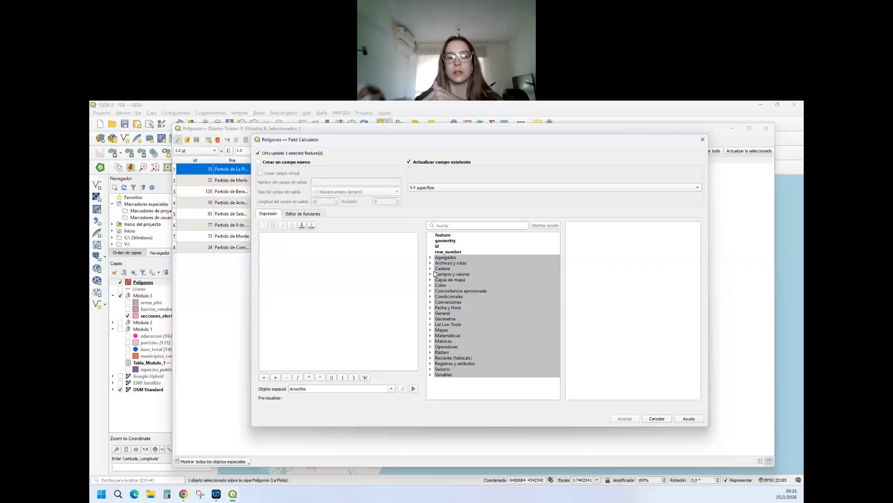
{"action": "left_click", "coordinate": [441, 224]}
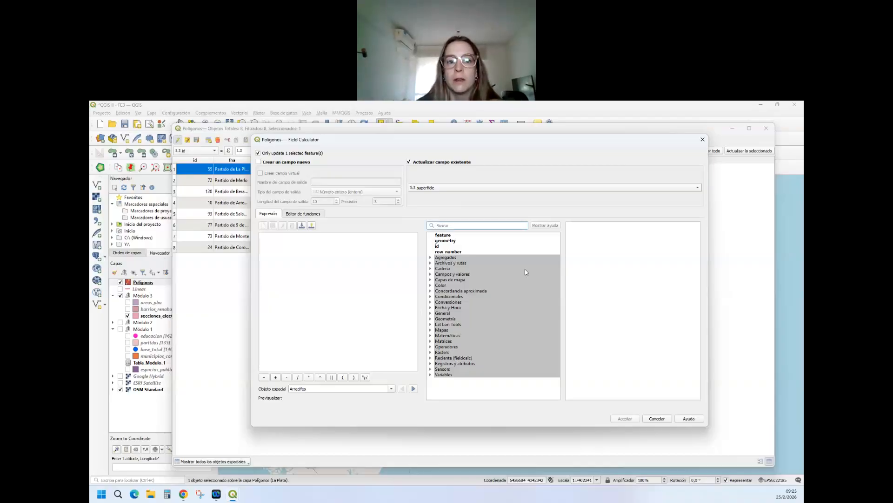
{"action": "type", "text": "area"}
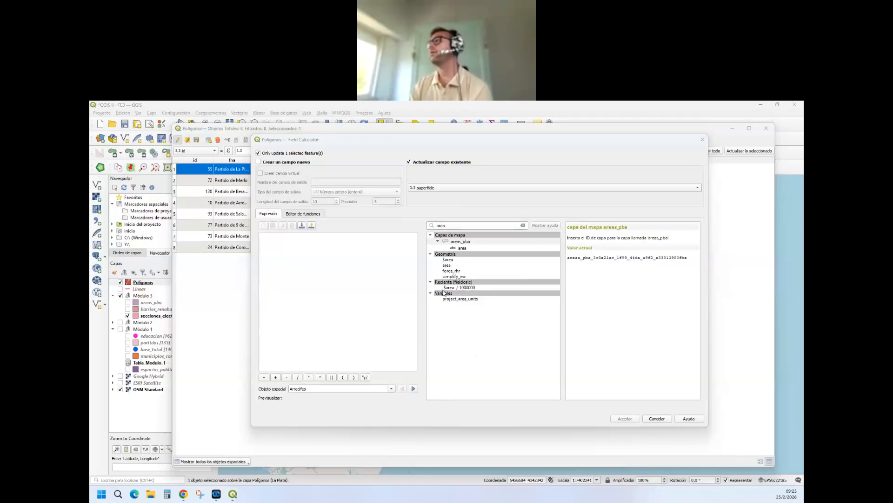
{"action": "left_click", "coordinate": [454, 224]}
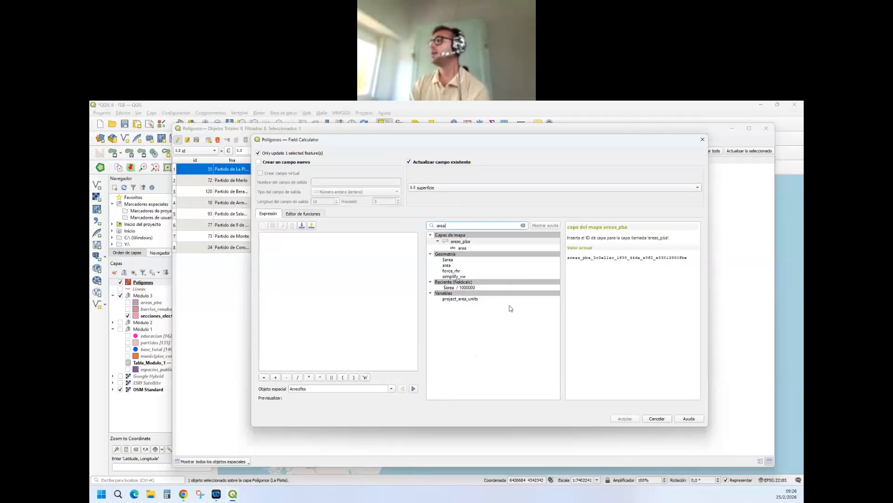
{"action": "left_click", "coordinate": [439, 284]}
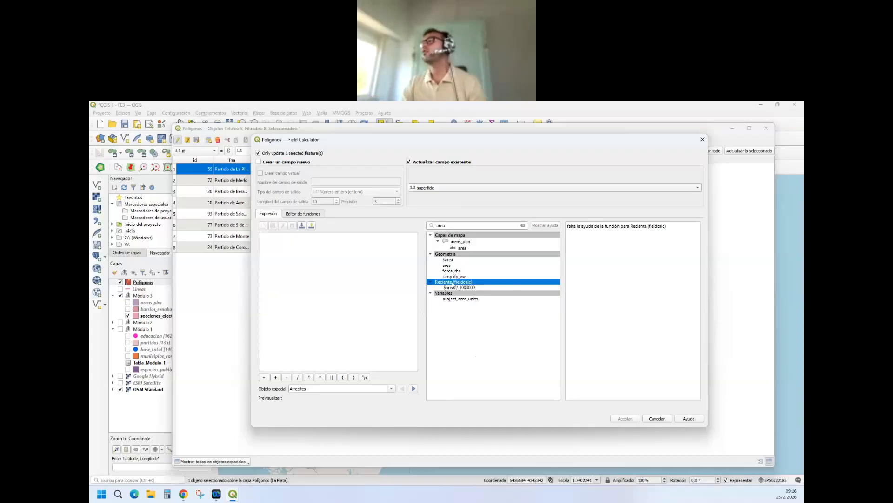
{"action": "left_click", "coordinate": [477, 289]}
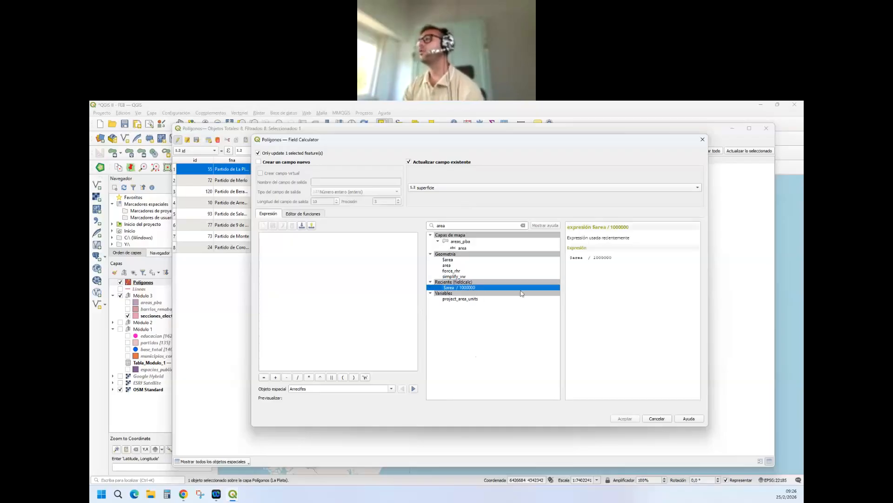
{"action": "double_click", "coordinate": [451, 287]}
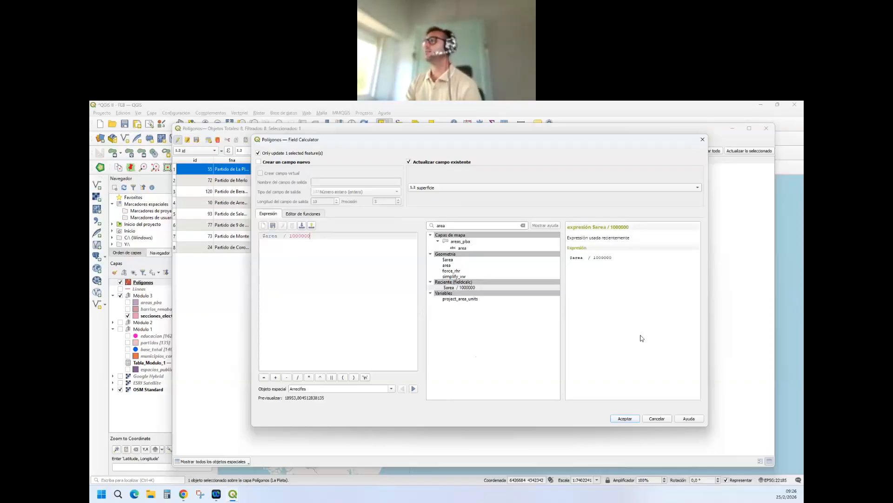
{"action": "left_click", "coordinate": [703, 140]}
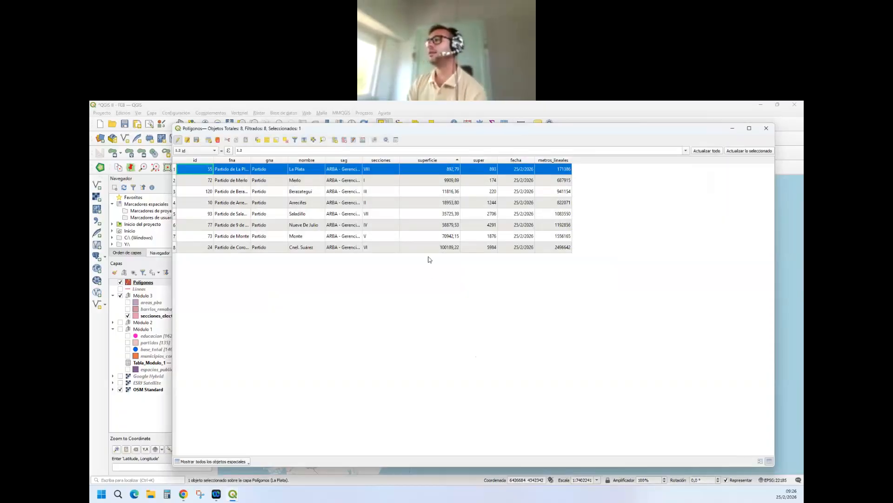
Step: Select the Cnel. Suárez and La Plata records in turn, with the table moved aside, to inspect their polygons on the map
{"action": "left_click", "coordinate": [175, 252]}
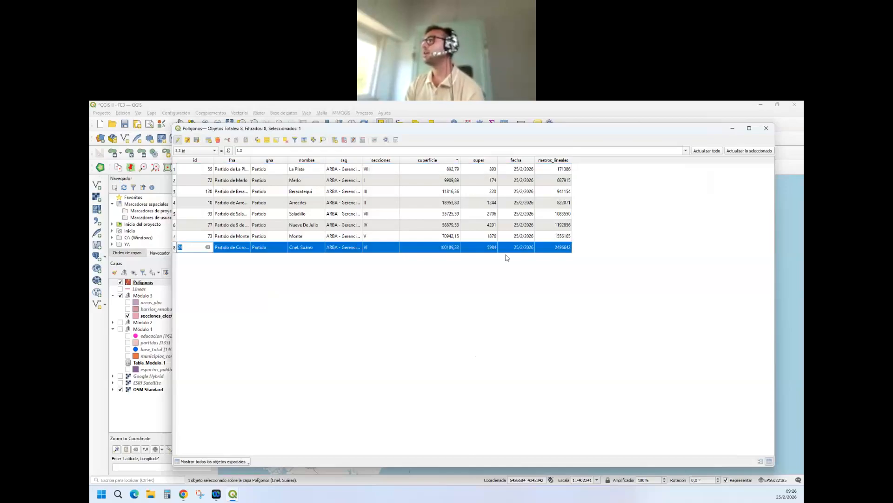
{"action": "left_click_drag", "start_coordinate": [468, 131], "coordinate": [709, 138]}
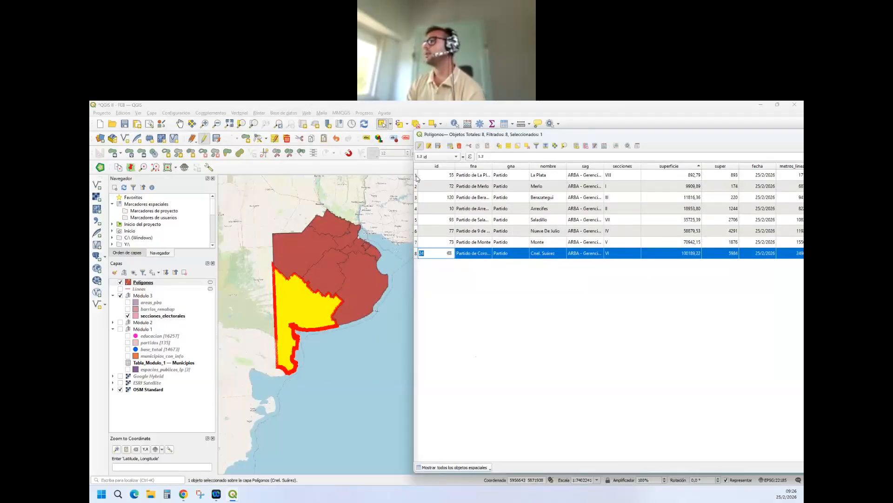
{"action": "left_click", "coordinate": [366, 244]}
{"action": "scroll", "coordinate": [367, 243], "scroll_direction": "up", "scroll_amount": 3}
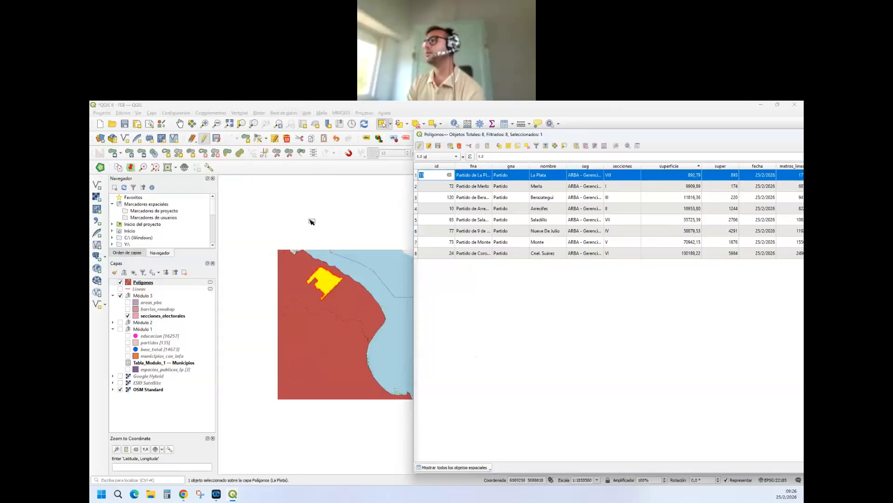
{"action": "scroll", "coordinate": [307, 208], "scroll_direction": "up", "scroll_amount": 3}
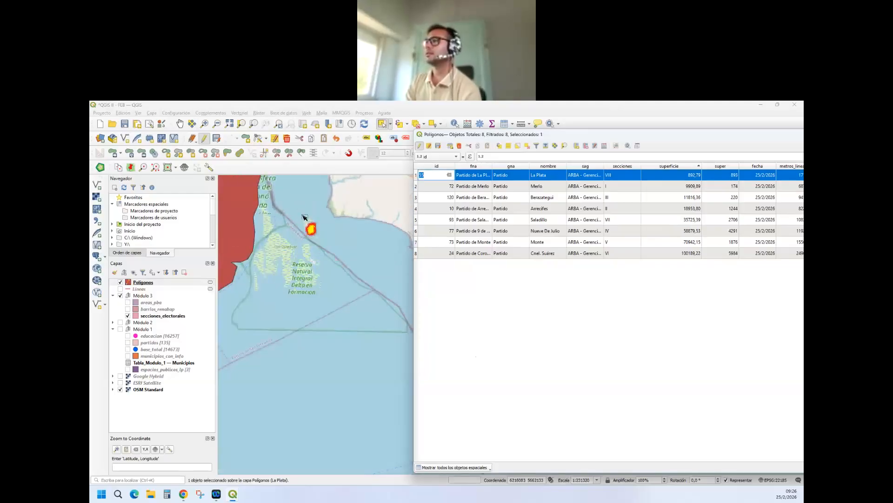
{"action": "scroll", "coordinate": [287, 248], "scroll_direction": "up", "scroll_amount": 1}
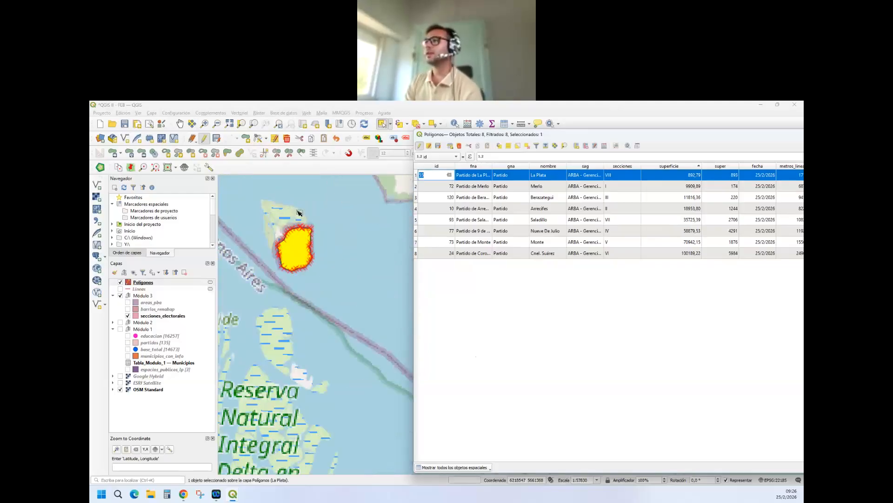
Step: Hide and show the Polígonos layer to compare La Plata's detached island polygon with the layers beneath it
{"action": "left_click", "coordinate": [120, 283]}
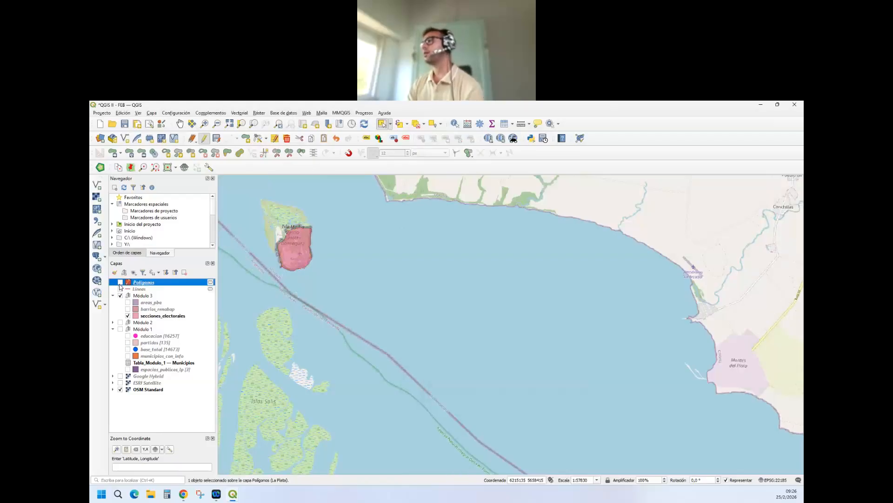
{"action": "left_click", "coordinate": [120, 283]}
{"action": "scroll", "coordinate": [358, 196], "scroll_direction": "down", "scroll_amount": 3}
{"action": "scroll", "coordinate": [395, 362], "scroll_direction": "down", "scroll_amount": 2}
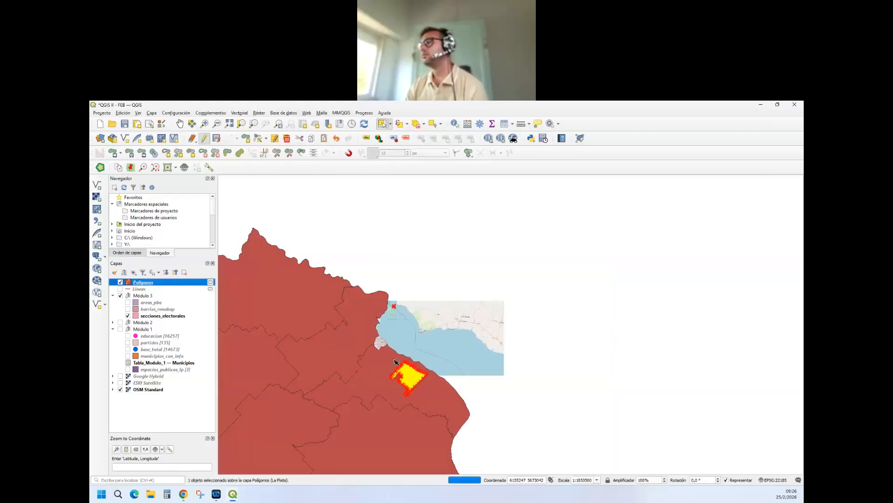
Step: Bring the Polígonos attribute table back into view and fit the superficie column width to its contents
{"action": "left_click", "coordinate": [232, 494]}
{"action": "left_click", "coordinate": [268, 456]}
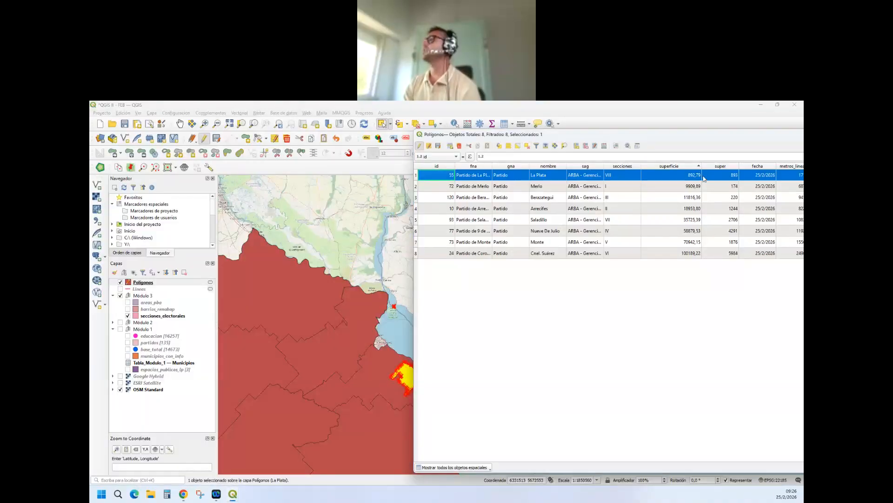
{"action": "left_click_drag", "start_coordinate": [675, 136], "coordinate": [633, 135]}
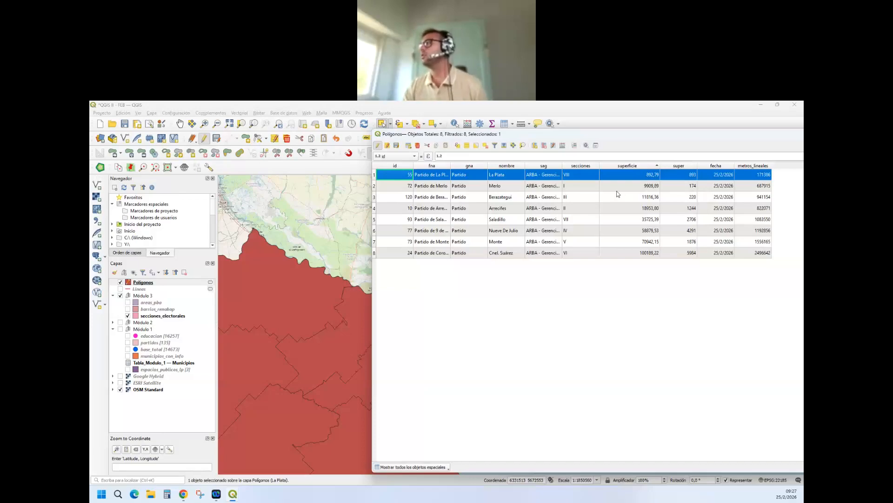
{"action": "double_click", "coordinate": [662, 167]}
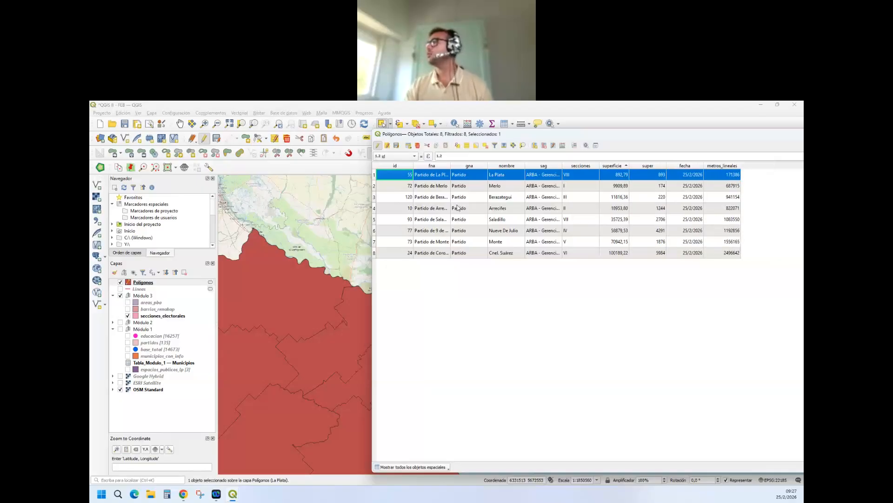
Step: Stop editing Polígonos with its changes saved and close its attribute table
{"action": "left_click", "coordinate": [377, 145]}
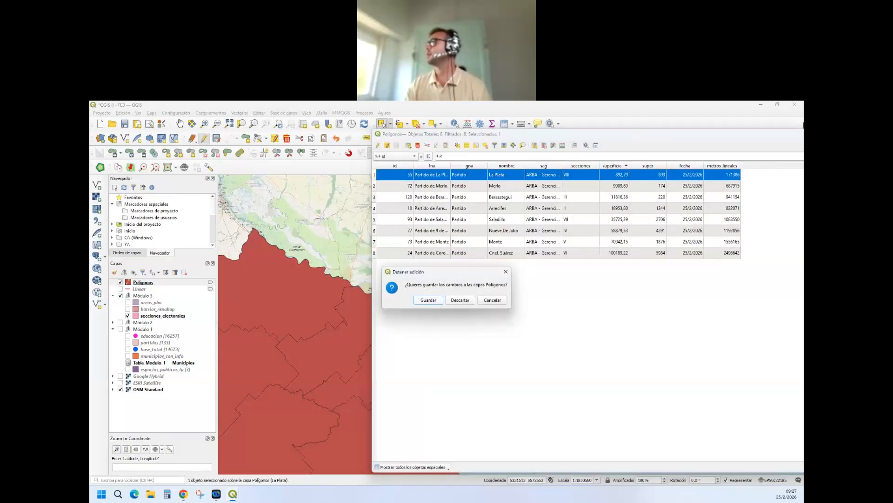
{"action": "left_click", "coordinate": [428, 300]}
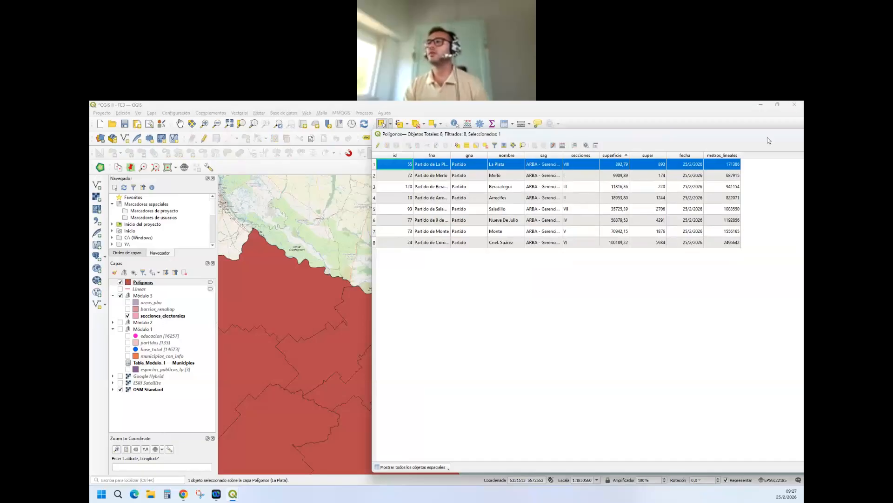
{"action": "left_click_drag", "start_coordinate": [769, 138], "coordinate": [587, 136]}
{"action": "left_click", "coordinate": [794, 132]}
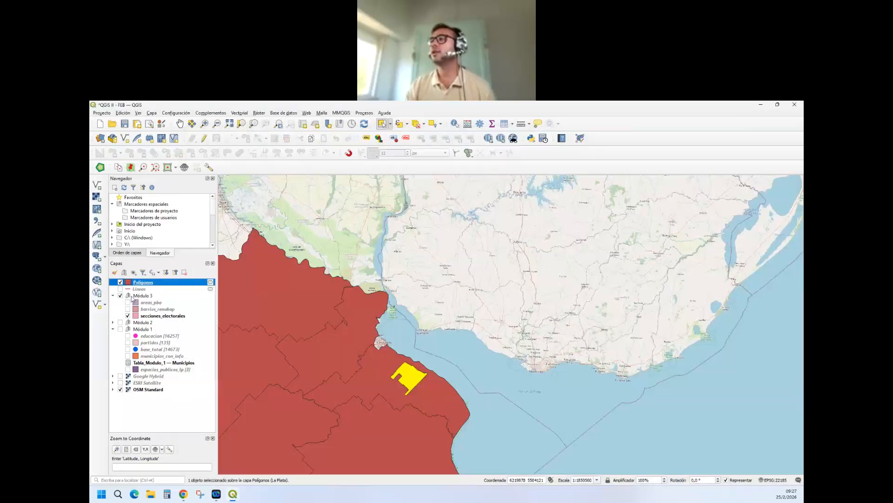
Step: Turn on the Líneas layer and clear the feature selection in the Polígonos layer
{"action": "left_click", "coordinate": [138, 289]}
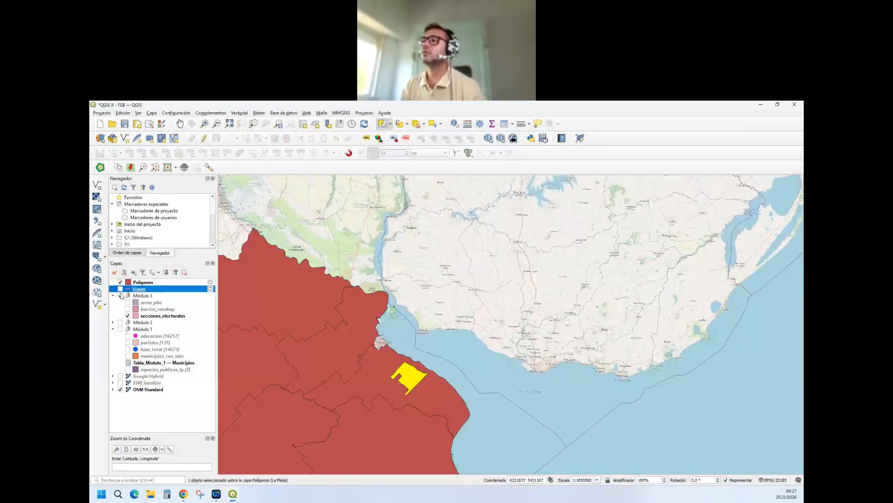
{"action": "key", "text": "space"}
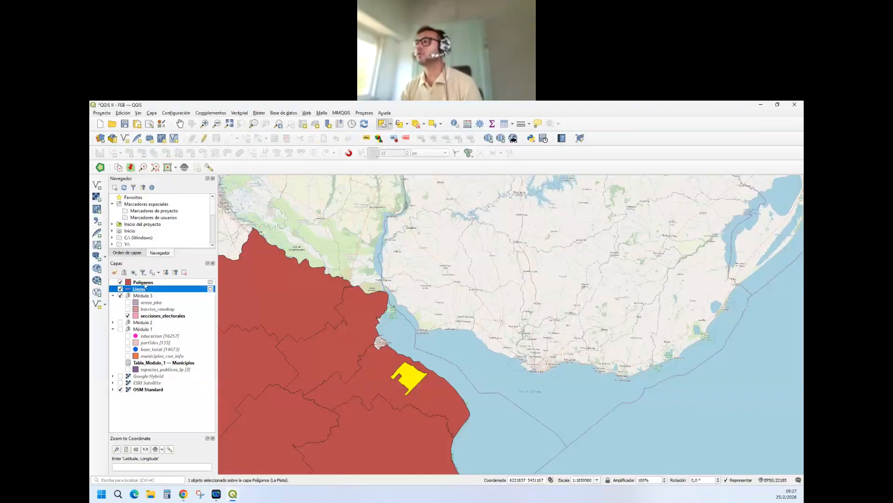
{"action": "key", "text": "Up"}
{"action": "scroll", "coordinate": [580, 257], "scroll_direction": "down", "scroll_amount": 1}
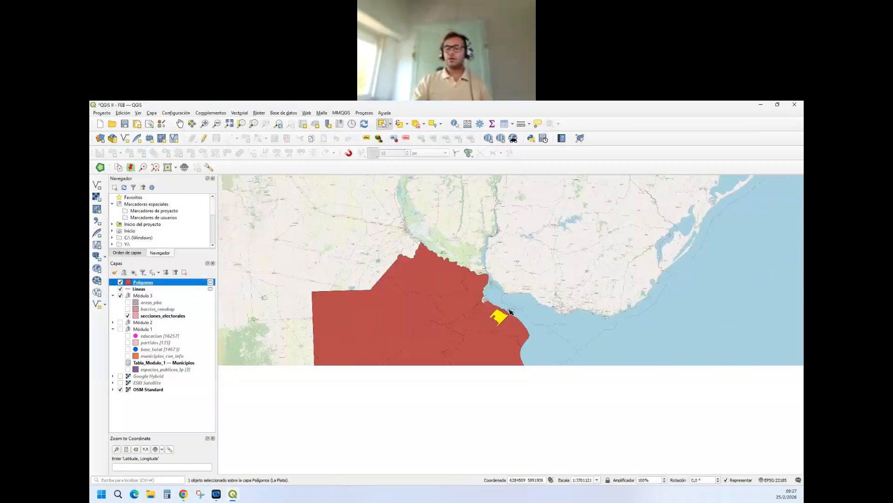
{"action": "left_click", "coordinate": [721, 409]}
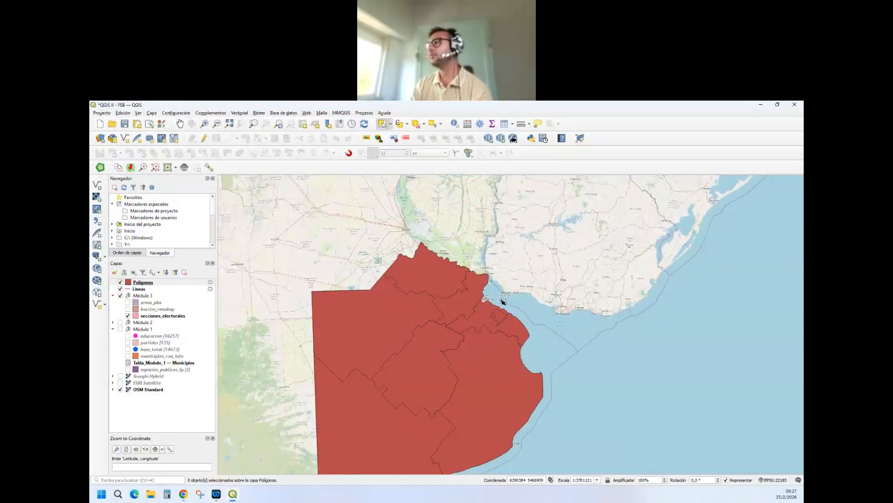
Step: Select the La Plata polygon on the map and examine both its mainland area and its detached island part
{"action": "scroll", "coordinate": [503, 300], "scroll_direction": "down", "scroll_amount": 1}
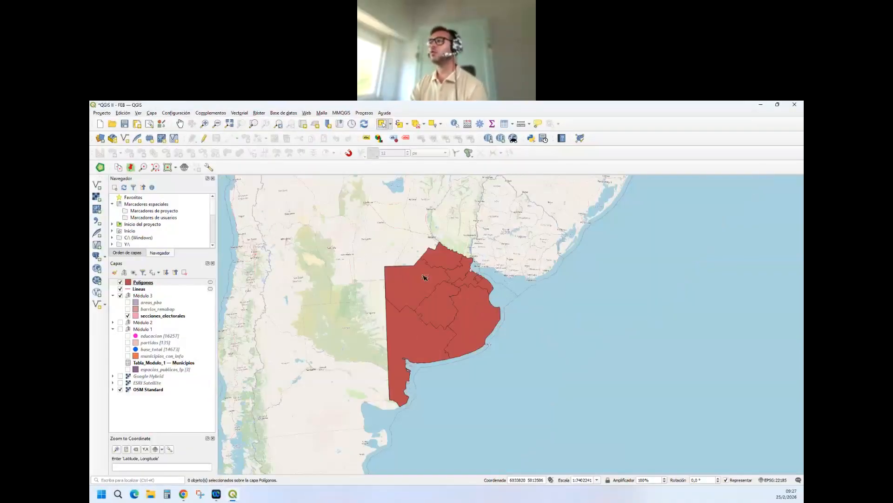
{"action": "scroll", "coordinate": [507, 301], "scroll_direction": "down", "scroll_amount": 1}
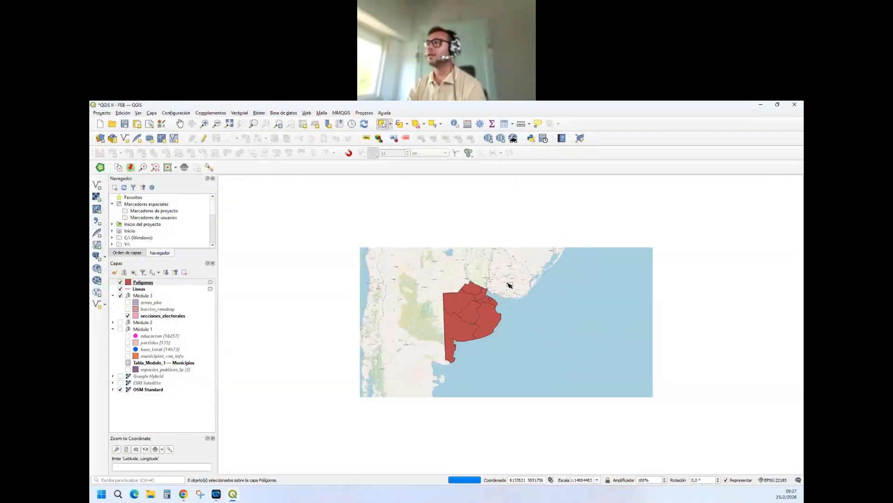
{"action": "scroll", "coordinate": [509, 285], "scroll_direction": "up", "scroll_amount": 1}
{"action": "scroll", "coordinate": [446, 275], "scroll_direction": "up", "scroll_amount": 1}
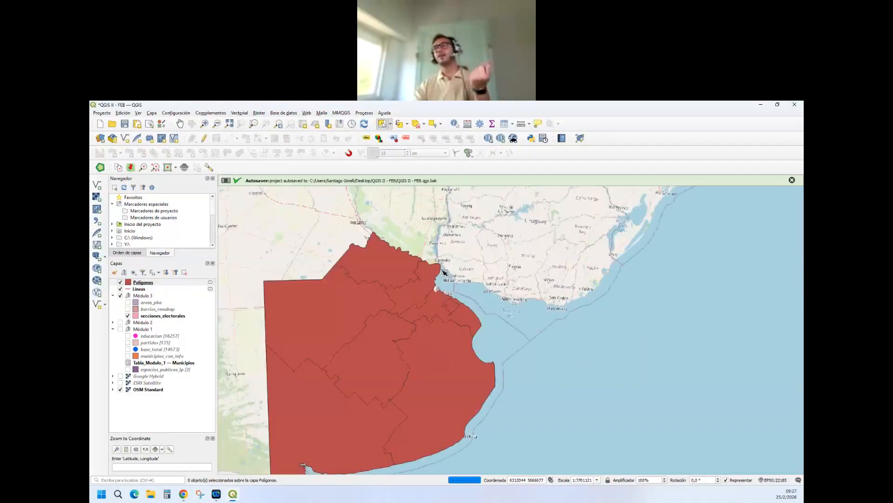
{"action": "scroll", "coordinate": [444, 273], "scroll_direction": "up", "scroll_amount": 1}
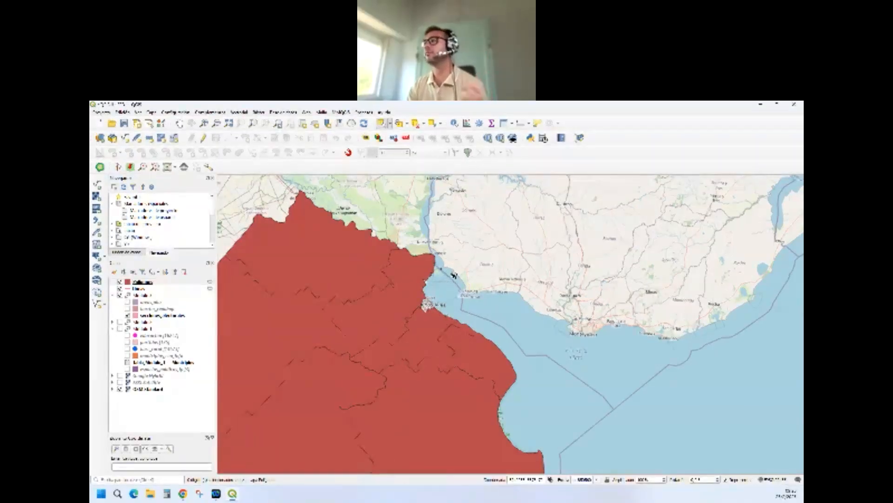
{"action": "scroll", "coordinate": [442, 271], "scroll_direction": "up", "scroll_amount": 1}
{"action": "scroll", "coordinate": [458, 268], "scroll_direction": "up", "scroll_amount": 1}
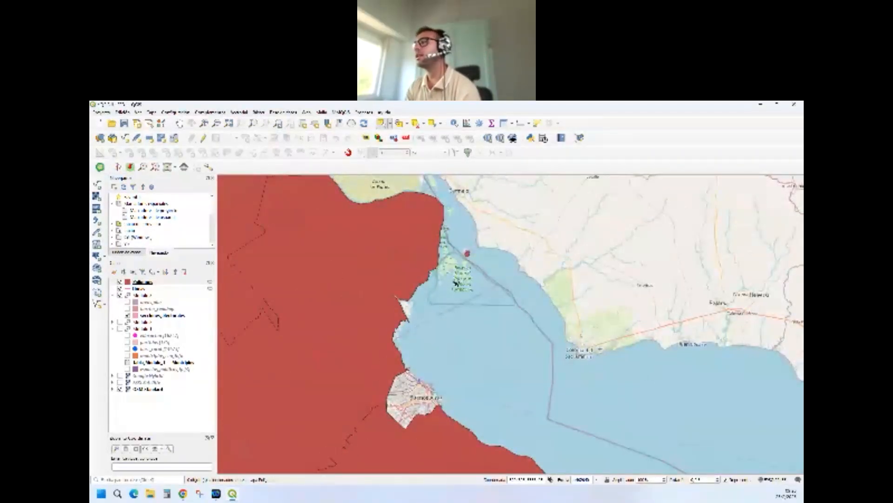
{"action": "scroll", "coordinate": [456, 281], "scroll_direction": "down", "scroll_amount": 1}
{"action": "left_click", "coordinate": [491, 396]}
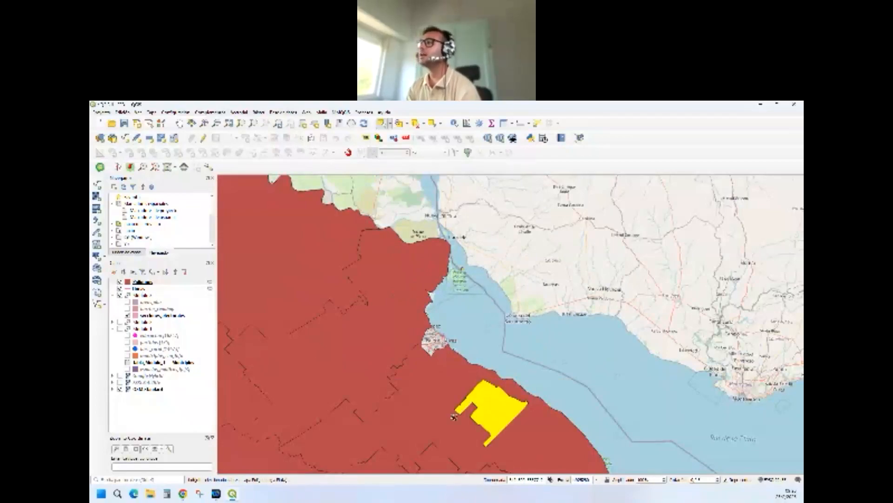
{"action": "scroll", "coordinate": [472, 262], "scroll_direction": "up", "scroll_amount": 2}
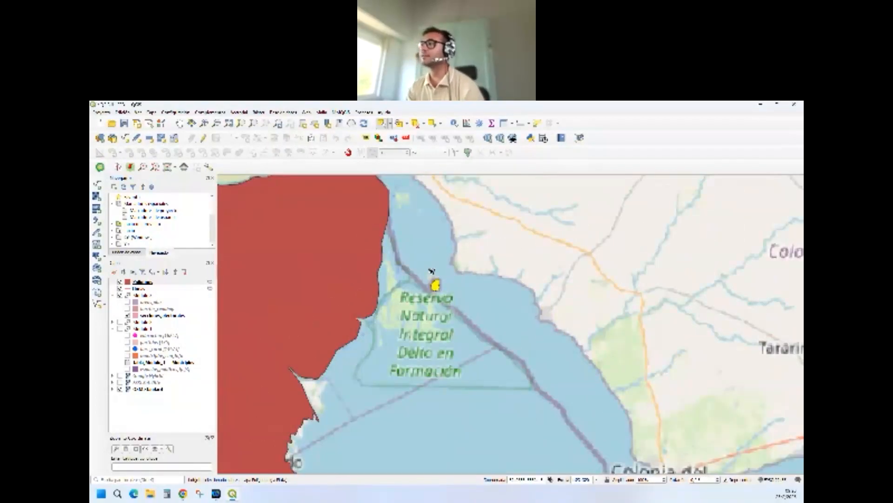
{"action": "scroll", "coordinate": [405, 241], "scroll_direction": "down", "scroll_amount": 1}
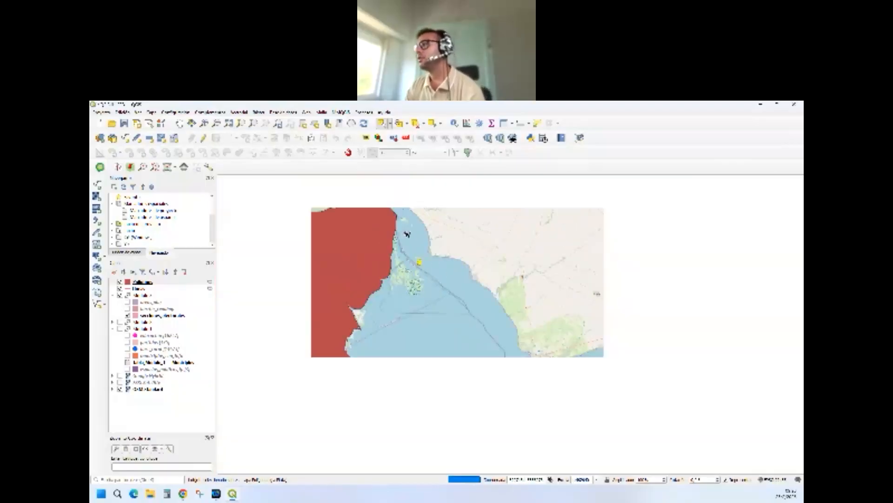
Step: Review the selected La Plata record in the Polígonos attribute table and re-examine its detached island part on the map
{"action": "scroll", "coordinate": [417, 264], "scroll_direction": "down", "scroll_amount": 1}
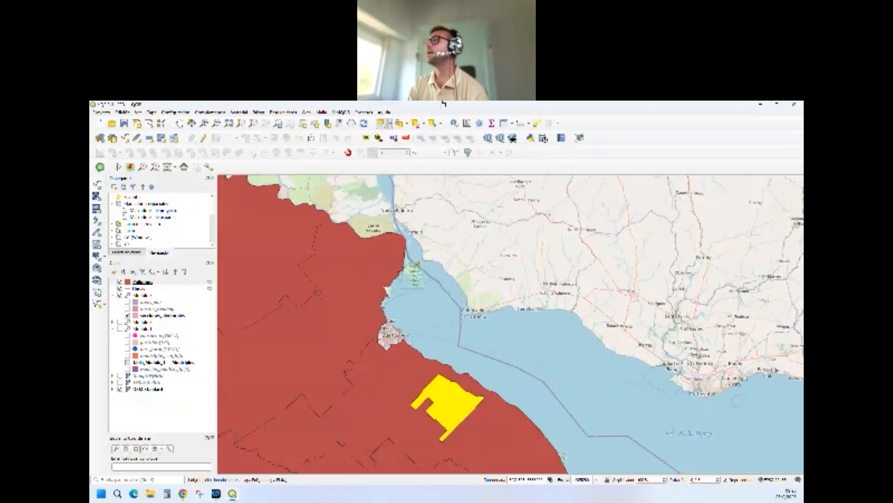
{"action": "left_click", "coordinate": [511, 123]}
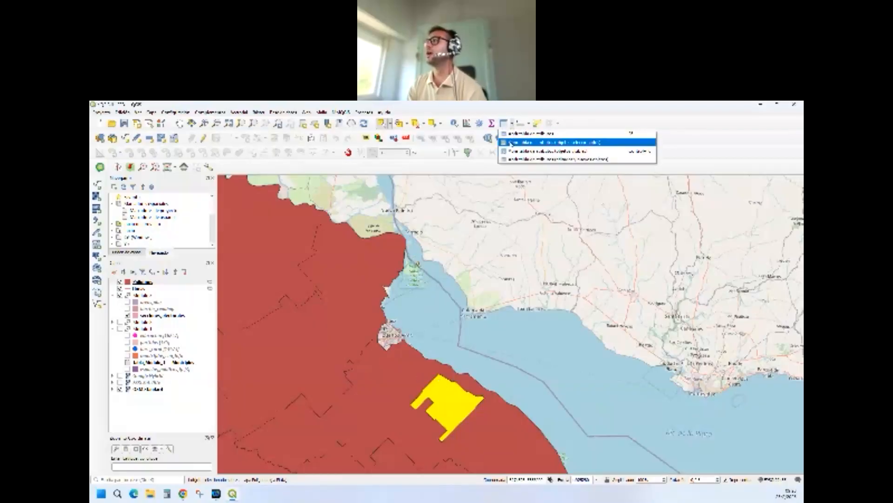
{"action": "left_click", "coordinate": [540, 147]}
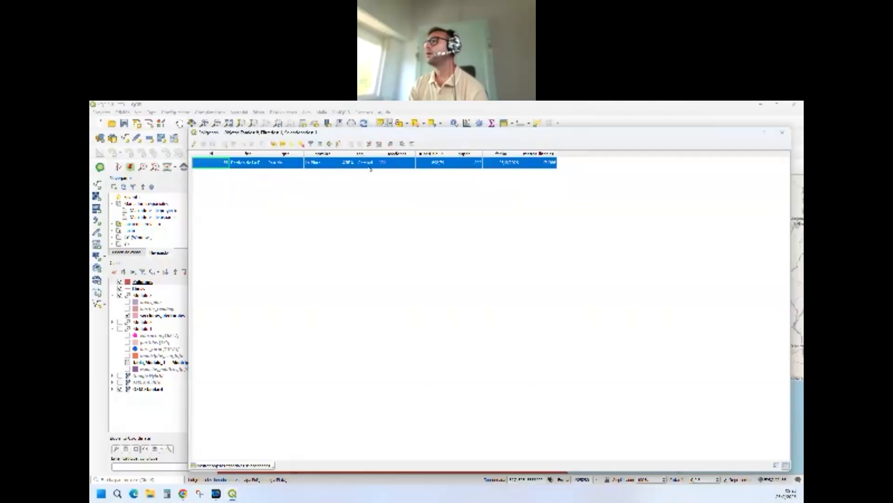
{"action": "left_click", "coordinate": [782, 132]}
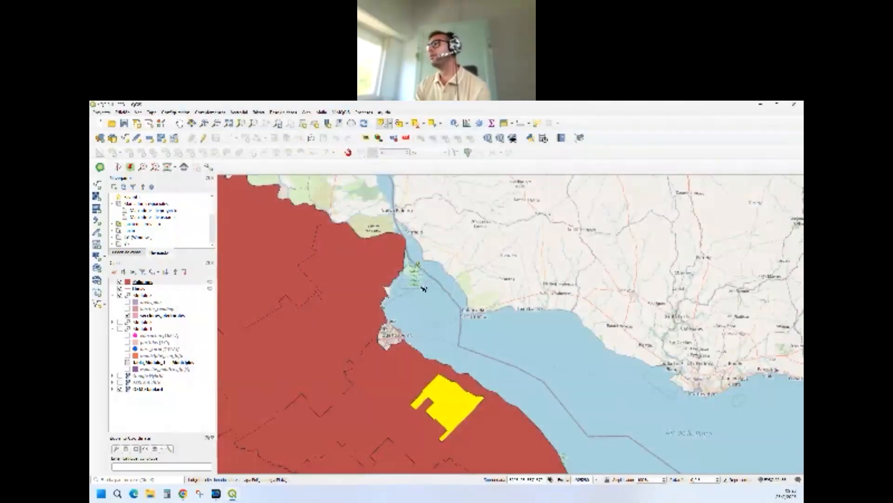
{"action": "scroll", "coordinate": [421, 268], "scroll_direction": "up", "scroll_amount": 1}
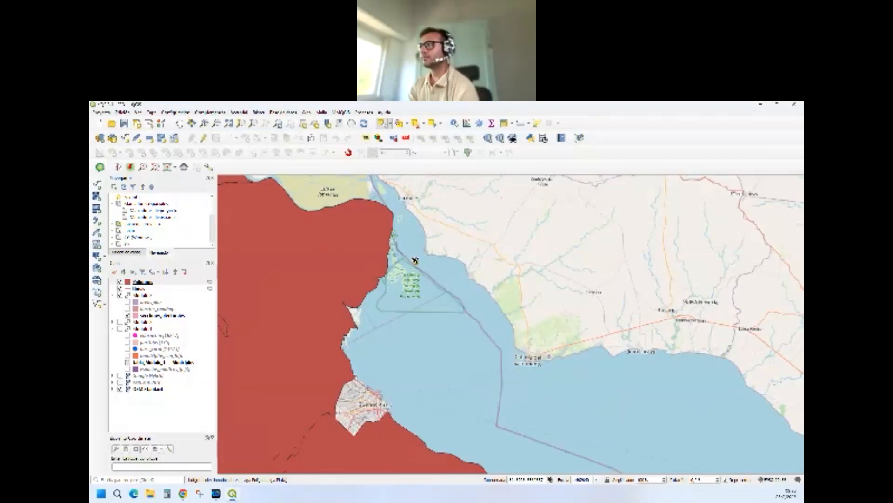
{"action": "scroll", "coordinate": [414, 261], "scroll_direction": "up", "scroll_amount": 2}
{"action": "scroll", "coordinate": [401, 252], "scroll_direction": "down", "scroll_amount": 1}
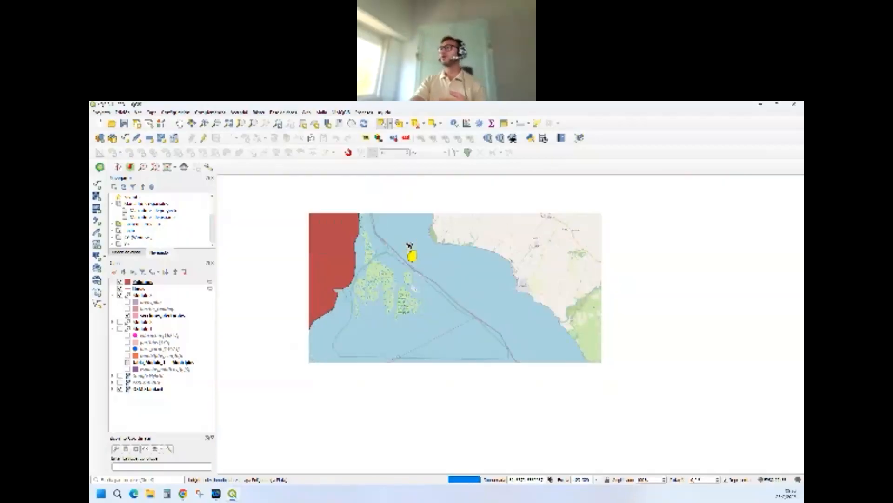
{"action": "scroll", "coordinate": [409, 247], "scroll_direction": "down", "scroll_amount": 2}
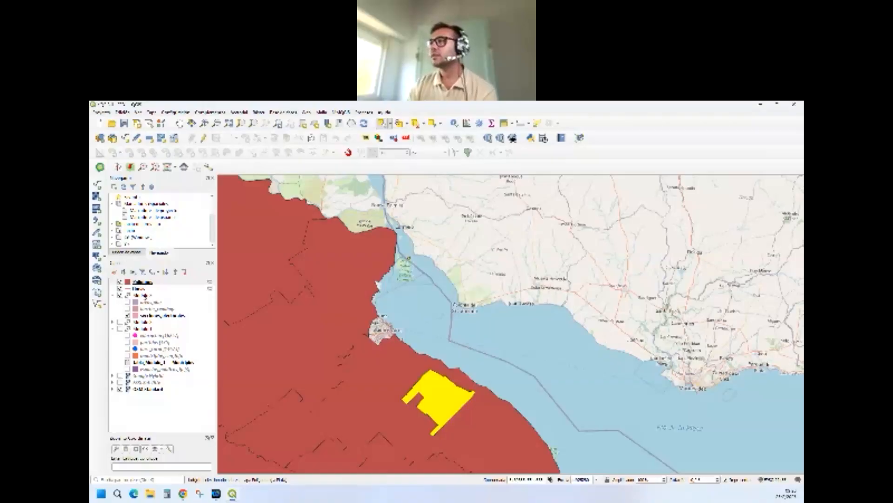
Step: Hide the Polígonos, Líneas and secciones_electorales layers and display the partidos layer of Módulo 1 over the whole province
{"action": "left_click", "coordinate": [121, 282]}
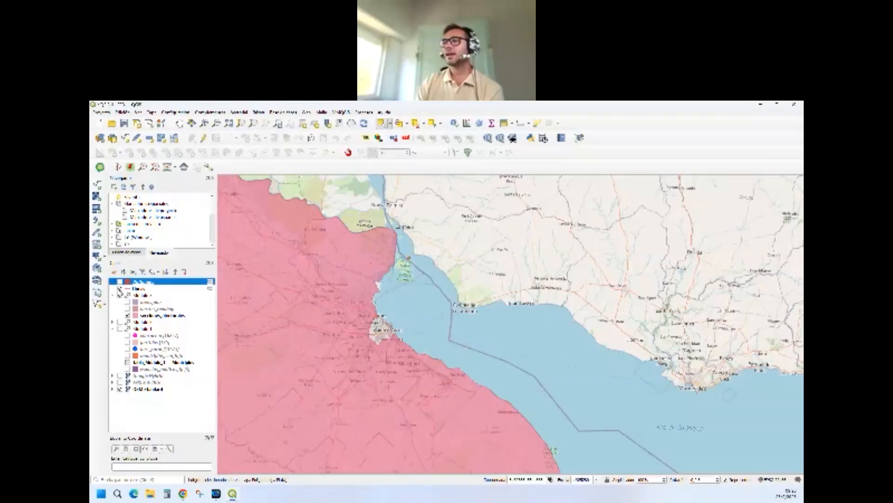
{"action": "left_click", "coordinate": [139, 315]}
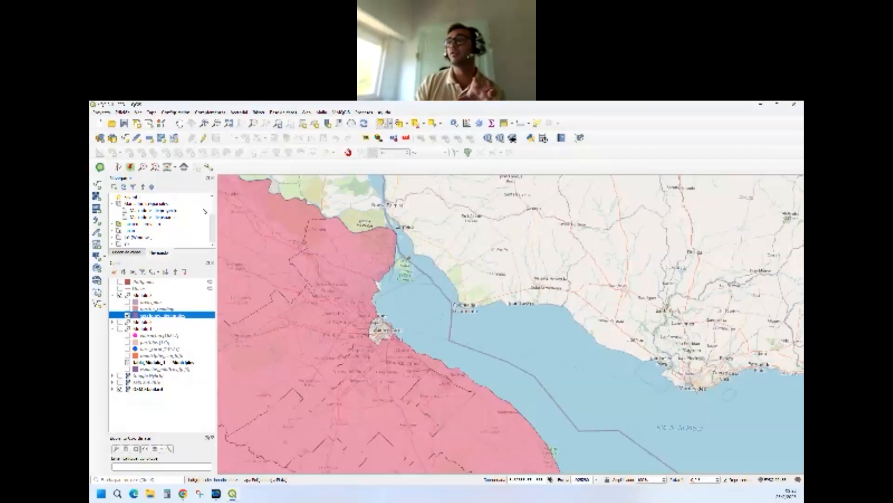
{"action": "scroll", "coordinate": [419, 250], "scroll_direction": "down", "scroll_amount": 1}
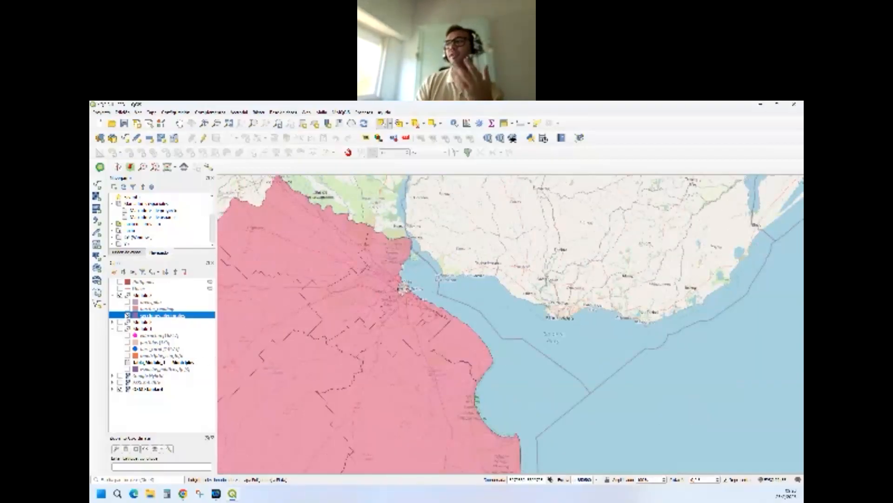
{"action": "left_click", "coordinate": [128, 315]}
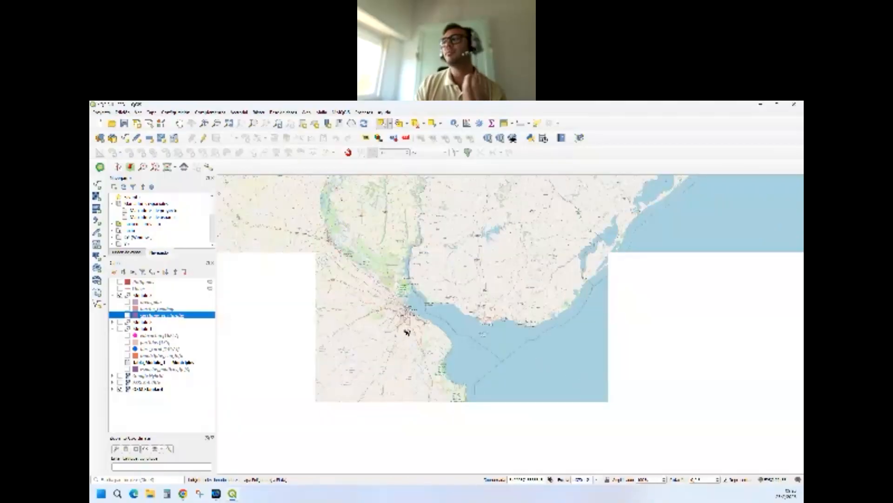
{"action": "scroll", "coordinate": [414, 332], "scroll_direction": "down", "scroll_amount": 1}
{"action": "scroll", "coordinate": [398, 276], "scroll_direction": "down", "scroll_amount": 1}
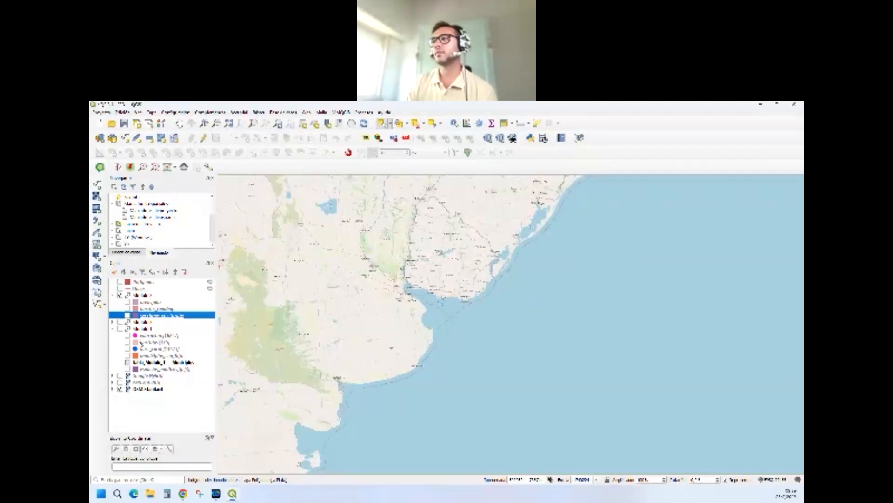
{"action": "left_click", "coordinate": [127, 341]}
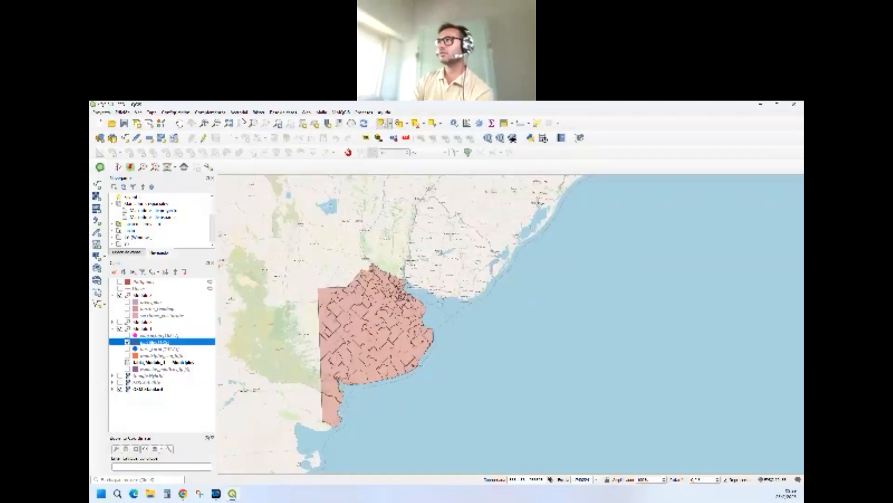
Step: Open the Recopilar geometrías tool for the partidos layer and read its description
{"action": "left_click", "coordinate": [236, 111]}
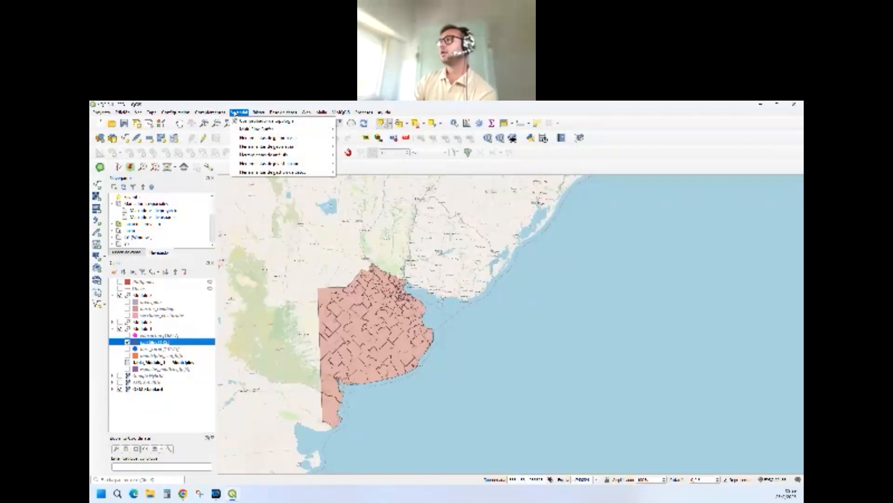
{"action": "mouse_move", "coordinate": [262, 149]}
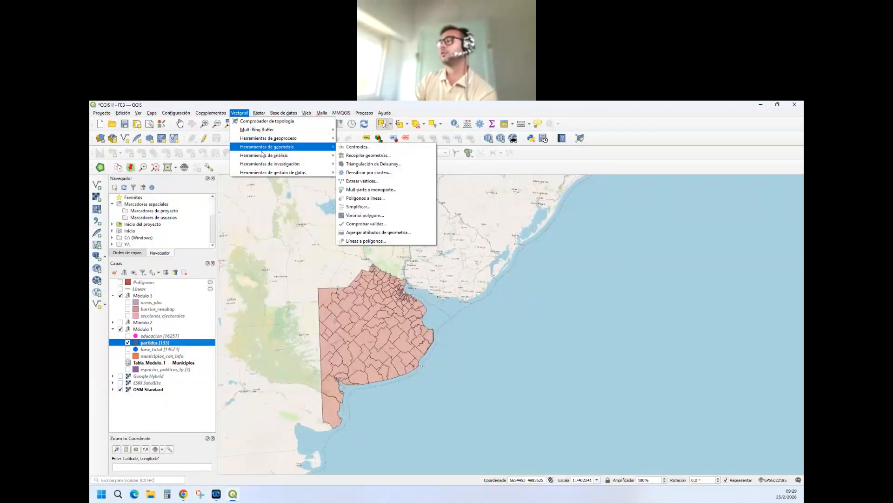
{"action": "left_click", "coordinate": [366, 157]}
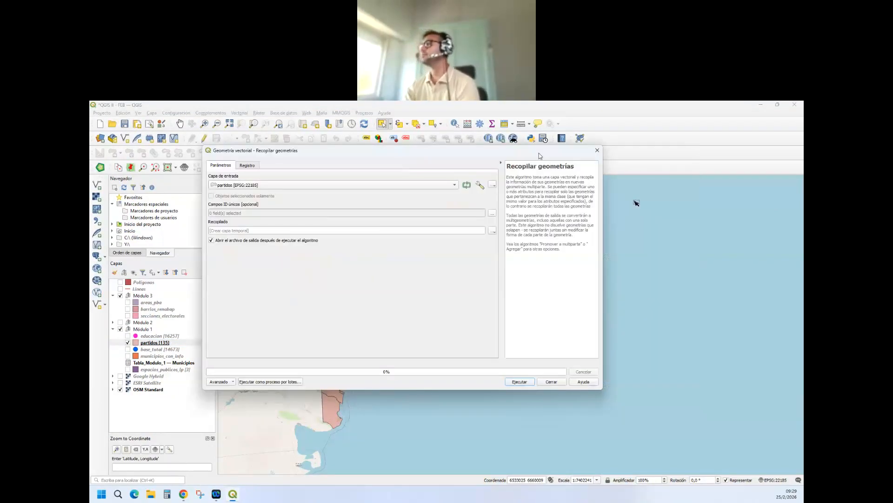
{"action": "left_click_drag", "start_coordinate": [539, 154], "coordinate": [510, 144]}
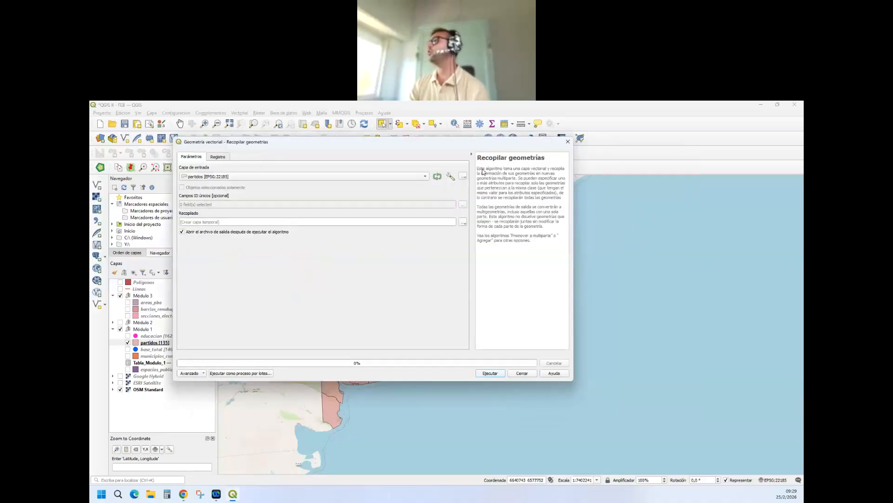
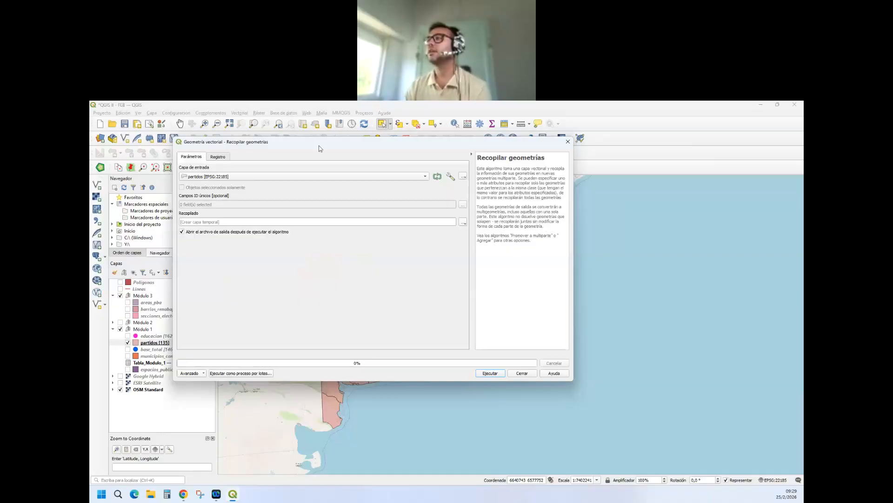
{"action": "left_click_drag", "start_coordinate": [264, 143], "coordinate": [517, 188]}
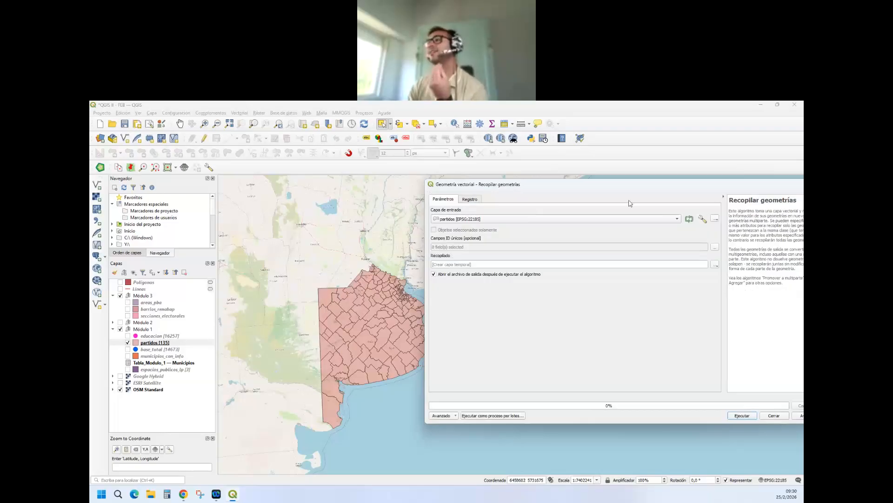
{"action": "left_click_drag", "start_coordinate": [631, 185], "coordinate": [509, 165]}
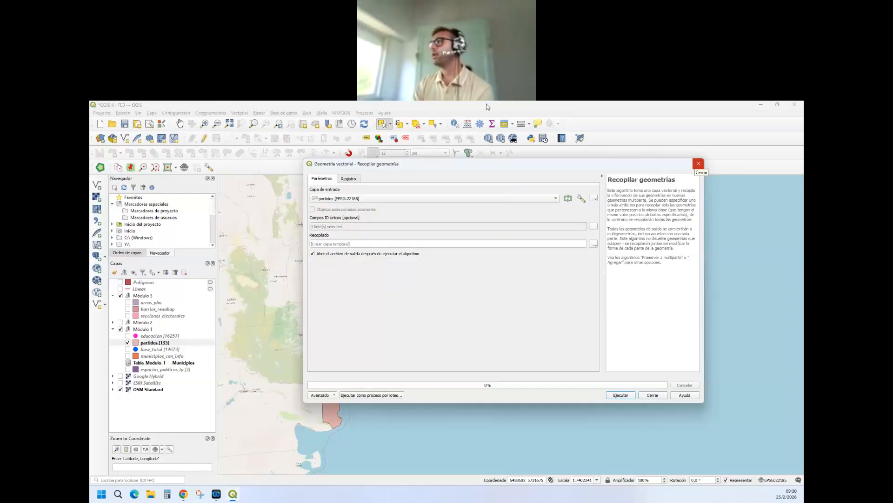
Step: Examine the secciones field in the attribute table of the partidos layer
{"action": "left_click", "coordinate": [504, 123]}
{"action": "left_click", "coordinate": [783, 133]}
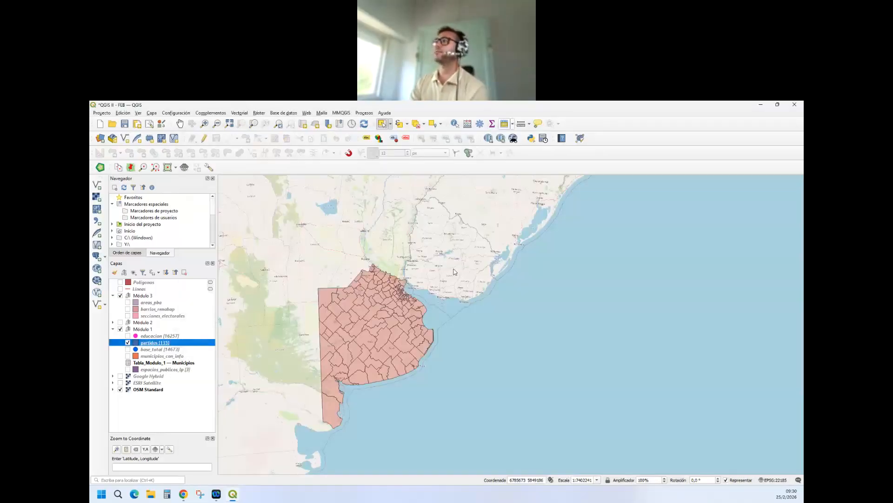
{"action": "left_click", "coordinate": [505, 123]}
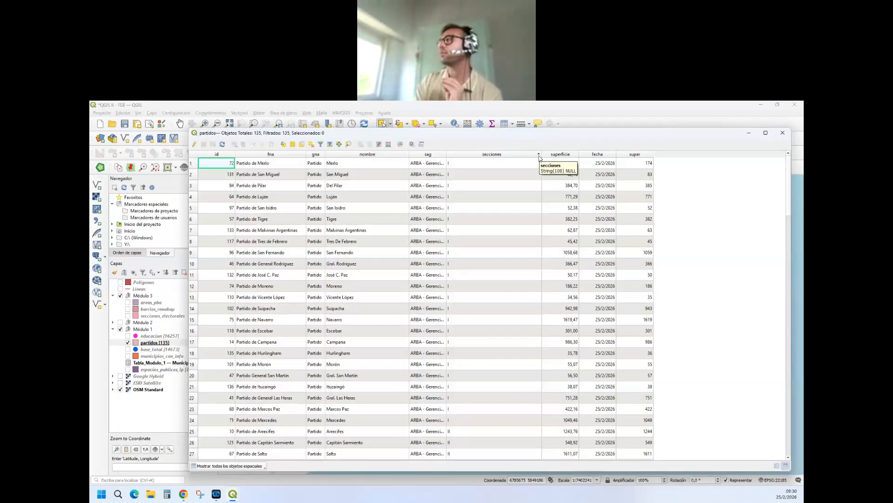
{"action": "left_click", "coordinate": [781, 133]}
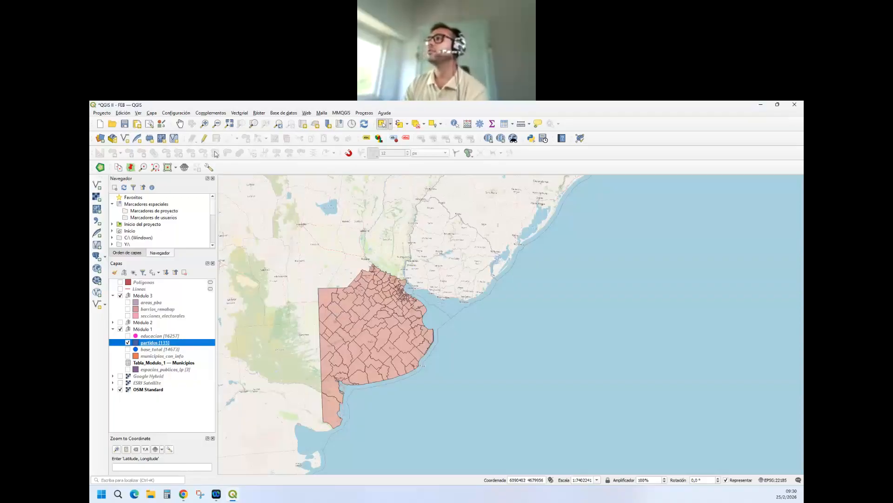
Step: Open the Multiparte a monoparte tool for partidos, read its description and close it without running it
{"action": "left_click", "coordinate": [242, 113]}
{"action": "mouse_move", "coordinate": [269, 147]}
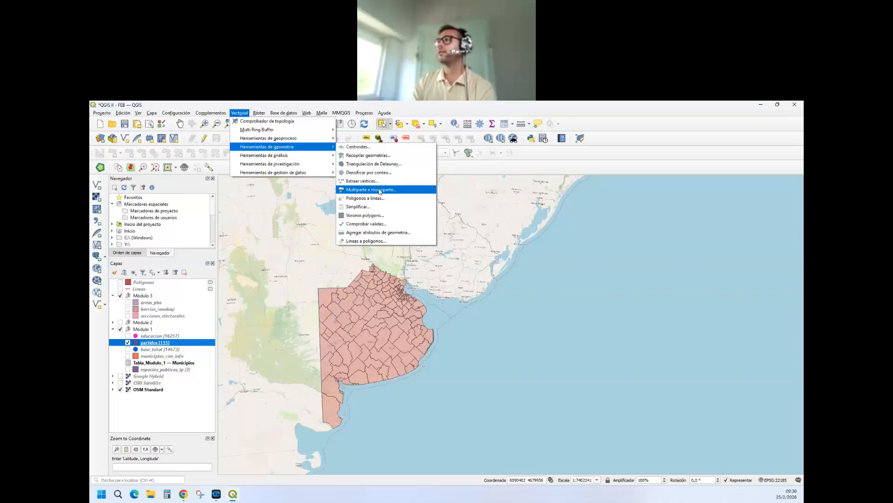
{"action": "left_click", "coordinate": [380, 190]}
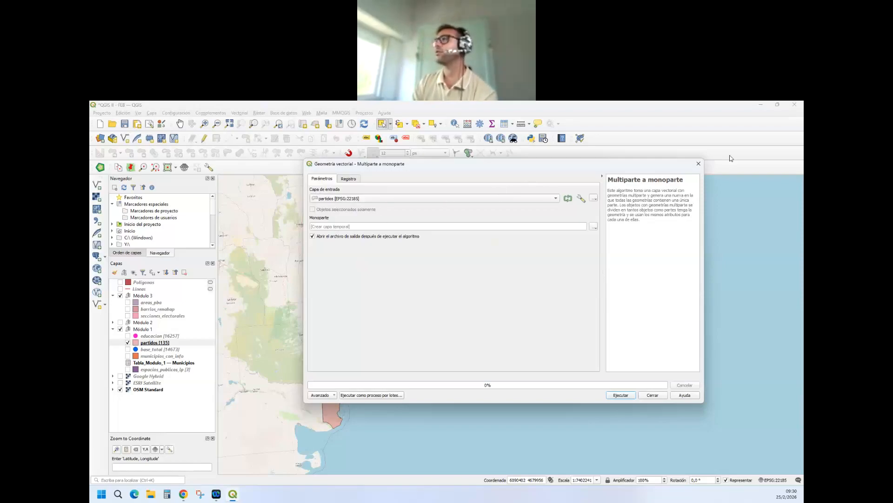
{"action": "left_click", "coordinate": [698, 163]}
Step: Run Recopilar geometrías on partidos with secciones as the unique ID field, outputting to a temporary layer
{"action": "left_click", "coordinate": [240, 113]}
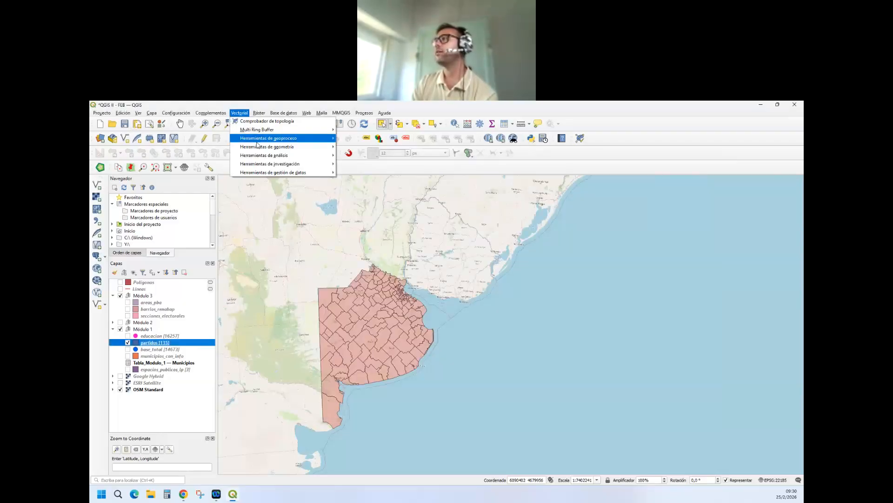
{"action": "mouse_move", "coordinate": [260, 146]}
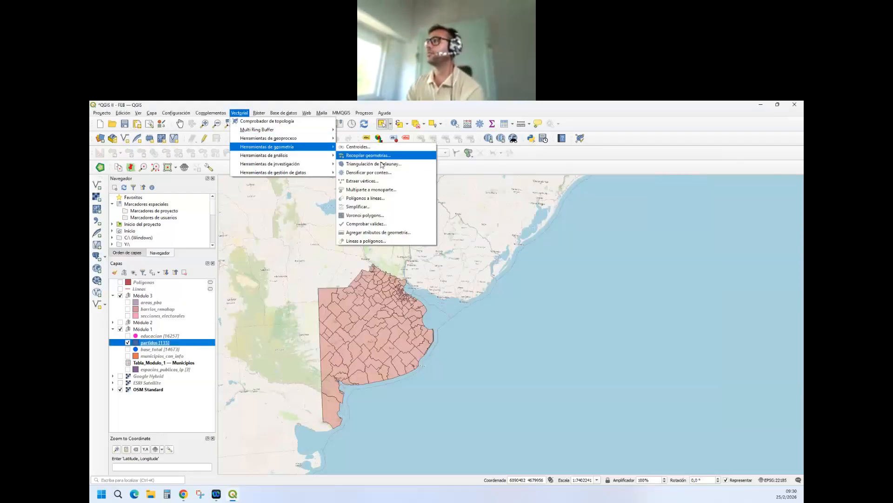
{"action": "left_click", "coordinate": [374, 156]}
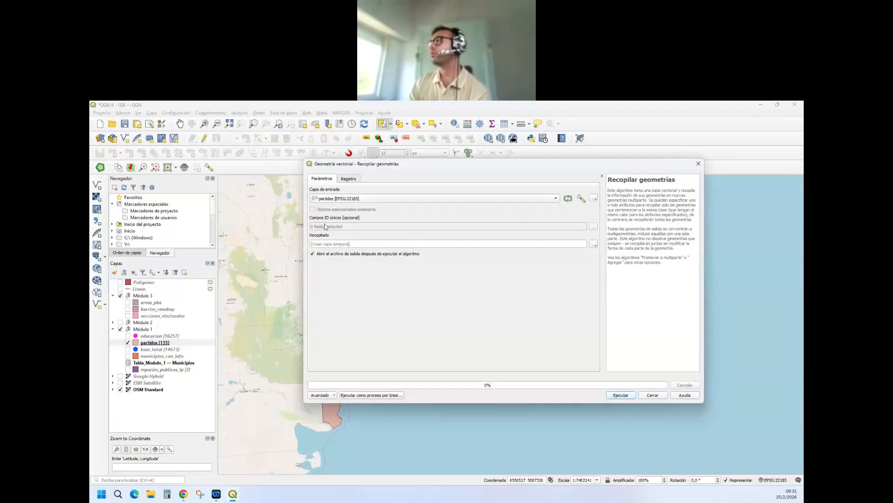
{"action": "left_click", "coordinate": [593, 227]}
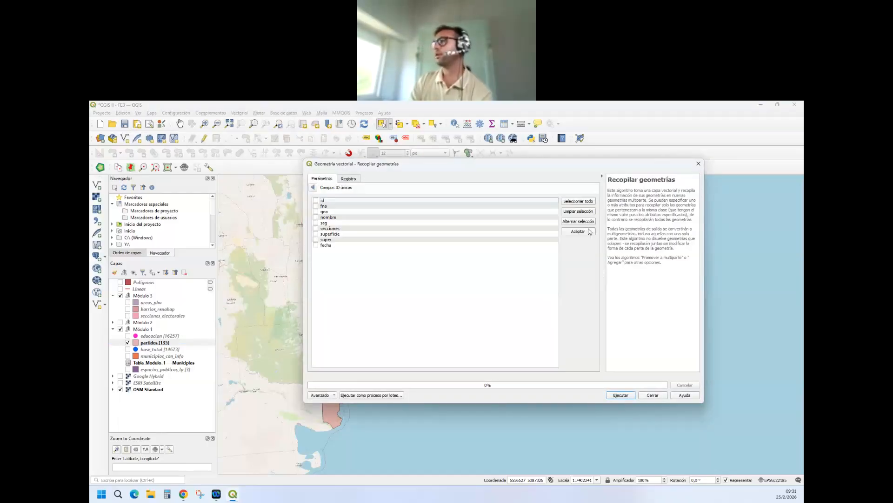
{"action": "left_click", "coordinate": [314, 188]}
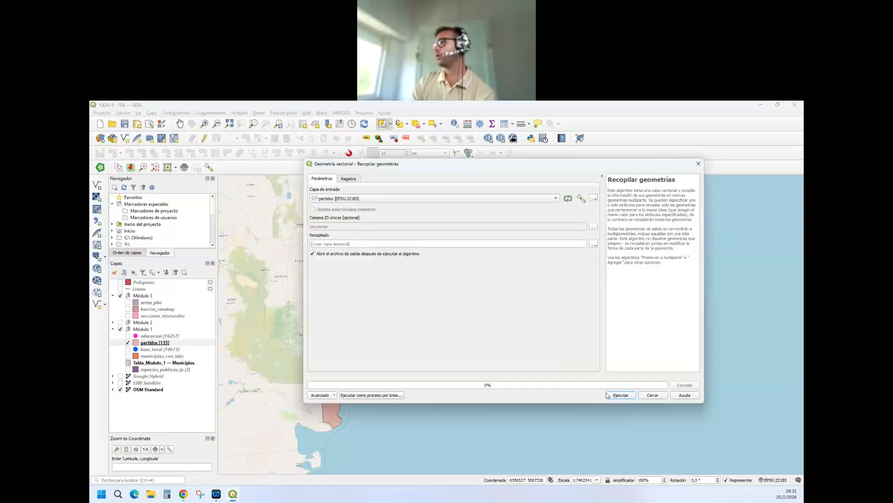
{"action": "left_click", "coordinate": [621, 396]}
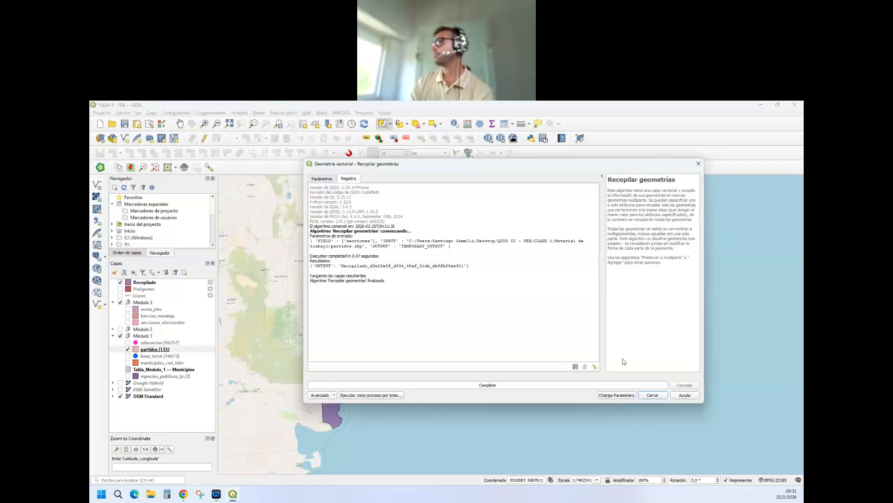
{"action": "left_click", "coordinate": [698, 163]}
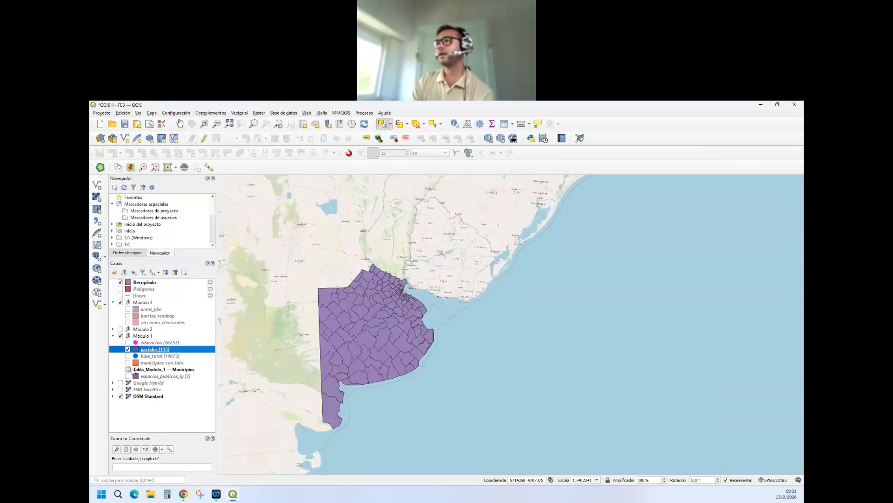
Step: Collapse and turn off the Módulo 1 and Módulo 3 groups and make Recopilado the active layer
{"action": "mouse_move", "coordinate": [152, 350]}
{"action": "left_mouse_down"}
{"action": "mouse_move", "coordinate": [166, 336]}
{"action": "mouse_move", "coordinate": [161, 353]}
{"action": "left_mouse_up"}
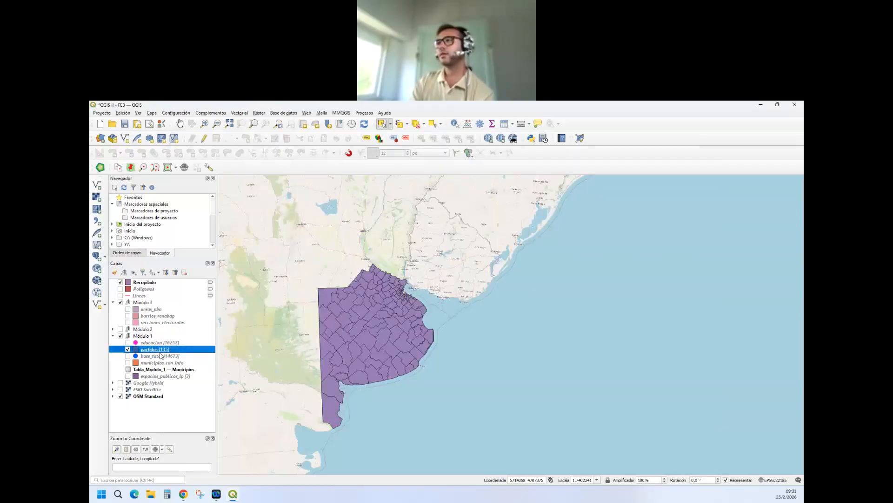
{"action": "left_click", "coordinate": [113, 335]}
{"action": "left_click", "coordinate": [113, 303]}
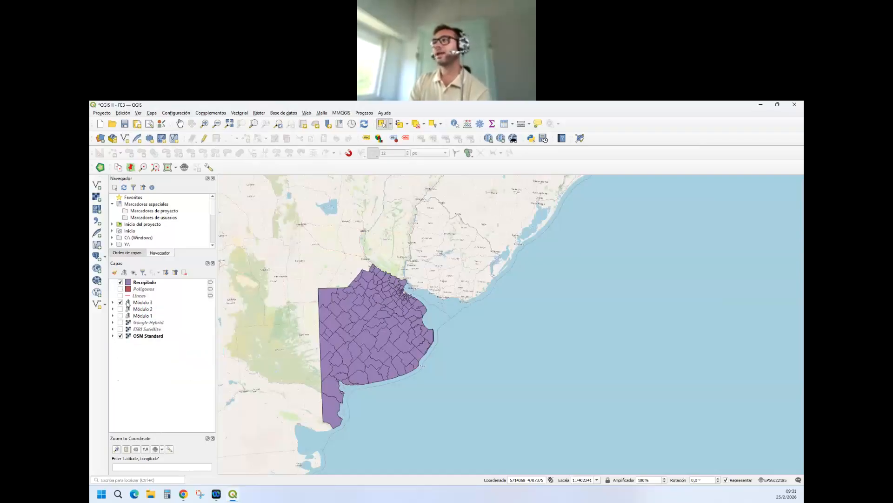
{"action": "left_click", "coordinate": [144, 283]}
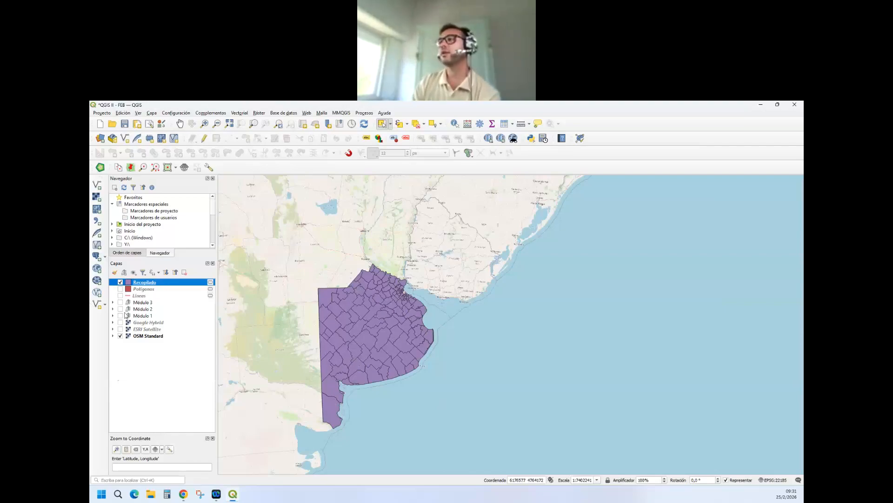
Step: Compare partidos in the Módulo 1 group with Recopilado by showing each one alone, leaving only Recopilado visible over the basemap
{"action": "left_click", "coordinate": [113, 316]}
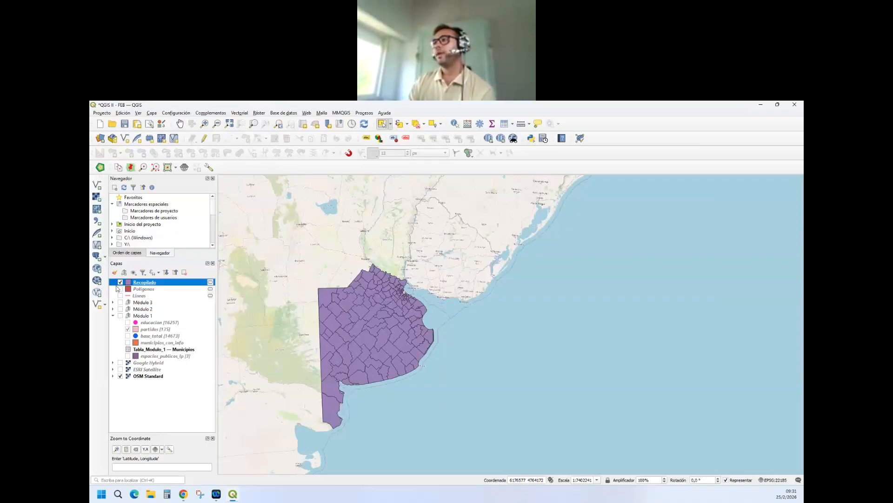
{"action": "left_click", "coordinate": [120, 283]}
{"action": "left_click", "coordinate": [120, 316]}
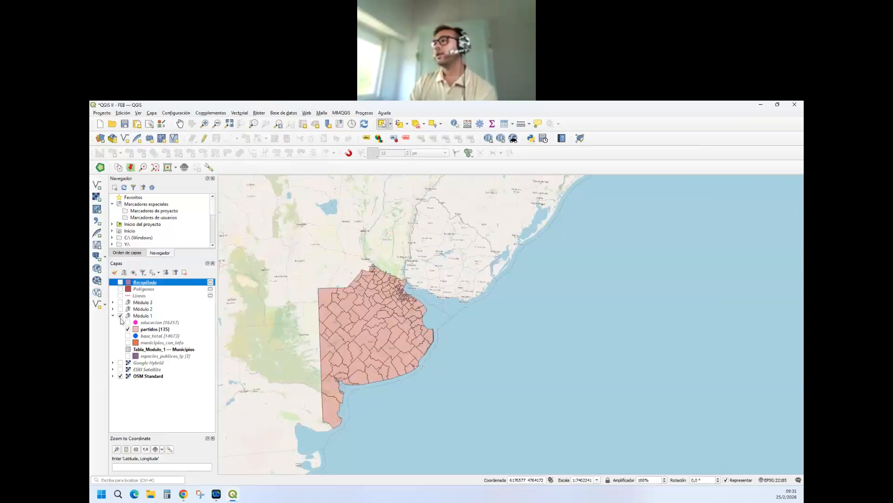
{"action": "left_click", "coordinate": [120, 315]}
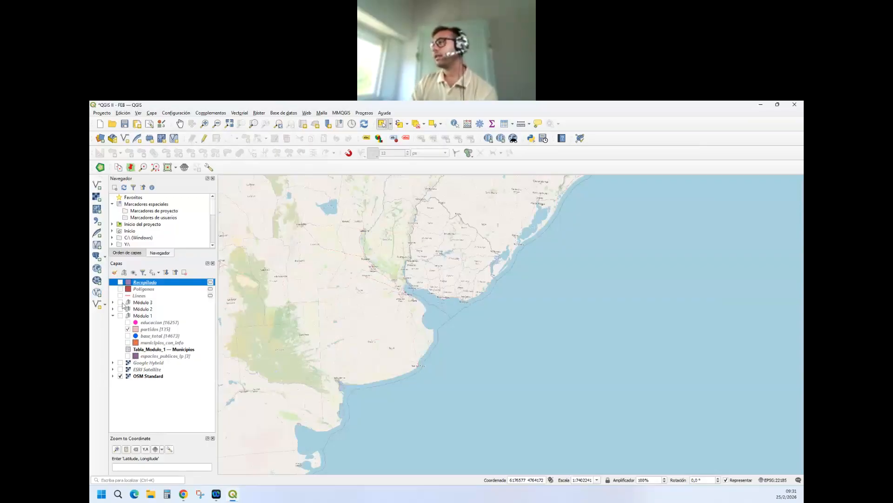
{"action": "key", "text": "space"}
Step: Select the northwestern, southwestern, southeastern and central sections of Recopilado one after another on the map to check their grouping
{"action": "left_click", "coordinate": [326, 304]}
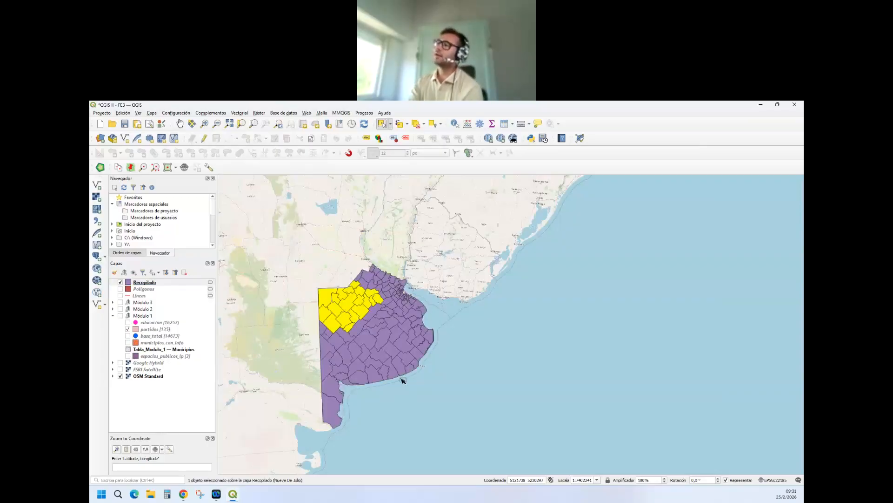
{"action": "scroll", "coordinate": [355, 345], "scroll_direction": "up", "scroll_amount": 1}
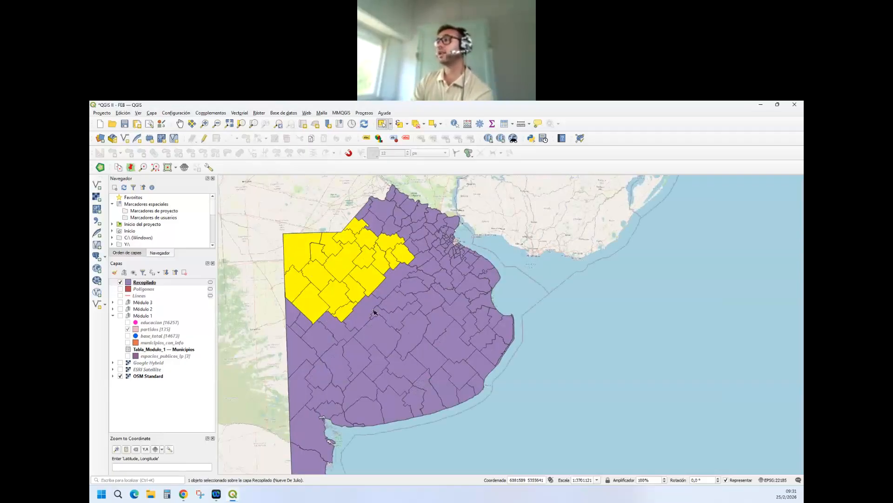
{"action": "left_click", "coordinate": [343, 357]}
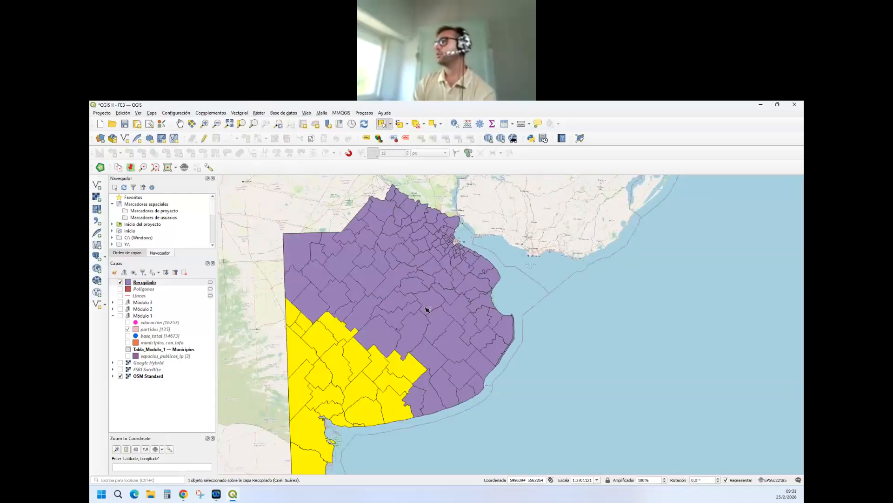
{"action": "left_click", "coordinate": [465, 356]}
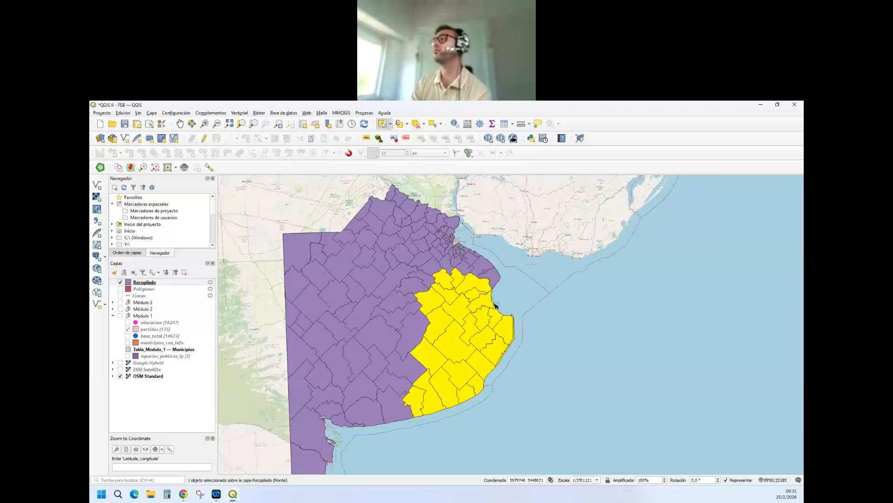
{"action": "left_click", "coordinate": [402, 284]}
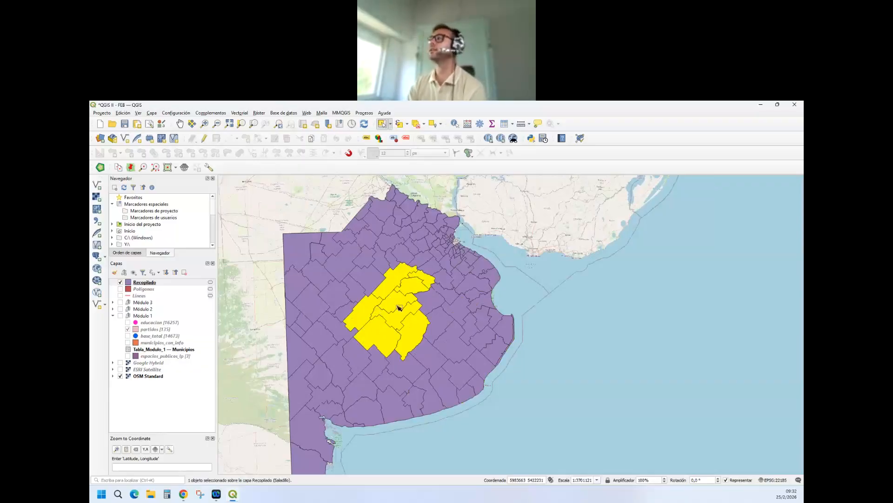
Step: Examine the secciones value of the selected central section in the Recopilado attribute table and close it
{"action": "left_click", "coordinate": [512, 124]}
{"action": "left_click", "coordinate": [515, 145]}
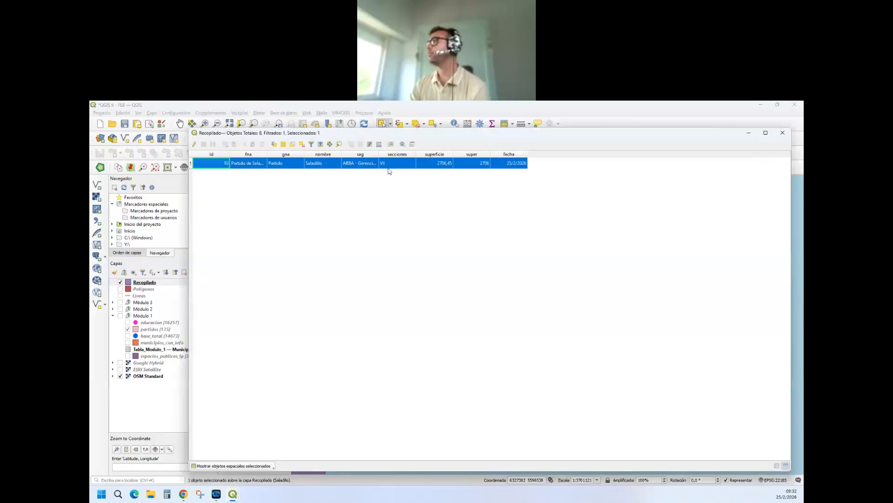
{"action": "left_click", "coordinate": [783, 133]}
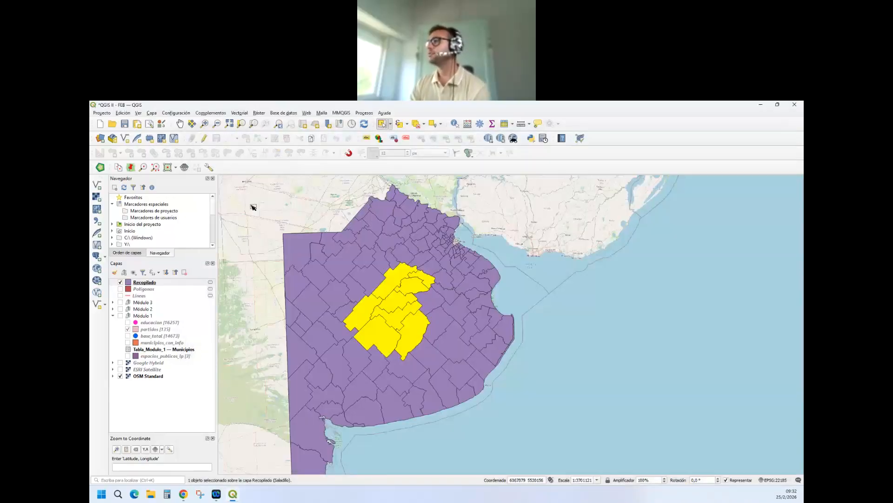
Step: Select all Recopilado features, review their attribute table sorted by secciones, and select only the southwestern section on the map
{"action": "scroll", "coordinate": [253, 207], "scroll_direction": "down", "scroll_amount": 1}
{"action": "left_click_drag", "start_coordinate": [266, 178], "coordinate": [421, 378]}
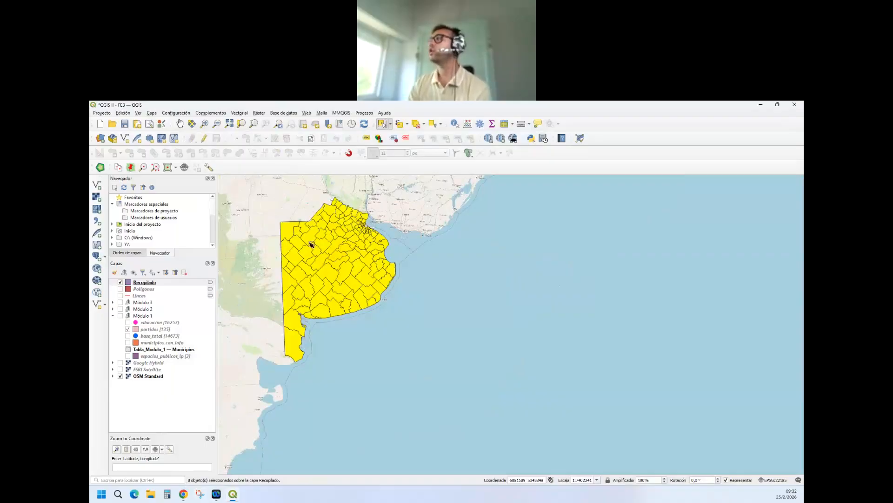
{"action": "scroll", "coordinate": [311, 244], "scroll_direction": "up", "scroll_amount": 1}
{"action": "scroll", "coordinate": [382, 245], "scroll_direction": "down", "scroll_amount": 1}
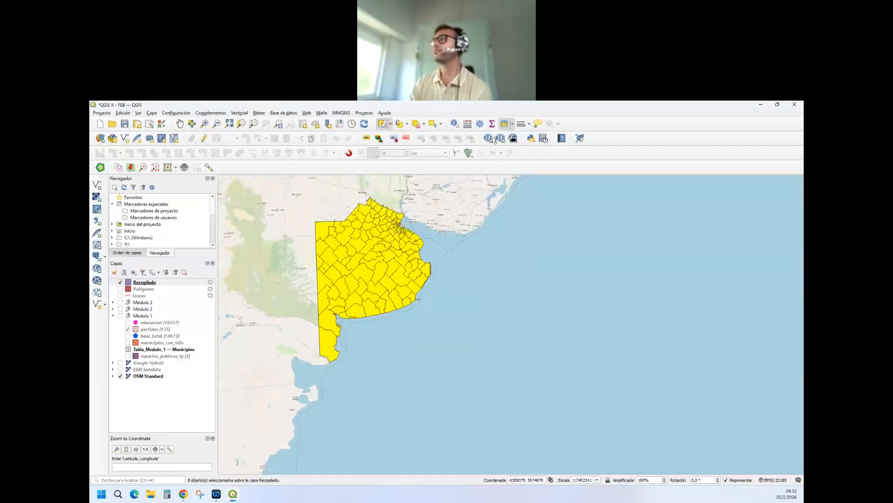
{"action": "left_click", "coordinate": [496, 139]}
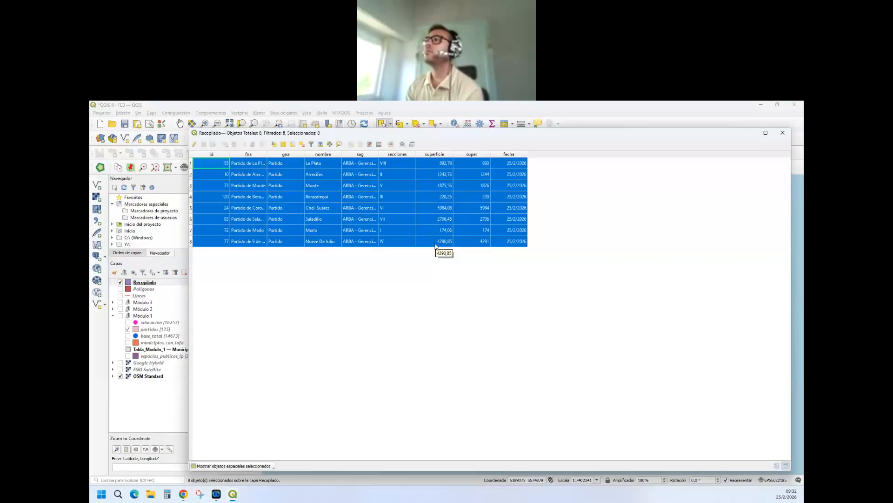
{"action": "left_click", "coordinate": [395, 157]}
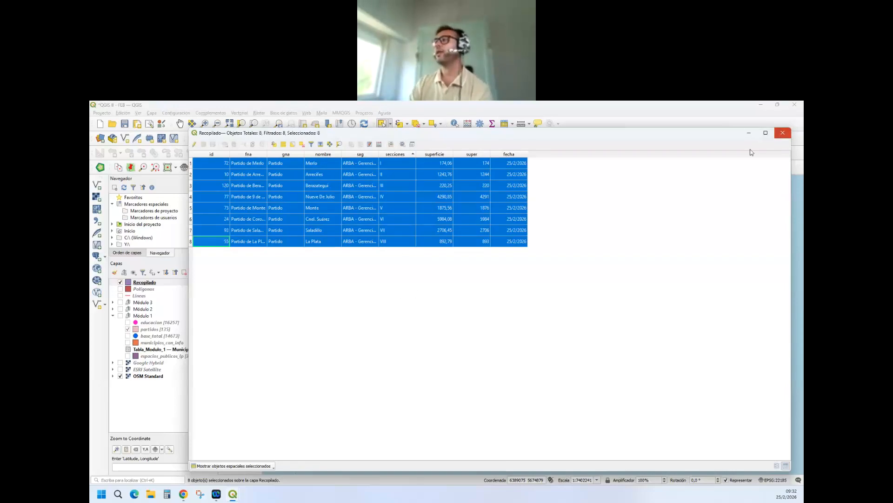
{"action": "left_click", "coordinate": [783, 133]}
{"action": "left_click", "coordinate": [381, 305]}
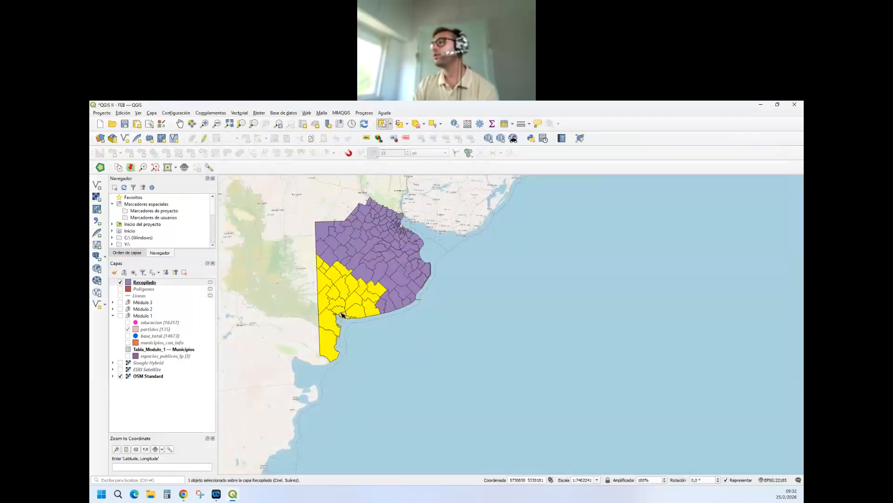
{"action": "scroll", "coordinate": [402, 267], "scroll_direction": "up", "scroll_amount": 1}
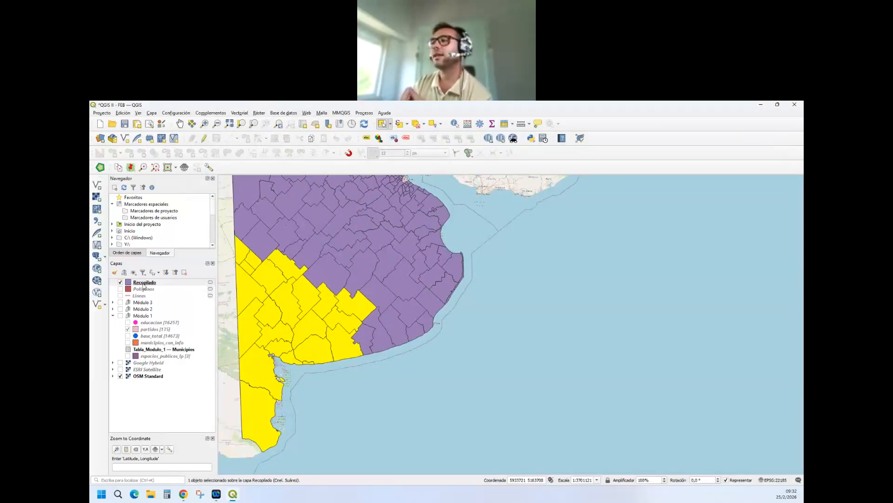
Step: Set the Recopilado symbology to Categorizado by the secciones field with random colors and classify its values
{"action": "right_click", "coordinate": [143, 283]}
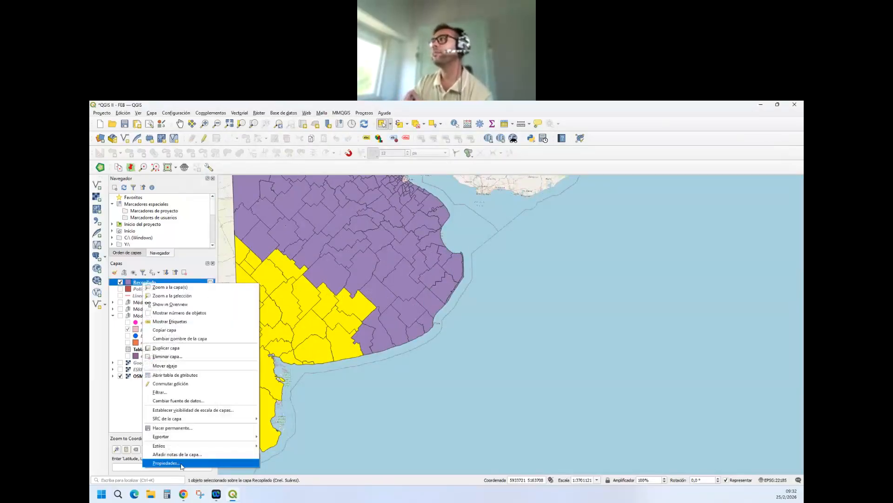
{"action": "left_click", "coordinate": [166, 463]}
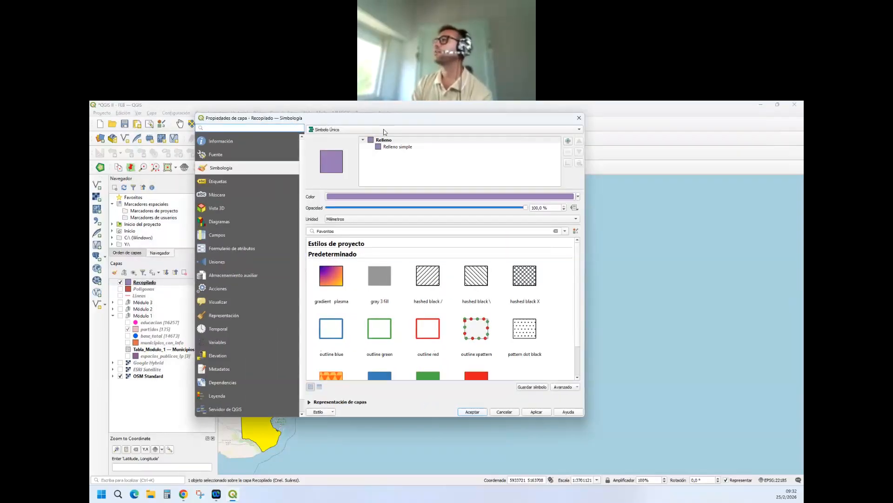
{"action": "left_click", "coordinate": [384, 130]}
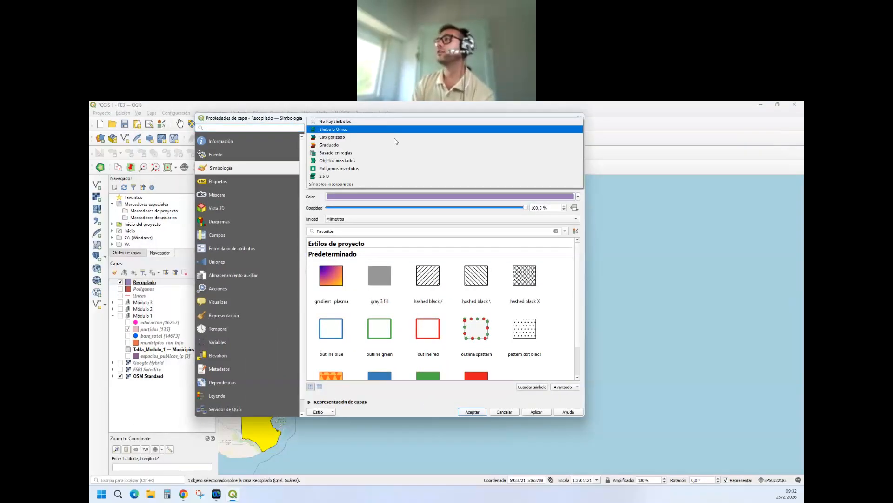
{"action": "left_click", "coordinate": [394, 137]}
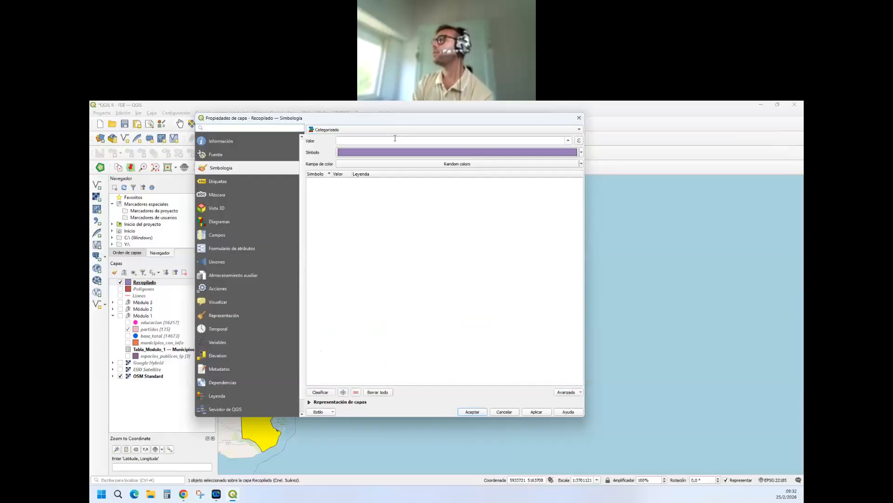
{"action": "left_click", "coordinate": [568, 141]}
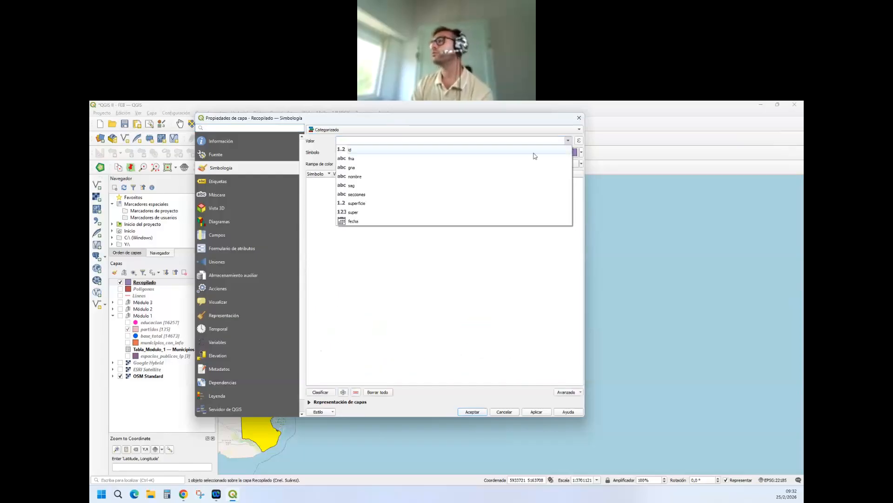
{"action": "left_click", "coordinate": [460, 195]}
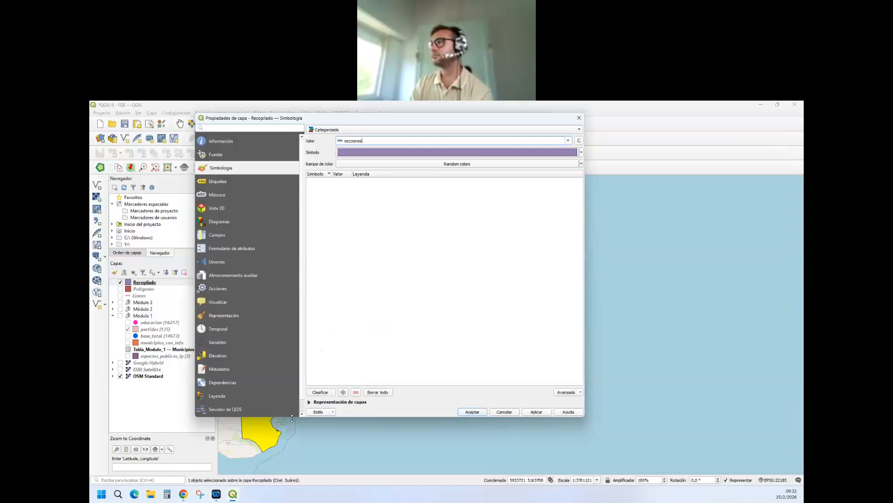
{"action": "left_click", "coordinate": [320, 392]}
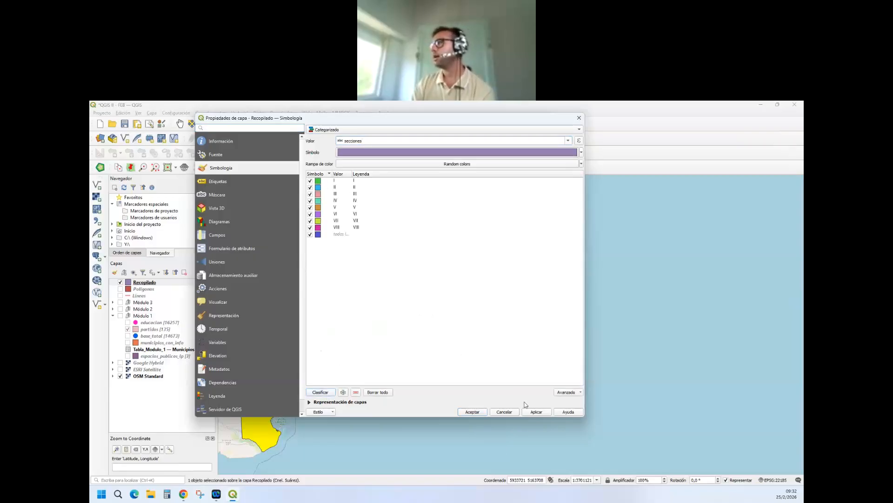
Step: Reduce the opacity of the category symbols, apply the style to Recopilado and view the colored sections on the map
{"action": "left_click", "coordinate": [560, 154]}
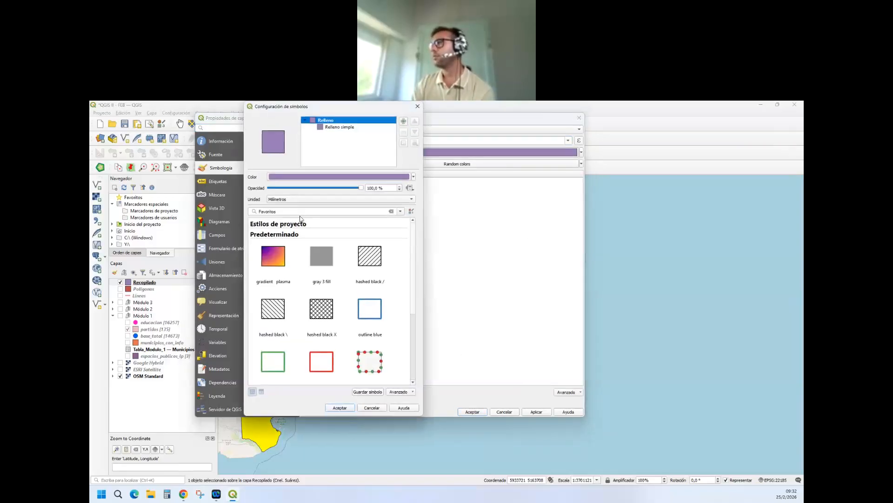
{"action": "left_click", "coordinate": [373, 188]}
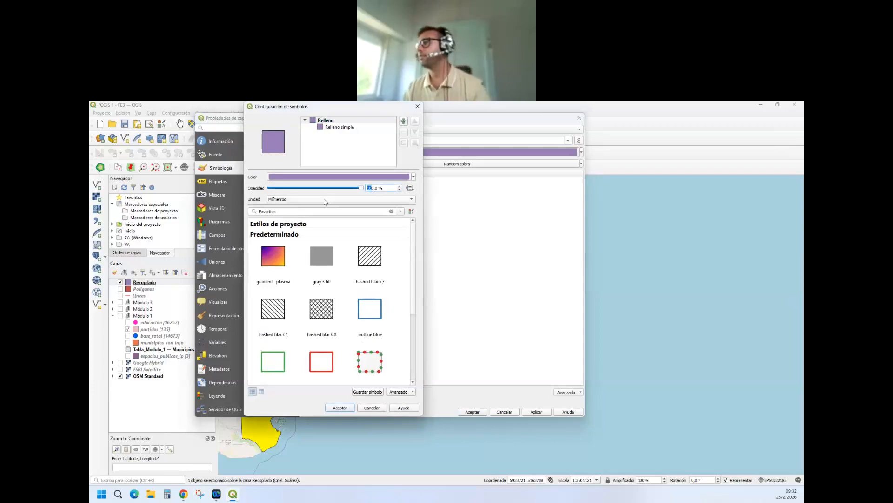
{"action": "type", "text": "6"}
{"action": "left_click", "coordinate": [344, 410]}
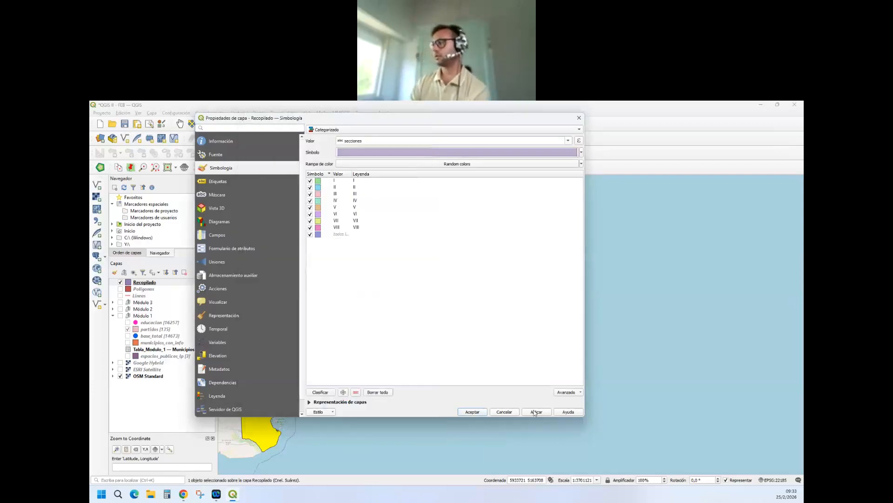
{"action": "left_click", "coordinate": [473, 411]}
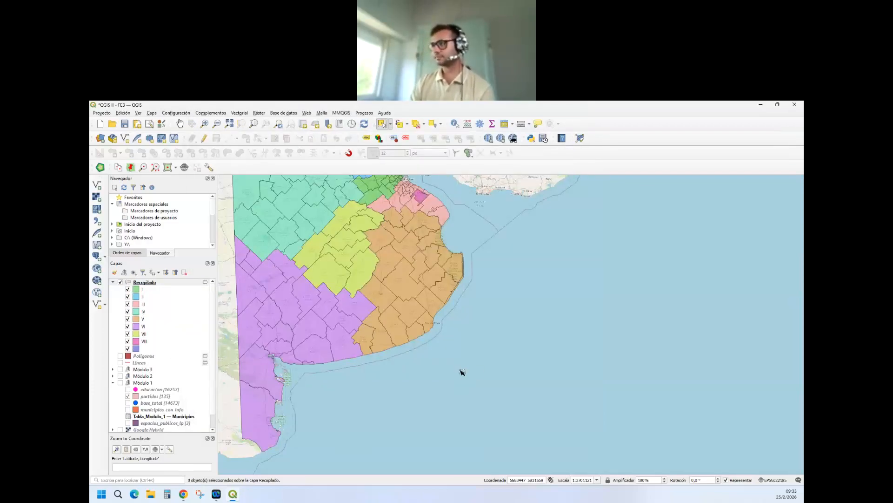
{"action": "scroll", "coordinate": [343, 367], "scroll_direction": "down", "scroll_amount": 1}
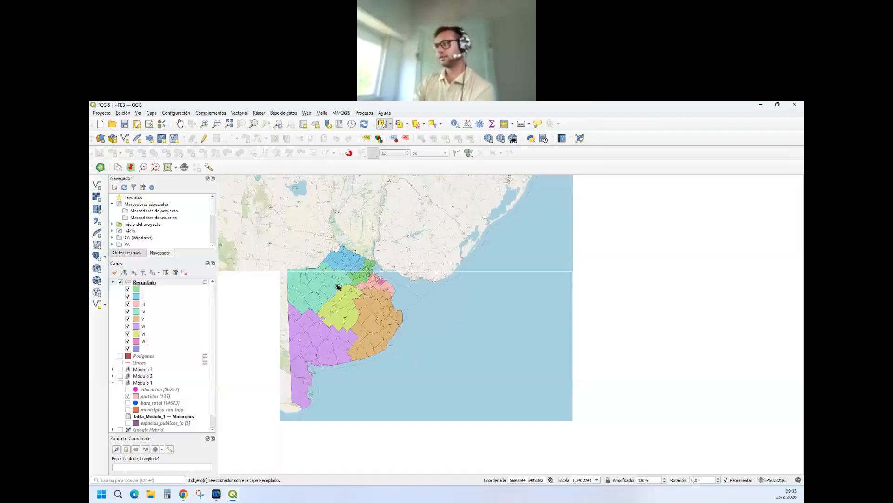
{"action": "scroll", "coordinate": [348, 294], "scroll_direction": "up", "scroll_amount": 1}
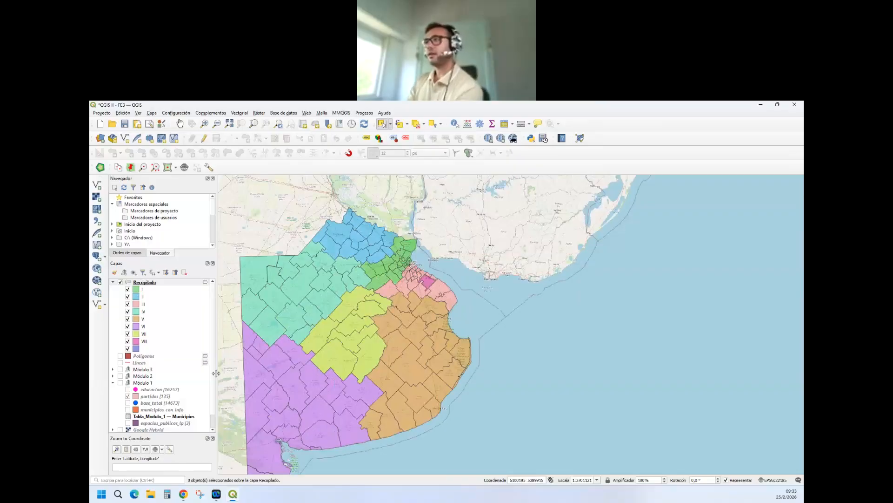
Step: Check section IV of the Recopilado layer by selecting its feature on the map, and clear the selection
{"action": "left_click", "coordinate": [143, 291]}
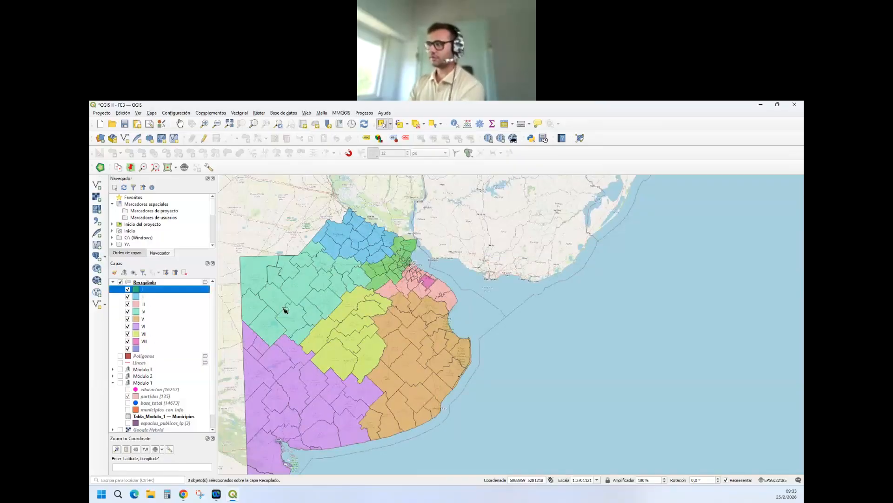
{"action": "left_click", "coordinate": [286, 289]}
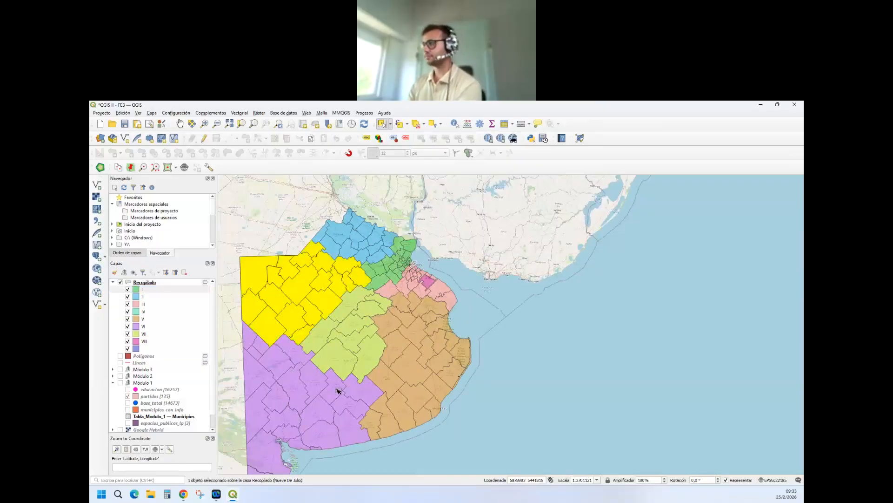
{"action": "left_click", "coordinate": [532, 313]}
Step: Inspect section VII up close, select its feature in the Recopilado layer, and clear the selection
{"action": "scroll", "coordinate": [324, 374], "scroll_direction": "up", "scroll_amount": 1}
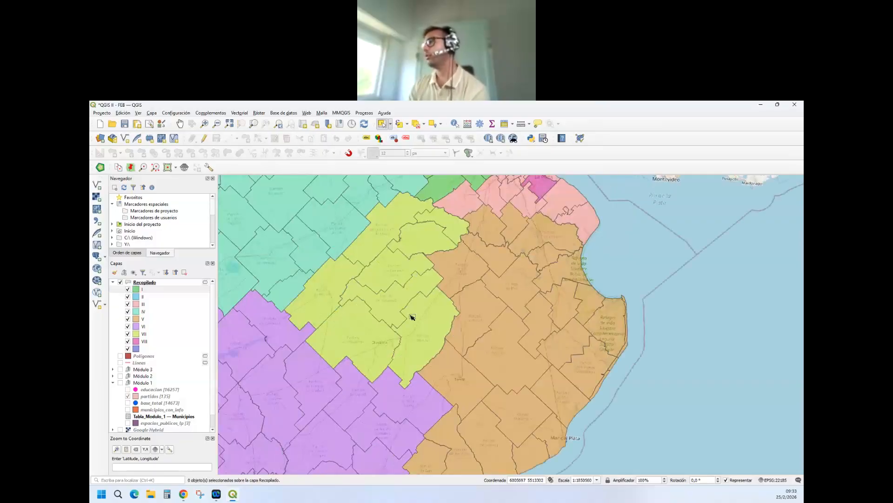
{"action": "scroll", "coordinate": [409, 257], "scroll_direction": "up", "scroll_amount": 1}
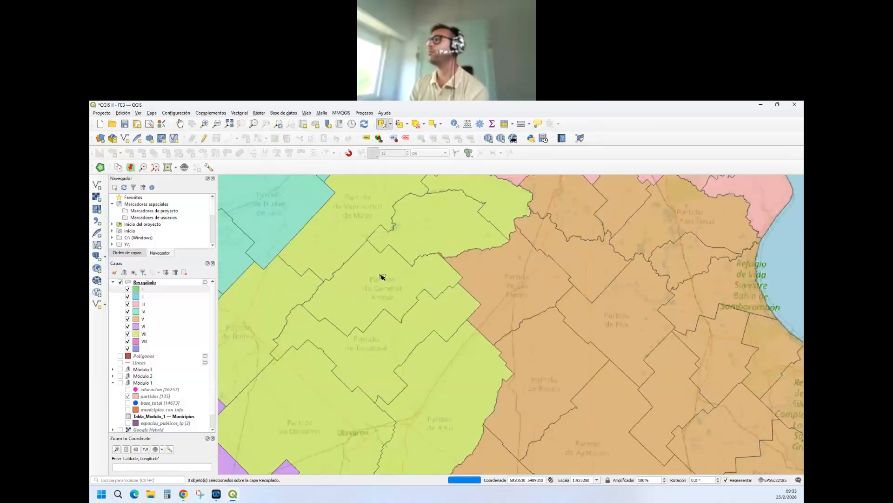
{"action": "scroll", "coordinate": [382, 277], "scroll_direction": "down", "scroll_amount": 1}
{"action": "left_click", "coordinate": [375, 245]}
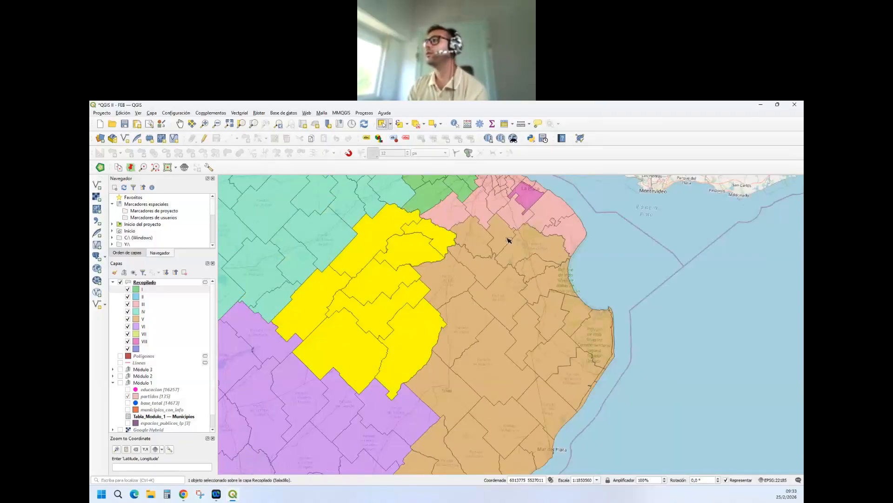
{"action": "left_click", "coordinate": [643, 227]}
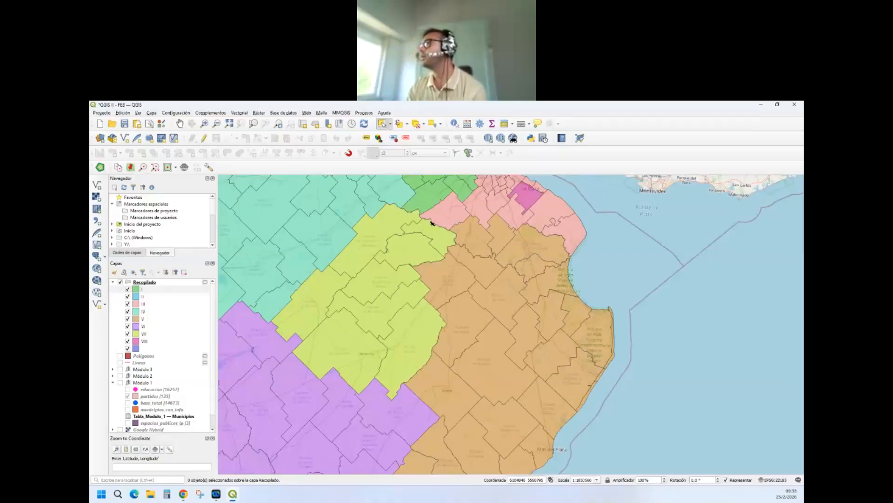
Step: Examine the northern part of section VII, highlight the whole section within the province, and deselect it
{"action": "scroll", "coordinate": [431, 224], "scroll_direction": "up", "scroll_amount": 1}
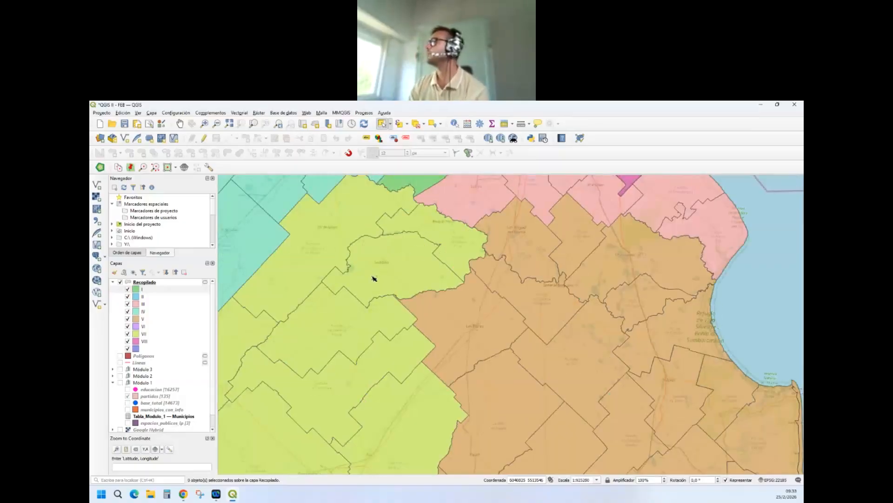
{"action": "scroll", "coordinate": [457, 235], "scroll_direction": "down", "scroll_amount": 1}
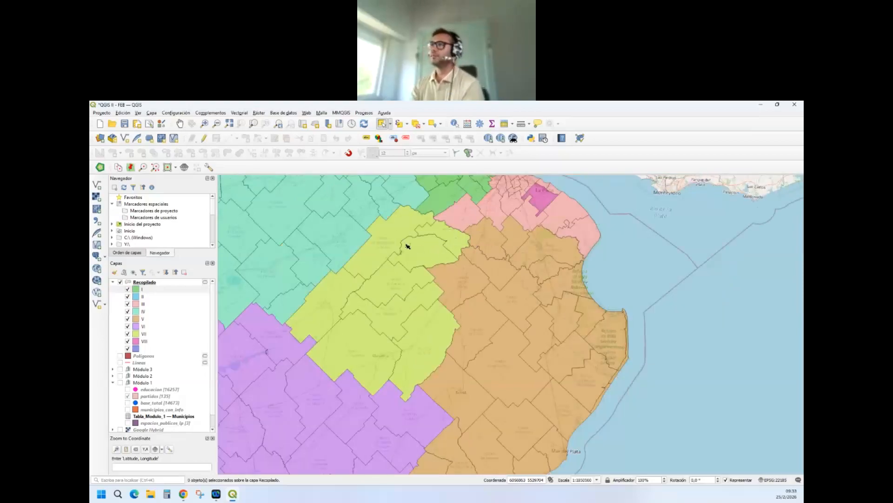
{"action": "scroll", "coordinate": [409, 249], "scroll_direction": "down", "scroll_amount": 1}
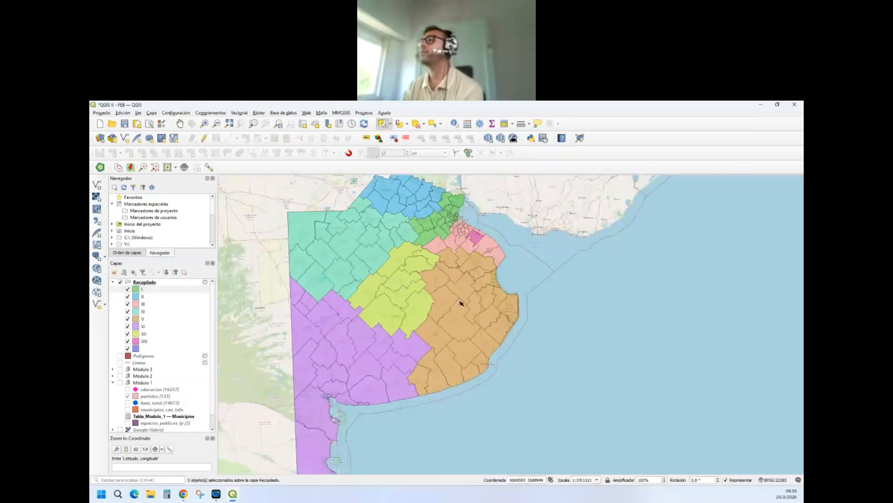
{"action": "left_click", "coordinate": [384, 288]}
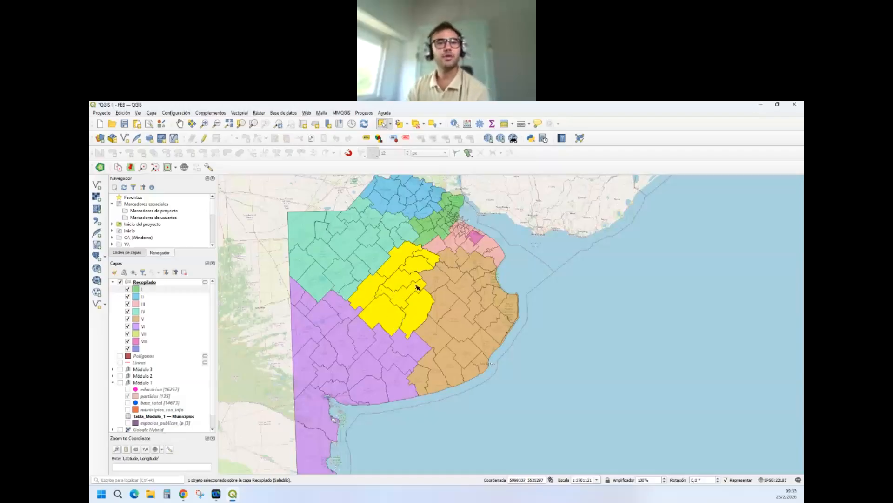
{"action": "left_click", "coordinate": [548, 259]}
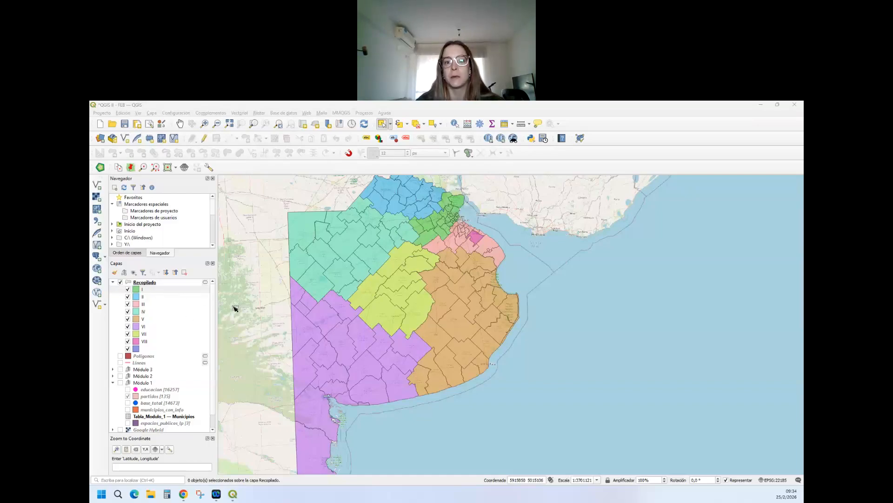
Step: Highlight sections IV, V, VI, VII, II, I, III and VIII one after another on the map
{"action": "left_click", "coordinate": [350, 249]}
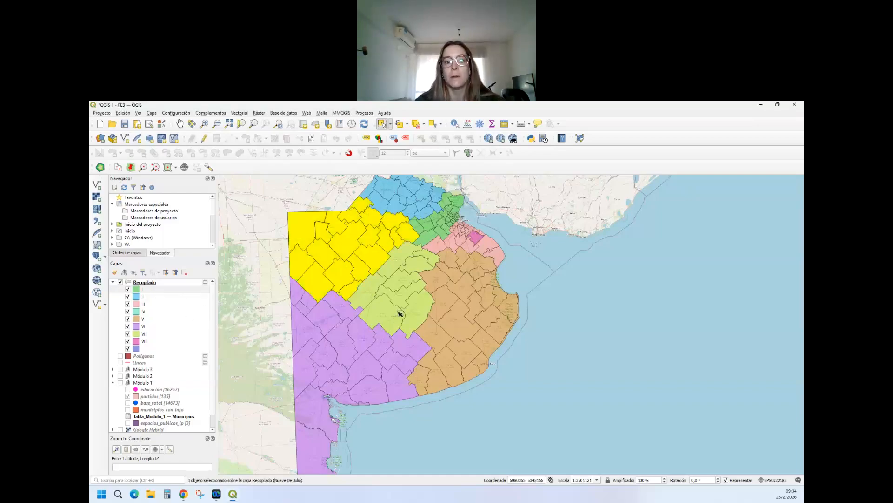
{"action": "left_click", "coordinate": [458, 309]}
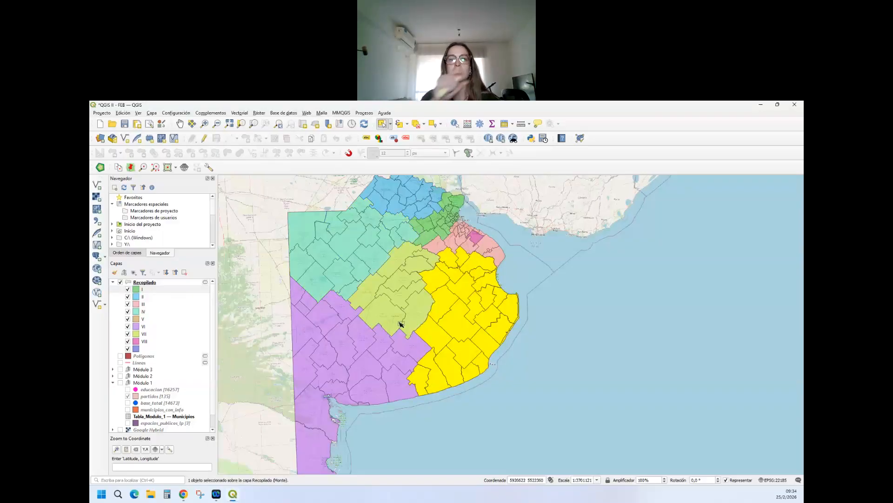
{"action": "left_click", "coordinate": [367, 358]}
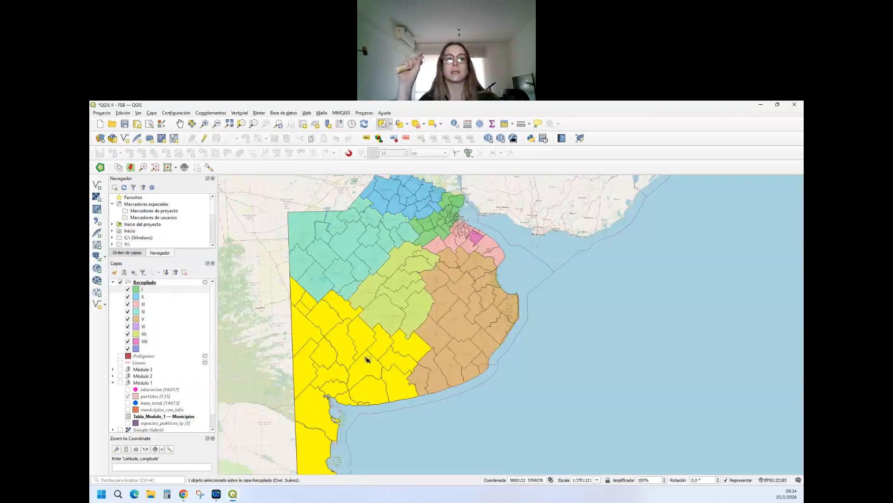
{"action": "left_click", "coordinate": [405, 288]}
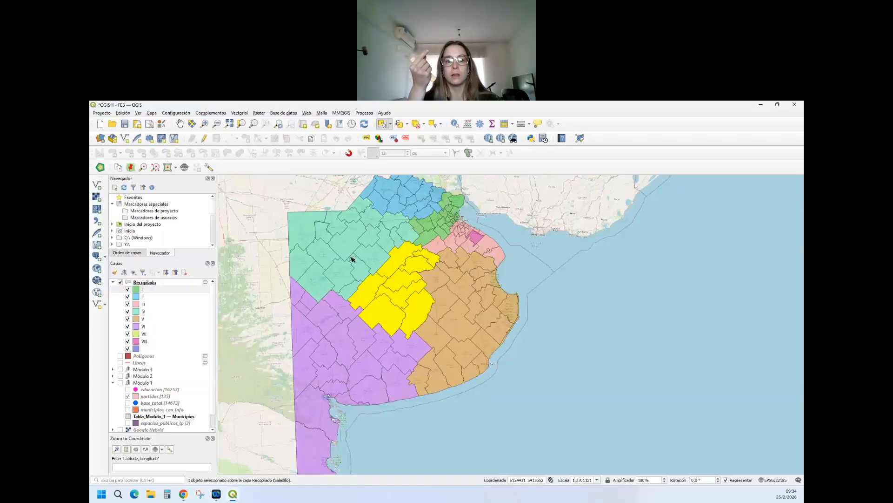
{"action": "left_click", "coordinate": [411, 217]}
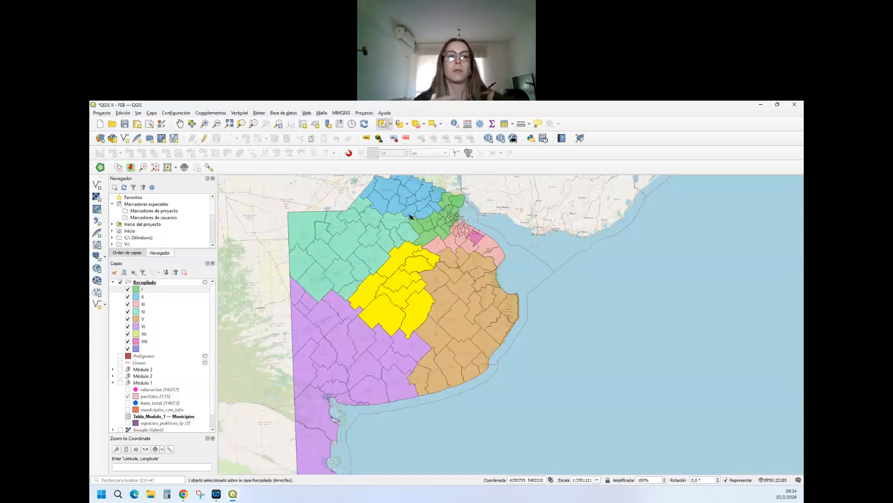
{"action": "left_click", "coordinate": [457, 225]}
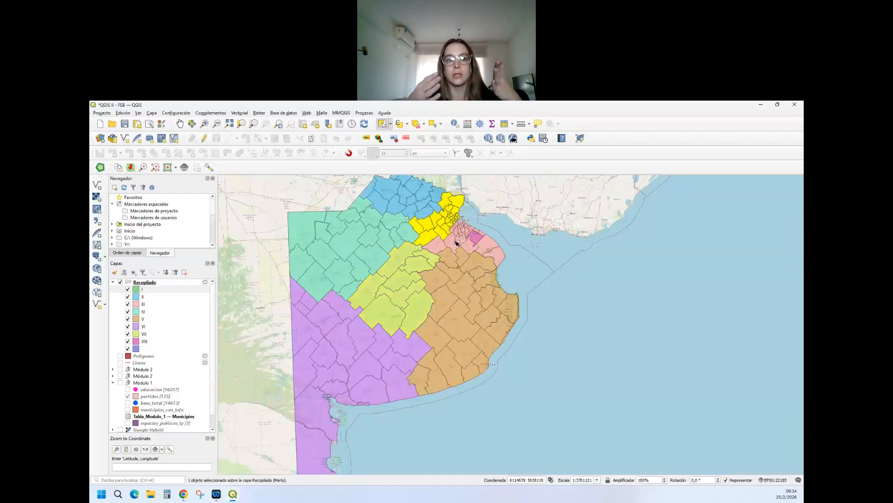
{"action": "left_click", "coordinate": [456, 242]}
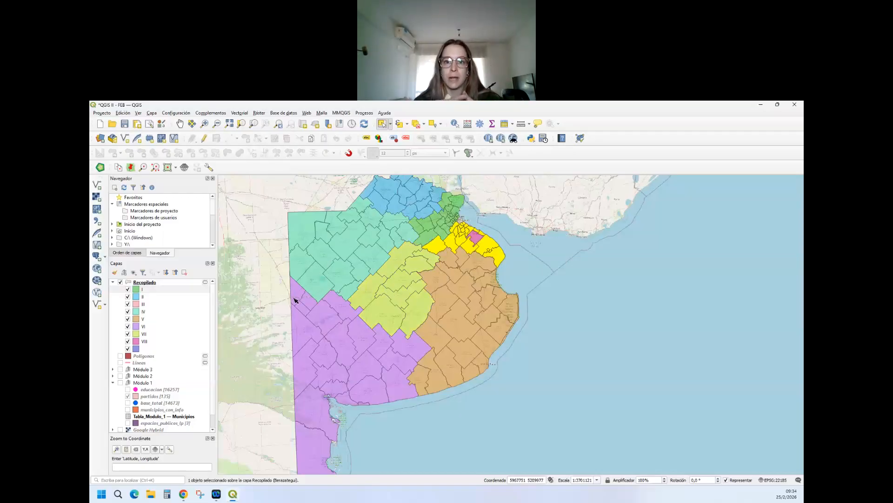
{"action": "left_click", "coordinate": [476, 238]}
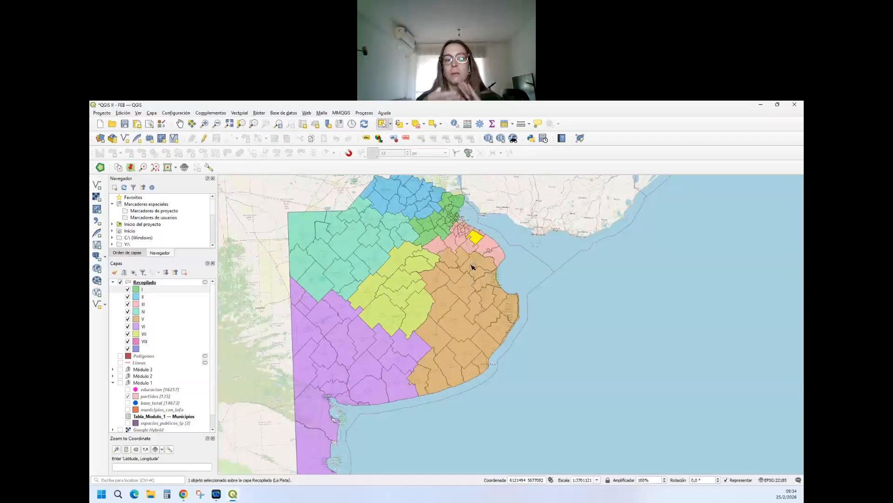
Step: Compare sections VII, IV, VI, VII and V by selecting each in turn, and clear the selection
{"action": "left_click", "coordinate": [420, 307]}
{"action": "left_click", "coordinate": [333, 260]}
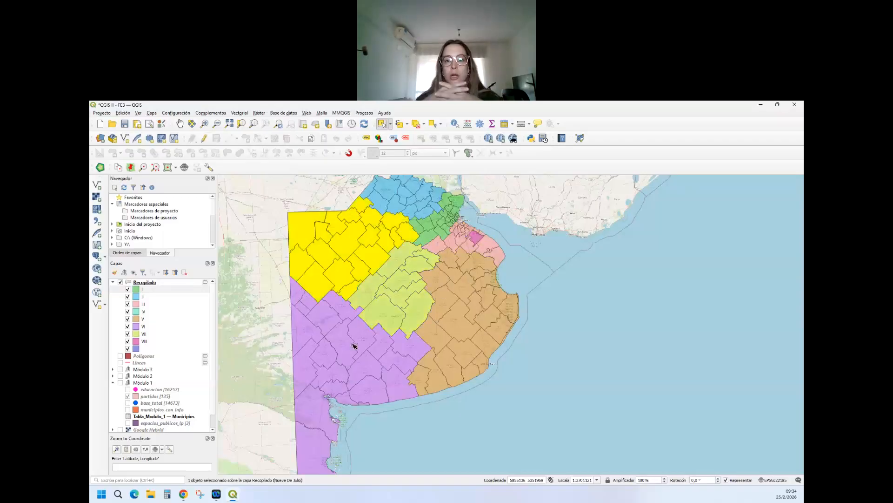
{"action": "left_click", "coordinate": [324, 341]}
{"action": "left_click", "coordinate": [413, 300]}
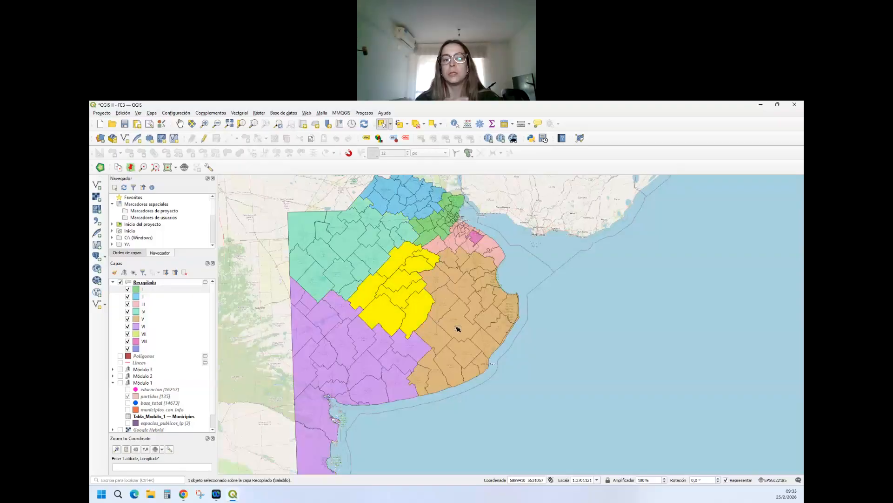
{"action": "left_click", "coordinate": [424, 322]}
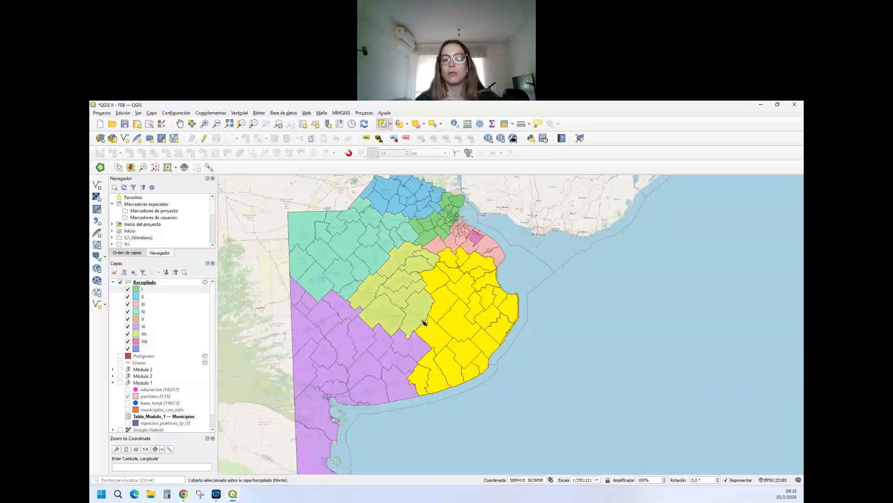
{"action": "left_click", "coordinate": [602, 271]}
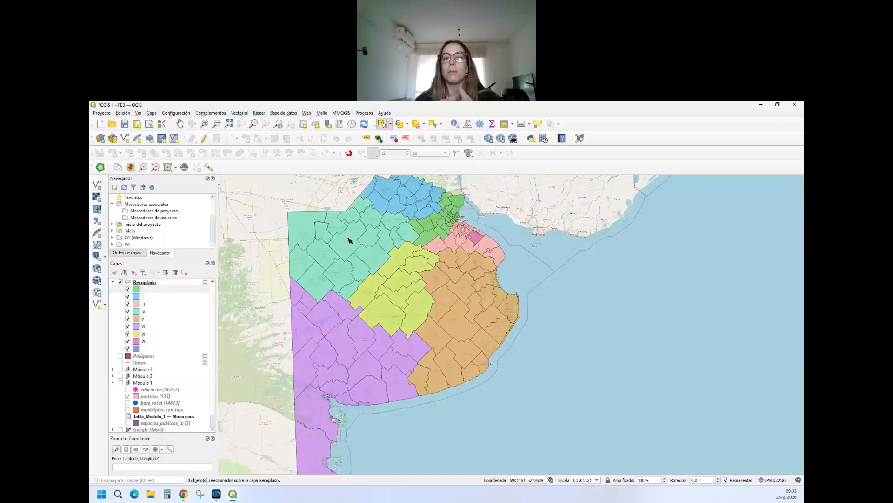
Step: Highlight sections II, VI, VII and V in turn on the province map, and clear the selection
{"action": "left_click", "coordinate": [394, 200]}
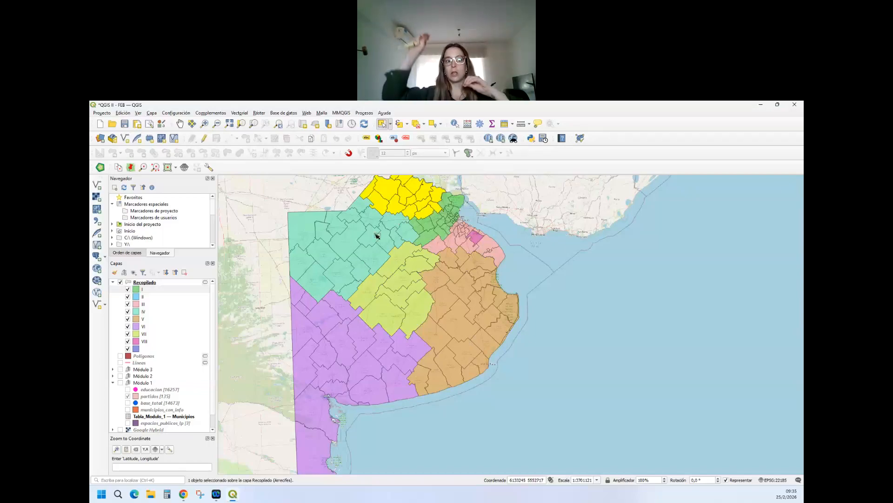
{"action": "left_click", "coordinate": [325, 356]}
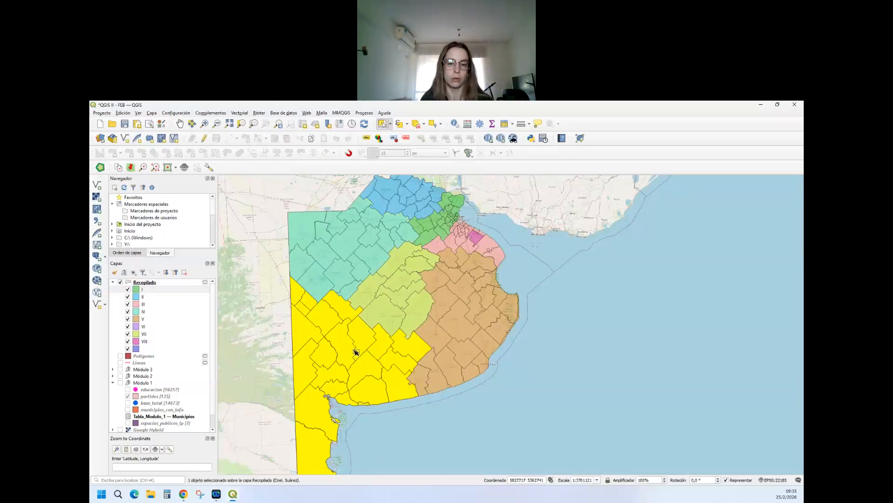
{"action": "left_click", "coordinate": [406, 312]}
{"action": "left_click", "coordinate": [425, 319]}
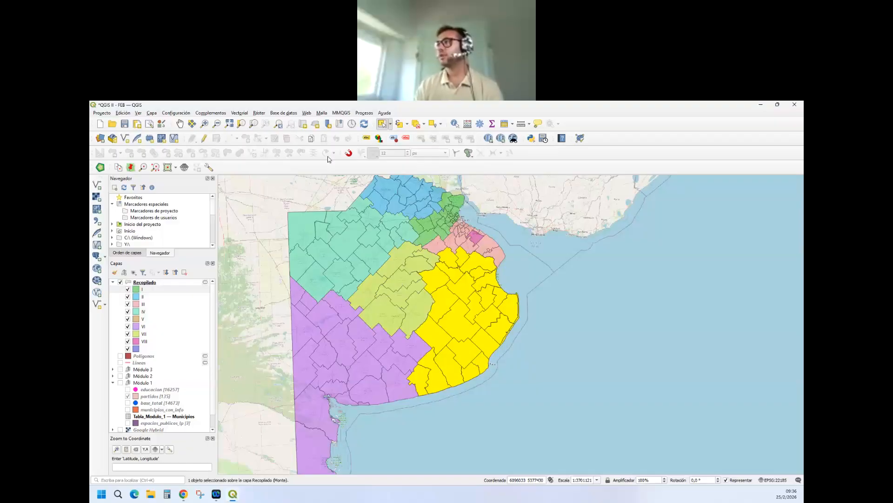
{"action": "left_click", "coordinate": [328, 196]}
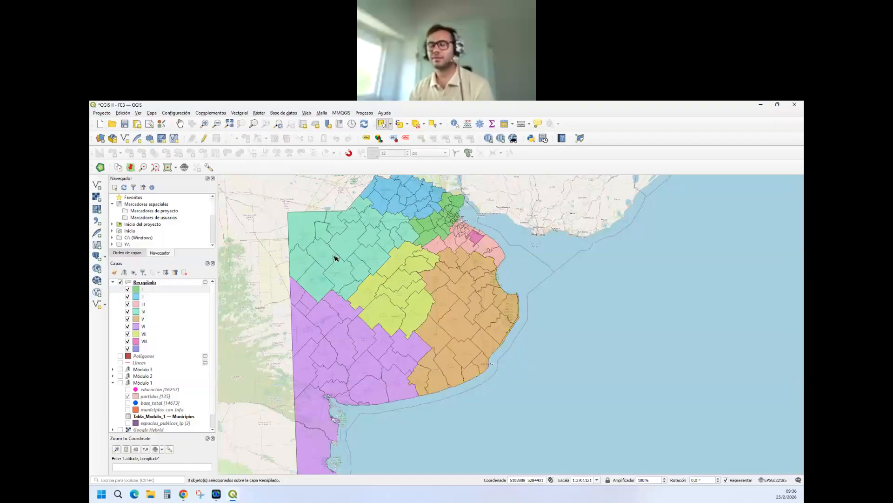
Step: Select sections IV, VII and V one at a time to compare their extents, and clear the selection
{"action": "left_click", "coordinate": [353, 241]}
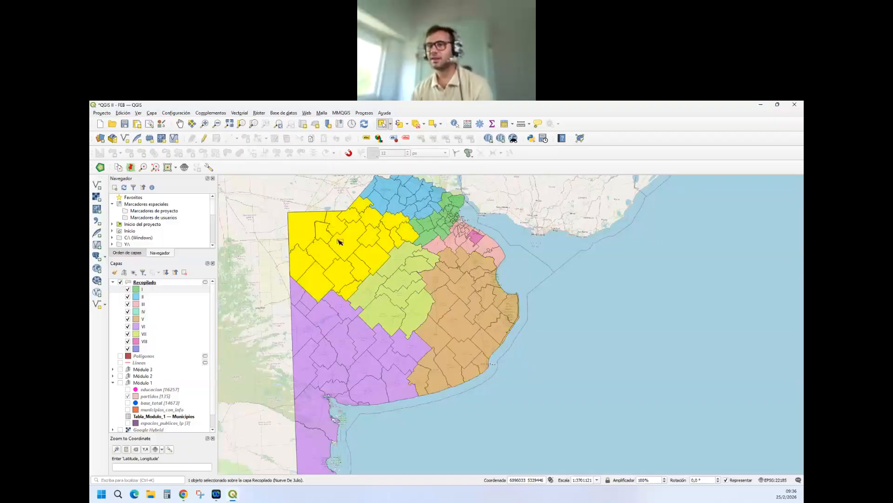
{"action": "left_click", "coordinate": [397, 278]}
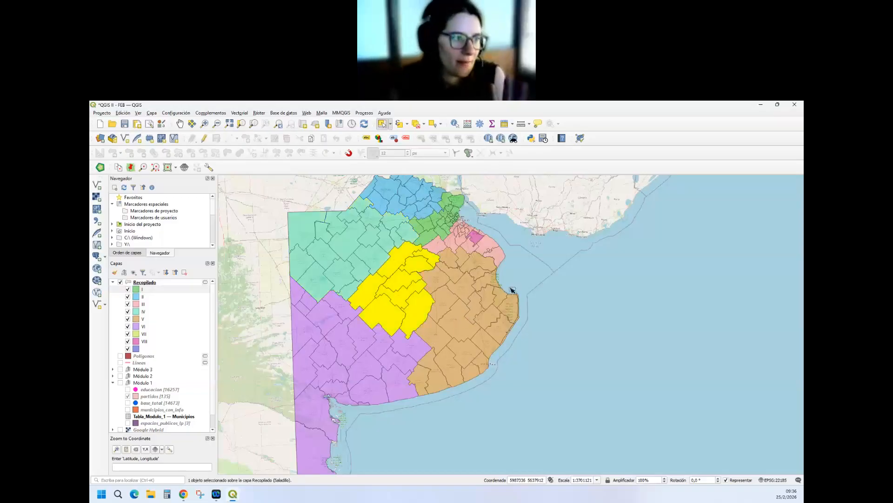
{"action": "left_click", "coordinate": [484, 311]}
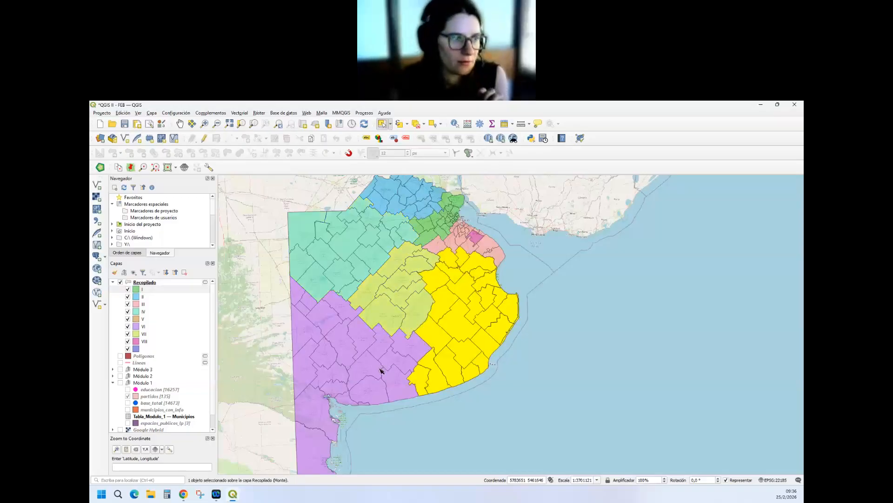
{"action": "left_click", "coordinate": [583, 259]}
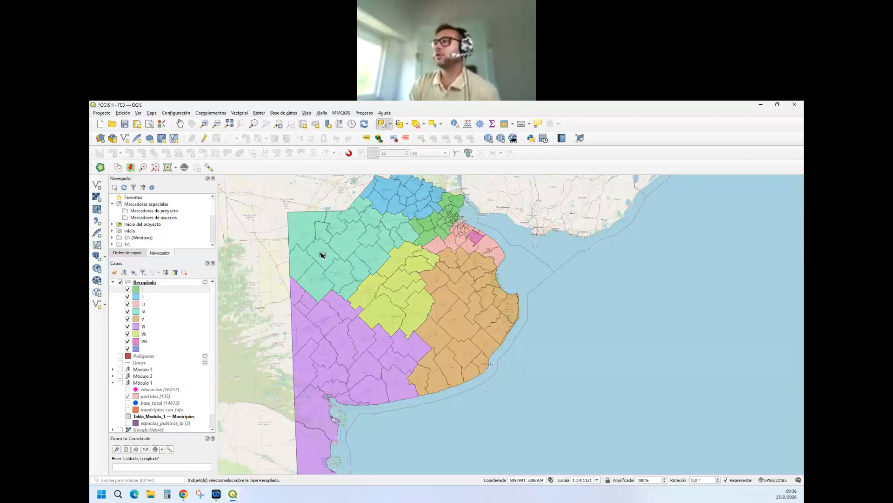
Step: Highlight sections II, IV and VI in turn, and view the selected section VI within the whole province
{"action": "left_click", "coordinate": [399, 218]}
{"action": "left_click", "coordinate": [403, 199]}
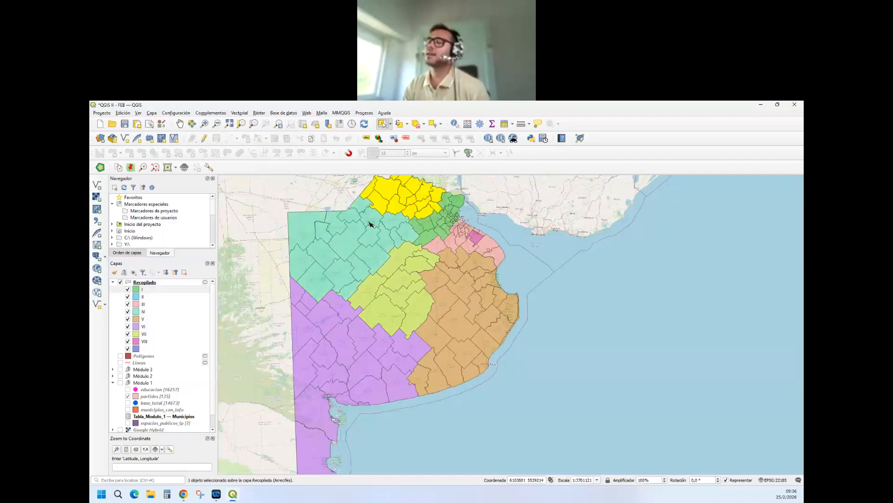
{"action": "left_click", "coordinate": [359, 246]}
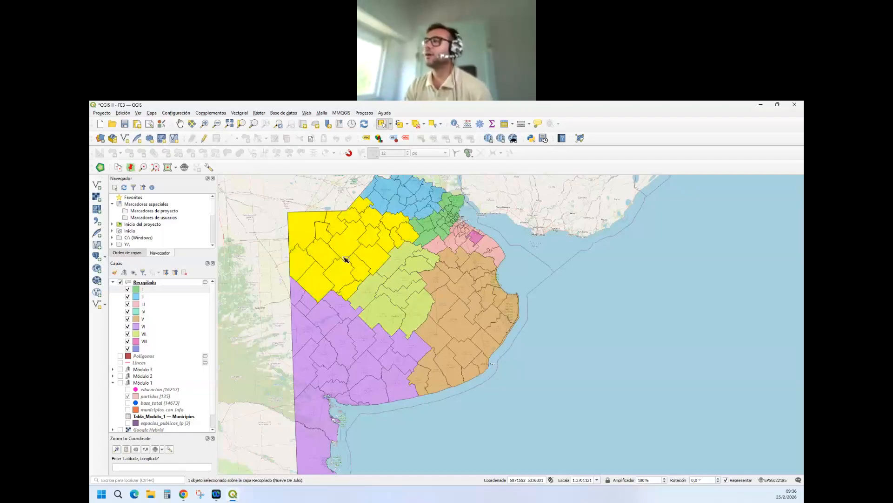
{"action": "left_click", "coordinate": [322, 353]}
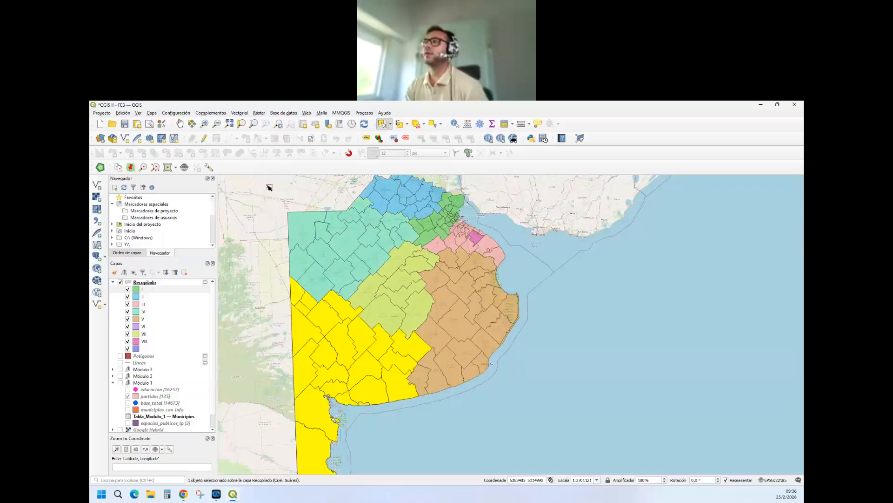
{"action": "scroll", "coordinate": [264, 199], "scroll_direction": "down", "scroll_amount": 1}
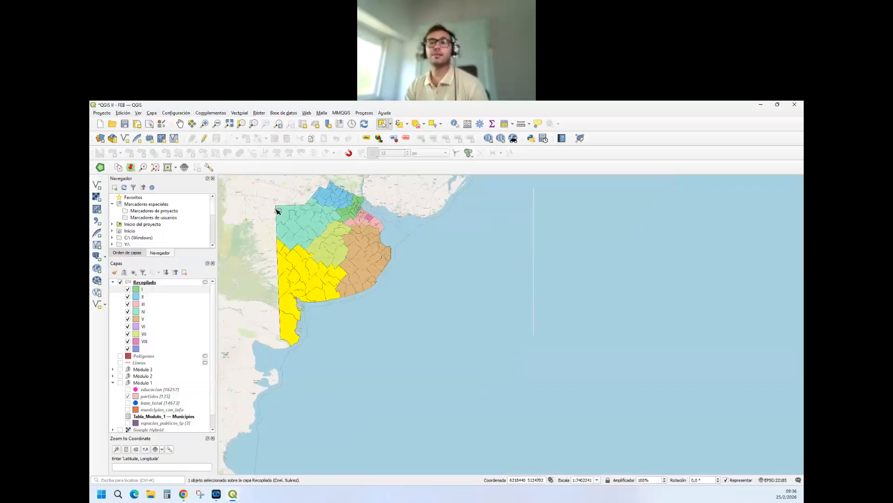
Step: Select section II and section I in turn on the Recopilado map, viewing section I against the whole province
{"action": "scroll", "coordinate": [272, 222], "scroll_direction": "up", "scroll_amount": 1}
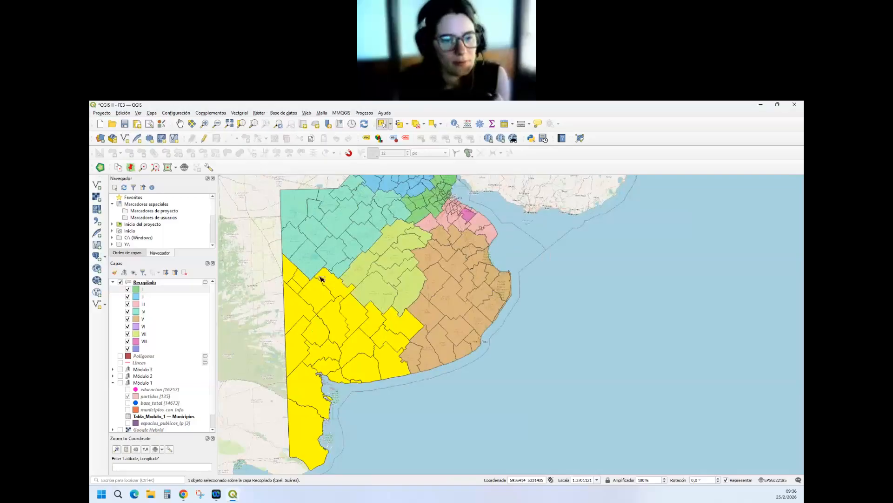
{"action": "scroll", "coordinate": [411, 285], "scroll_direction": "down", "scroll_amount": 1}
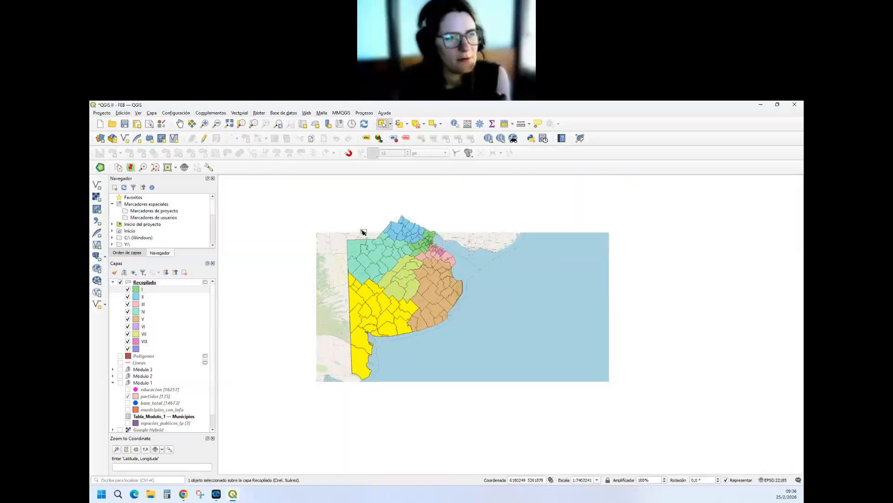
{"action": "scroll", "coordinate": [360, 228], "scroll_direction": "up", "scroll_amount": 1}
{"action": "left_click", "coordinate": [442, 211]}
{"action": "left_click", "coordinate": [493, 264]}
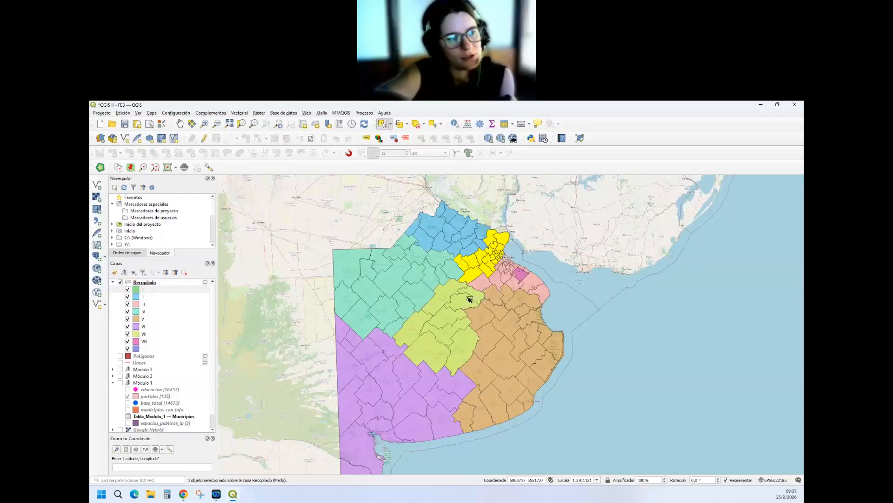
{"action": "scroll", "coordinate": [369, 211], "scroll_direction": "down", "scroll_amount": 1}
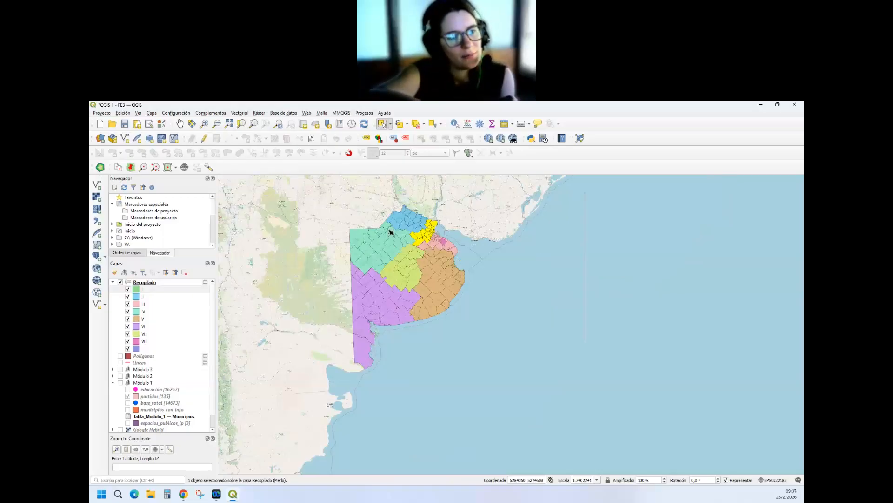
{"action": "scroll", "coordinate": [390, 231], "scroll_direction": "up", "scroll_amount": 1}
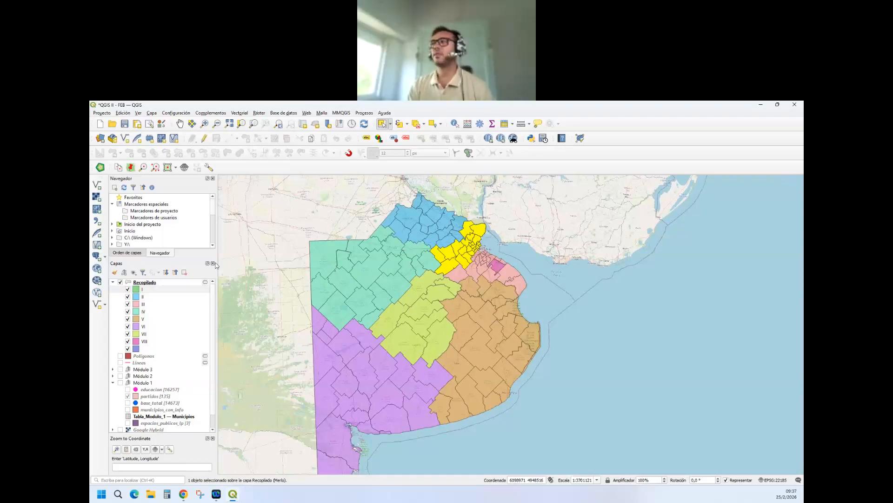
Step: Widen the layer list beside the map, select section IV, and collapse the Recopilado layer's category legend
{"action": "left_click_drag", "start_coordinate": [217, 273], "coordinate": [236, 273]}
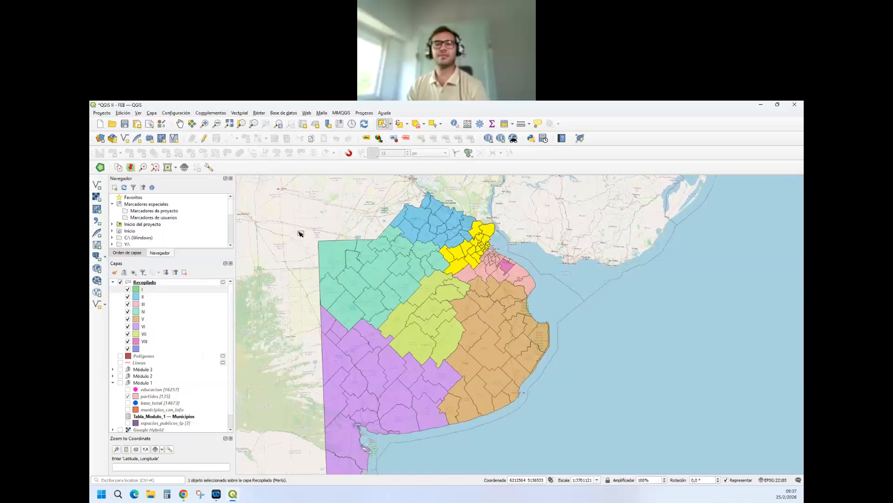
{"action": "scroll", "coordinate": [300, 233], "scroll_direction": "down", "scroll_amount": 1}
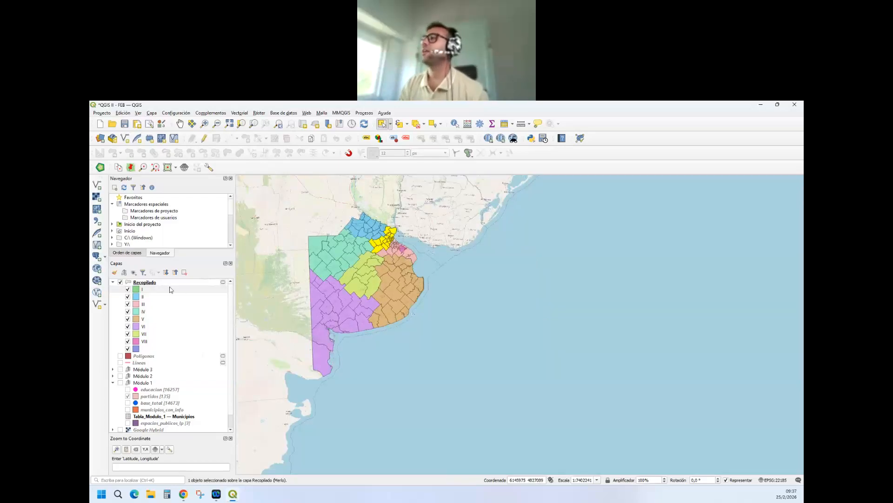
{"action": "left_click", "coordinate": [366, 255]}
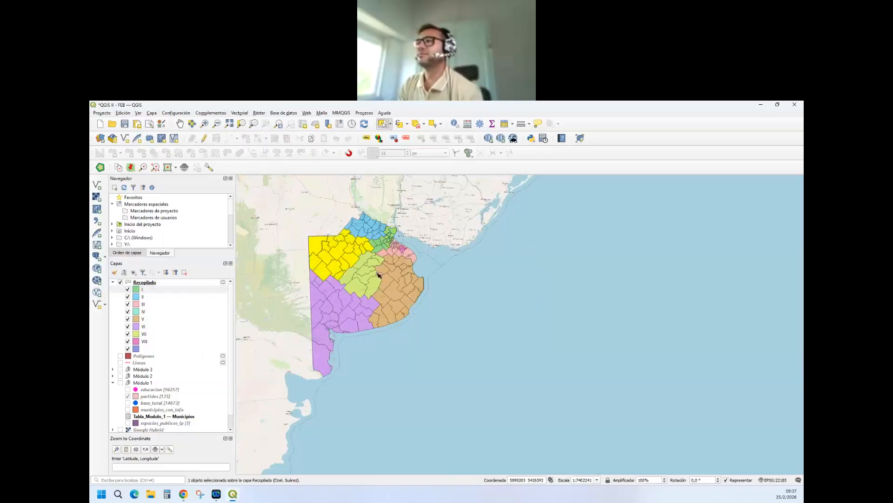
{"action": "left_click", "coordinate": [149, 282]}
{"action": "left_click", "coordinate": [112, 282]}
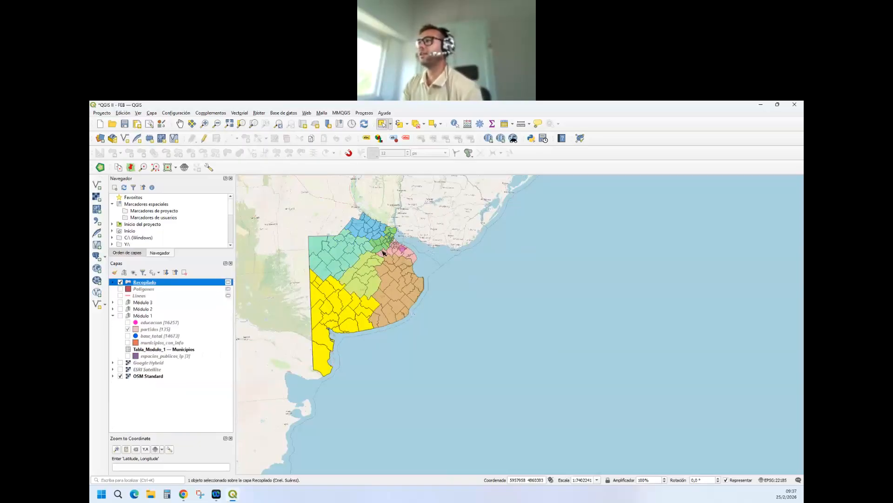
Step: Select sections IV, II, IV, VI and VII in turn to compare the municipalities grouped in each feature
{"action": "left_click", "coordinate": [349, 238]}
{"action": "left_click", "coordinate": [375, 223]}
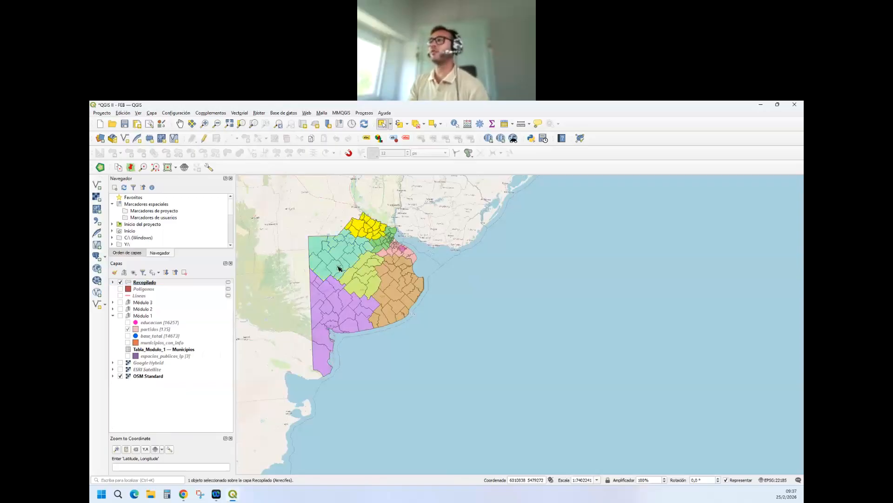
{"action": "left_click", "coordinate": [315, 250]}
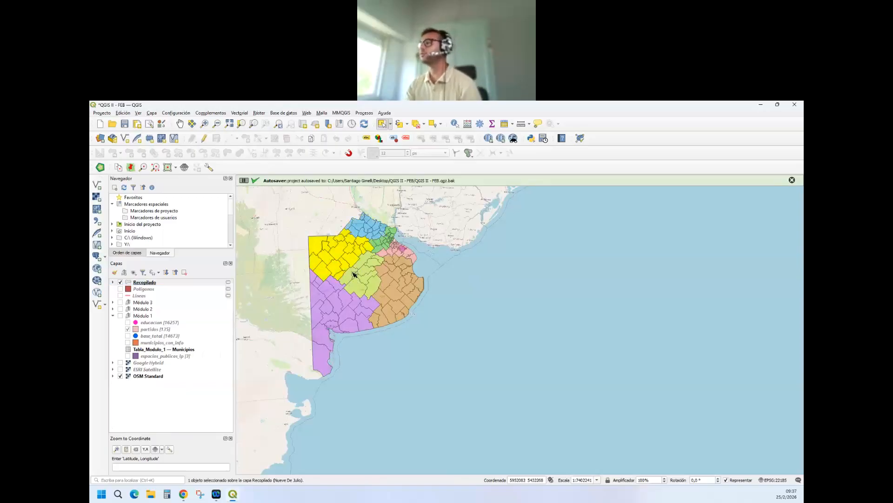
{"action": "left_click", "coordinate": [337, 300]}
{"action": "left_click", "coordinate": [367, 285]}
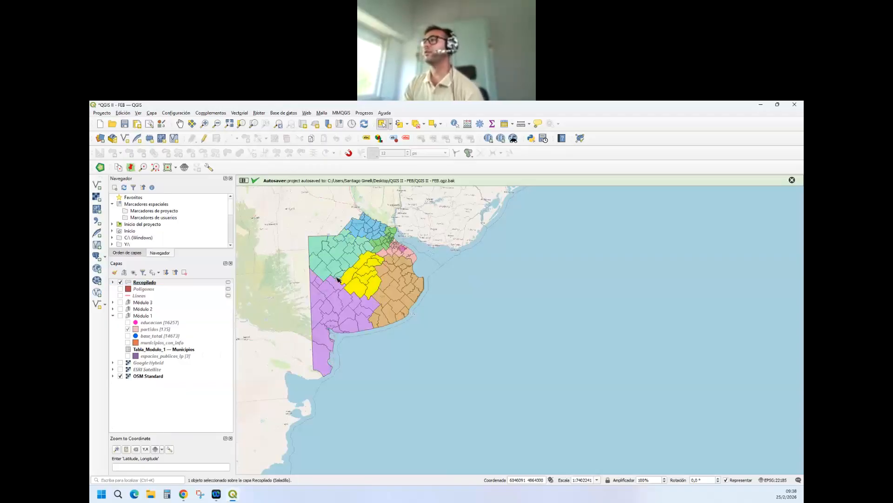
Step: Highlight sections IV, V and VII one at a time to examine their multipart features more closely
{"action": "scroll", "coordinate": [354, 278], "scroll_direction": "up", "scroll_amount": 1}
{"action": "left_click", "coordinate": [358, 245]}
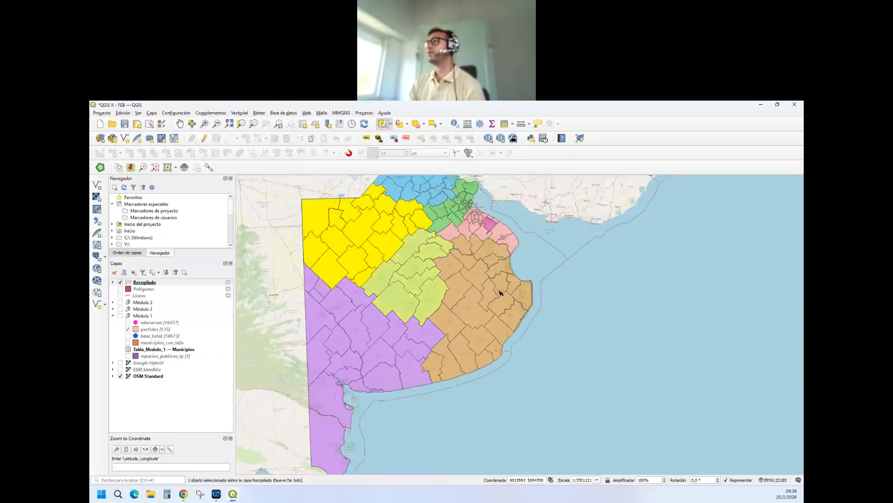
{"action": "left_click", "coordinate": [470, 293]}
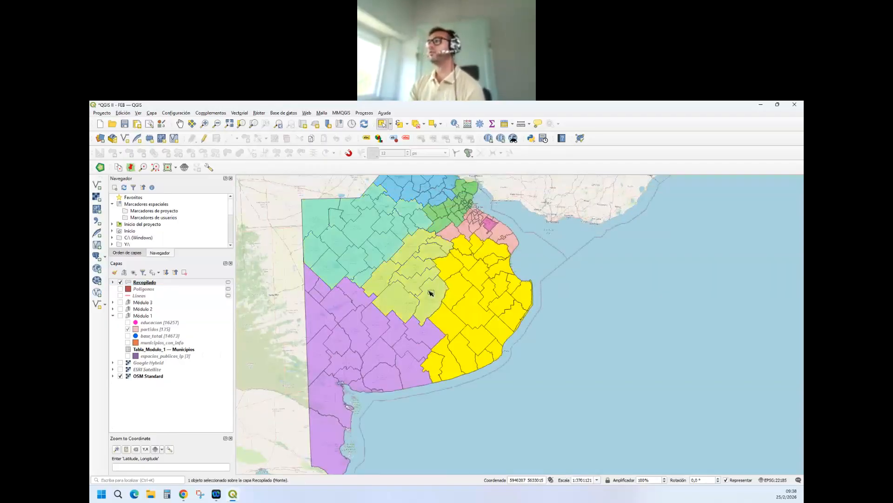
{"action": "left_click", "coordinate": [408, 279]}
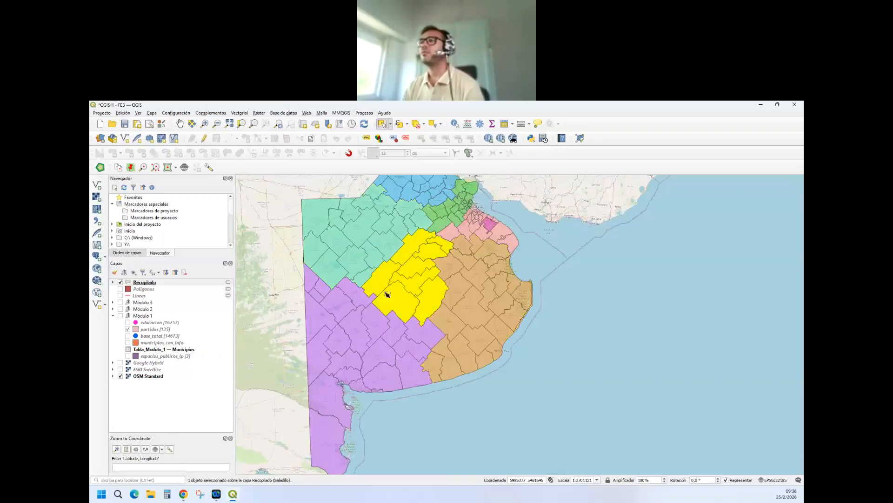
Step: Open the Multiparte a monoparte geometry tool with the Recopilado layer as input
{"action": "left_click", "coordinate": [150, 281]}
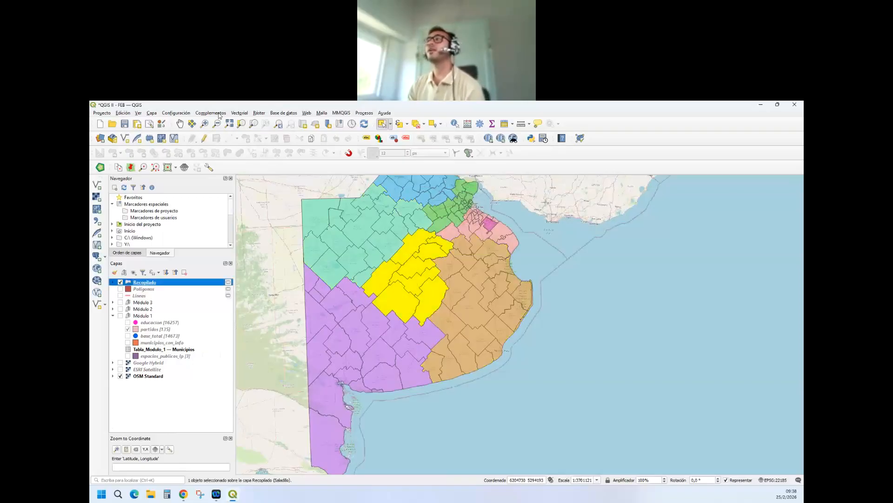
{"action": "left_click", "coordinate": [240, 113]}
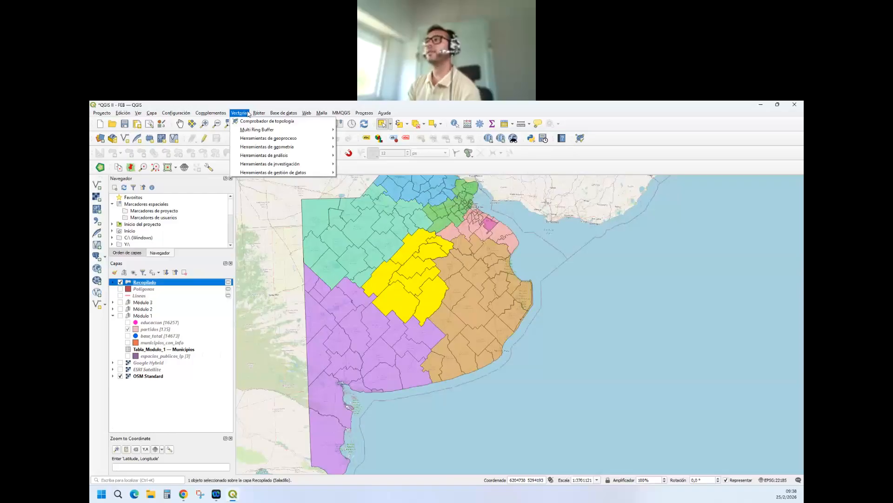
{"action": "mouse_move", "coordinate": [252, 149]}
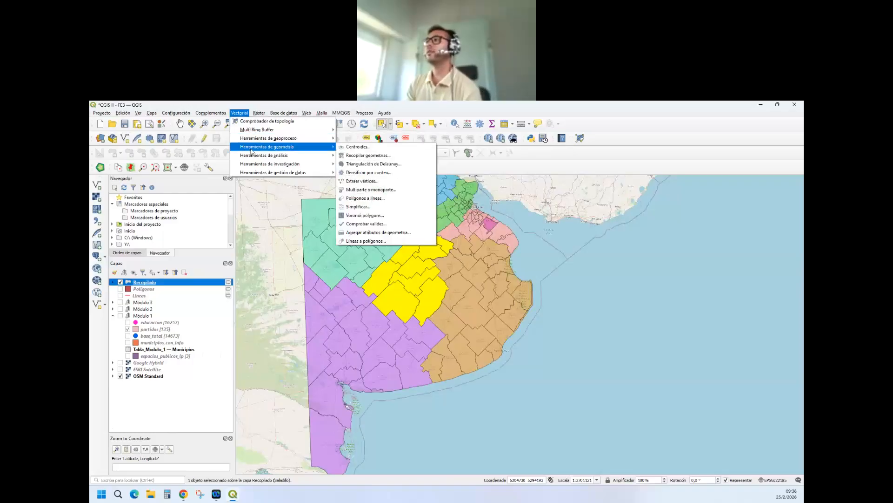
{"action": "left_click", "coordinate": [385, 192]}
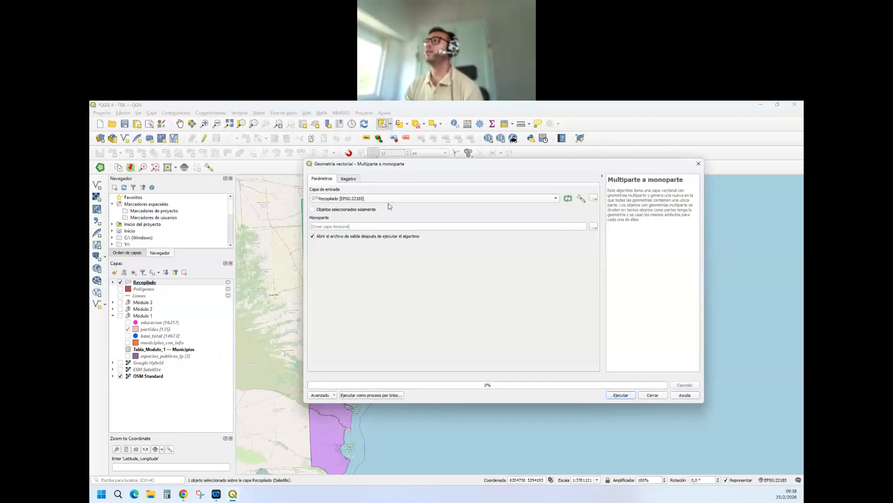
Step: Enlarge the tool's help text and read how it splits multipart geometries and handles their attributes
{"action": "mouse_move", "coordinate": [373, 170]}
{"action": "left_mouse_down"}
{"action": "mouse_move", "coordinate": [468, 158]}
{"action": "mouse_move", "coordinate": [377, 160]}
{"action": "left_mouse_up"}
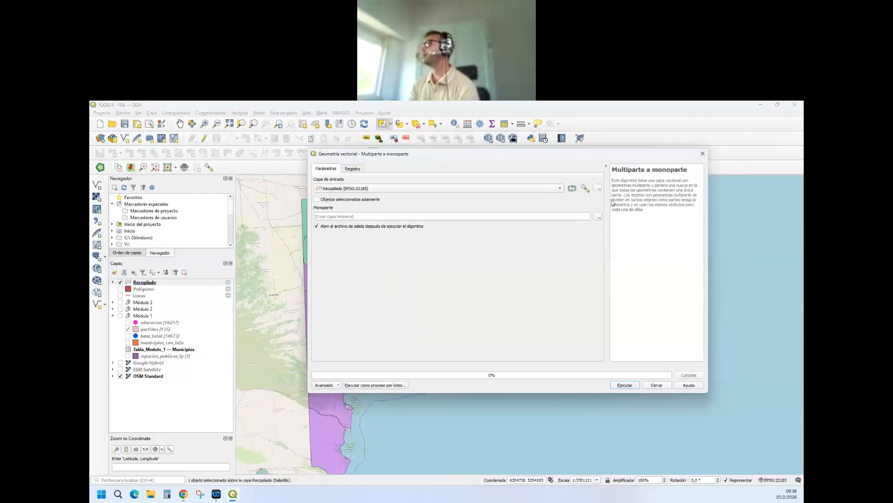
{"action": "left_click_drag", "start_coordinate": [610, 200], "coordinate": [498, 205]}
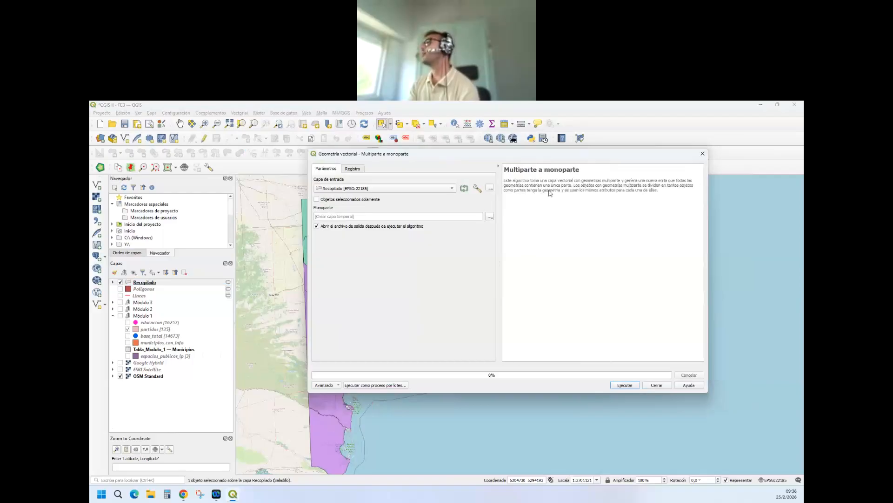
{"action": "left_click_drag", "start_coordinate": [568, 181], "coordinate": [694, 181]}
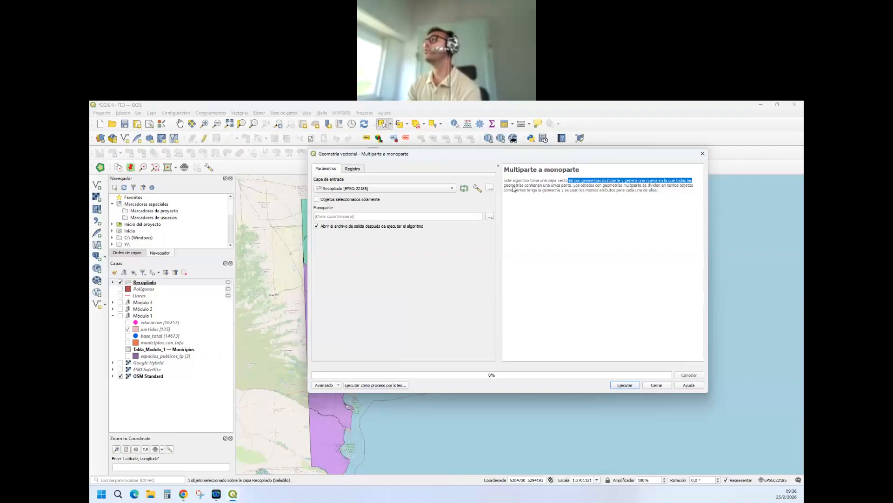
{"action": "left_click_drag", "start_coordinate": [511, 185], "coordinate": [695, 189]}
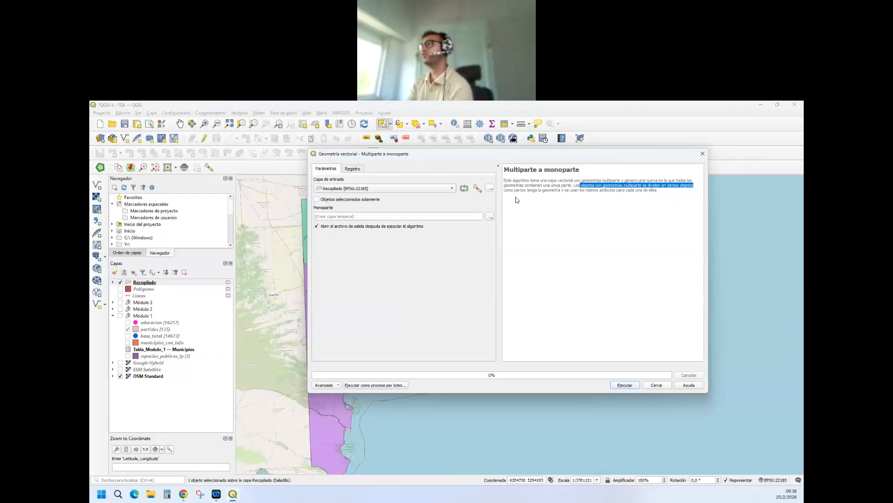
{"action": "left_click_drag", "start_coordinate": [505, 191], "coordinate": [633, 207]}
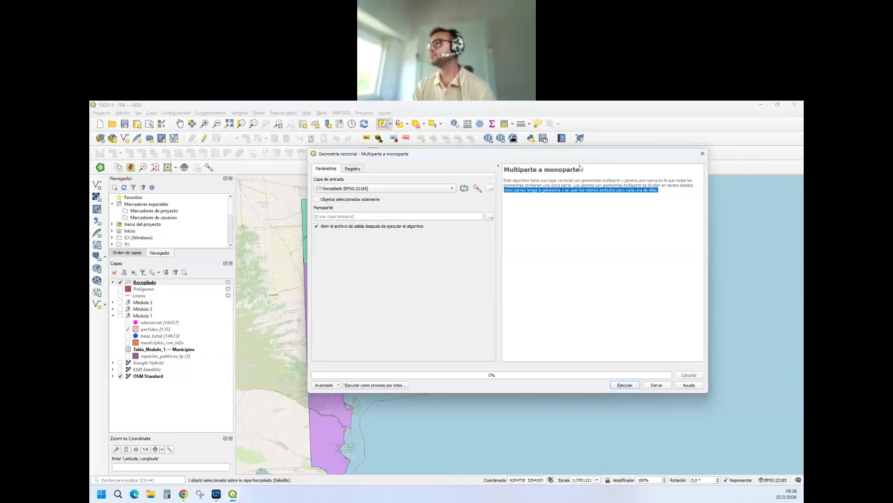
Step: Split all Recopilado features into single parts in a temporary layer, and close the tool
{"action": "left_click_drag", "start_coordinate": [686, 154], "coordinate": [861, 152]}
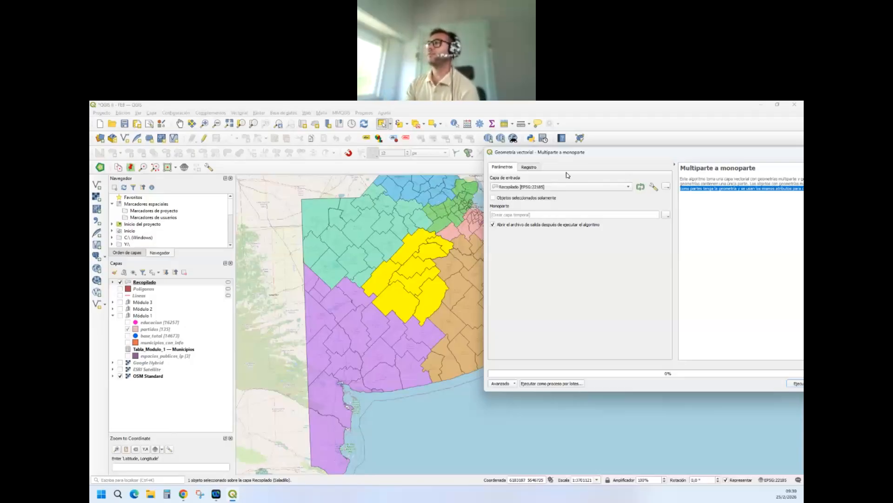
{"action": "left_click_drag", "start_coordinate": [581, 157], "coordinate": [544, 159]}
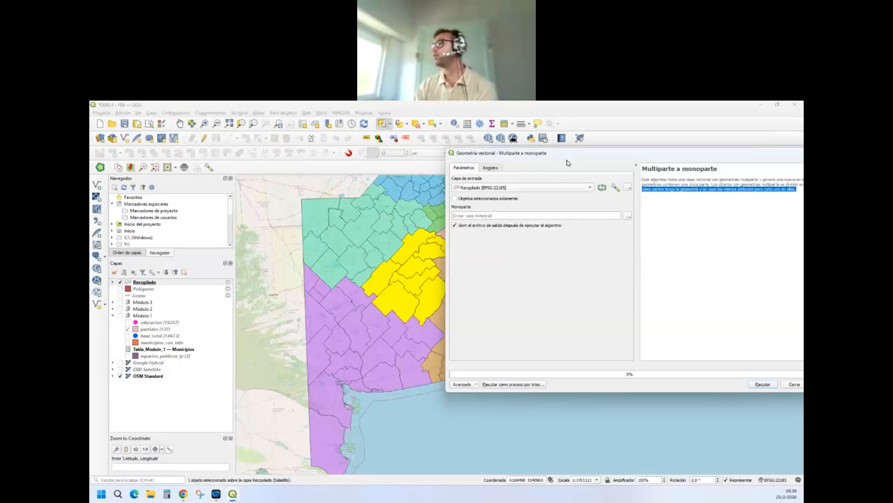
{"action": "left_click_drag", "start_coordinate": [559, 156], "coordinate": [458, 163]}
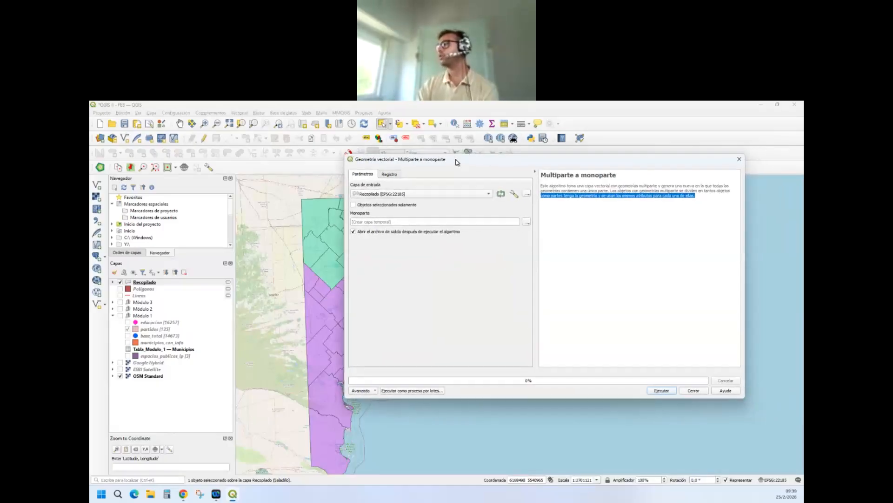
{"action": "left_click", "coordinate": [661, 391]}
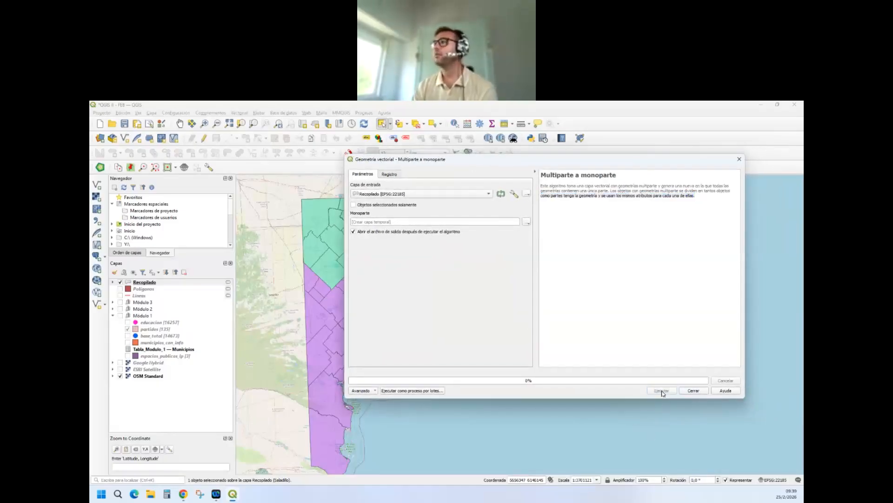
{"action": "left_click", "coordinate": [686, 392]}
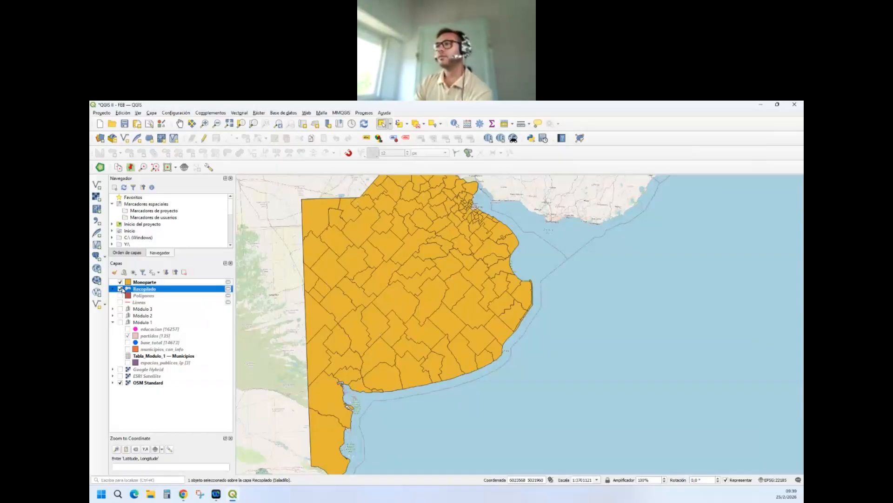
Step: Hide the Recopilado layer and select individual municipalities in the Monoparte layer to check that they are separate
{"action": "left_click", "coordinate": [121, 289]}
{"action": "left_click", "coordinate": [145, 282]}
{"action": "left_click", "coordinate": [320, 221]}
{"action": "left_click", "coordinate": [335, 242]}
{"action": "left_click", "coordinate": [352, 262]}
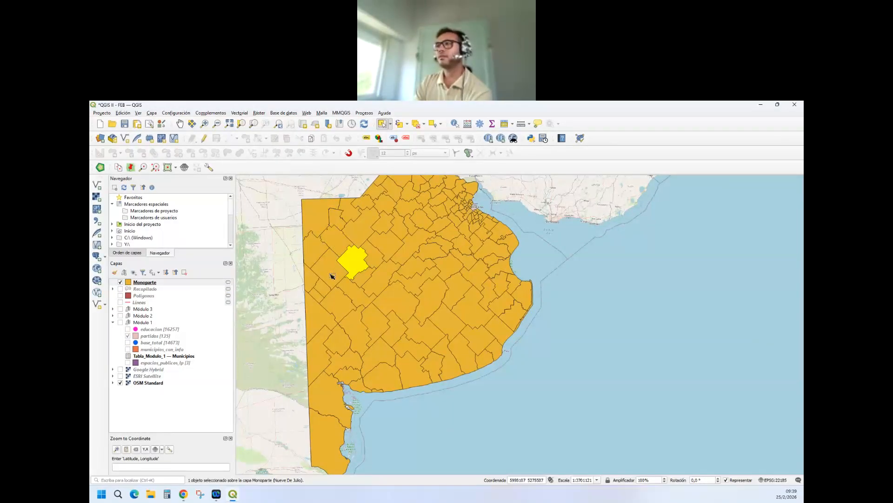
{"action": "left_click", "coordinate": [332, 276]}
Step: Show the feature count on the Monoparte layer, select several more municipalities one by one, and clear the selection
{"action": "right_click", "coordinate": [140, 284]}
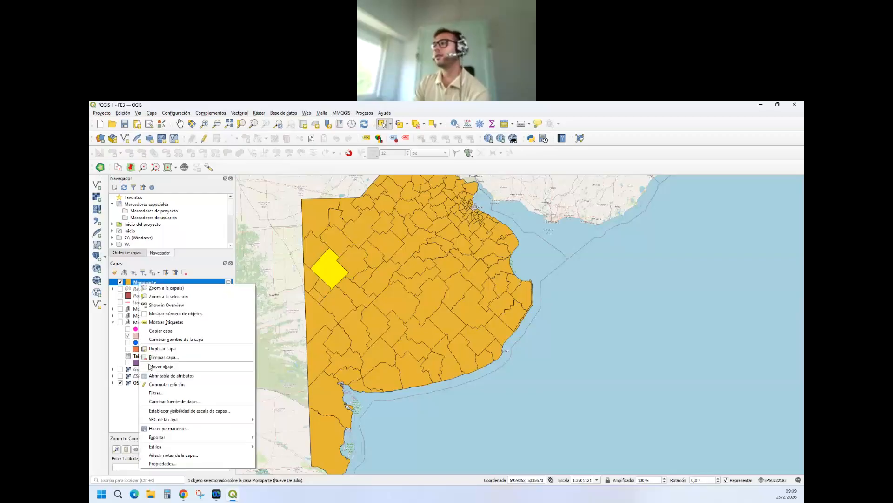
{"action": "left_click", "coordinate": [156, 313]}
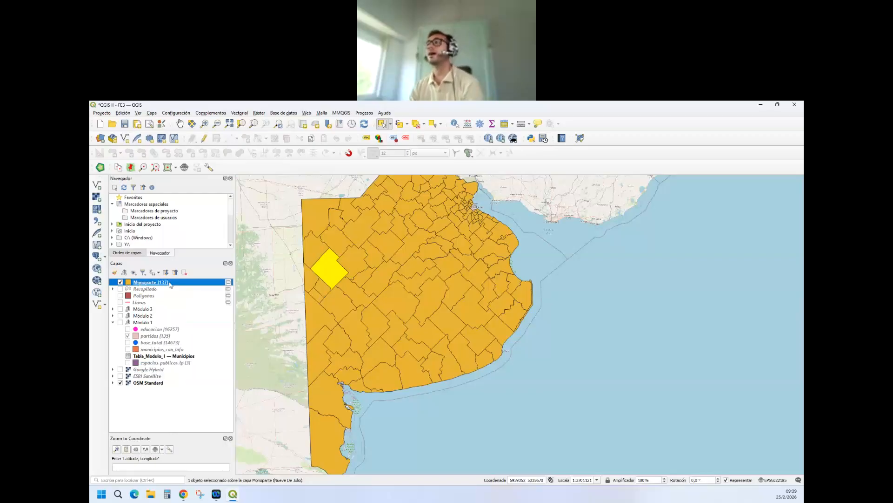
{"action": "left_click", "coordinate": [319, 299]}
{"action": "left_click", "coordinate": [338, 305]}
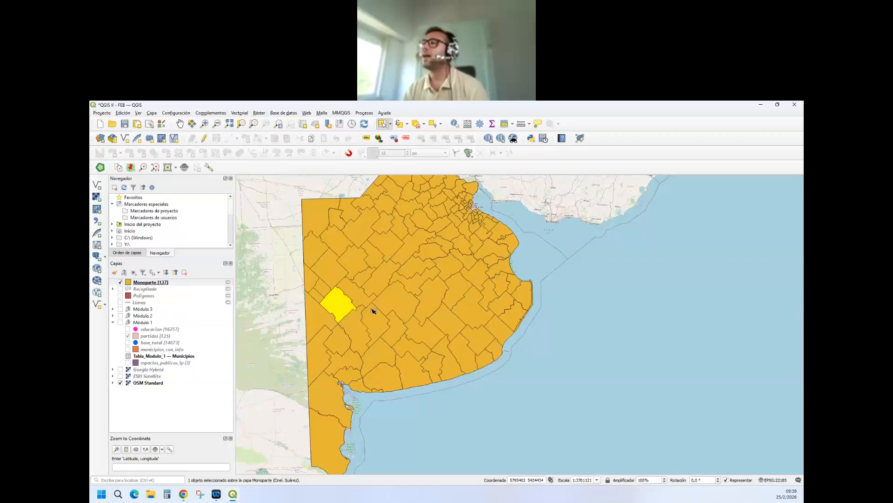
{"action": "left_click", "coordinate": [393, 299]}
{"action": "scroll", "coordinate": [298, 306], "scroll_direction": "down", "scroll_amount": 1}
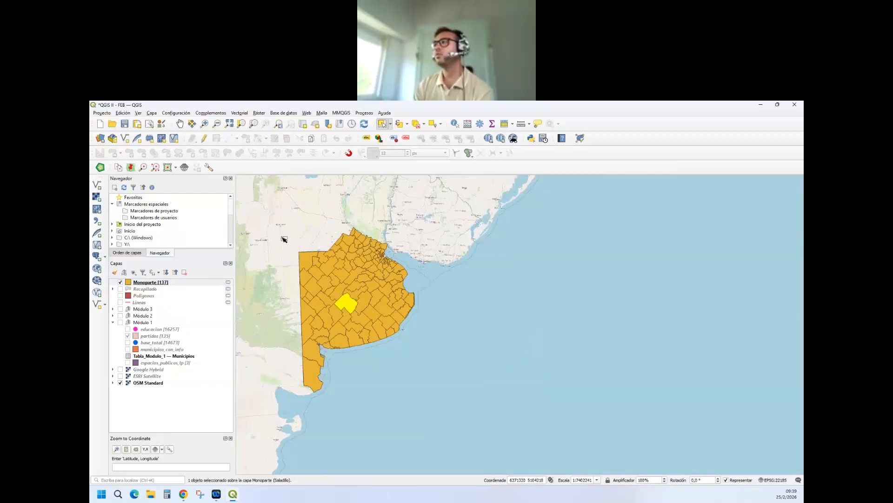
{"action": "left_click", "coordinate": [422, 305]}
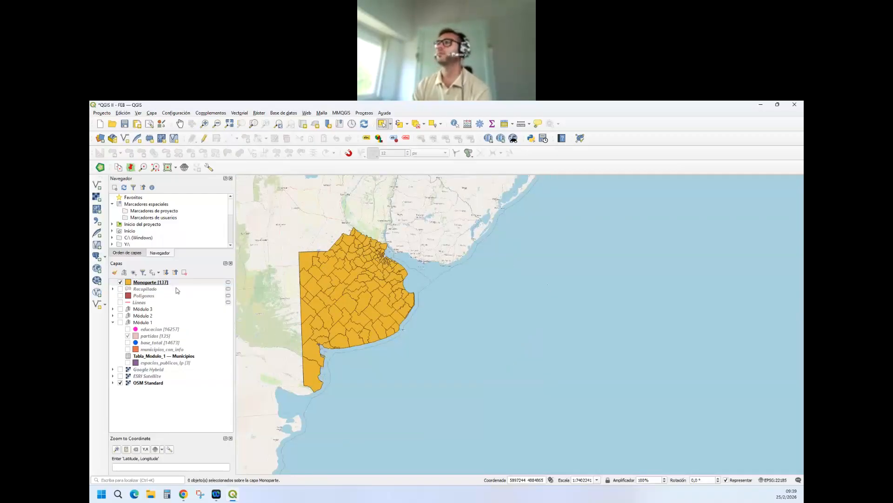
Step: In the Monoparte attribute table, fit the fna column to its content and select the Saladillo rows, followed by all the Nueve De Julio rows
{"action": "left_click", "coordinate": [172, 285]}
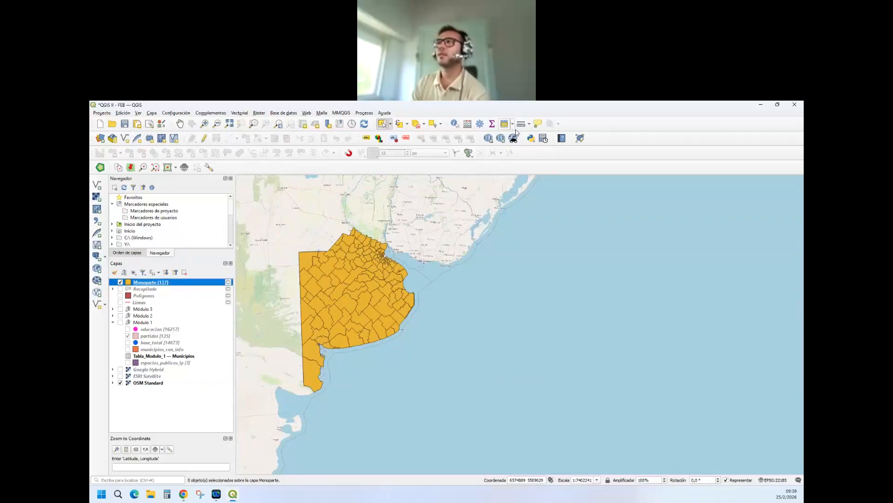
{"action": "left_click", "coordinate": [504, 124]}
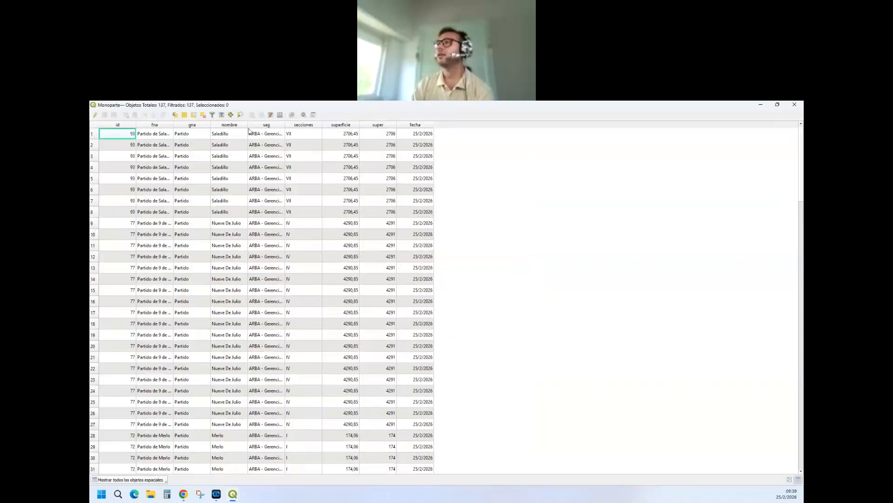
{"action": "double_click", "coordinate": [174, 124]}
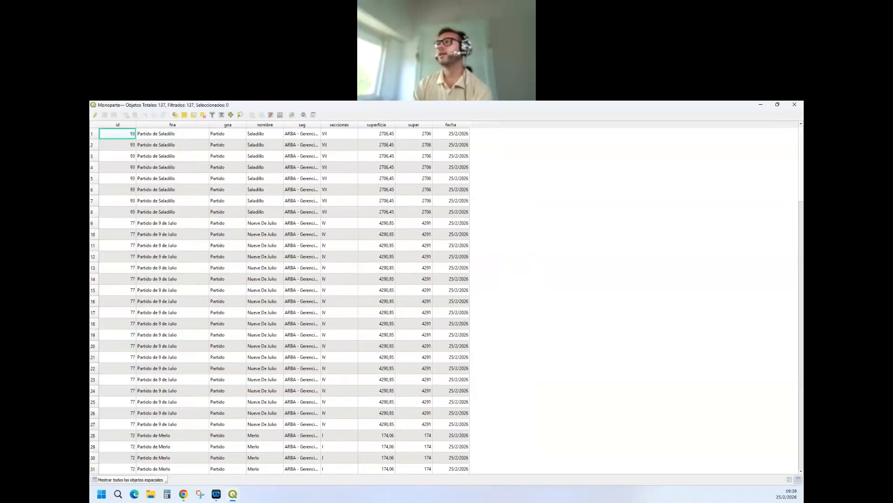
{"action": "left_click_drag", "start_coordinate": [92, 213], "coordinate": [95, 131]}
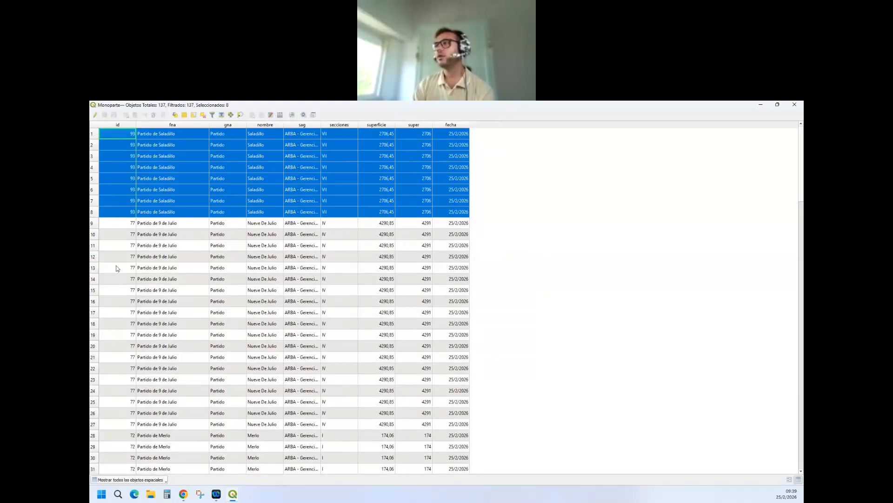
{"action": "left_click_drag", "start_coordinate": [92, 226], "coordinate": [93, 424]}
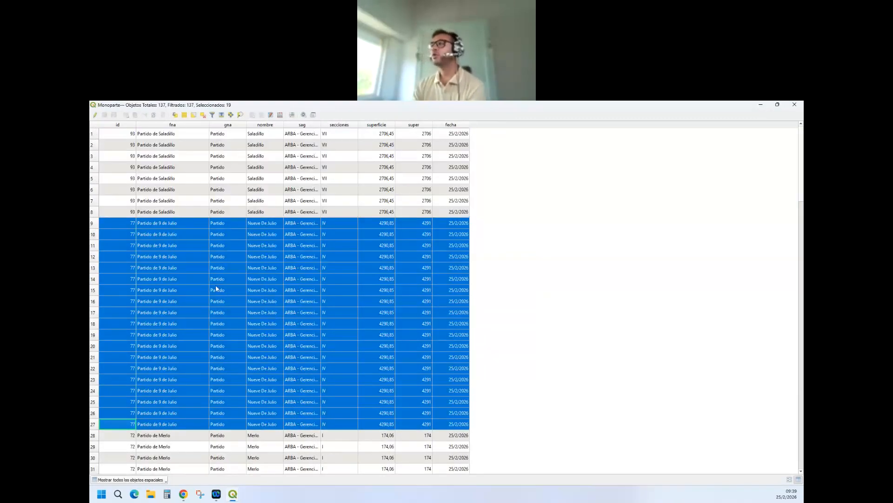
{"action": "scroll", "coordinate": [217, 289], "scroll_direction": "down", "scroll_amount": 2}
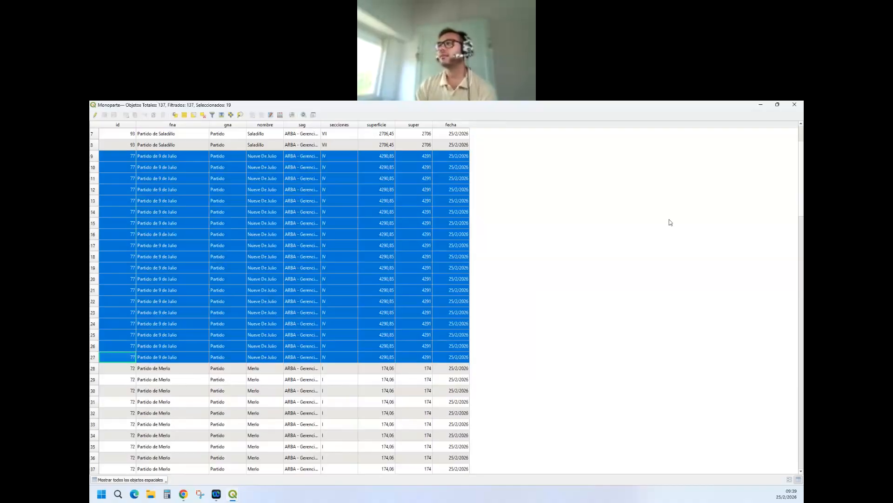
{"action": "left_click", "coordinate": [794, 104]}
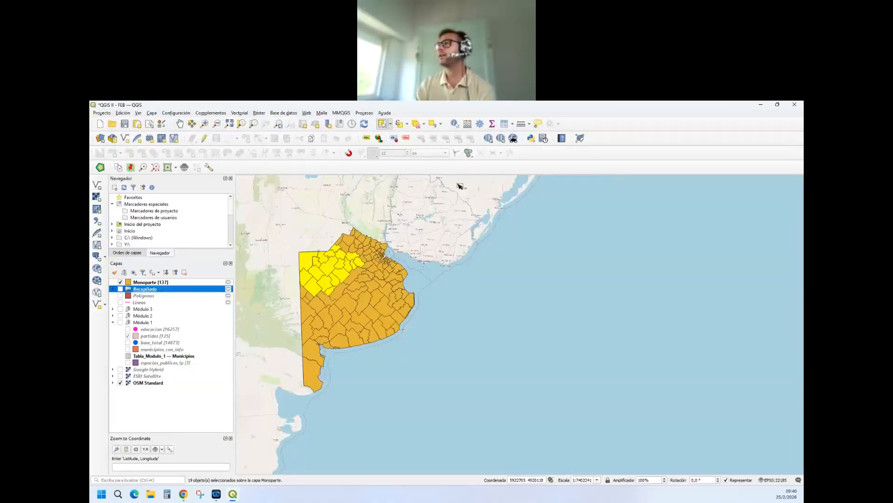
Step: In the Recopilado attribute table, fit the fna column to its content, select the single Nueve De Julio record, and close the table
{"action": "left_click", "coordinate": [503, 125]}
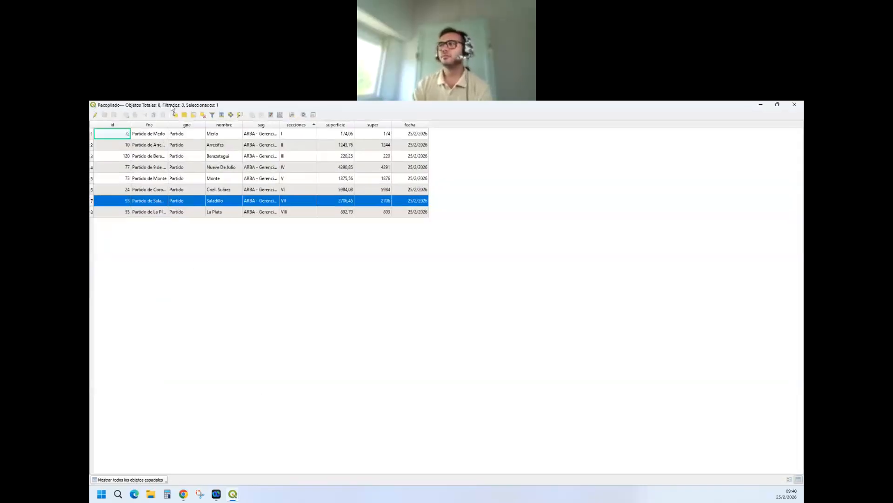
{"action": "double_click", "coordinate": [168, 127]}
{"action": "left_click", "coordinate": [160, 201]}
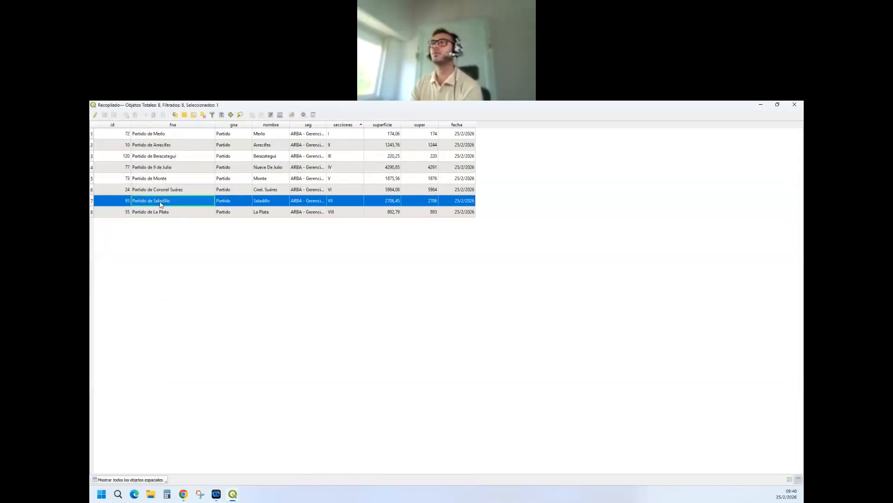
{"action": "left_click", "coordinate": [157, 169]}
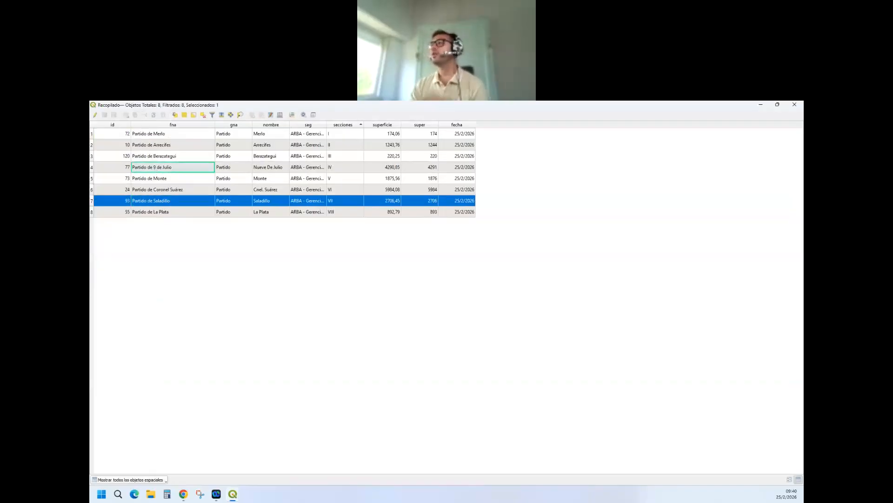
{"action": "left_click", "coordinate": [92, 168]}
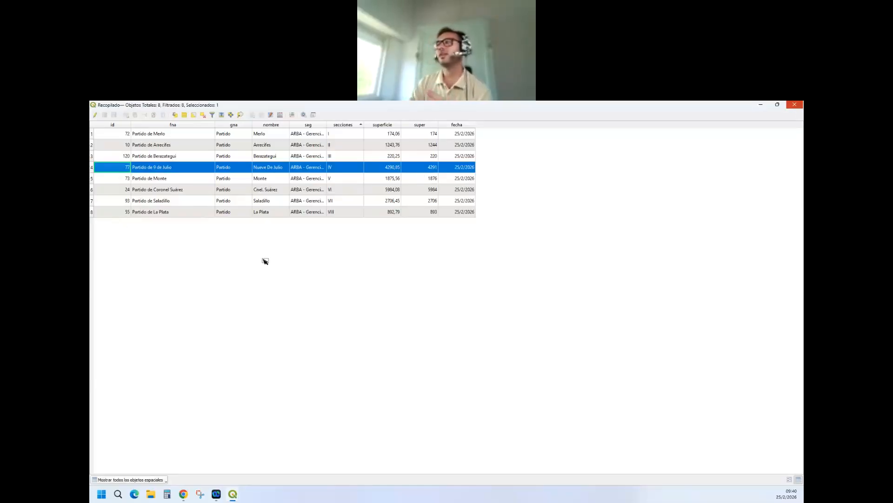
{"action": "left_click", "coordinate": [795, 105]}
Step: Review the selected Nueve De Julio rows in the Monoparte attribute table and examine the matching municipalities on the map
{"action": "left_click", "coordinate": [134, 283]}
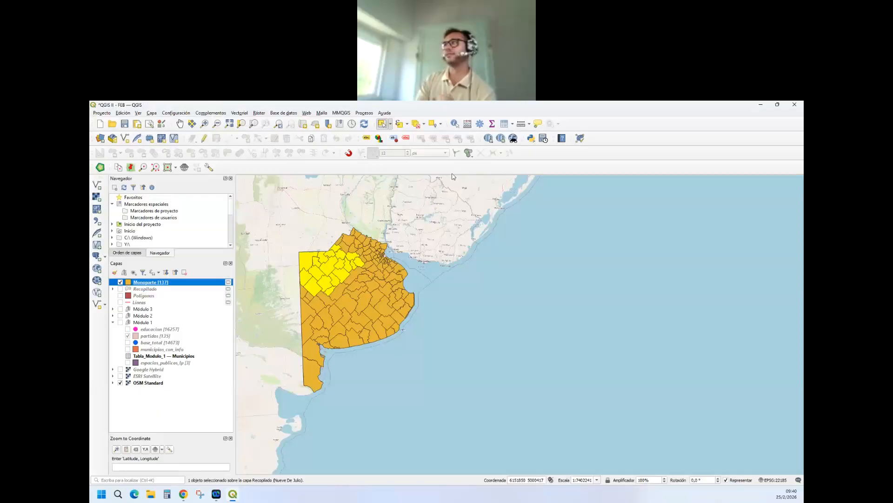
{"action": "left_click", "coordinate": [512, 124]}
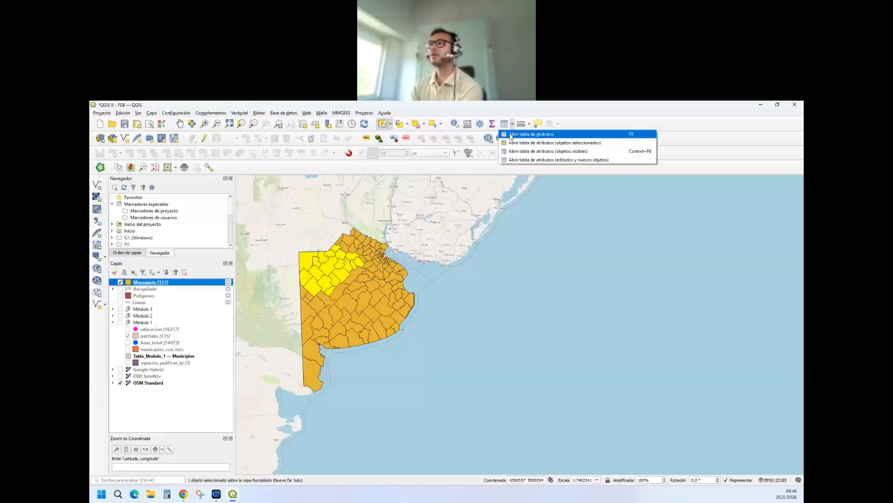
{"action": "left_click", "coordinate": [530, 134]}
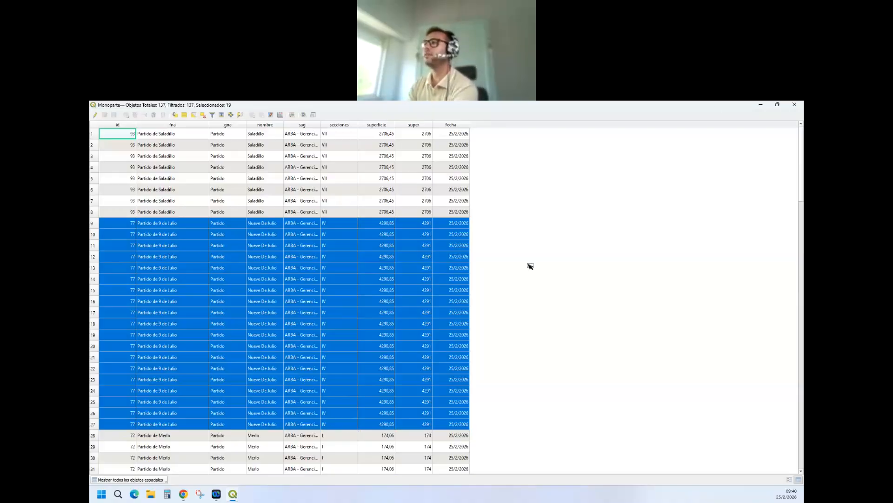
{"action": "scroll", "coordinate": [322, 263], "scroll_direction": "up", "scroll_amount": 2}
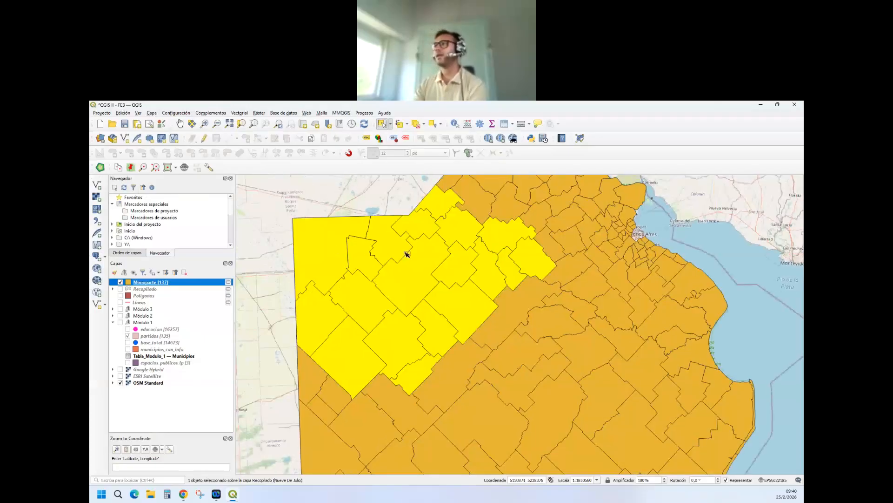
{"action": "scroll", "coordinate": [392, 259], "scroll_direction": "down", "scroll_amount": 1}
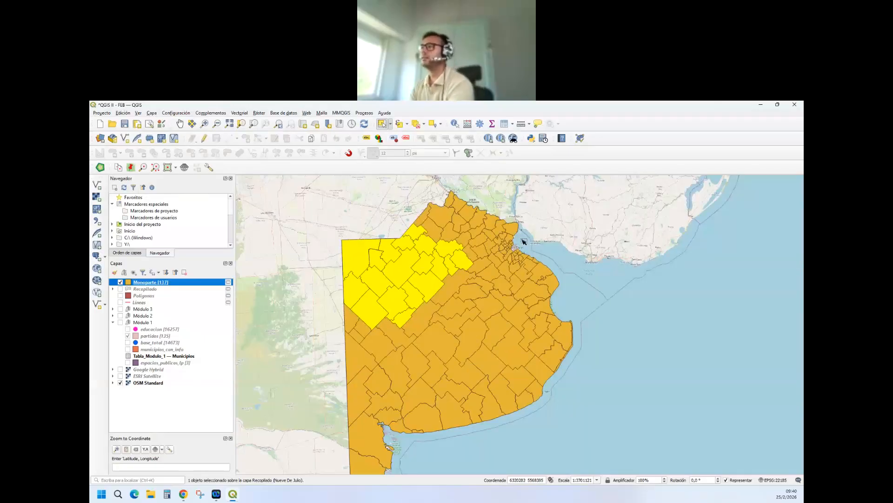
{"action": "scroll", "coordinate": [522, 241], "scroll_direction": "up", "scroll_amount": 1}
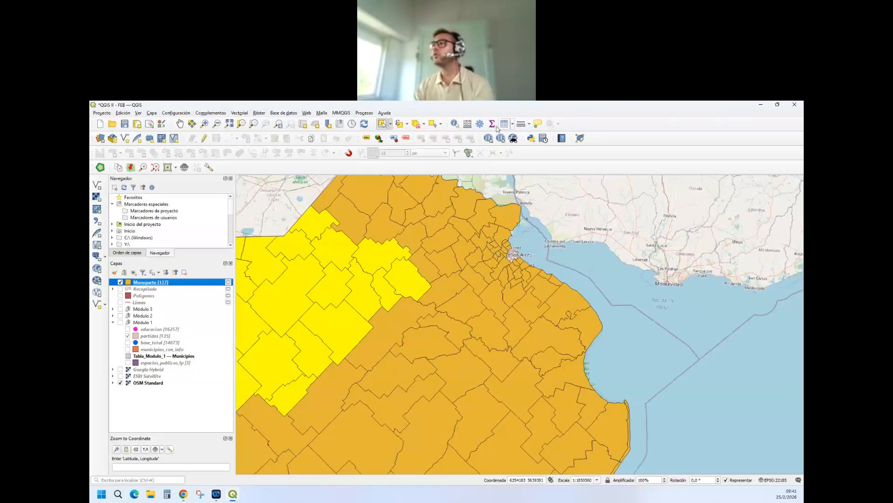
{"action": "scroll", "coordinate": [555, 218], "scroll_direction": "down", "scroll_amount": 1}
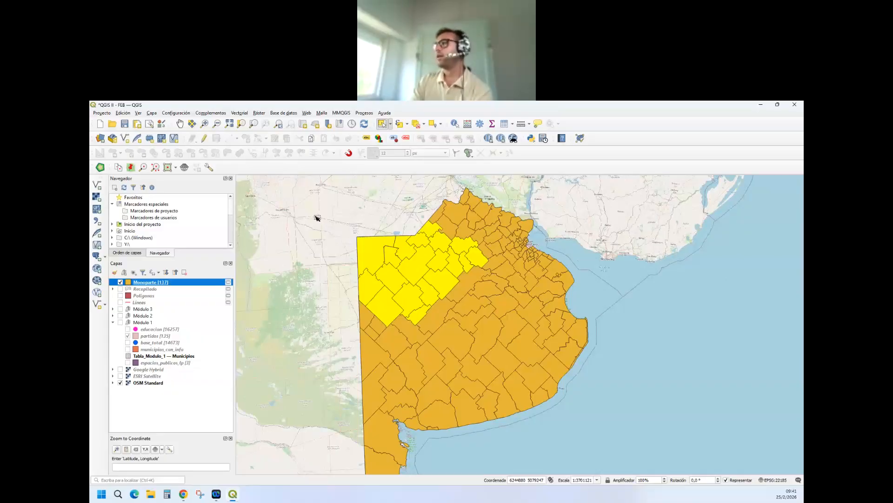
Step: Select individual Monoparte municipalities one by one, one in the province's north and two beside Buenos Aires city
{"action": "left_click", "coordinate": [463, 219]}
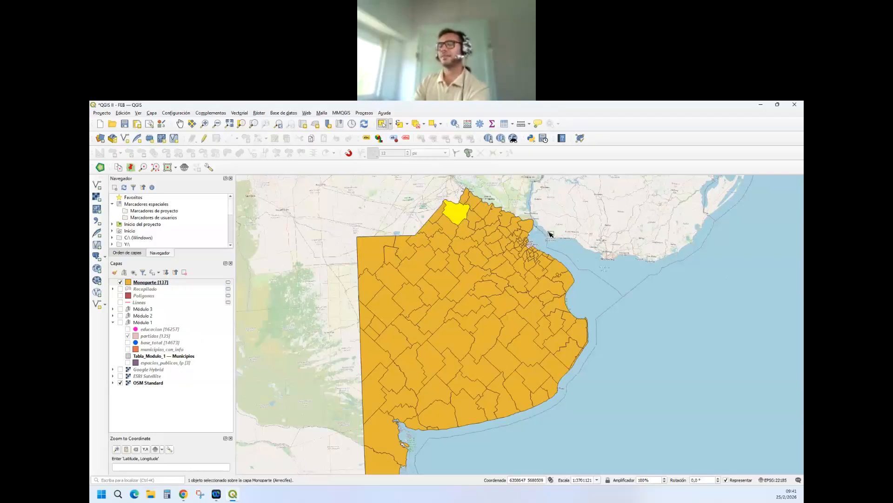
{"action": "scroll", "coordinate": [545, 235], "scroll_direction": "up", "scroll_amount": 2}
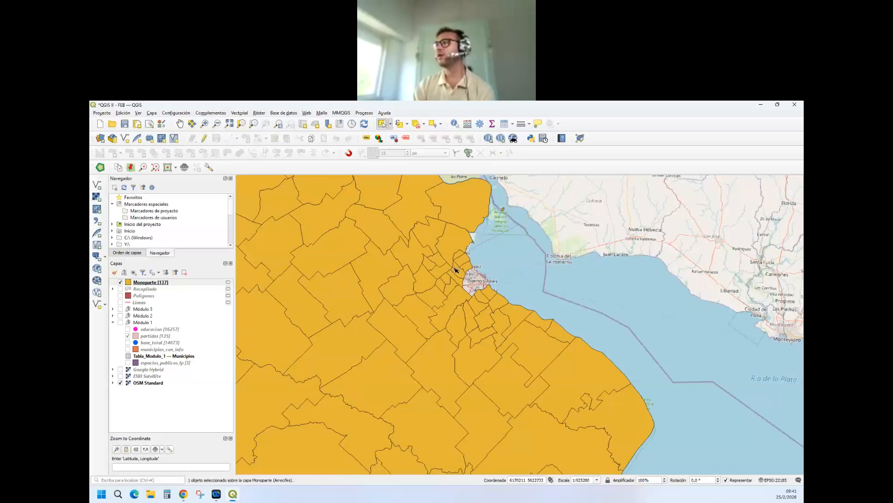
{"action": "left_click", "coordinate": [467, 269]}
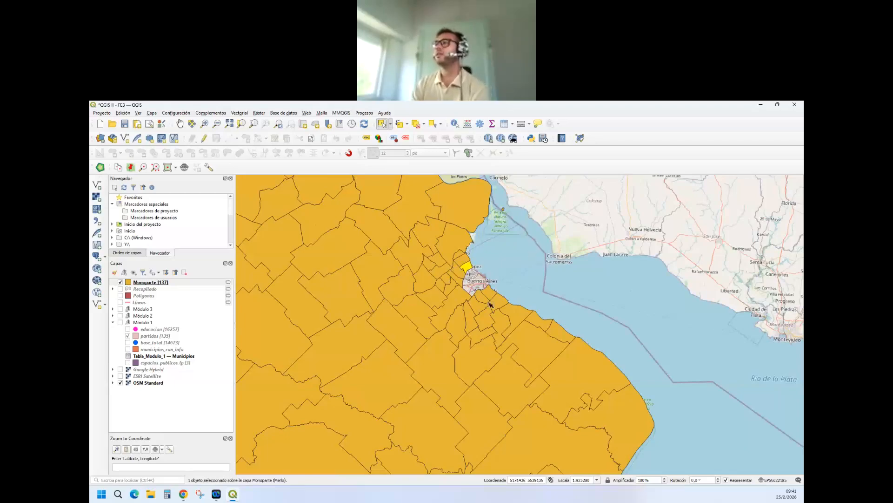
{"action": "left_click", "coordinate": [491, 295]}
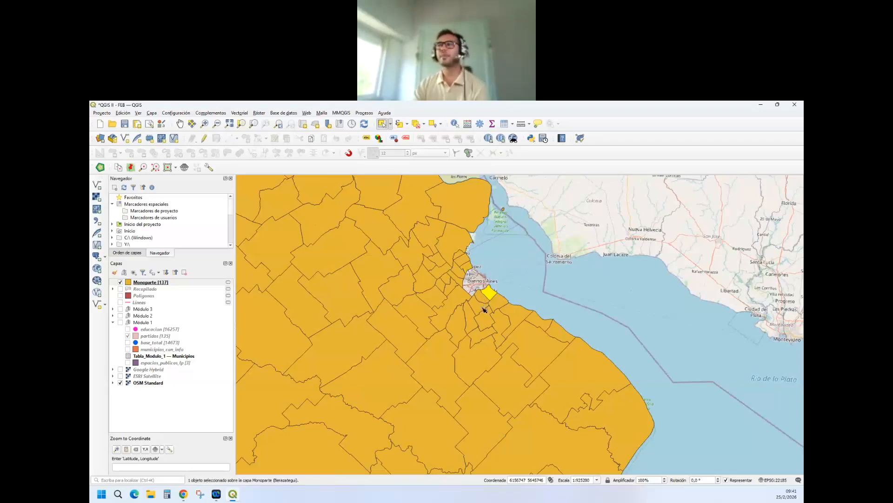
Step: Display Recopilado instead of Monoparte and try to select its northwestern and northern sections on the map
{"action": "left_click", "coordinate": [121, 283]}
{"action": "left_click", "coordinate": [120, 289]}
{"action": "scroll", "coordinate": [548, 256], "scroll_direction": "down", "scroll_amount": 1}
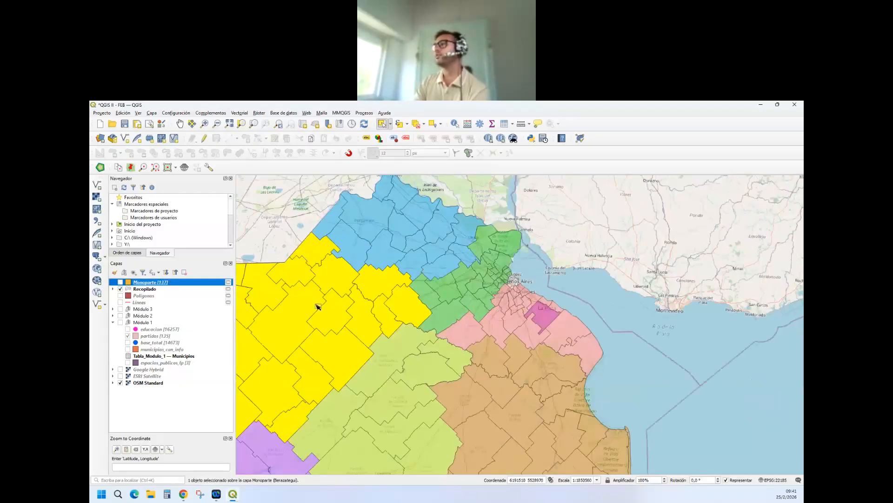
{"action": "left_click", "coordinate": [317, 307]}
{"action": "scroll", "coordinate": [504, 266], "scroll_direction": "down", "scroll_amount": 1}
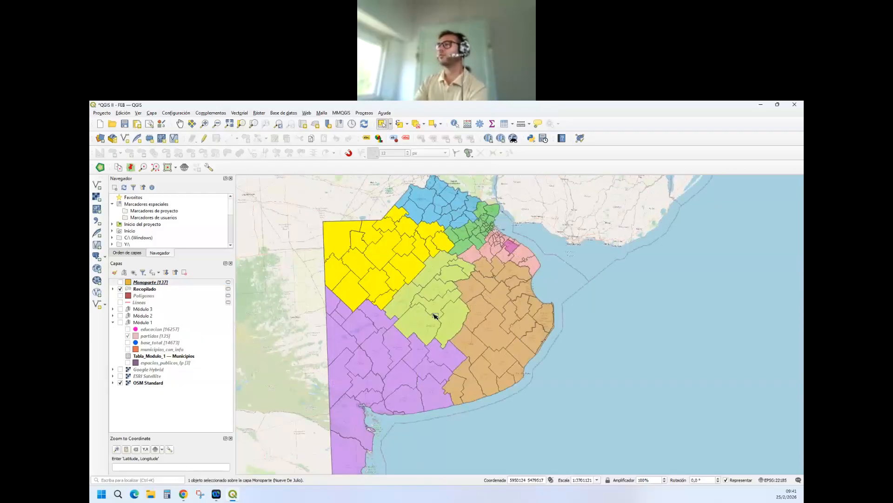
{"action": "left_click", "coordinate": [450, 213]}
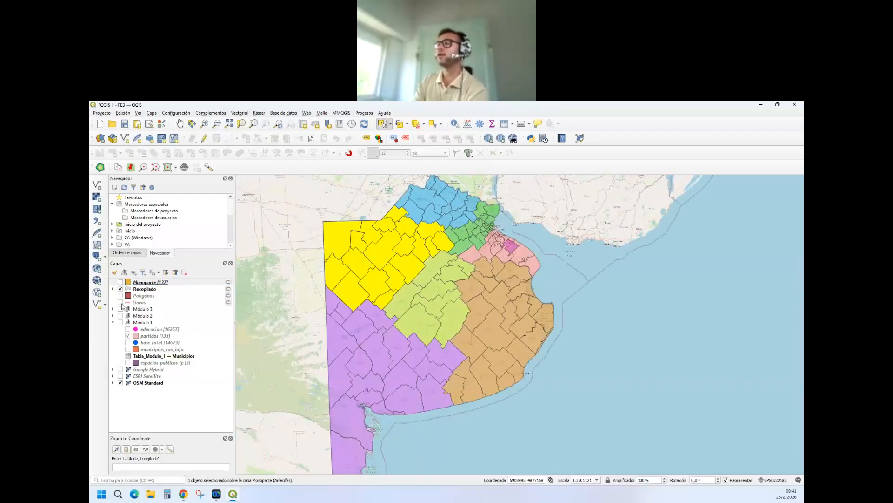
Step: Make Recopilado the active layer and select its multi-municipality sections one after another on the map
{"action": "left_click", "coordinate": [137, 289]}
{"action": "left_click", "coordinate": [462, 248]}
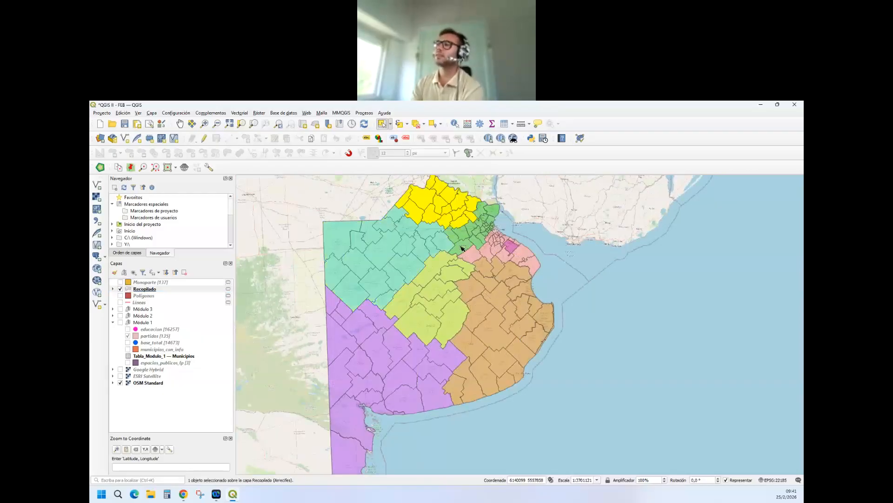
{"action": "left_click", "coordinate": [471, 244]}
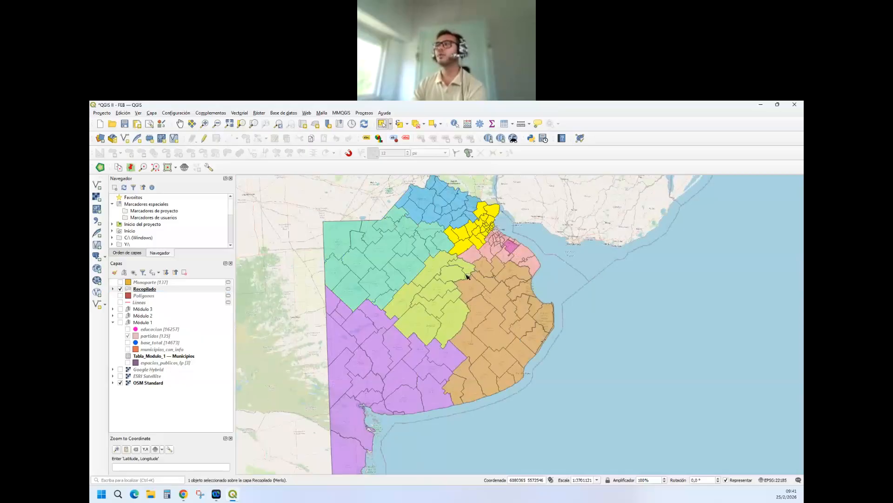
{"action": "left_click", "coordinate": [440, 312]}
{"action": "left_click", "coordinate": [380, 368]}
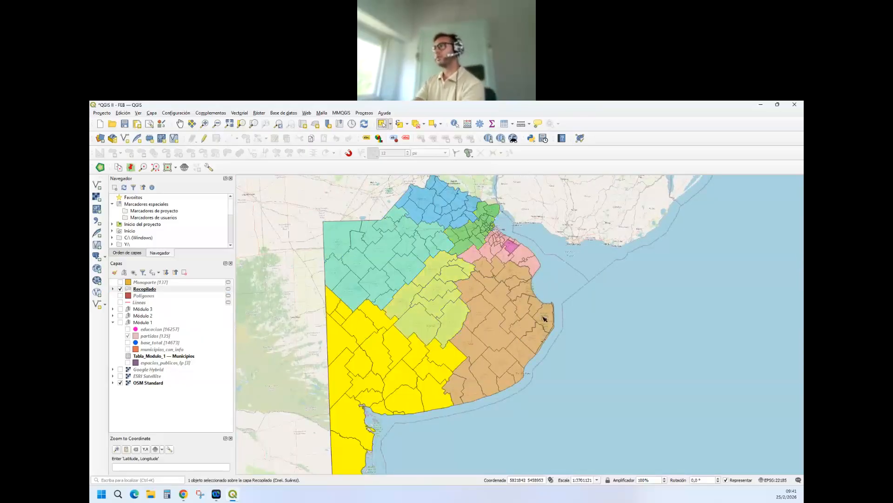
{"action": "left_click", "coordinate": [516, 314]}
{"action": "left_click", "coordinate": [492, 250]}
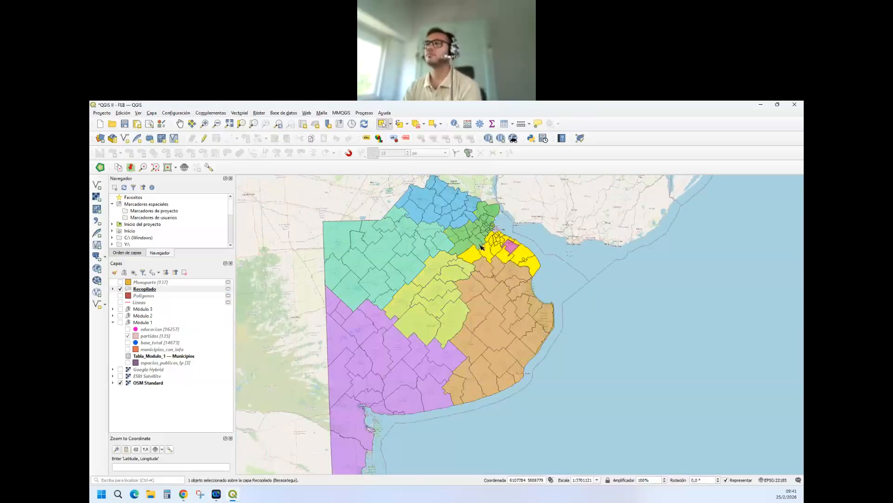
Step: Display Monoparte instead of Recopilado, make it active, select the province's northwestern corner municipality as a check, and clear the selection
{"action": "left_click", "coordinate": [124, 286]}
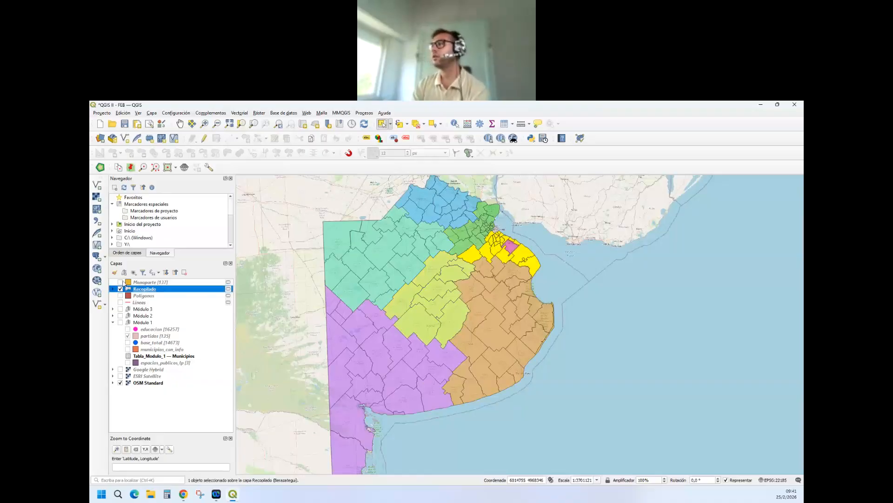
{"action": "left_click", "coordinate": [120, 289]}
{"action": "left_click", "coordinate": [121, 282]}
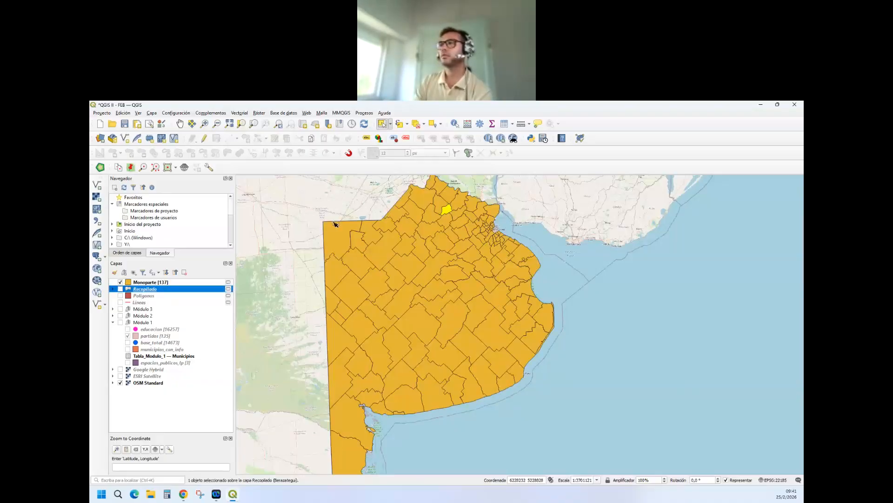
{"action": "left_click", "coordinate": [339, 236]}
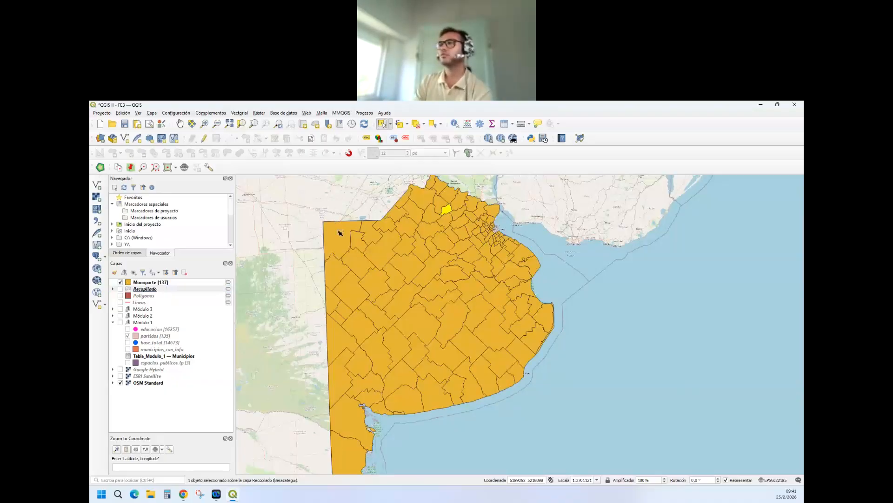
{"action": "left_click", "coordinate": [138, 283]}
{"action": "left_click", "coordinate": [333, 242]}
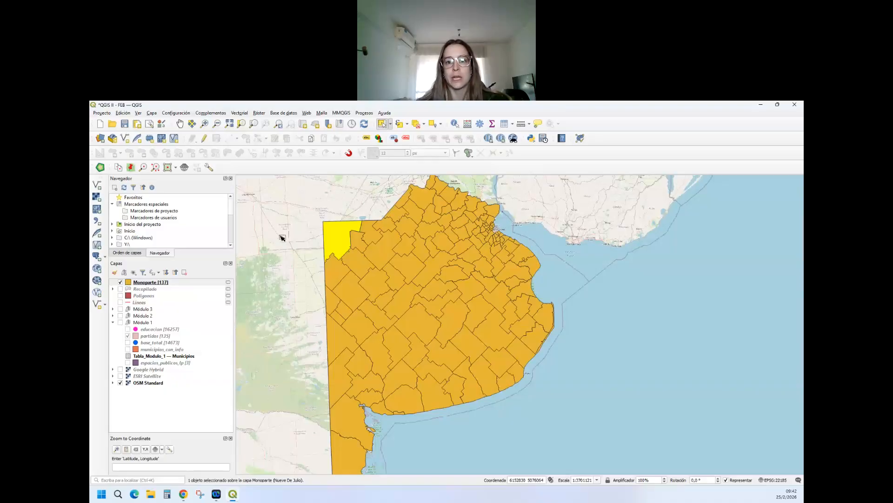
{"action": "left_click", "coordinate": [297, 261]}
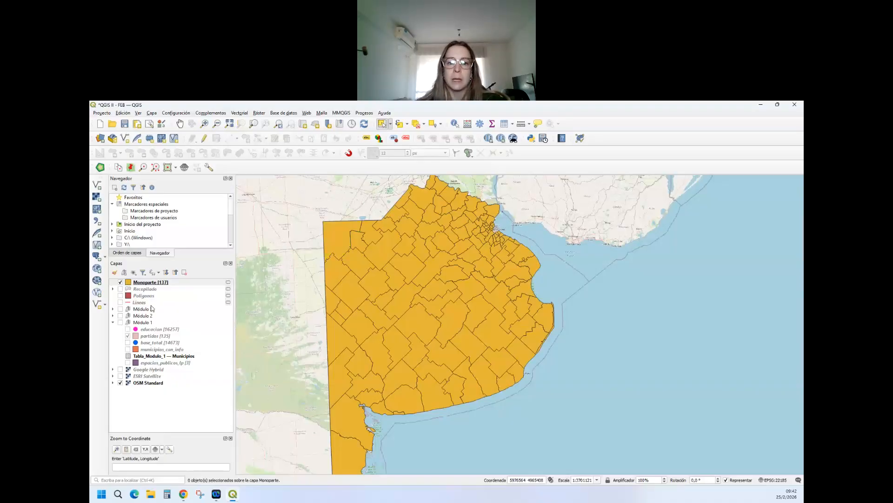
{"action": "left_click", "coordinate": [150, 284]}
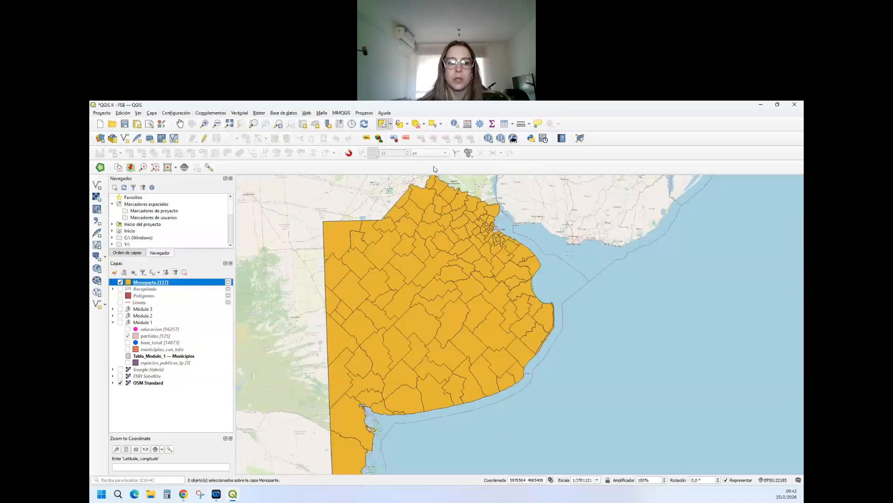
Step: Open the Monoparte attribute table, sort it by id in ascending order, and examine the repeated records per section before closing it
{"action": "left_click", "coordinate": [509, 125]}
{"action": "scroll", "coordinate": [221, 237], "scroll_direction": "down", "scroll_amount": 4}
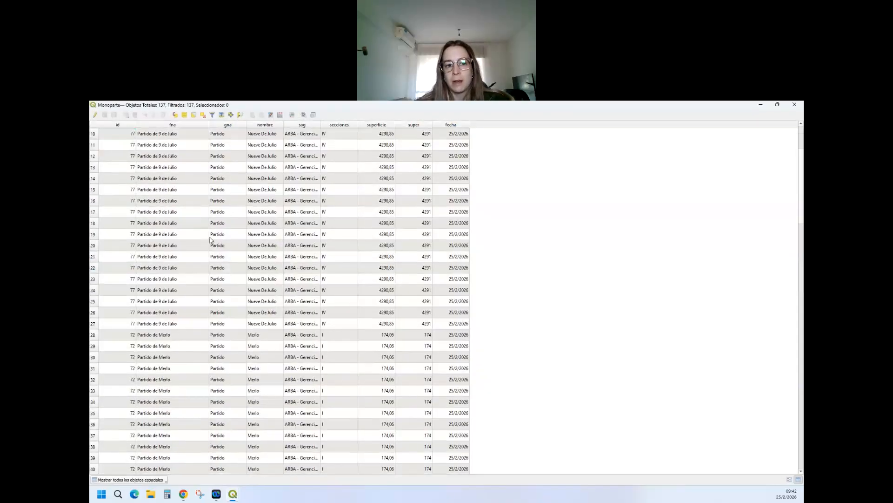
{"action": "scroll", "coordinate": [217, 238], "scroll_direction": "up", "scroll_amount": 2}
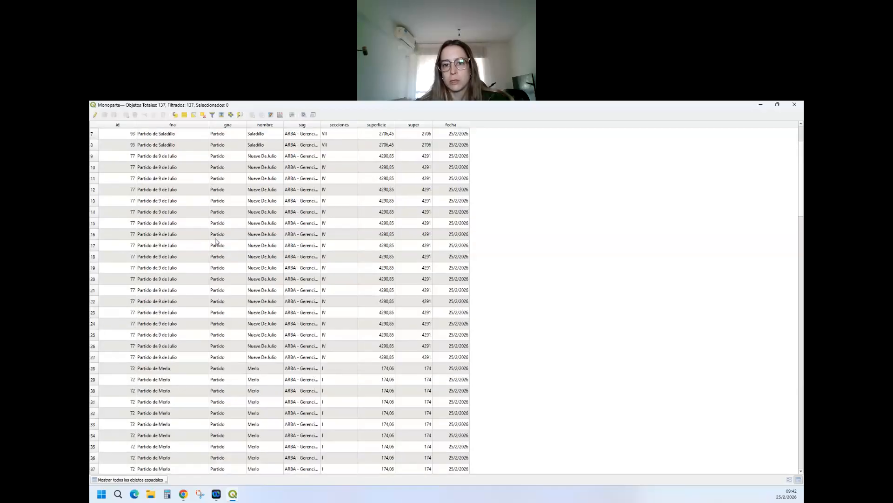
{"action": "scroll", "coordinate": [223, 261], "scroll_direction": "up", "scroll_amount": 2}
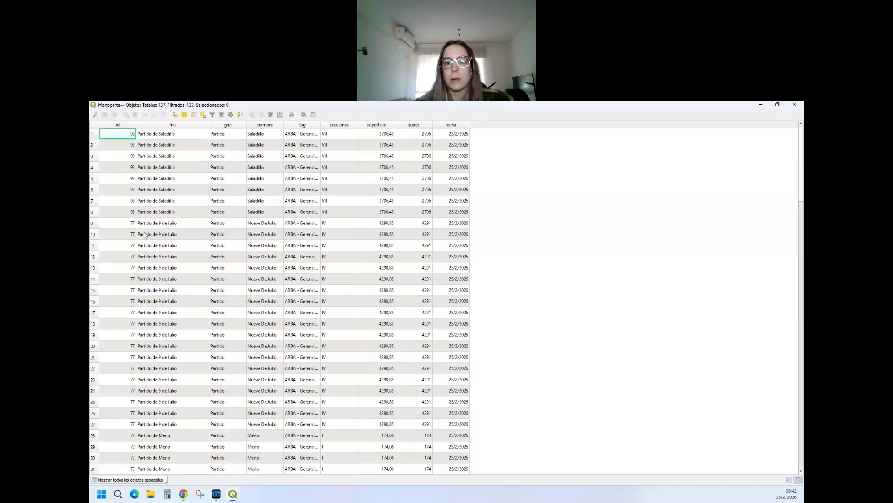
{"action": "left_click", "coordinate": [130, 125]}
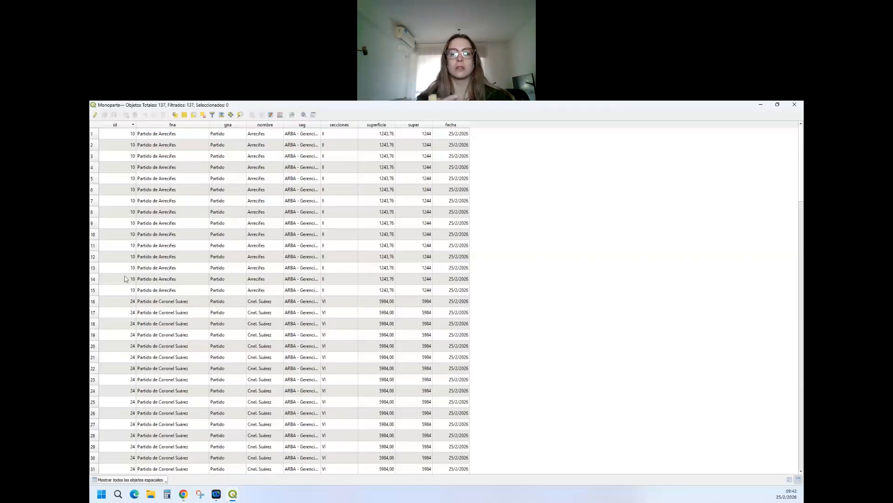
{"action": "left_click", "coordinate": [175, 270]}
{"action": "left_click", "coordinate": [175, 279]}
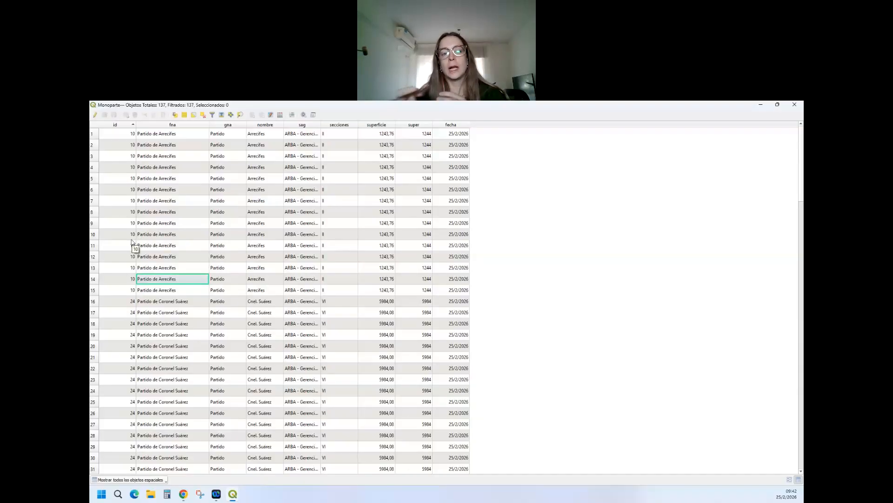
{"action": "scroll", "coordinate": [346, 269], "scroll_direction": "down", "scroll_amount": 1}
{"action": "scroll", "coordinate": [346, 268], "scroll_direction": "down", "scroll_amount": 3}
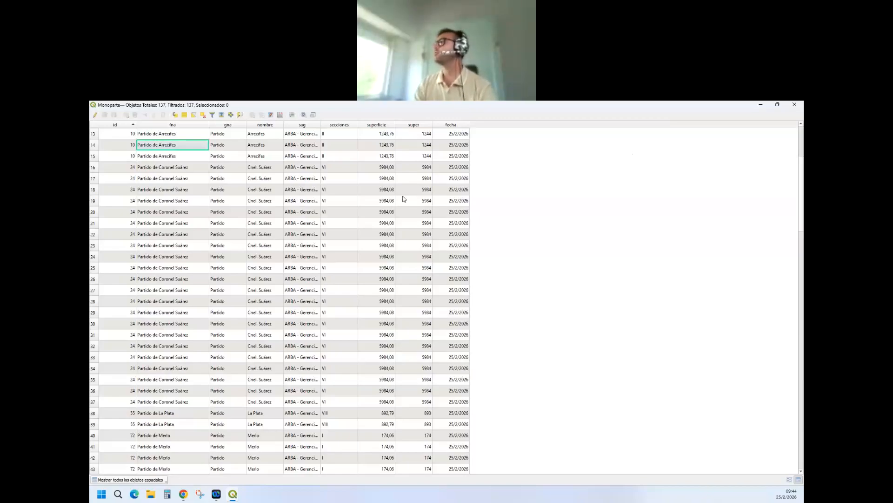
{"action": "left_click", "coordinate": [795, 105]}
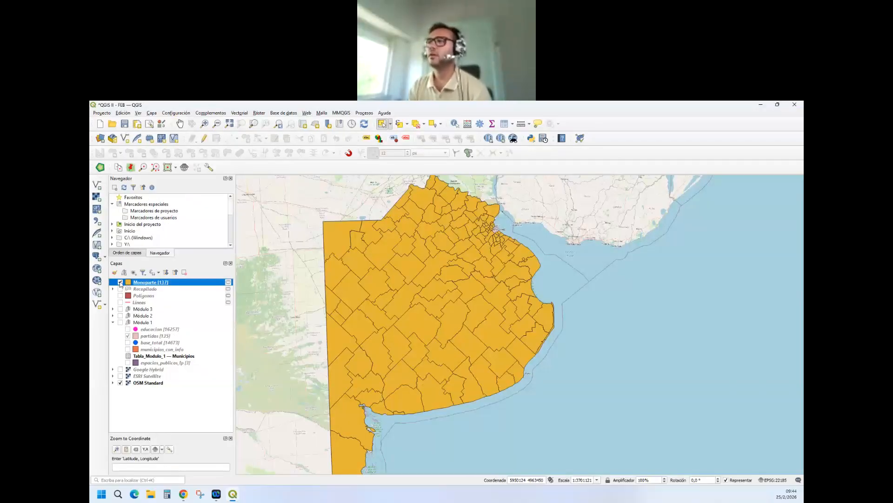
Step: Hide Monoparte, display barrios_renabap from the Módulo 3 group, and make it the active layer
{"action": "left_click", "coordinate": [120, 282]}
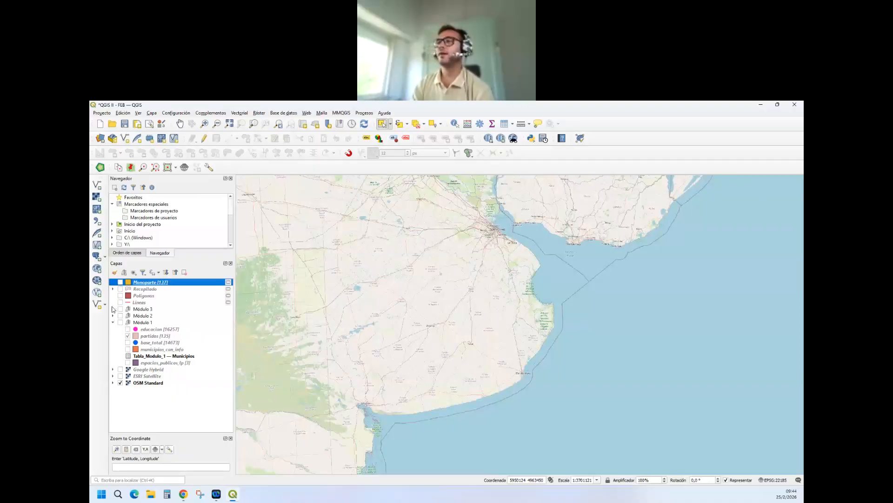
{"action": "left_click", "coordinate": [113, 309]}
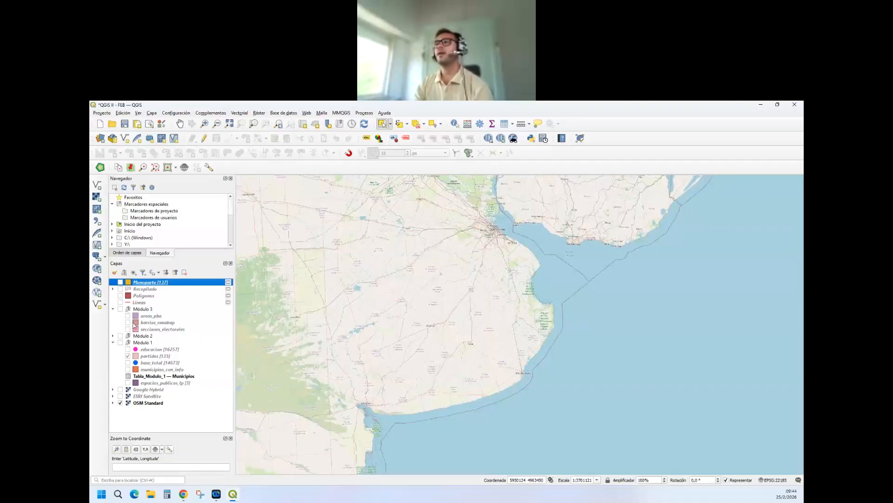
{"action": "left_click", "coordinate": [128, 322]}
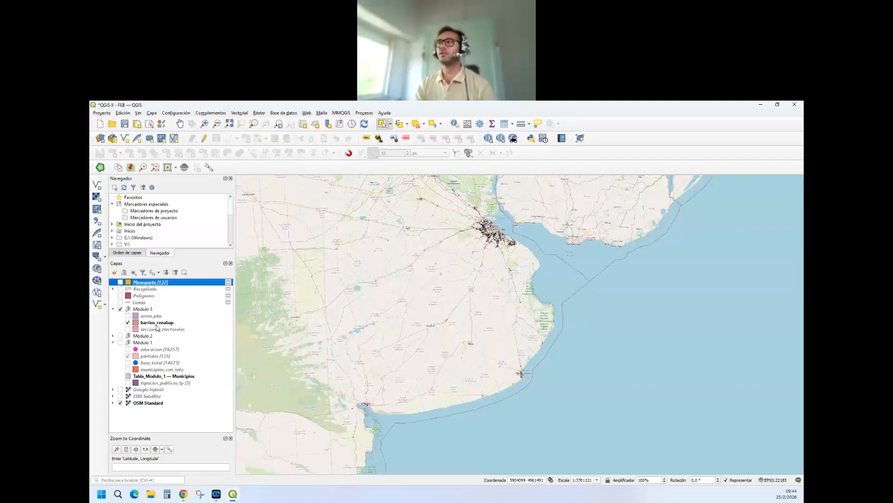
{"action": "left_click", "coordinate": [154, 324]}
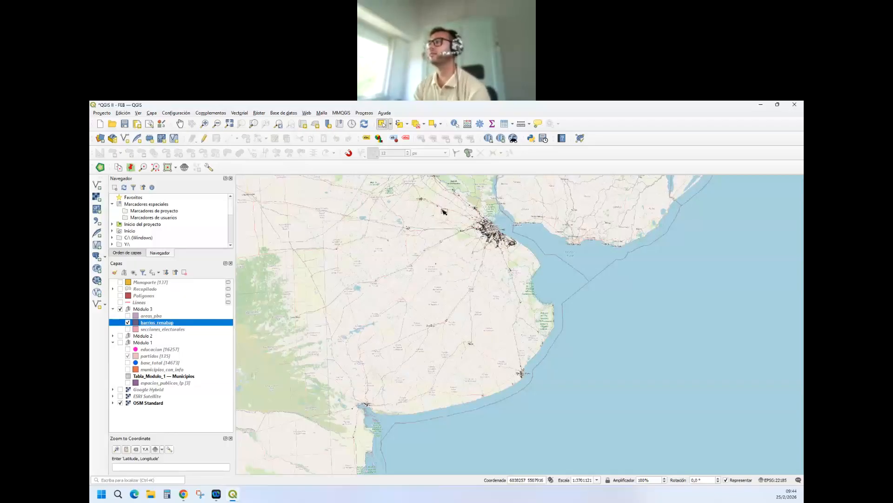
Step: Replace the OSM Standard basemap with Google Hybrid beneath the barrios_renabap polygons around La Plata
{"action": "scroll", "coordinate": [488, 248], "scroll_direction": "up", "scroll_amount": 1}
{"action": "scroll", "coordinate": [531, 217], "scroll_direction": "up", "scroll_amount": 3}
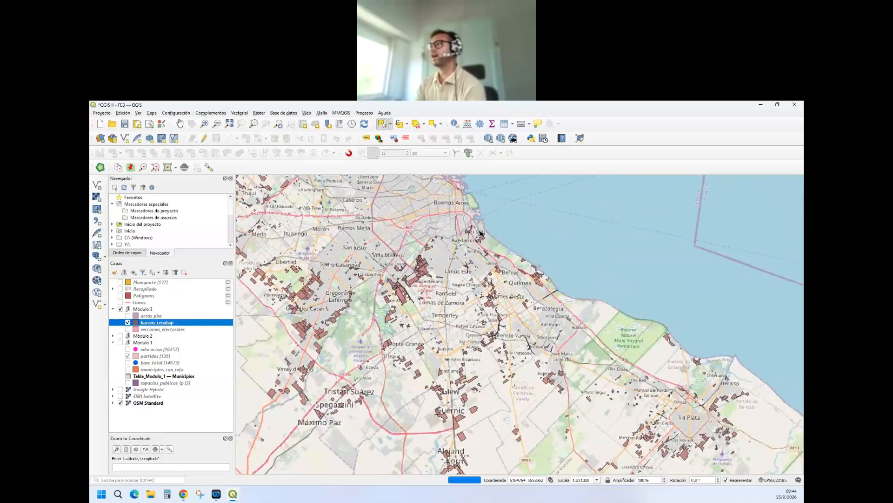
{"action": "scroll", "coordinate": [481, 233], "scroll_direction": "down", "scroll_amount": 1}
{"action": "left_click", "coordinate": [455, 124]}
{"action": "scroll", "coordinate": [610, 327], "scroll_direction": "up", "scroll_amount": 1}
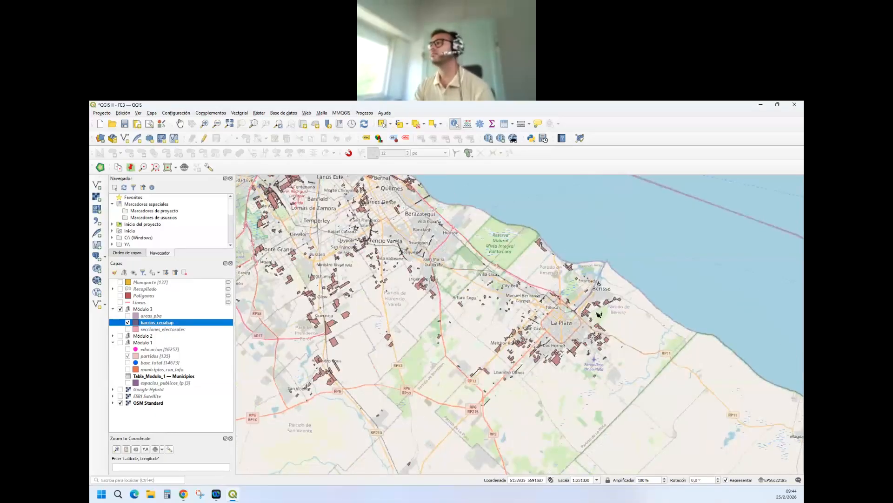
{"action": "scroll", "coordinate": [597, 314], "scroll_direction": "up", "scroll_amount": 1}
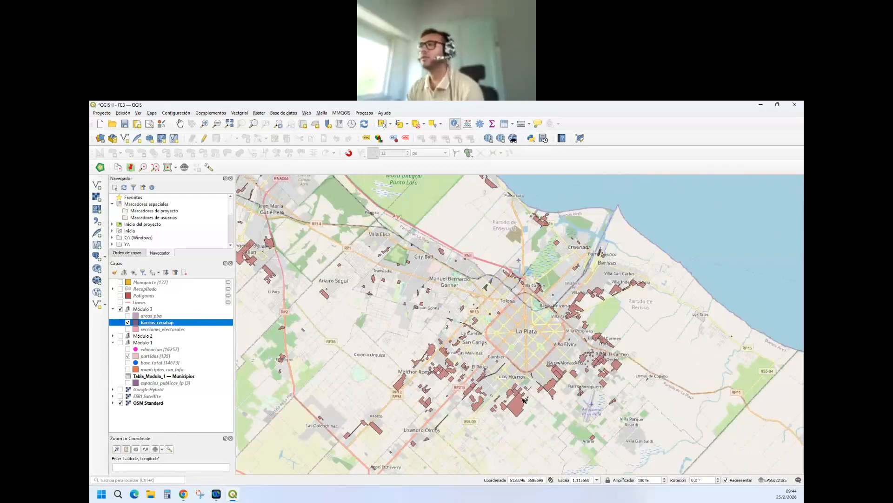
{"action": "scroll", "coordinate": [515, 408], "scroll_direction": "up", "scroll_amount": 1}
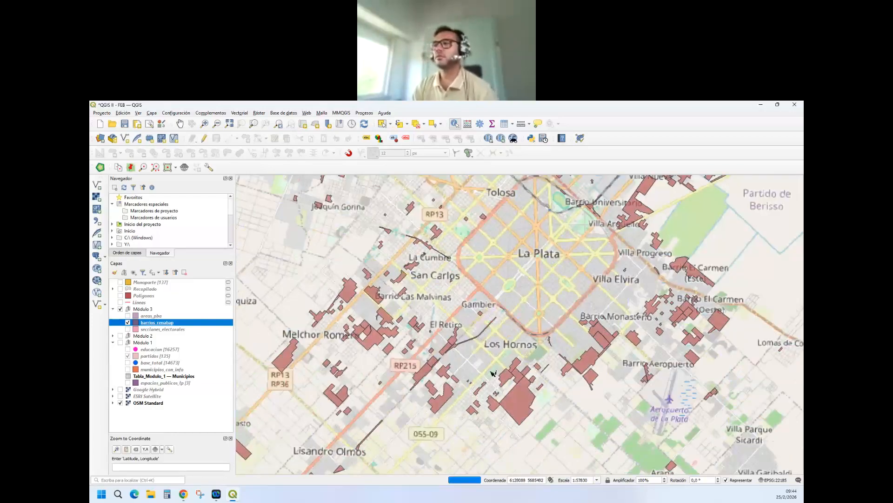
{"action": "left_click", "coordinate": [122, 403]}
{"action": "left_click", "coordinate": [120, 403]}
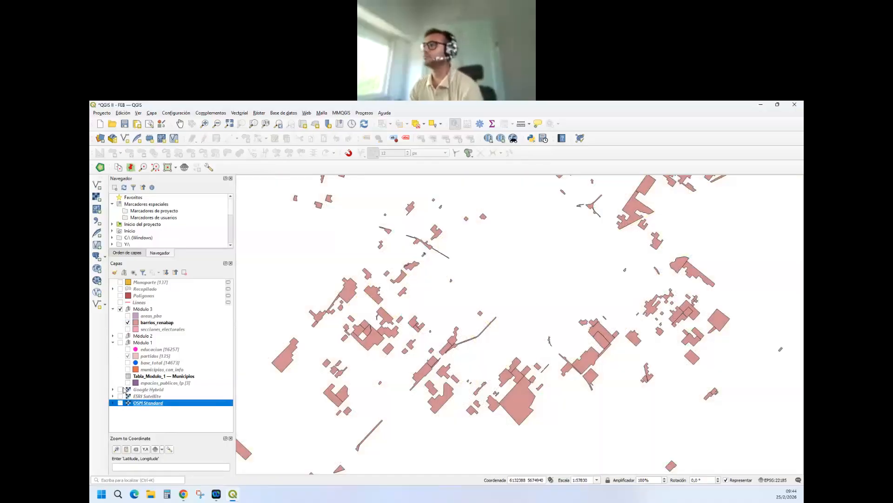
{"action": "left_click", "coordinate": [120, 390]}
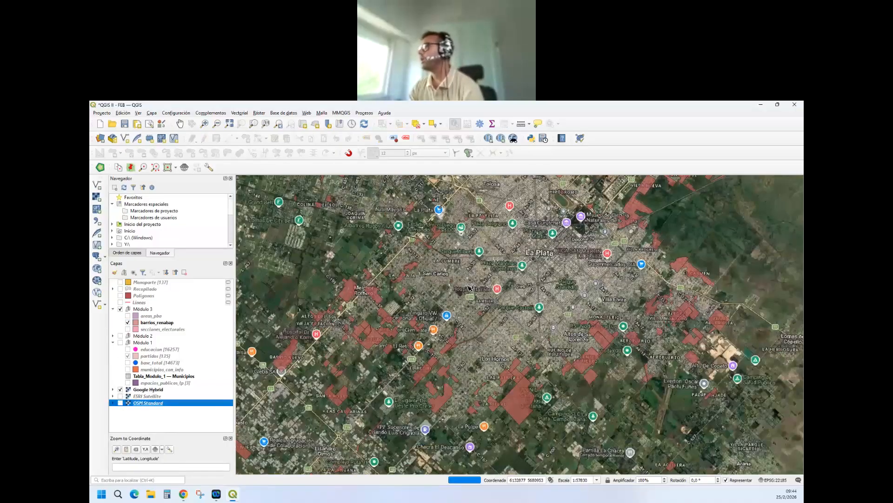
Step: Examine the barrios_renabap polygons over the satellite imagery around Melchor Romero, La Plata and Ingeniero Juan Allan
{"action": "scroll", "coordinate": [357, 341], "scroll_direction": "up", "scroll_amount": 1}
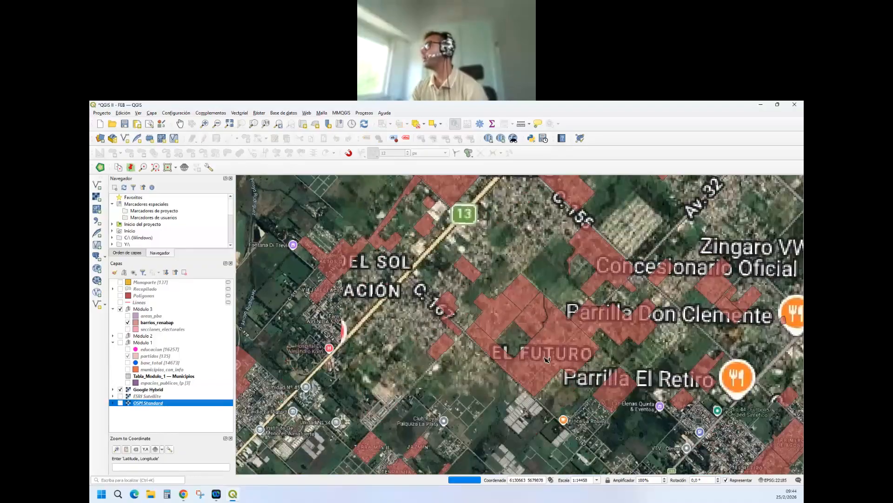
{"action": "scroll", "coordinate": [547, 359], "scroll_direction": "down", "scroll_amount": 1}
{"action": "scroll", "coordinate": [492, 317], "scroll_direction": "up", "scroll_amount": 1}
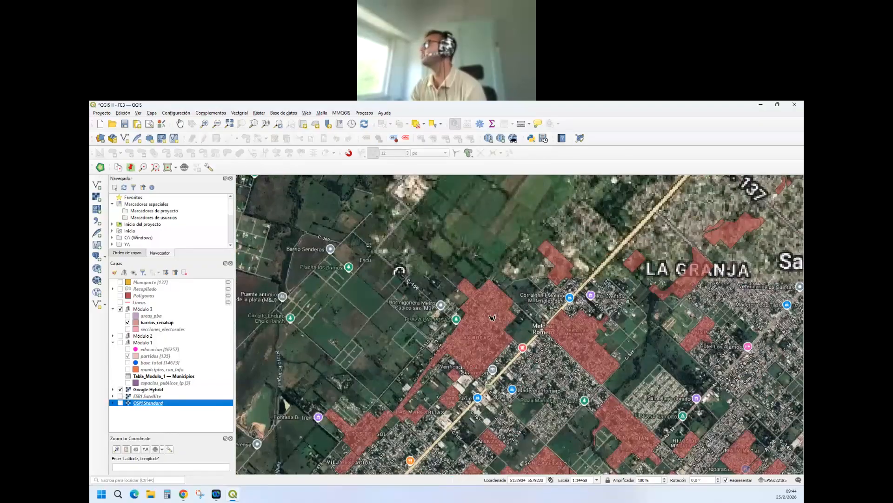
{"action": "scroll", "coordinate": [493, 323], "scroll_direction": "down", "scroll_amount": 1}
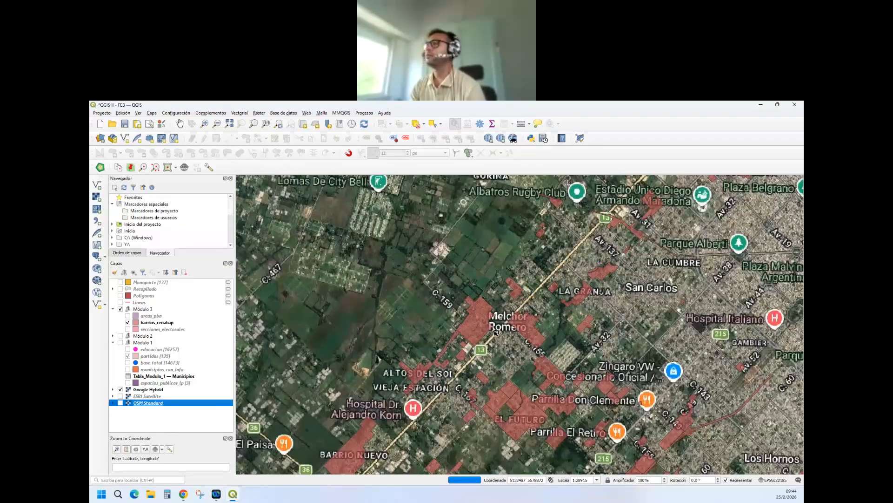
{"action": "scroll", "coordinate": [494, 332], "scroll_direction": "down", "scroll_amount": 1}
{"action": "scroll", "coordinate": [467, 300], "scroll_direction": "down", "scroll_amount": 1}
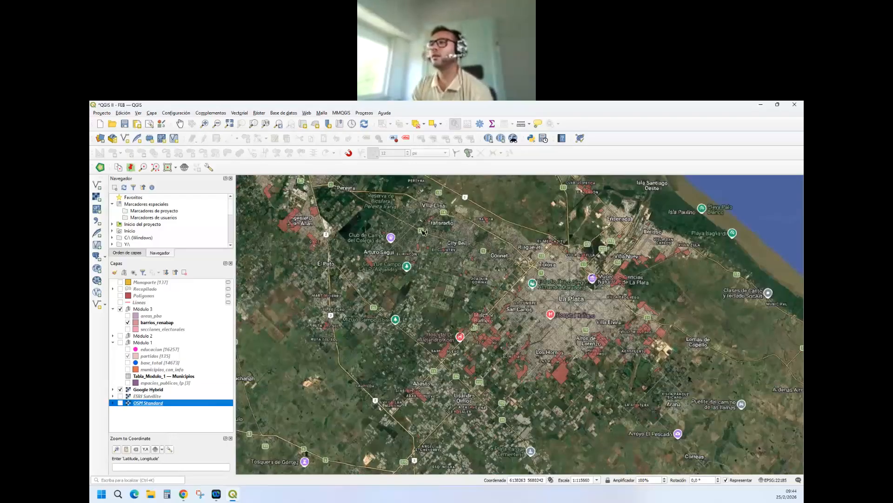
{"action": "scroll", "coordinate": [281, 217], "scroll_direction": "up", "scroll_amount": 1}
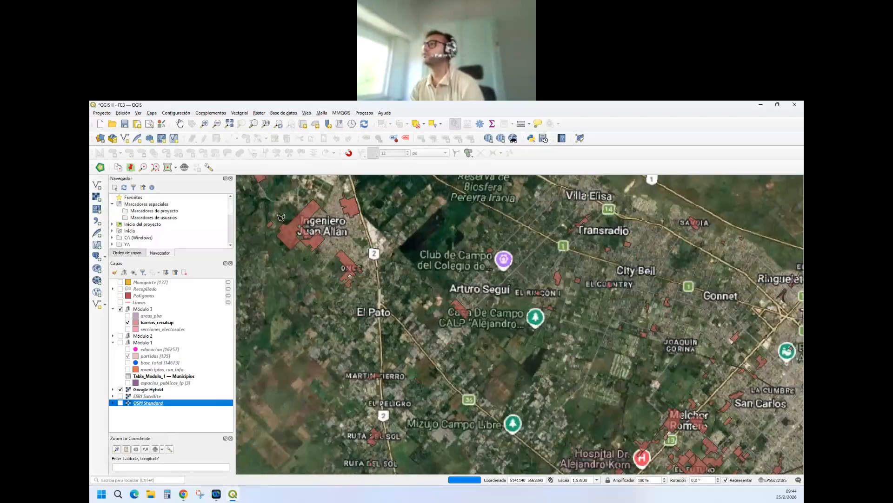
Step: Open the barrios_renabap attribute table, sort it by nombre_bar and finally by departamen, and adjust the nombre_bar and provincia column widths
{"action": "left_click", "coordinate": [157, 322]}
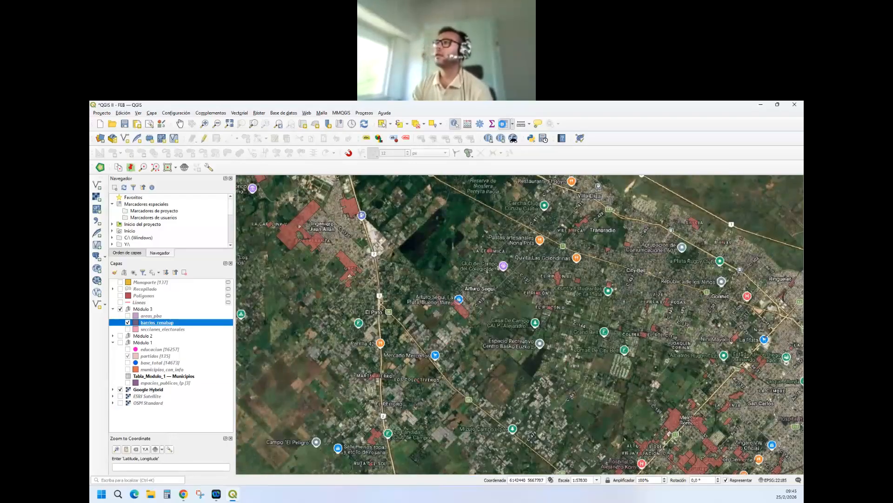
{"action": "key", "text": "F6"}
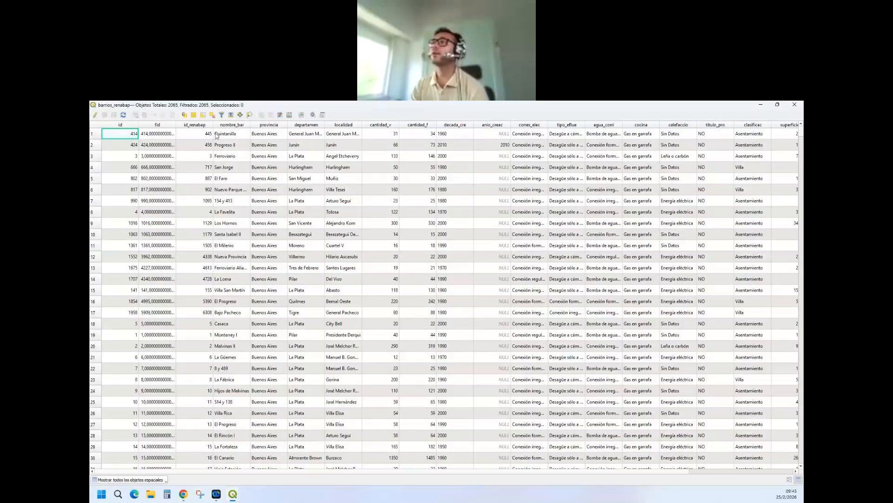
{"action": "left_click", "coordinate": [248, 125]}
{"action": "left_click_drag", "start_coordinate": [250, 124], "coordinate": [256, 124]}
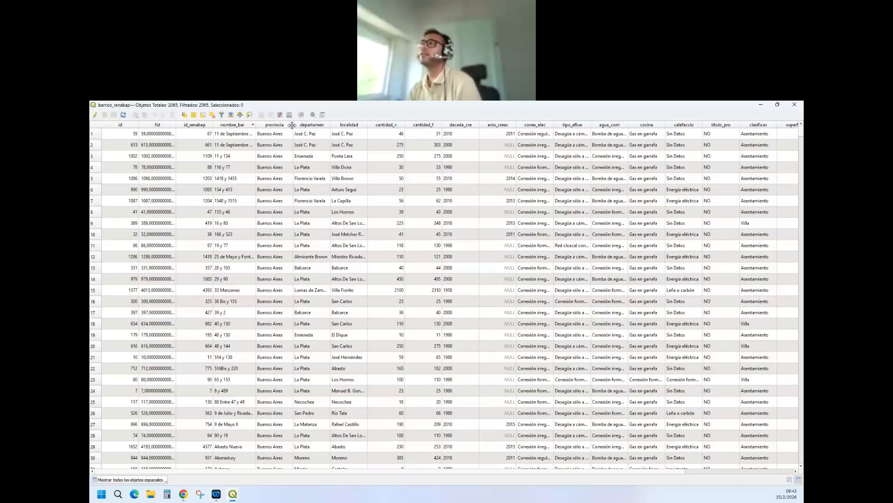
{"action": "left_click_drag", "start_coordinate": [292, 125], "coordinate": [289, 124]}
{"action": "left_click", "coordinate": [305, 125]}
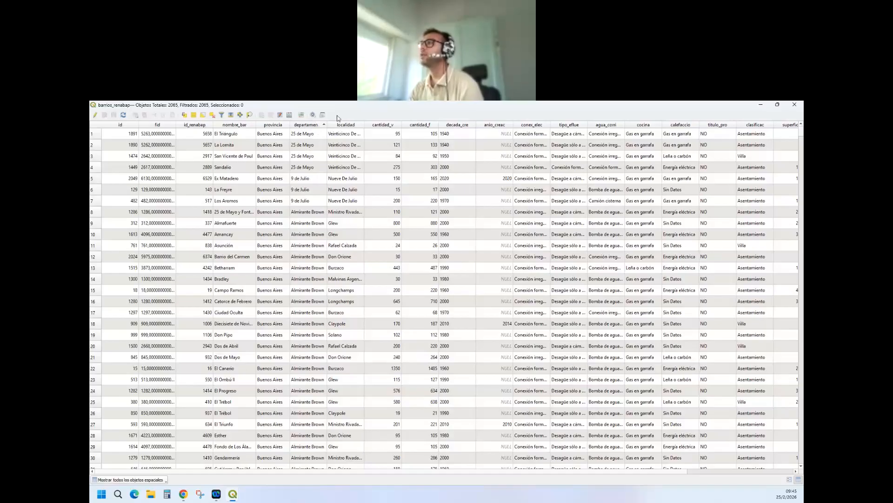
Step: Fit the localidad, cantidad_v, cantidad_f and decada_cre columns of the attribute table to their contents
{"action": "double_click", "coordinate": [364, 125]}
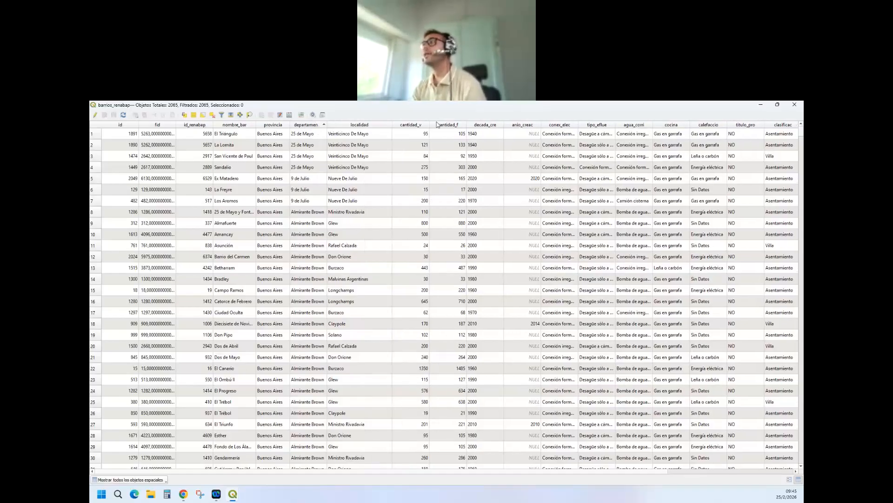
{"action": "double_click", "coordinate": [429, 124]}
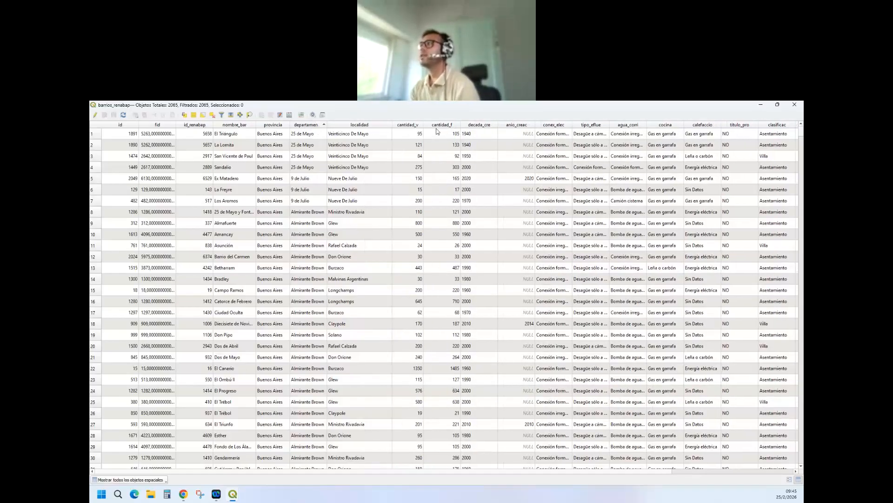
{"action": "double_click", "coordinate": [461, 124]}
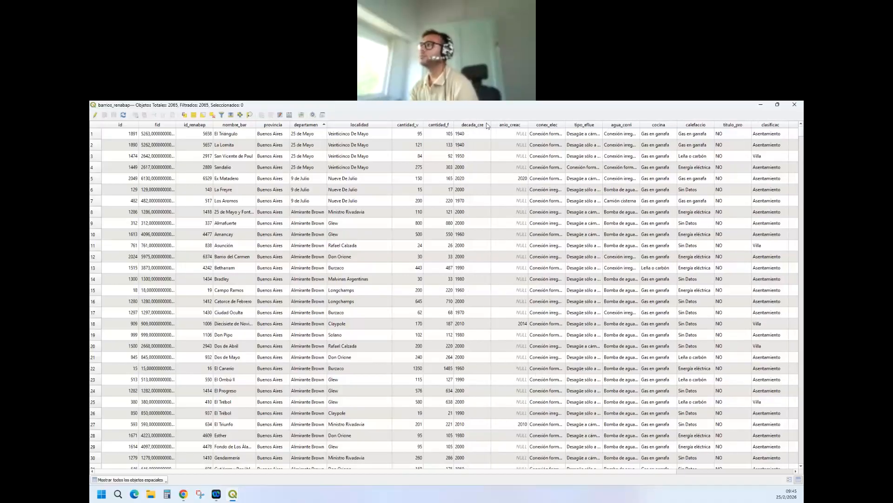
{"action": "double_click", "coordinate": [489, 125]}
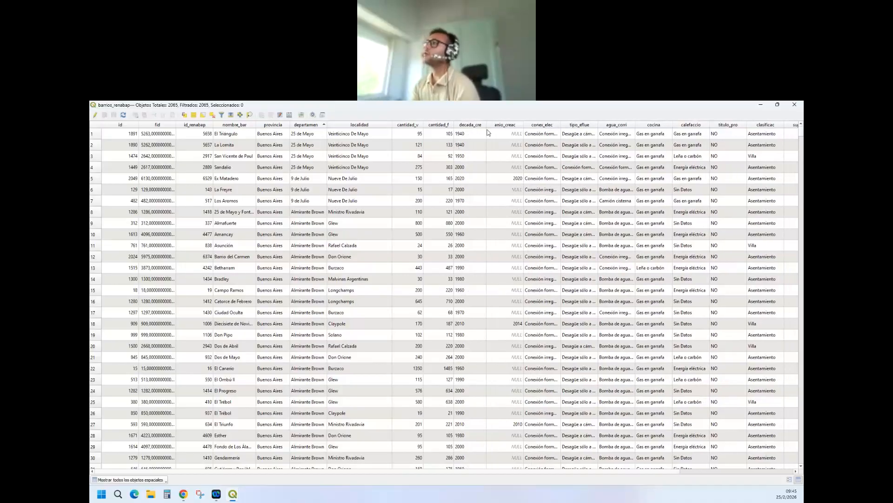
Step: Sort barrios_renabap by anio_creac in descending order and select the first record, El Progreso in La Matanza
{"action": "left_click", "coordinate": [515, 125]}
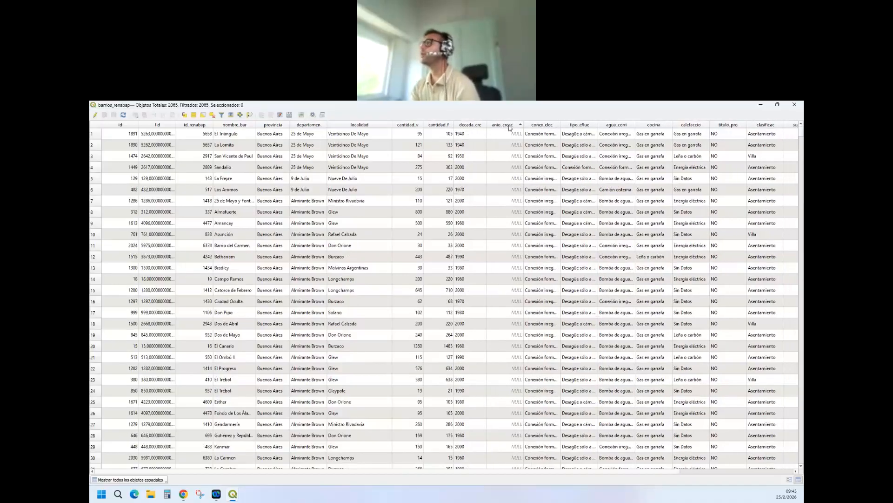
{"action": "left_click", "coordinate": [510, 125]}
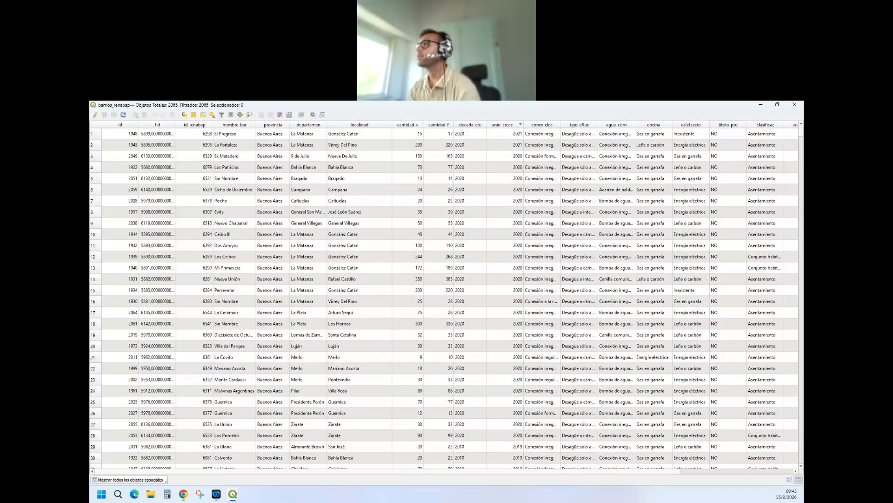
{"action": "left_click", "coordinate": [94, 135]}
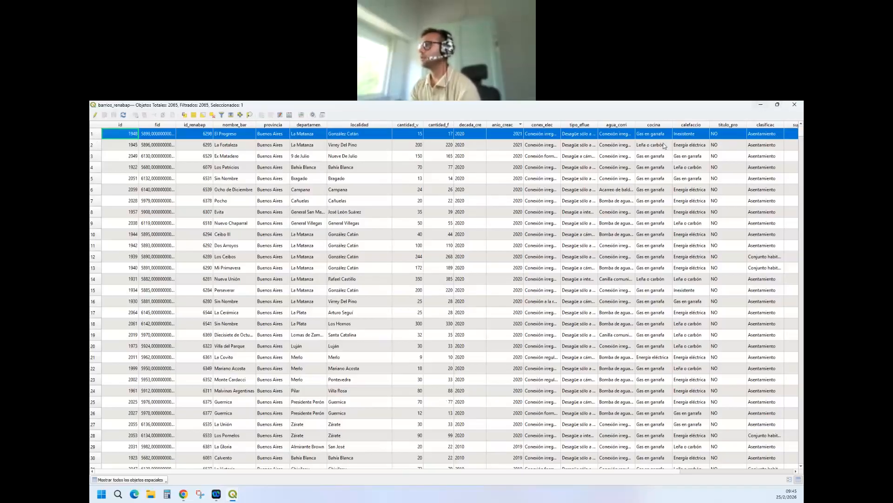
Step: Close the attribute table, zoom the map to the selected El Progreso neighbourhood, and try to identify a feature beside it
{"action": "left_click", "coordinate": [795, 104]}
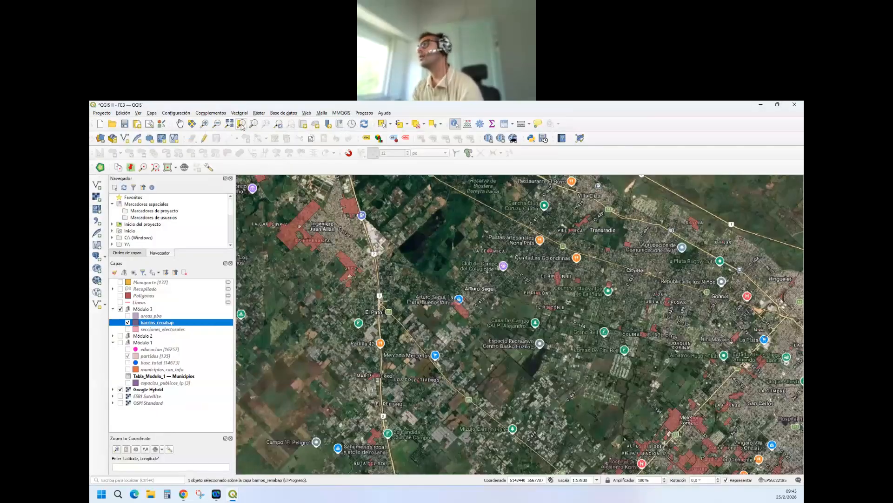
{"action": "left_click", "coordinate": [241, 124]}
{"action": "left_click", "coordinate": [553, 288]}
{"action": "left_click", "coordinate": [382, 124]}
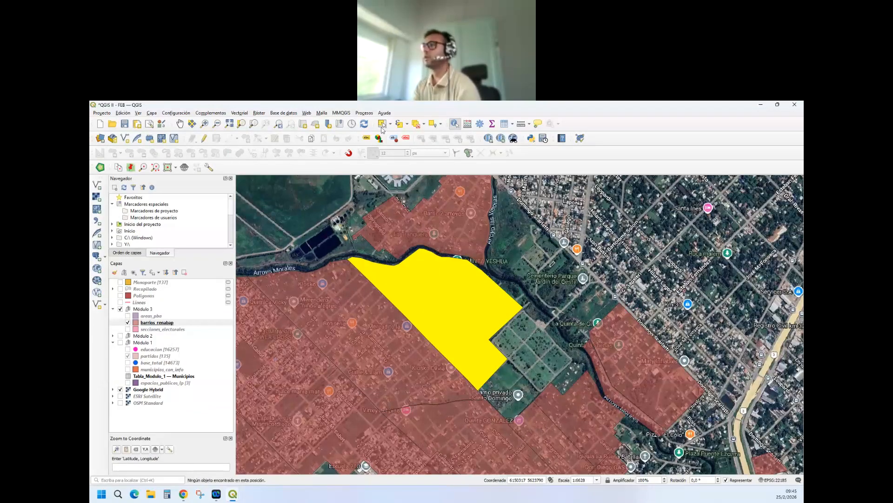
Step: Clear the selected El Progreso neighbourhood on the map and return to the open barrios_renabap attribute table
{"action": "left_click", "coordinate": [548, 278]}
{"action": "scroll", "coordinate": [429, 307], "scroll_direction": "up", "scroll_amount": 1}
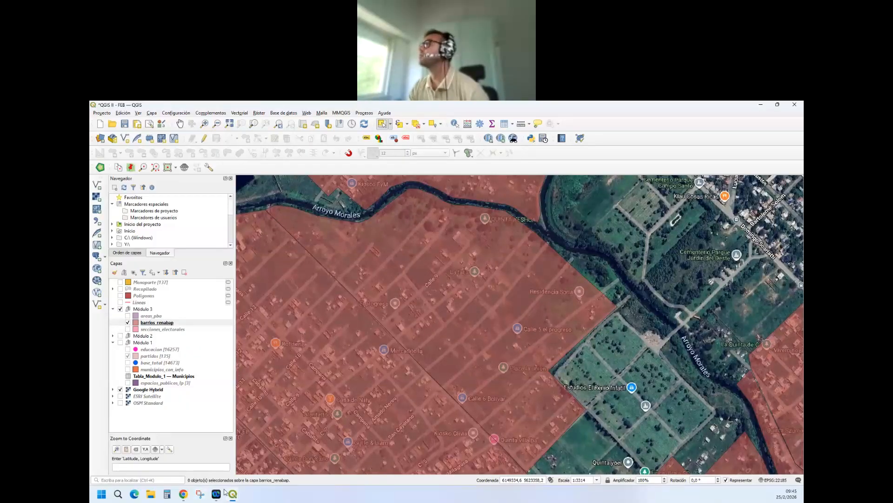
{"action": "mouse_move", "coordinate": [233, 494]}
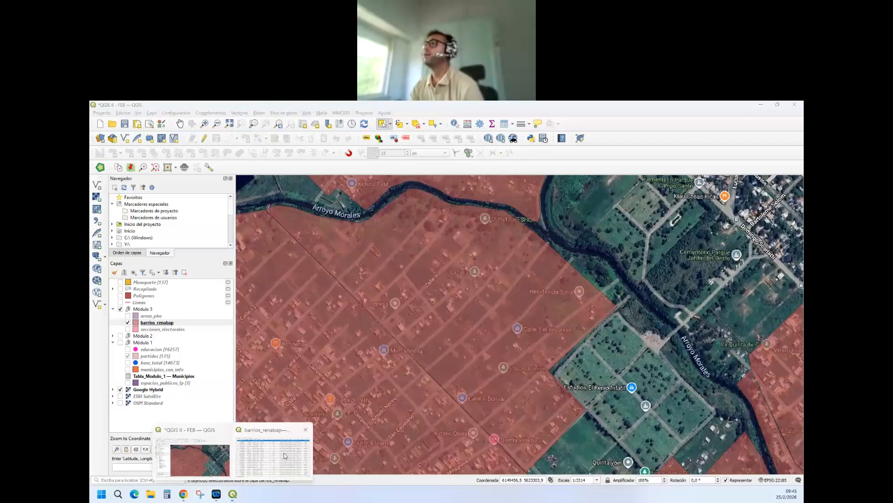
{"action": "left_click", "coordinate": [296, 436]}
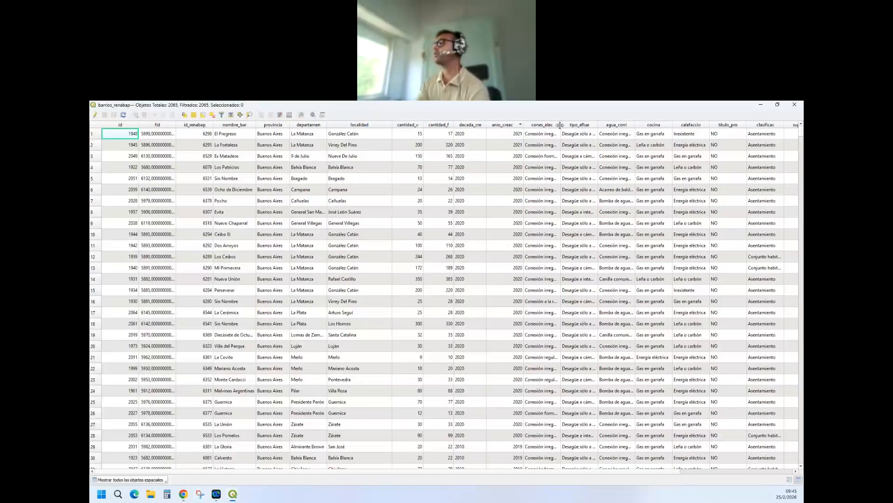
Step: Widen the conex_elec column to show its full text, sort the table by it in ascending order, and review its connection types
{"action": "left_click_drag", "start_coordinate": [561, 125], "coordinate": [661, 126]}
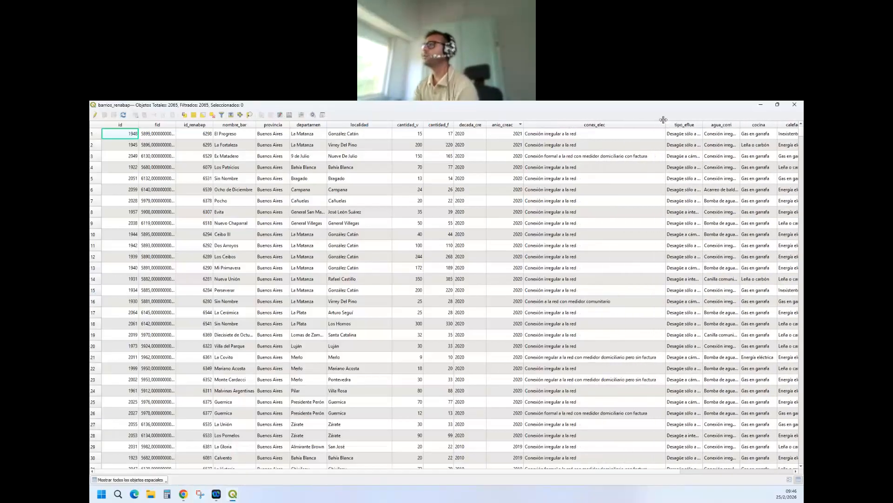
{"action": "scroll", "coordinate": [593, 471], "scroll_direction": "right", "scroll_amount": 3}
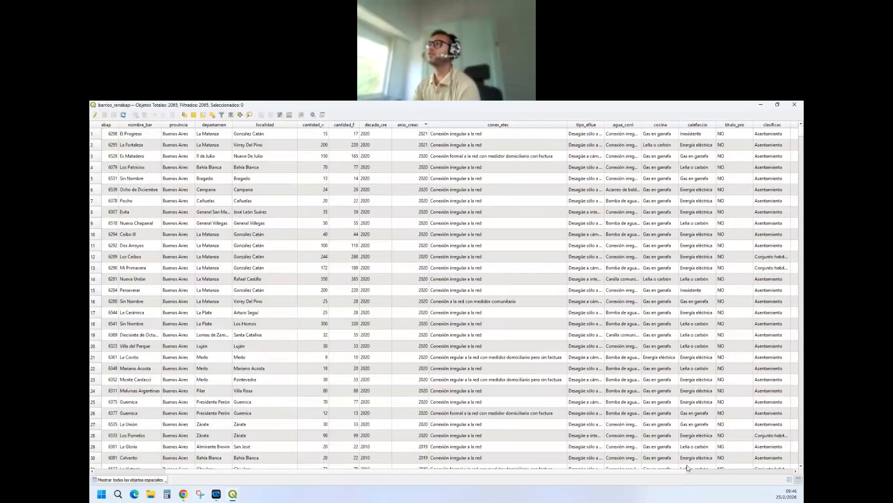
{"action": "scroll", "coordinate": [423, 165], "scroll_direction": "right", "scroll_amount": 1}
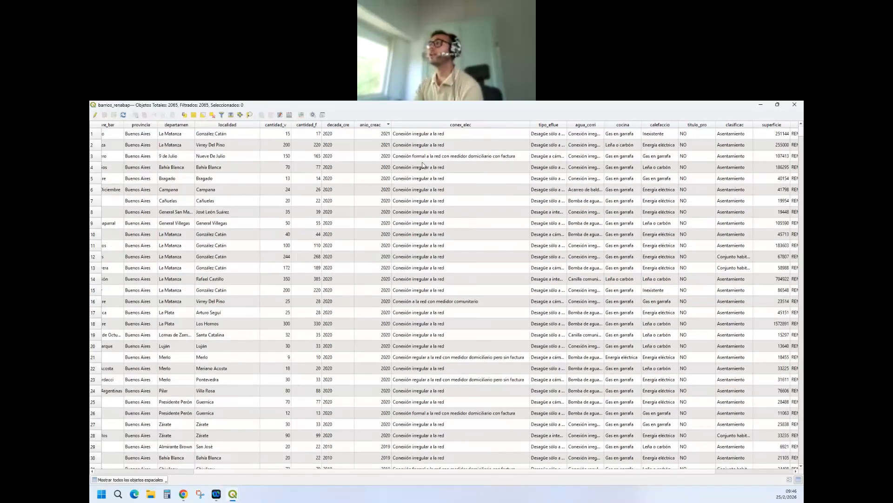
{"action": "left_click", "coordinate": [434, 124]}
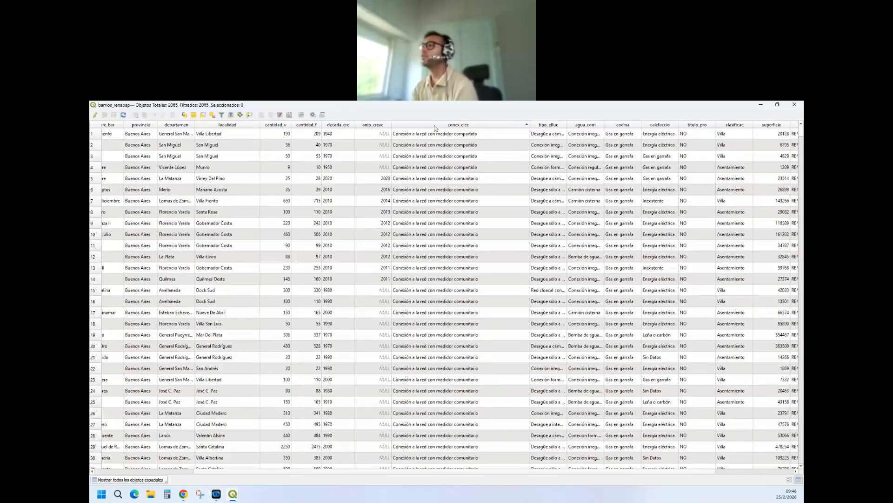
{"action": "scroll", "coordinate": [463, 237], "scroll_direction": "down", "scroll_amount": 13}
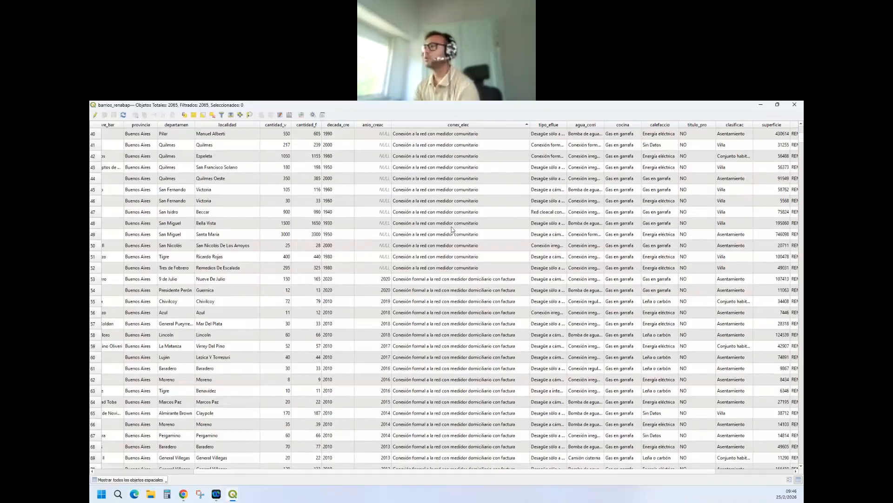
{"action": "scroll", "coordinate": [465, 237], "scroll_direction": "down", "scroll_amount": 4}
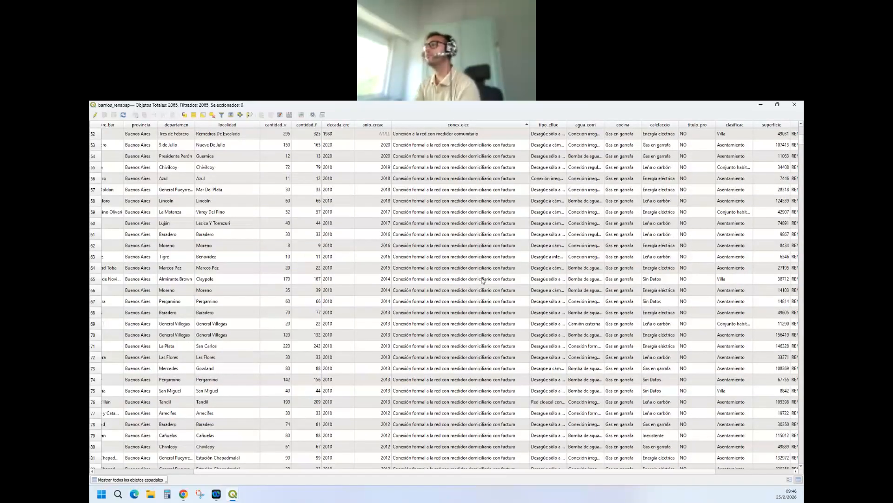
{"action": "scroll", "coordinate": [469, 280], "scroll_direction": "down", "scroll_amount": 2}
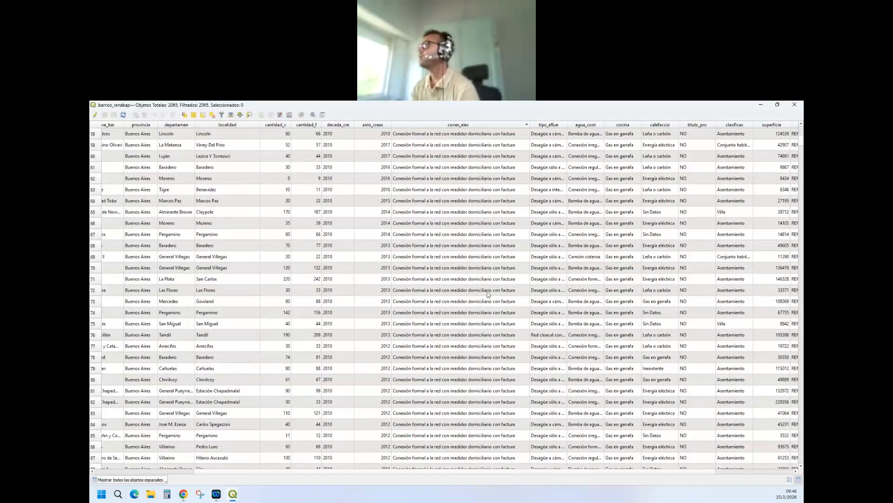
{"action": "scroll", "coordinate": [493, 322], "scroll_direction": "up", "scroll_amount": 6}
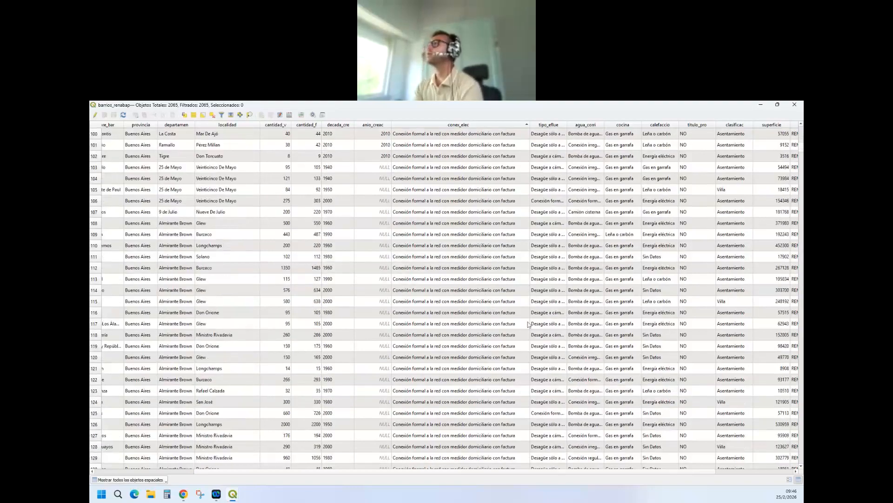
{"action": "scroll", "coordinate": [520, 327], "scroll_direction": "up", "scroll_amount": 3}
{"action": "scroll", "coordinate": [520, 327], "scroll_direction": "up", "scroll_amount": 10}
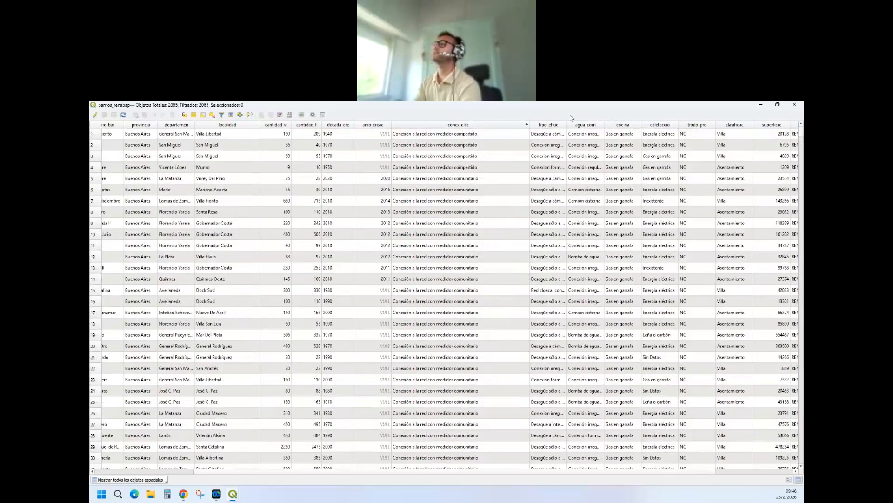
Step: Widen the tipo_eflue and agua_corri columns, sort the table by tipo_eflue in ascending order, and review the drainage types
{"action": "left_click_drag", "start_coordinate": [567, 124], "coordinate": [626, 125]}
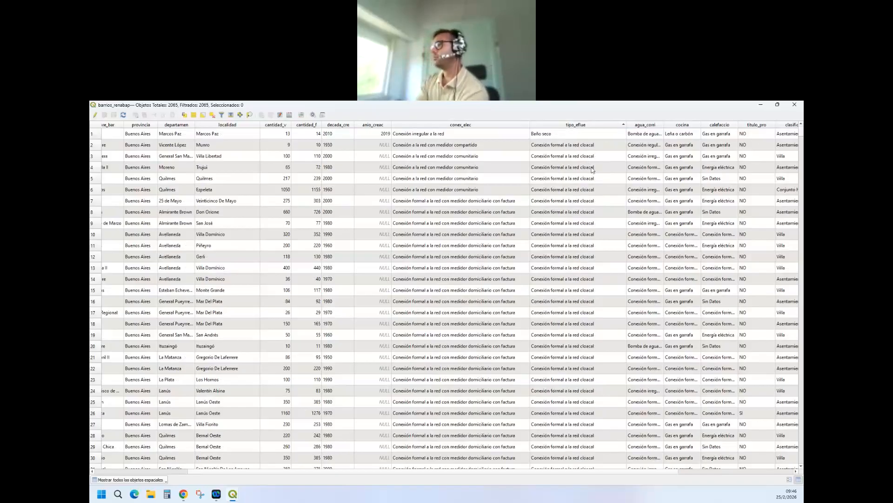
{"action": "scroll", "coordinate": [592, 170], "scroll_direction": "down", "scroll_amount": 13}
{"action": "scroll", "coordinate": [598, 311], "scroll_direction": "down", "scroll_amount": 6}
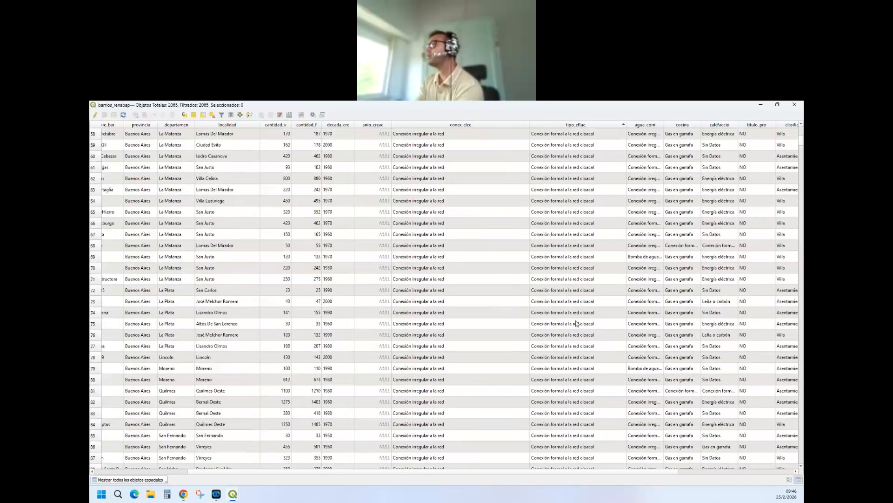
{"action": "scroll", "coordinate": [576, 323], "scroll_direction": "down", "scroll_amount": 13}
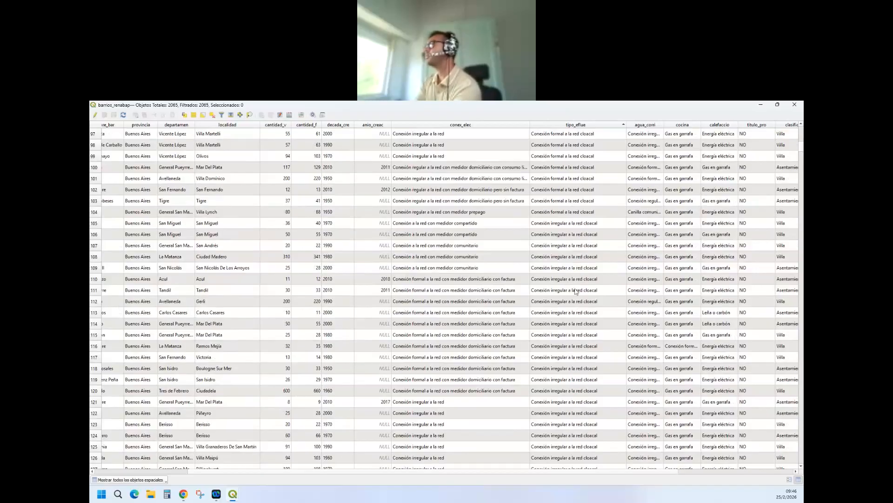
{"action": "scroll", "coordinate": [577, 292], "scroll_direction": "down", "scroll_amount": 16}
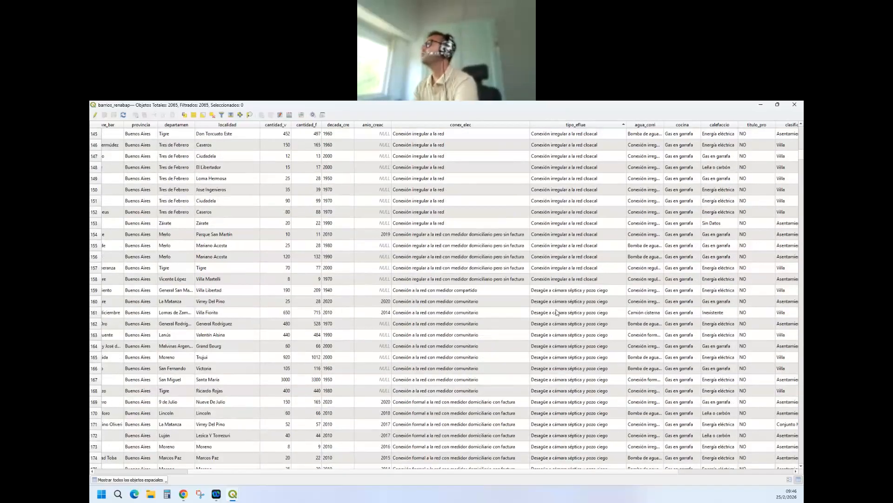
{"action": "scroll", "coordinate": [557, 297], "scroll_direction": "up", "scroll_amount": 20}
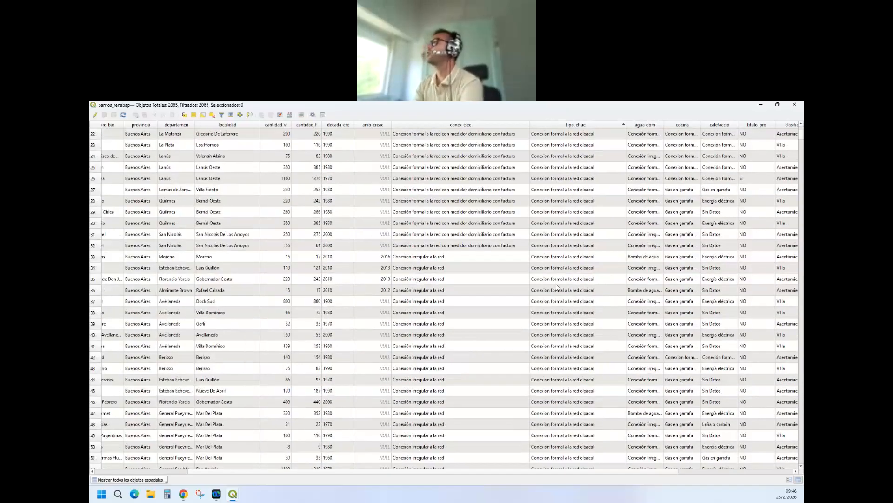
{"action": "scroll", "coordinate": [597, 233], "scroll_direction": "up", "scroll_amount": 7}
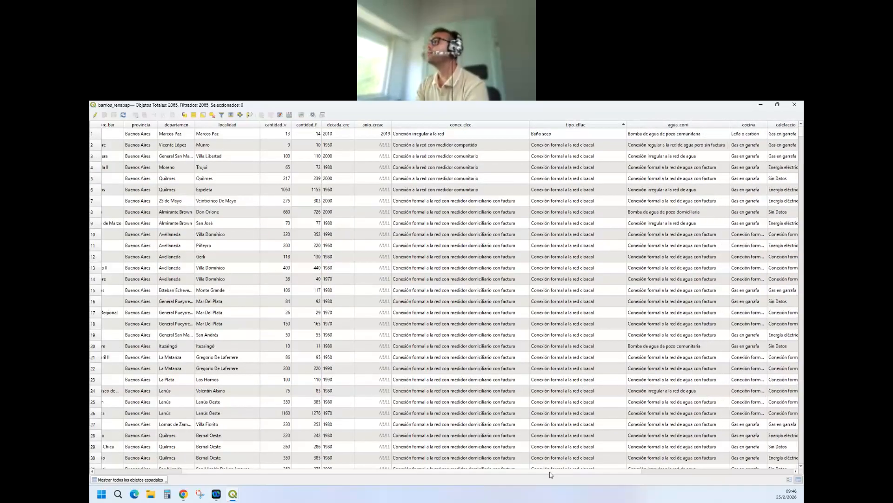
Step: Fit the cocina column to its contents, widen calefaccio, and sort the table by calefaccio in ascending order
{"action": "left_click_drag", "start_coordinate": [549, 471], "coordinate": [702, 493]}
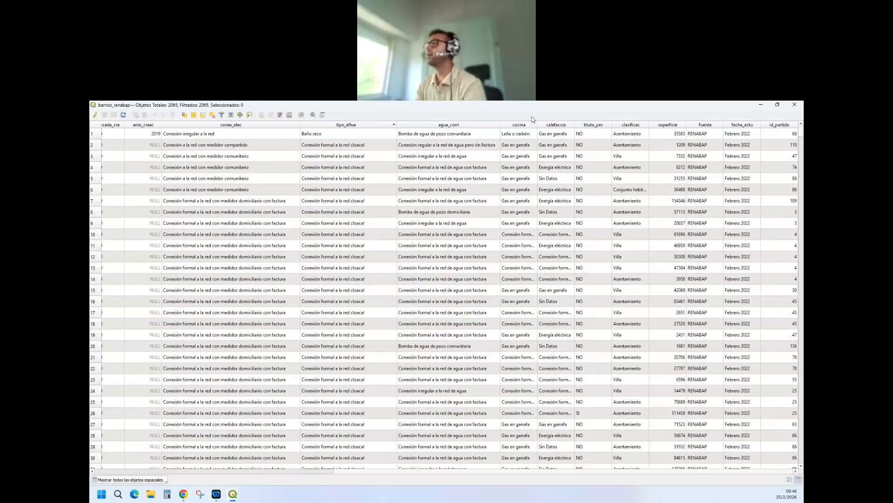
{"action": "double_click", "coordinate": [537, 125]}
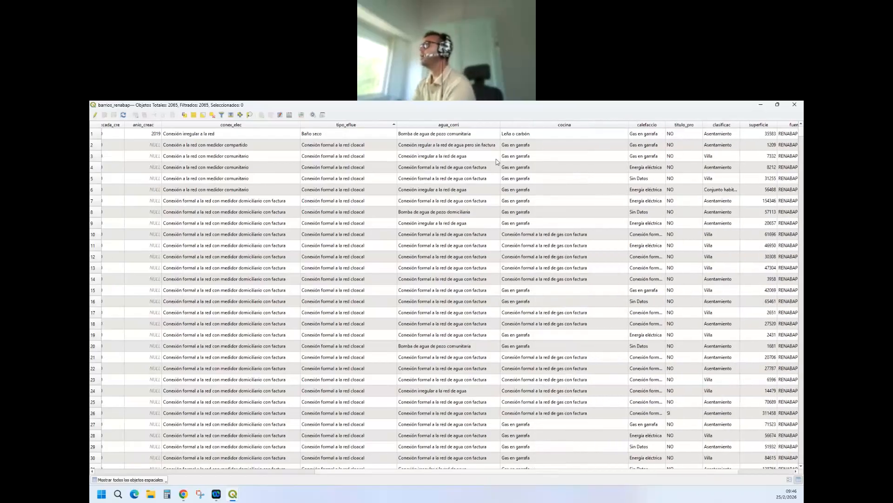
{"action": "double_click", "coordinate": [665, 125]}
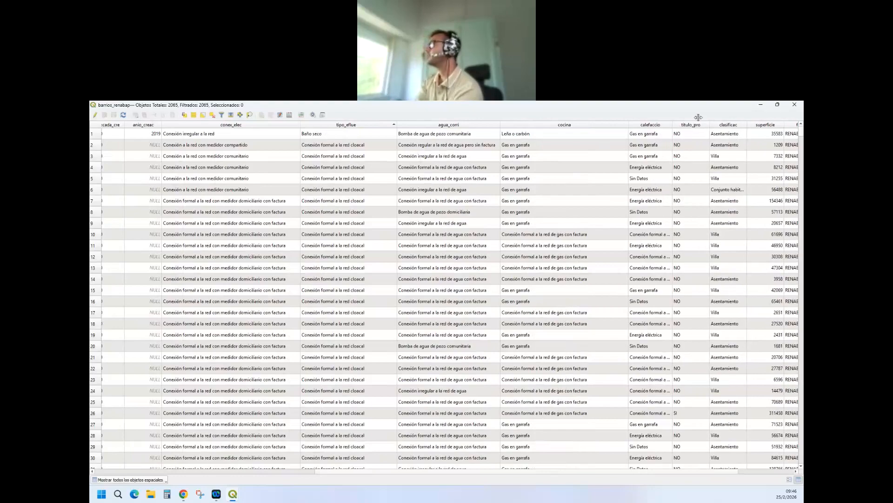
{"action": "left_click", "coordinate": [664, 125]}
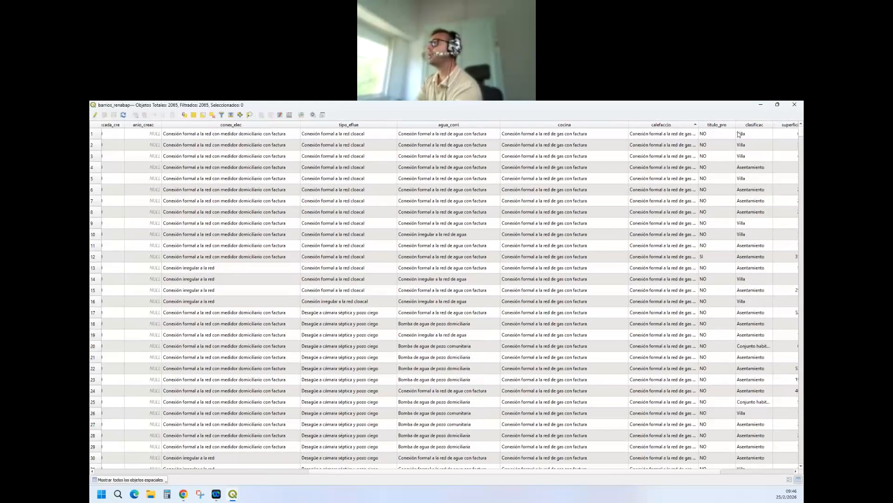
Step: Fit the clasificac column to its contents, sort the table by it in ascending order, and review the remaining columns through id_partido
{"action": "left_click_drag", "start_coordinate": [506, 471], "coordinate": [629, 482]}
{"action": "double_click", "coordinate": [650, 128]}
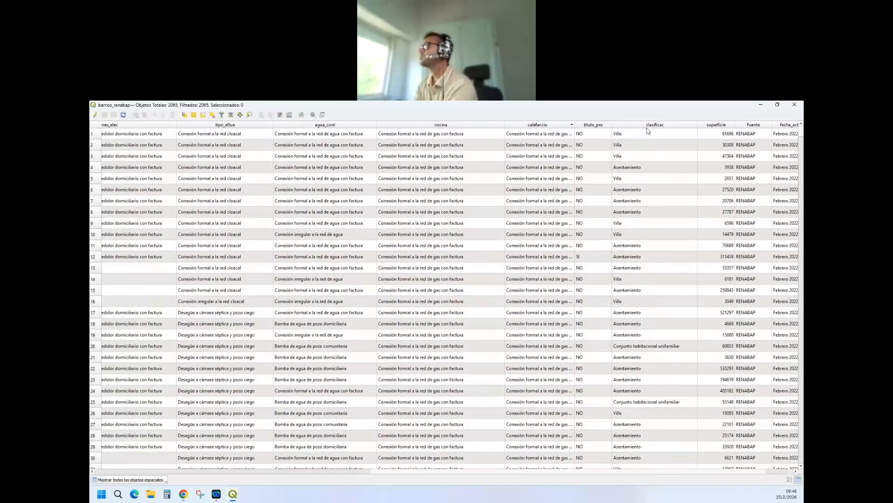
{"action": "left_click", "coordinate": [647, 126]}
{"action": "scroll", "coordinate": [645, 217], "scroll_direction": "down", "scroll_amount": 9}
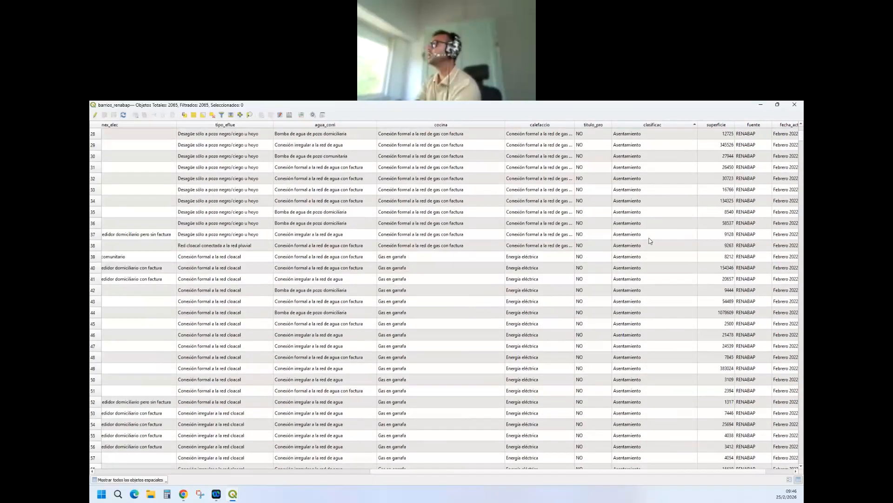
{"action": "scroll", "coordinate": [624, 243], "scroll_direction": "up", "scroll_amount": 6}
{"action": "scroll", "coordinate": [607, 244], "scroll_direction": "up", "scroll_amount": 3}
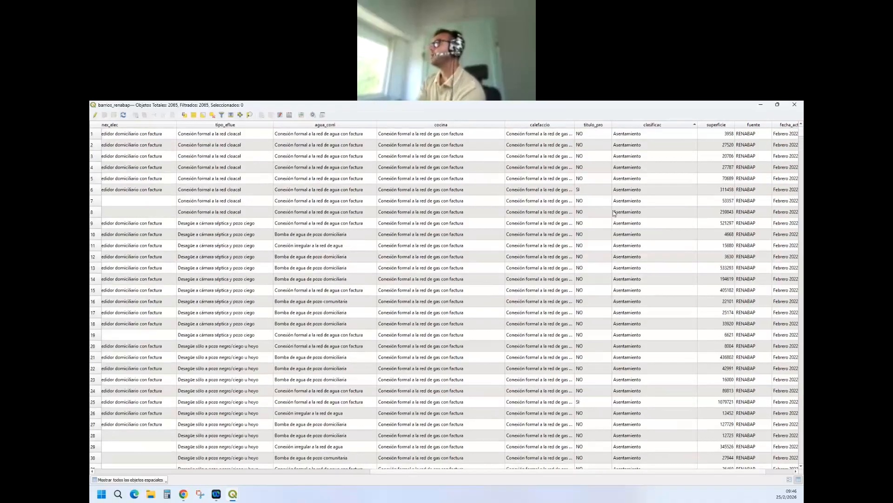
{"action": "left_click_drag", "start_coordinate": [408, 471], "coordinate": [507, 484]}
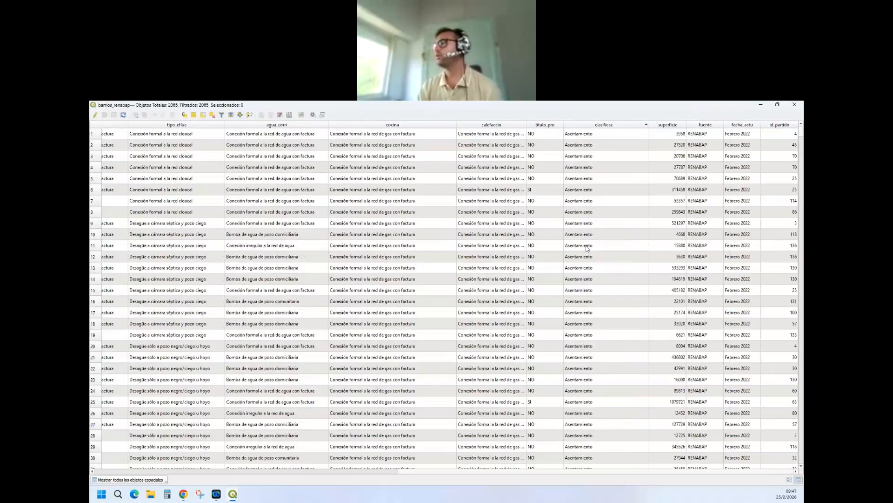
{"action": "scroll", "coordinate": [554, 298], "scroll_direction": "down", "scroll_amount": 20}
{"action": "scroll", "coordinate": [536, 232], "scroll_direction": "up", "scroll_amount": 20}
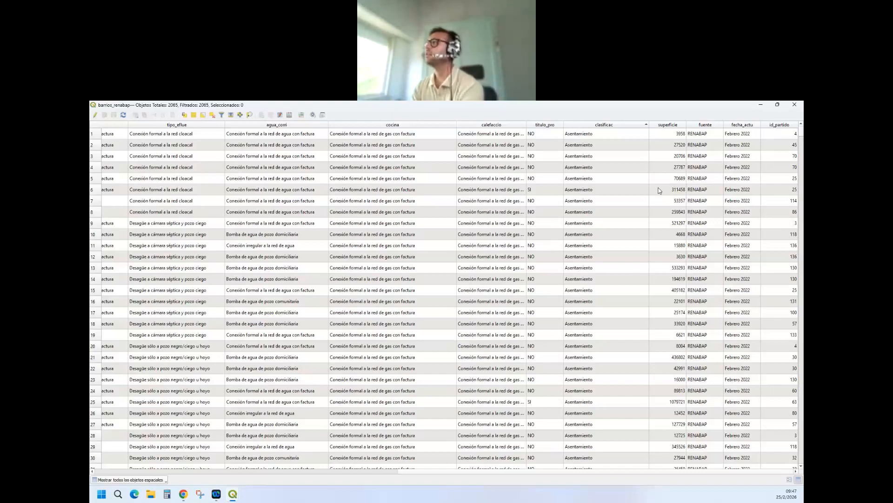
Step: Sort the table by titulo_pro in ascending order, widen calefaccio to show its full text, and narrow the cocina column
{"action": "left_click", "coordinate": [532, 125]}
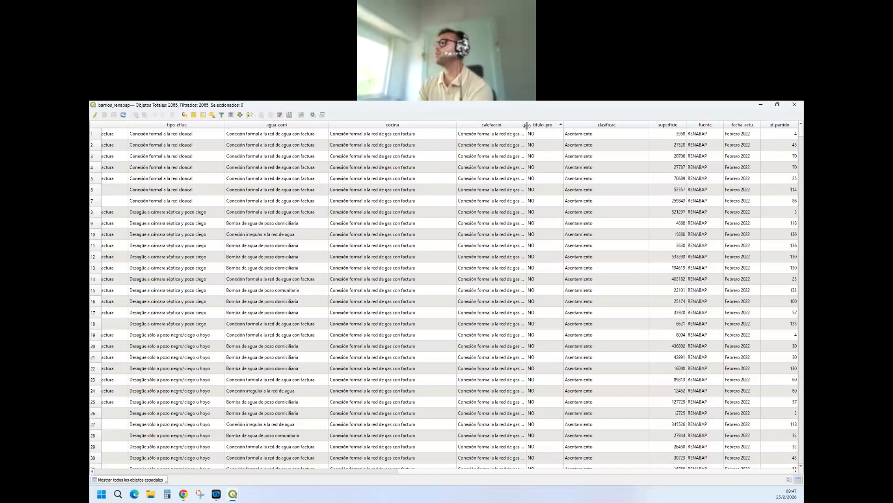
{"action": "left_click_drag", "start_coordinate": [527, 126], "coordinate": [548, 130]}
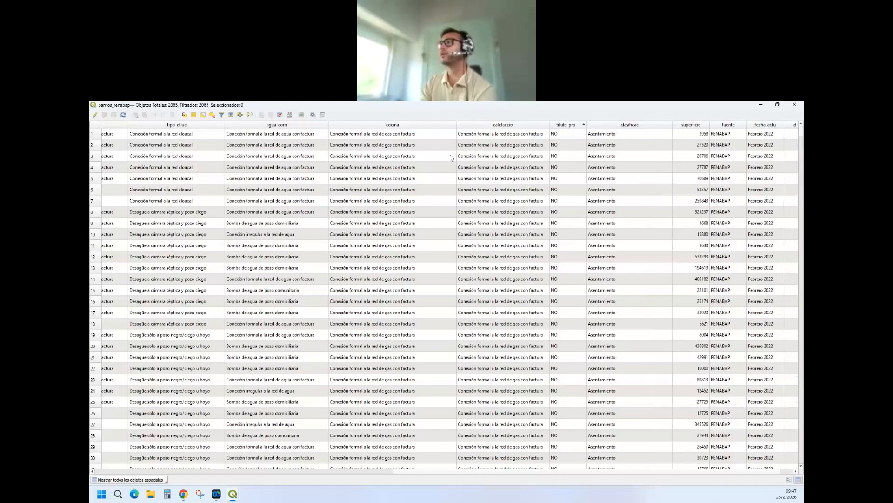
{"action": "left_click_drag", "start_coordinate": [456, 124], "coordinate": [419, 130]}
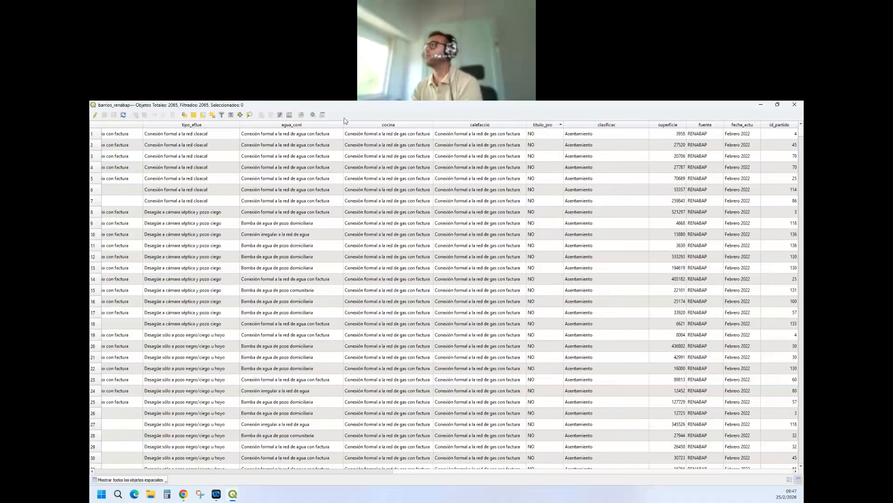
{"action": "left_click_drag", "start_coordinate": [343, 125], "coordinate": [346, 125]}
Step: Close the attribute table, select the barrios_renabap layer, and view its polygons at about 1:106000 across the surrounding districts
{"action": "left_click", "coordinate": [795, 104]}
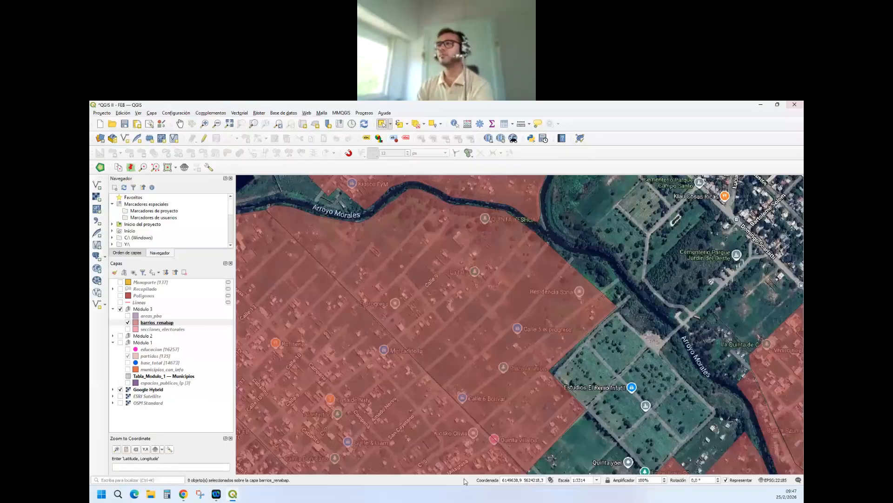
{"action": "scroll", "coordinate": [410, 271], "scroll_direction": "down", "scroll_amount": 2}
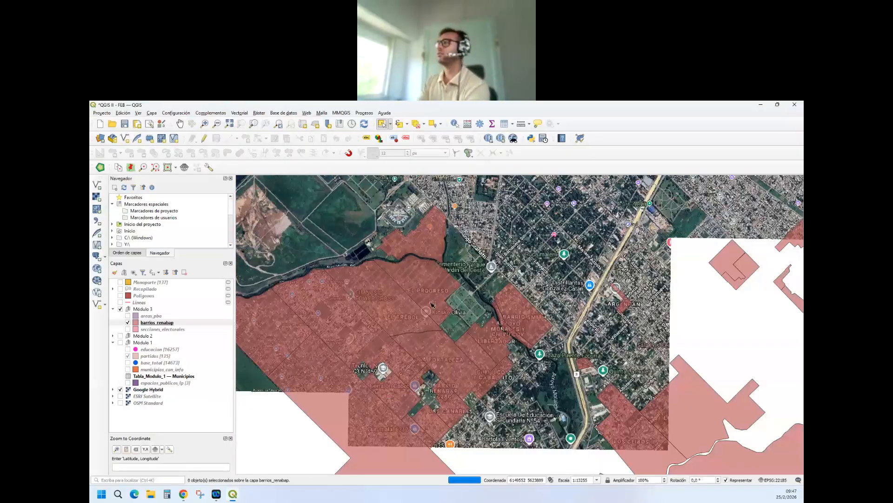
{"action": "left_click", "coordinate": [173, 324]}
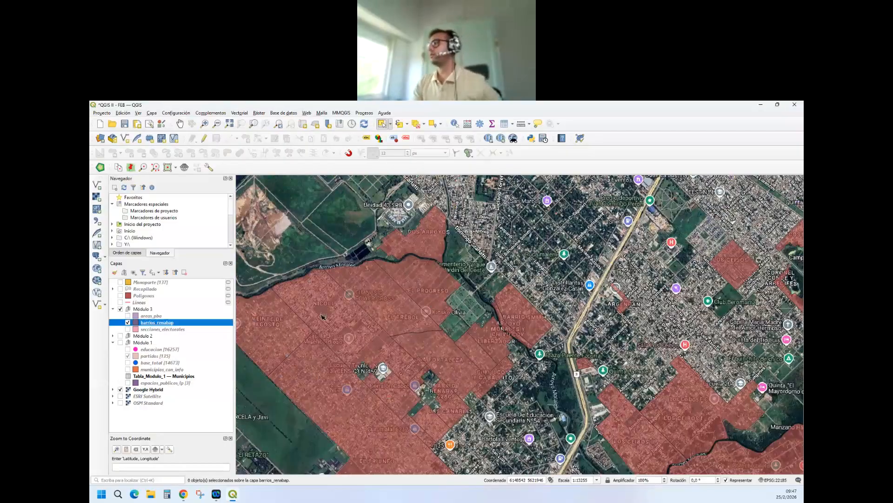
{"action": "scroll", "coordinate": [445, 268], "scroll_direction": "down", "scroll_amount": 1}
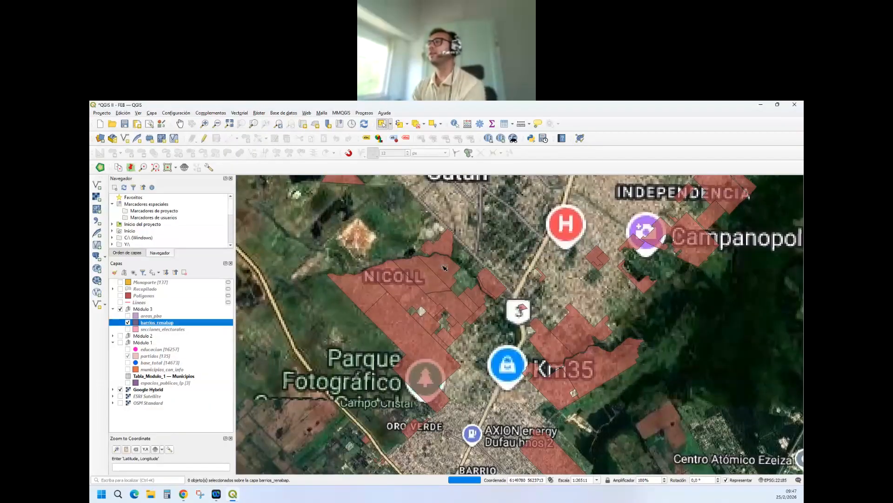
{"action": "scroll", "coordinate": [445, 268], "scroll_direction": "down", "scroll_amount": 2}
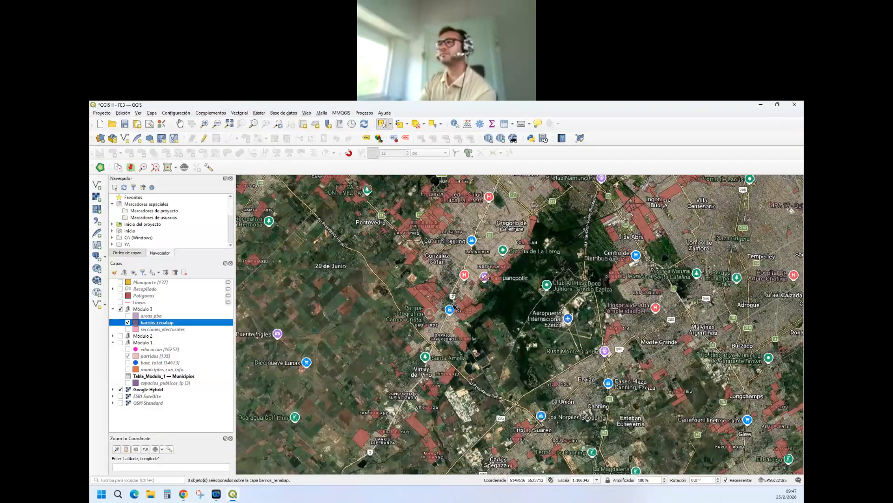
Step: Turn on the feature count display for the barrios_renabap layer
{"action": "scroll", "coordinate": [472, 196], "scroll_direction": "up", "scroll_amount": 2}
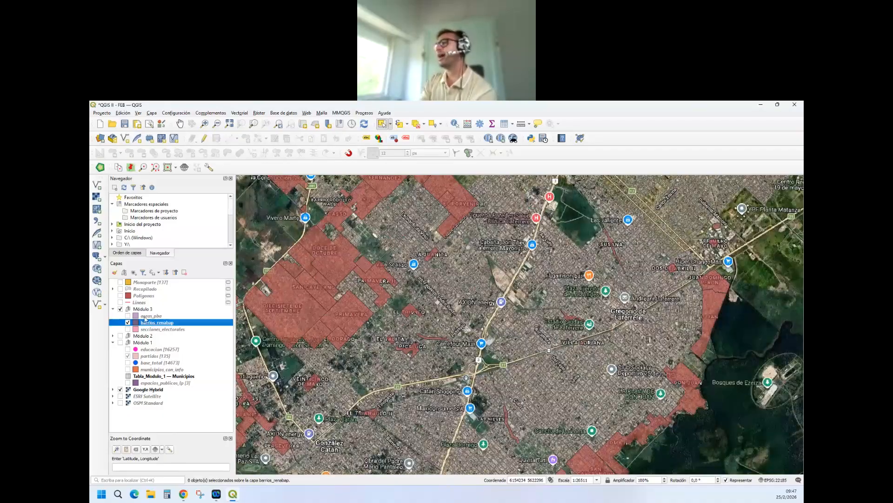
{"action": "scroll", "coordinate": [380, 298], "scroll_direction": "down", "scroll_amount": 2}
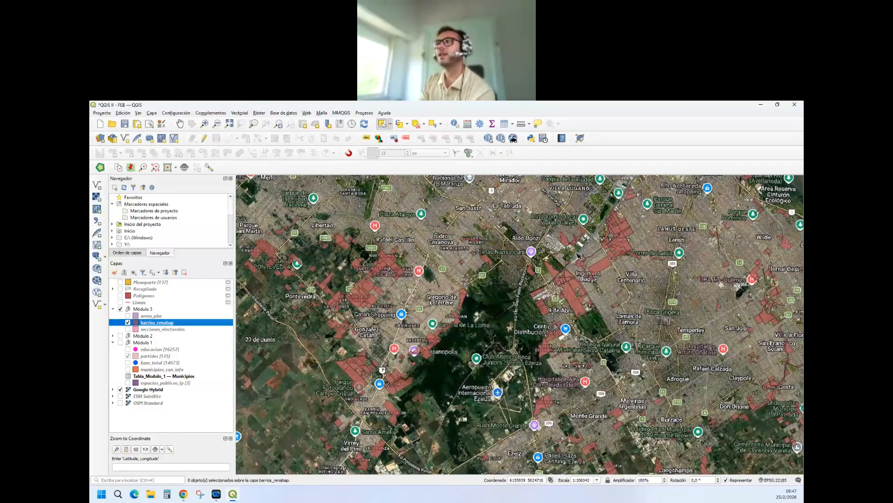
{"action": "right_click", "coordinate": [172, 324]}
{"action": "left_click", "coordinate": [210, 159]}
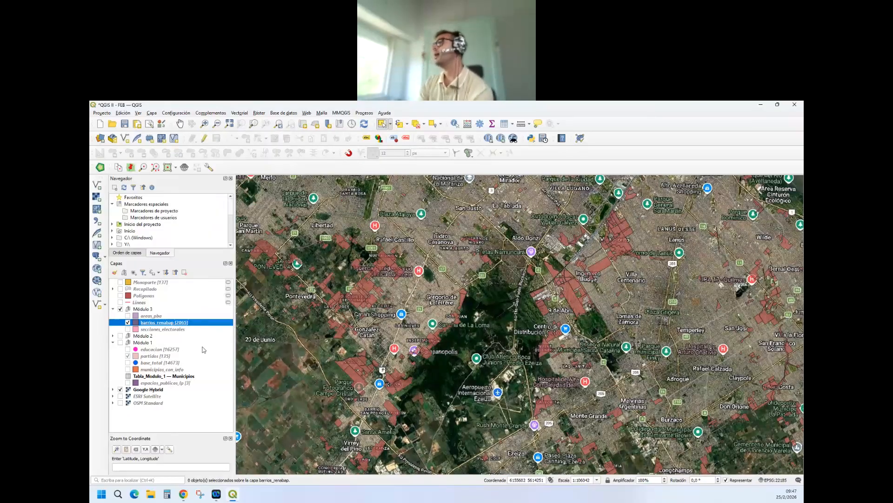
Step: Examine how the barrios_renabap polygons are distributed across Buenos Aires province, including the cluster around Bahía Blanca
{"action": "scroll", "coordinate": [404, 294], "scroll_direction": "down", "scroll_amount": 1}
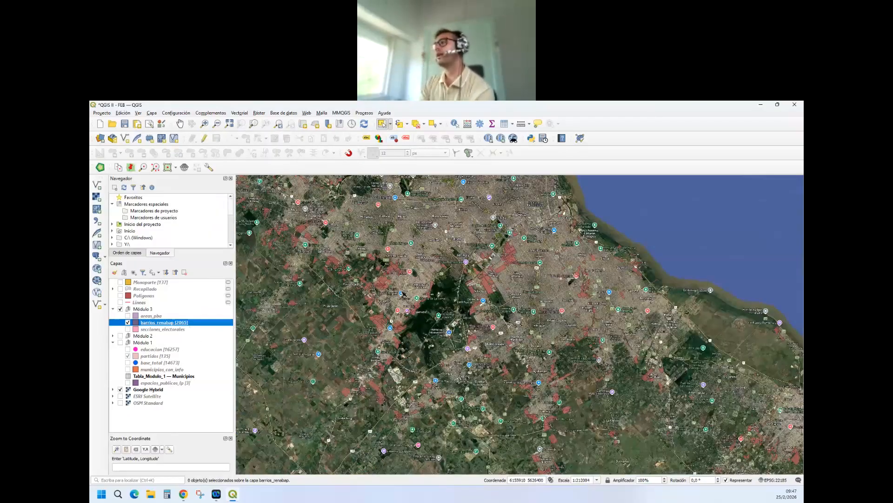
{"action": "scroll", "coordinate": [404, 293], "scroll_direction": "down", "scroll_amount": 1}
{"action": "scroll", "coordinate": [402, 352], "scroll_direction": "down", "scroll_amount": 1}
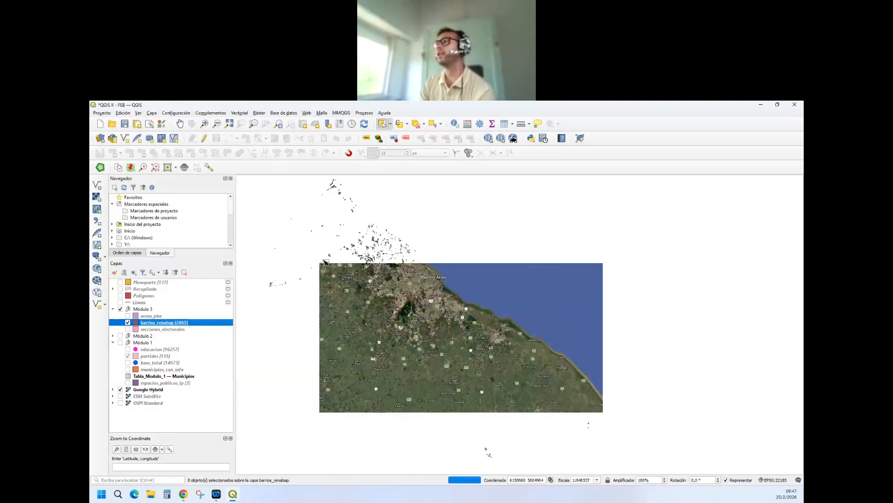
{"action": "scroll", "coordinate": [465, 215], "scroll_direction": "down", "scroll_amount": 2}
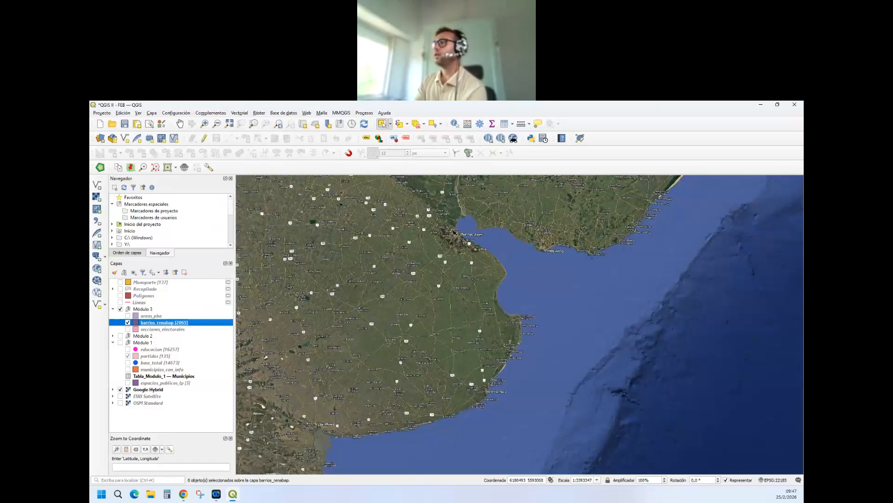
{"action": "scroll", "coordinate": [453, 227], "scroll_direction": "up", "scroll_amount": 1}
{"action": "scroll", "coordinate": [549, 223], "scroll_direction": "down", "scroll_amount": 1}
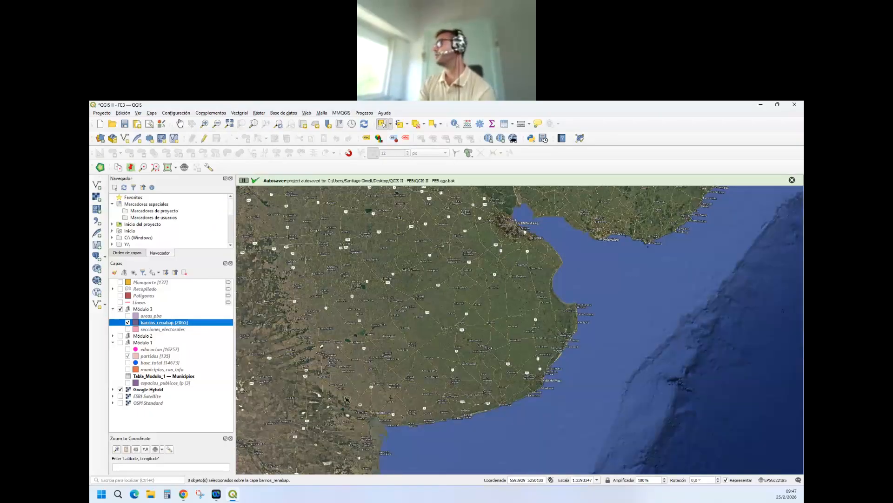
{"action": "scroll", "coordinate": [361, 440], "scroll_direction": "up", "scroll_amount": 1}
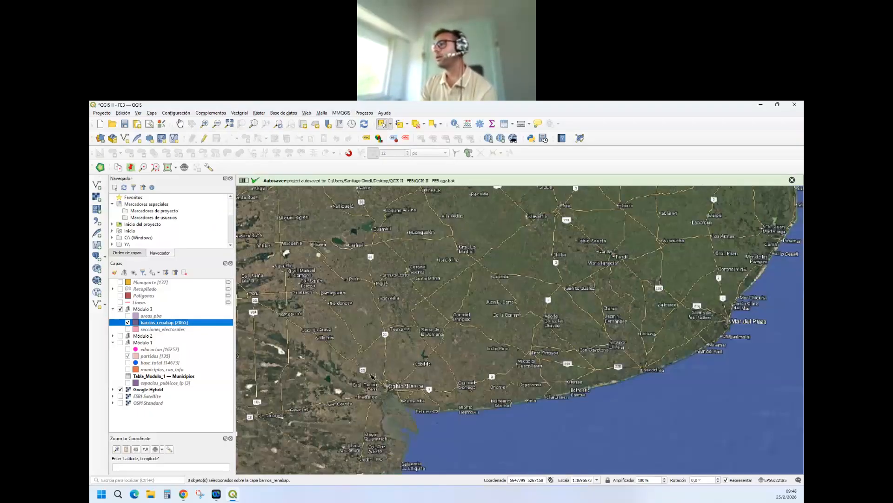
{"action": "scroll", "coordinate": [661, 372], "scroll_direction": "up", "scroll_amount": 1}
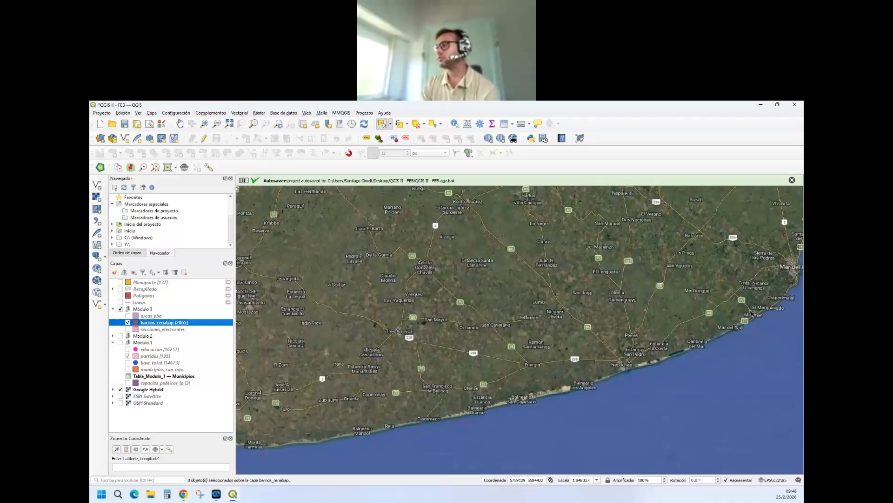
{"action": "scroll", "coordinate": [393, 411], "scroll_direction": "down", "scroll_amount": 1}
{"action": "scroll", "coordinate": [245, 431], "scroll_direction": "up", "scroll_amount": 1}
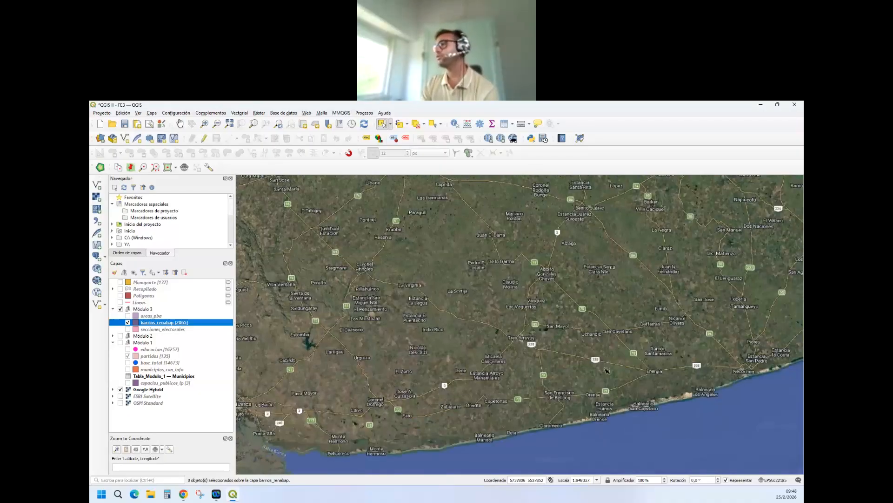
{"action": "scroll", "coordinate": [572, 358], "scroll_direction": "up", "scroll_amount": 1}
{"action": "scroll", "coordinate": [573, 358], "scroll_direction": "up", "scroll_amount": 3}
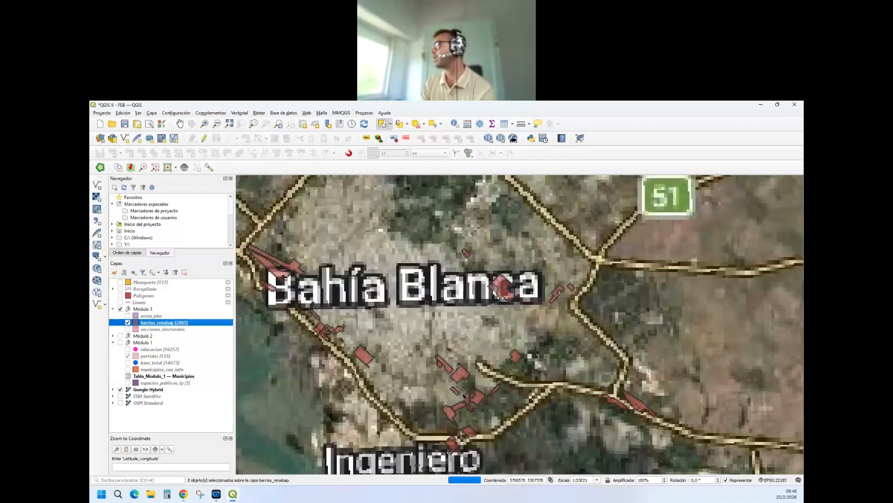
{"action": "scroll", "coordinate": [409, 260], "scroll_direction": "down", "scroll_amount": 1}
{"action": "scroll", "coordinate": [361, 265], "scroll_direction": "down", "scroll_amount": 4}
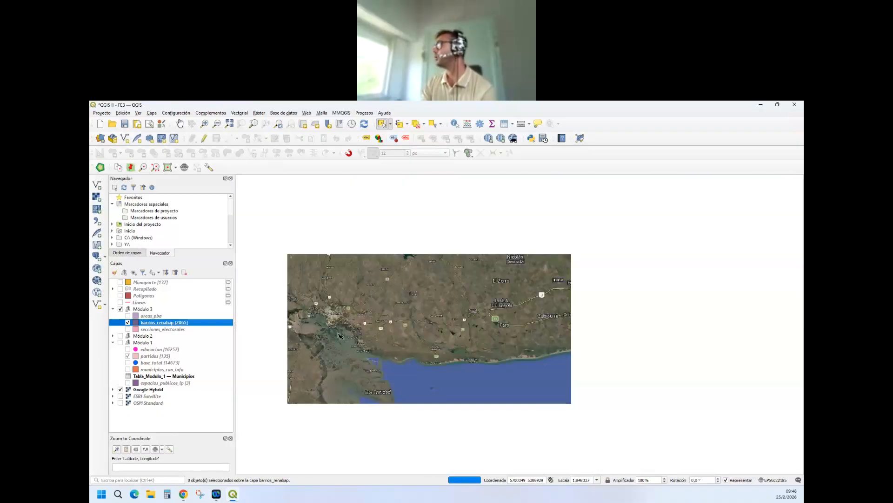
Step: Examine the barrios_renabap polygons around Mar del Plata, Pergamino and the Buenos Aires metropolitan area
{"action": "scroll", "coordinate": [643, 285], "scroll_direction": "up", "scroll_amount": 2}
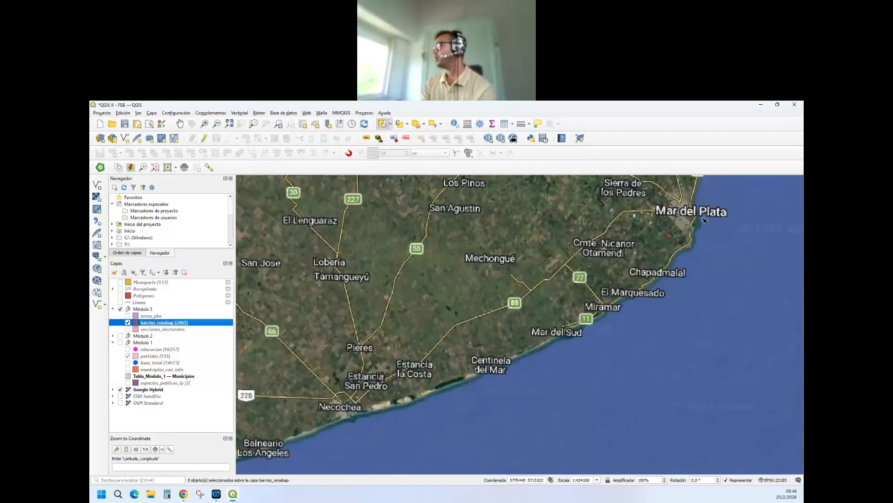
{"action": "scroll", "coordinate": [705, 220], "scroll_direction": "up", "scroll_amount": 1}
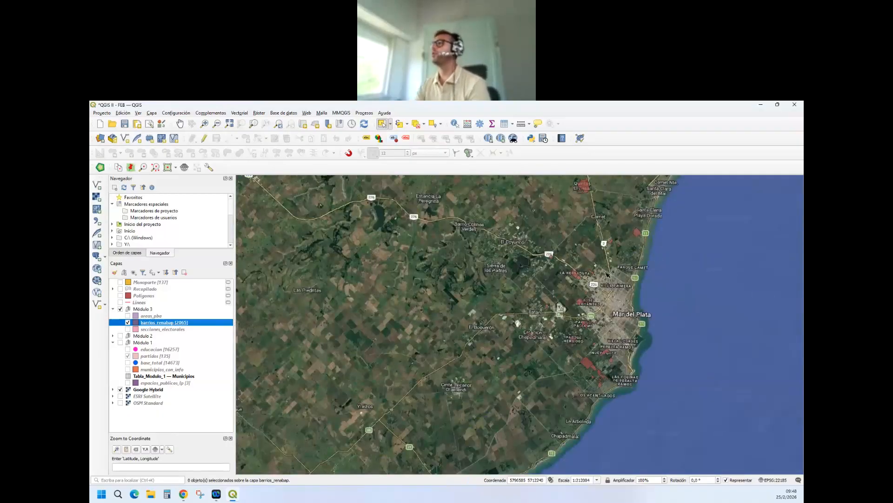
{"action": "scroll", "coordinate": [607, 275], "scroll_direction": "down", "scroll_amount": 3}
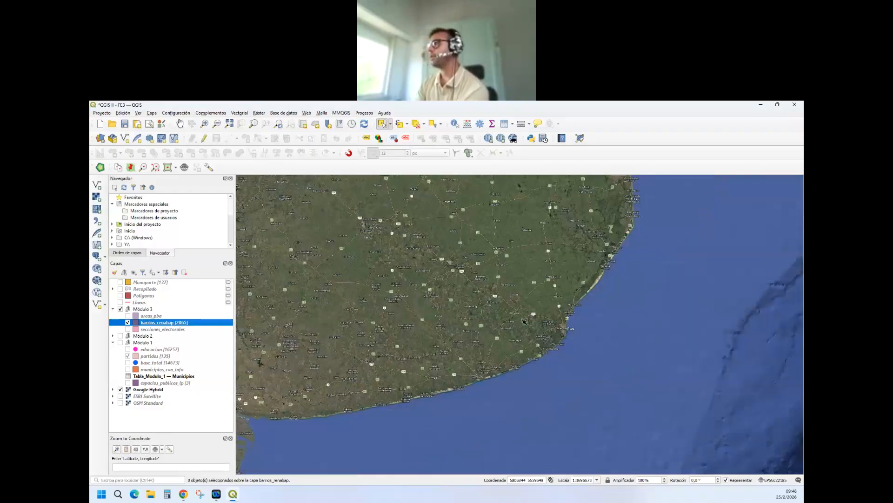
{"action": "scroll", "coordinate": [533, 373], "scroll_direction": "down", "scroll_amount": 1}
{"action": "scroll", "coordinate": [446, 217], "scroll_direction": "down", "scroll_amount": 1}
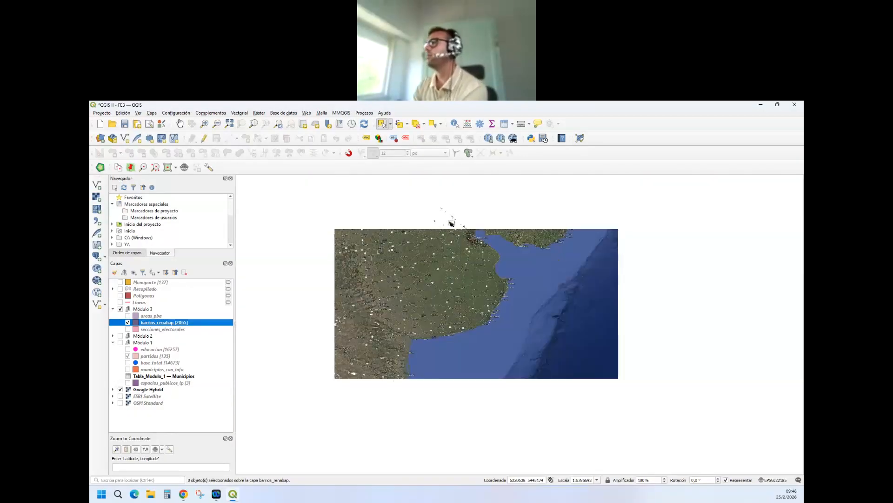
{"action": "scroll", "coordinate": [440, 202], "scroll_direction": "up", "scroll_amount": 2}
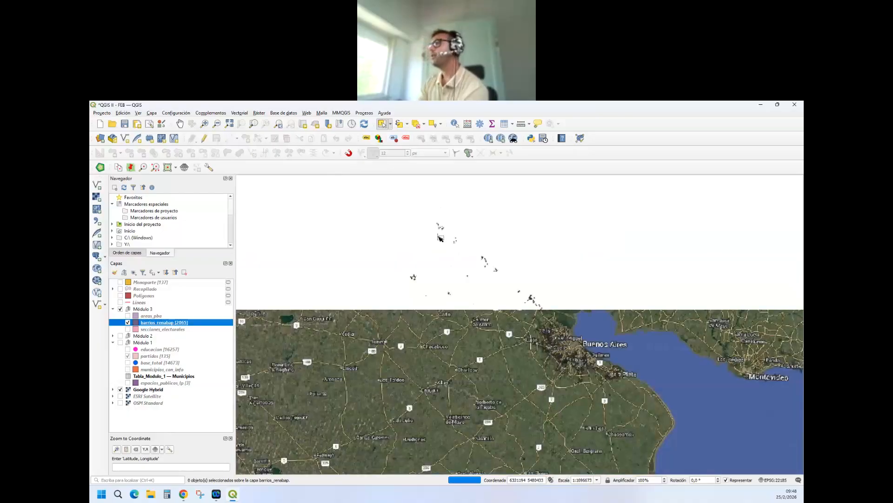
{"action": "scroll", "coordinate": [418, 278], "scroll_direction": "up", "scroll_amount": 3}
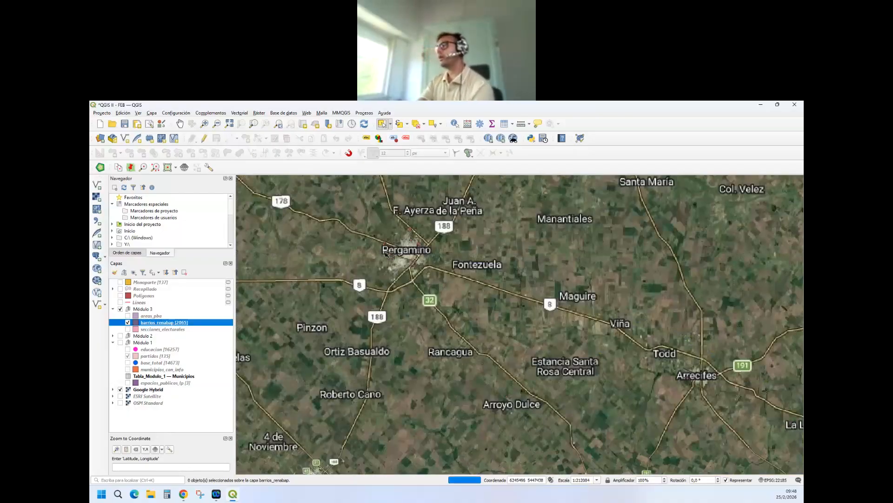
{"action": "scroll", "coordinate": [429, 263], "scroll_direction": "down", "scroll_amount": 2}
{"action": "scroll", "coordinate": [403, 247], "scroll_direction": "down", "scroll_amount": 1}
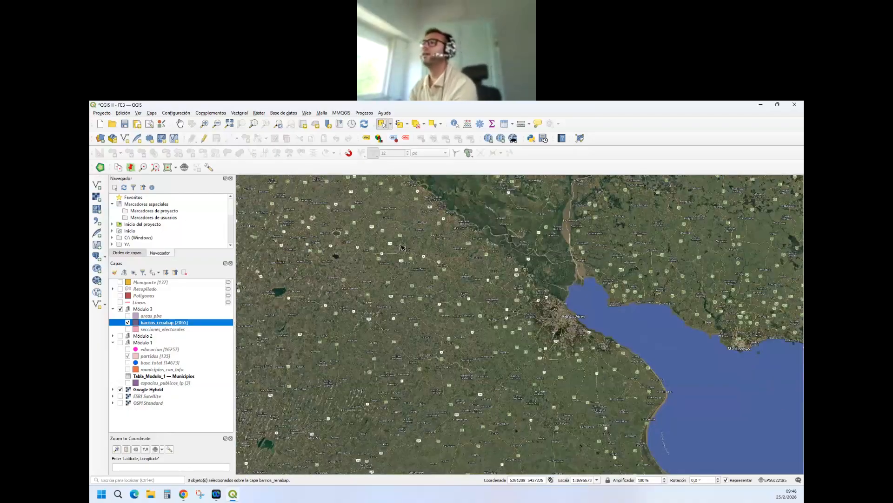
{"action": "scroll", "coordinate": [479, 308], "scroll_direction": "down", "scroll_amount": 1}
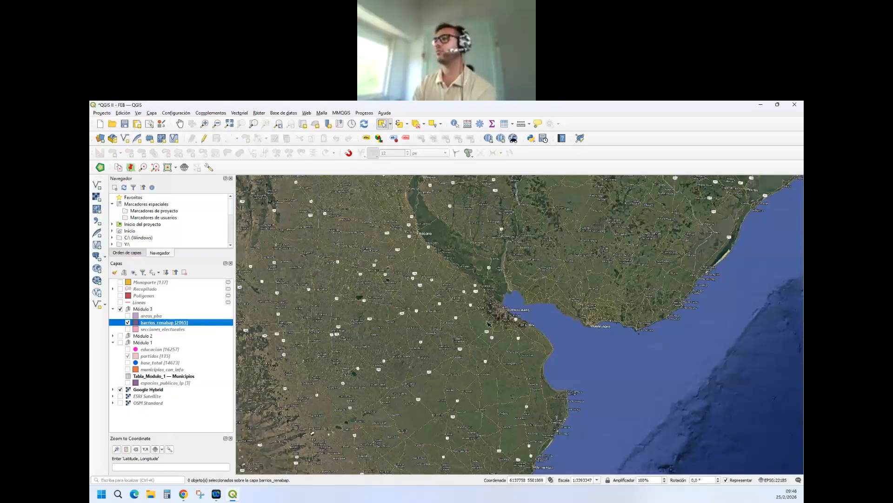
{"action": "scroll", "coordinate": [532, 319], "scroll_direction": "up", "scroll_amount": 1}
{"action": "scroll", "coordinate": [554, 326], "scroll_direction": "up", "scroll_amount": 1}
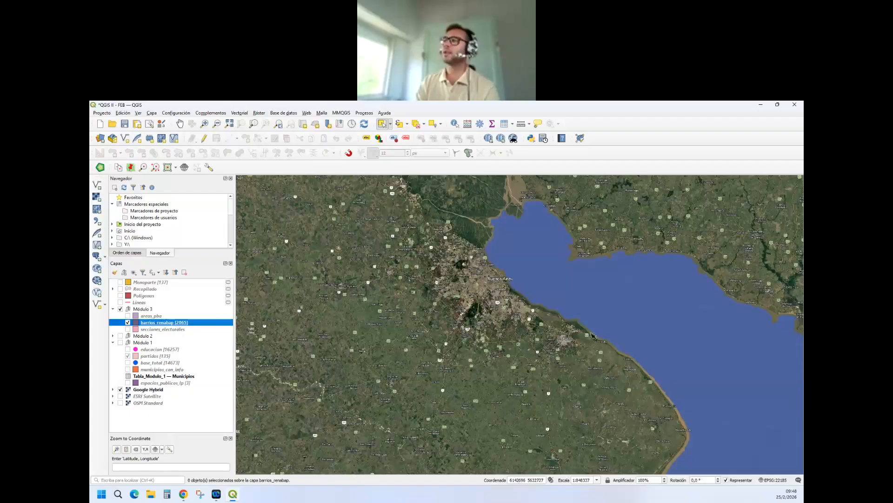
{"action": "scroll", "coordinate": [476, 326], "scroll_direction": "up", "scroll_amount": 1}
Step: Switch the basemap from Google Hybrid to OSM Standard with the whole province in view
{"action": "scroll", "coordinate": [497, 367], "scroll_direction": "down", "scroll_amount": 4}
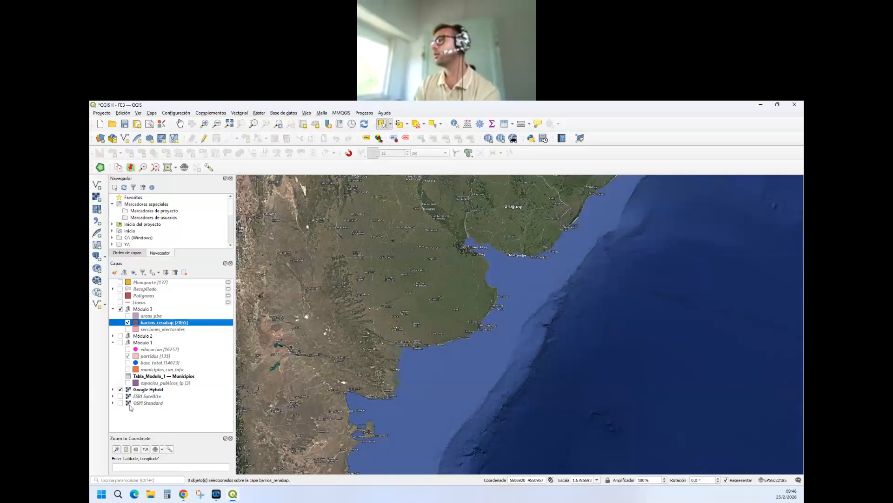
{"action": "left_click", "coordinate": [120, 390]}
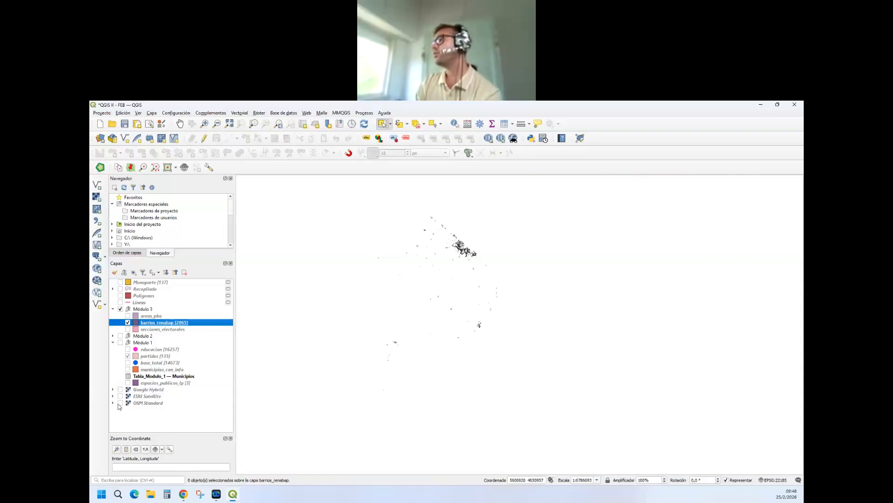
{"action": "left_click", "coordinate": [120, 403]}
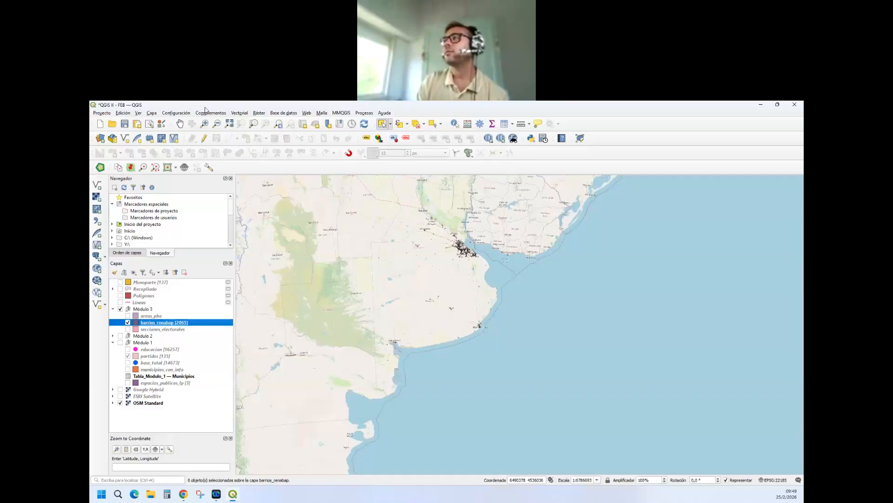
Step: Open the Centroids geometry tool with barrios_renabap as the input layer and move its dialog clear of the upper map area
{"action": "left_click", "coordinate": [242, 115]}
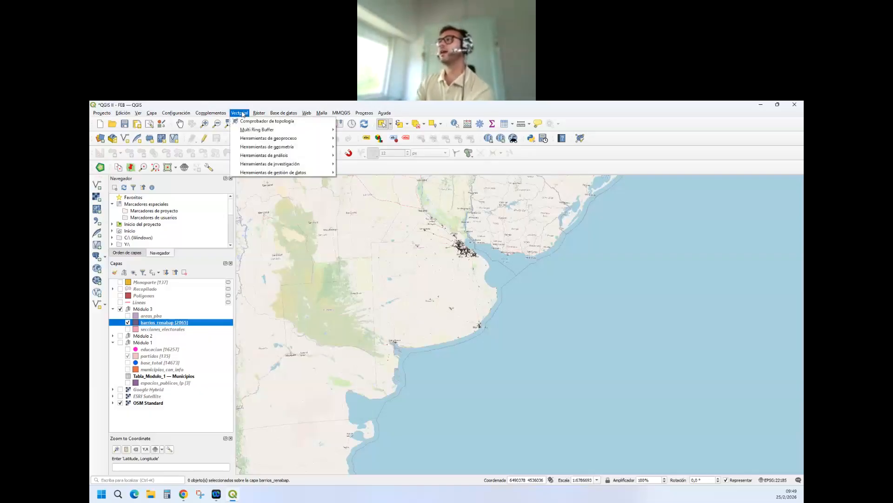
{"action": "mouse_move", "coordinate": [269, 150]}
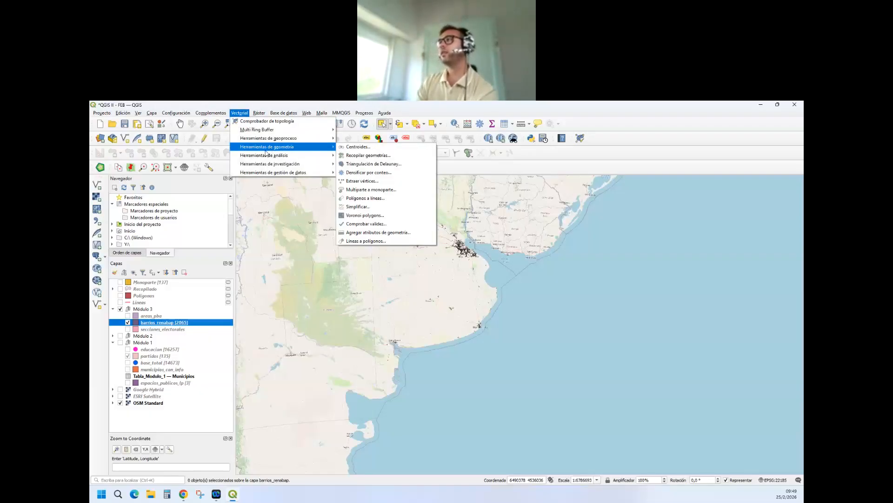
{"action": "left_click", "coordinate": [366, 147]}
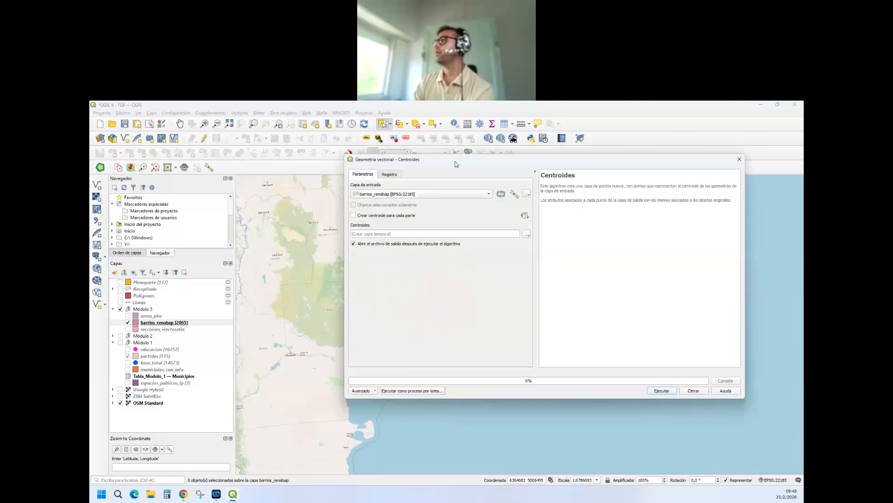
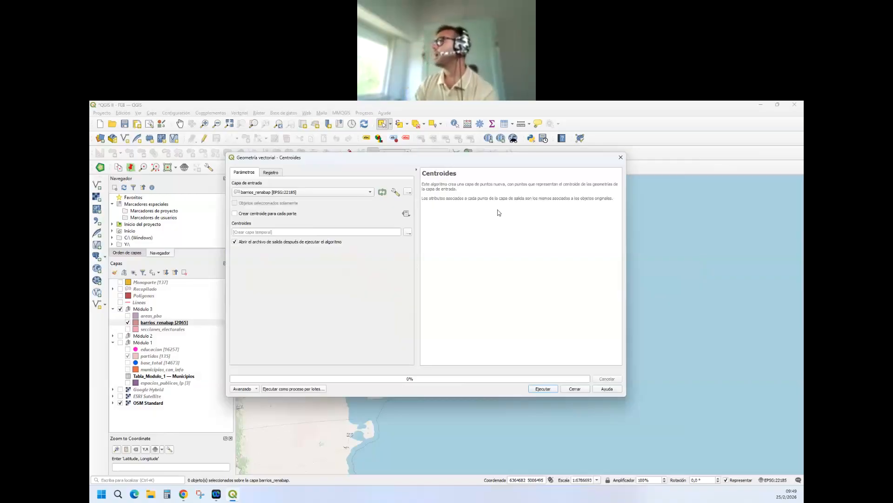
{"action": "left_click_drag", "start_coordinate": [311, 161], "coordinate": [415, 225]}
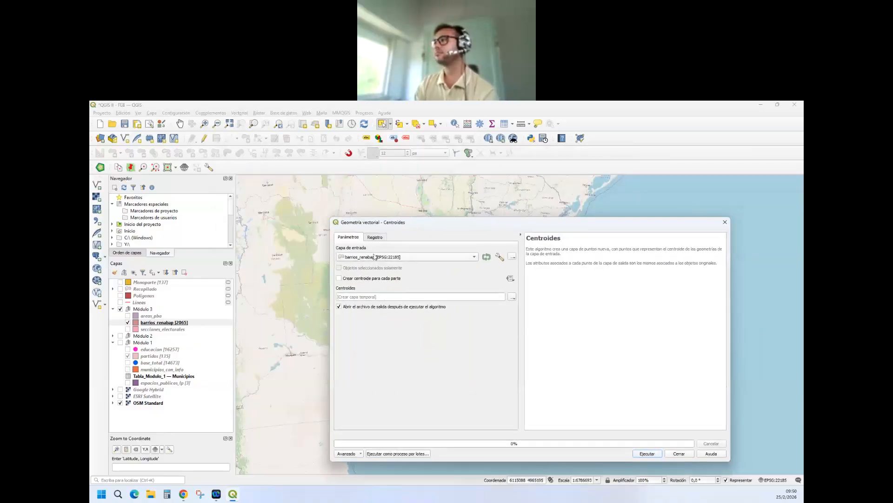
{"action": "left_click_drag", "start_coordinate": [430, 222], "coordinate": [401, 170]}
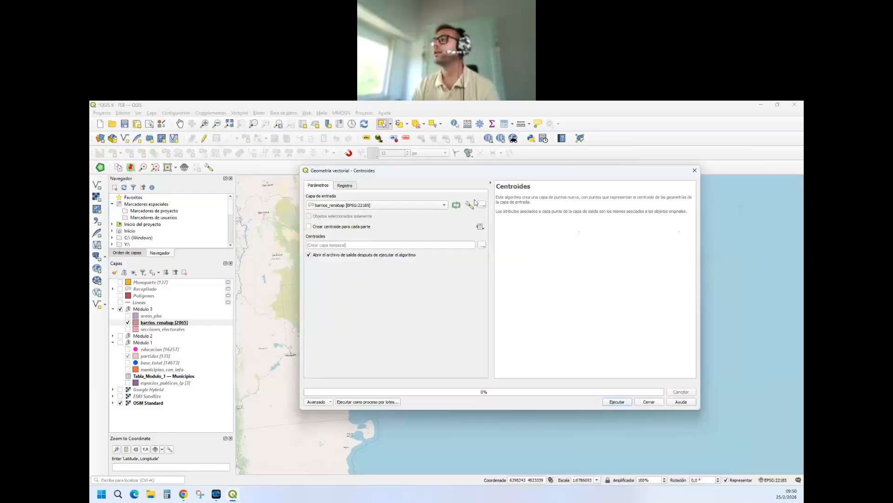
{"action": "left_click_drag", "start_coordinate": [486, 173], "coordinate": [411, 333]}
Step: Select the large neighbourhood polygon just south of Los Hornos near La Plata and restrict the Centroids tool to selected features only
{"action": "scroll", "coordinate": [484, 254], "scroll_direction": "up", "scroll_amount": 5}
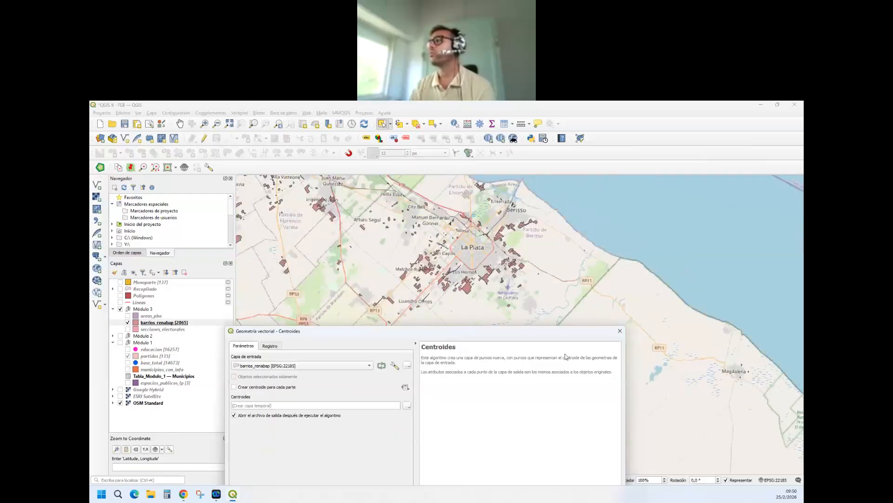
{"action": "left_click", "coordinate": [470, 292]}
{"action": "scroll", "coordinate": [469, 302], "scroll_direction": "up", "scroll_amount": 2}
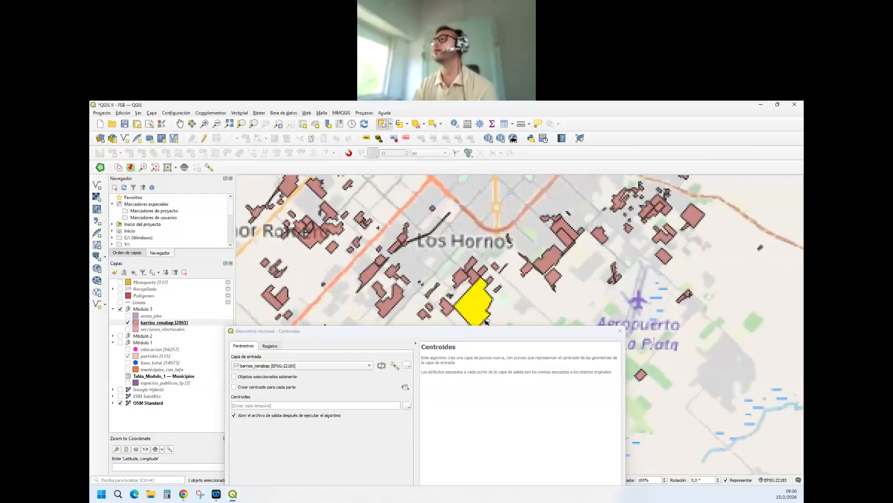
{"action": "scroll", "coordinate": [470, 284], "scroll_direction": "down", "scroll_amount": 1}
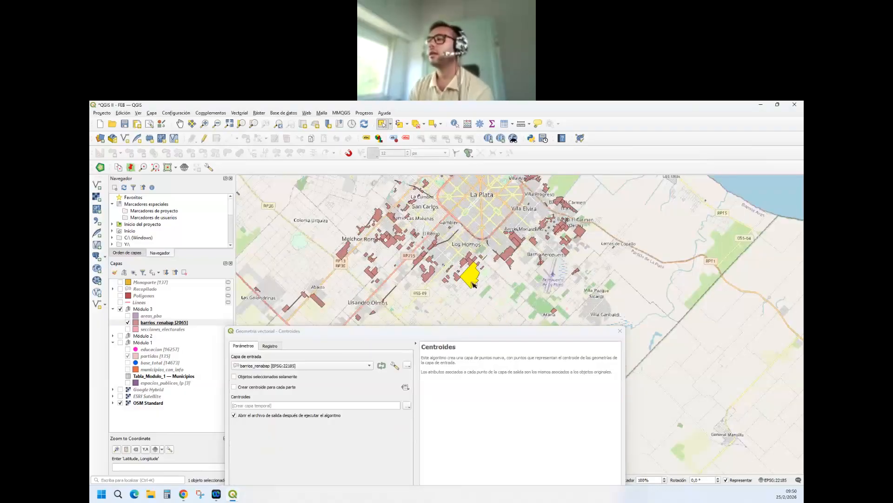
{"action": "left_click", "coordinate": [234, 377]}
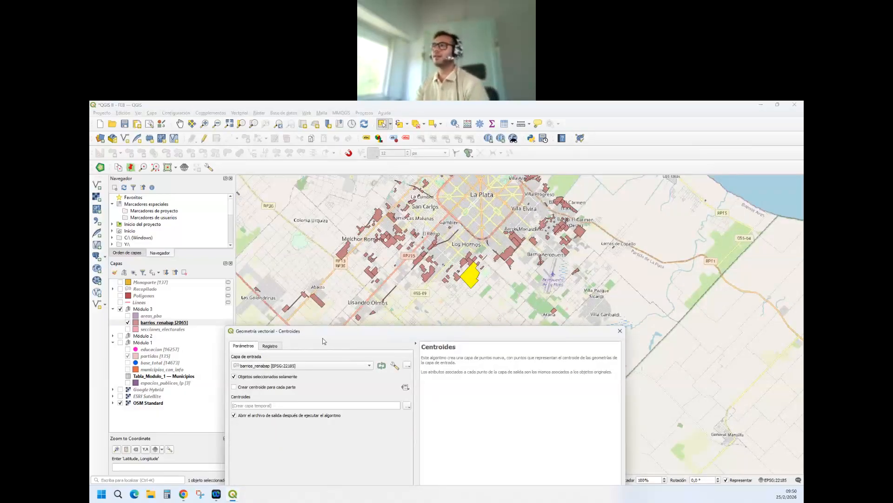
{"action": "scroll", "coordinate": [486, 278], "scroll_direction": "up", "scroll_amount": 1}
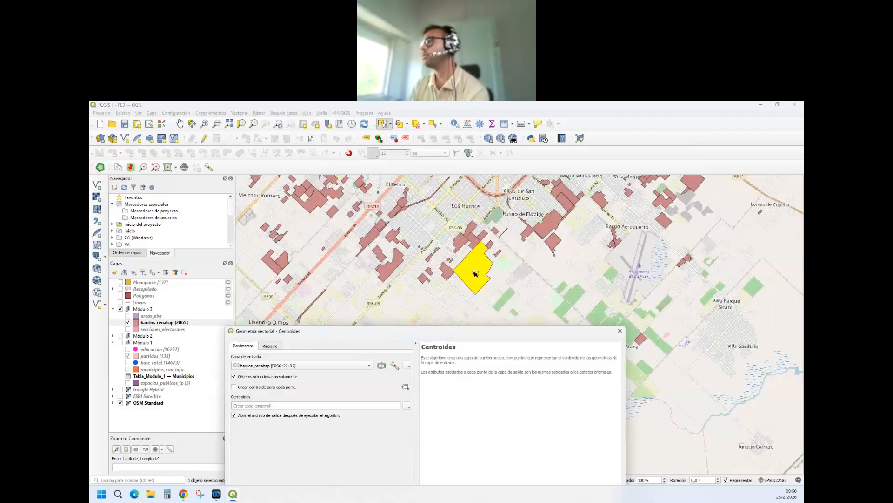
Step: Turn off the selected-features-only restriction and set the Centroids tool to create a centroid for each part
{"action": "scroll", "coordinate": [478, 274], "scroll_direction": "up", "scroll_amount": 1}
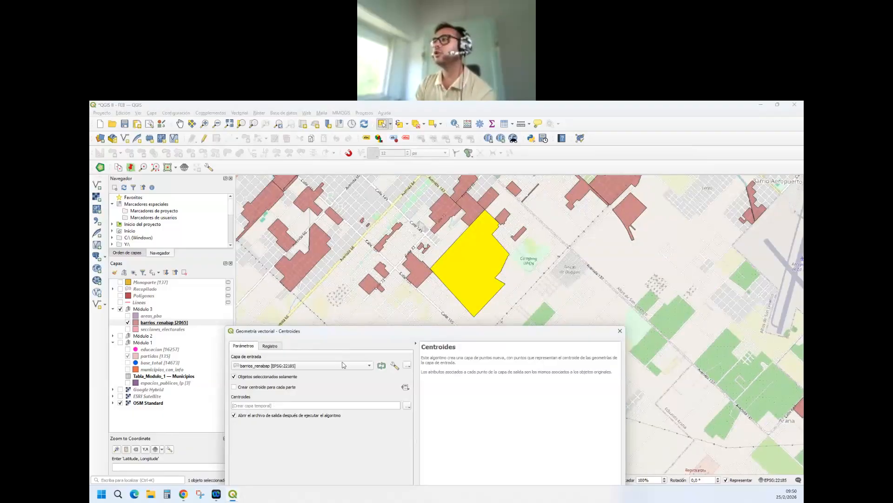
{"action": "left_click_drag", "start_coordinate": [336, 335], "coordinate": [410, 310]}
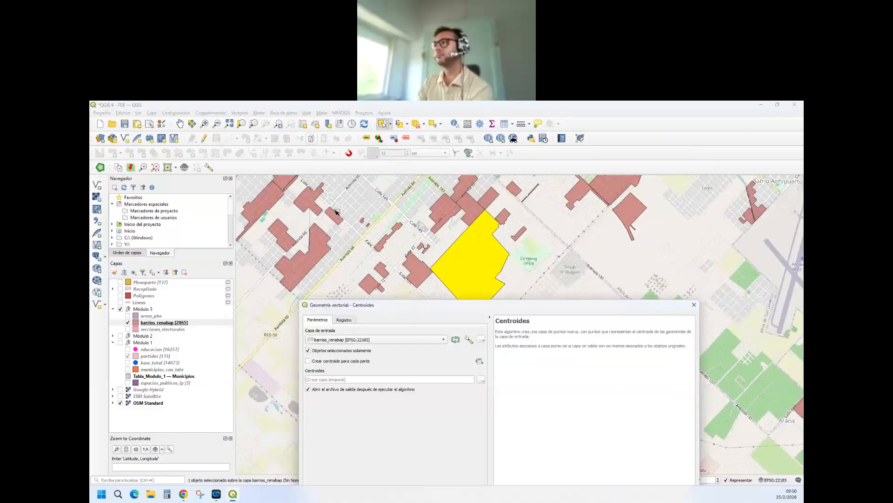
{"action": "scroll", "coordinate": [342, 200], "scroll_direction": "down", "scroll_amount": 1}
{"action": "left_click", "coordinate": [356, 352]}
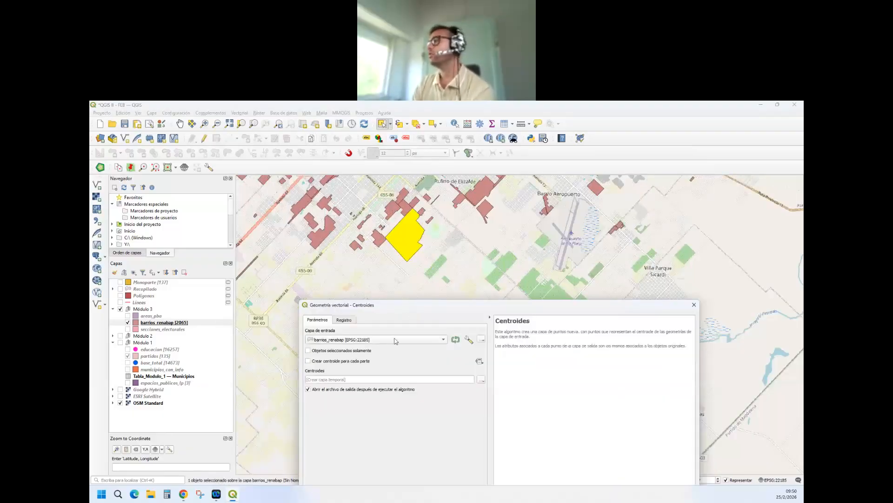
{"action": "left_click_drag", "start_coordinate": [373, 313], "coordinate": [531, 161]}
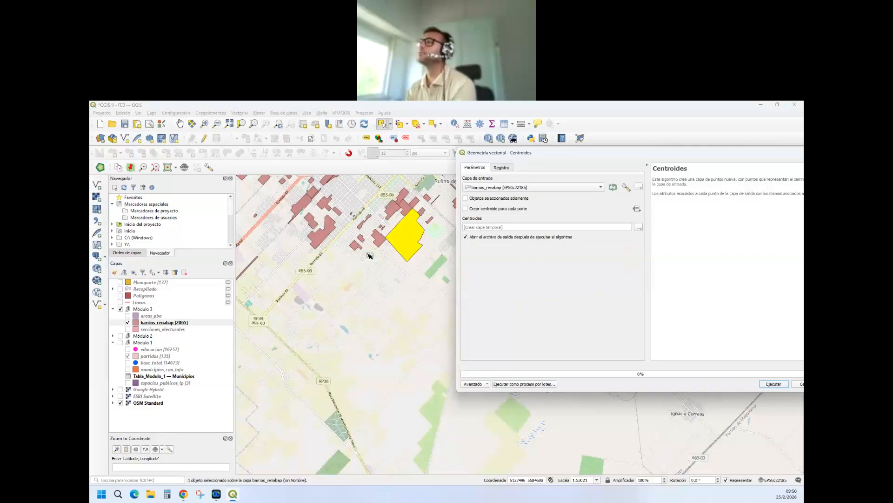
{"action": "left_click", "coordinate": [467, 209]}
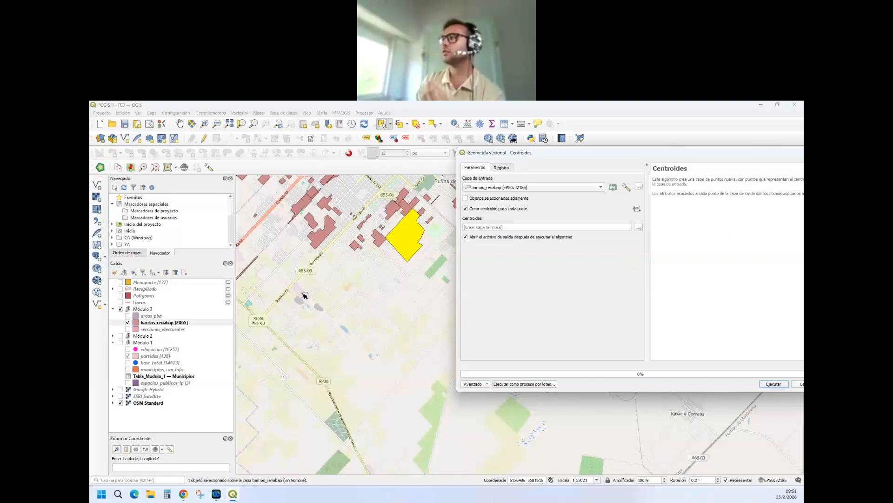
Step: Run Centroids on all barrios_renabap polygons into a temporary layer and close the tool
{"action": "scroll", "coordinate": [303, 292], "scroll_direction": "down", "scroll_amount": 1}
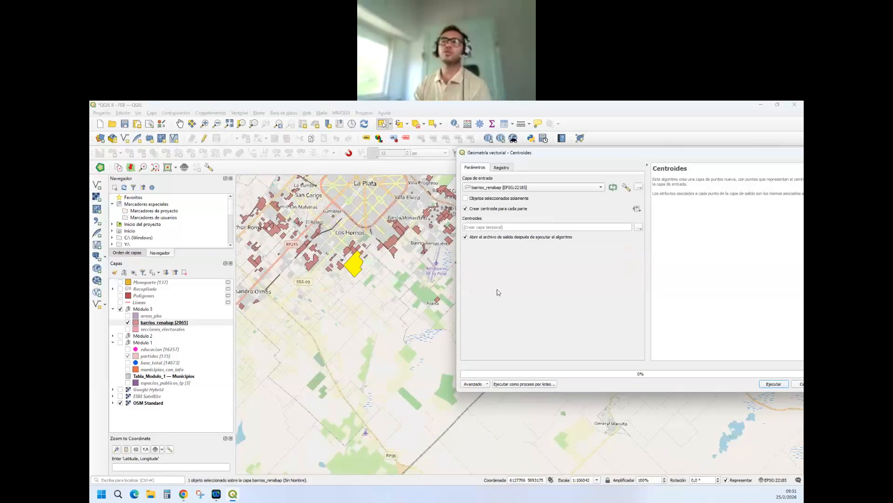
{"action": "left_click", "coordinate": [180, 323]}
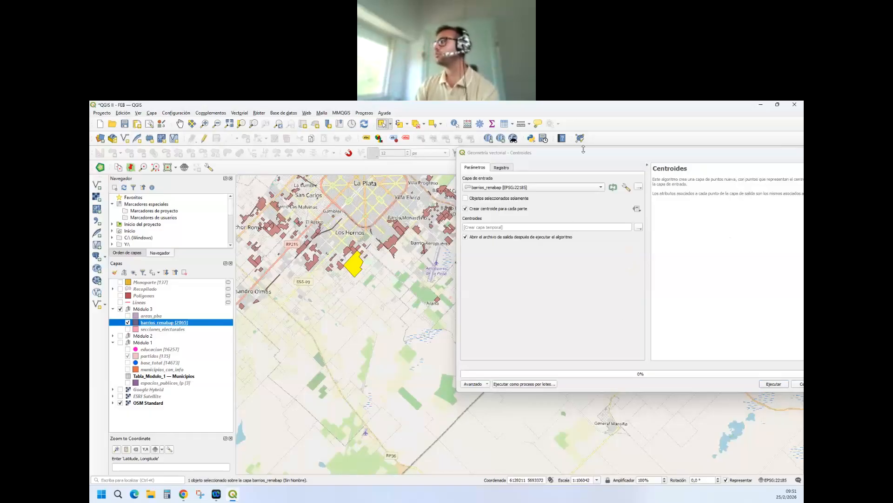
{"action": "left_click_drag", "start_coordinate": [572, 155], "coordinate": [543, 160]}
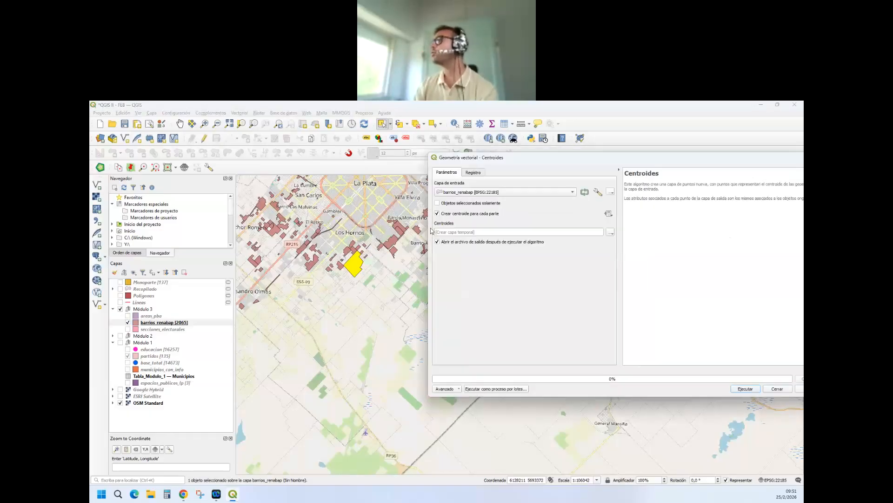
{"action": "left_click", "coordinate": [744, 388]}
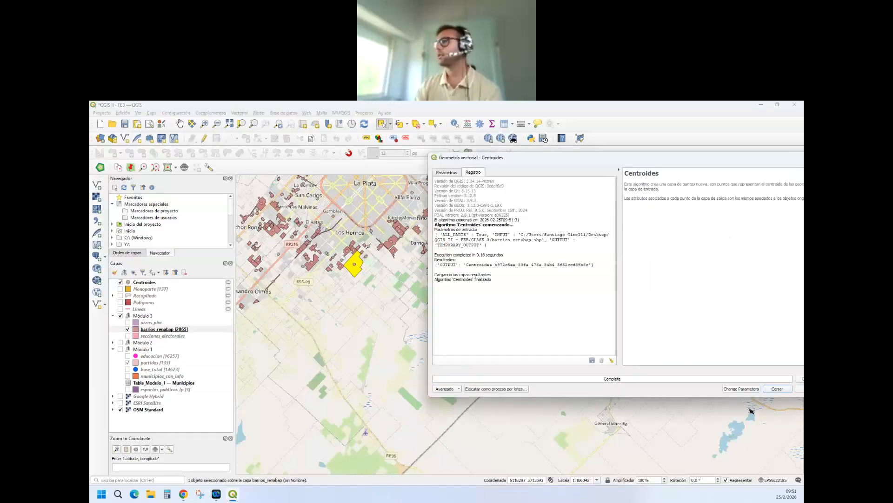
{"action": "left_click", "coordinate": [777, 389]}
Step: Bring the whole province into view and move the barrios_renabap layer directly below the new Centroides layer
{"action": "left_click", "coordinate": [149, 282]}
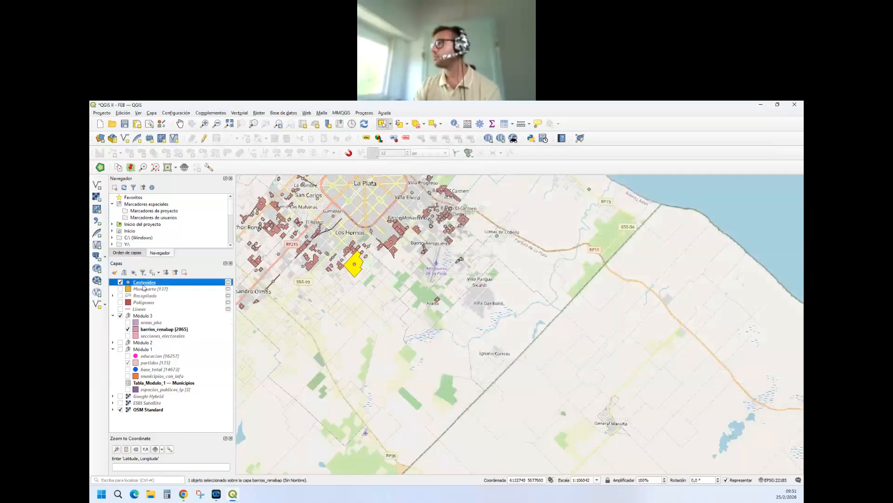
{"action": "scroll", "coordinate": [548, 305], "scroll_direction": "down", "scroll_amount": 2}
{"action": "scroll", "coordinate": [518, 229], "scroll_direction": "down", "scroll_amount": 4}
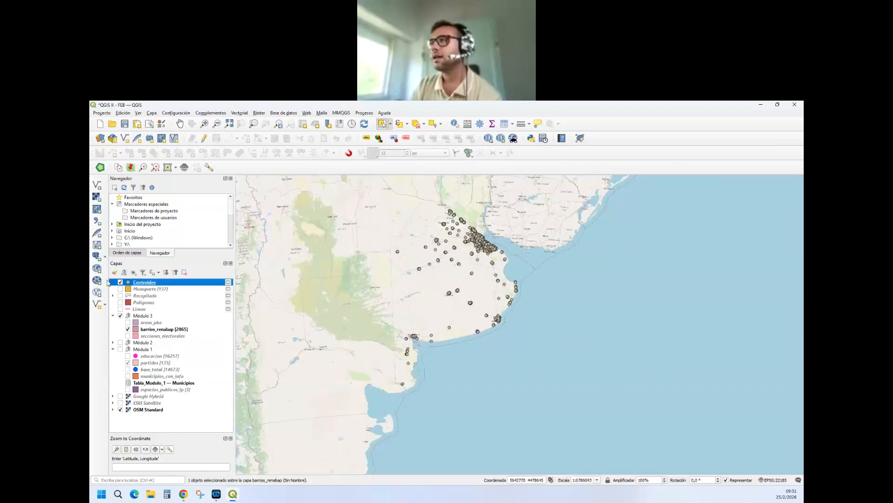
{"action": "left_click_drag", "start_coordinate": [136, 284], "coordinate": [169, 285]}
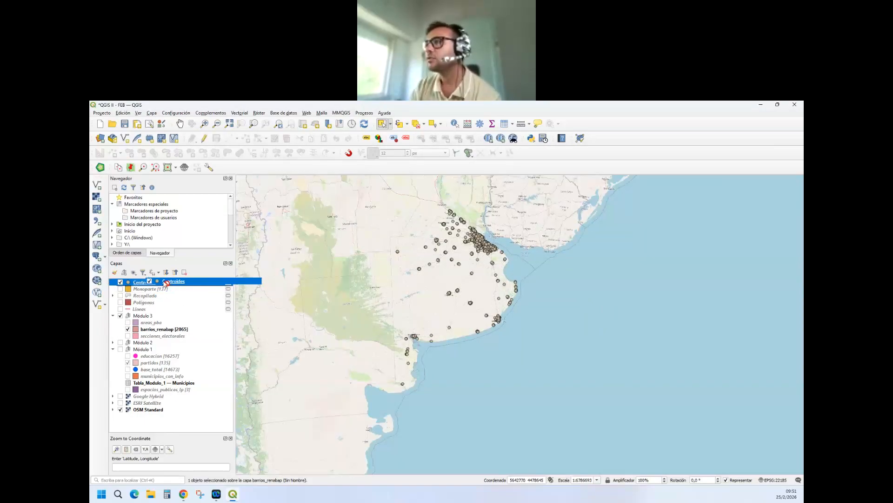
{"action": "left_click_drag", "start_coordinate": [145, 332], "coordinate": [135, 286]}
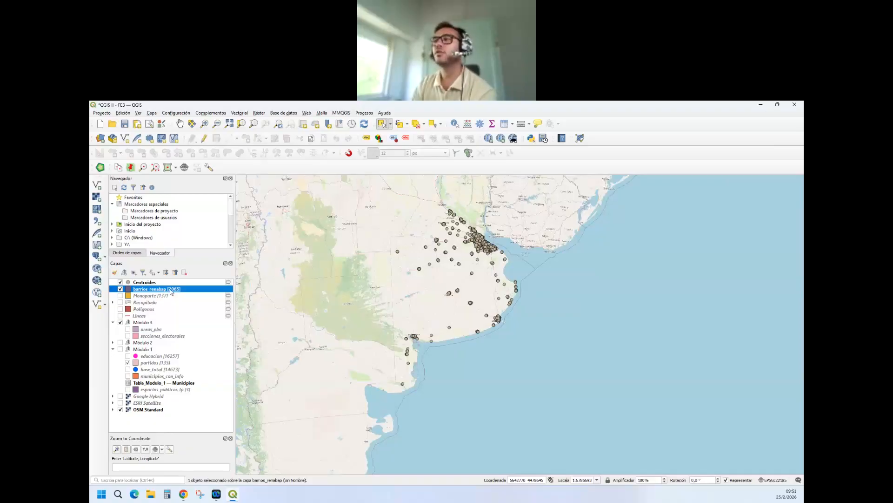
Step: Show the feature count for the Centroides layer to compare it with barrios_renabap
{"action": "left_click", "coordinate": [167, 284]}
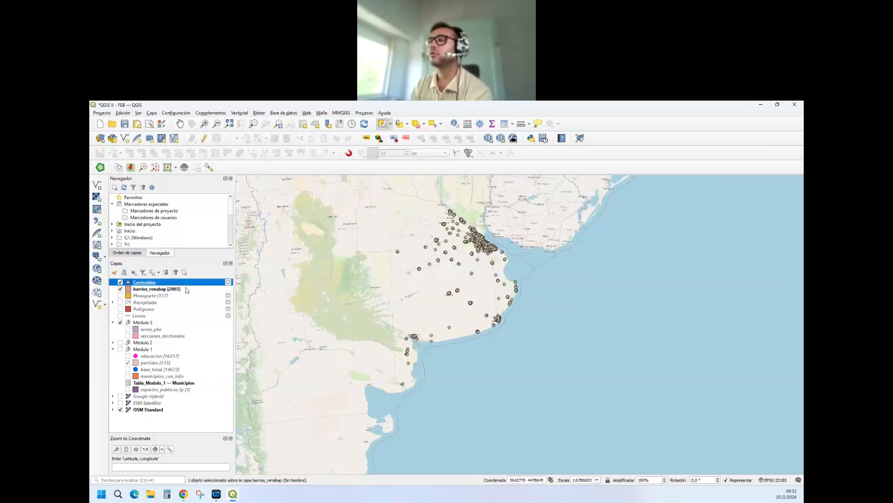
{"action": "left_click", "coordinate": [186, 288]}
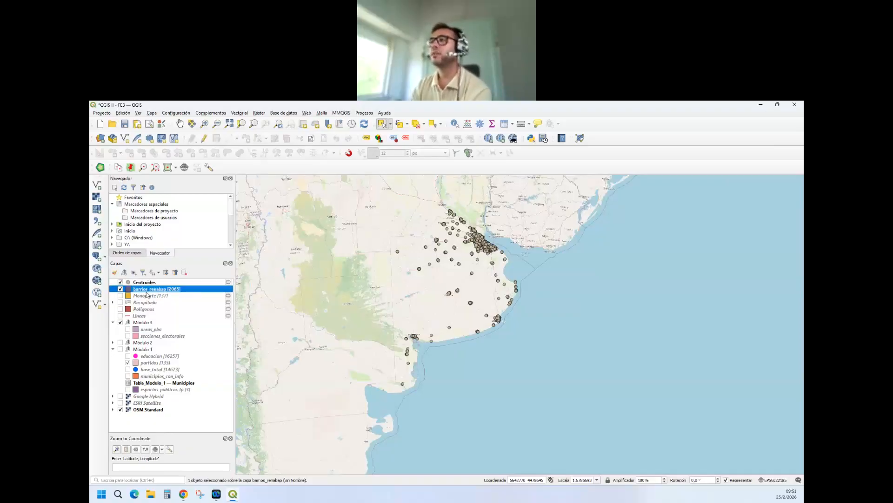
{"action": "right_click", "coordinate": [173, 284]}
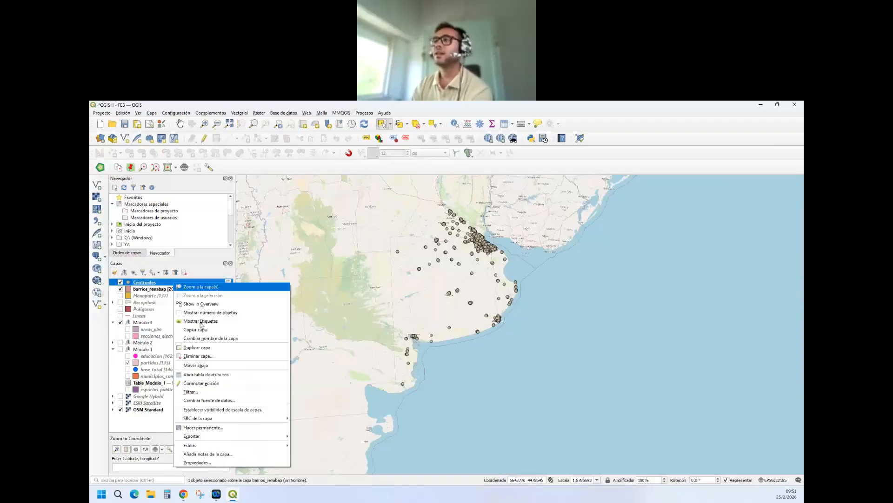
{"action": "left_click", "coordinate": [177, 308]}
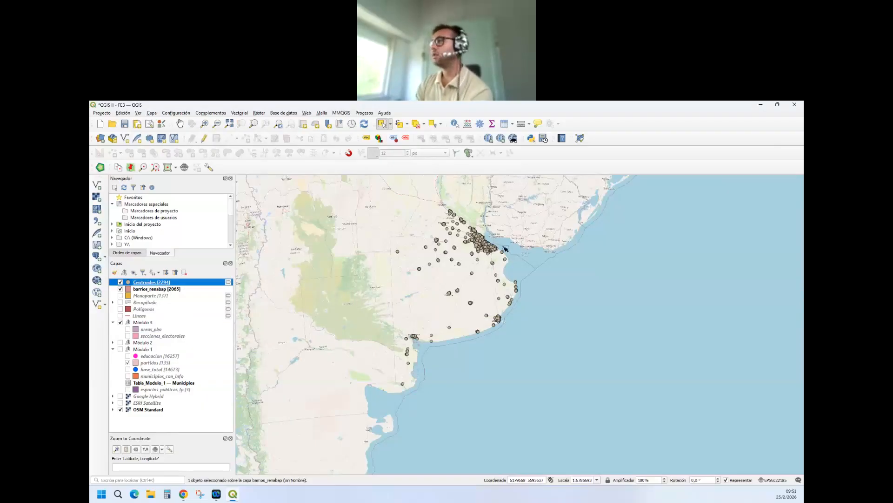
Step: Examine the per-part centroid points over the neighbourhood polygons in southern Greater Buenos Aires
{"action": "scroll", "coordinate": [484, 246], "scroll_direction": "up", "scroll_amount": 2}
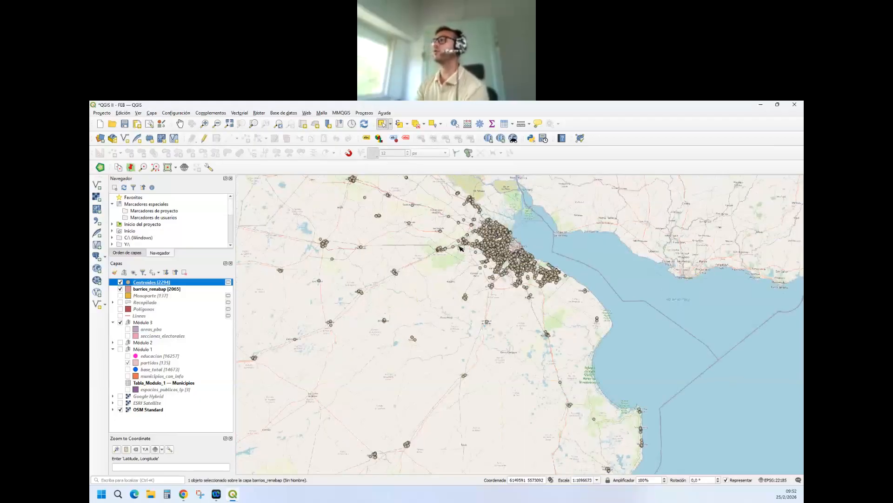
{"action": "scroll", "coordinate": [520, 254], "scroll_direction": "up", "scroll_amount": 3}
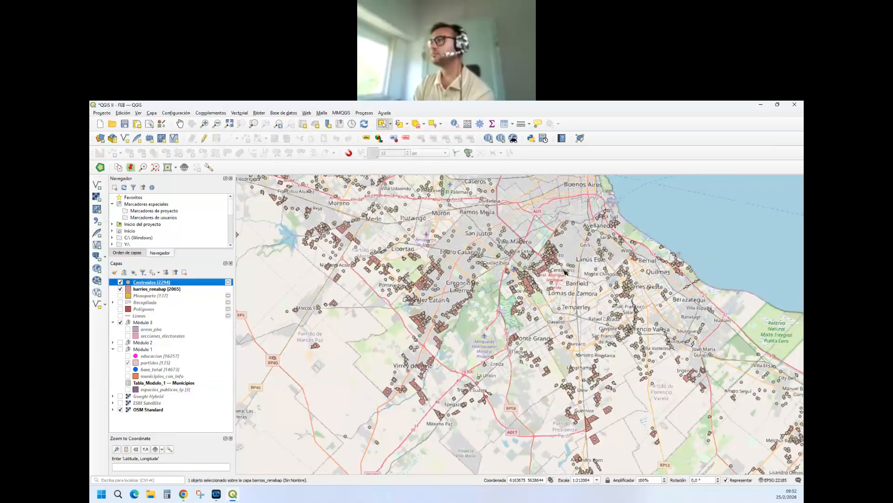
{"action": "scroll", "coordinate": [526, 248], "scroll_direction": "up", "scroll_amount": 1}
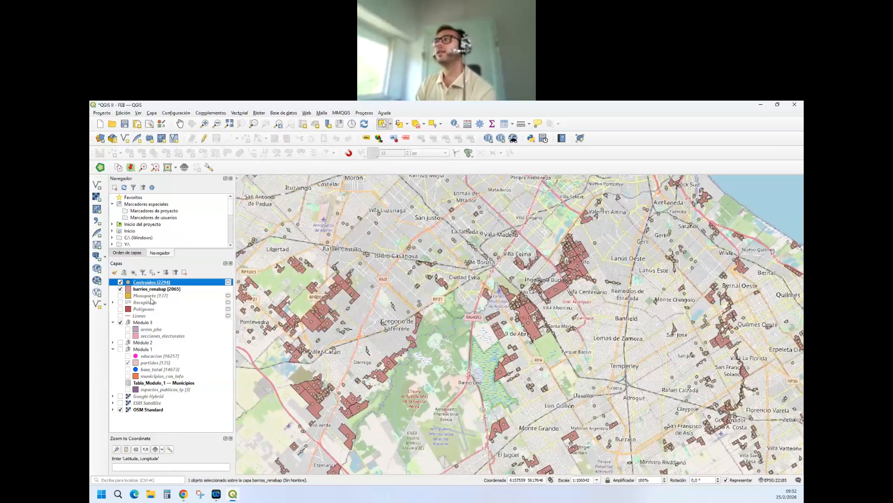
{"action": "left_click", "coordinate": [235, 113]}
{"action": "mouse_move", "coordinate": [253, 138]}
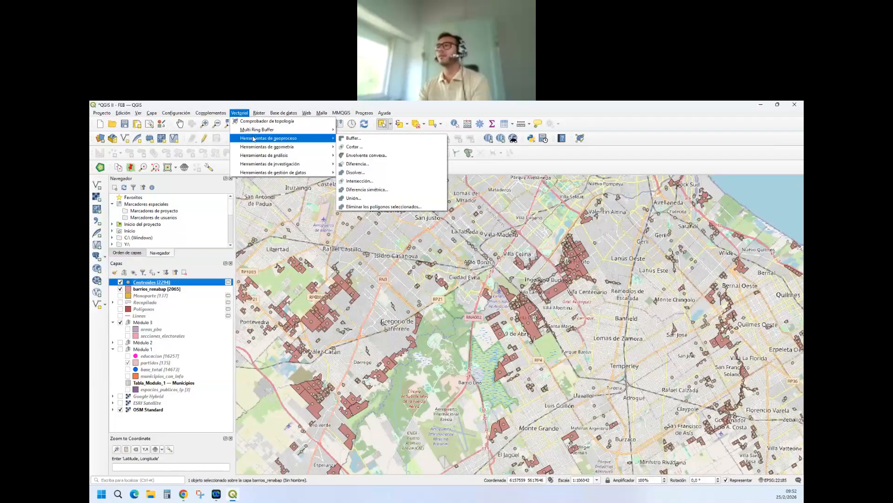
{"action": "key", "text": "Escape"}
{"action": "key", "text": "Escape"}
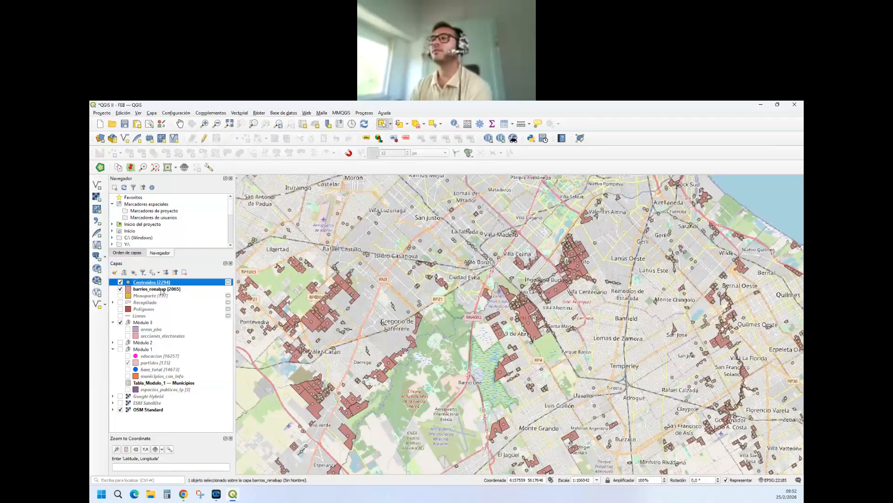
Step: Run Centroids again on barrios_renabap with one centroid per feature instead of per part, output to a temporary layer, and close the tool
{"action": "scroll", "coordinate": [378, 253], "scroll_direction": "down", "scroll_amount": 1}
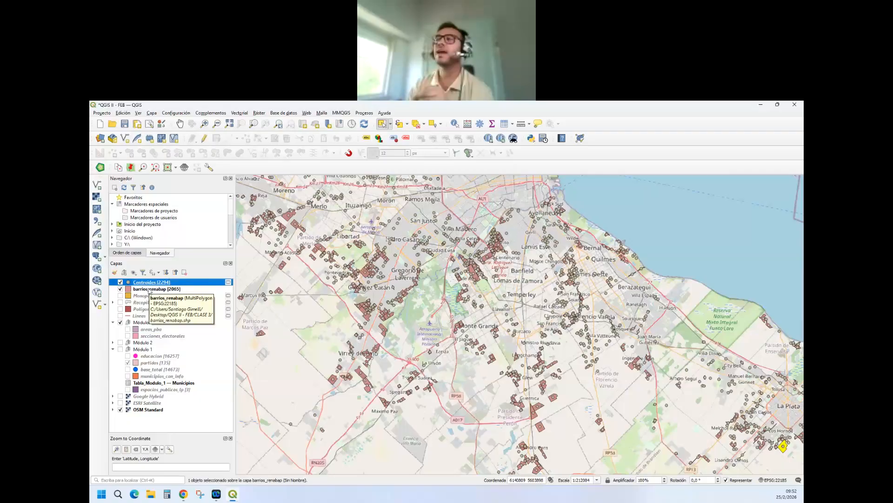
{"action": "left_click", "coordinate": [150, 289]}
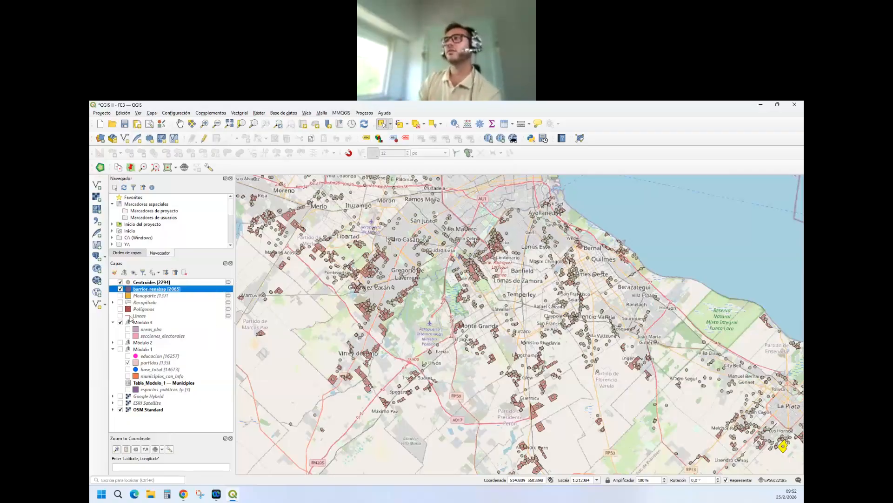
{"action": "left_click", "coordinate": [236, 115]}
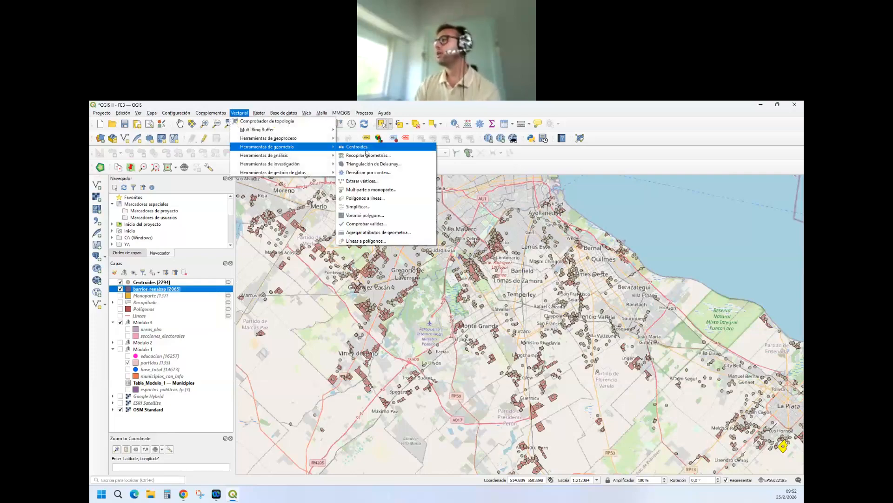
{"action": "left_click", "coordinate": [377, 161]}
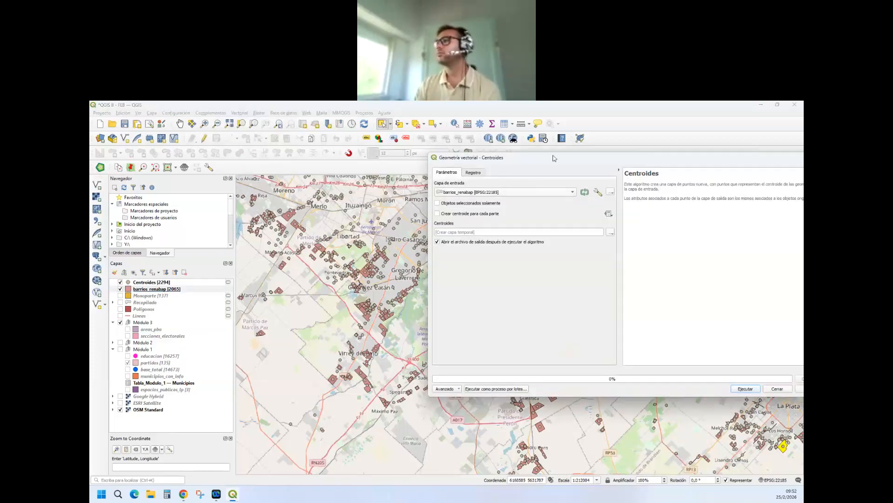
{"action": "left_click_drag", "start_coordinate": [554, 157], "coordinate": [489, 140]}
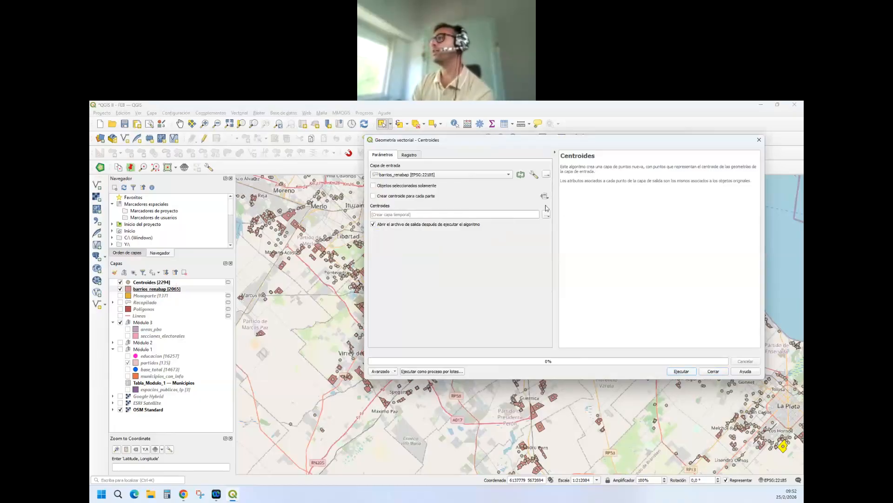
{"action": "left_click_drag", "start_coordinate": [556, 210], "coordinate": [588, 210]}
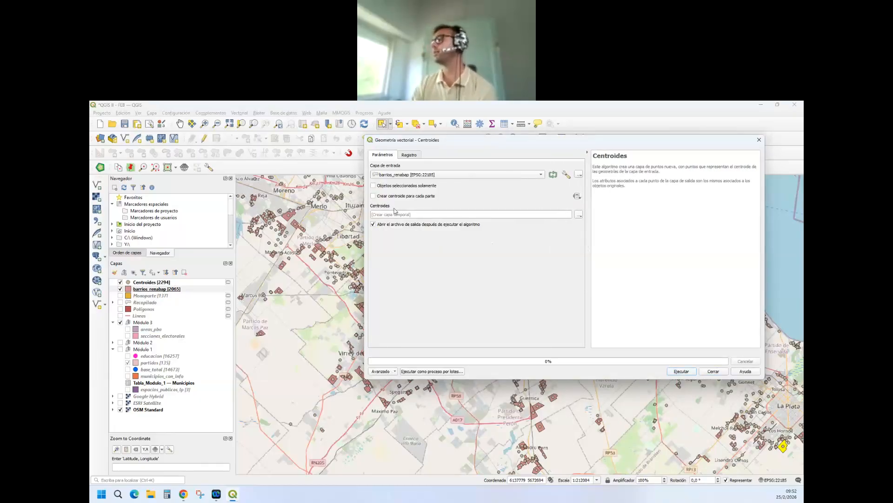
{"action": "left_click", "coordinate": [680, 371]}
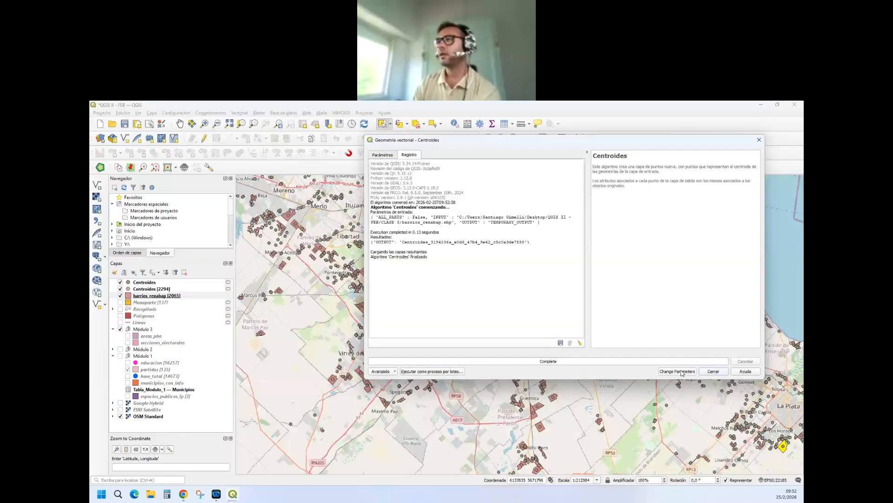
{"action": "left_click", "coordinate": [713, 371]}
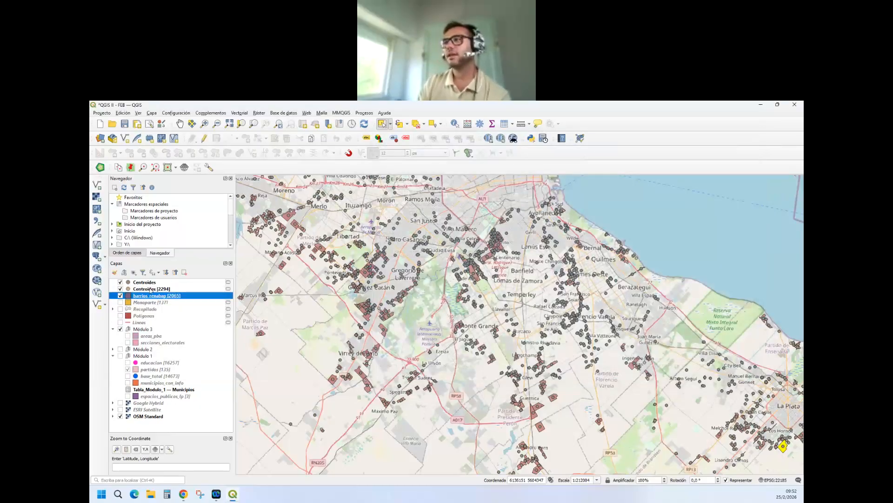
Step: Show the feature count for the second Centroides layer and move it below the per-part Centroides layer
{"action": "left_click", "coordinate": [152, 288]}
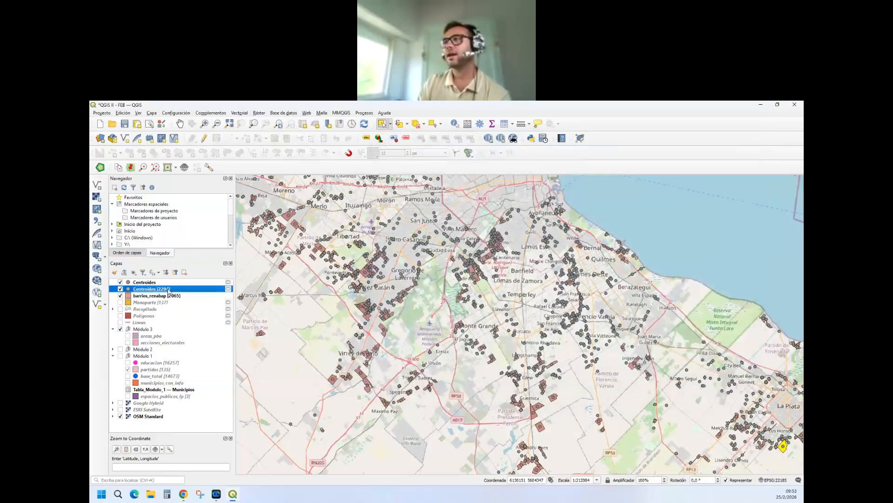
{"action": "left_click", "coordinate": [145, 283]}
{"action": "right_click", "coordinate": [145, 283]}
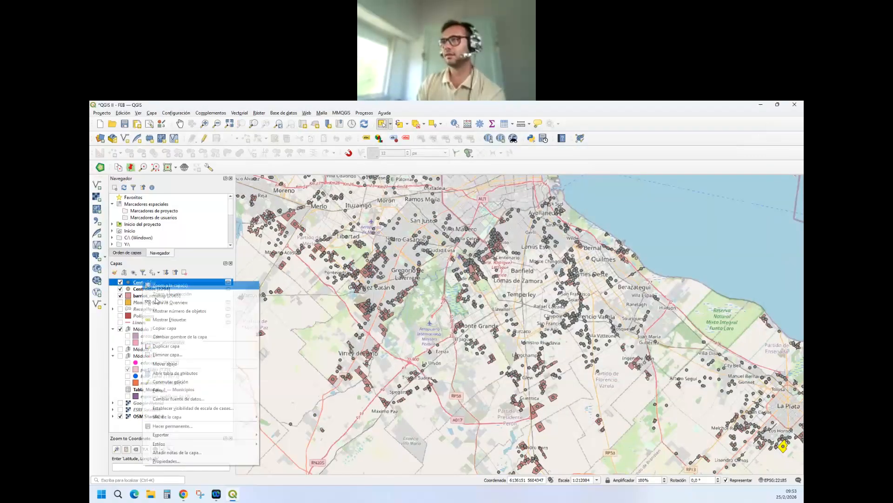
{"action": "left_click", "coordinate": [157, 317]}
{"action": "left_click_drag", "start_coordinate": [163, 285], "coordinate": [158, 293]}
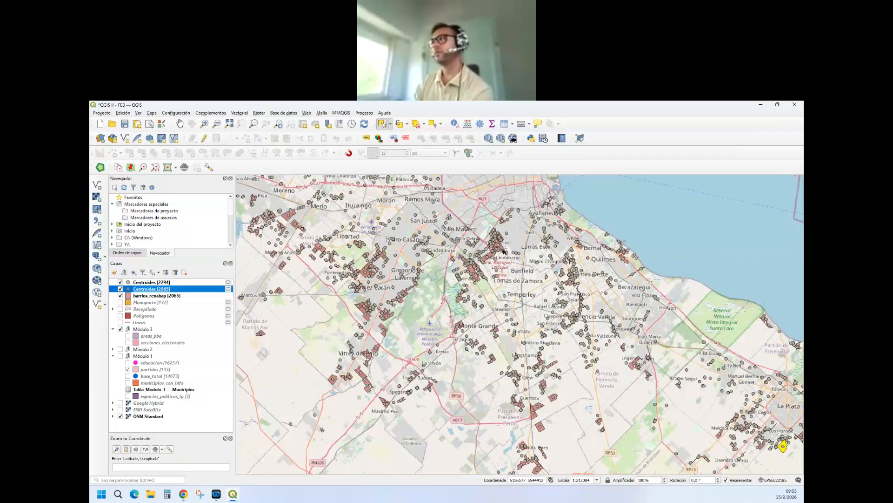
Step: Examine the two centroid layers across the province and around the selected neighbourhood polygon south of Los Hornos
{"action": "scroll", "coordinate": [503, 251], "scroll_direction": "down", "scroll_amount": 4}
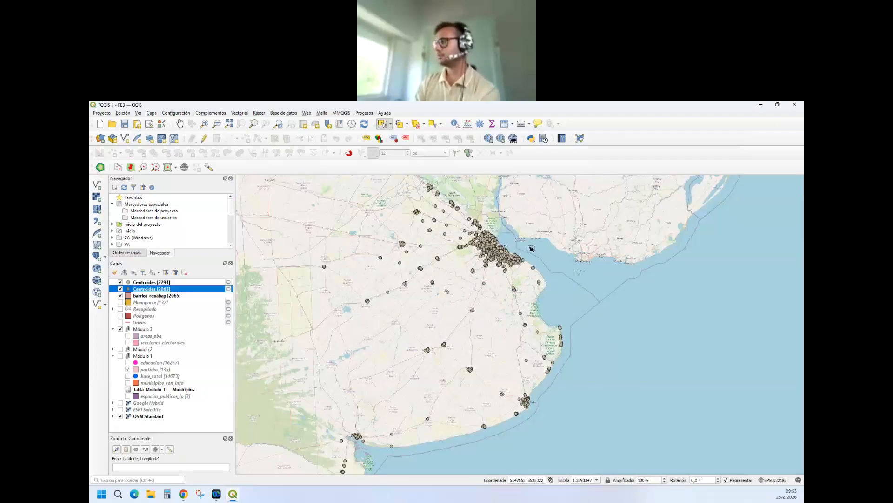
{"action": "scroll", "coordinate": [526, 279], "scroll_direction": "up", "scroll_amount": 2}
{"action": "scroll", "coordinate": [497, 325], "scroll_direction": "up", "scroll_amount": 1}
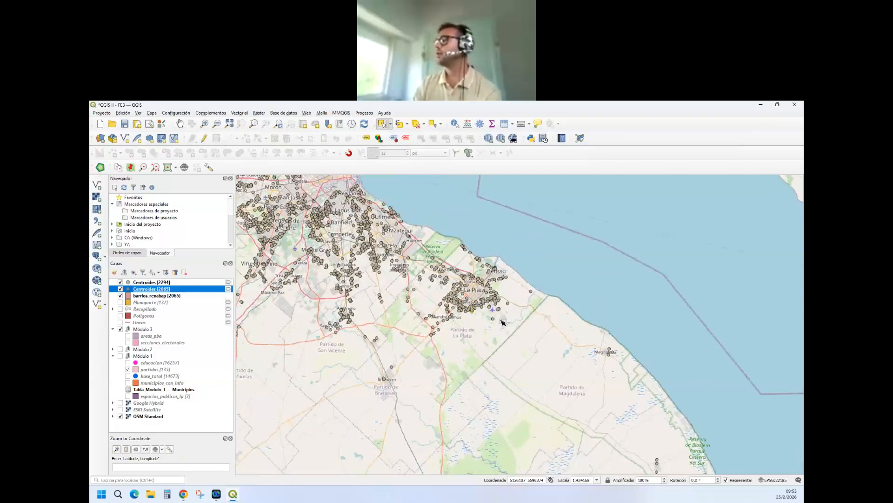
{"action": "scroll", "coordinate": [503, 322], "scroll_direction": "up", "scroll_amount": 2}
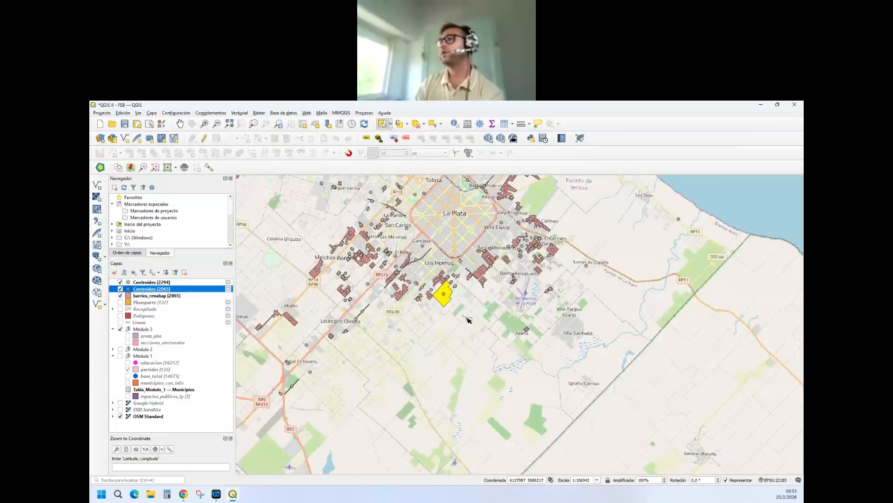
{"action": "scroll", "coordinate": [448, 301], "scroll_direction": "up", "scroll_amount": 2}
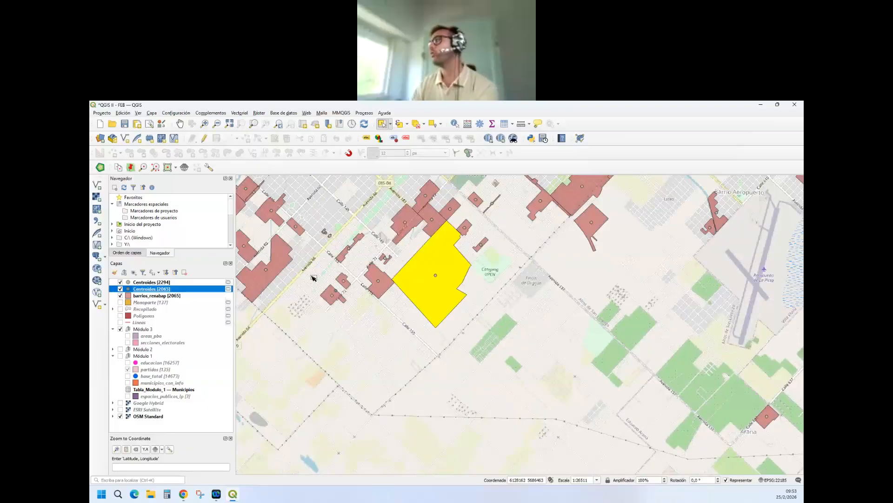
Step: Review the attribute table of the per-feature Centroides layer through its neighbourhood records, and close it
{"action": "left_click", "coordinate": [505, 124]}
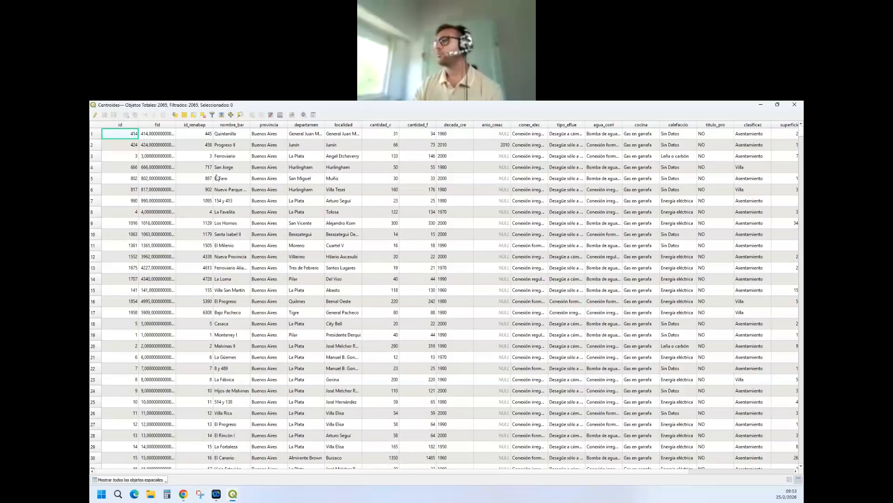
{"action": "scroll", "coordinate": [246, 253], "scroll_direction": "down", "scroll_amount": 10}
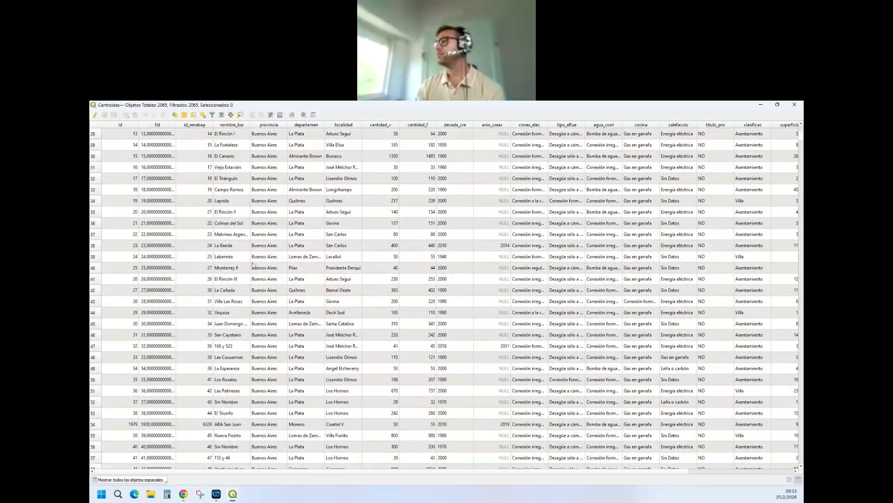
{"action": "scroll", "coordinate": [246, 261], "scroll_direction": "down", "scroll_amount": 20}
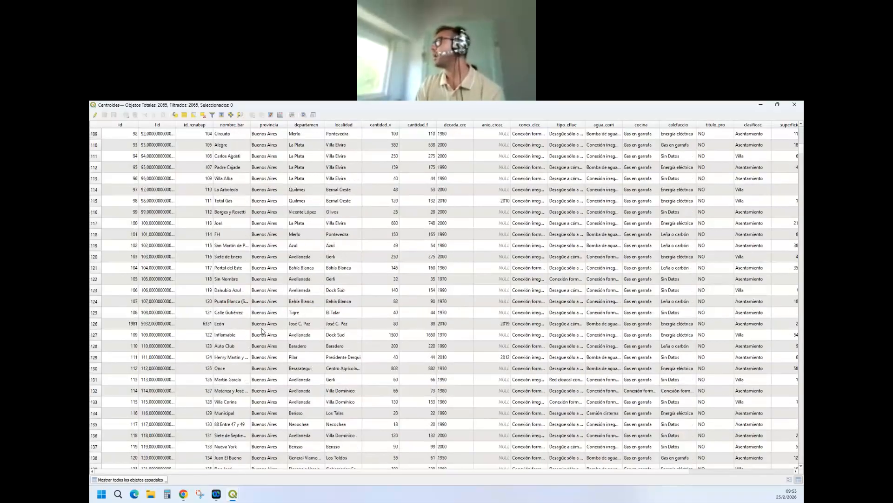
{"action": "scroll", "coordinate": [259, 331], "scroll_direction": "down", "scroll_amount": 20}
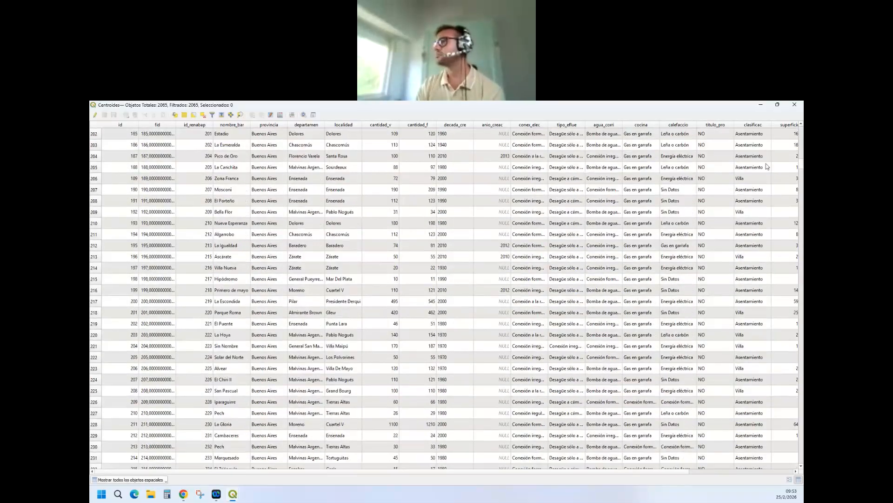
{"action": "left_click_drag", "start_coordinate": [803, 169], "coordinate": [802, 193]}
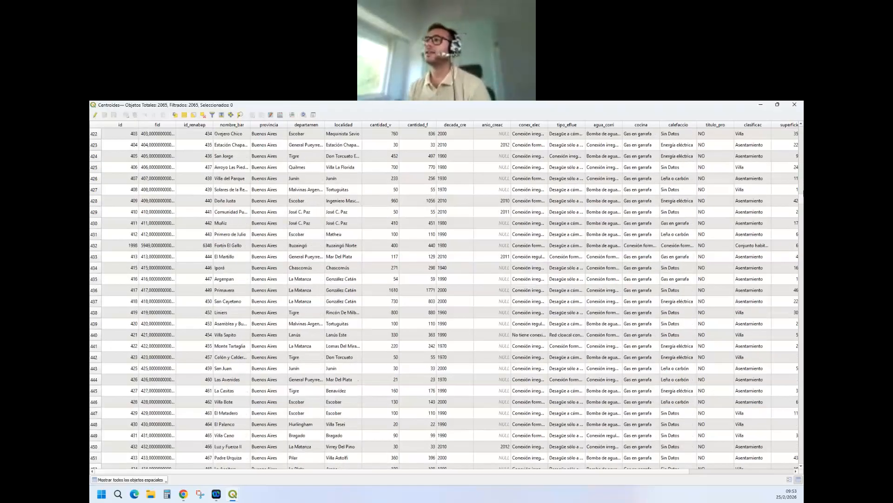
{"action": "left_click", "coordinate": [794, 104]}
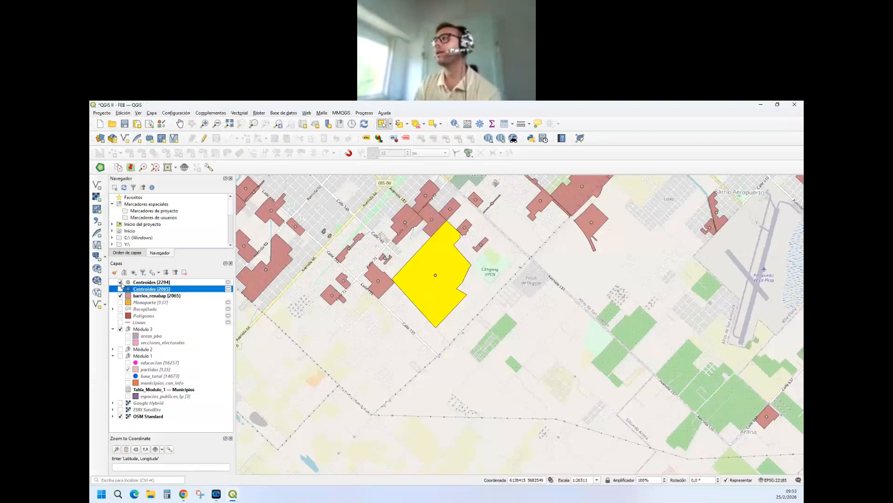
Step: Hide the per-part Centroides layer and the barrios_renabap layer
{"action": "left_click", "coordinate": [120, 282]}
{"action": "left_click", "coordinate": [154, 296]}
{"action": "scroll", "coordinate": [372, 223], "scroll_direction": "down", "scroll_amount": 2}
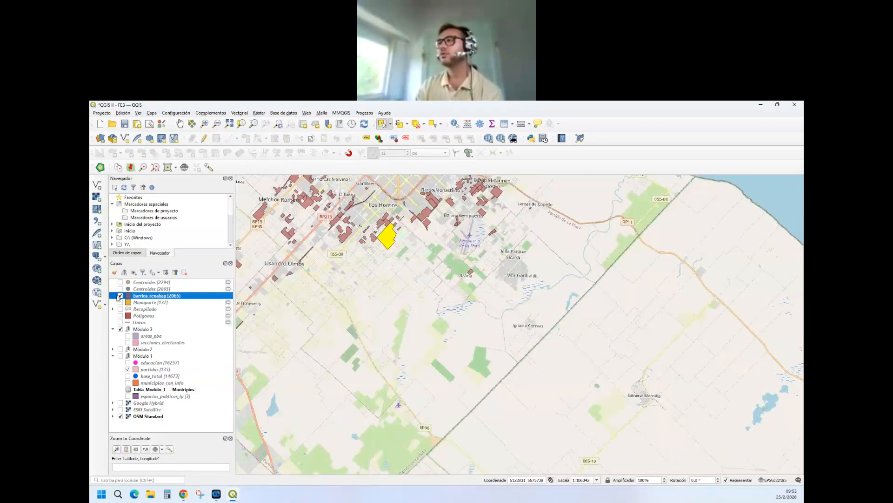
{"action": "left_click", "coordinate": [121, 296]}
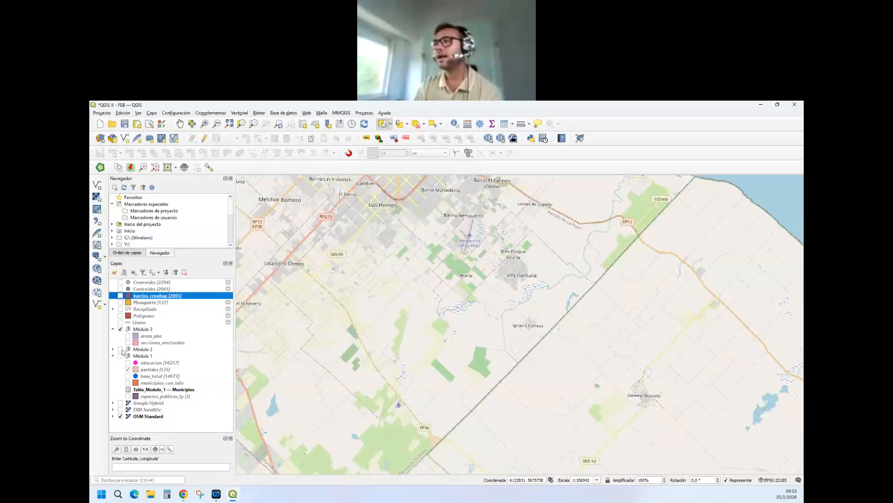
Step: Expand the Módulo 2 group and move rio_Samborombon out of it to just above barrios_renabap
{"action": "left_click", "coordinate": [128, 369]}
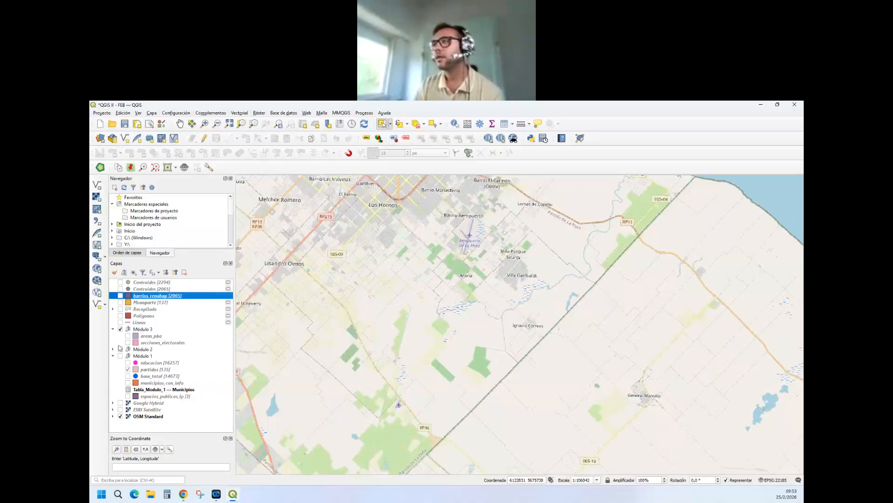
{"action": "left_click", "coordinate": [113, 349]}
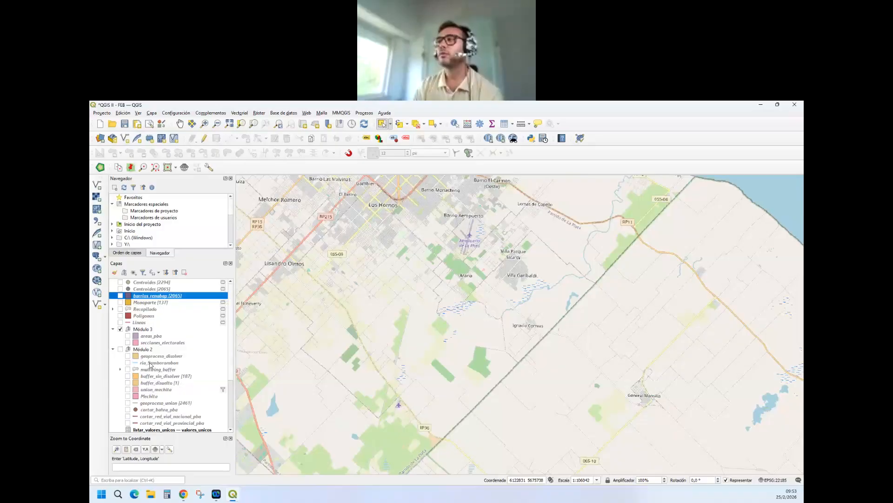
{"action": "left_click_drag", "start_coordinate": [150, 366], "coordinate": [134, 302]}
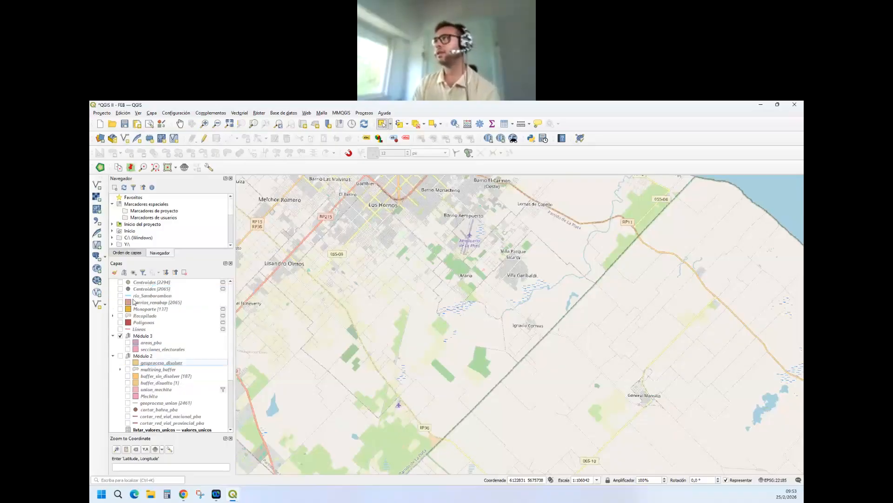
Step: Run Centroids on rio_Samborombon with one centroid per feature, output to a temporary layer, and close the tool
{"action": "left_click", "coordinate": [239, 113]}
{"action": "mouse_move", "coordinate": [259, 141]}
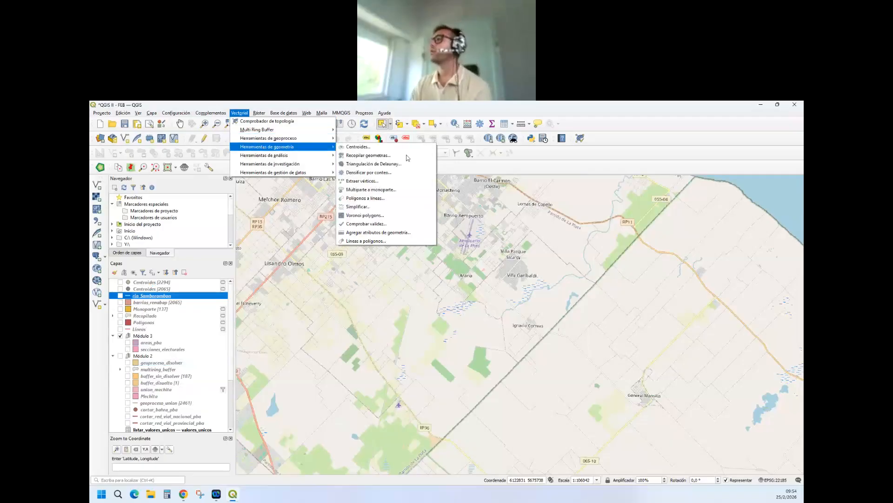
{"action": "left_click", "coordinate": [399, 151]}
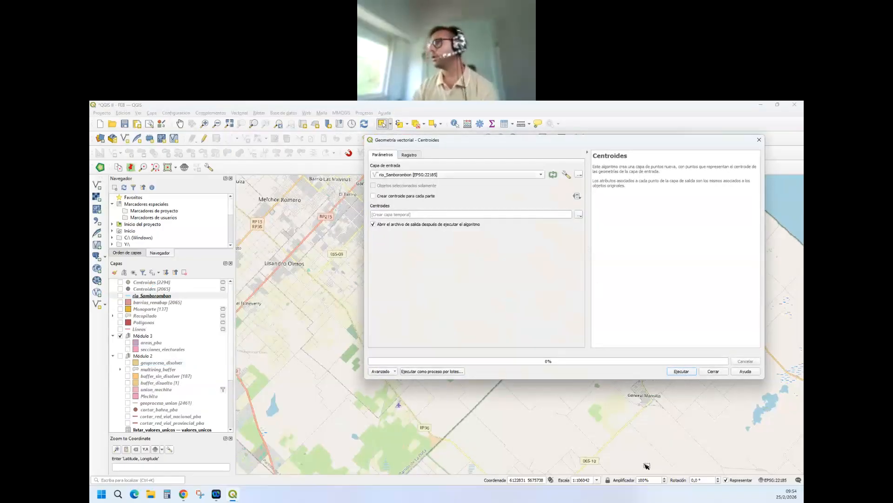
{"action": "left_click", "coordinate": [683, 372]}
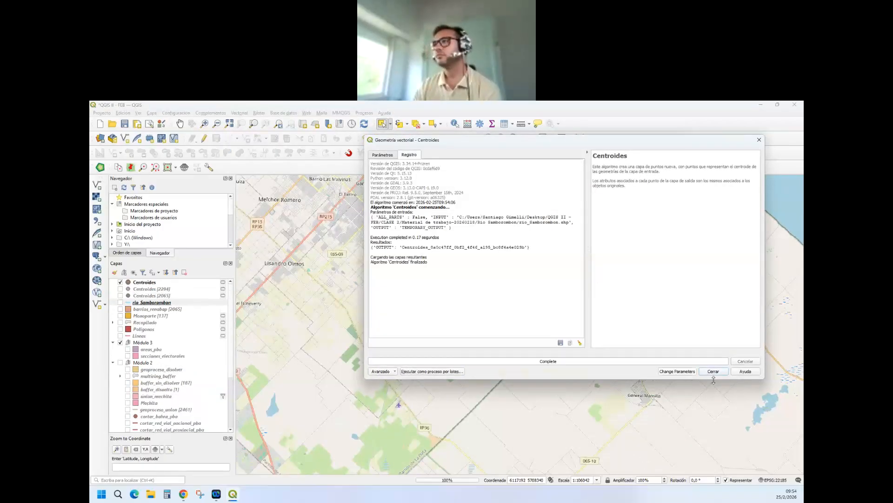
{"action": "left_click", "coordinate": [717, 372]}
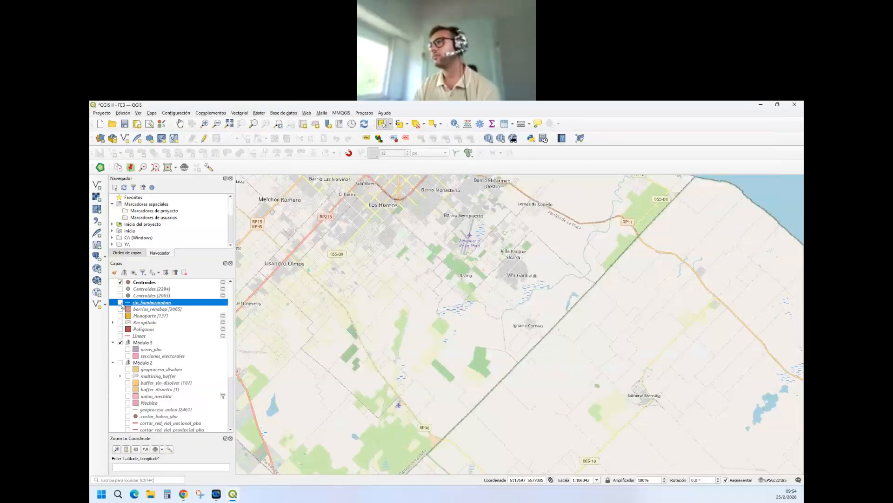
Step: Show rio_Samborombon and move it directly below the new Centroides layer, with the river network in view
{"action": "left_click", "coordinate": [121, 304]}
{"action": "left_click_drag", "start_coordinate": [140, 303], "coordinate": [139, 286]}
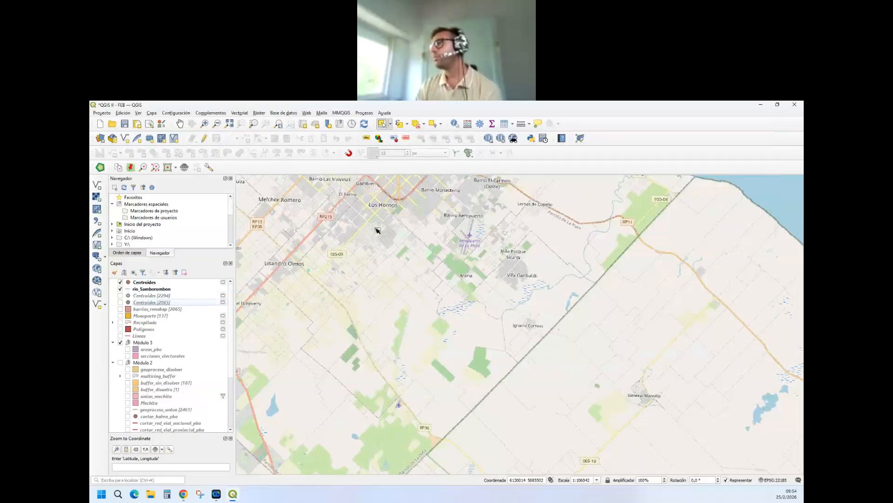
{"action": "scroll", "coordinate": [377, 234], "scroll_direction": "down", "scroll_amount": 2}
{"action": "scroll", "coordinate": [375, 316], "scroll_direction": "up", "scroll_amount": 2}
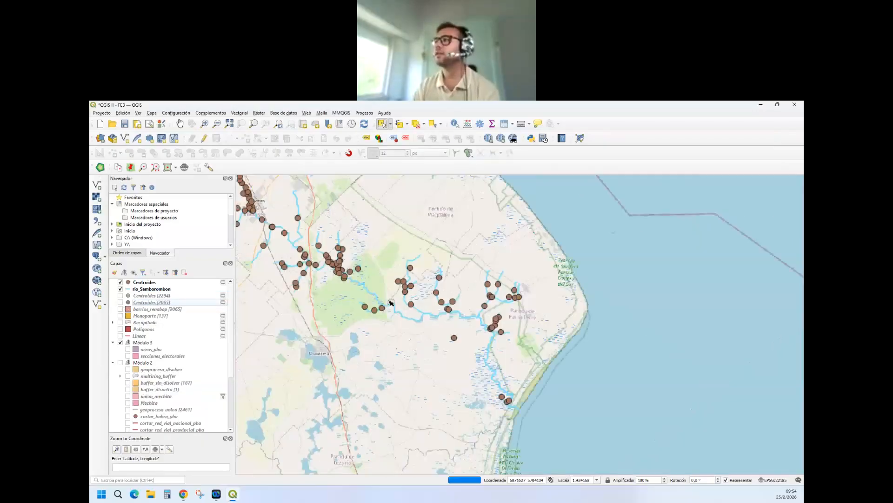
Step: Select the westernmost stretch of the small tributary in the green area on rio_Samborombon to check its centroid
{"action": "scroll", "coordinate": [374, 315], "scroll_direction": "up", "scroll_amount": 1}
{"action": "left_click", "coordinate": [307, 297]}
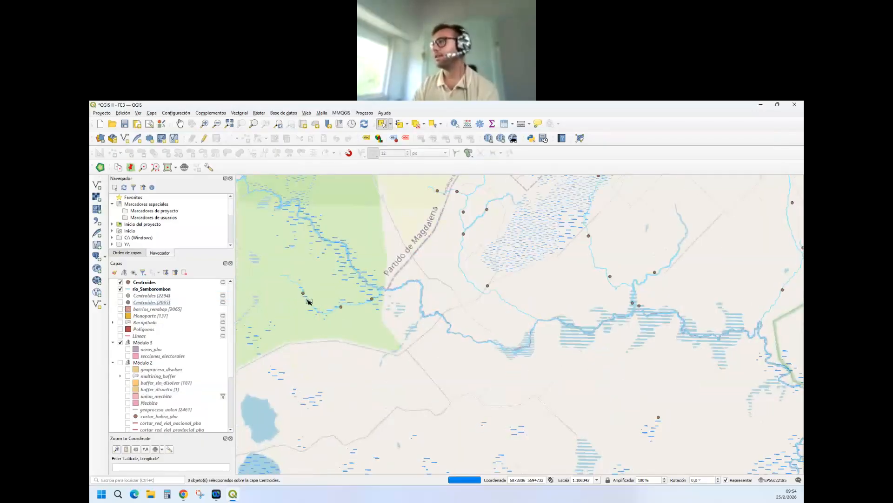
{"action": "left_click", "coordinate": [145, 289]}
{"action": "left_click", "coordinate": [311, 304]}
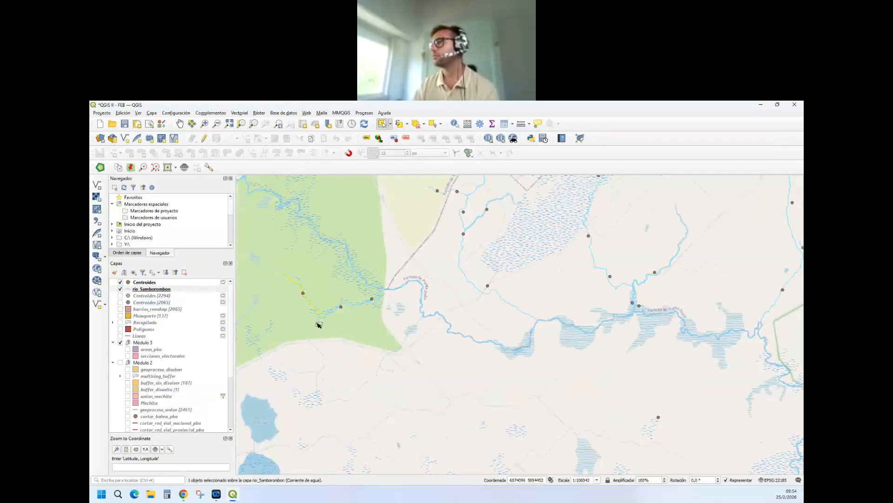
{"action": "scroll", "coordinate": [301, 297], "scroll_direction": "up", "scroll_amount": 1}
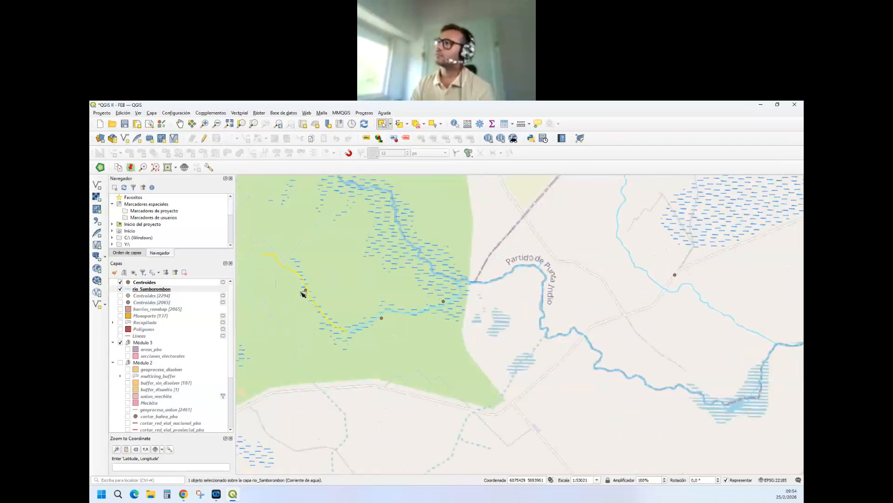
Step: Select the tributary's remaining two stretches individually, up to its junction with the main river, to match each line with its centroid
{"action": "left_click_drag", "start_coordinate": [371, 301], "coordinate": [399, 349]}
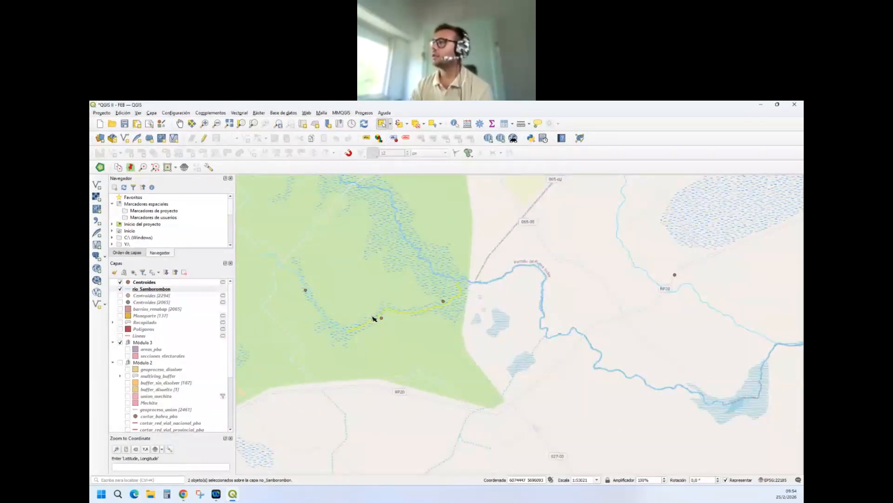
{"action": "scroll", "coordinate": [445, 302], "scroll_direction": "up", "scroll_amount": 1}
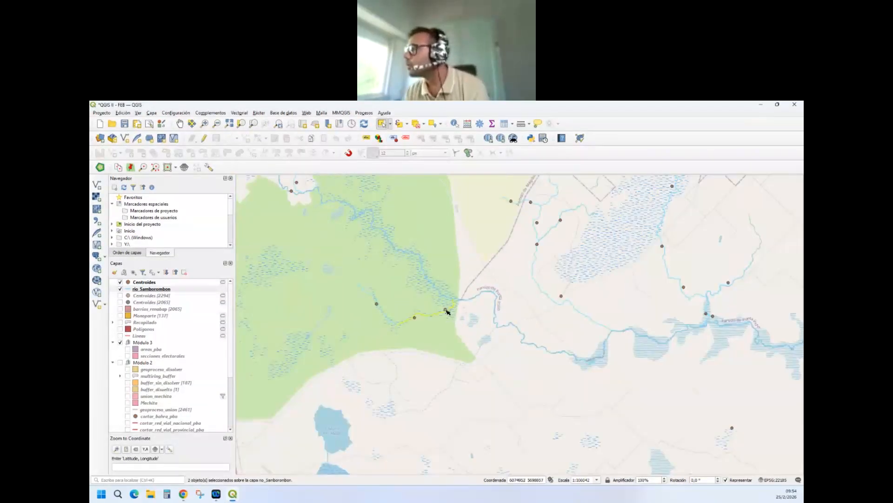
{"action": "left_click_drag", "start_coordinate": [415, 316], "coordinate": [424, 362]}
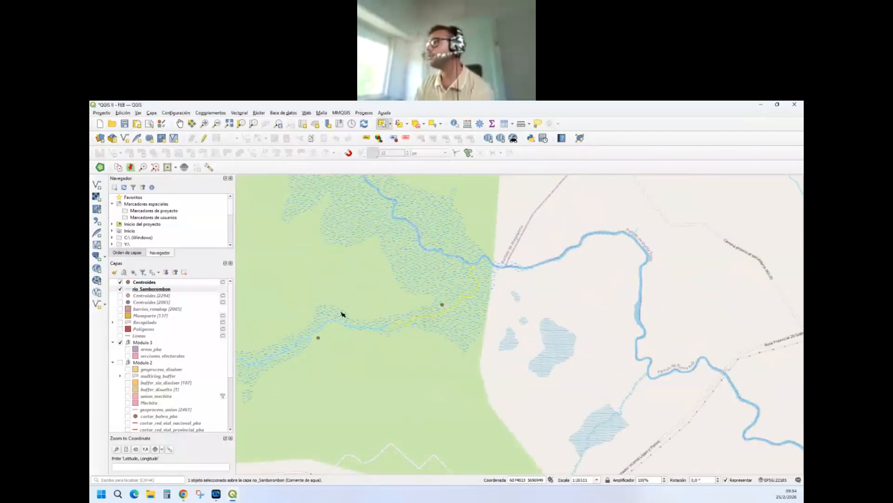
{"action": "left_click_drag", "start_coordinate": [345, 317], "coordinate": [369, 365]}
{"action": "left_click_drag", "start_coordinate": [347, 317], "coordinate": [371, 381]}
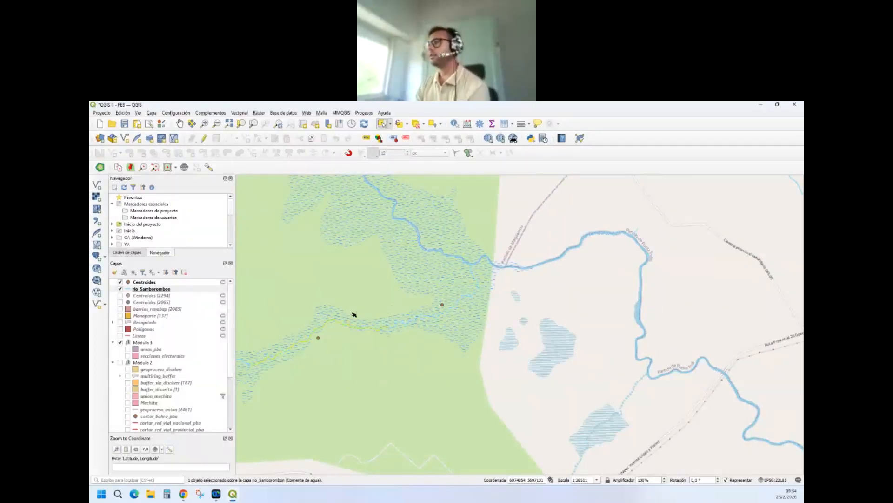
{"action": "left_click_drag", "start_coordinate": [355, 313], "coordinate": [394, 346]}
{"action": "left_click", "coordinate": [345, 321]}
{"action": "scroll", "coordinate": [325, 303], "scroll_direction": "down", "scroll_amount": 1}
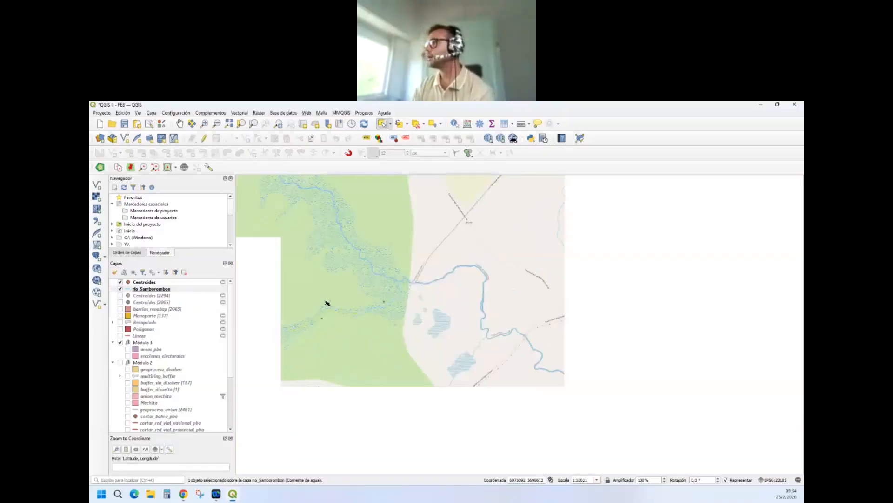
{"action": "left_click_drag", "start_coordinate": [395, 329], "coordinate": [395, 338]}
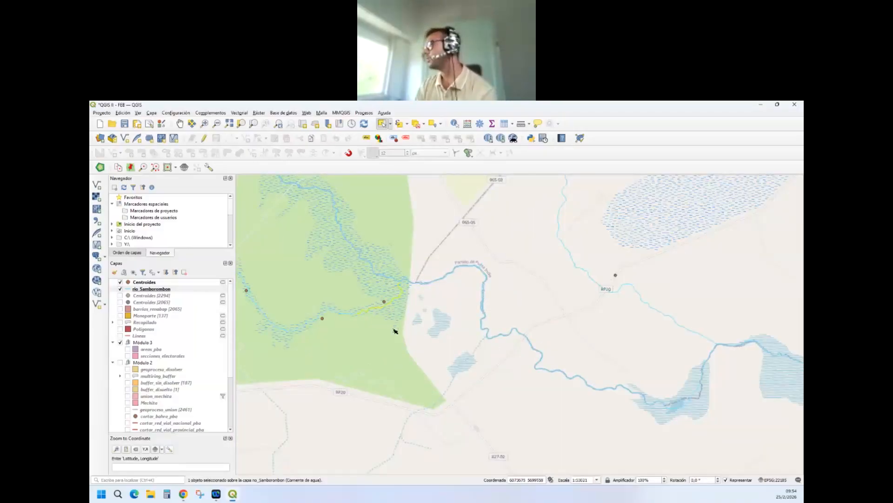
Step: Select the curved tributary southwest of the marsh, east of the green area, and examine its centroid's position relative to the line
{"action": "scroll", "coordinate": [393, 269], "scroll_direction": "down", "scroll_amount": 1}
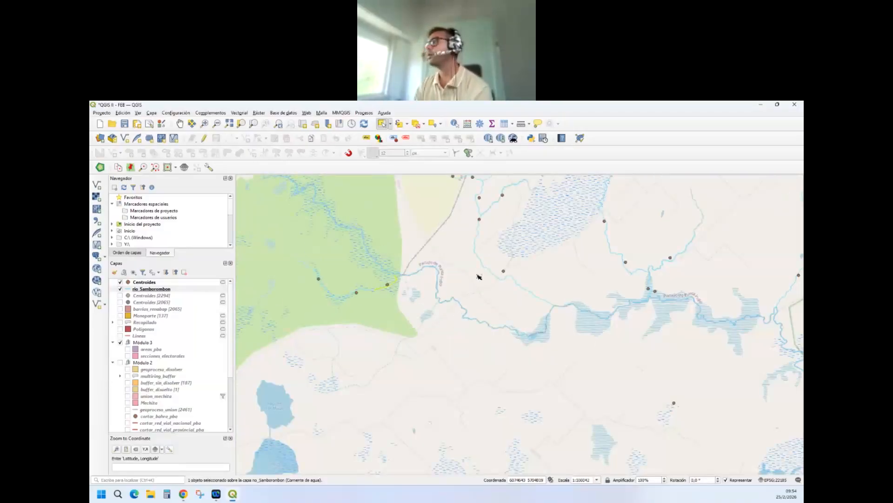
{"action": "left_click_drag", "start_coordinate": [487, 241], "coordinate": [487, 242]}
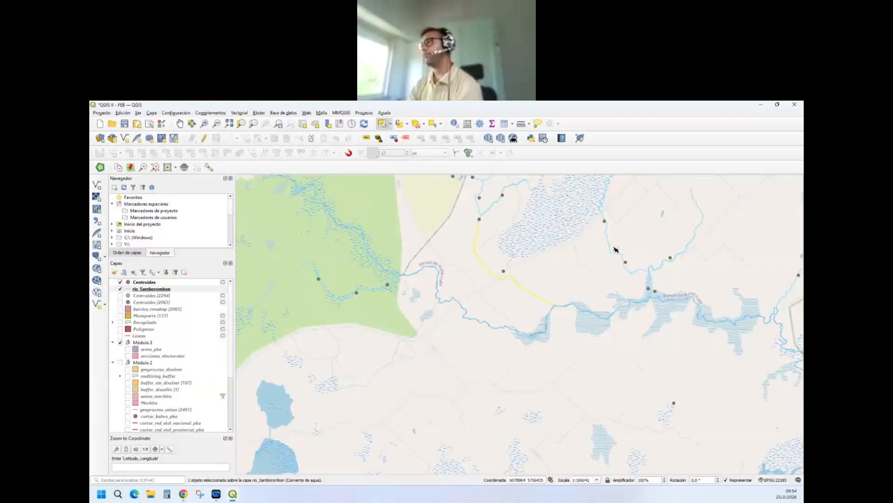
{"action": "scroll", "coordinate": [547, 295], "scroll_direction": "down", "scroll_amount": 1}
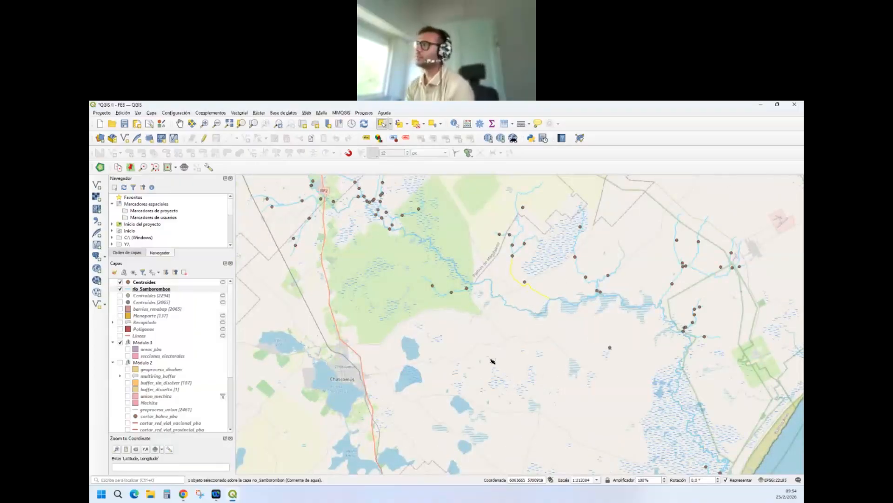
{"action": "scroll", "coordinate": [526, 279], "scroll_direction": "up", "scroll_amount": 4}
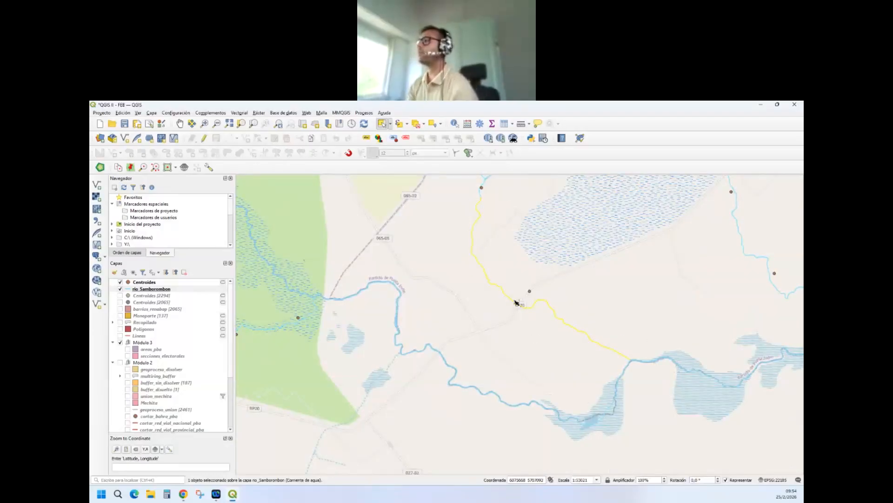
{"action": "scroll", "coordinate": [530, 294], "scroll_direction": "down", "scroll_amount": 2}
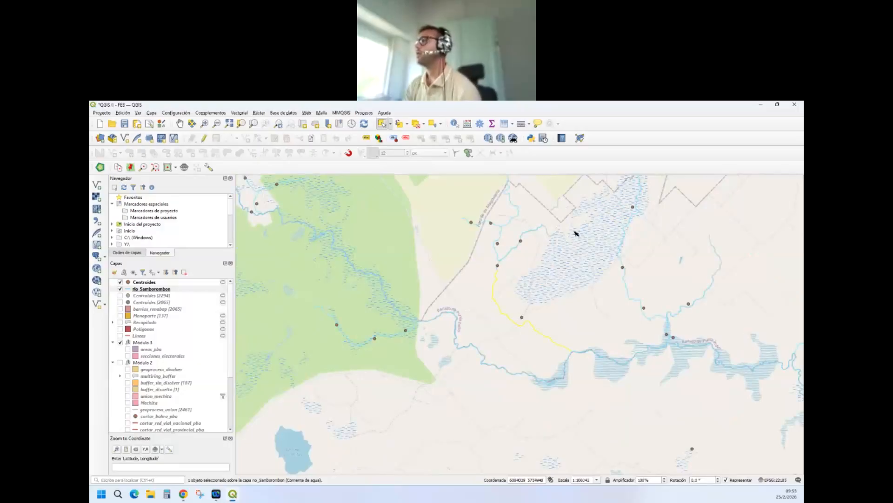
Step: Hide rio_Samborombon and its Centroides layer, and show Centroides [2065] and barrios_renabap in the La Plata area
{"action": "scroll", "coordinate": [527, 307], "scroll_direction": "down", "scroll_amount": 2}
{"action": "scroll", "coordinate": [526, 307], "scroll_direction": "down", "scroll_amount": 1}
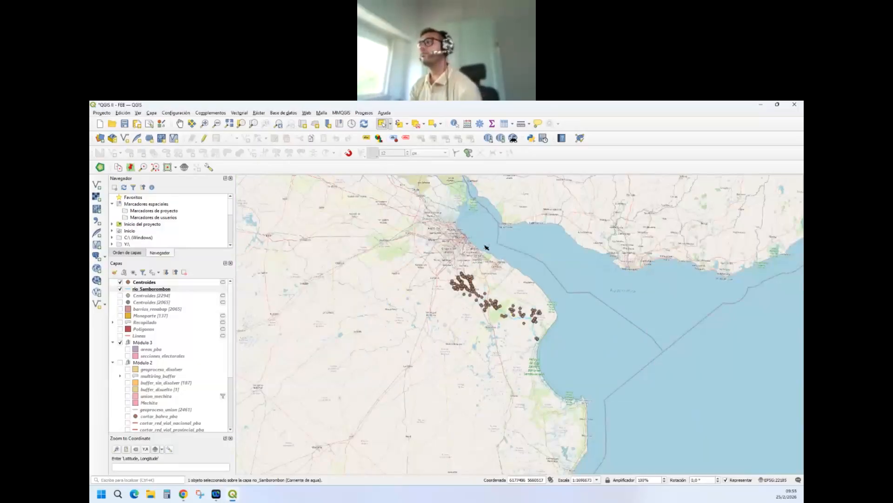
{"action": "scroll", "coordinate": [490, 265], "scroll_direction": "up", "scroll_amount": 2}
{"action": "scroll", "coordinate": [521, 276], "scroll_direction": "up", "scroll_amount": 1}
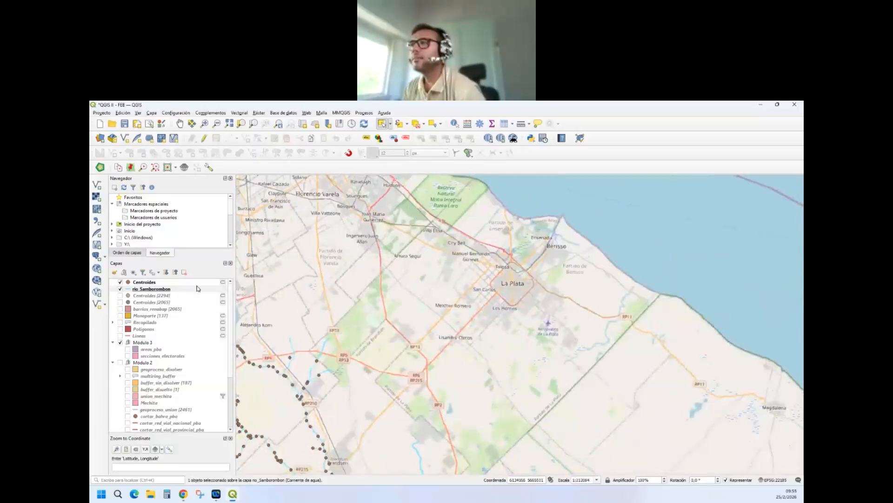
{"action": "left_click", "coordinate": [120, 289]}
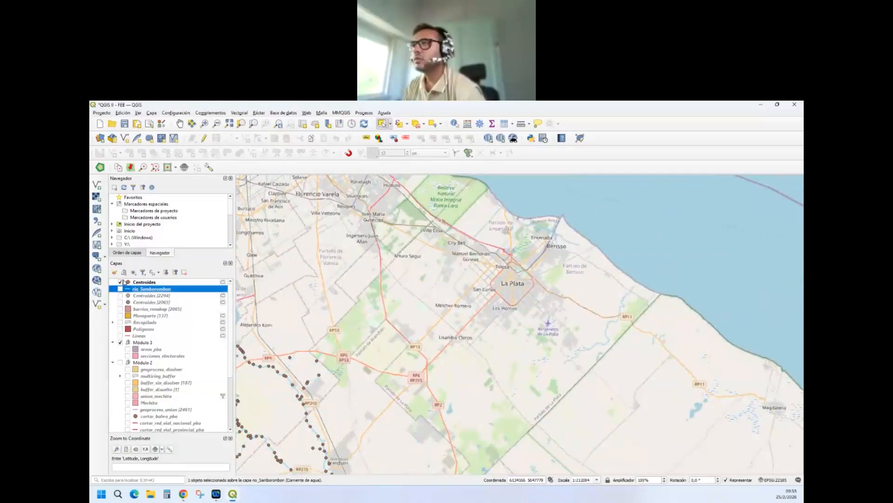
{"action": "left_click", "coordinate": [120, 282]}
{"action": "left_click", "coordinate": [121, 302]}
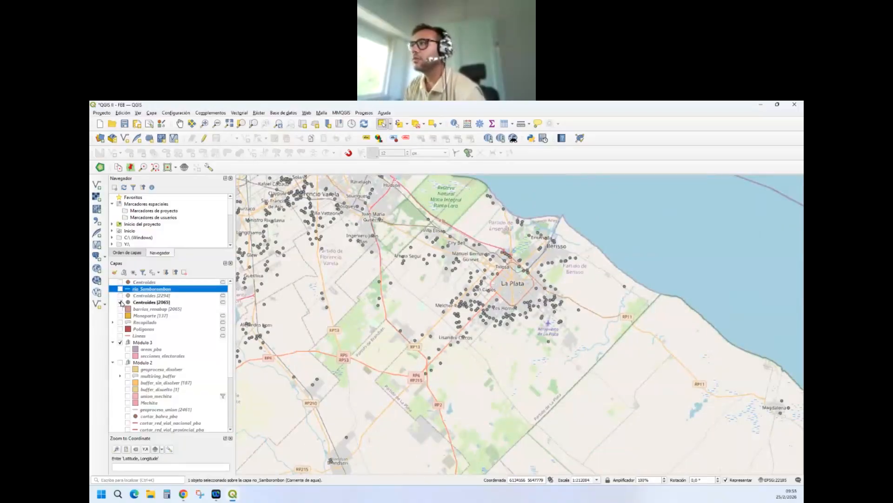
{"action": "left_click", "coordinate": [121, 310]}
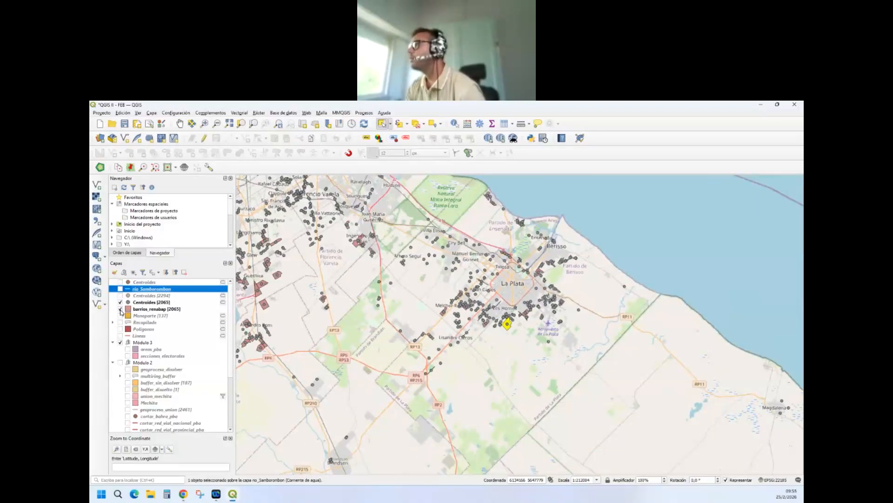
Step: Examine the barrios_renabap polygons and their centroids around La Plata and Melchor Romero for irregular or multipart shapes
{"action": "scroll", "coordinate": [520, 284], "scroll_direction": "up", "scroll_amount": 3}
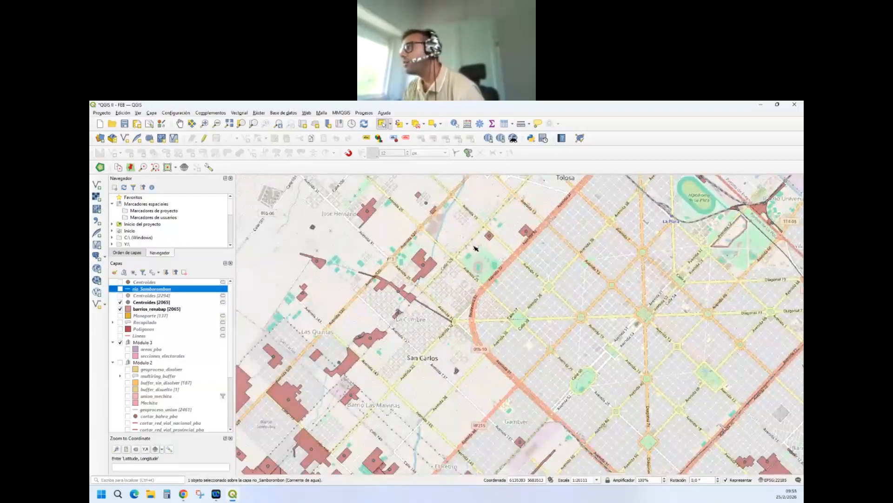
{"action": "scroll", "coordinate": [476, 248], "scroll_direction": "down", "scroll_amount": 1}
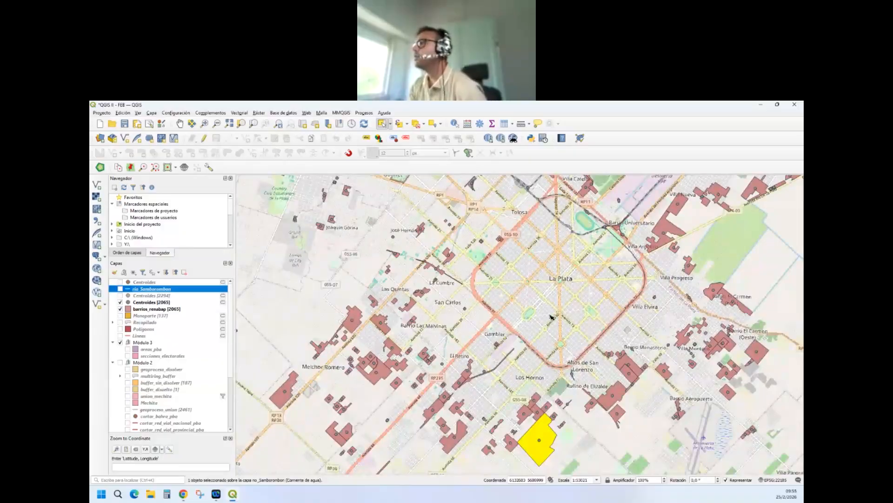
{"action": "scroll", "coordinate": [550, 317], "scroll_direction": "down", "scroll_amount": 1}
{"action": "scroll", "coordinate": [397, 291], "scroll_direction": "up", "scroll_amount": 1}
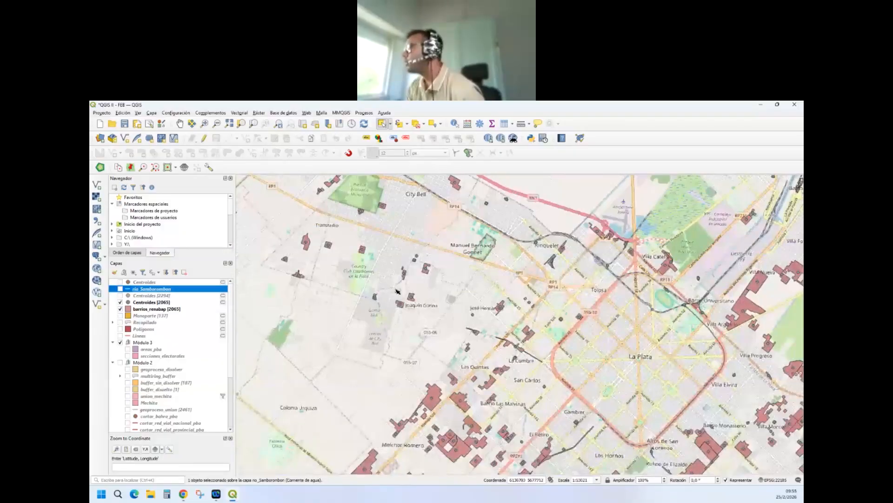
{"action": "scroll", "coordinate": [397, 291], "scroll_direction": "down", "scroll_amount": 1}
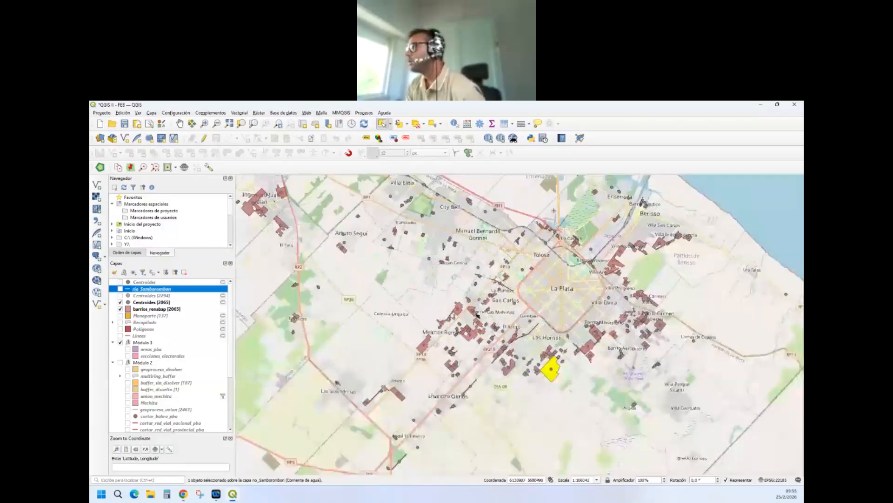
{"action": "scroll", "coordinate": [477, 315], "scroll_direction": "up", "scroll_amount": 2}
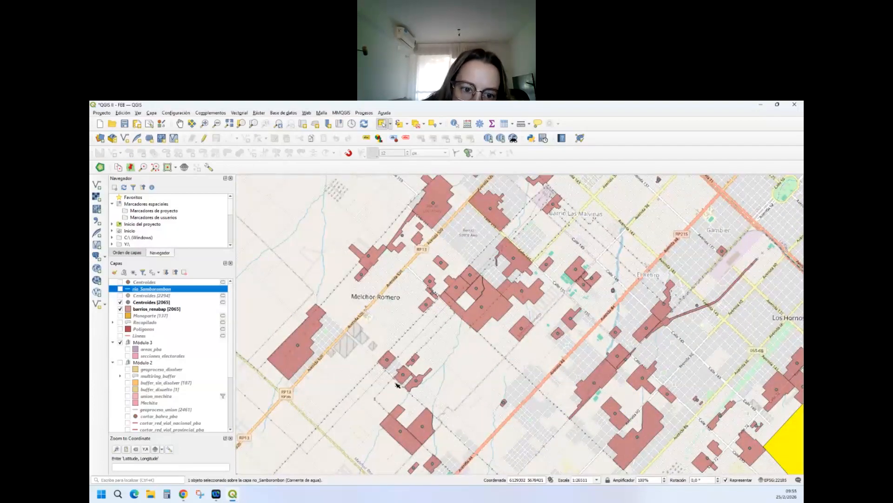
{"action": "scroll", "coordinate": [397, 384], "scroll_direction": "down", "scroll_amount": 1}
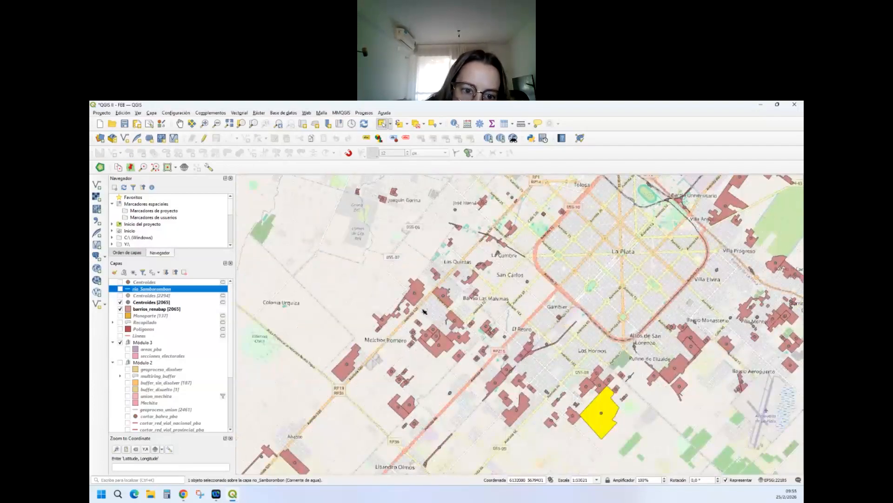
{"action": "scroll", "coordinate": [414, 311], "scroll_direction": "up", "scroll_amount": 1}
Step: Select the elongated multipart Las Margaritas polygon on barrios_renabap, north of Melchor Romero
{"action": "left_click", "coordinate": [386, 311]}
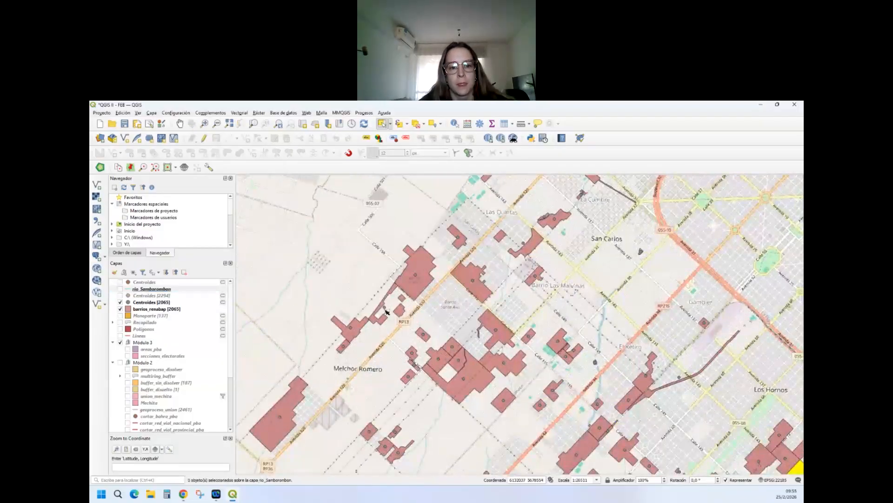
{"action": "left_click", "coordinate": [135, 302]}
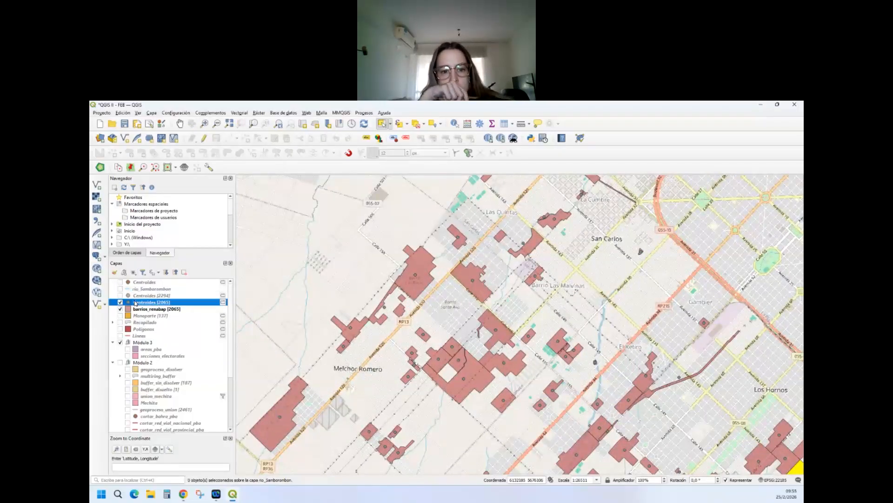
{"action": "left_click", "coordinate": [138, 309]}
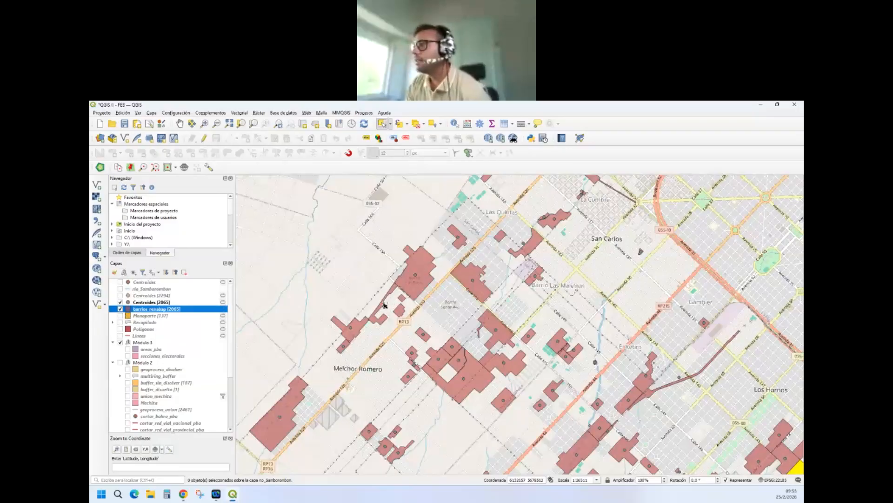
{"action": "left_click", "coordinate": [387, 308]}
{"action": "scroll", "coordinate": [392, 294], "scroll_direction": "up", "scroll_amount": 1}
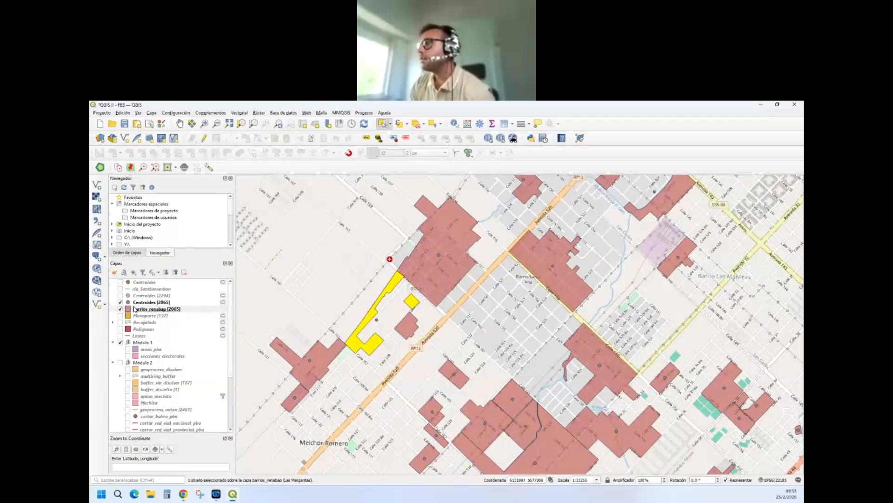
Step: Select the Las Margaritas centroid on Centroides [2065] and examine its position relative to the polygon parts
{"action": "left_click", "coordinate": [140, 302]}
{"action": "scroll", "coordinate": [369, 329], "scroll_direction": "up", "scroll_amount": 2}
{"action": "left_click", "coordinate": [394, 295]}
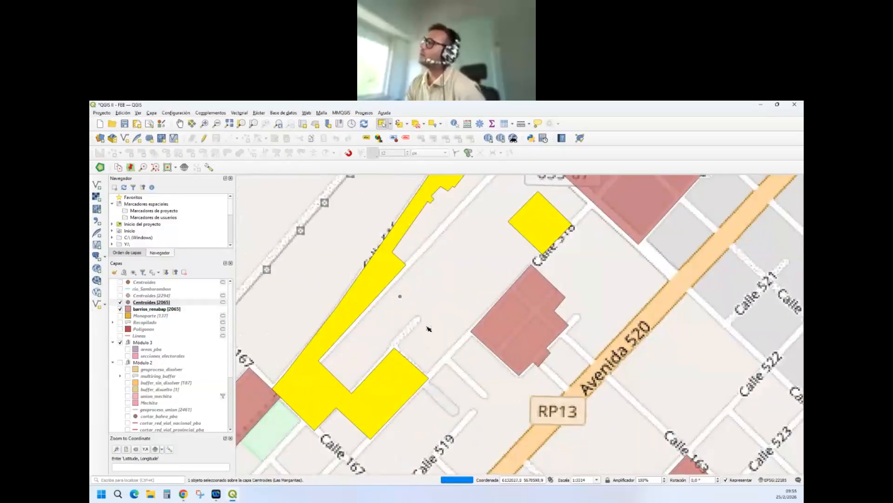
{"action": "scroll", "coordinate": [473, 289], "scroll_direction": "down", "scroll_amount": 1}
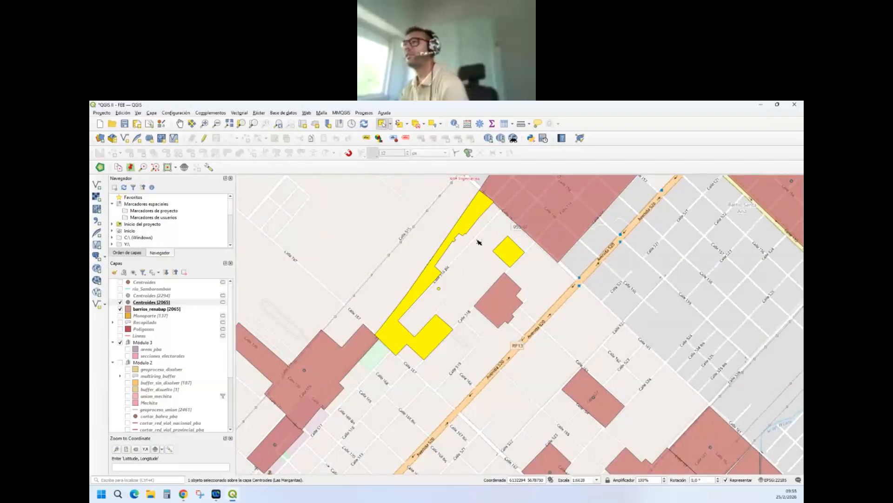
{"action": "left_click", "coordinate": [167, 301]}
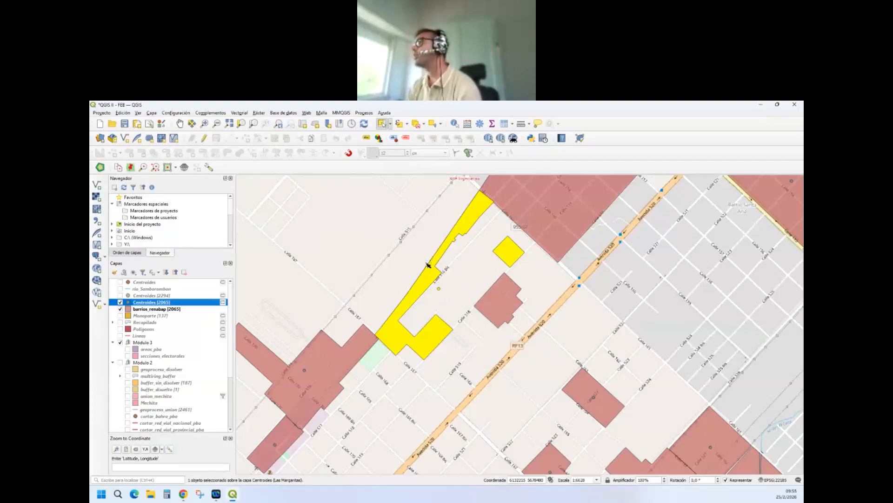
{"action": "scroll", "coordinate": [435, 274], "scroll_direction": "down", "scroll_amount": 2}
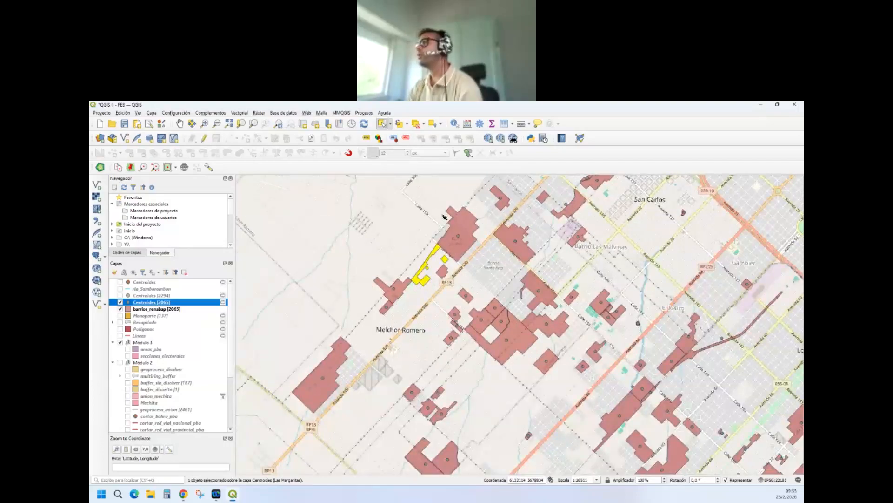
Step: Clear the centroid selection and select the two-part Las Rosas polygon on barrios_renabap to check its centroid
{"action": "left_click", "coordinate": [465, 228]}
{"action": "scroll", "coordinate": [464, 207], "scroll_direction": "up", "scroll_amount": 1}
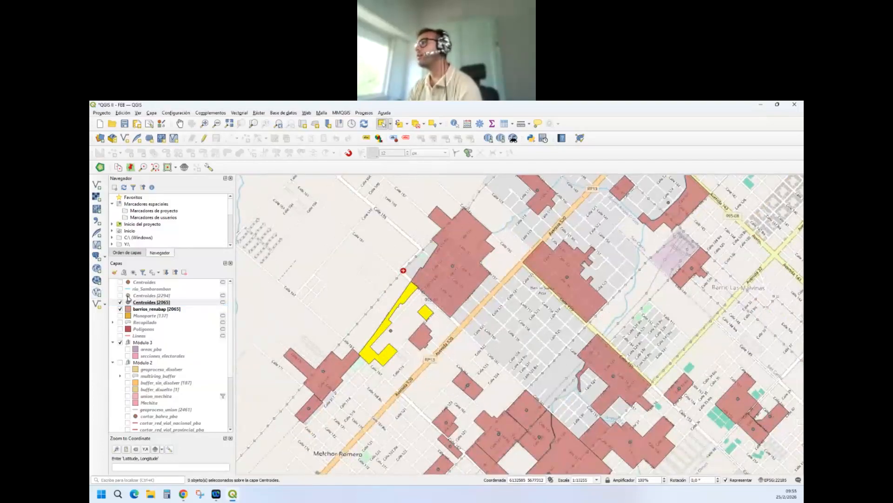
{"action": "left_click", "coordinate": [156, 308]}
{"action": "left_click", "coordinate": [454, 244]}
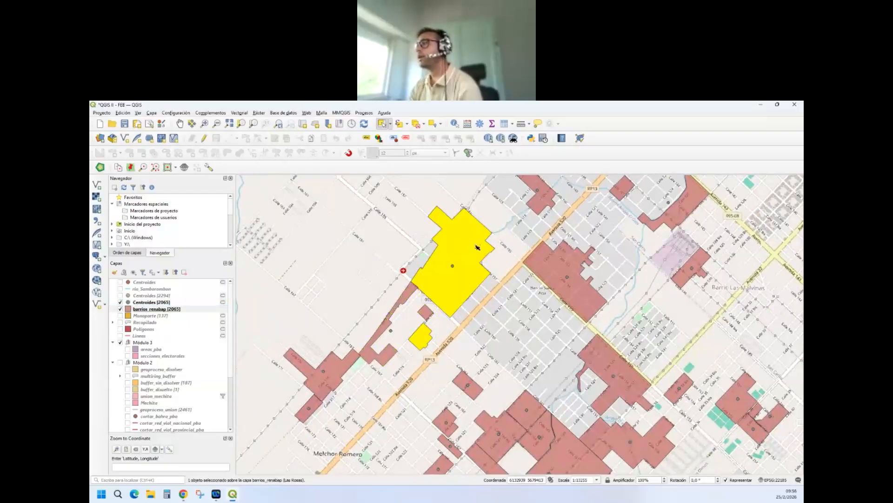
{"action": "scroll", "coordinate": [467, 250], "scroll_direction": "up", "scroll_amount": 1}
{"action": "scroll", "coordinate": [460, 259], "scroll_direction": "down", "scroll_amount": 1}
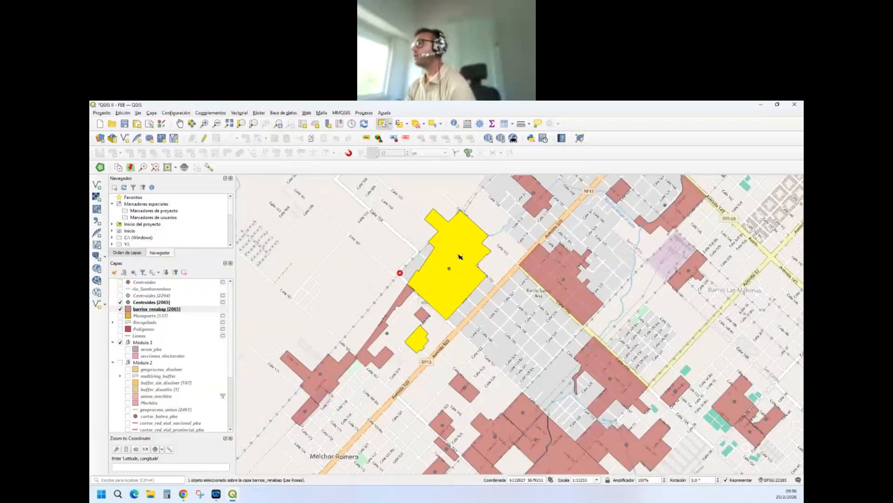
Step: Select the La Granjita polygon and the multipart La Granja polygon on barrios_renabap individually to compare their centroid positions
{"action": "left_click", "coordinate": [538, 273]}
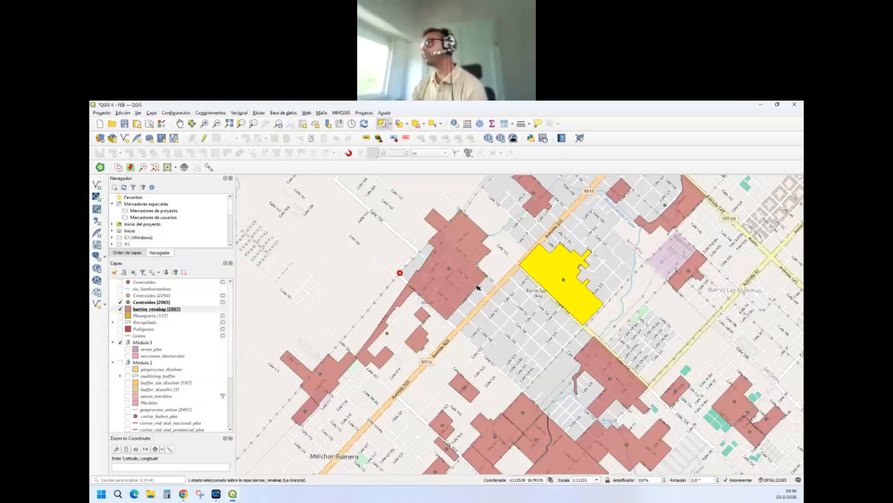
{"action": "scroll", "coordinate": [478, 287], "scroll_direction": "down", "scroll_amount": 1}
{"action": "scroll", "coordinate": [591, 238], "scroll_direction": "up", "scroll_amount": 1}
{"action": "left_click", "coordinate": [562, 262]}
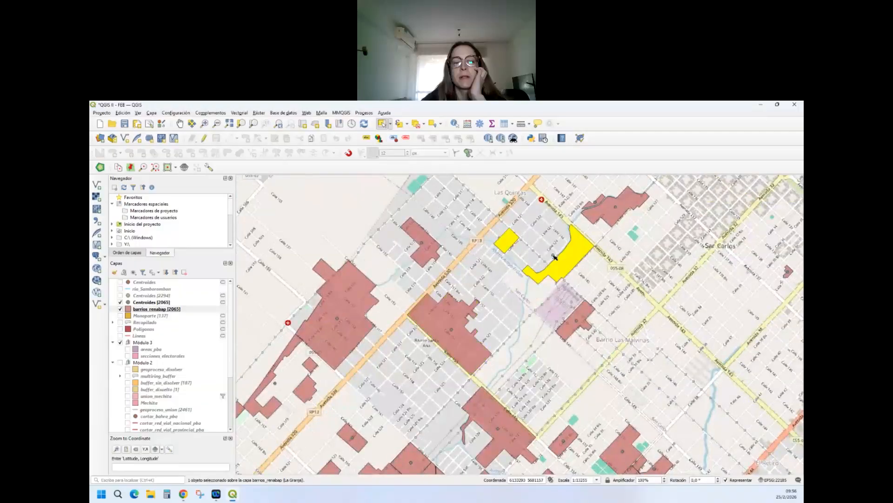
{"action": "left_click", "coordinate": [553, 255]}
Step: Select Las Rosas, Las Margaritas and Las Rosas again on barrios_renabap to compare the centroids of these multipart polygons
{"action": "left_click", "coordinate": [345, 339]}
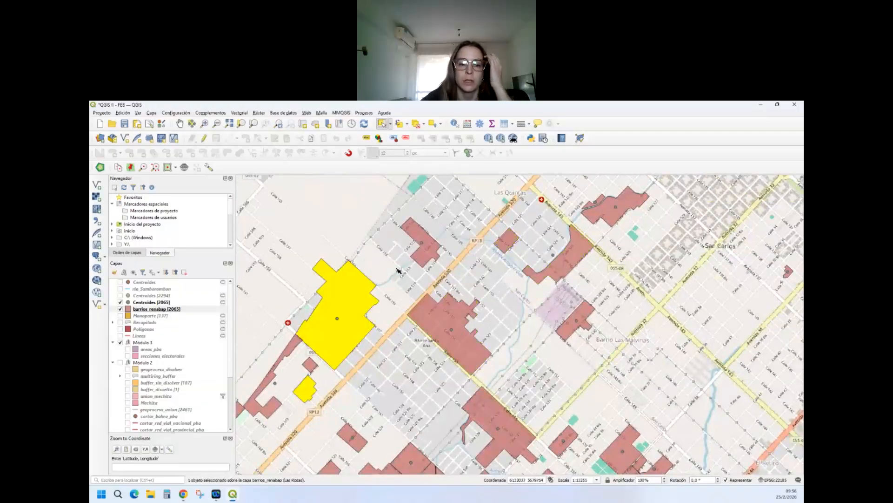
{"action": "scroll", "coordinate": [399, 263], "scroll_direction": "down", "scroll_amount": 1}
{"action": "scroll", "coordinate": [338, 328], "scroll_direction": "up", "scroll_amount": 1}
{"action": "left_click", "coordinate": [337, 317]}
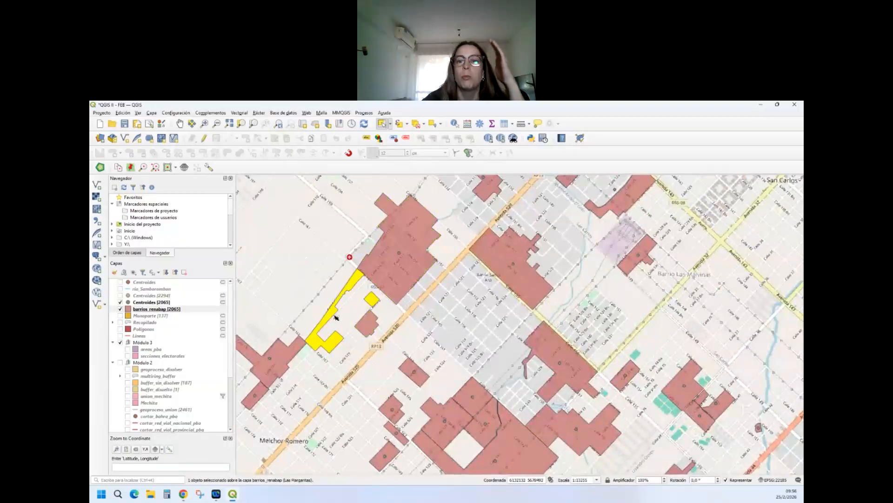
{"action": "left_click", "coordinate": [386, 270]}
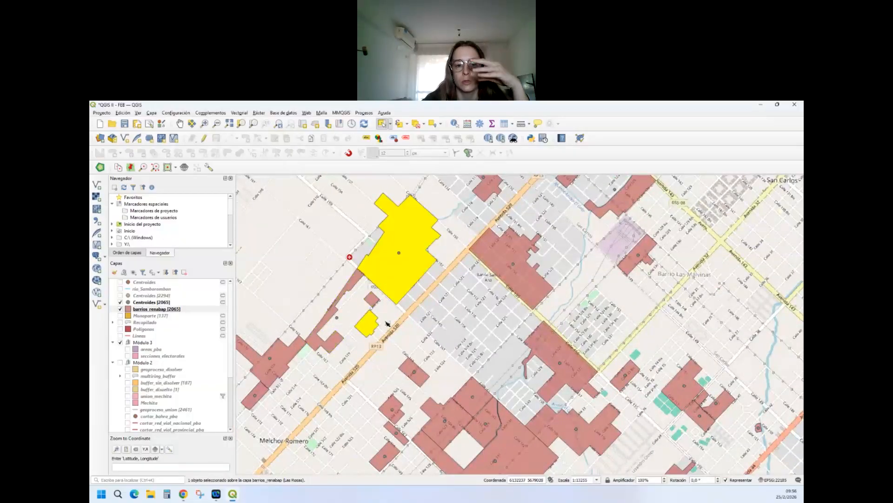
Step: Replace Centroides [2065] with Centroides [2294] on the map and examine the centroid of each Las Rosas part
{"action": "left_click", "coordinate": [120, 303]}
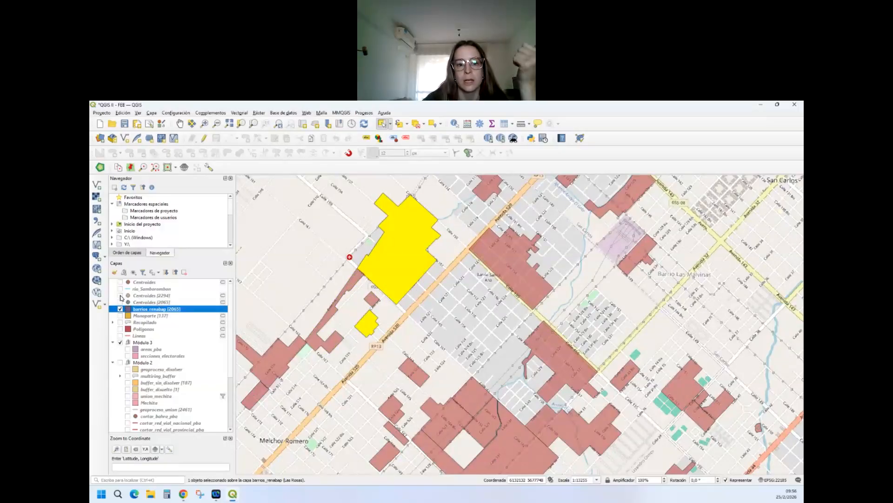
{"action": "left_click", "coordinate": [121, 296]}
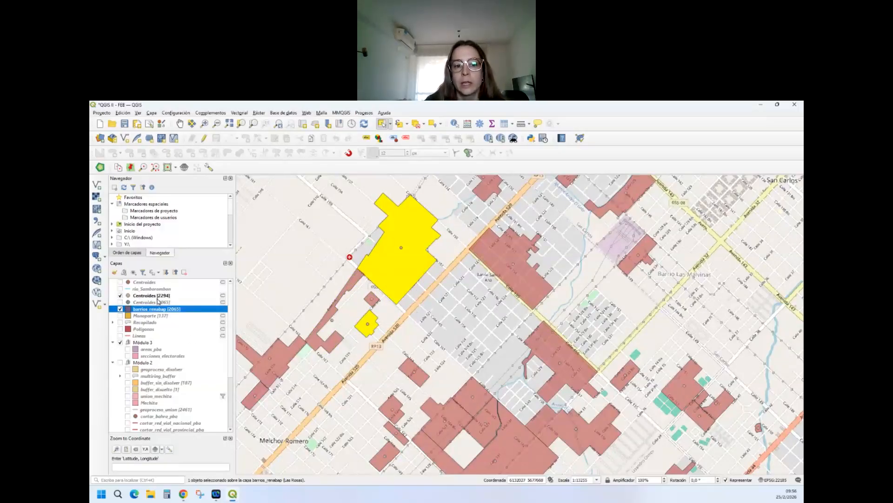
{"action": "left_click", "coordinate": [155, 295]}
{"action": "scroll", "coordinate": [367, 292], "scroll_direction": "up", "scroll_amount": 1}
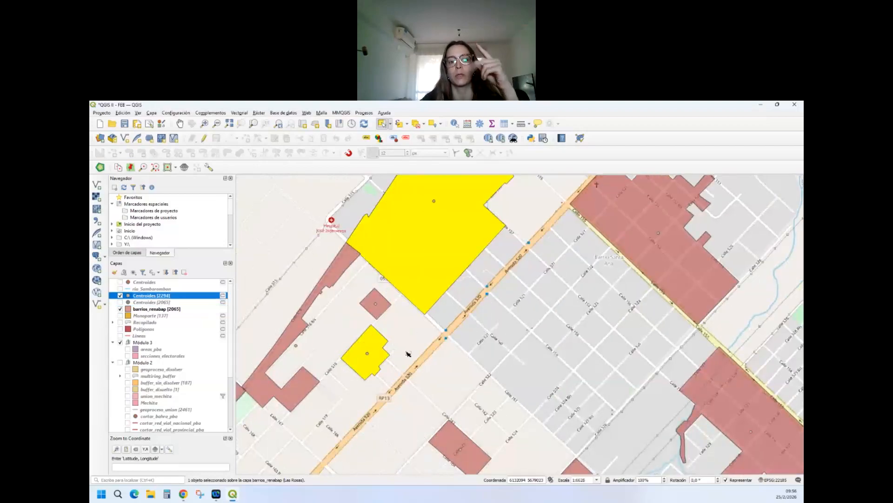
{"action": "scroll", "coordinate": [392, 354], "scroll_direction": "down", "scroll_amount": 1}
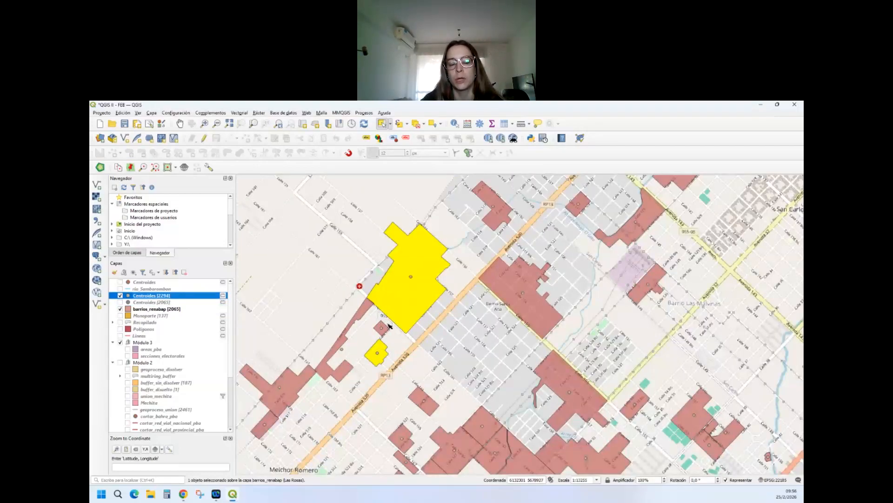
Step: Alternate the visibility of Centroides [2294] and Centroides [2065] over Las Rosas to compare them, leaving only Centroides [2065] shown
{"action": "left_click", "coordinate": [120, 295]}
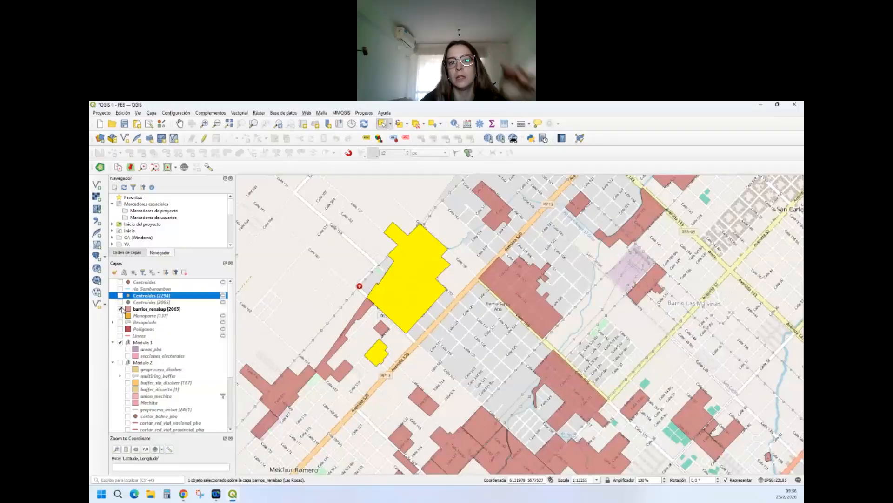
{"action": "left_click", "coordinate": [120, 302]}
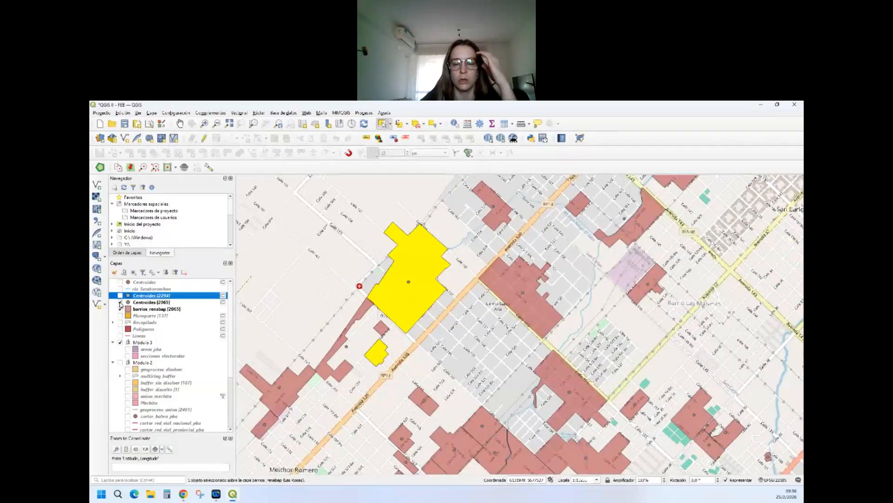
{"action": "left_click", "coordinate": [120, 302]}
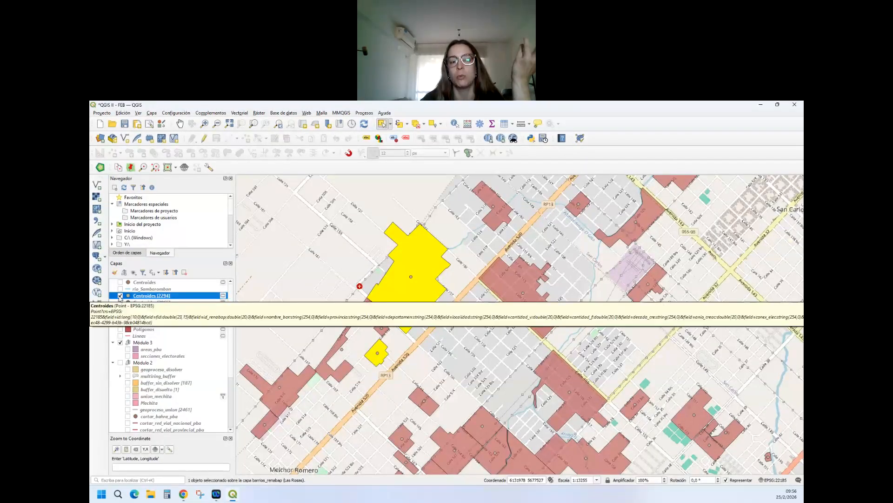
{"action": "left_click", "coordinate": [120, 296]}
{"action": "left_click", "coordinate": [120, 302]}
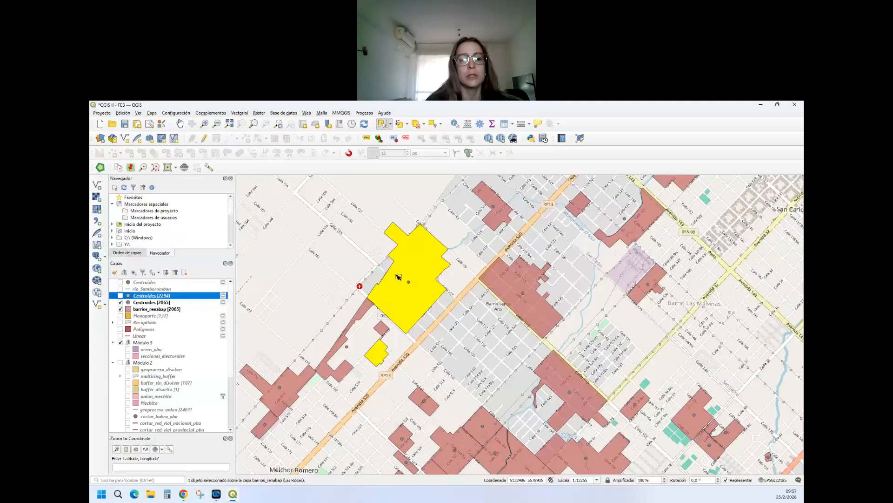
Step: Show Centroides [2294] instead of Centroides [2065] and compare the centroid positions in Las Rosas and the surrounding barrios_renabap polygons
{"action": "scroll", "coordinate": [398, 277], "scroll_direction": "down", "scroll_amount": 1}
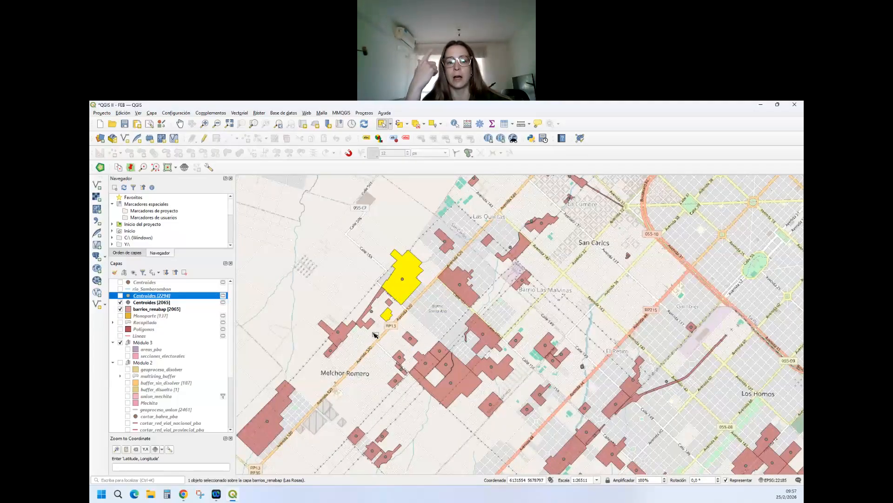
{"action": "scroll", "coordinate": [383, 299], "scroll_direction": "up", "scroll_amount": 1}
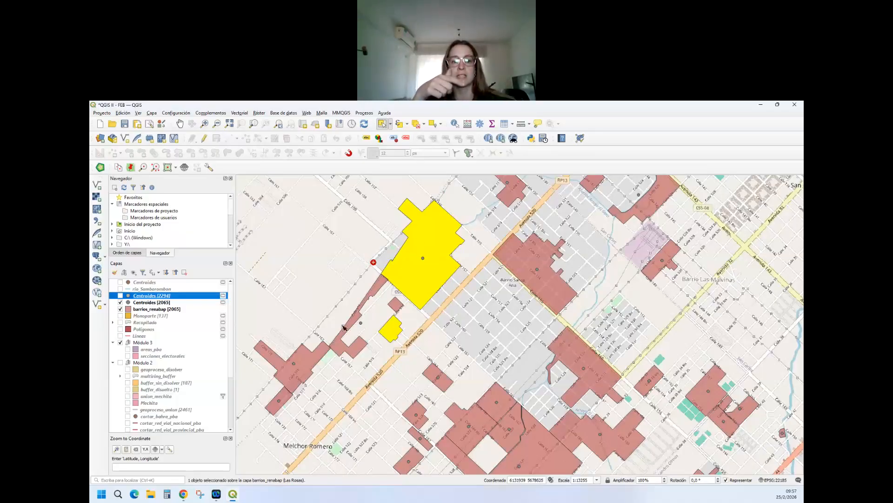
{"action": "left_click", "coordinate": [307, 364]}
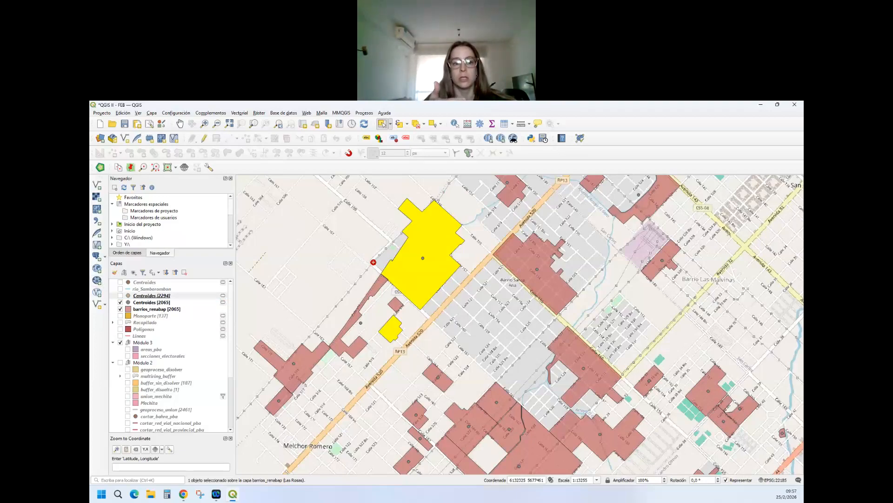
{"action": "left_click", "coordinate": [121, 295]}
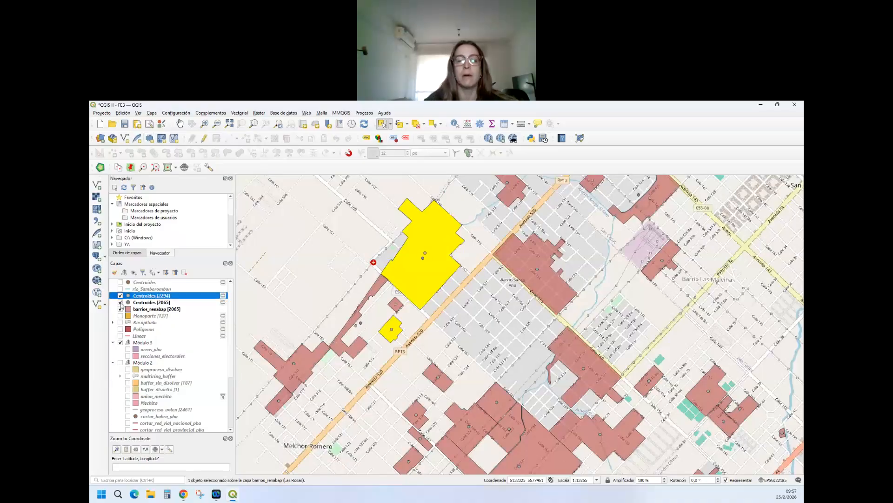
{"action": "left_click", "coordinate": [120, 302]}
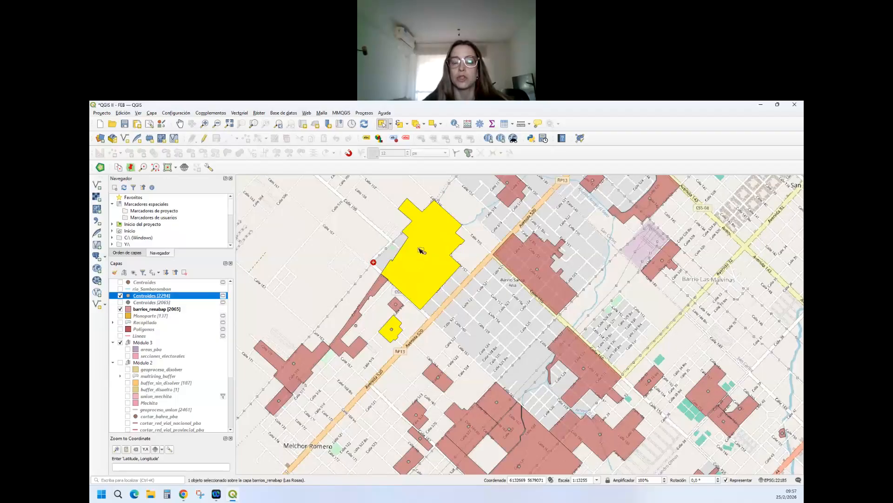
{"action": "left_click", "coordinate": [338, 344]}
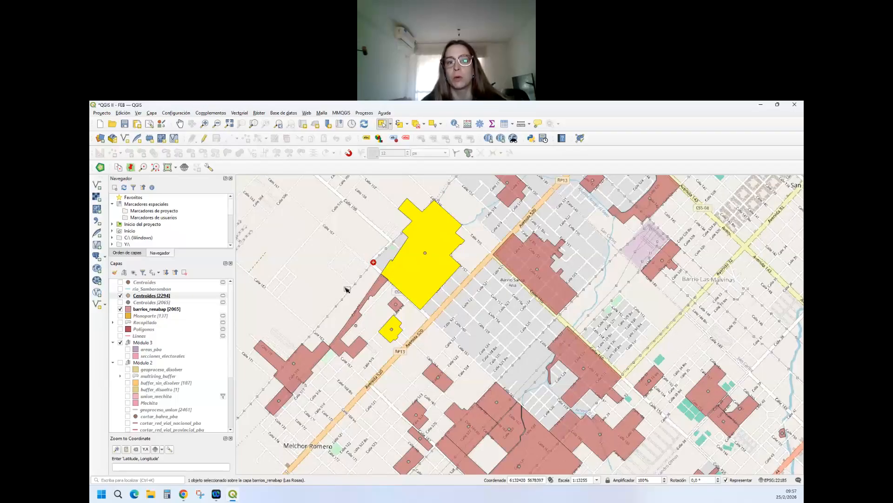
{"action": "scroll", "coordinate": [347, 289], "scroll_direction": "down", "scroll_amount": 1}
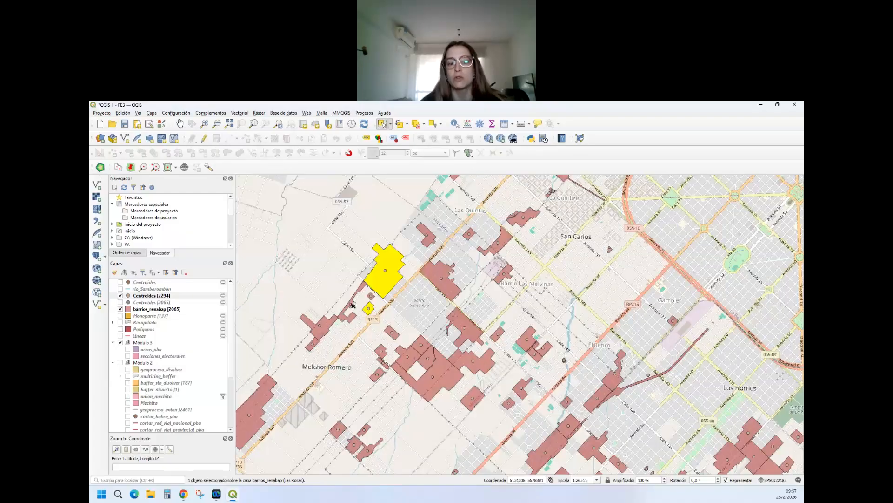
{"action": "scroll", "coordinate": [352, 304], "scroll_direction": "down", "scroll_amount": 1}
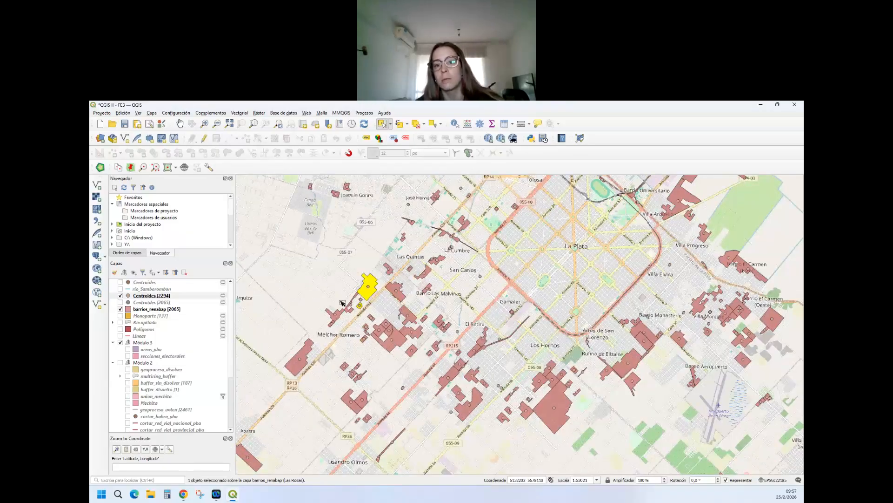
{"action": "scroll", "coordinate": [342, 302], "scroll_direction": "up", "scroll_amount": 2}
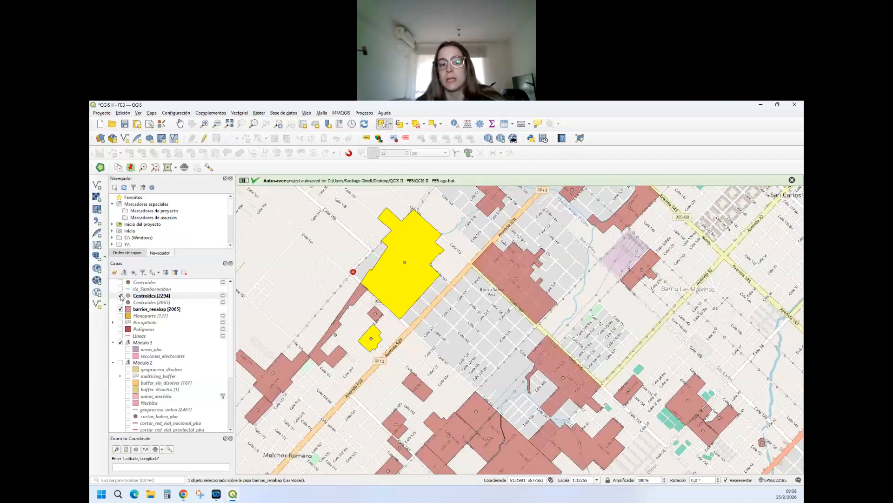
Step: Collapse the Módulo 2 and Módulo 3 layer groups, and replace Centroides [2294] with Centroides [2065] on the map
{"action": "scroll", "coordinate": [132, 393], "scroll_direction": "down", "scroll_amount": 4}
{"action": "scroll", "coordinate": [114, 373], "scroll_direction": "up", "scroll_amount": 3}
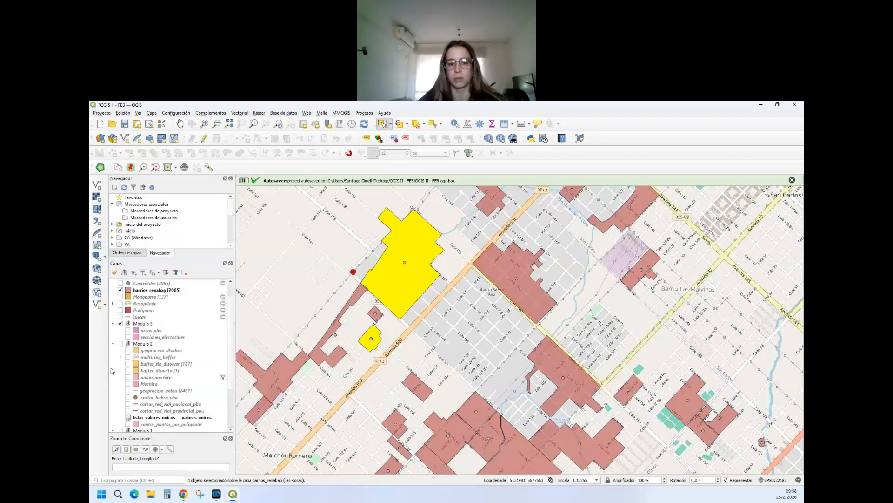
{"action": "scroll", "coordinate": [112, 370], "scroll_direction": "down", "scroll_amount": 3}
{"action": "scroll", "coordinate": [118, 378], "scroll_direction": "up", "scroll_amount": 2}
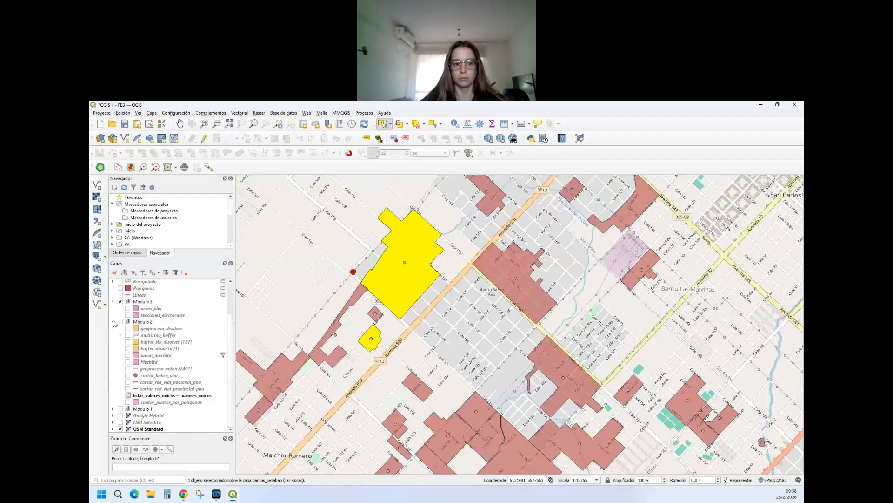
{"action": "left_click", "coordinate": [113, 322]}
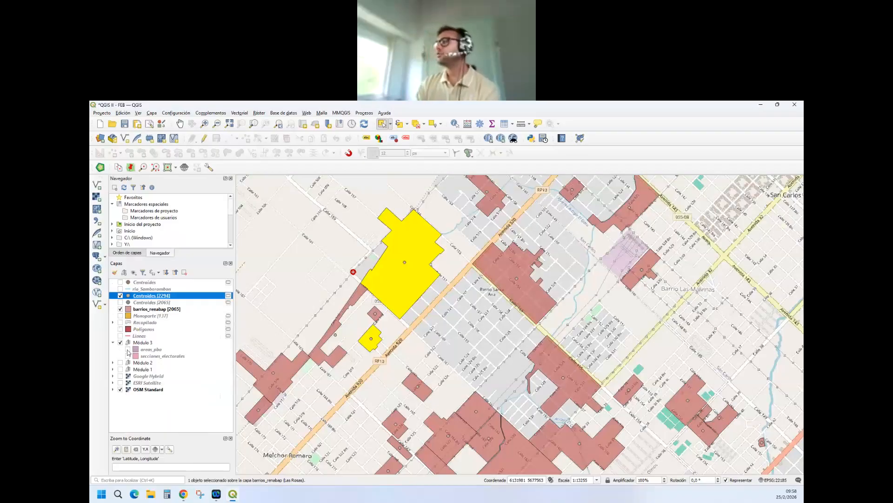
{"action": "left_click", "coordinate": [113, 343]}
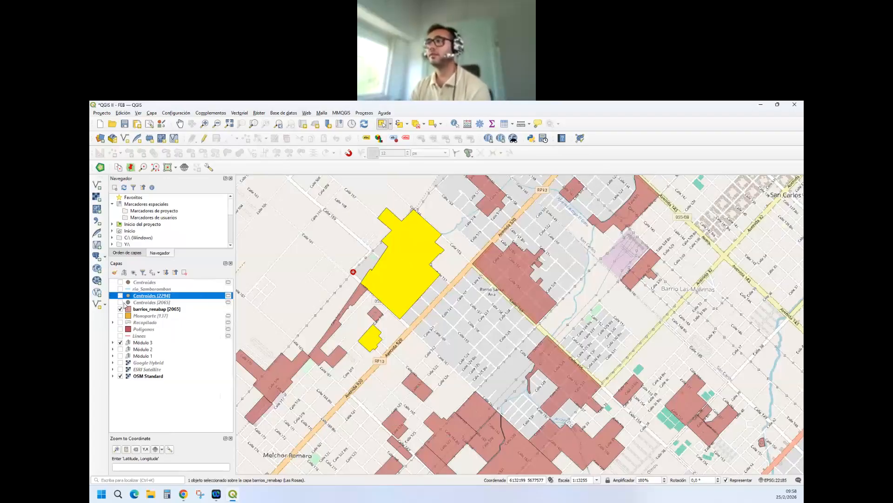
{"action": "left_click", "coordinate": [120, 302]}
{"action": "scroll", "coordinate": [430, 267], "scroll_direction": "down", "scroll_amount": 2}
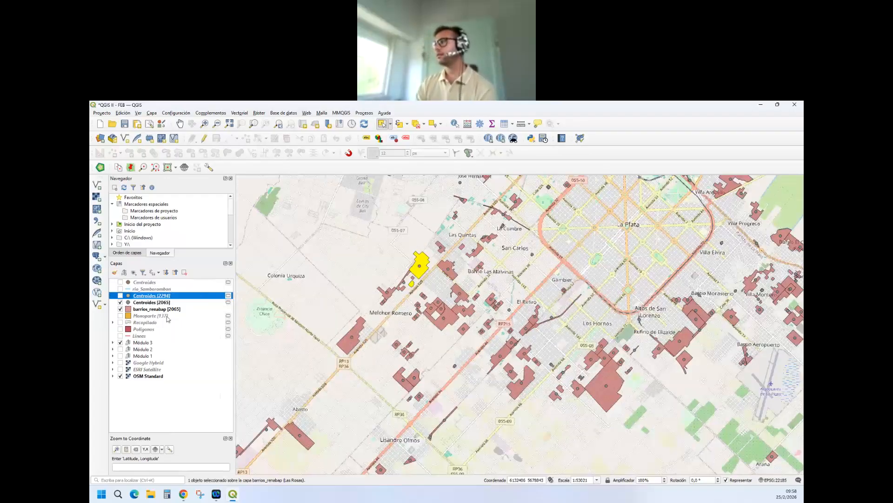
Step: Move the partidos layer out of the Módulo 1 group to just above barrios_renabap and collapse the expanded groups
{"action": "left_click", "coordinate": [149, 302]}
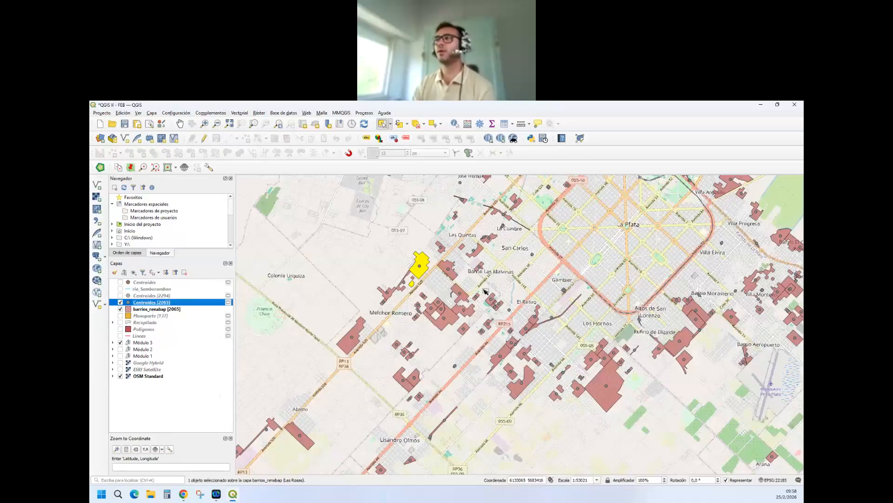
{"action": "scroll", "coordinate": [496, 276], "scroll_direction": "down", "scroll_amount": 2}
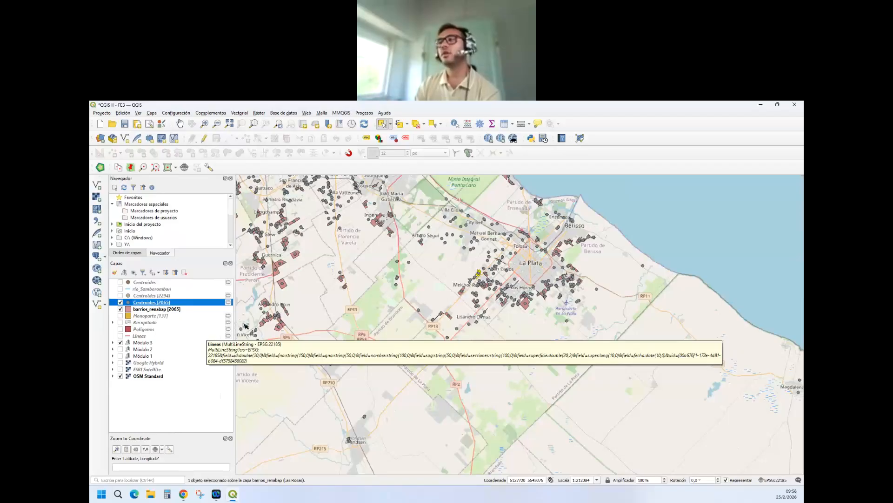
{"action": "left_click", "coordinate": [113, 342]}
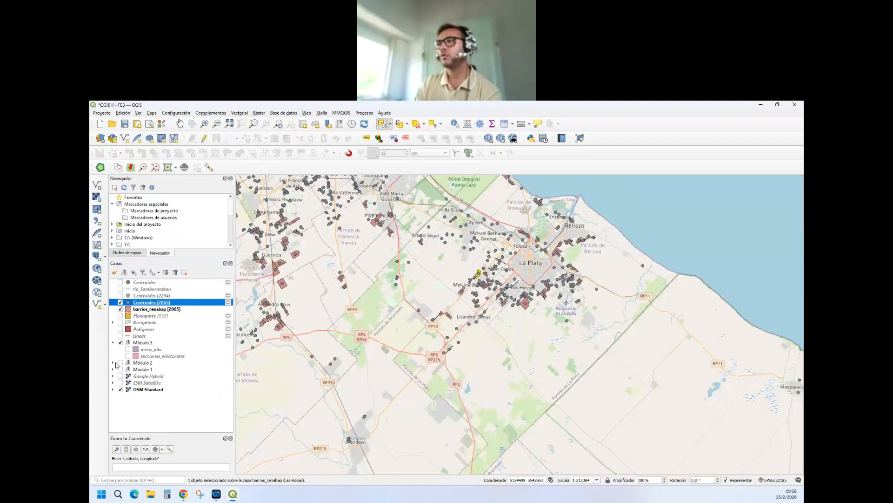
{"action": "left_click", "coordinate": [113, 363]}
{"action": "left_click", "coordinate": [112, 363]}
{"action": "left_click", "coordinate": [113, 369]}
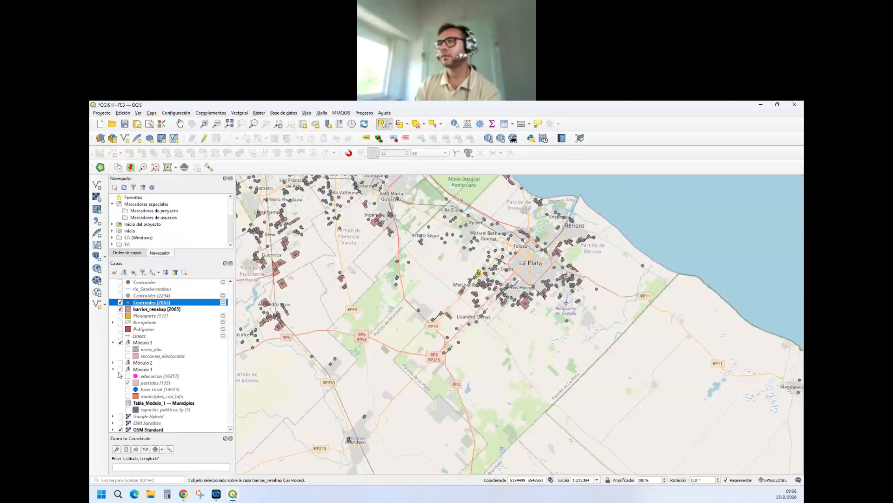
{"action": "left_click_drag", "start_coordinate": [147, 386], "coordinate": [151, 306]}
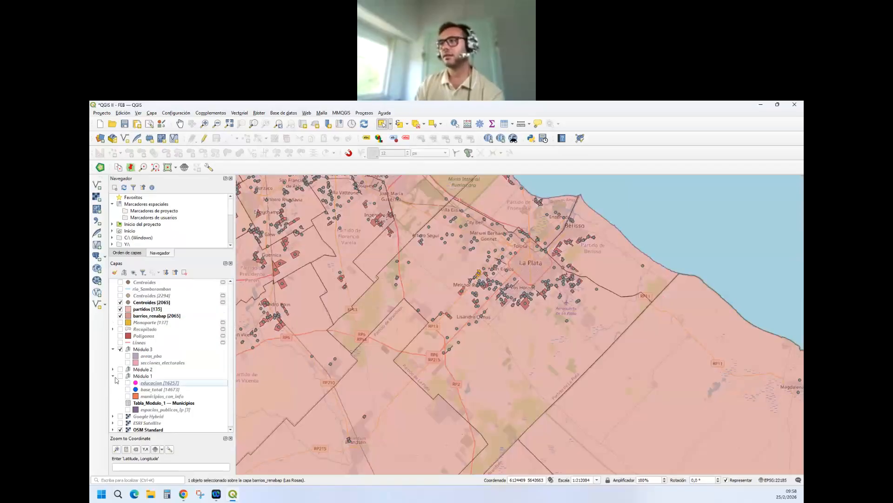
{"action": "left_click", "coordinate": [112, 376]}
{"action": "left_click", "coordinate": [112, 349]}
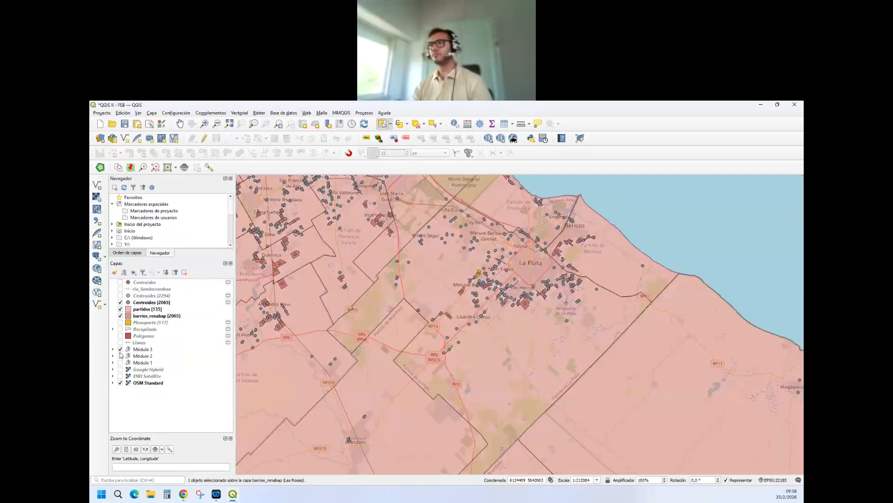
Step: Remove the Centroides [2294] and uncounted Centroides layers, and move río_Samborombón into the Módulo 1 group
{"action": "left_click", "coordinate": [137, 302]}
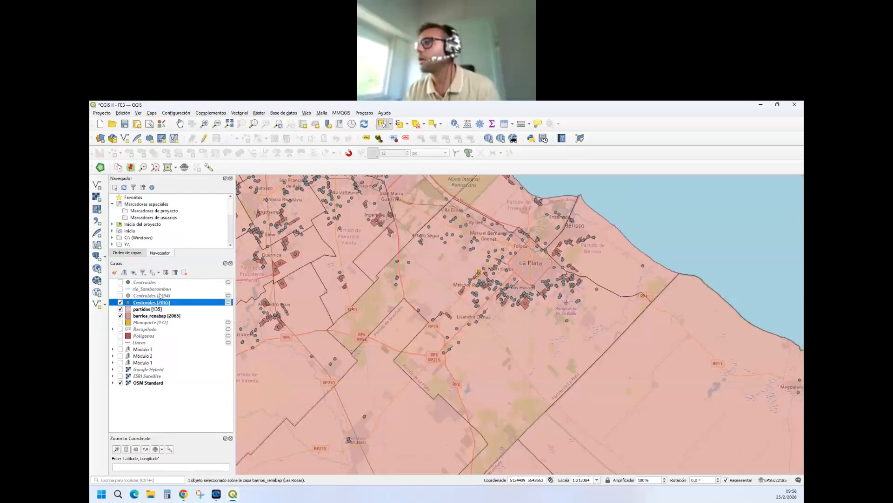
{"action": "left_click", "coordinate": [160, 296]}
{"action": "left_click", "coordinate": [184, 272]}
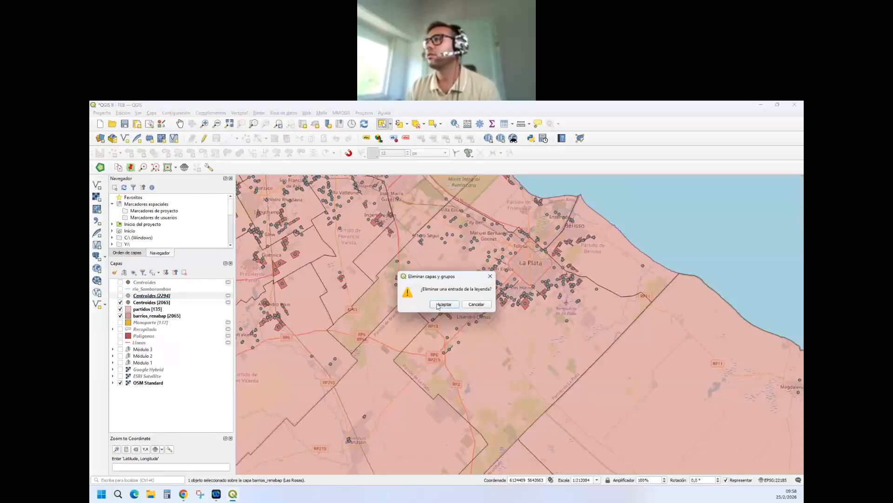
{"action": "left_click", "coordinate": [438, 305]}
{"action": "left_click", "coordinate": [144, 282]}
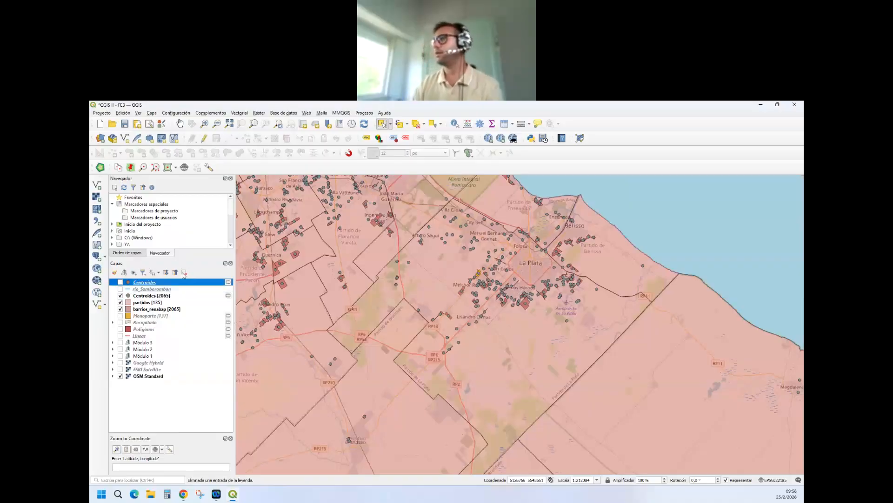
{"action": "left_click", "coordinate": [184, 273]}
{"action": "left_click", "coordinate": [444, 305]}
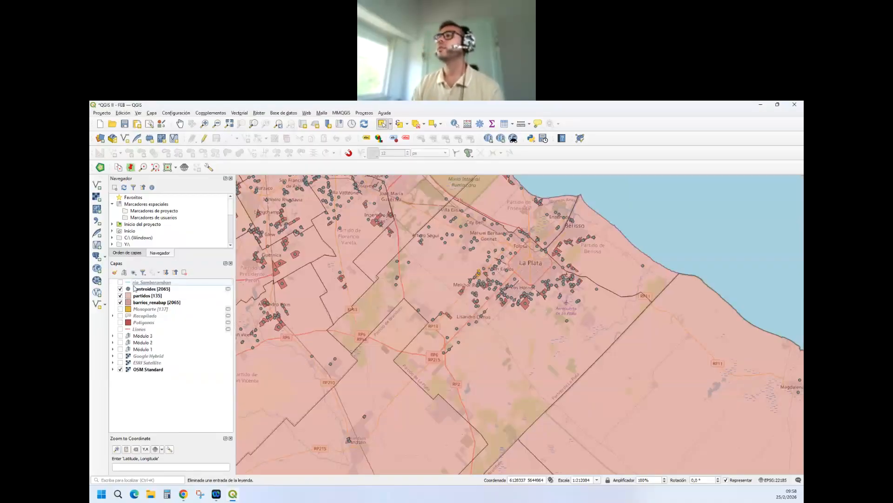
{"action": "left_click_drag", "start_coordinate": [134, 282], "coordinate": [156, 349]}
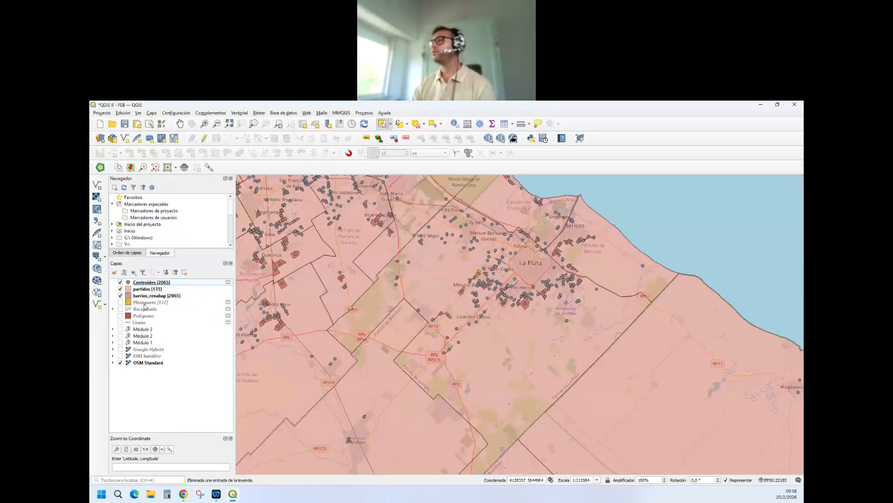
Step: Set up Count Points in Polygon with partidos as the polygon layer and Centroides as the point layer
{"action": "left_click", "coordinate": [136, 283]}
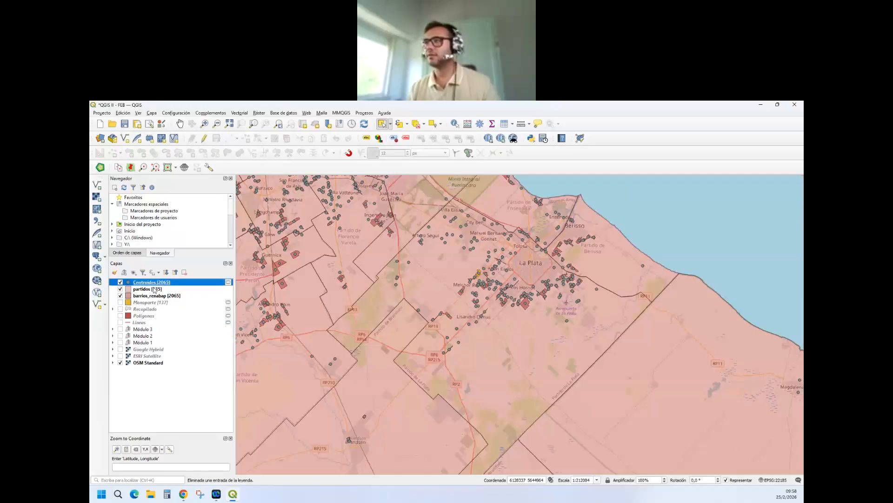
{"action": "left_click", "coordinate": [160, 289]}
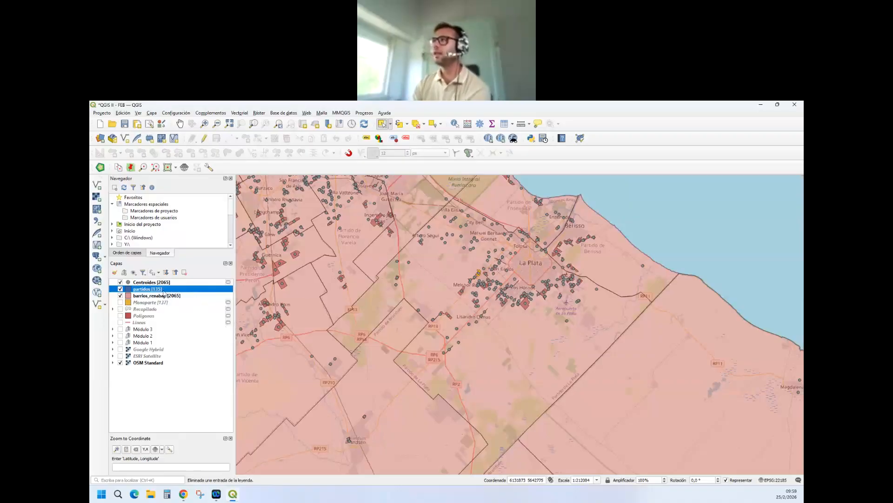
{"action": "left_click", "coordinate": [214, 115]}
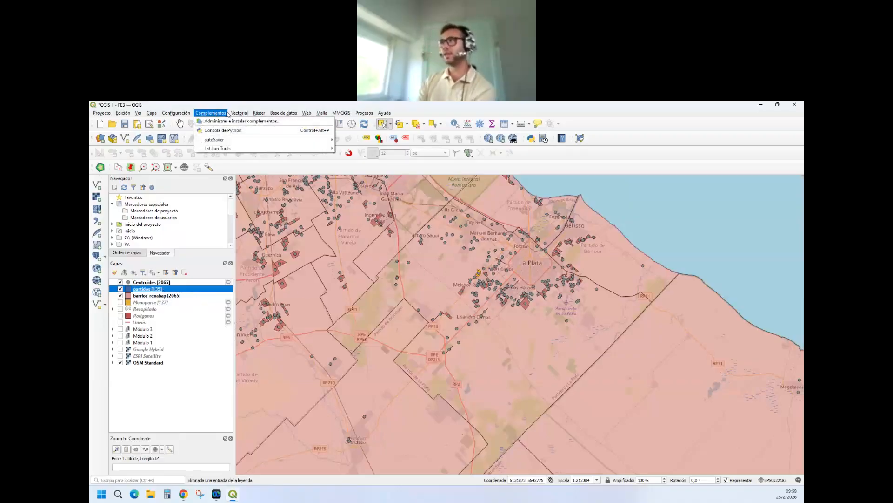
{"action": "mouse_move", "coordinate": [236, 114]}
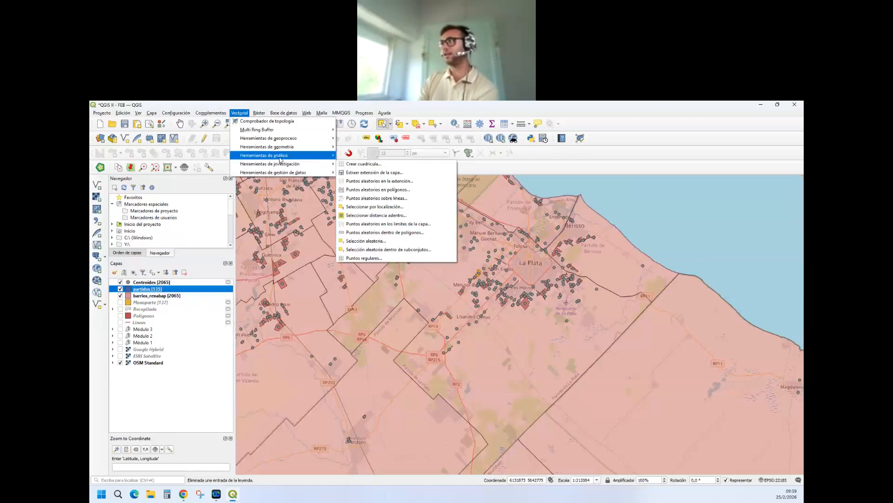
{"action": "mouse_move", "coordinate": [280, 160]}
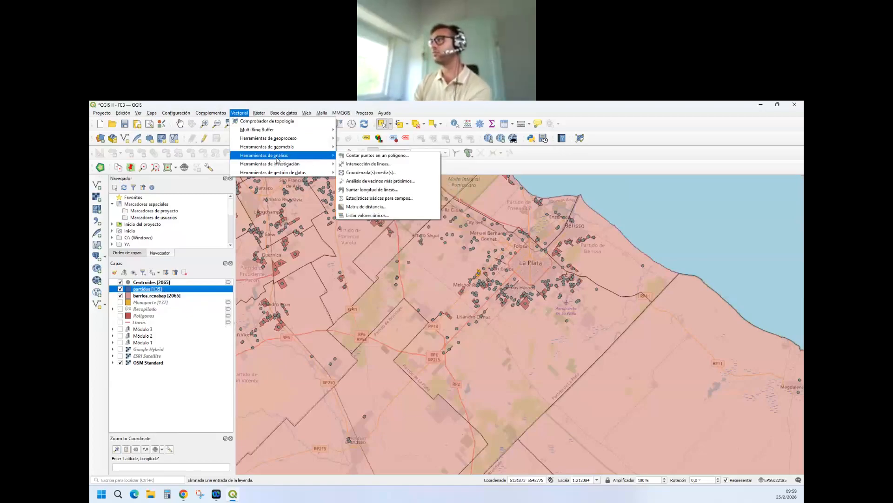
{"action": "left_click", "coordinate": [370, 158]}
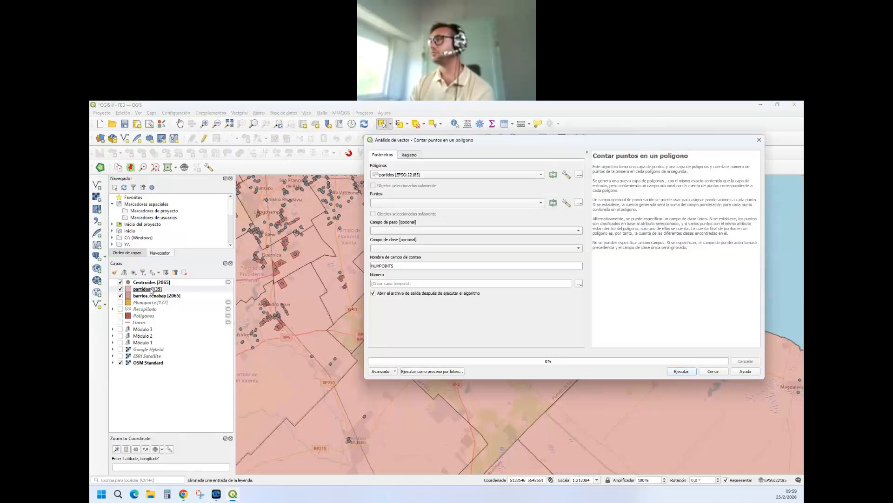
{"action": "left_click", "coordinate": [420, 203]}
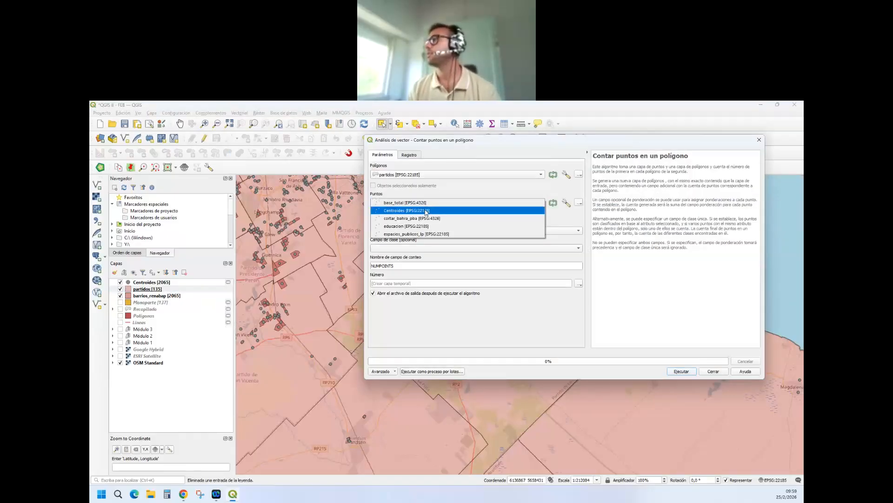
{"action": "left_click", "coordinate": [427, 212]}
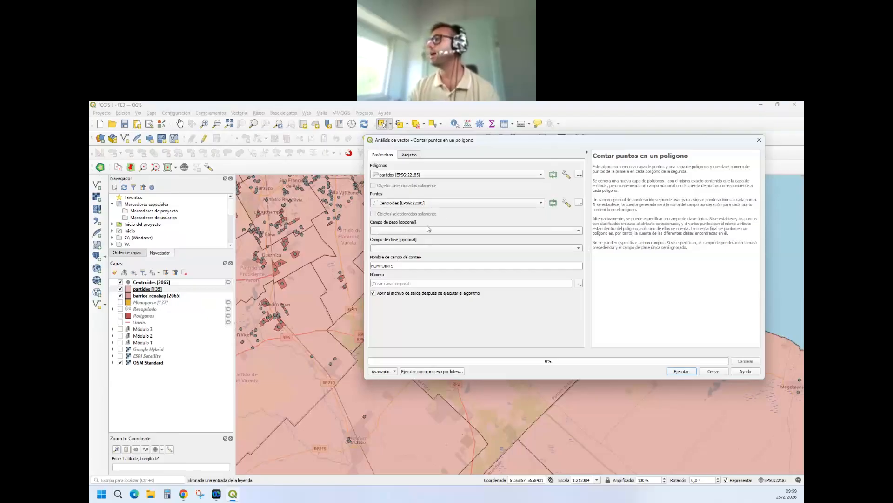
Step: Name the count field q_bp, run the point count to a temporary layer and close the tool
{"action": "double_click", "coordinate": [400, 265]}
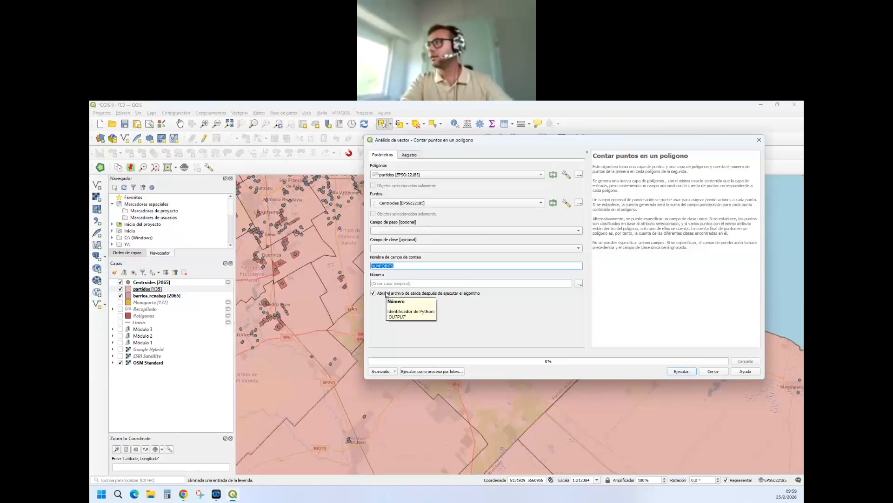
{"action": "type", "text": "c"}
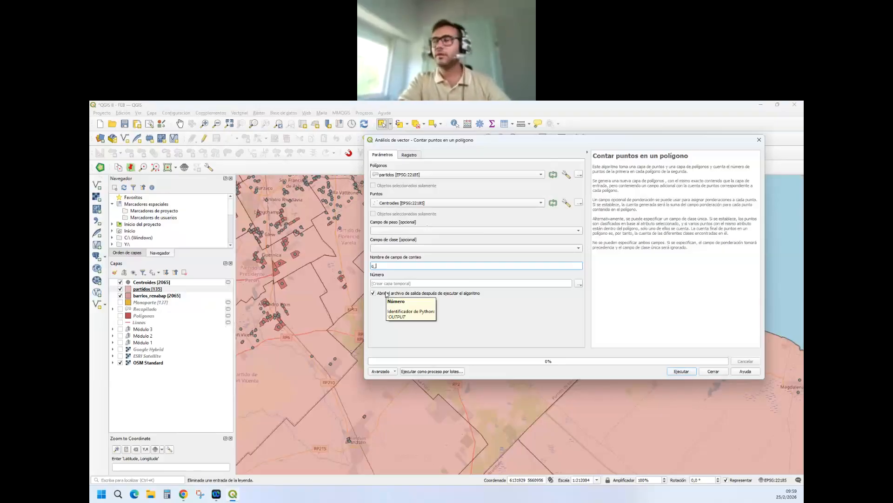
{"action": "type", "text": "_"}
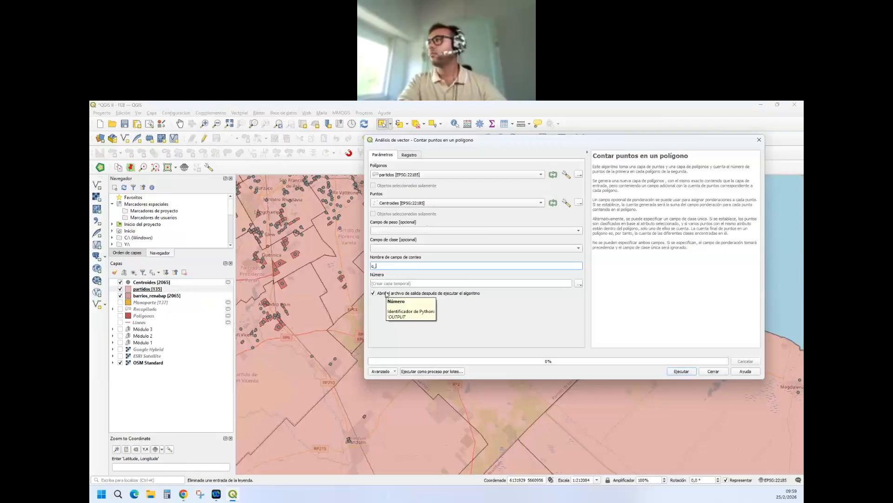
{"action": "type", "text": "b"}
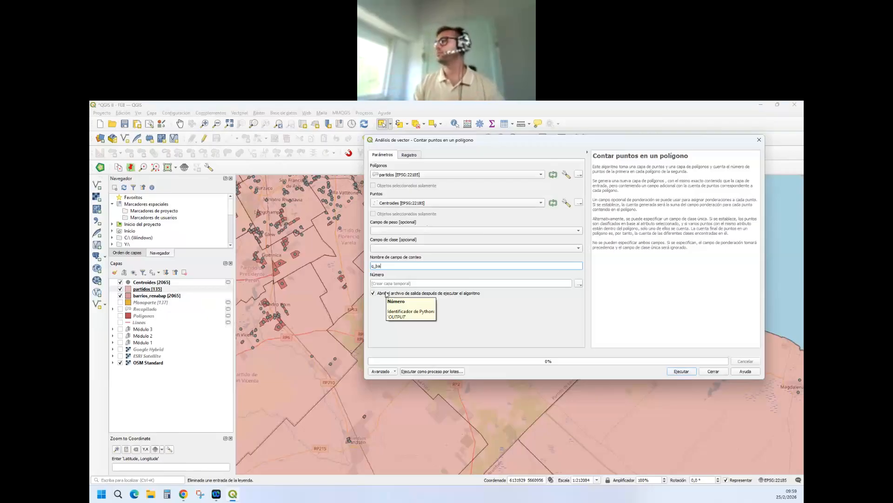
{"action": "type", "text": "p"}
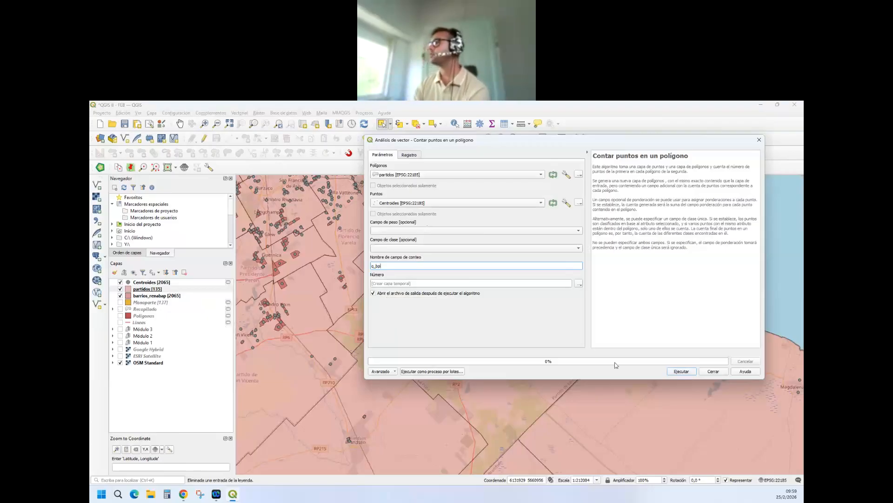
{"action": "left_click", "coordinate": [675, 371]}
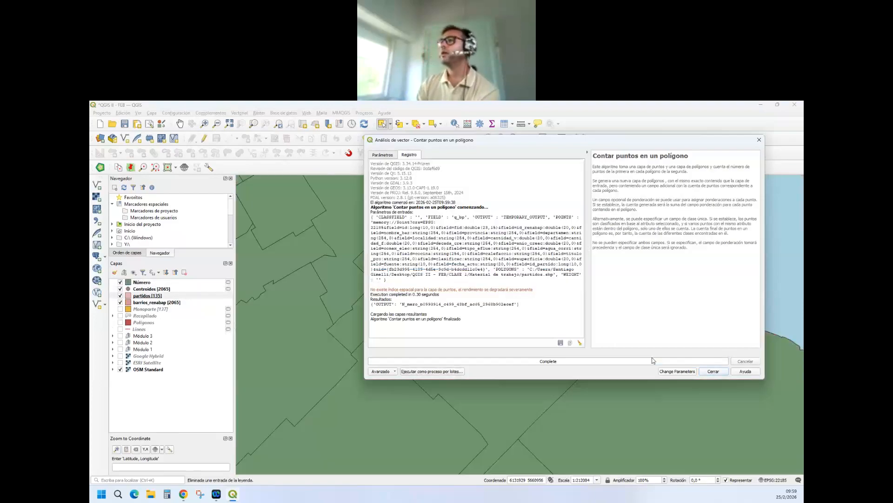
{"action": "left_click", "coordinate": [759, 139]}
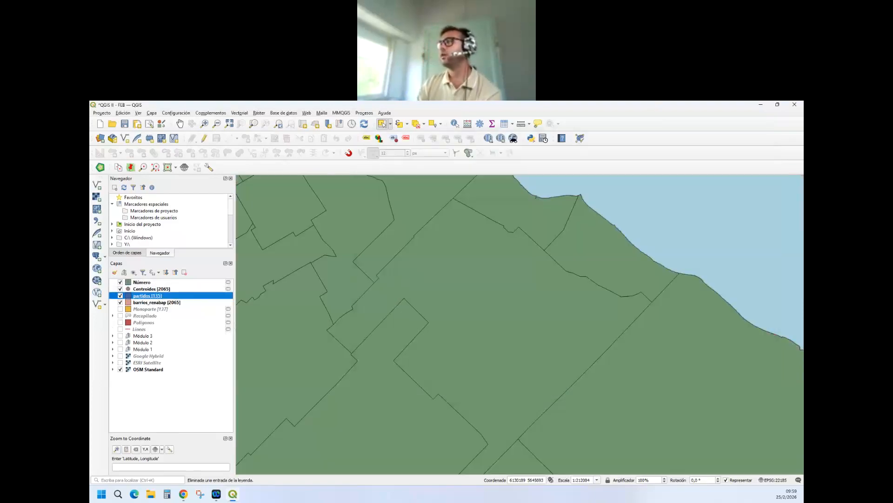
Step: Open the attribute table of the Número layer and sort it by q_bp in ascending order
{"action": "left_click", "coordinate": [180, 283]}
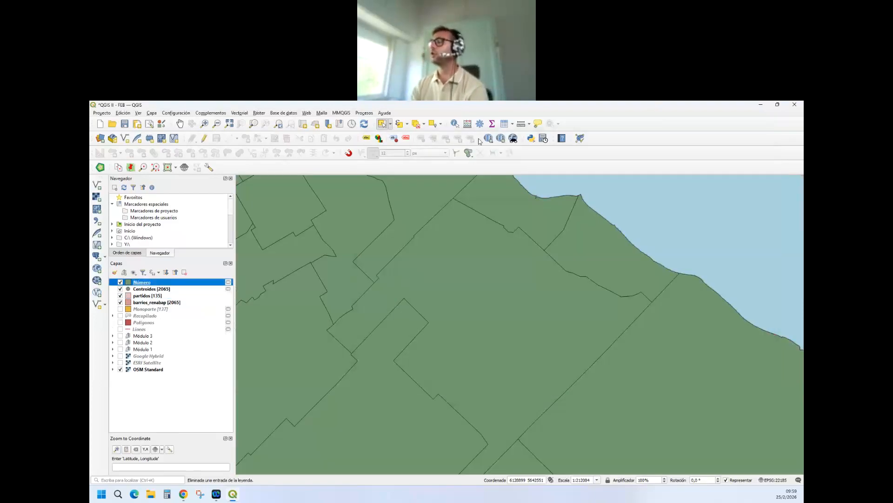
{"action": "left_click", "coordinate": [506, 125]}
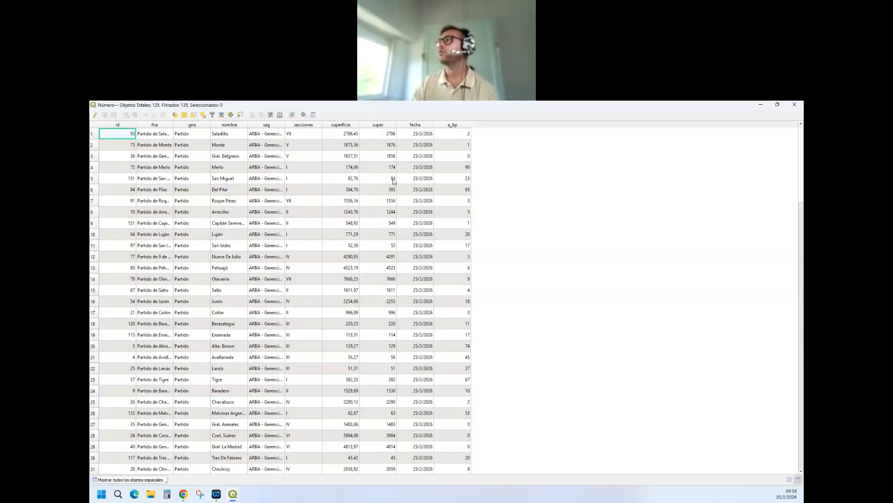
{"action": "left_click", "coordinate": [450, 125]}
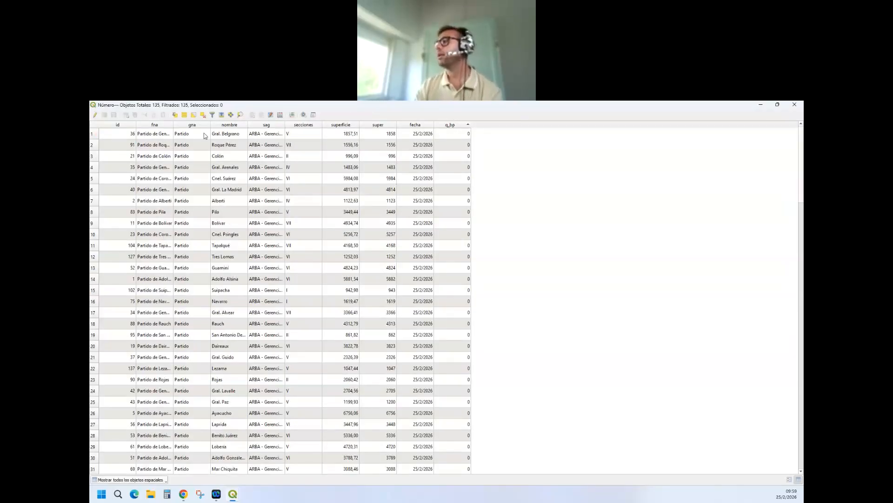
Step: Select all partidos whose q_bp is 0, from Gral. Belgrano through San Cayetano
{"action": "left_click", "coordinate": [101, 136]}
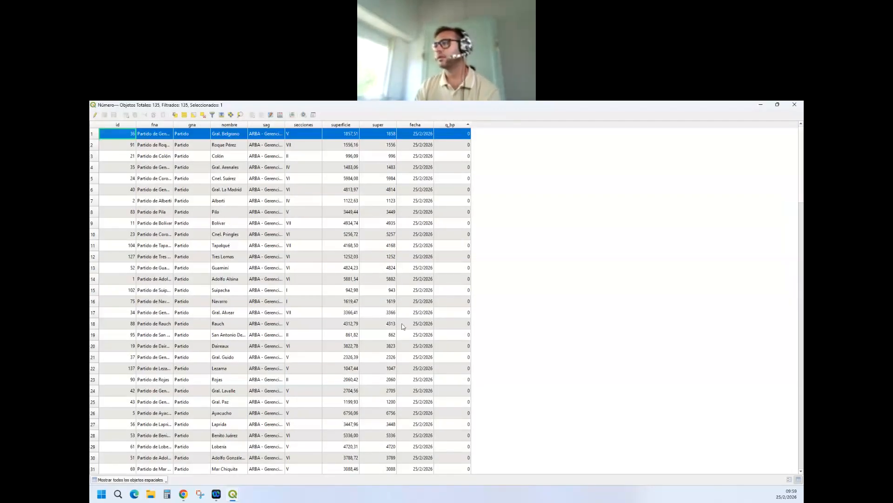
{"action": "scroll", "coordinate": [321, 370], "scroll_direction": "down", "scroll_amount": 6}
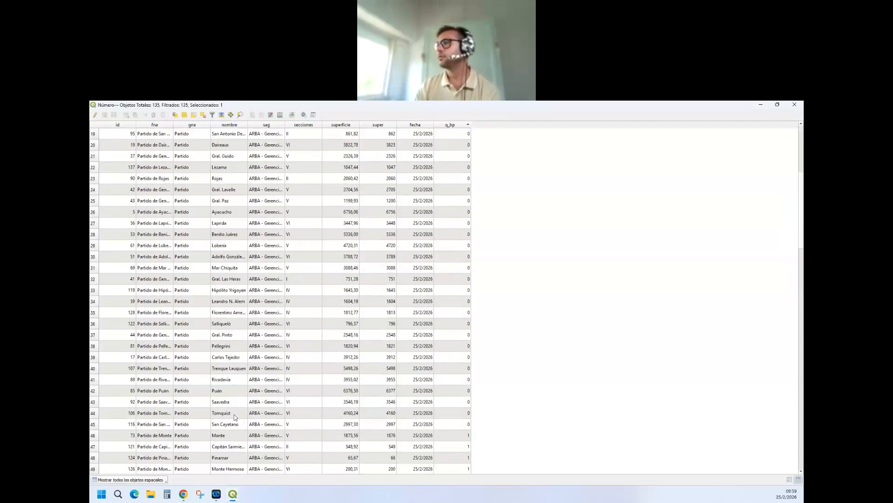
{"action": "left_click", "coordinate": [95, 424]}
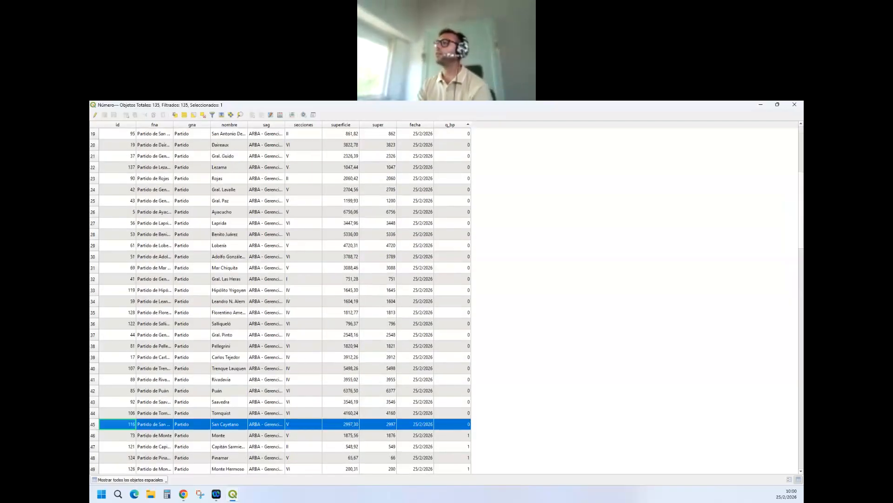
{"action": "left_click_drag", "start_coordinate": [95, 424], "coordinate": [95, 125]}
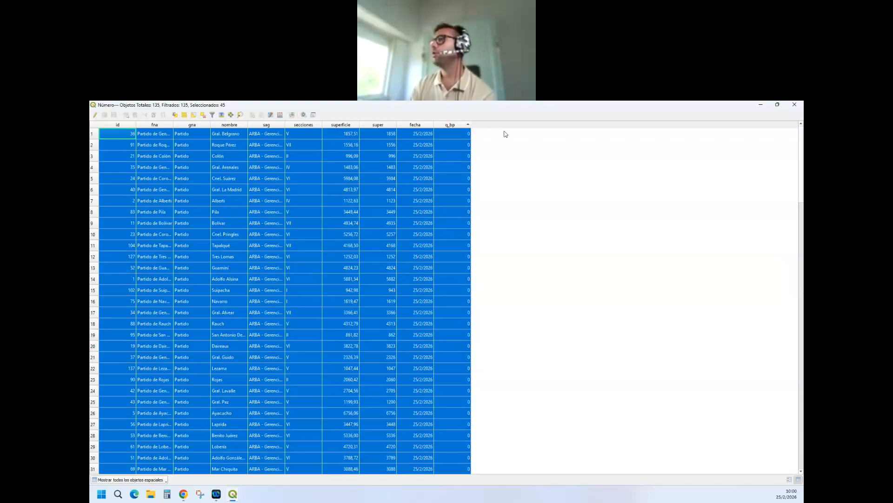
Step: Select only the Capitán Sarmiento record in the q_bp = 1 group and minimize the attribute table
{"action": "left_click", "coordinate": [97, 134]}
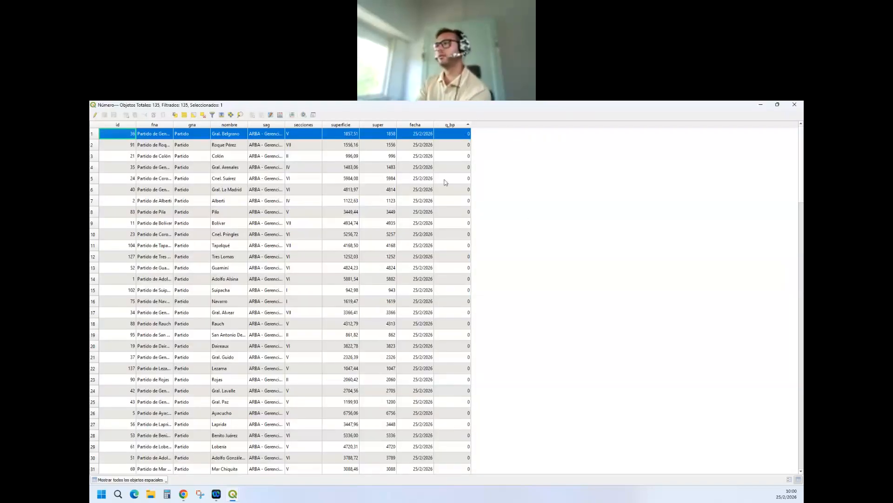
{"action": "scroll", "coordinate": [435, 236], "scroll_direction": "down", "scroll_amount": 11}
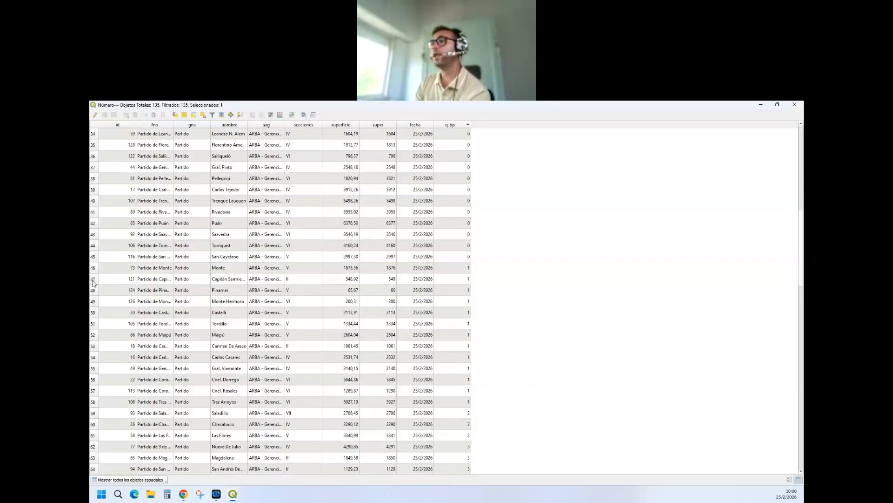
{"action": "left_click_drag", "start_coordinate": [94, 282], "coordinate": [108, 403]}
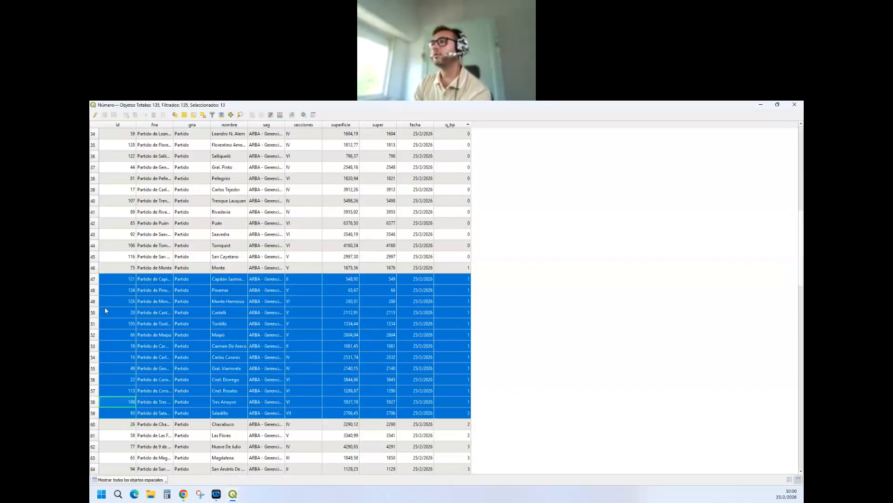
{"action": "left_click", "coordinate": [93, 281]}
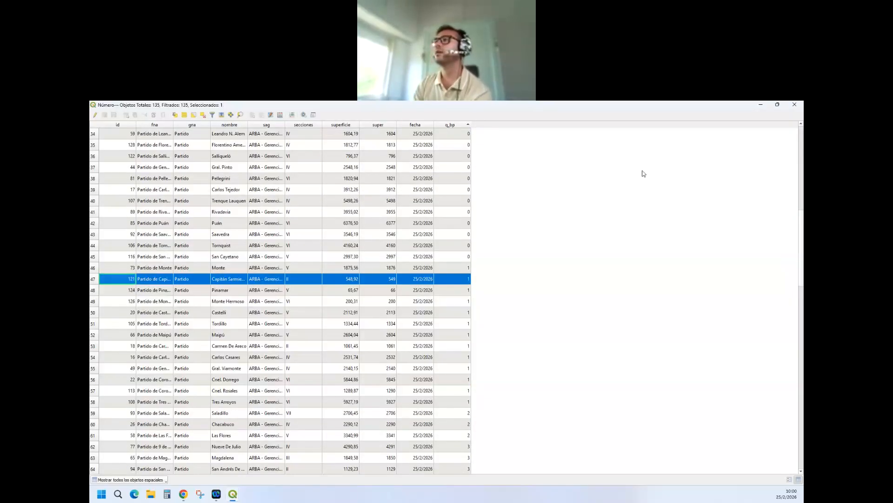
{"action": "left_click", "coordinate": [761, 105]}
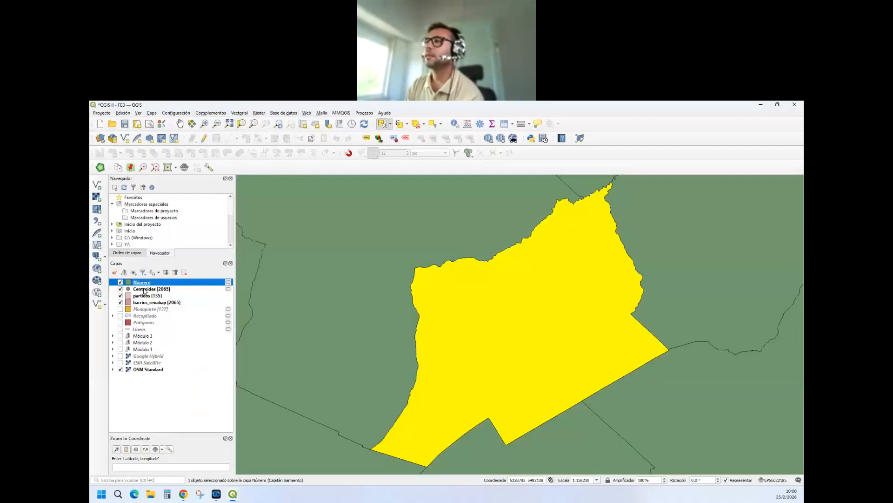
Step: Hide the Número layer, move Centroides and barrios_renabap above it in the layer order, and inspect the barrio in Capitán Sarmiento
{"action": "left_click", "coordinate": [120, 282]}
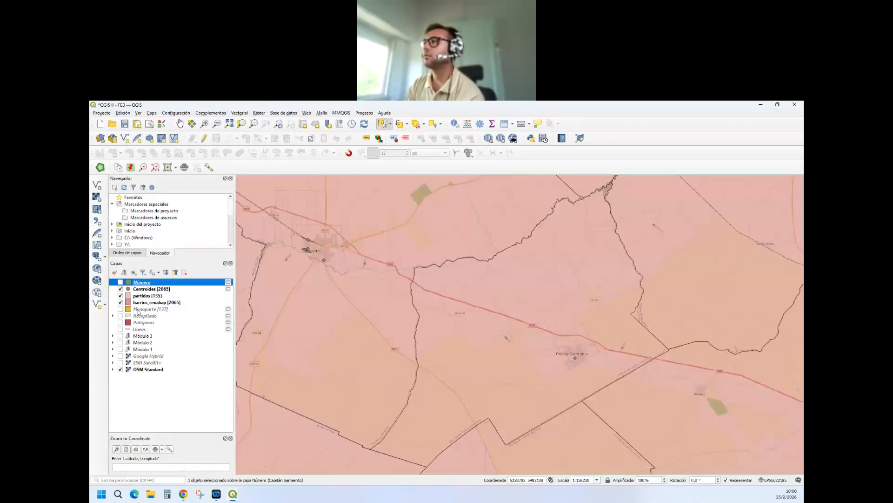
{"action": "left_click_drag", "start_coordinate": [136, 303], "coordinate": [125, 288]}
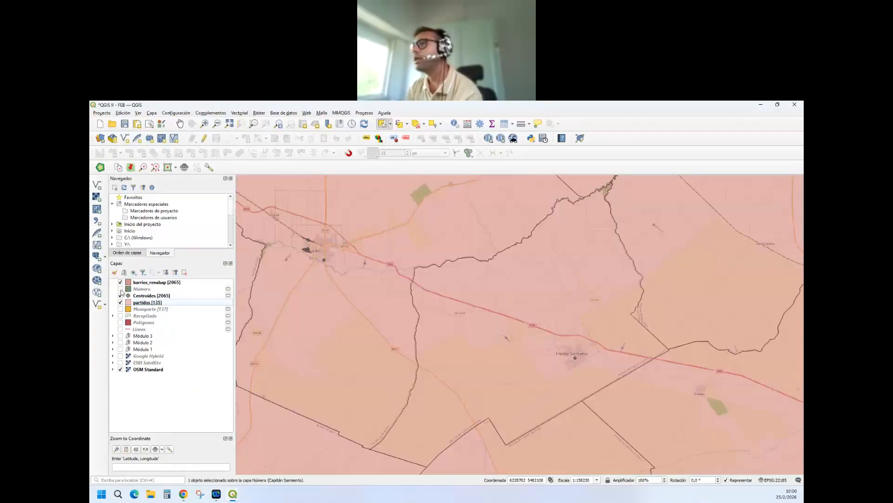
{"action": "left_click", "coordinate": [122, 289]}
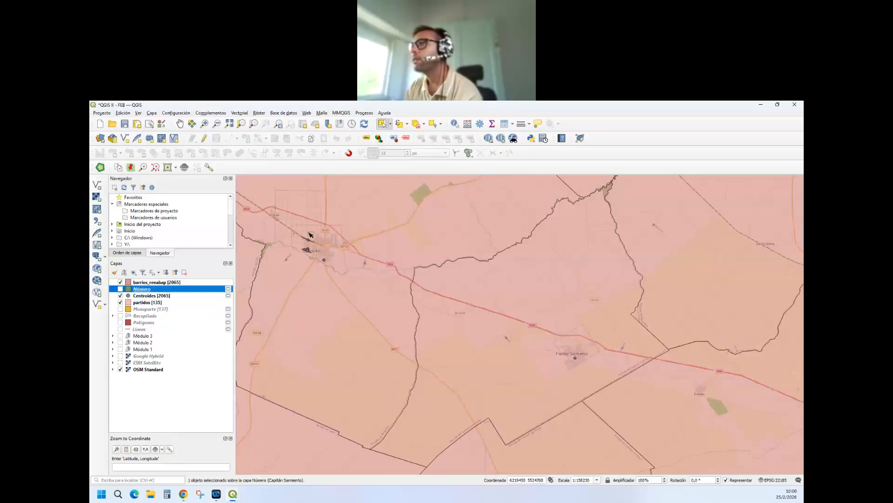
{"action": "left_click_drag", "start_coordinate": [139, 295], "coordinate": [148, 281]}
{"action": "scroll", "coordinate": [588, 379], "scroll_direction": "up", "scroll_amount": 3}
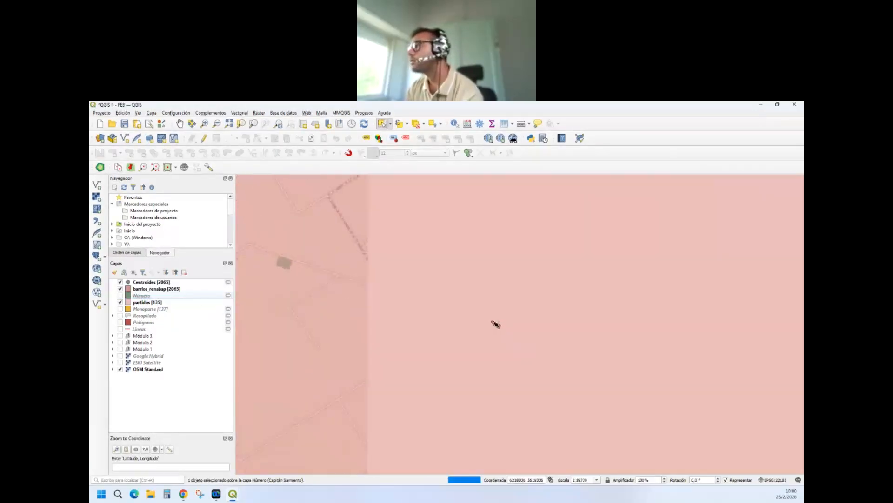
{"action": "scroll", "coordinate": [489, 320], "scroll_direction": "up", "scroll_amount": 1}
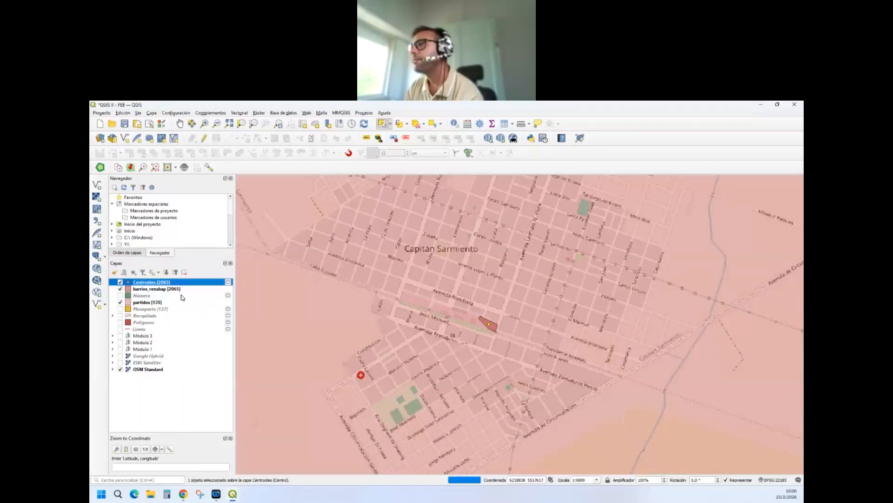
Step: Show the Número layer beneath barrios_renabap and view the centroid inside the selected Capitán Sarmiento partido
{"action": "left_click", "coordinate": [179, 296]}
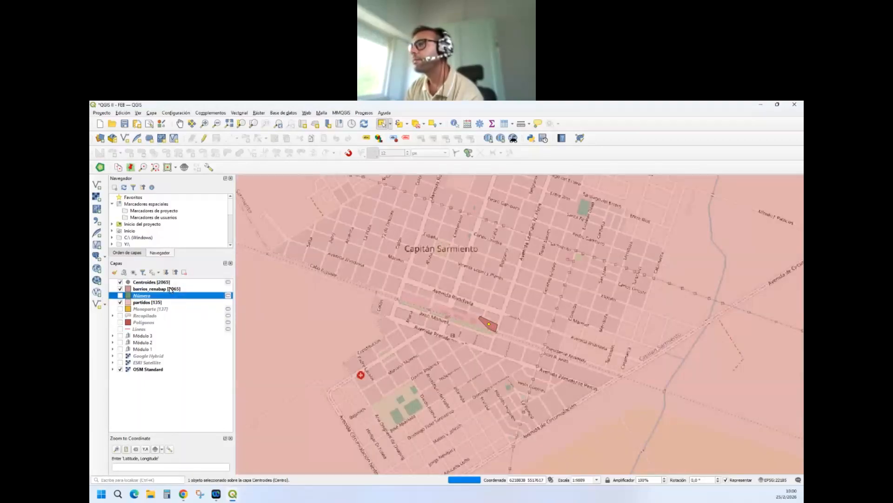
{"action": "left_click", "coordinate": [170, 289]}
{"action": "left_click", "coordinate": [139, 283]}
{"action": "left_click", "coordinate": [147, 296]}
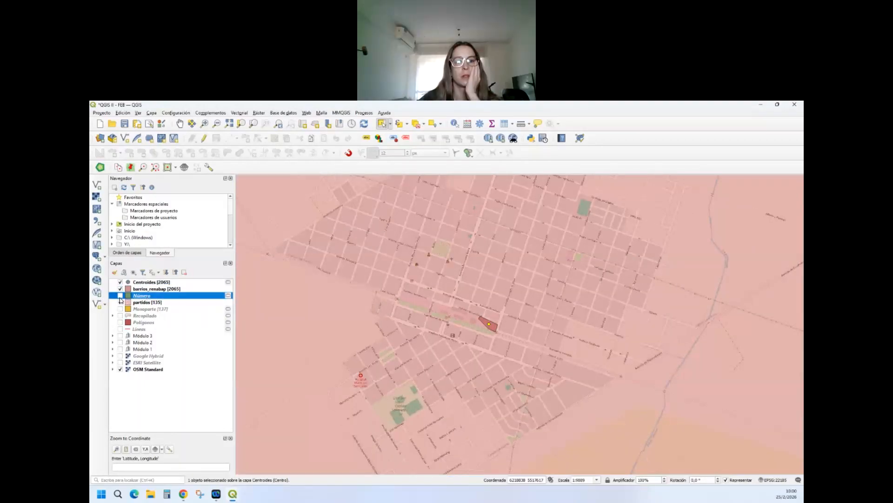
{"action": "left_click", "coordinate": [121, 296]}
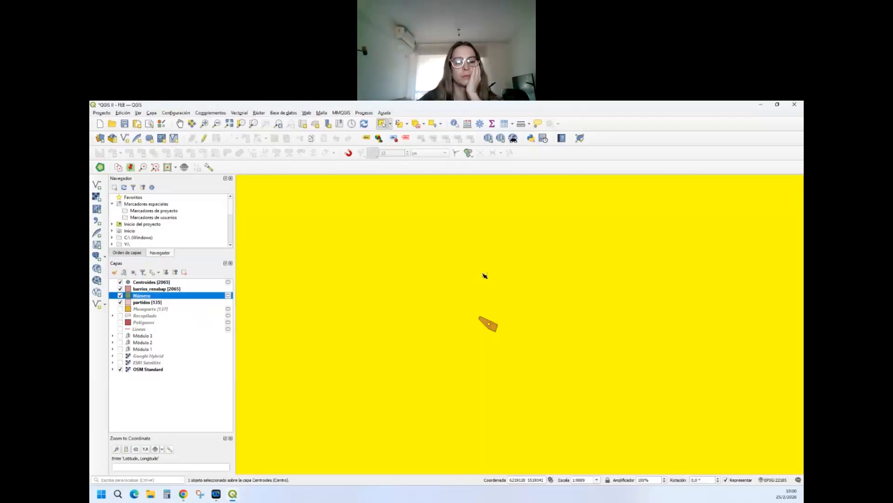
{"action": "scroll", "coordinate": [370, 246], "scroll_direction": "down", "scroll_amount": 3}
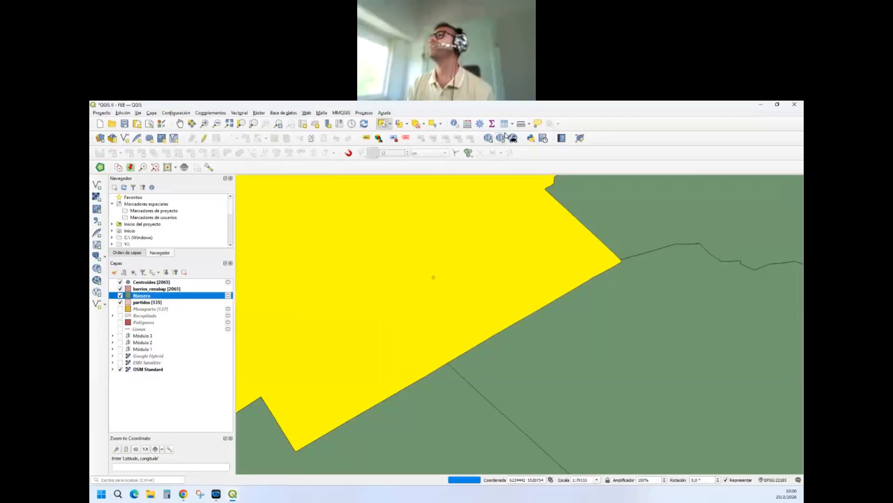
Step: Check Capitán Sarmiento's q_bp in the Número attribute table and return to the map
{"action": "left_click", "coordinate": [503, 124]}
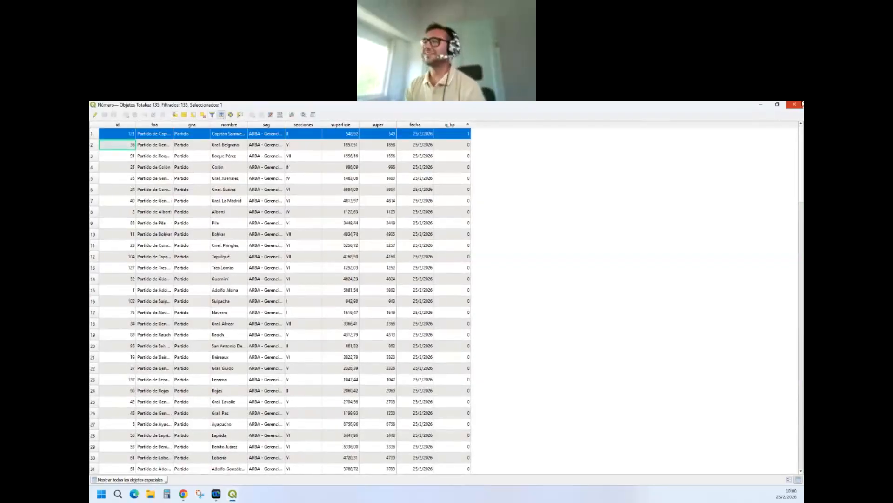
{"action": "left_click", "coordinate": [795, 104]}
{"action": "scroll", "coordinate": [425, 313], "scroll_direction": "down", "scroll_amount": 2}
{"action": "scroll", "coordinate": [428, 316], "scroll_direction": "up", "scroll_amount": 1}
{"action": "scroll", "coordinate": [425, 309], "scroll_direction": "up", "scroll_amount": 1}
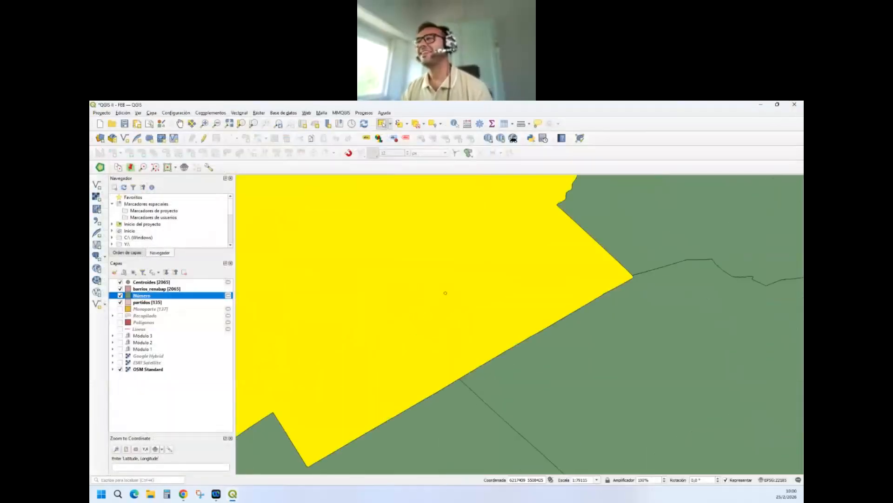
Step: Hide the barrios_renabap and Número layers and examine the centroids over the partidos around Junín
{"action": "left_click", "coordinate": [120, 289]}
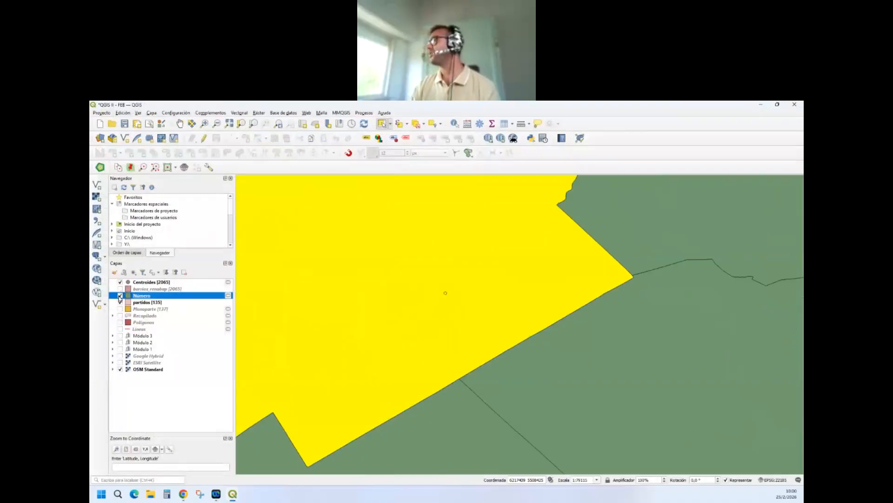
{"action": "left_click", "coordinate": [120, 296]}
{"action": "scroll", "coordinate": [497, 320], "scroll_direction": "down", "scroll_amount": 3}
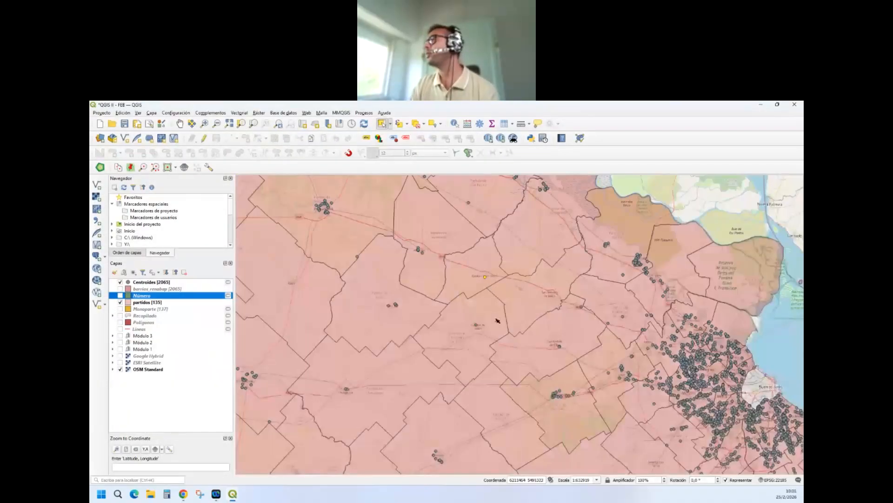
{"action": "scroll", "coordinate": [361, 230], "scroll_direction": "down", "scroll_amount": 1}
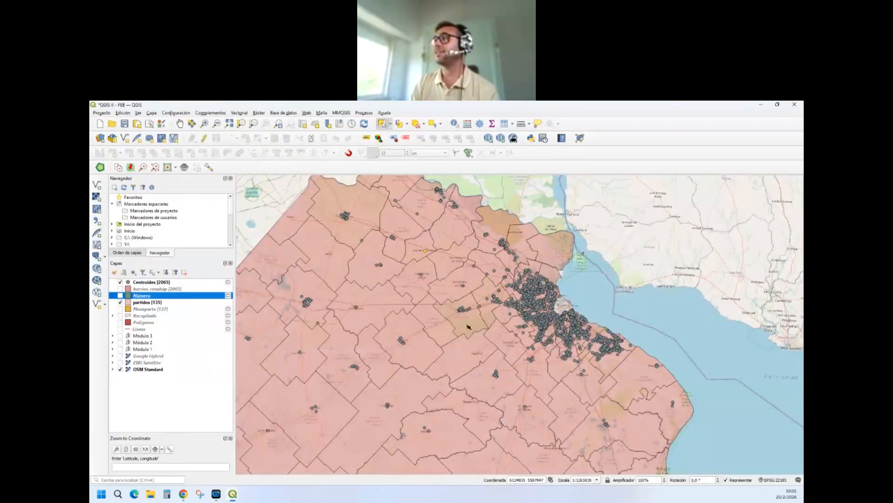
{"action": "scroll", "coordinate": [299, 302], "scroll_direction": "up", "scroll_amount": 3}
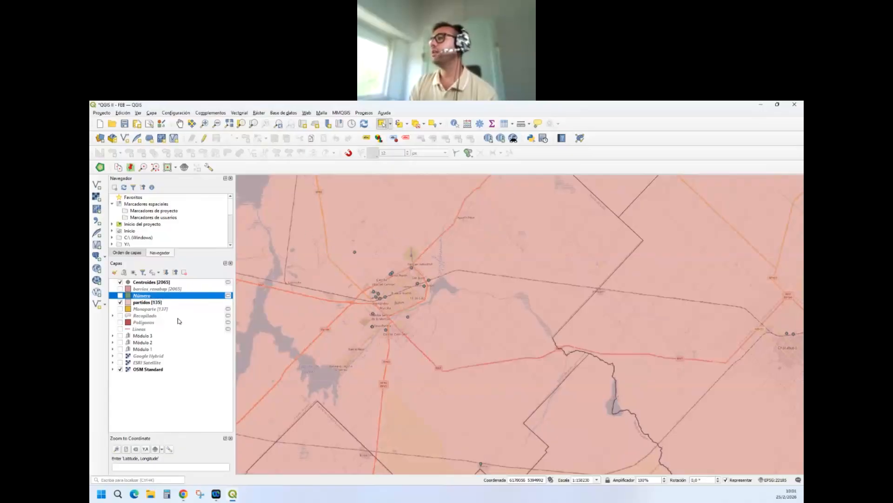
Step: Select the Junín partido in the Número layer, make that layer visible, and hide partidos and Centroides
{"action": "left_click", "coordinate": [142, 302]}
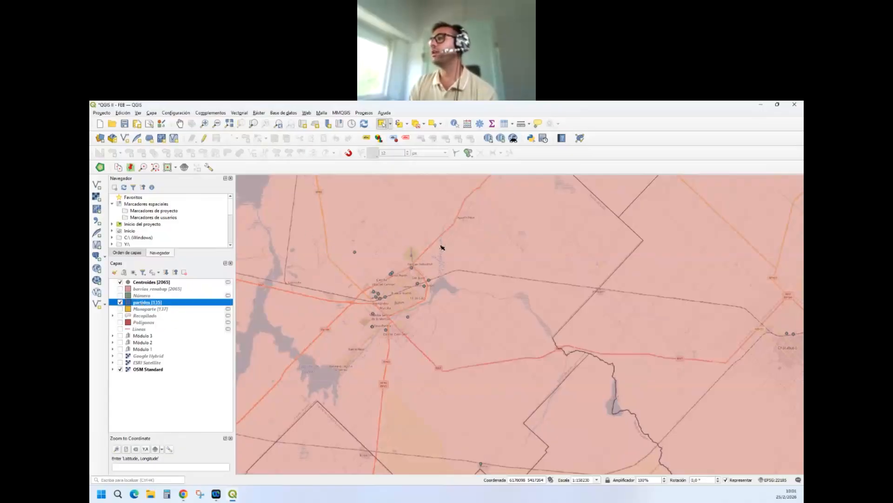
{"action": "left_click", "coordinate": [147, 309]}
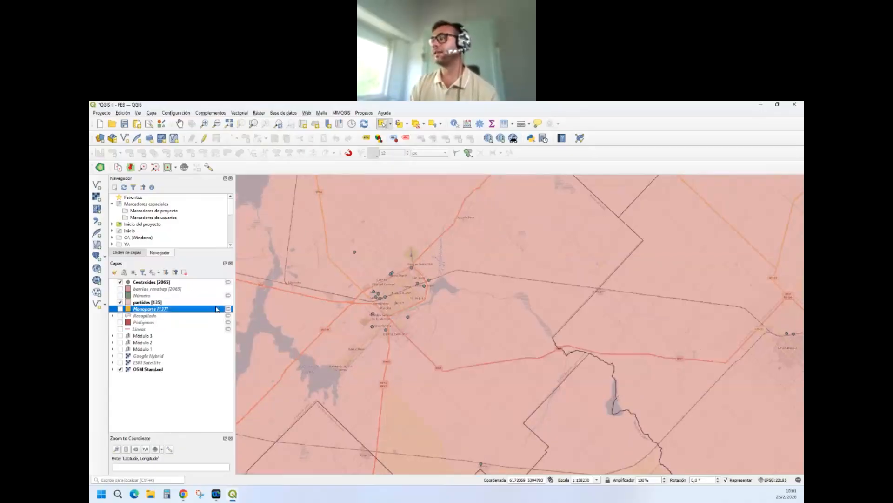
{"action": "left_click", "coordinate": [152, 297]}
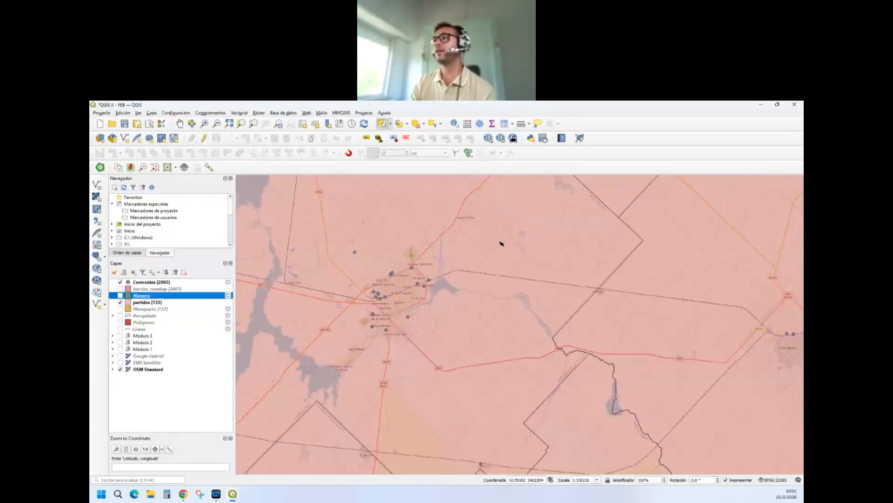
{"action": "left_click", "coordinate": [501, 242]}
{"action": "left_click", "coordinate": [120, 295]}
{"action": "left_click", "coordinate": [120, 302]}
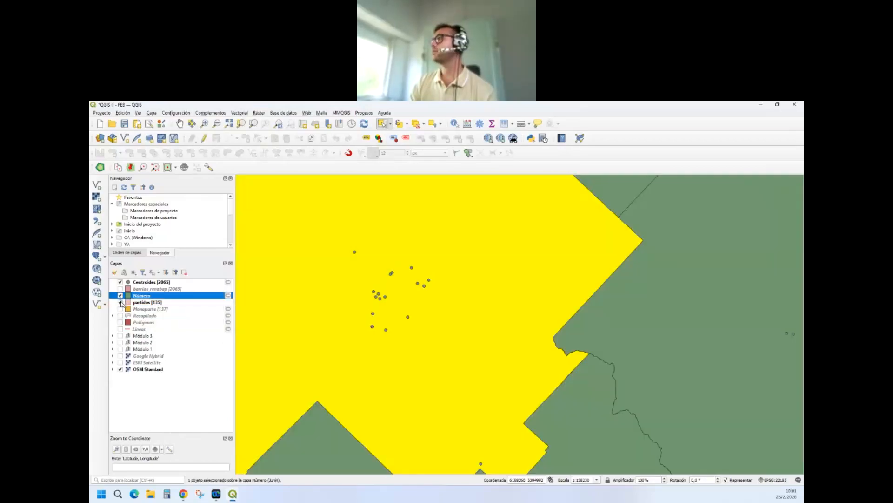
{"action": "left_click", "coordinate": [120, 282]}
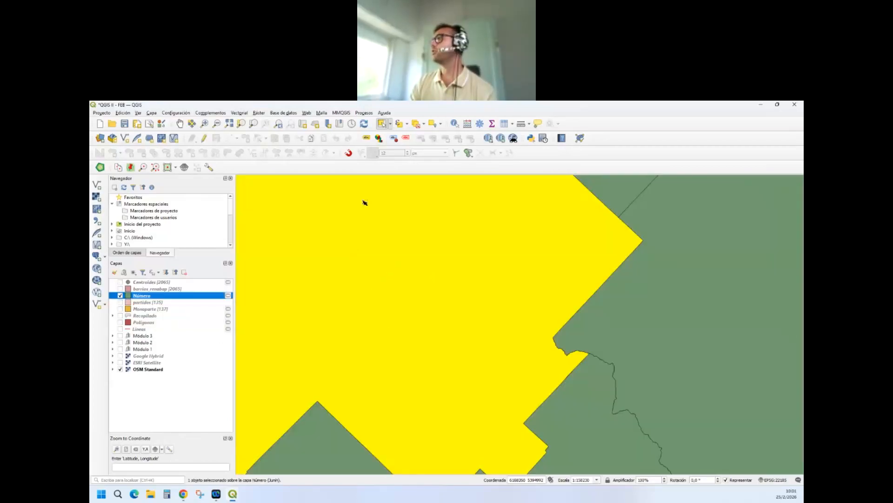
Step: Read Junín's q_bp in the Número attribute table showing only selected features, and close the table
{"action": "left_click", "coordinate": [512, 127]}
{"action": "left_click", "coordinate": [516, 140]}
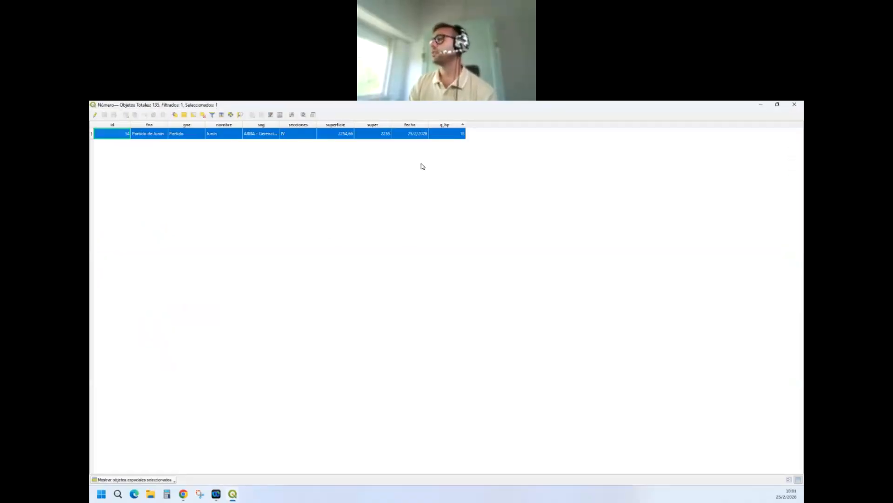
{"action": "left_click", "coordinate": [794, 104]}
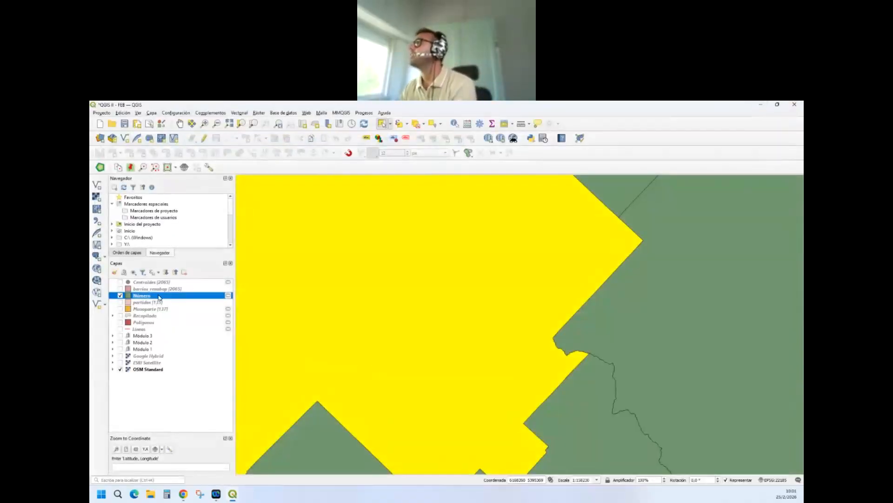
Step: Open the Número attribute table with all features and sort it by q_bp in descending order
{"action": "left_click", "coordinate": [512, 125]}
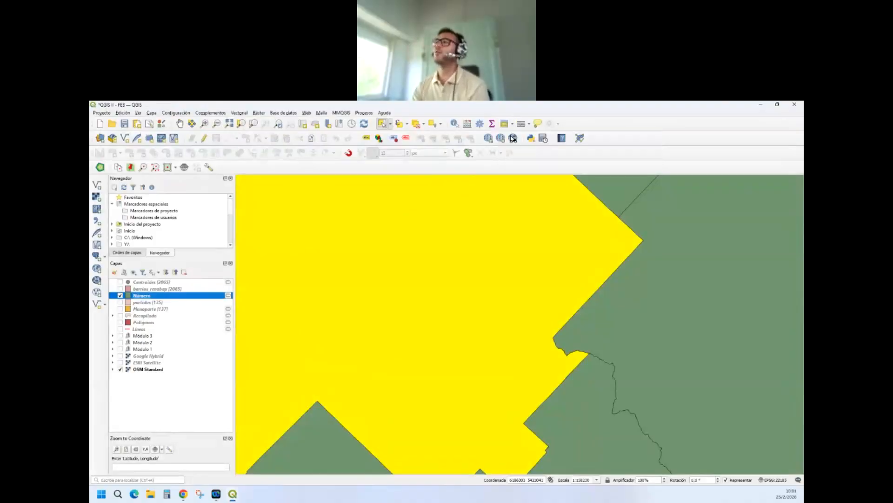
{"action": "left_click", "coordinate": [526, 132]}
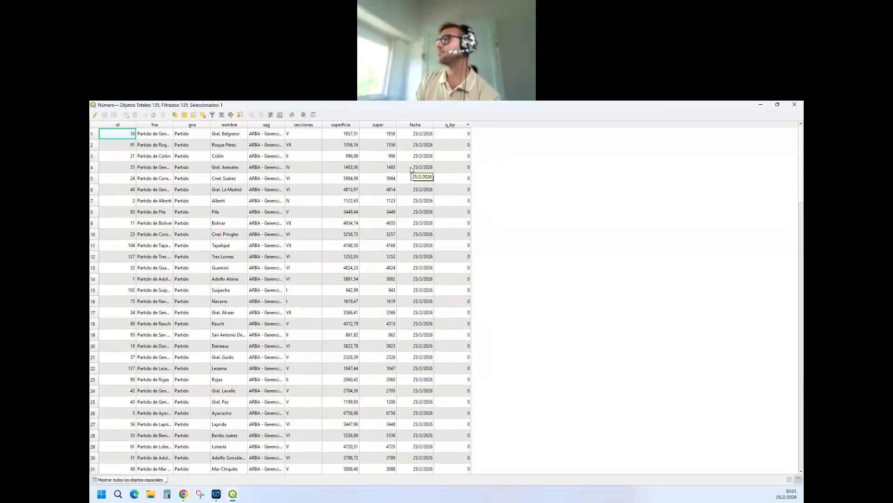
{"action": "left_click", "coordinate": [449, 127]}
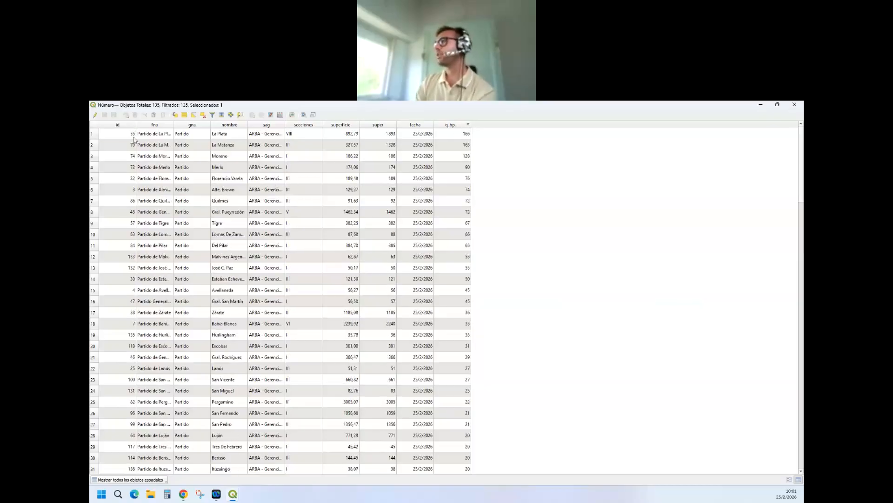
Step: Select the three partidos with the highest q_bp: La Plata, La Matanza and Moreno
{"action": "left_click", "coordinate": [94, 135]}
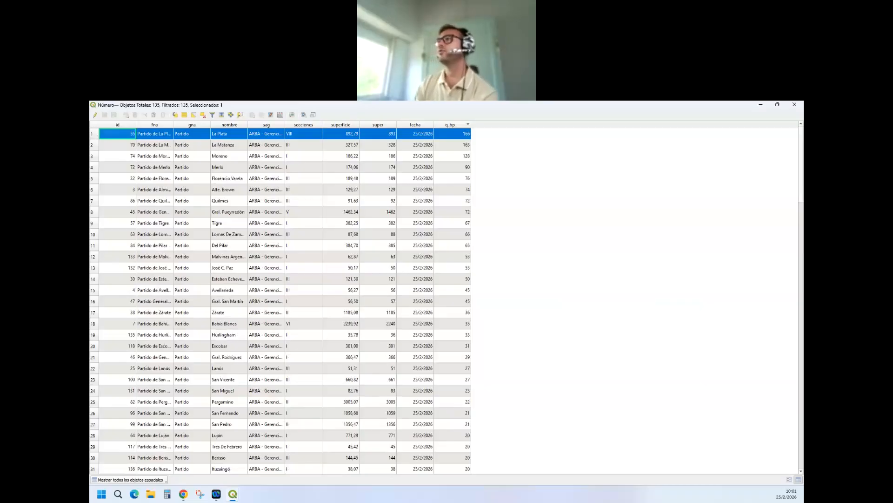
{"action": "left_click", "coordinate": [94, 145]}
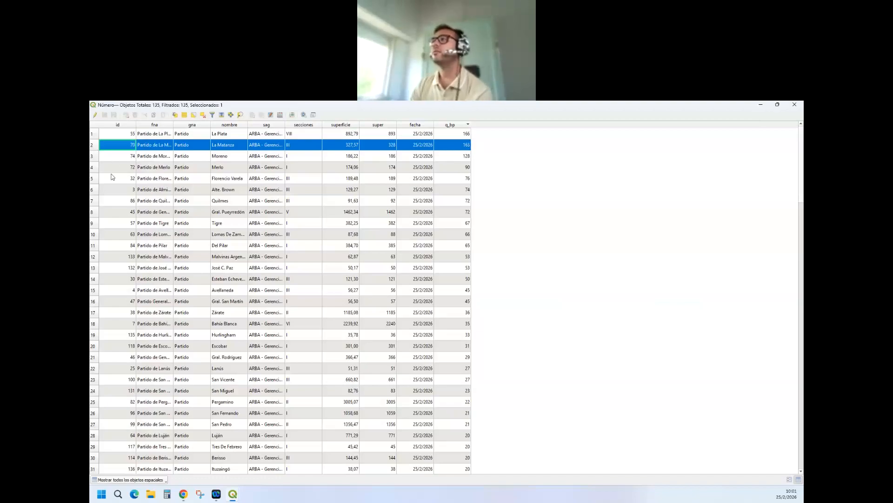
{"action": "left_click", "coordinate": [94, 157]}
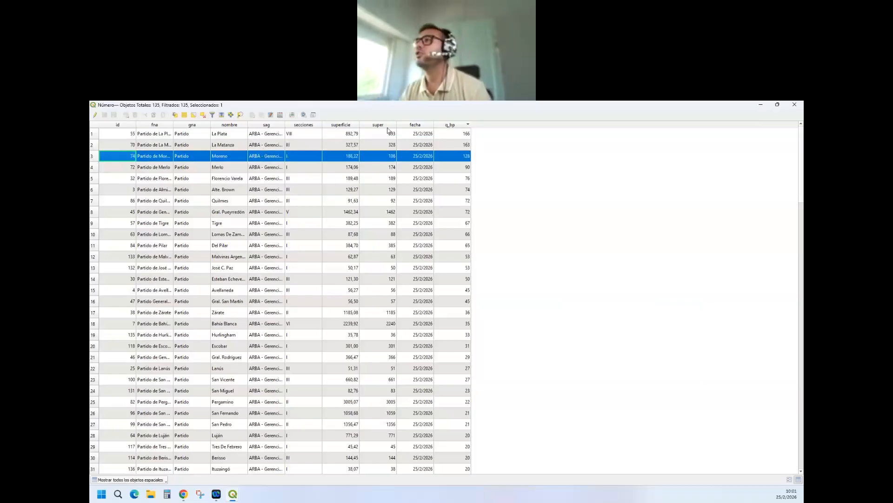
{"action": "left_click_drag", "start_coordinate": [95, 139], "coordinate": [93, 155]}
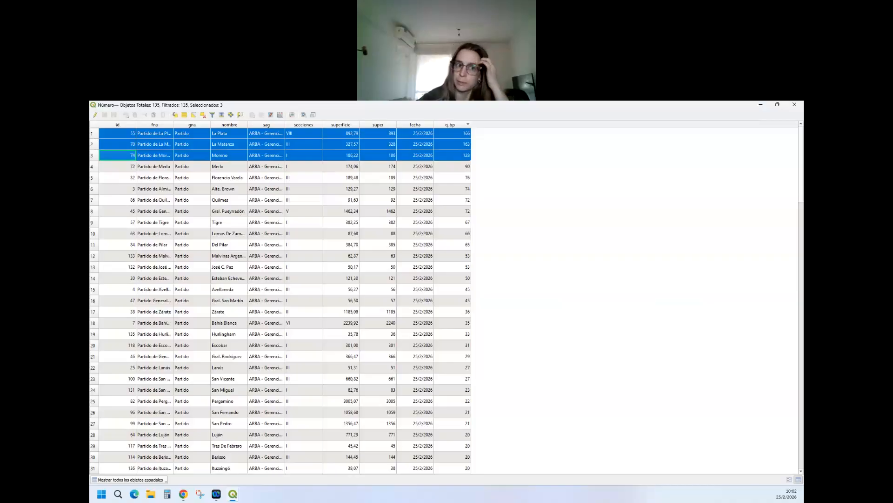
{"action": "left_click_drag", "start_coordinate": [93, 139], "coordinate": [95, 139]}
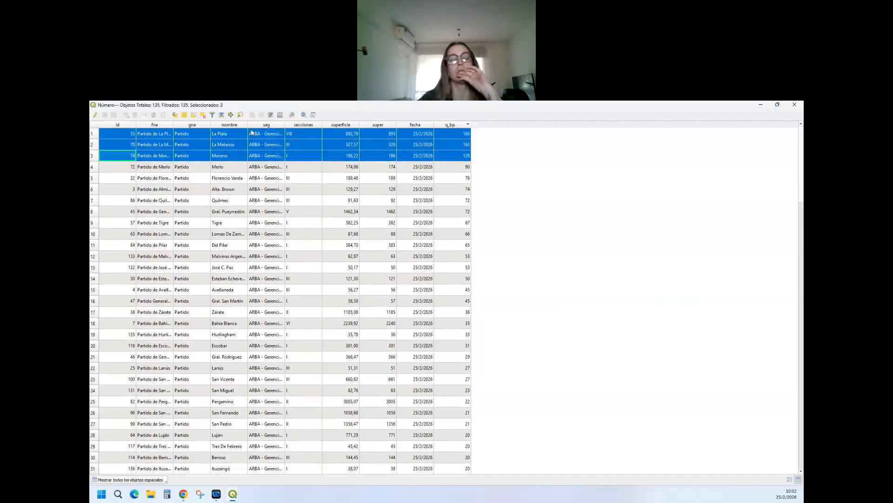
Step: Sort the Número attribute table by nombre in descending order and move the selected partidos to the top
{"action": "left_click", "coordinate": [247, 126]}
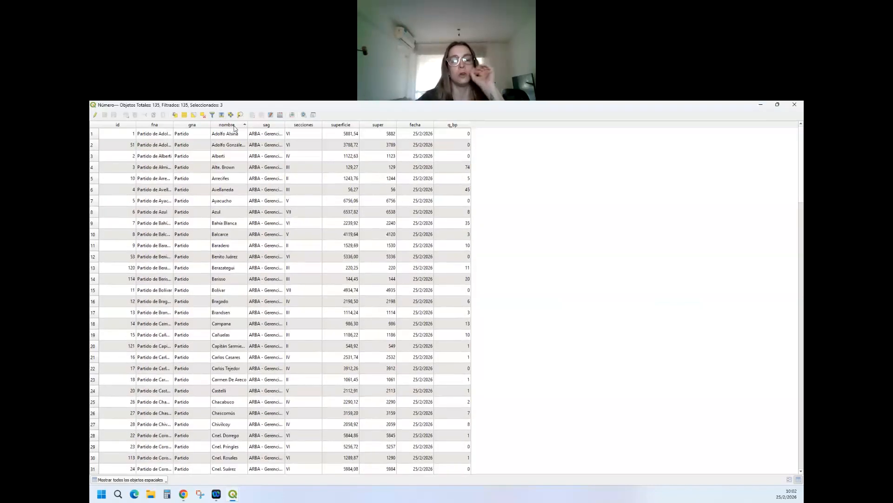
{"action": "left_click", "coordinate": [234, 125]}
{"action": "left_click", "coordinate": [222, 115]}
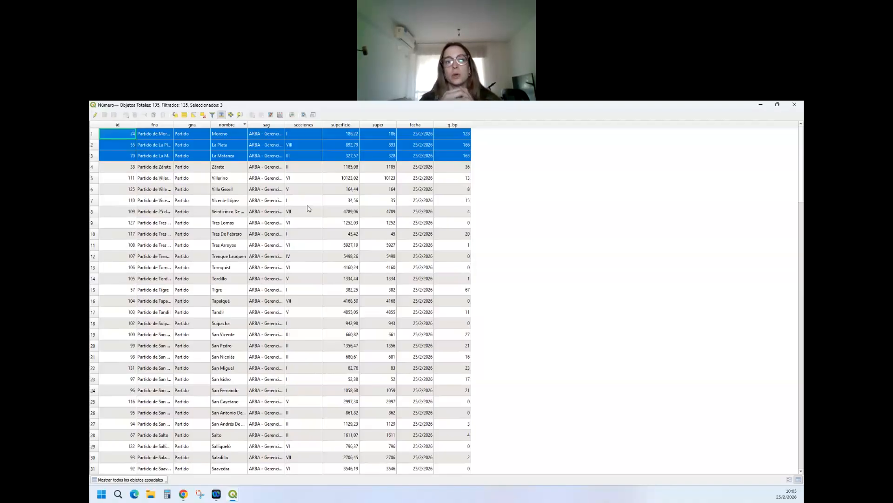
Step: Minimize the Número attribute table and clear the partido selection on the map
{"action": "left_click", "coordinate": [761, 105]}
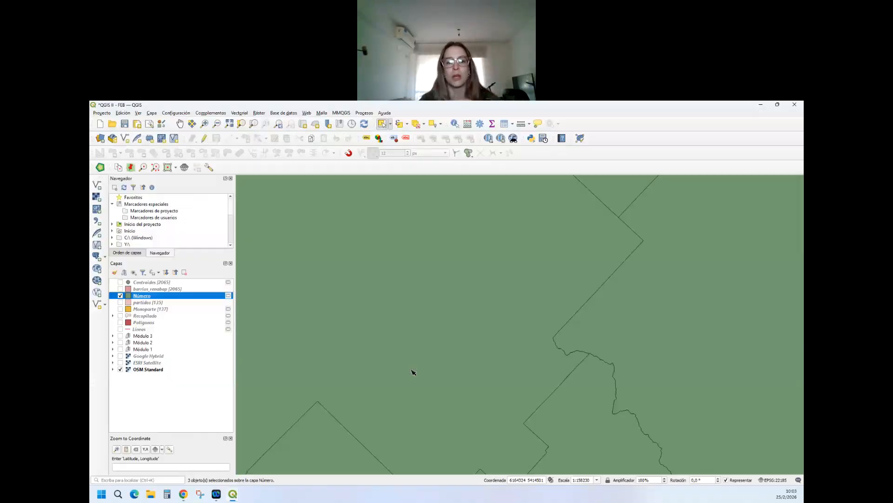
{"action": "scroll", "coordinate": [434, 315], "scroll_direction": "down", "scroll_amount": 3}
{"action": "left_click", "coordinate": [634, 316]}
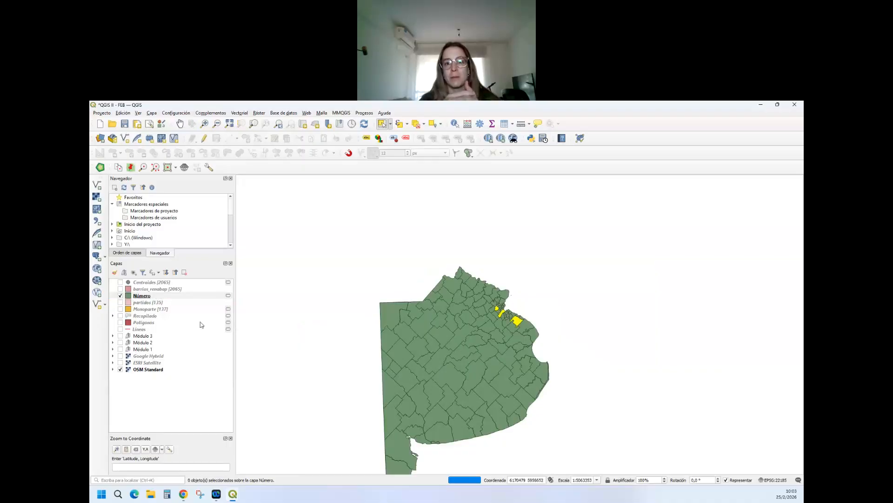
Step: Hide the Número layer and make the barrios_renabap and Centroides layers visible
{"action": "left_click", "coordinate": [120, 296]}
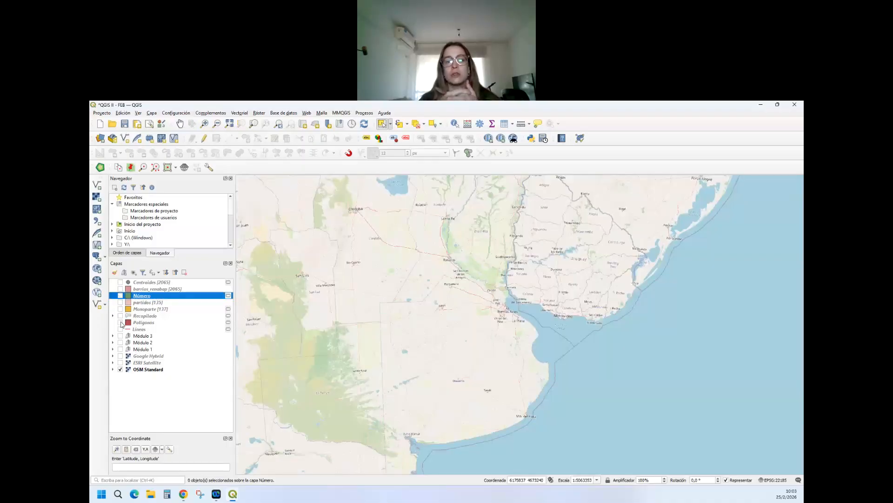
{"action": "left_click", "coordinate": [121, 289]}
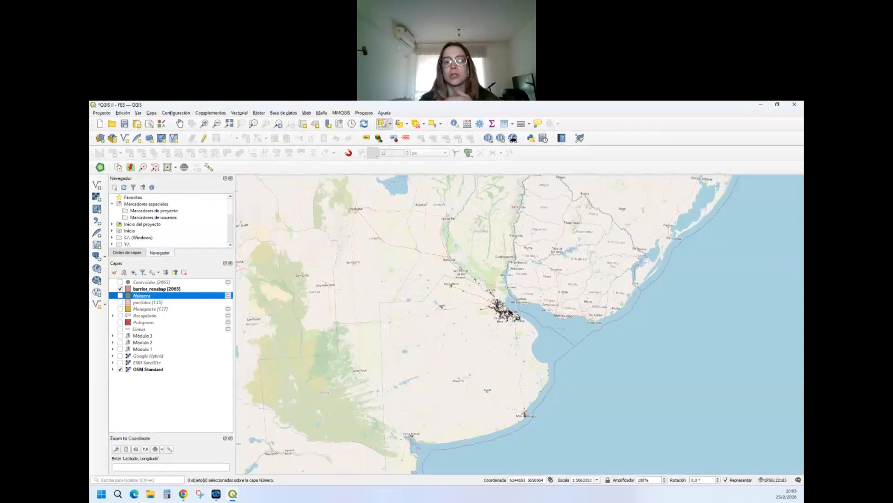
{"action": "scroll", "coordinate": [449, 193], "scroll_direction": "down", "scroll_amount": 1}
{"action": "scroll", "coordinate": [477, 277], "scroll_direction": "up", "scroll_amount": 1}
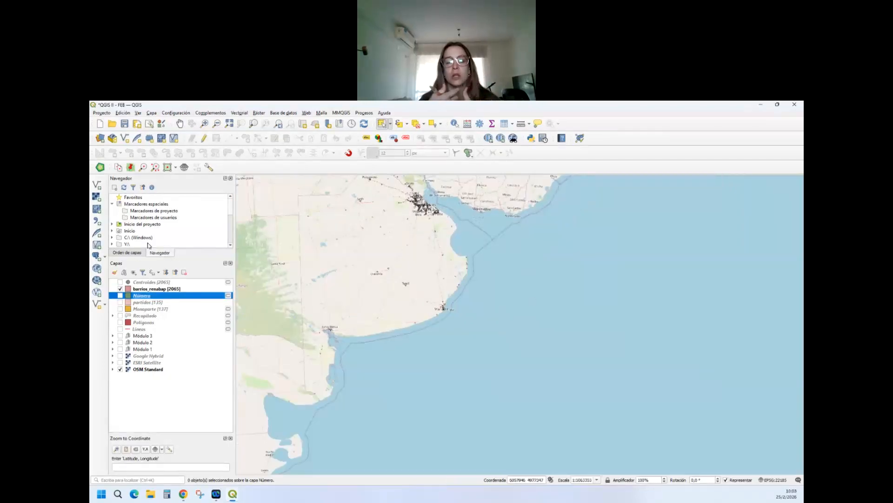
{"action": "left_click", "coordinate": [121, 282]}
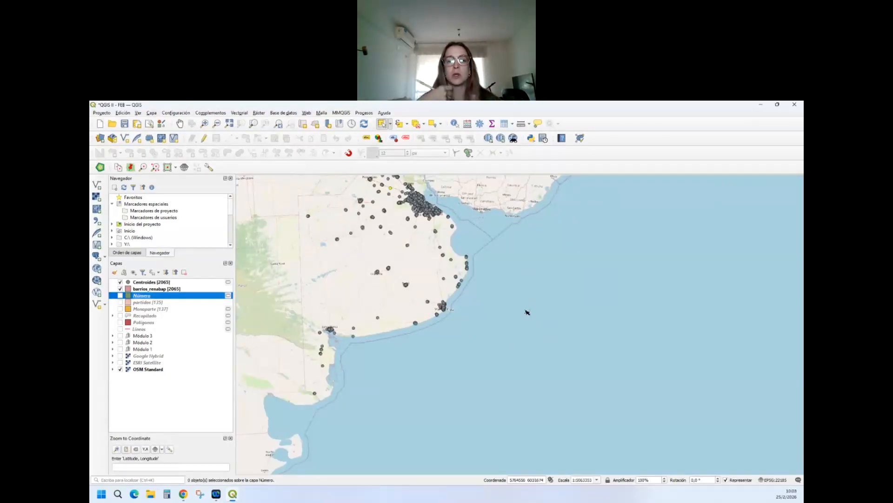
{"action": "scroll", "coordinate": [425, 248], "scroll_direction": "down", "scroll_amount": 2}
{"action": "scroll", "coordinate": [423, 233], "scroll_direction": "up", "scroll_amount": 1}
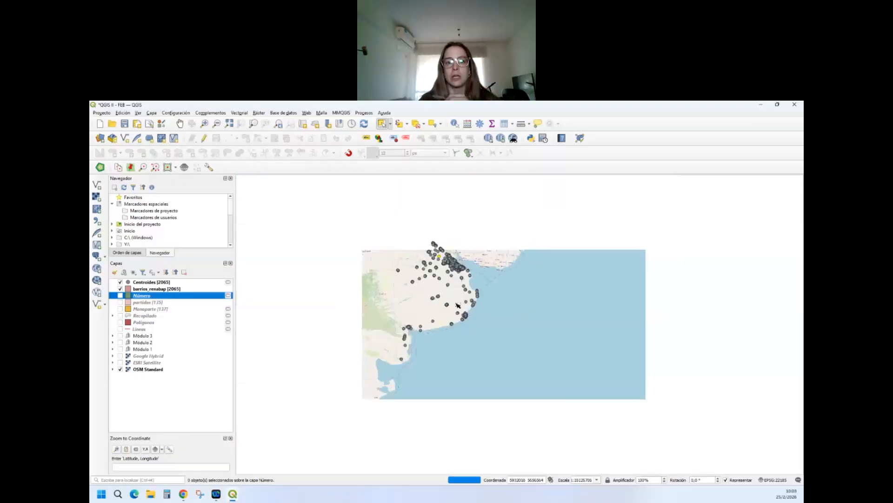
Step: Toggle the Centroides layer's visibility to compare its points with the barrios_renabap polygons at provincial scale
{"action": "left_click", "coordinate": [139, 282]}
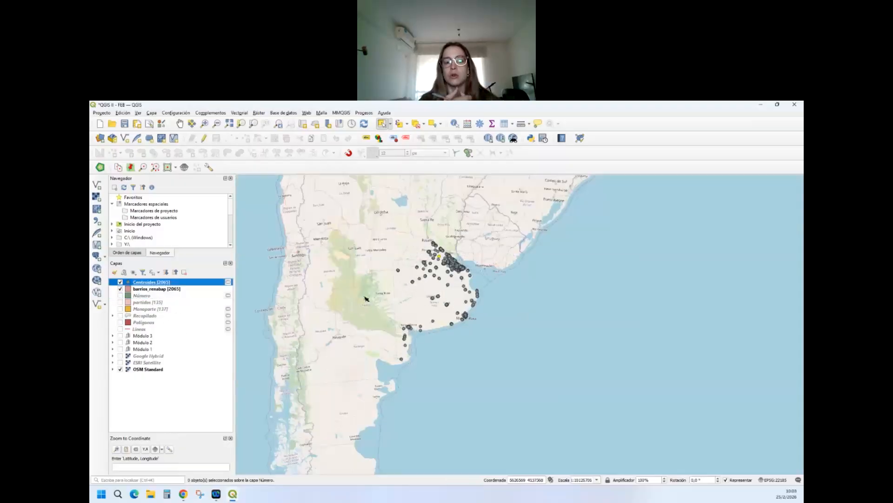
{"action": "scroll", "coordinate": [428, 272], "scroll_direction": "up", "scroll_amount": 1}
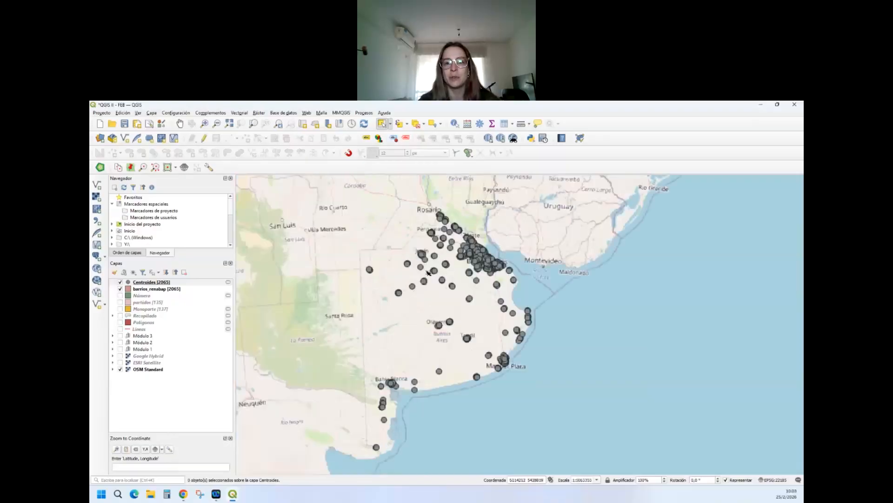
{"action": "left_click", "coordinate": [120, 283]}
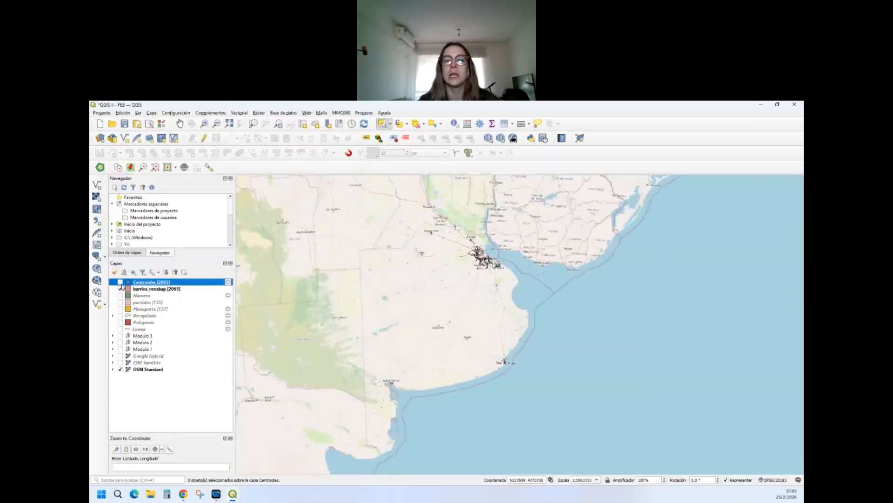
{"action": "left_click", "coordinate": [120, 282]}
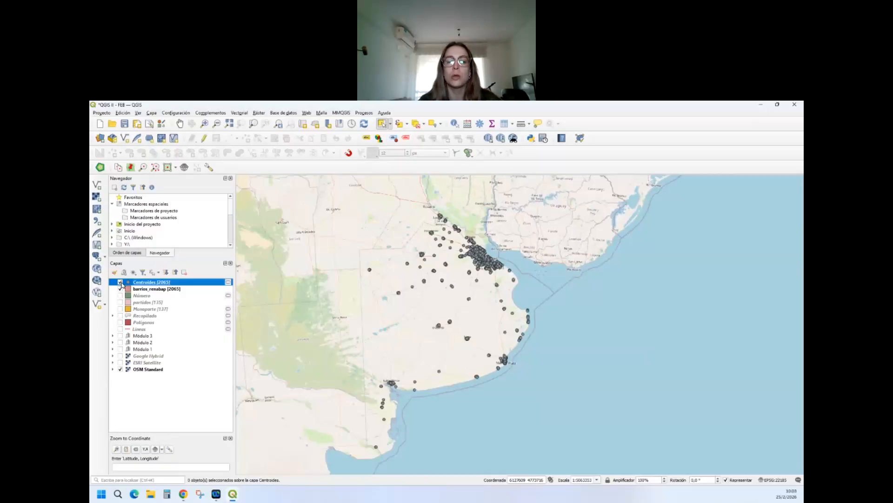
{"action": "left_click", "coordinate": [120, 283]}
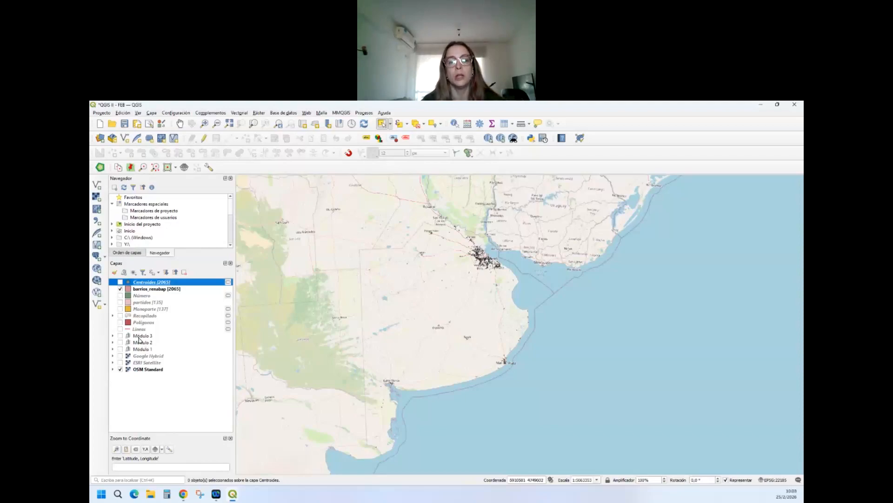
{"action": "left_click", "coordinate": [178, 309]}
{"action": "left_click", "coordinate": [160, 317]}
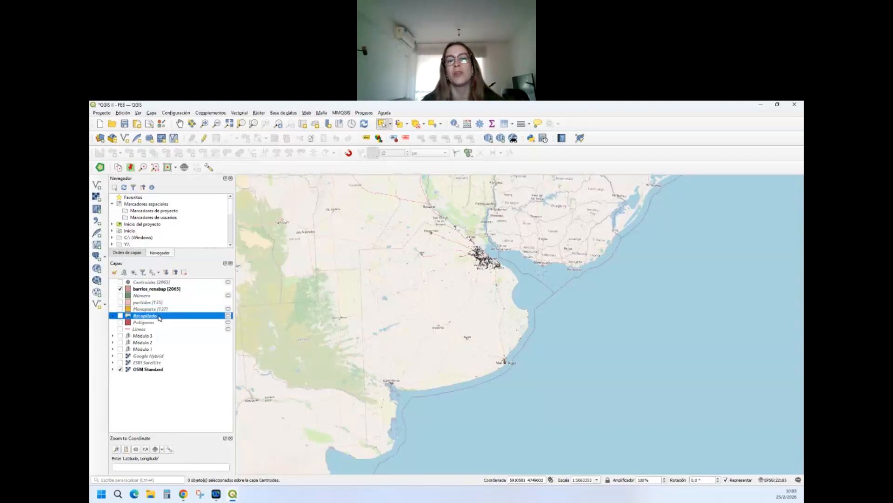
{"action": "left_click", "coordinate": [156, 322]}
{"action": "left_click", "coordinate": [157, 329]}
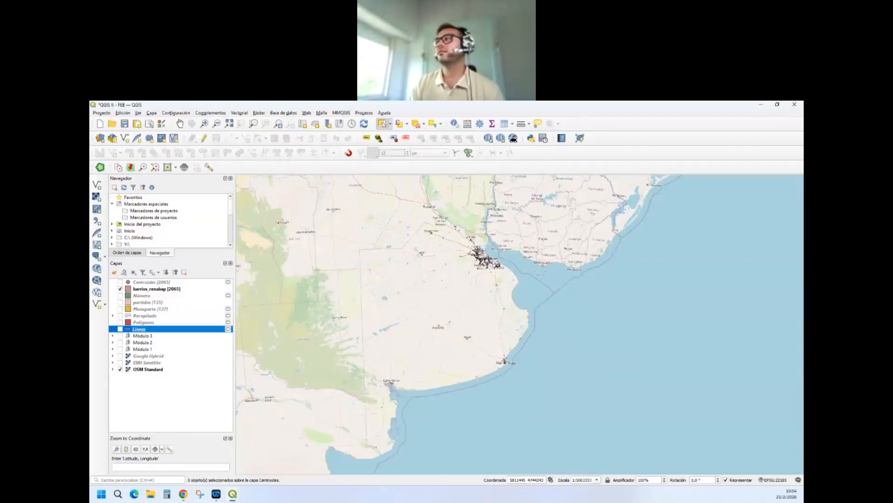
Step: Make the Centroides layer visible and examine how its points are distributed across the province
{"action": "left_click", "coordinate": [133, 282]}
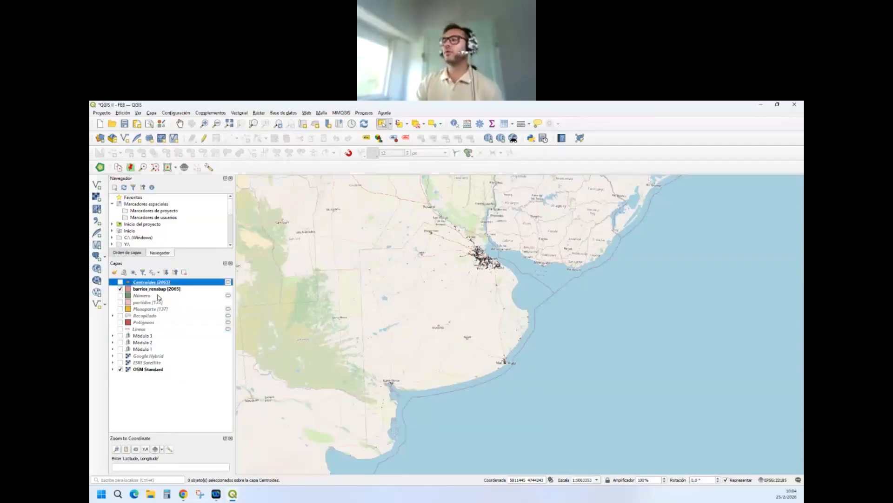
{"action": "left_click", "coordinate": [120, 282]}
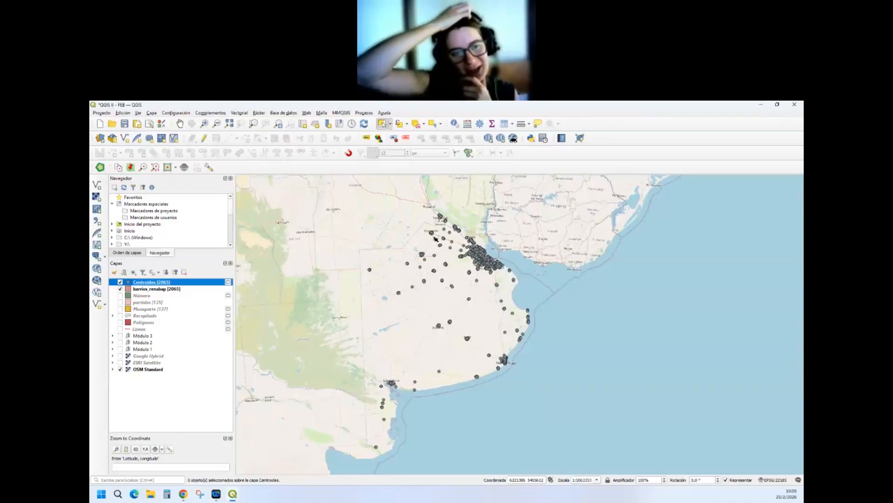
{"action": "scroll", "coordinate": [430, 235], "scroll_direction": "up", "scroll_amount": 2}
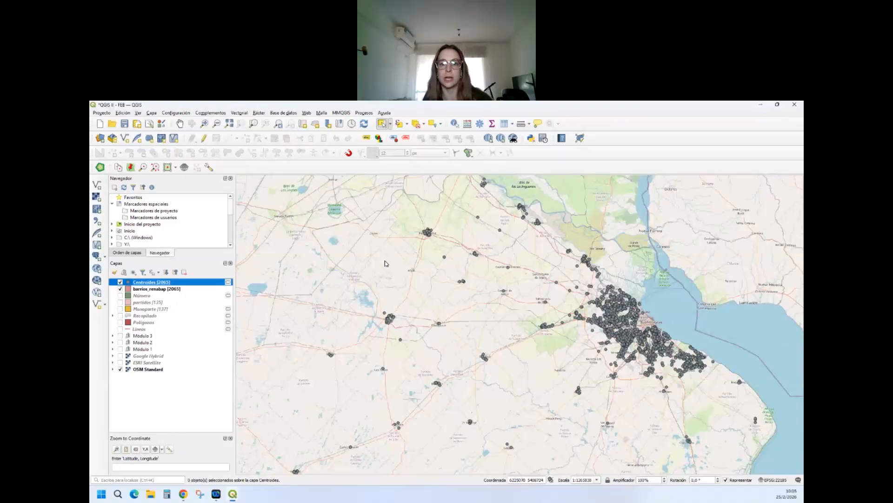
{"action": "scroll", "coordinate": [483, 367], "scroll_direction": "up", "scroll_amount": 2}
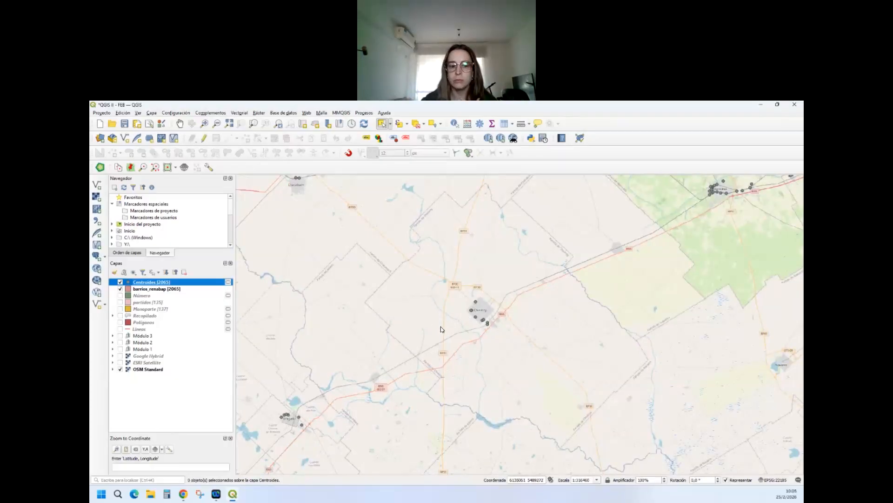
{"action": "scroll", "coordinate": [438, 320], "scroll_direction": "down", "scroll_amount": 2}
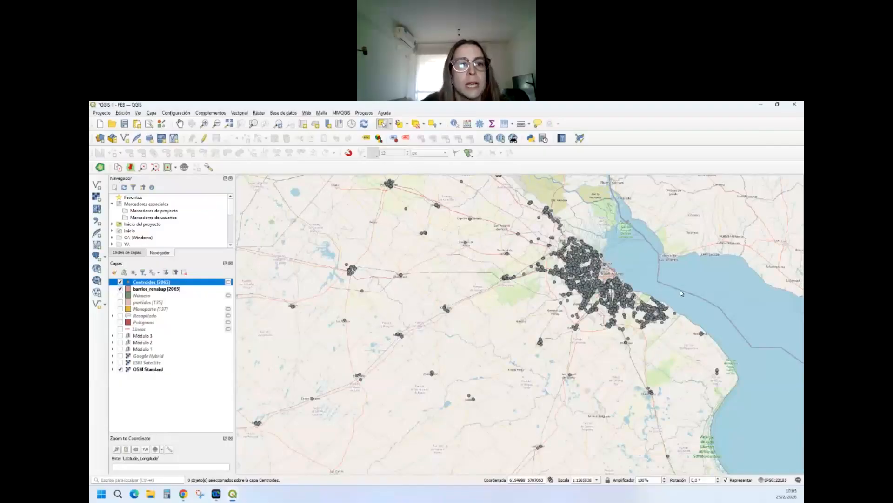
{"action": "scroll", "coordinate": [632, 285], "scroll_direction": "down", "scroll_amount": 1}
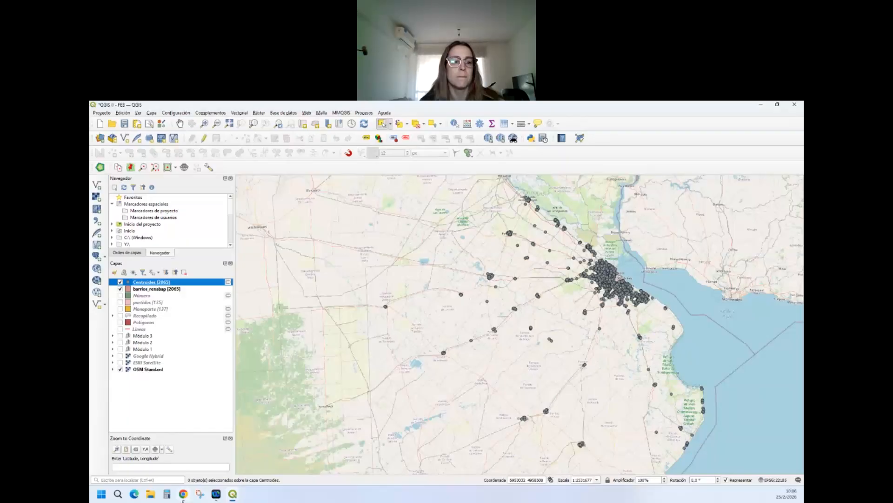
Step: Switch to the Chrome window showing the GeoSIDUV map and maximize it
{"action": "mouse_move", "coordinate": [184, 499]}
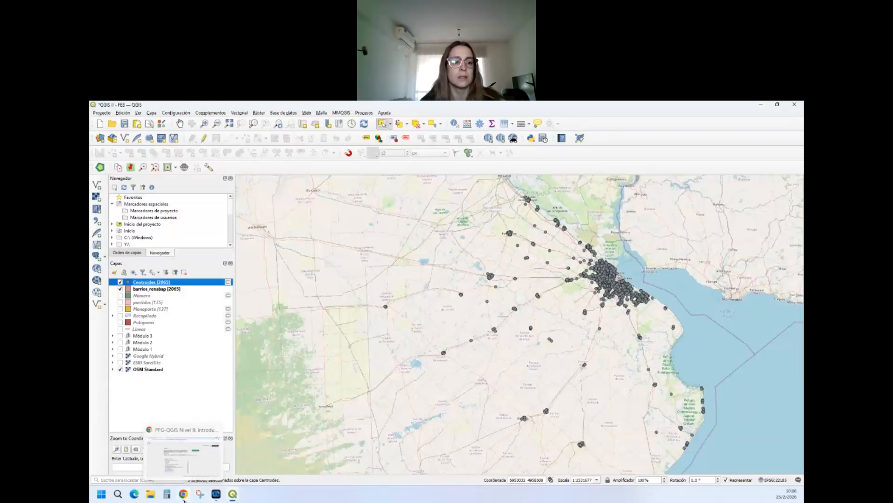
{"action": "left_click", "coordinate": [181, 472]}
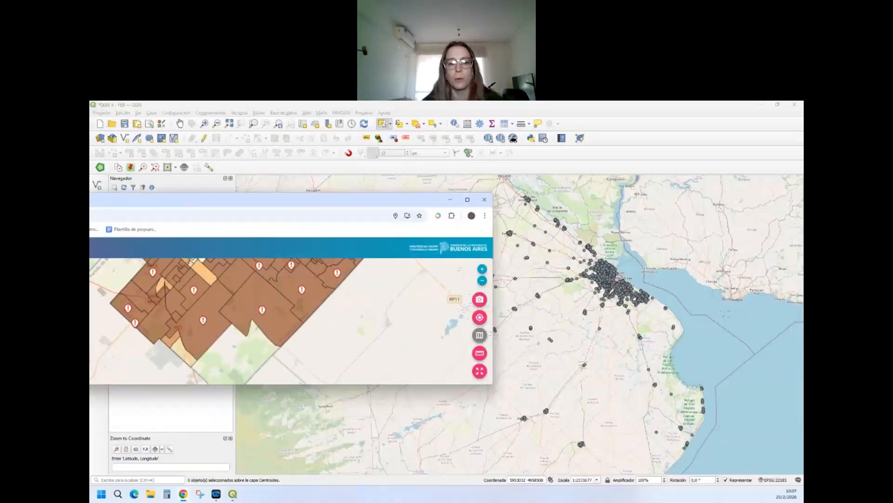
{"action": "left_click_drag", "start_coordinate": [90, 195], "coordinate": [245, 175]}
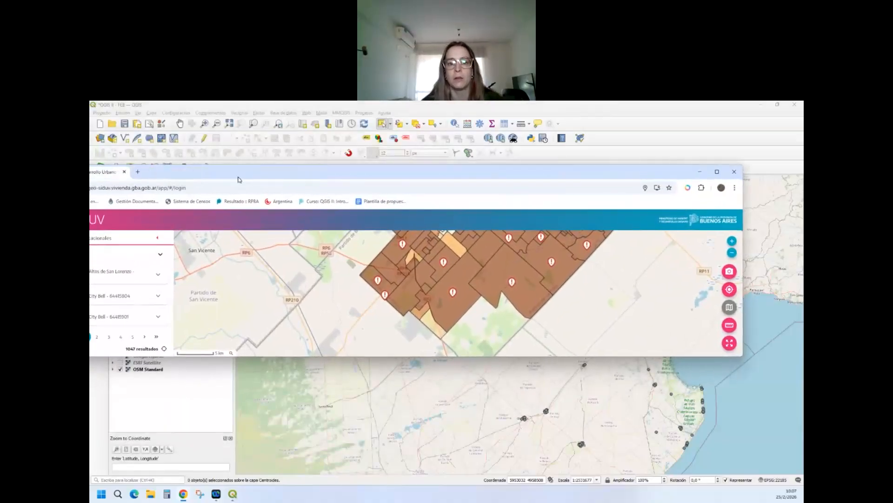
{"action": "double_click", "coordinate": [267, 175]}
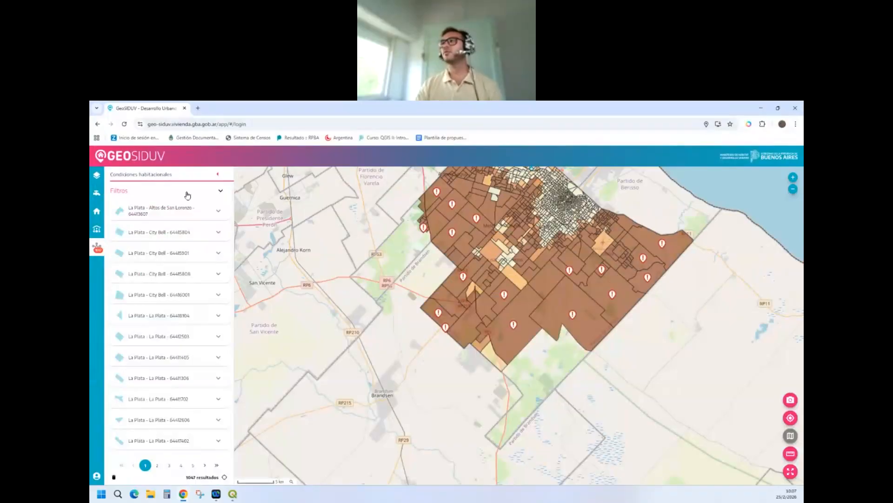
Step: Expand the Filtros section and review the Condiciones habitacionales options for La Plata
{"action": "left_click", "coordinate": [157, 195]}
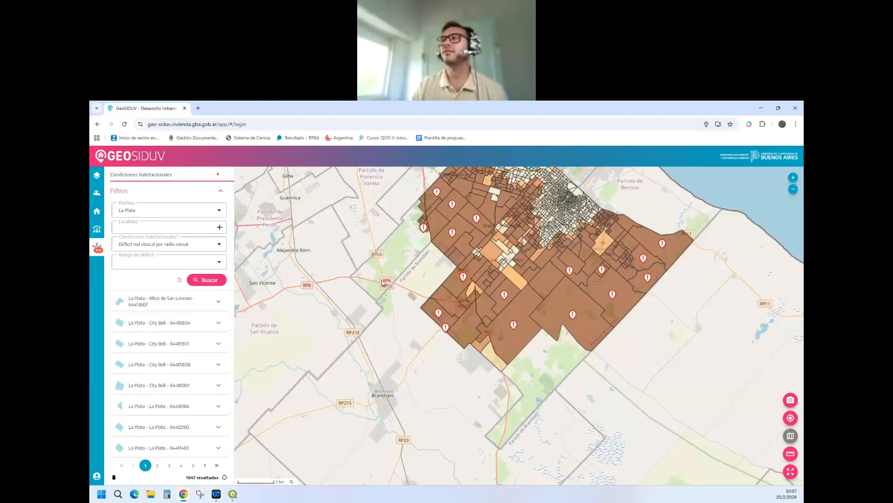
{"action": "left_click_drag", "start_coordinate": [384, 283], "coordinate": [356, 336]}
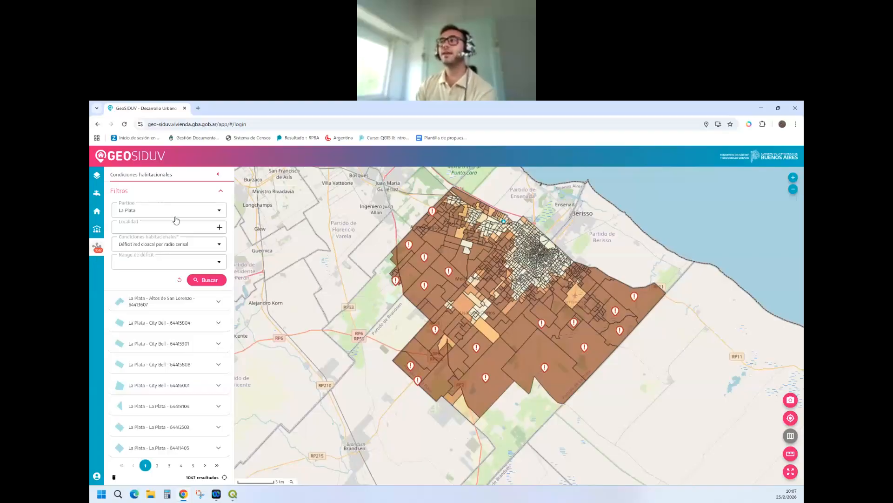
{"action": "left_click", "coordinate": [195, 249]}
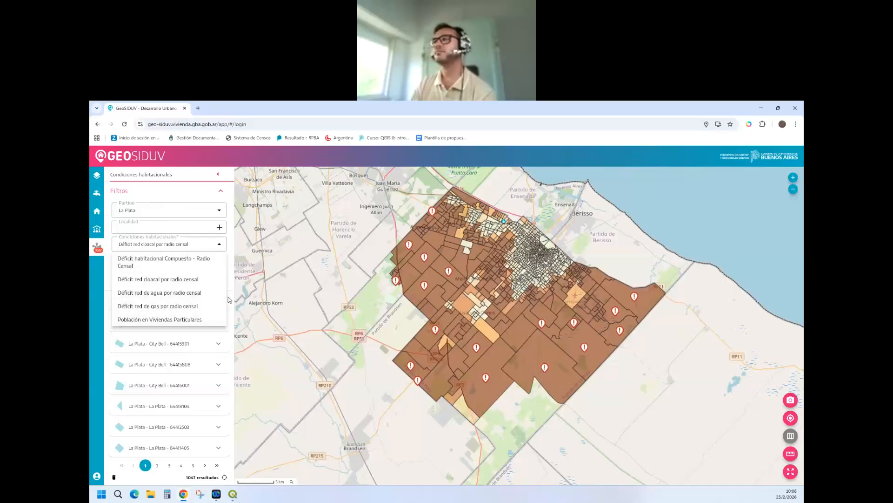
{"action": "left_click", "coordinate": [205, 244]}
Step: Clear the La Plata results and filters, and set the Partido filter to Ensenada
{"action": "left_click", "coordinate": [114, 477]}
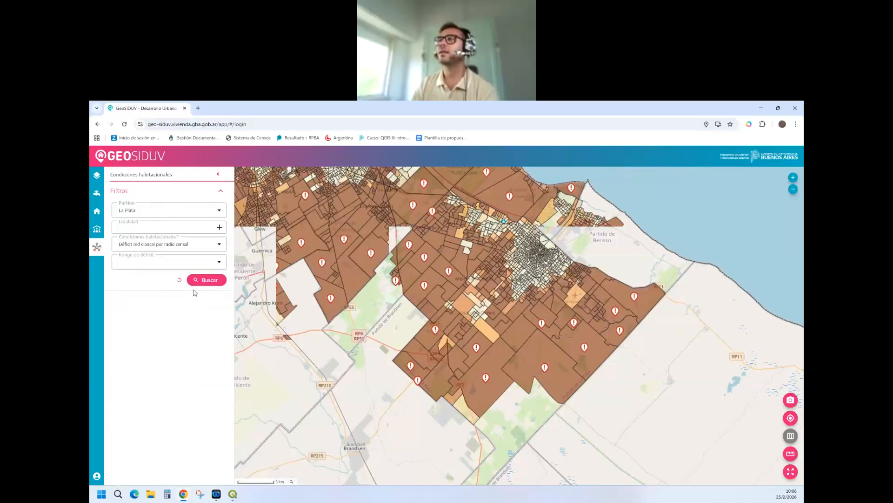
{"action": "left_click", "coordinate": [179, 280]}
{"action": "left_click", "coordinate": [160, 210]}
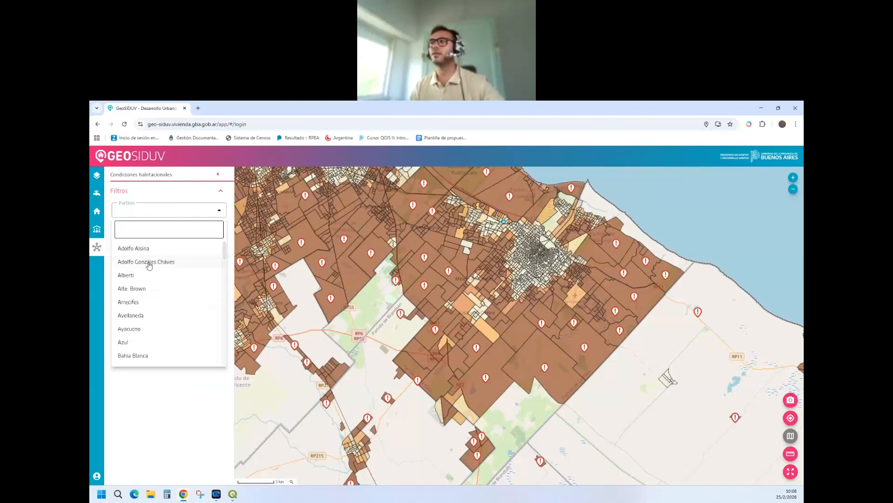
{"action": "left_click", "coordinate": [148, 226]}
{"action": "type", "text": "ensenad"}
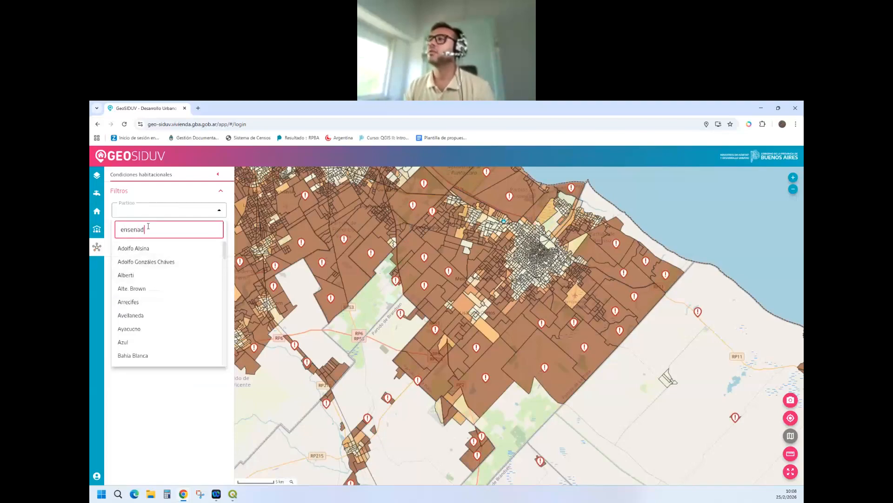
{"action": "type", "text": "a"}
{"action": "left_click", "coordinate": [145, 249]}
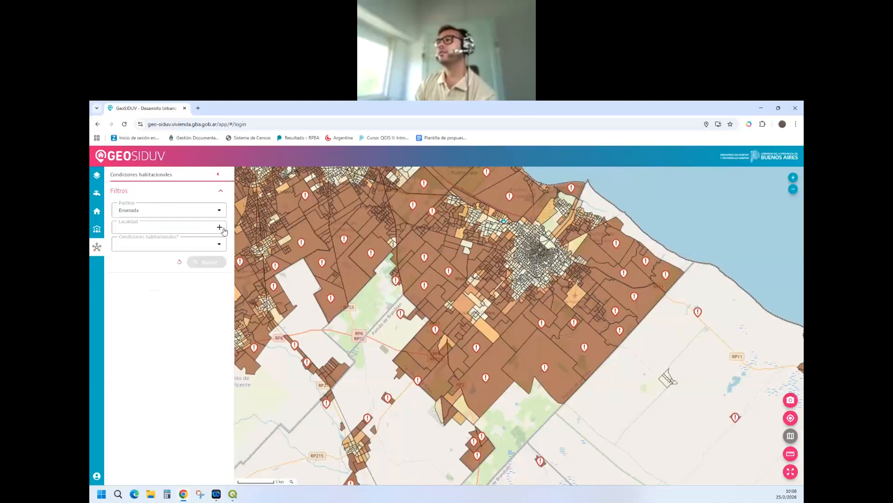
Step: Filter Ensenada by Déficit red de agua por radio censal, leaving the Localidad empty, and run the search
{"action": "left_click", "coordinate": [220, 228]}
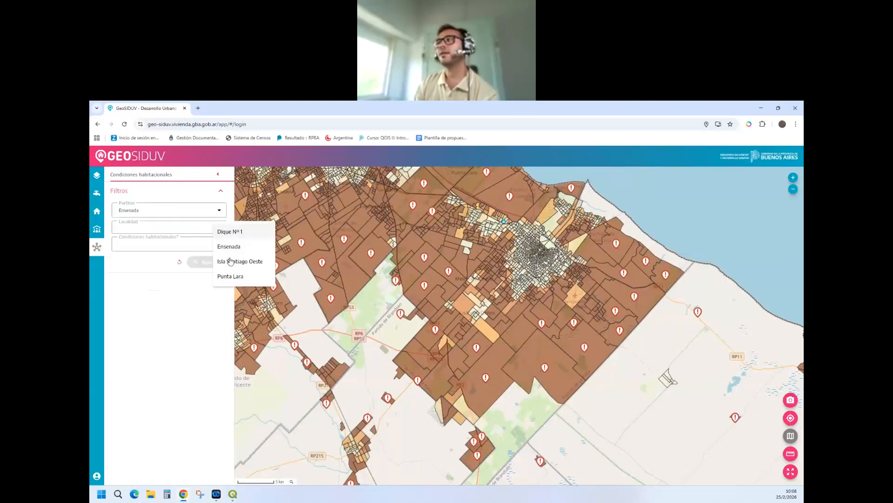
{"action": "left_click", "coordinate": [168, 228]}
{"action": "left_click", "coordinate": [169, 244]}
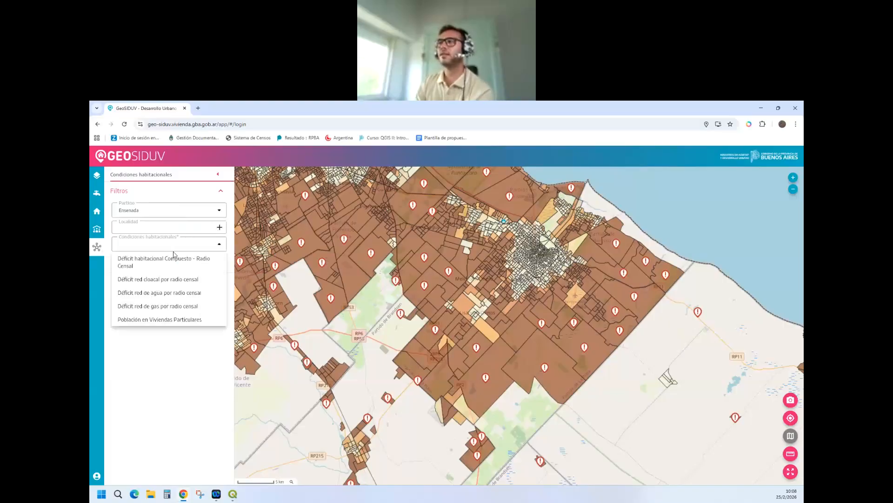
{"action": "left_click", "coordinate": [178, 293]}
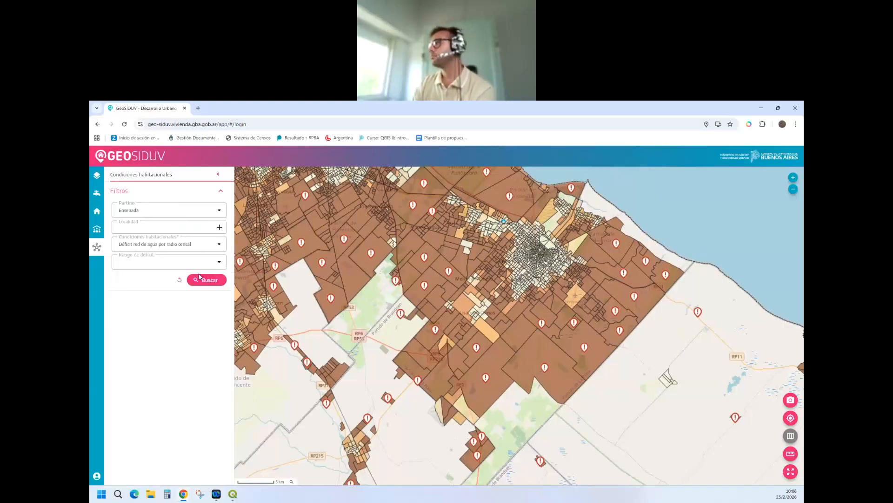
{"action": "left_click", "coordinate": [222, 282]}
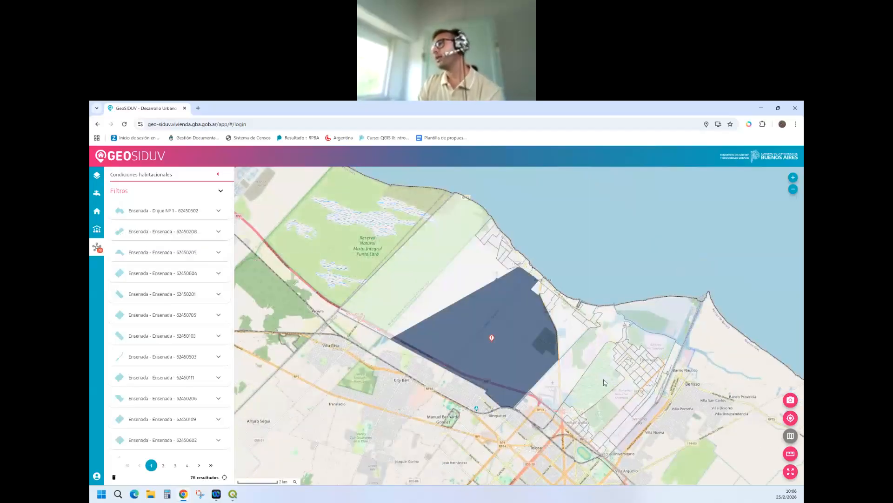
Step: Inspect the water-network details of the large dark census tract with the alert marker in Punta Lara
{"action": "left_click_drag", "start_coordinate": [589, 358], "coordinate": [547, 354]}
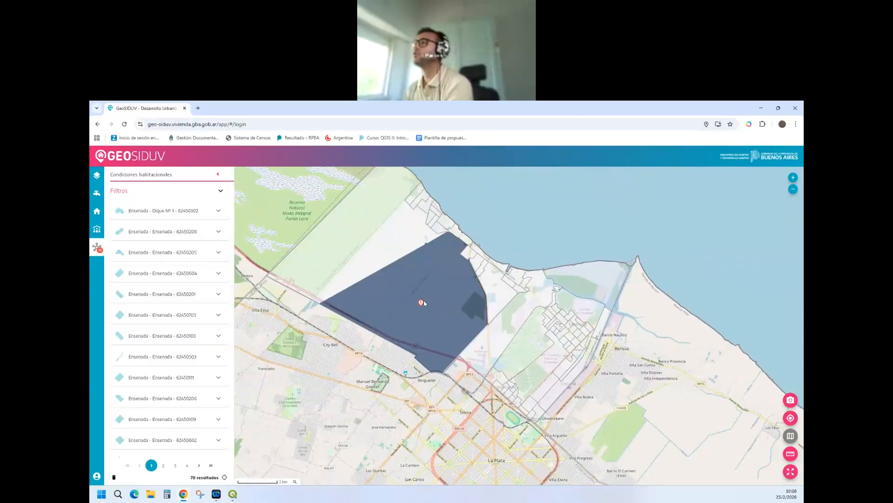
{"action": "scroll", "coordinate": [422, 307], "scroll_direction": "up", "scroll_amount": 1}
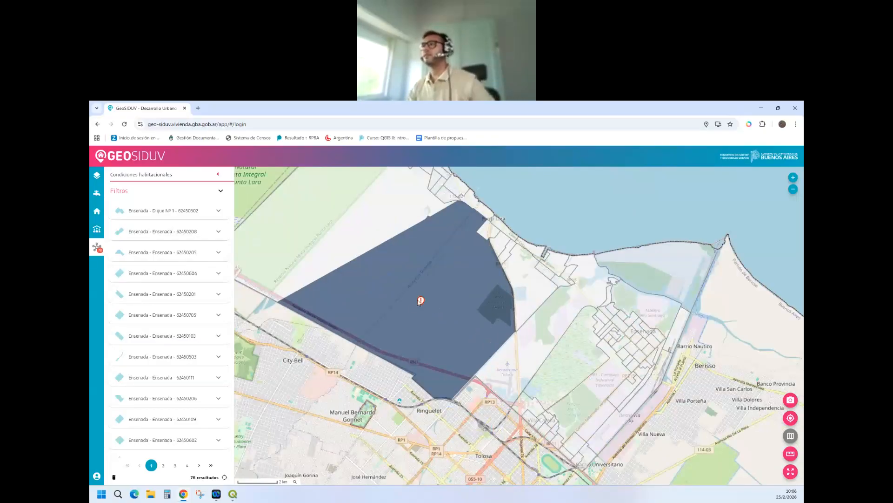
{"action": "left_click", "coordinate": [426, 308]}
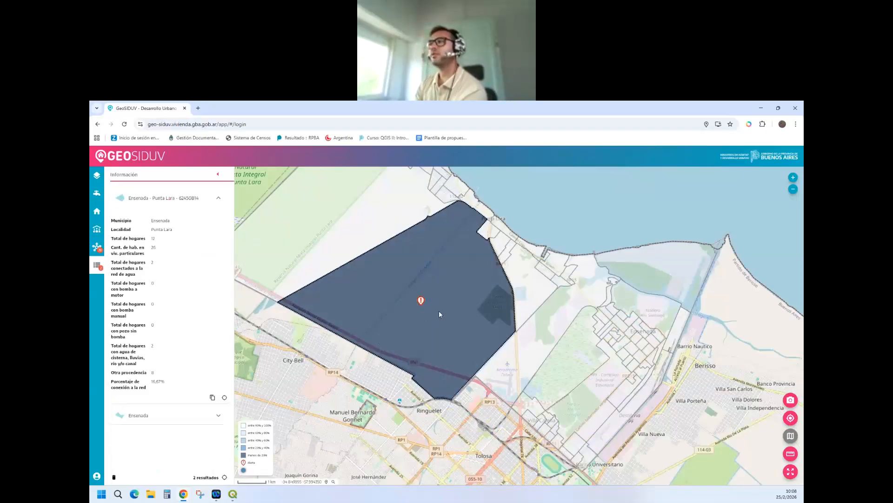
{"action": "left_click_drag", "start_coordinate": [424, 318], "coordinate": [405, 321]}
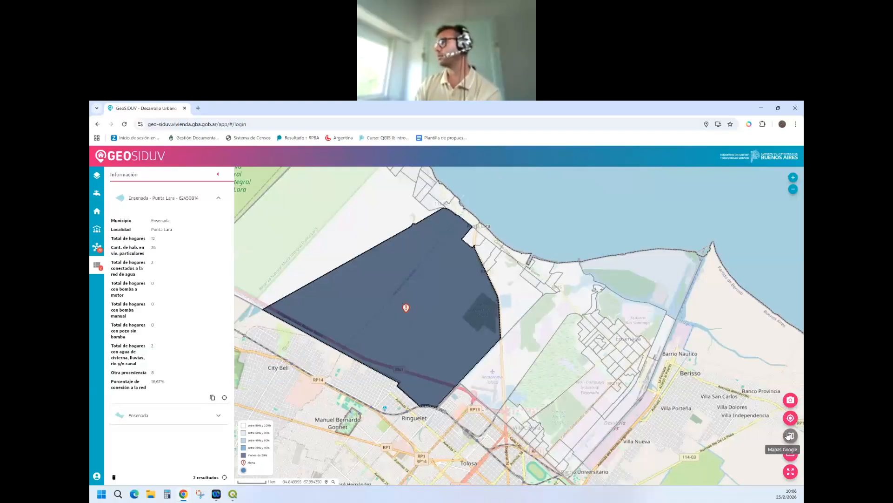
Step: Change the base map to Google imagery and examine the Punta Lara tract over it
{"action": "left_click", "coordinate": [770, 437]}
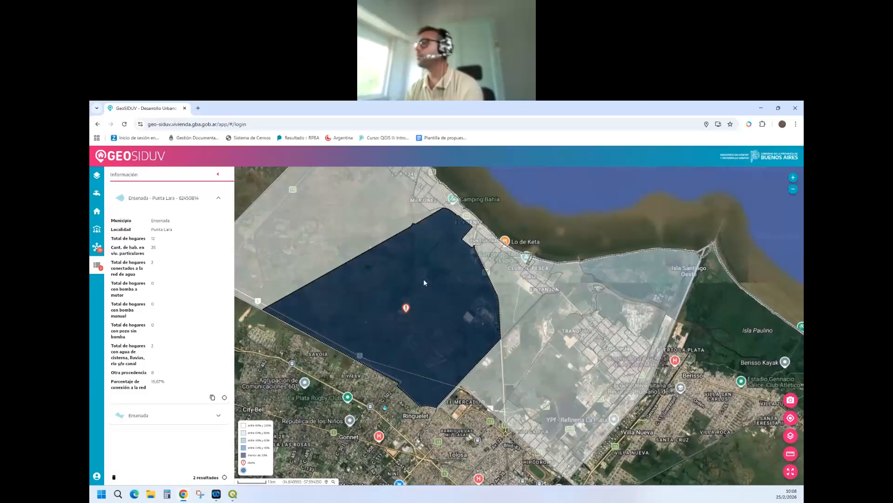
{"action": "left_click_drag", "start_coordinate": [424, 279], "coordinate": [431, 301]}
{"action": "scroll", "coordinate": [431, 297], "scroll_direction": "up", "scroll_amount": 1}
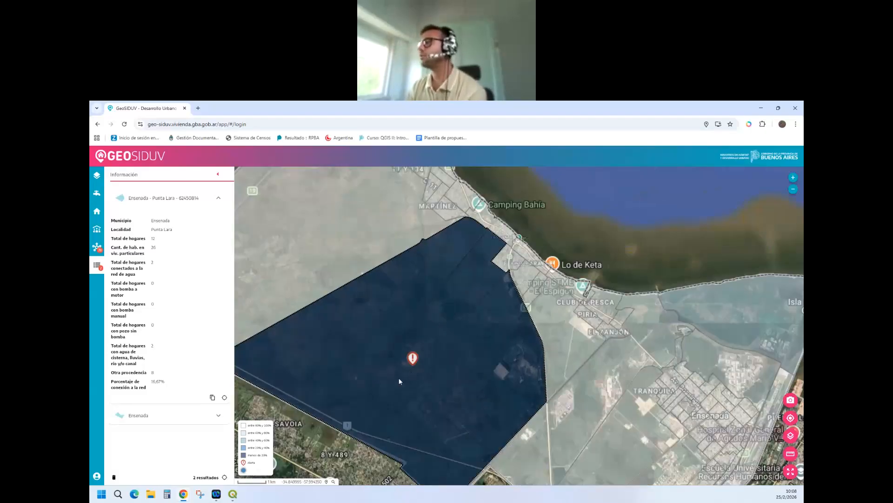
{"action": "mouse_move", "coordinate": [400, 386]}
{"action": "left_mouse_down"}
{"action": "mouse_move", "coordinate": [429, 384]}
{"action": "mouse_move", "coordinate": [431, 319]}
{"action": "left_mouse_up"}
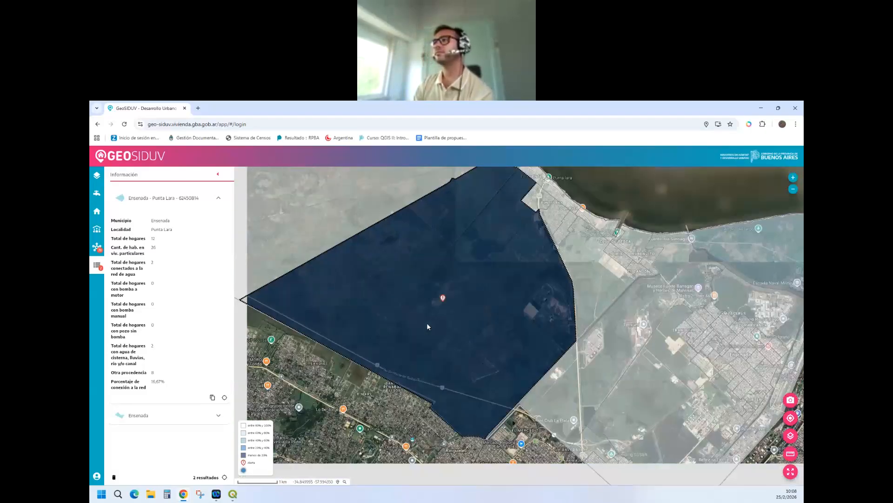
{"action": "scroll", "coordinate": [426, 321], "scroll_direction": "down", "scroll_amount": 1}
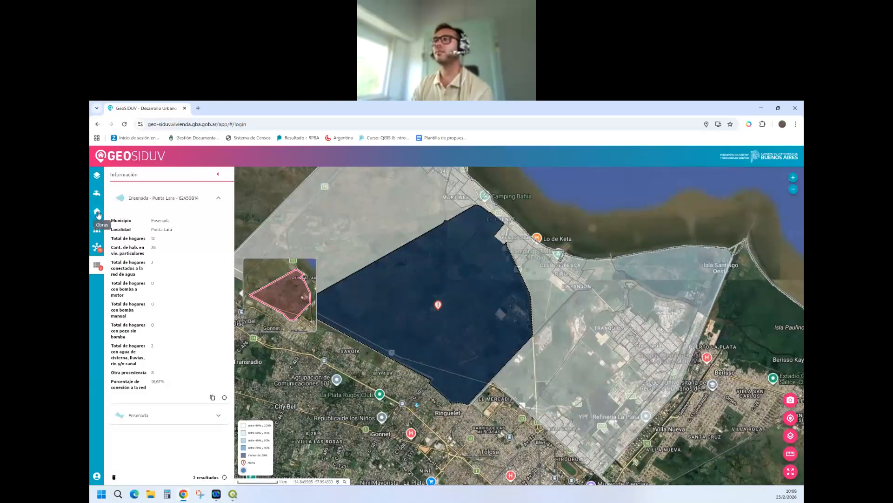
Step: Change the Partido filter to La Plata and rerun the water-network deficit search
{"action": "left_click", "coordinate": [98, 249]}
{"action": "left_click", "coordinate": [139, 190]}
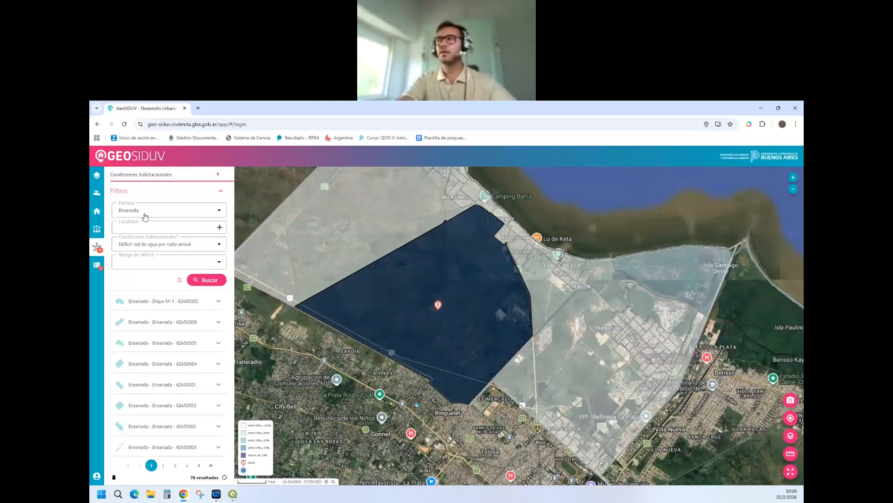
{"action": "left_click", "coordinate": [145, 212]}
{"action": "left_click", "coordinate": [140, 229]}
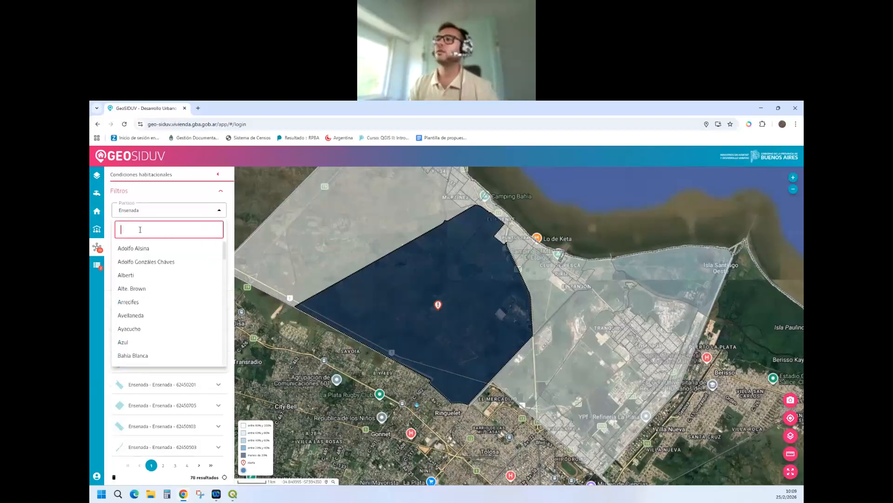
{"action": "type", "text": "la plat"}
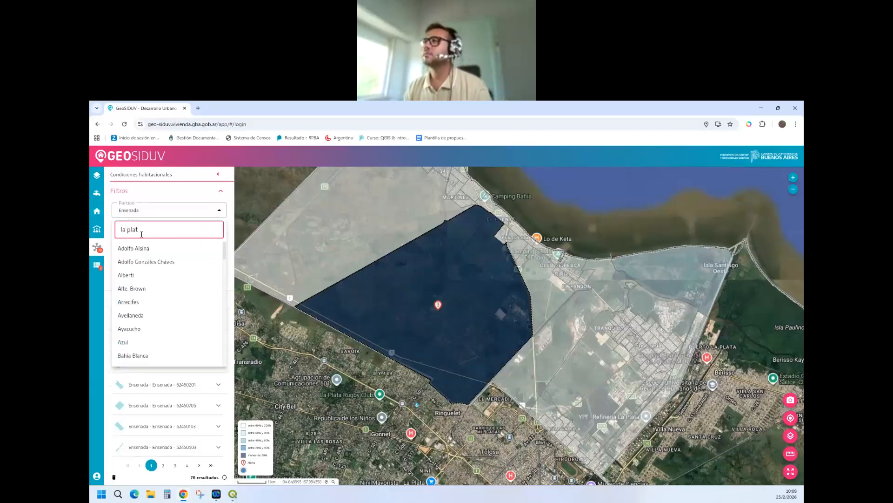
{"action": "left_click", "coordinate": [219, 280]}
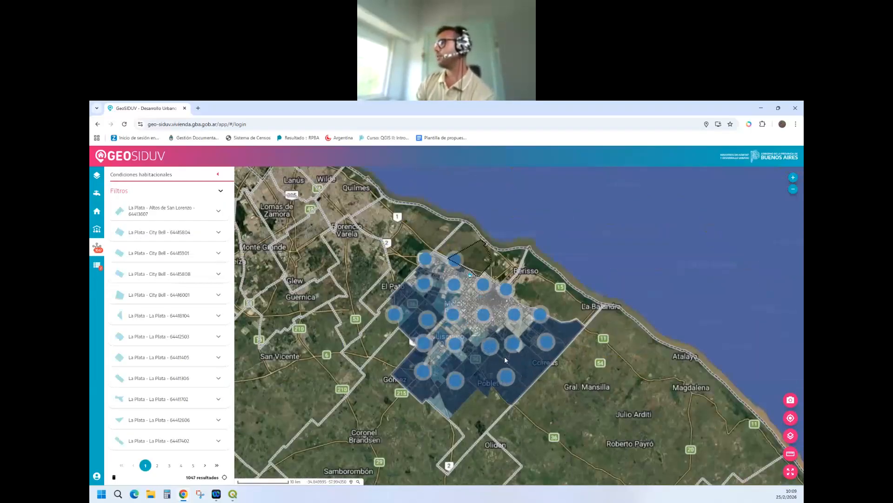
Step: Examine the alert markers across La Plata and open the details of the dark census tract in Los Porteños
{"action": "scroll", "coordinate": [496, 354], "scroll_direction": "up", "scroll_amount": 2}
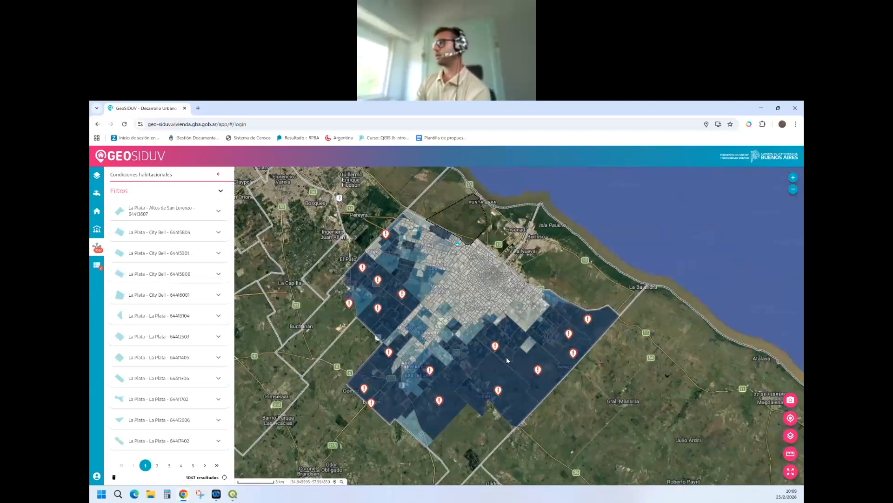
{"action": "scroll", "coordinate": [493, 361], "scroll_direction": "up", "scroll_amount": 1}
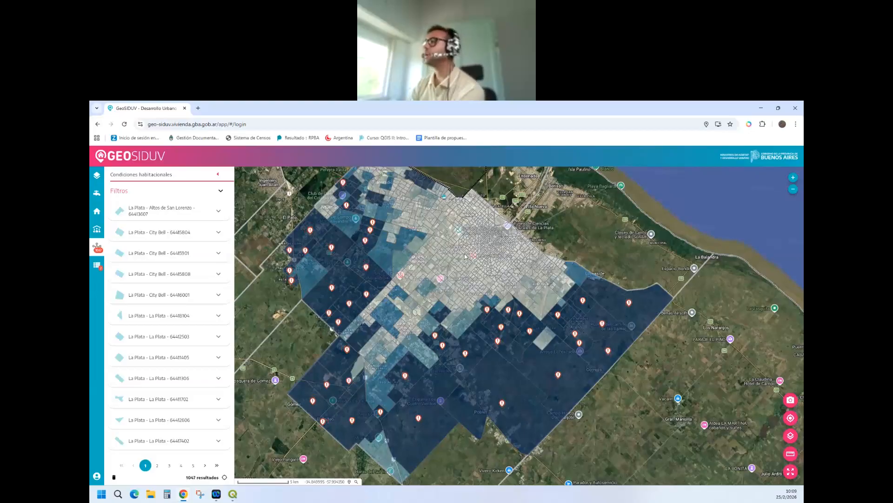
{"action": "scroll", "coordinate": [465, 256], "scroll_direction": "up", "scroll_amount": 1}
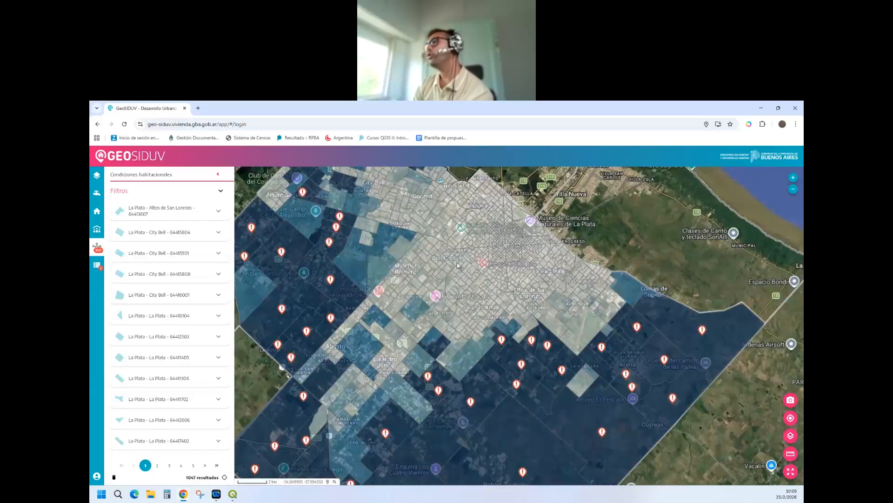
{"action": "left_click_drag", "start_coordinate": [319, 257], "coordinate": [353, 323]}
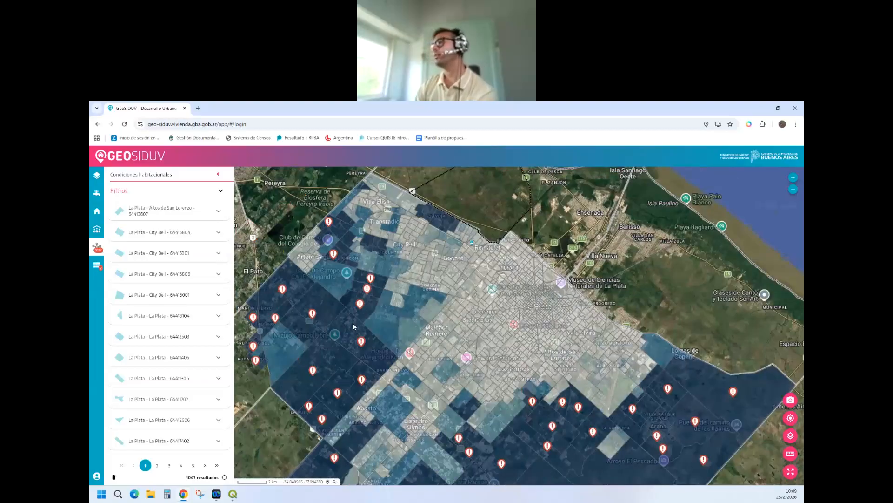
{"action": "scroll", "coordinate": [436, 234], "scroll_direction": "up", "scroll_amount": 1}
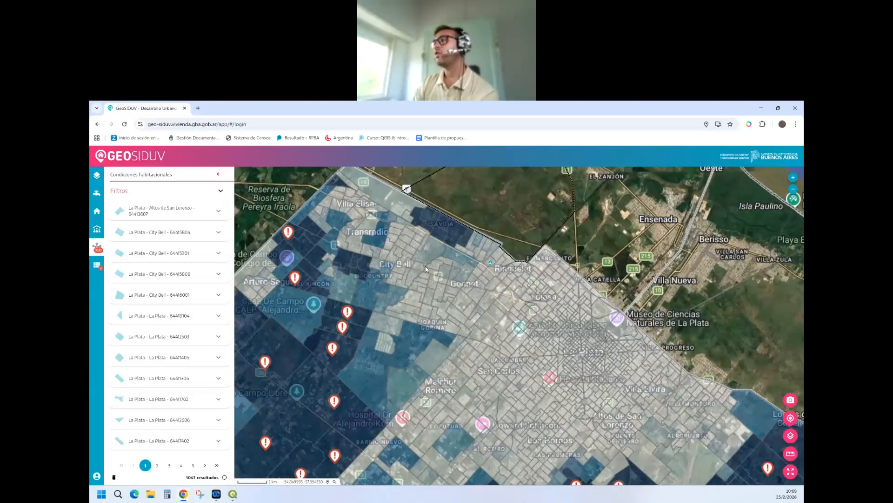
{"action": "scroll", "coordinate": [328, 348], "scroll_direction": "up", "scroll_amount": 1}
{"action": "left_click_drag", "start_coordinate": [328, 348], "coordinate": [362, 340]}
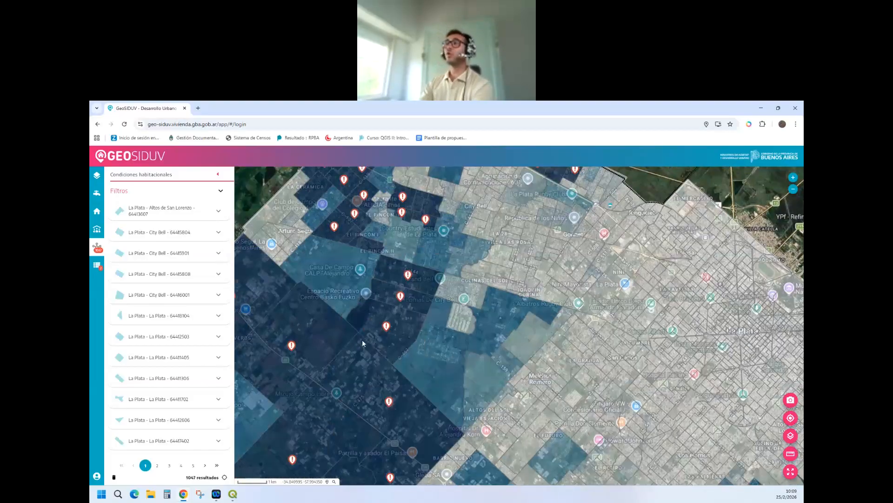
{"action": "left_click", "coordinate": [362, 339]}
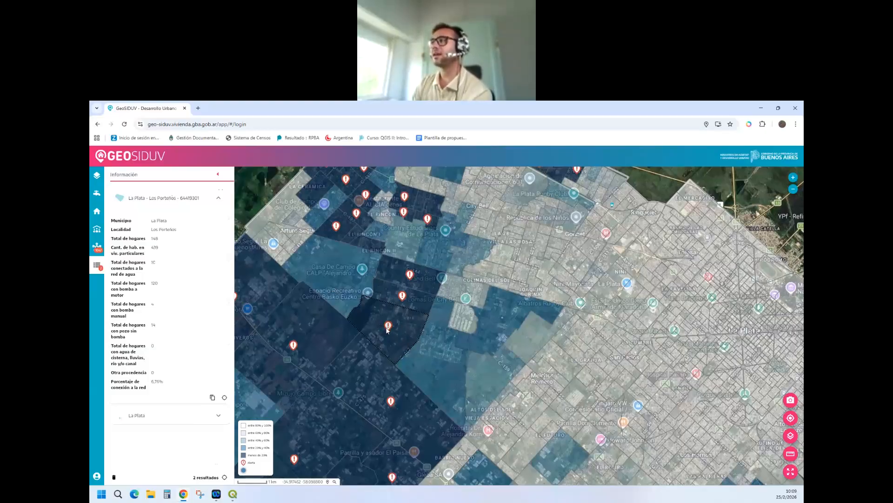
Step: Inspect the water-connection details of two alert-marked census tracts in the dark City Bell cluster
{"action": "scroll", "coordinate": [388, 329], "scroll_direction": "up", "scroll_amount": 1}
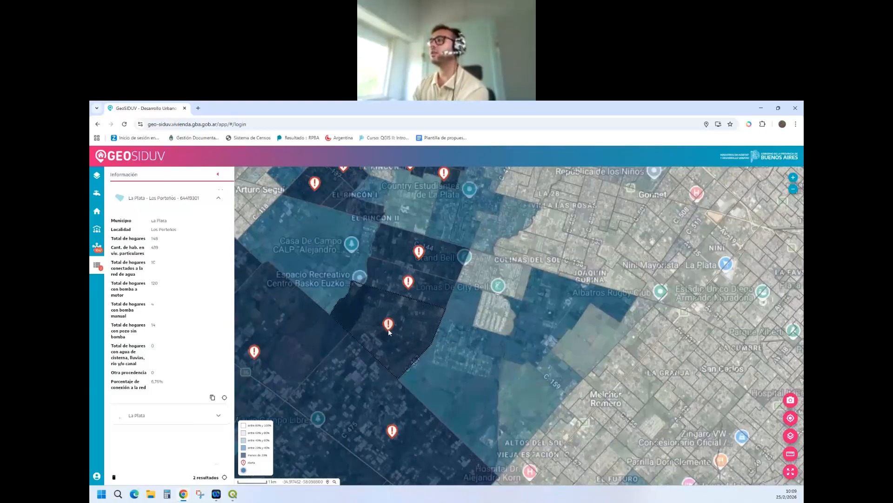
{"action": "left_click_drag", "start_coordinate": [403, 275], "coordinate": [384, 345]}
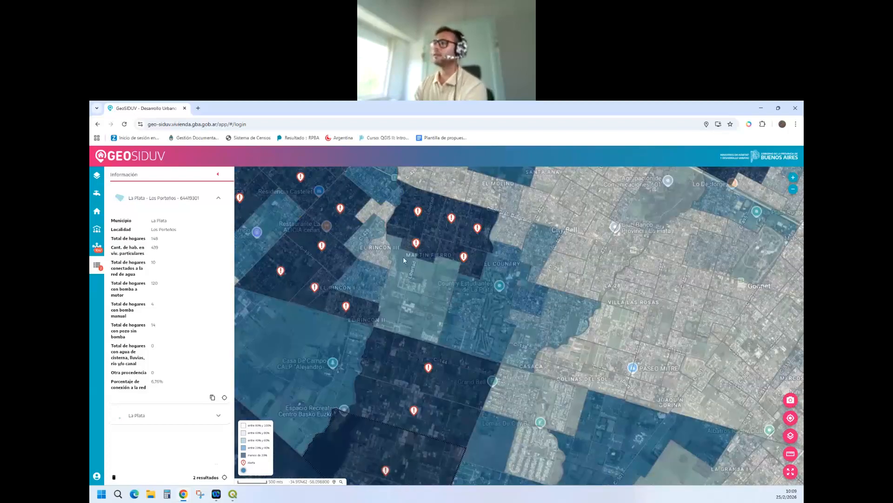
{"action": "scroll", "coordinate": [403, 256], "scroll_direction": "up", "scroll_amount": 2}
{"action": "scroll", "coordinate": [456, 295], "scroll_direction": "up", "scroll_amount": 1}
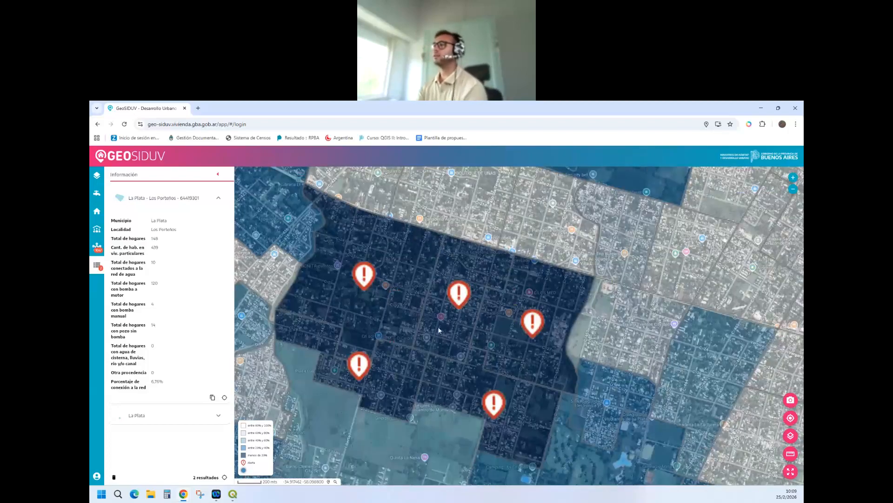
{"action": "left_click", "coordinate": [383, 298]}
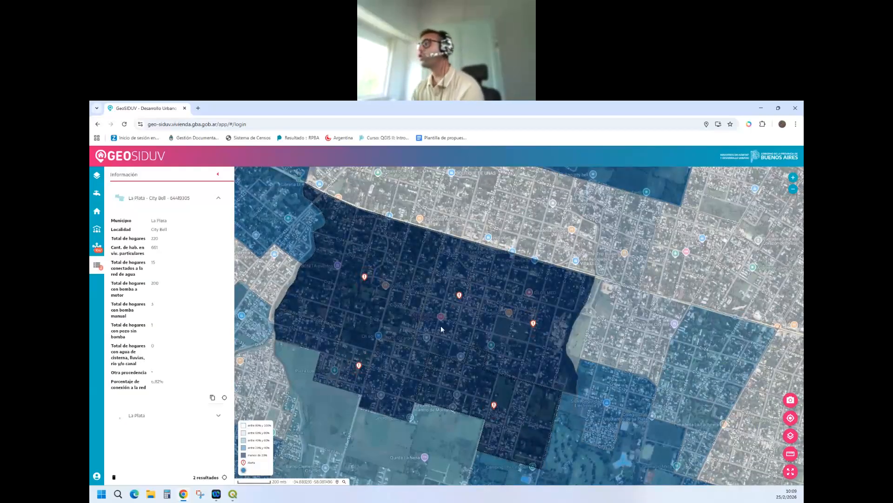
{"action": "left_click", "coordinate": [534, 329]}
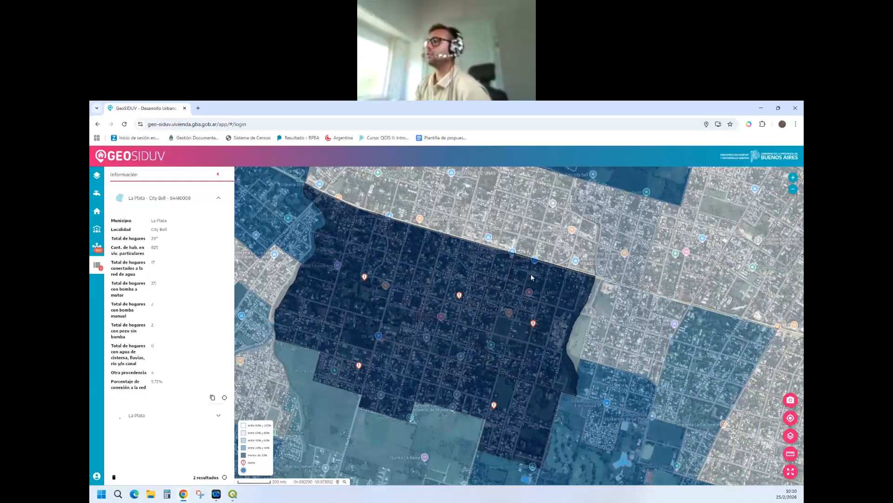
Step: Review the whole La Plata deficit map, then reopen its filters and show the Condiciones habitacionales options
{"action": "scroll", "coordinate": [393, 270], "scroll_direction": "down", "scroll_amount": 1}
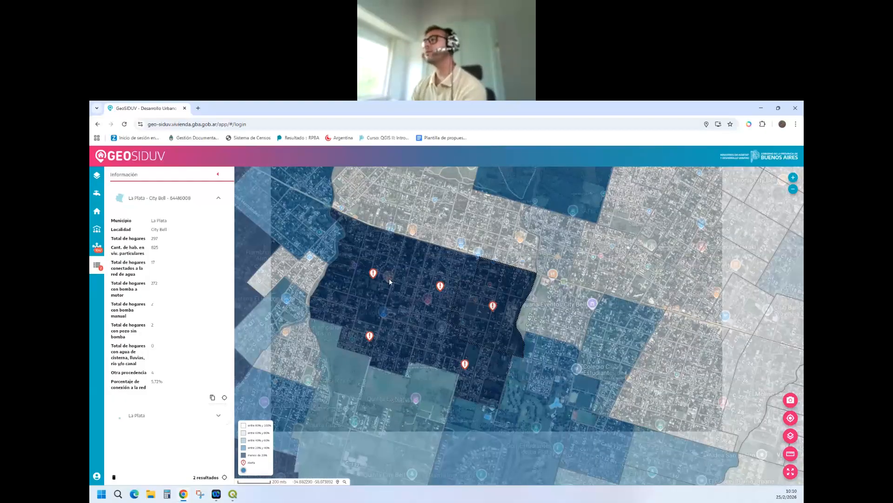
{"action": "scroll", "coordinate": [389, 298], "scroll_direction": "down", "scroll_amount": 1}
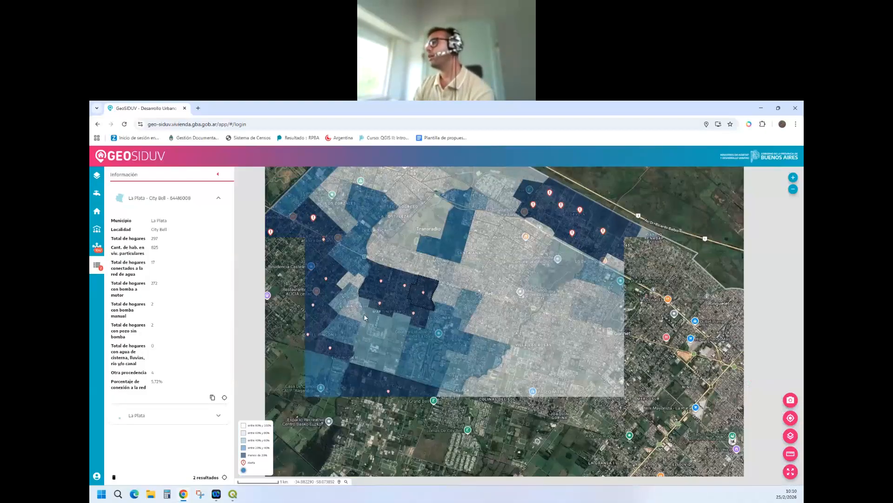
{"action": "scroll", "coordinate": [420, 338], "scroll_direction": "down", "scroll_amount": 1}
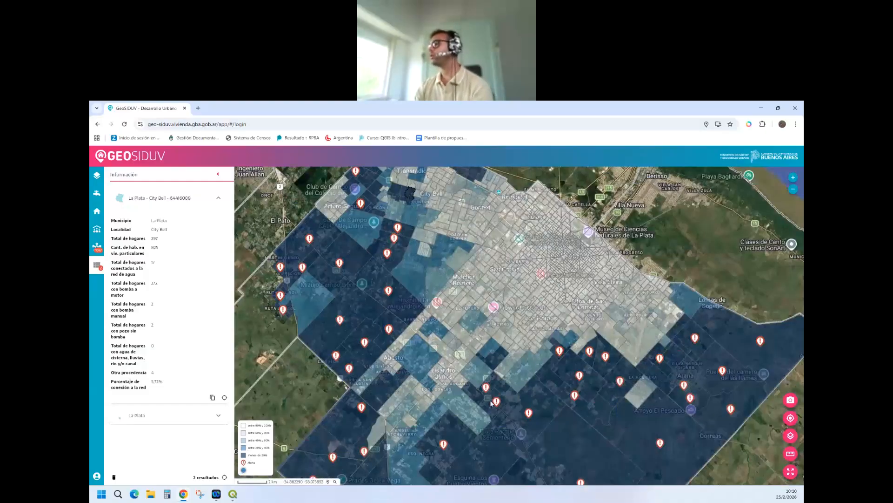
{"action": "scroll", "coordinate": [400, 383], "scroll_direction": "down", "scroll_amount": 1}
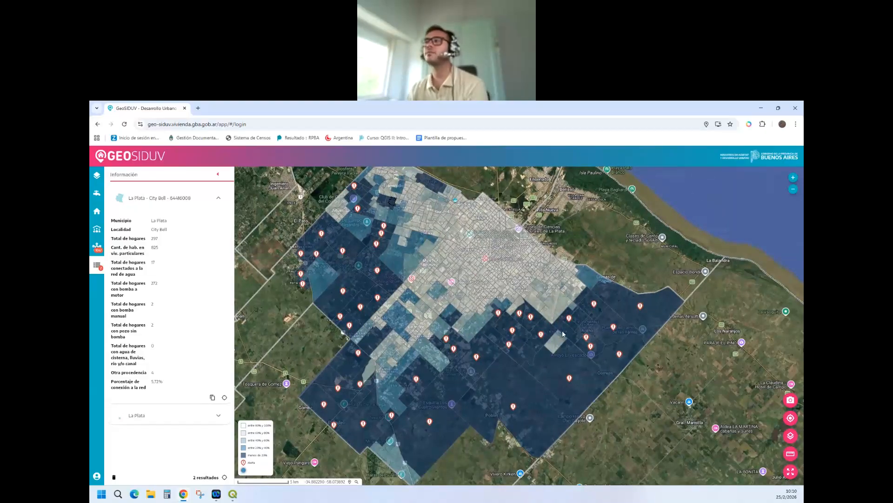
{"action": "mouse_move", "coordinate": [206, 201]}
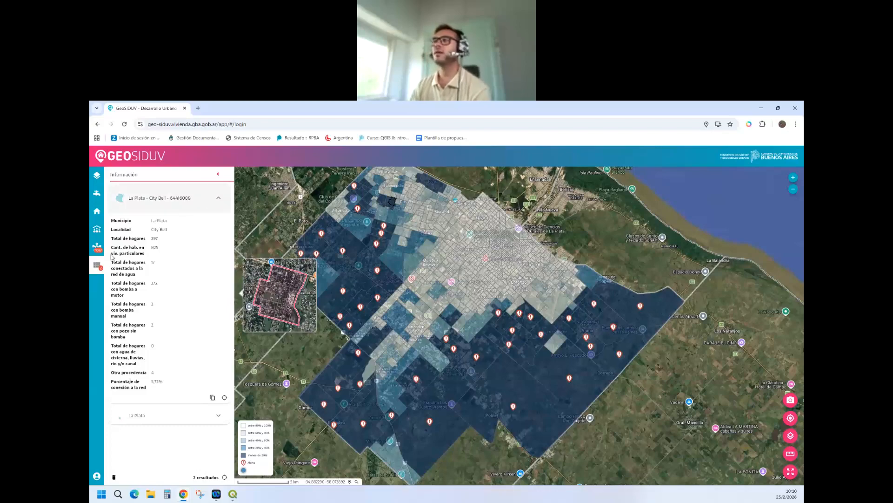
{"action": "left_click", "coordinate": [96, 247]}
{"action": "left_click", "coordinate": [225, 190]}
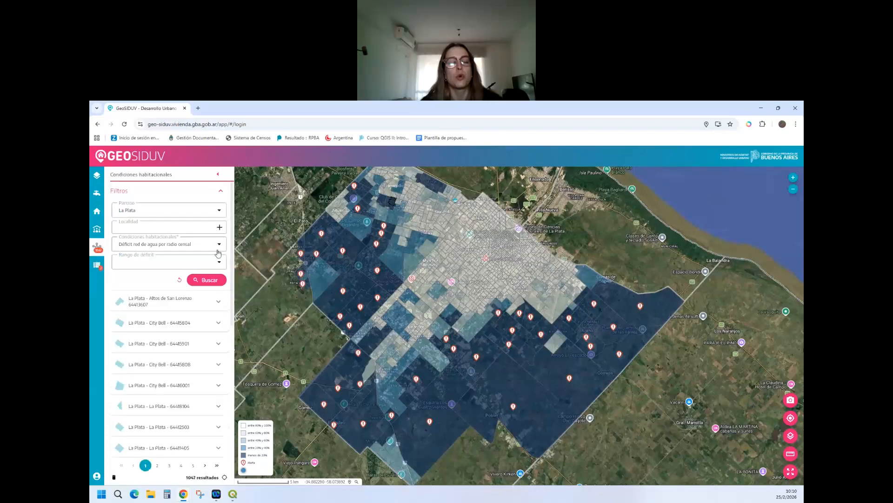
{"action": "left_click", "coordinate": [219, 244]}
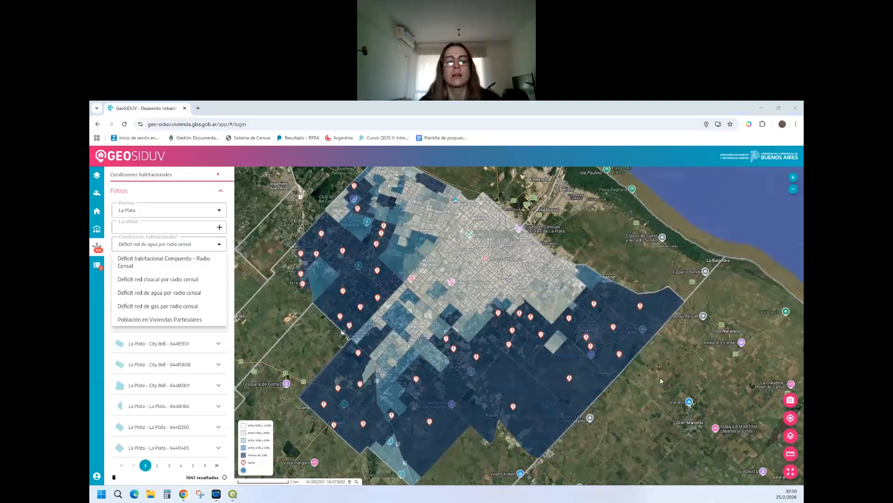
Step: Review the Condiciones habitacionales deficit options once more and keep Déficit red de agua por radio censal selected
{"action": "left_click", "coordinate": [344, 267]}
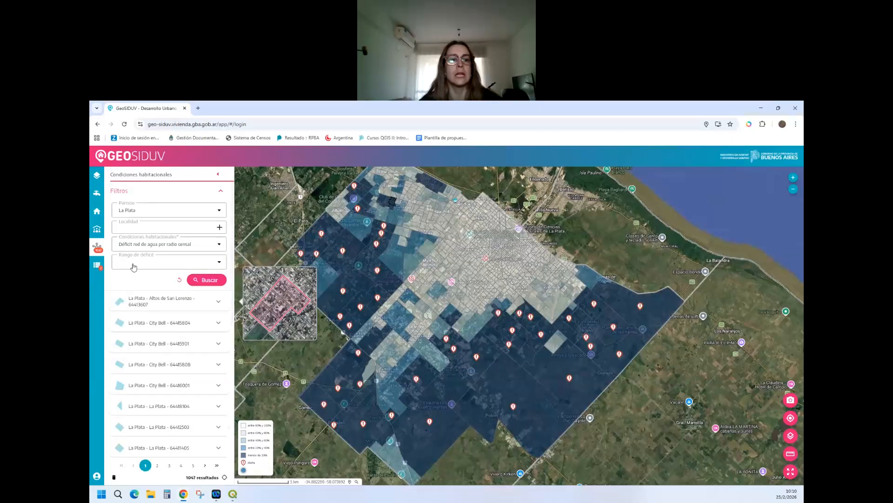
{"action": "left_click", "coordinate": [190, 248]}
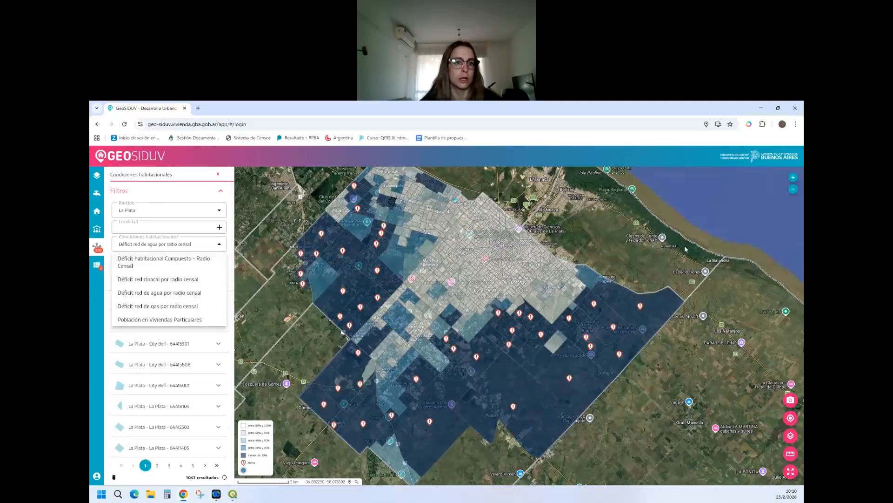
{"action": "left_click", "coordinate": [600, 259]}
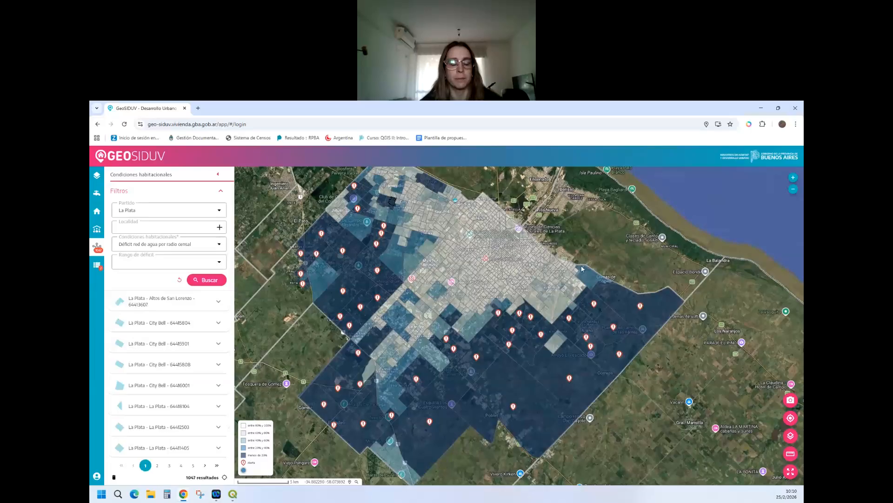
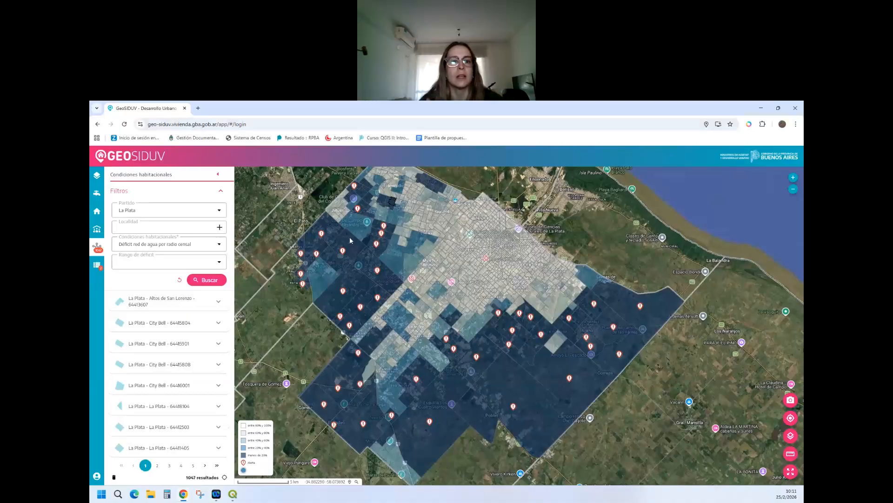
Step: Examine how the deficit shading and alert markers are distributed across La Plata and its surroundings at different zoom levels
{"action": "left_click_drag", "start_coordinate": [310, 226], "coordinate": [321, 246]}
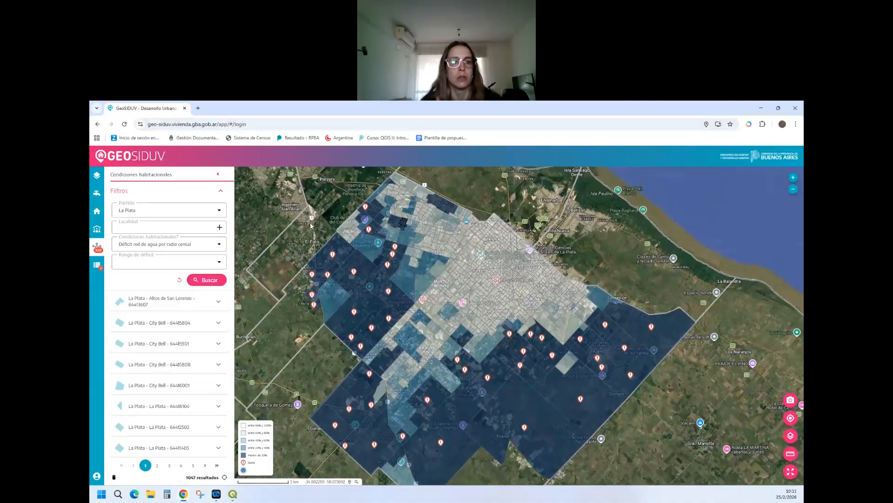
{"action": "mouse_move", "coordinate": [305, 335]}
{"action": "left_mouse_down"}
{"action": "mouse_move", "coordinate": [336, 304]}
{"action": "mouse_move", "coordinate": [333, 322]}
{"action": "left_mouse_up"}
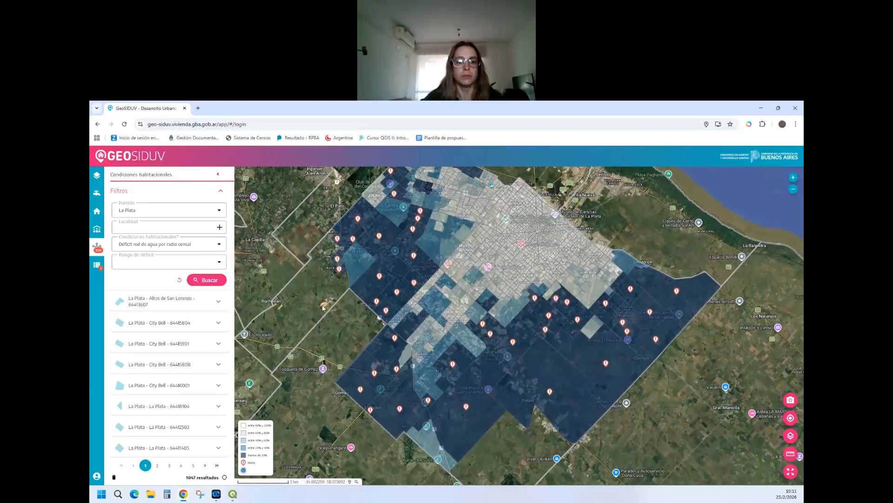
{"action": "left_click_drag", "start_coordinate": [318, 377], "coordinate": [299, 326]}
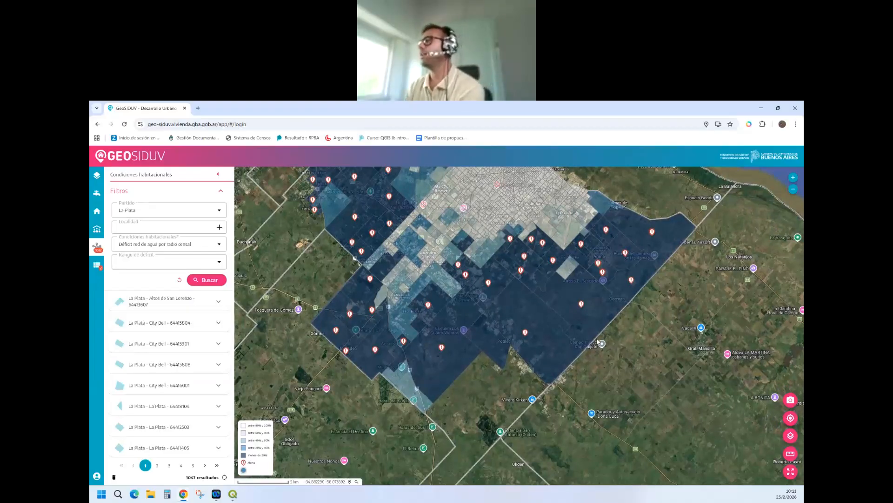
{"action": "left_click_drag", "start_coordinate": [372, 220], "coordinate": [372, 260]}
{"action": "left_click_drag", "start_coordinate": [595, 205], "coordinate": [605, 245]}
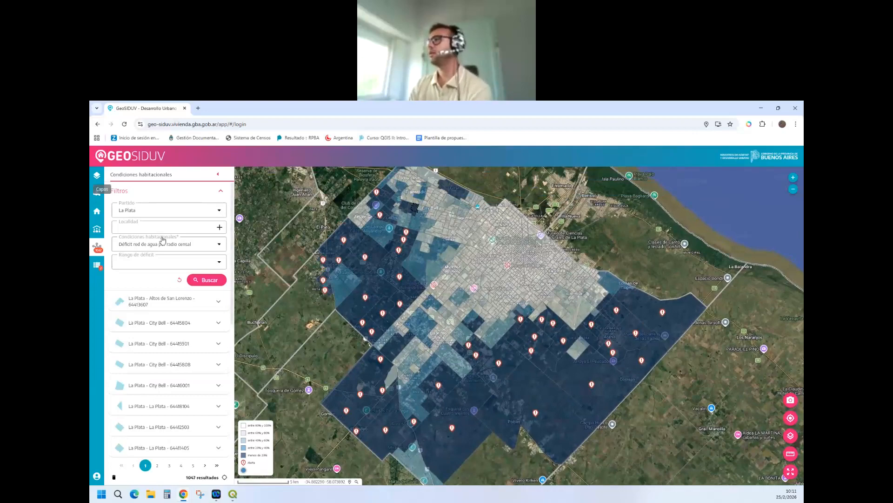
{"action": "left_click_drag", "start_coordinate": [282, 254], "coordinate": [307, 254]}
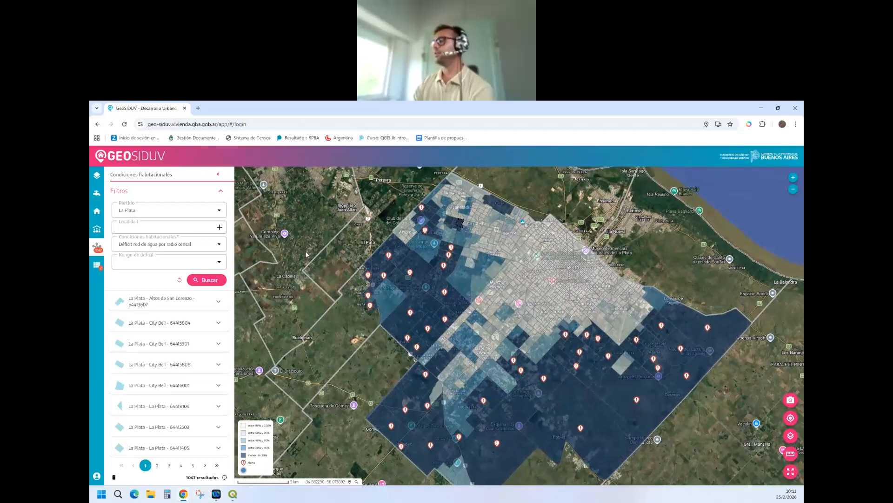
{"action": "scroll", "coordinate": [413, 353], "scroll_direction": "down", "scroll_amount": 2}
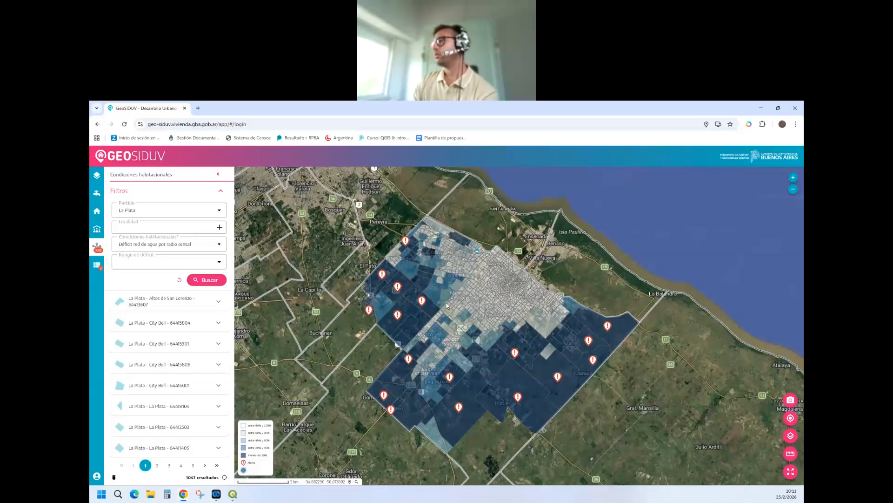
{"action": "scroll", "coordinate": [446, 305], "scroll_direction": "up", "scroll_amount": 2}
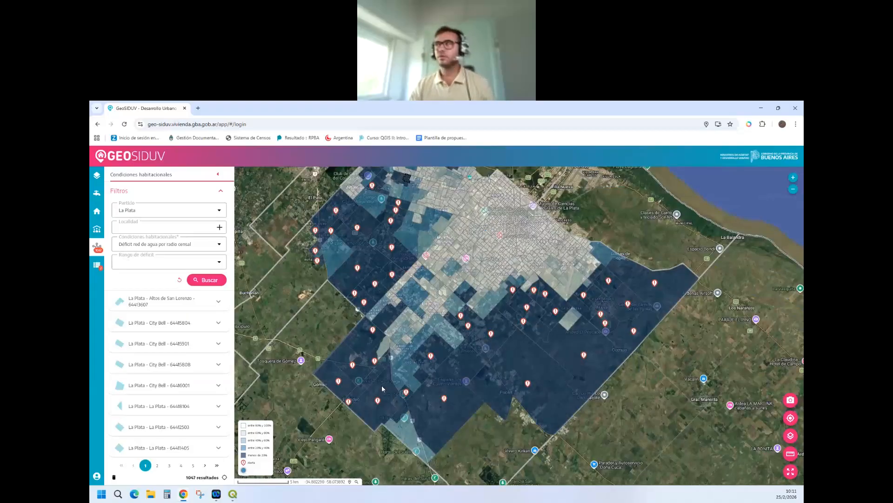
{"action": "scroll", "coordinate": [381, 386], "scroll_direction": "down", "scroll_amount": 2}
{"action": "left_click_drag", "start_coordinate": [355, 380], "coordinate": [364, 273]}
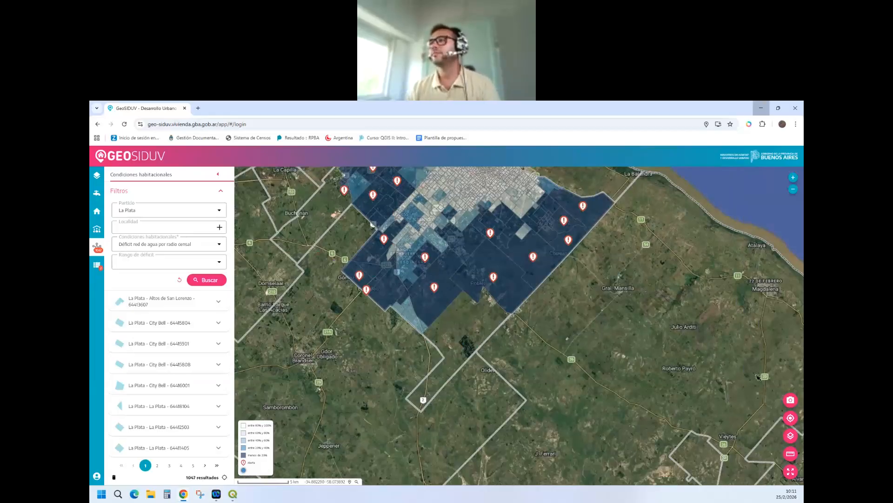
Step: Switch to QGIS and toggle the Centroides layer off and on to compare it with the barrios_renabap polygons
{"action": "left_click", "coordinate": [762, 108]}
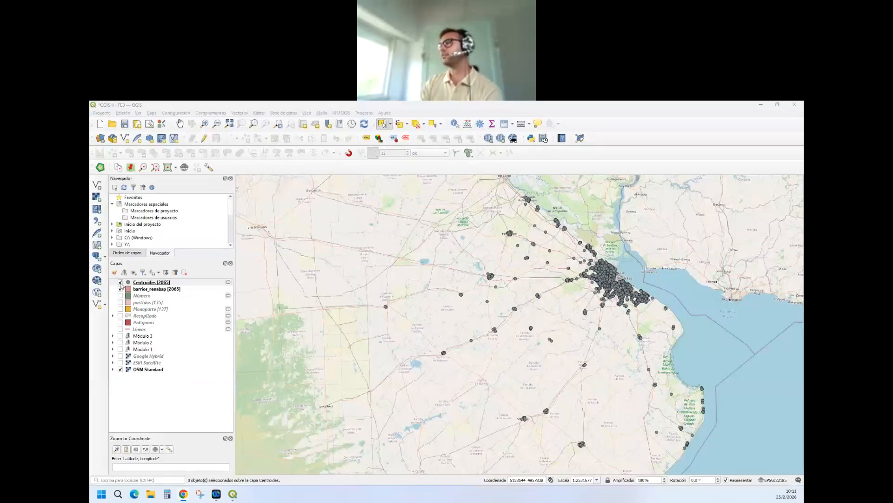
{"action": "left_click", "coordinate": [121, 282]}
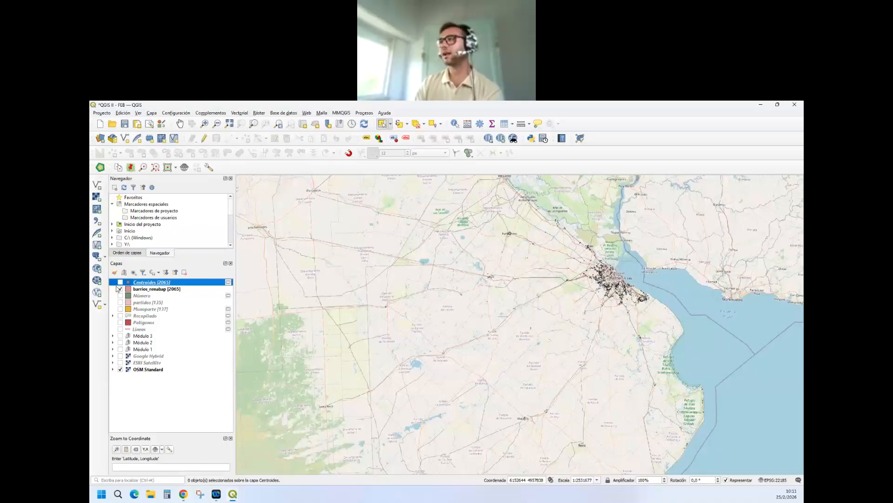
{"action": "left_click", "coordinate": [120, 282]}
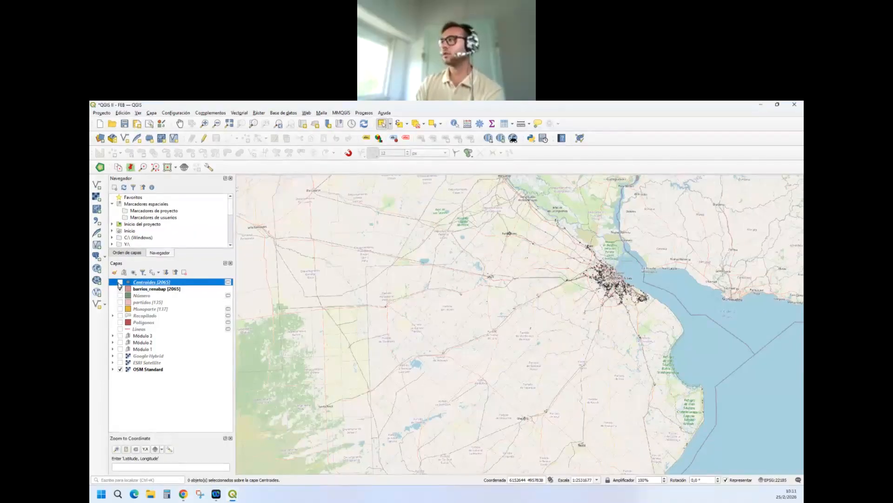
Step: Start a filter query on the Centroides layer with the "departamen" field and load all of its values
{"action": "right_click", "coordinate": [159, 285]}
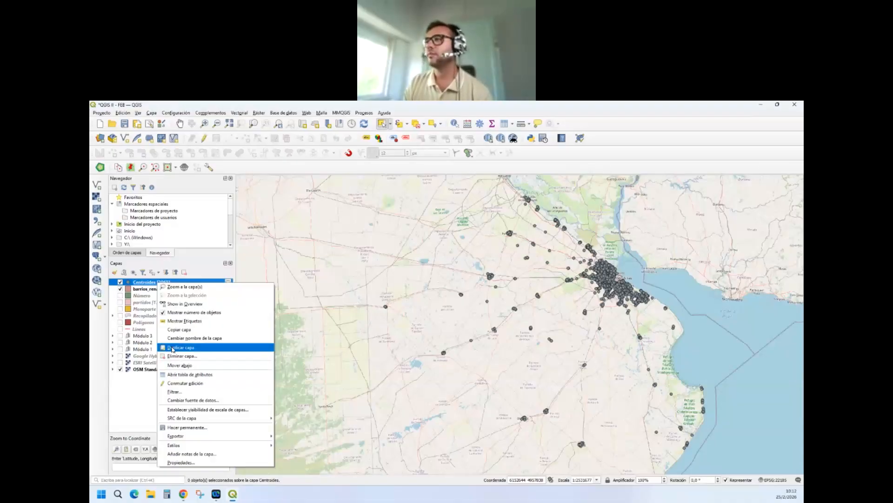
{"action": "left_click", "coordinate": [182, 393]}
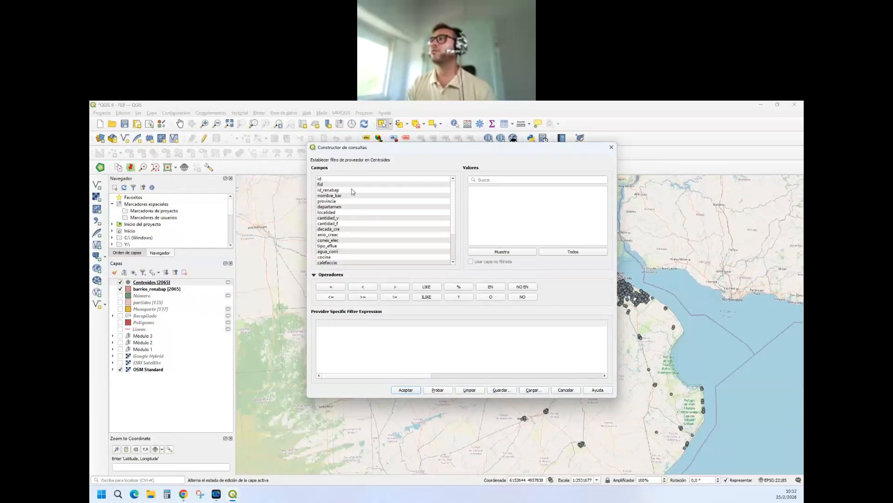
{"action": "scroll", "coordinate": [341, 256], "scroll_direction": "down", "scroll_amount": 3}
{"action": "scroll", "coordinate": [339, 266], "scroll_direction": "up", "scroll_amount": 1}
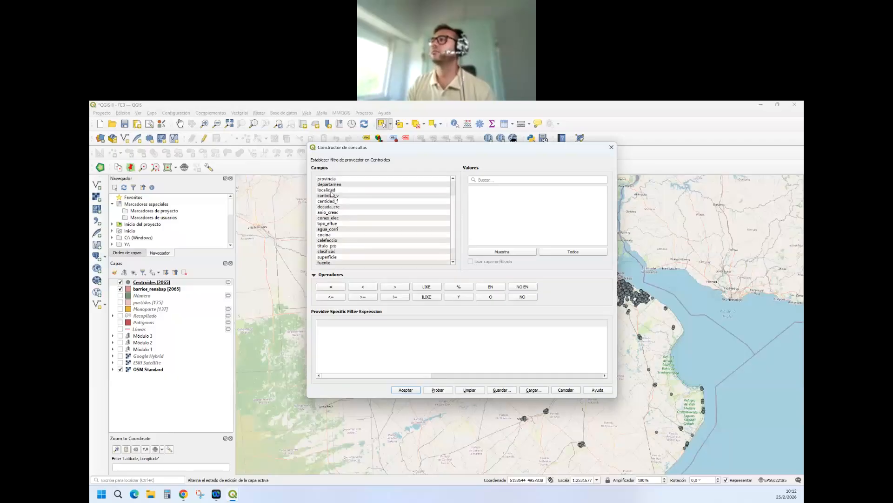
{"action": "scroll", "coordinate": [322, 225], "scroll_direction": "up", "scroll_amount": 1}
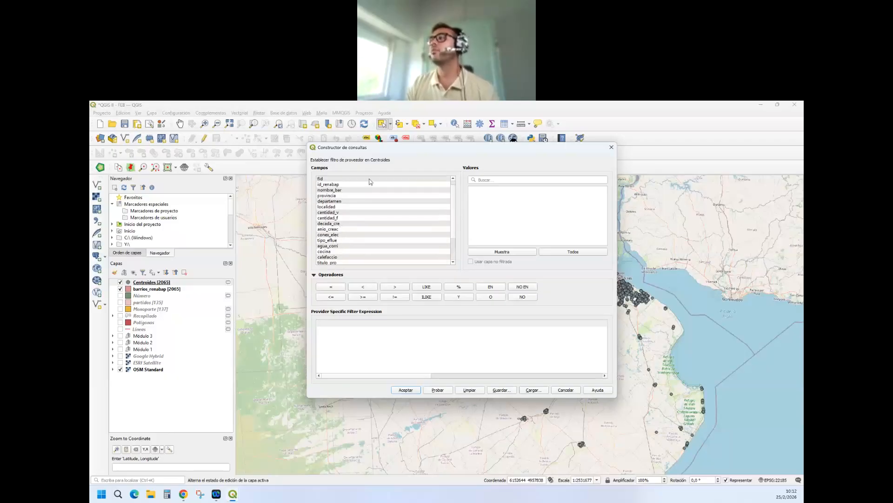
{"action": "double_click", "coordinate": [329, 201]}
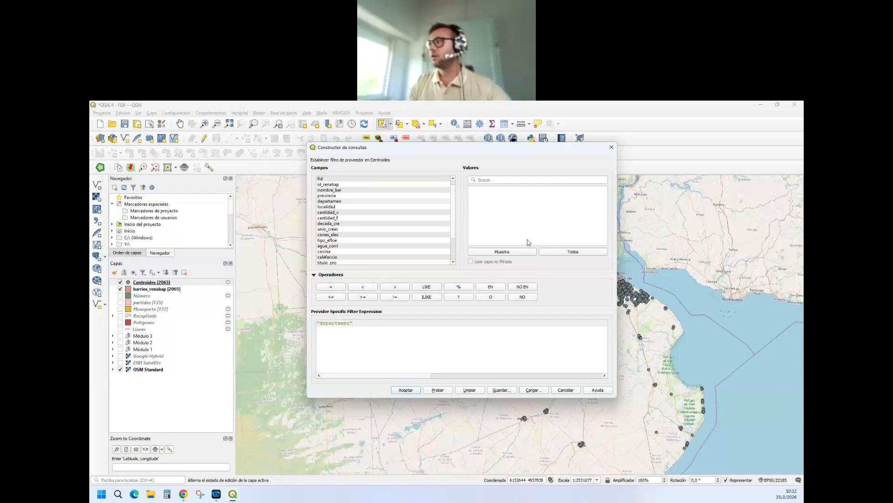
{"action": "left_click", "coordinate": [578, 256]}
Step: Extend the filter expression with an in ( list and add 'La Plata' as its first value
{"action": "left_click", "coordinate": [366, 333]}
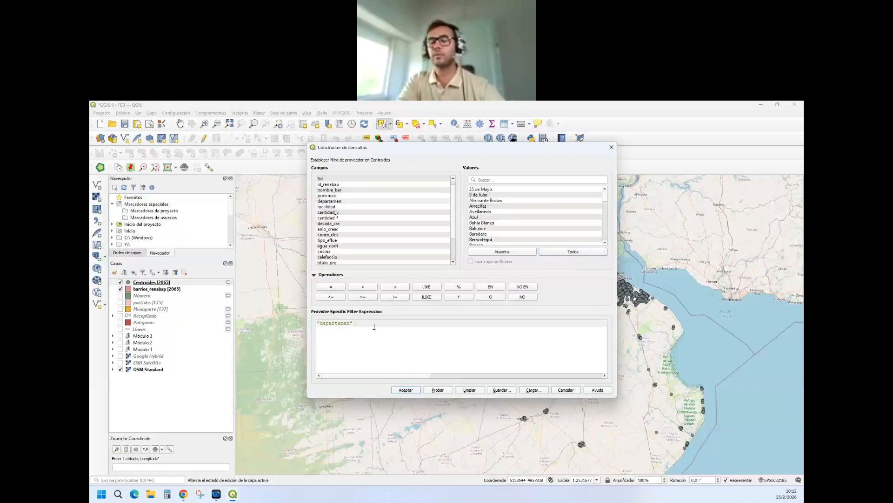
{"action": "type", "text": "in "}
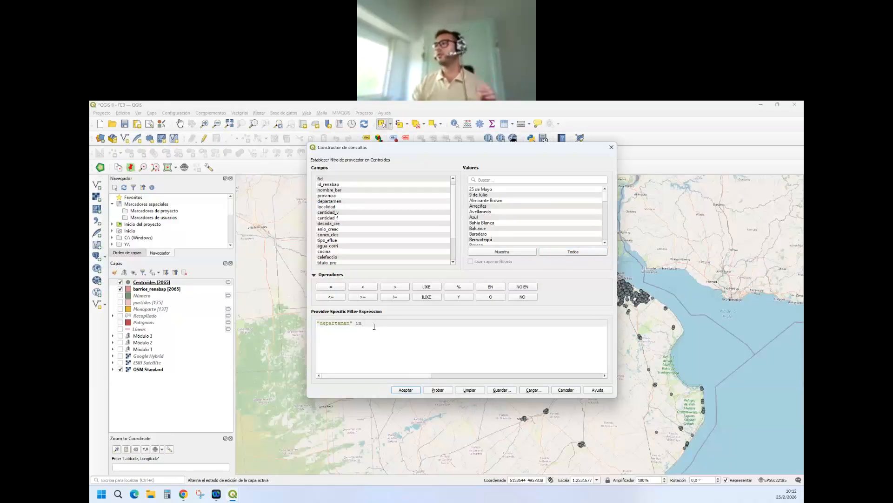
{"action": "type", "text": "("}
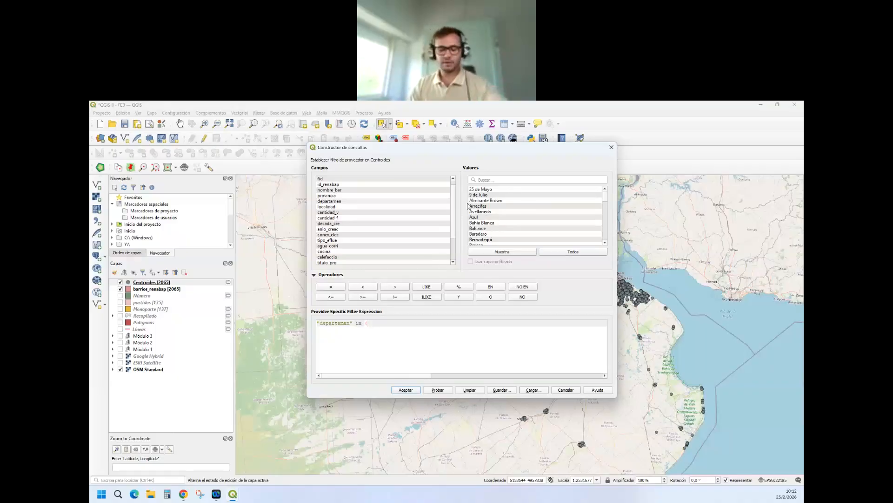
{"action": "left_click", "coordinate": [497, 179]}
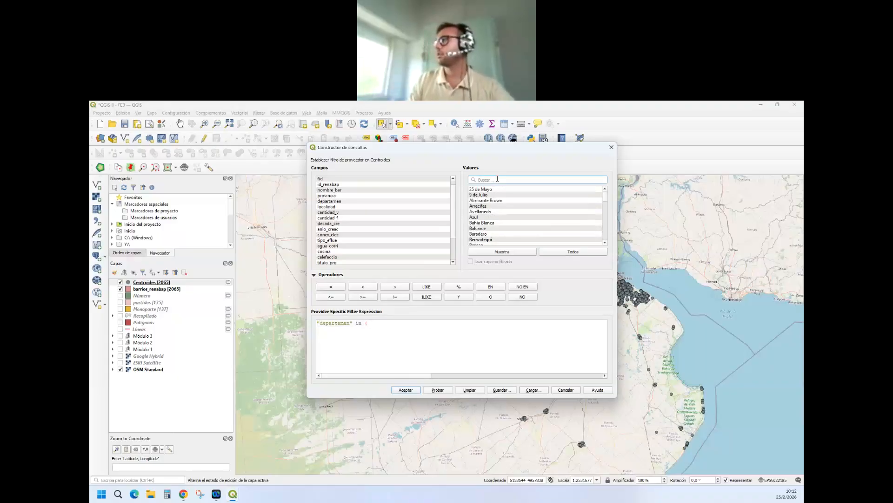
{"action": "type", "text": "la plata"}
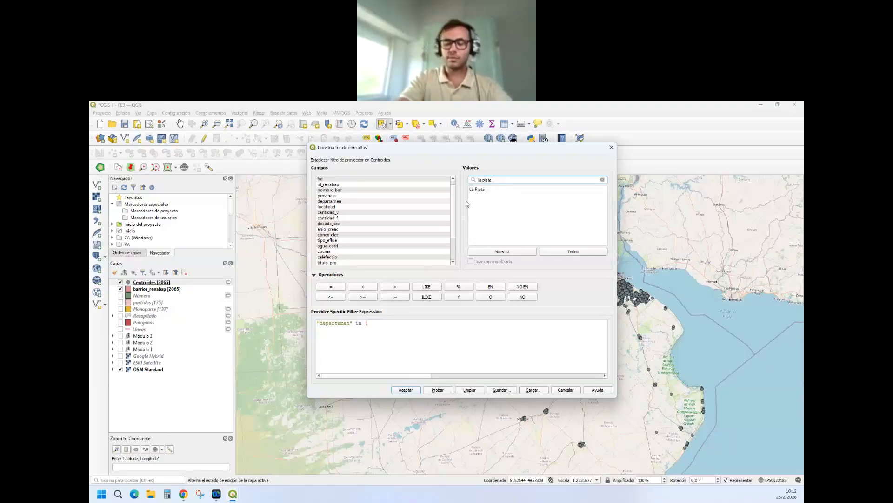
{"action": "double_click", "coordinate": [478, 190]}
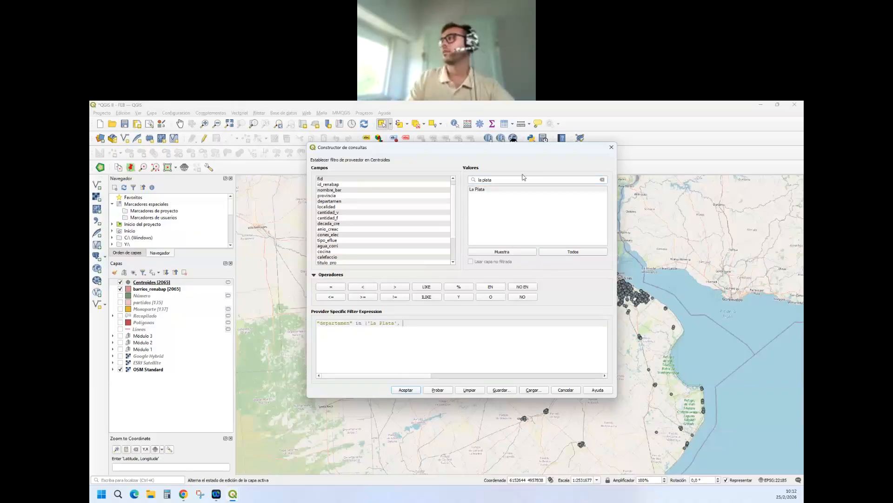
Step: Find Lomas de Zamora and Avellaneda among the field values and add both to the filter's comma-separated list
{"action": "left_click_drag", "start_coordinate": [511, 179], "coordinate": [422, 180]}
{"action": "type", "text": "lomas"}
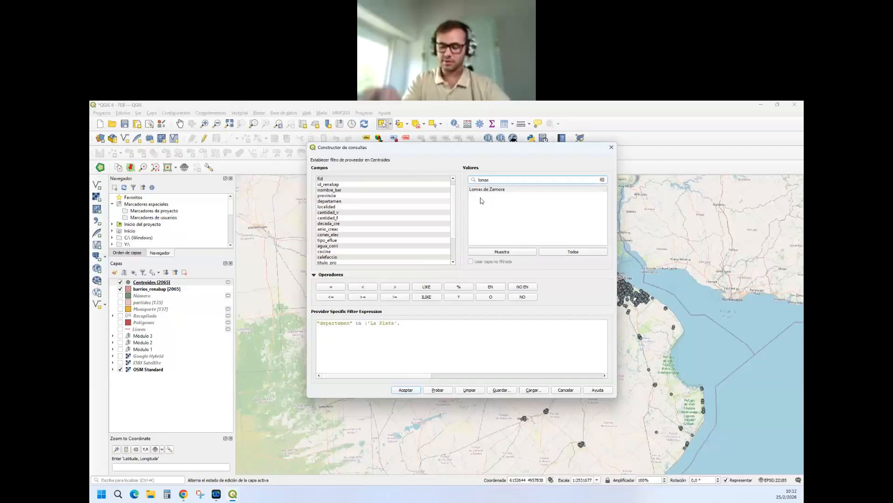
{"action": "left_click", "coordinate": [482, 191]}
{"action": "double_click", "coordinate": [482, 191]}
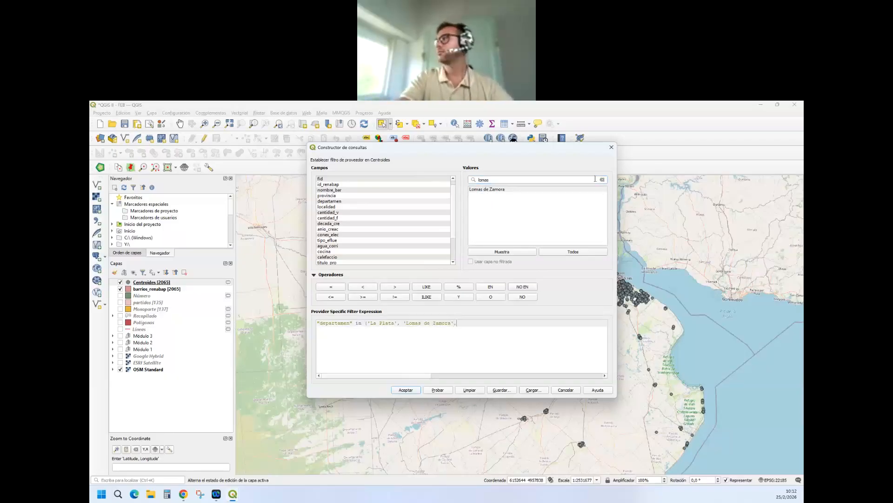
{"action": "left_click_drag", "start_coordinate": [507, 179], "coordinate": [360, 162]}
{"action": "type", "text": "avellan"}
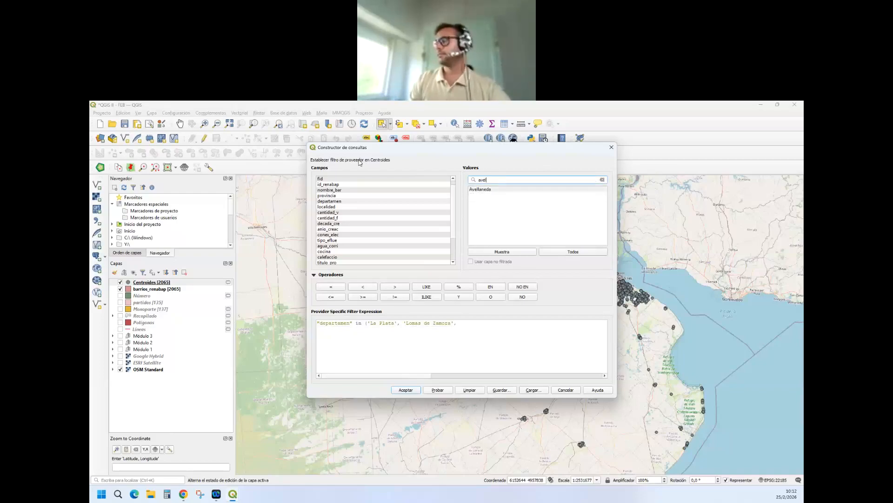
{"action": "double_click", "coordinate": [482, 190]}
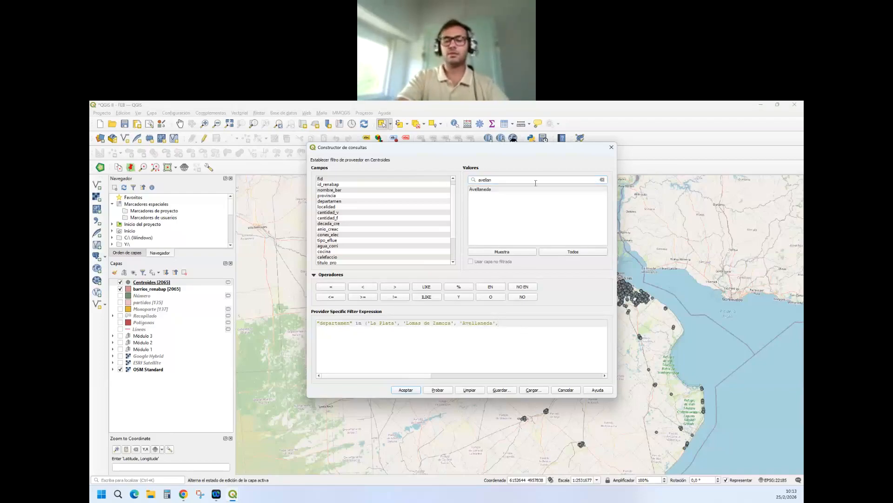
Step: Find Quilmes and General San Martin among the field values and add both to the filter's list
{"action": "left_click_drag", "start_coordinate": [512, 179], "coordinate": [389, 160]}
{"action": "type", "text": "qui"}
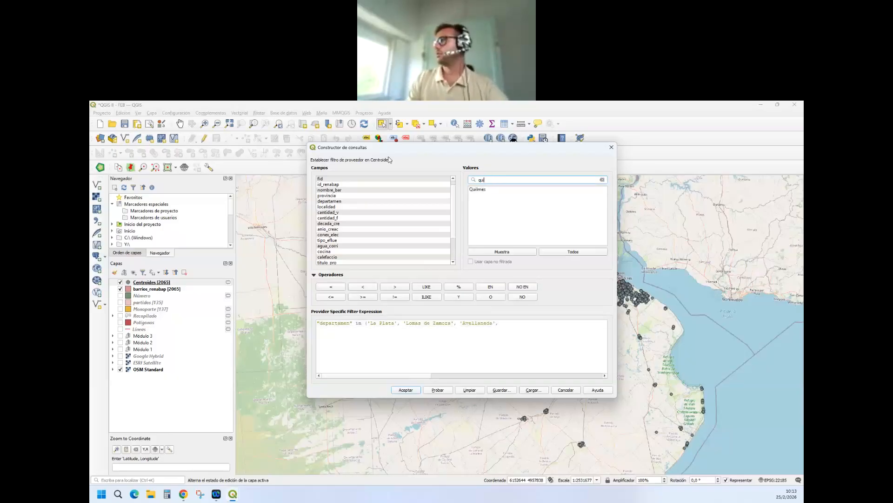
{"action": "type", "text": "lmes"}
{"action": "double_click", "coordinate": [488, 189]}
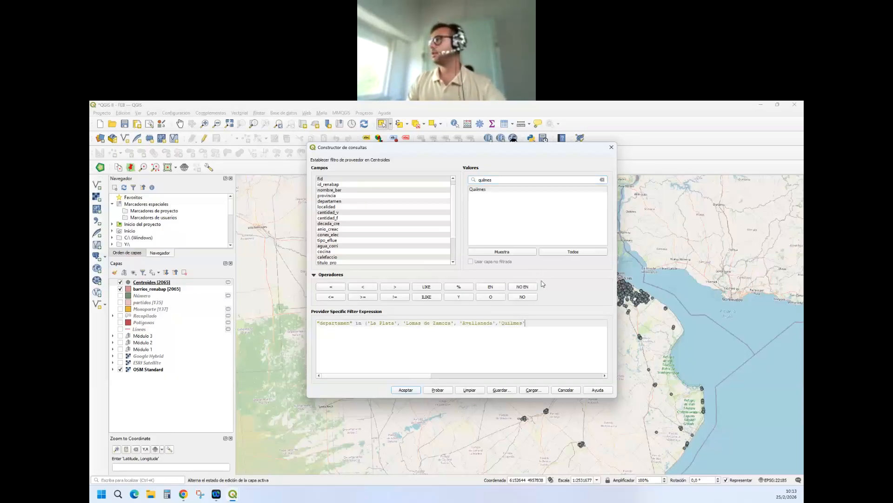
{"action": "double_click", "coordinate": [501, 179]}
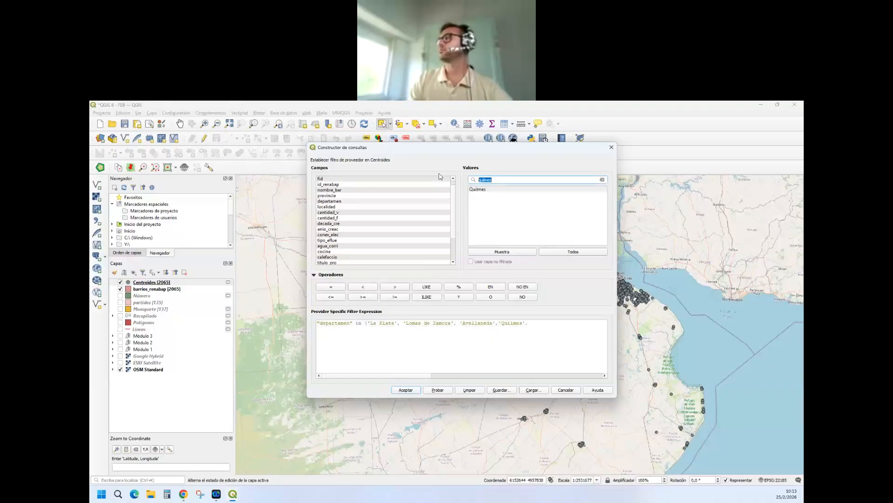
{"action": "type", "text": "san mar"}
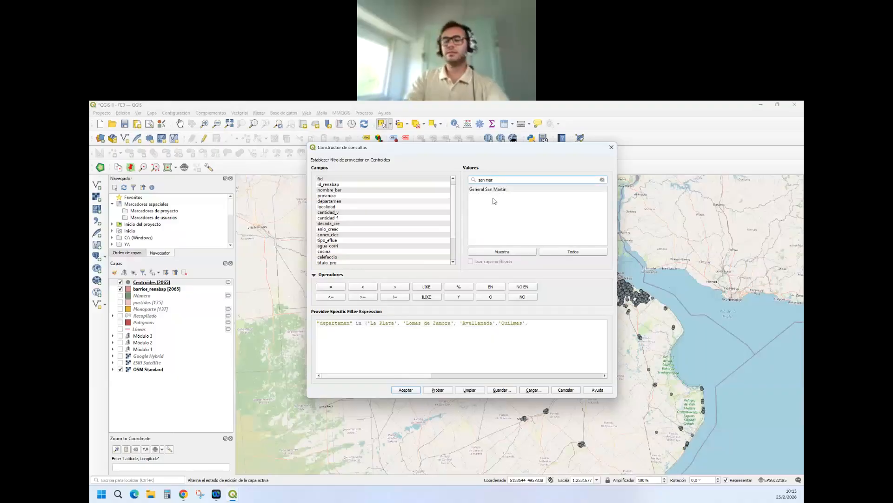
{"action": "left_click", "coordinate": [495, 189]}
{"action": "double_click", "coordinate": [495, 189]}
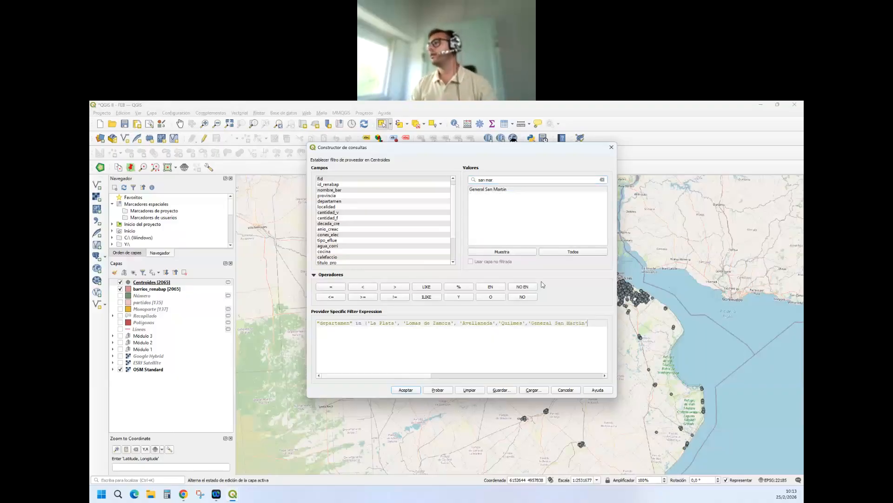
Step: Close the value list of the in ( expression and apply the filter to the Centroides layer
{"action": "type", "text": ")"}
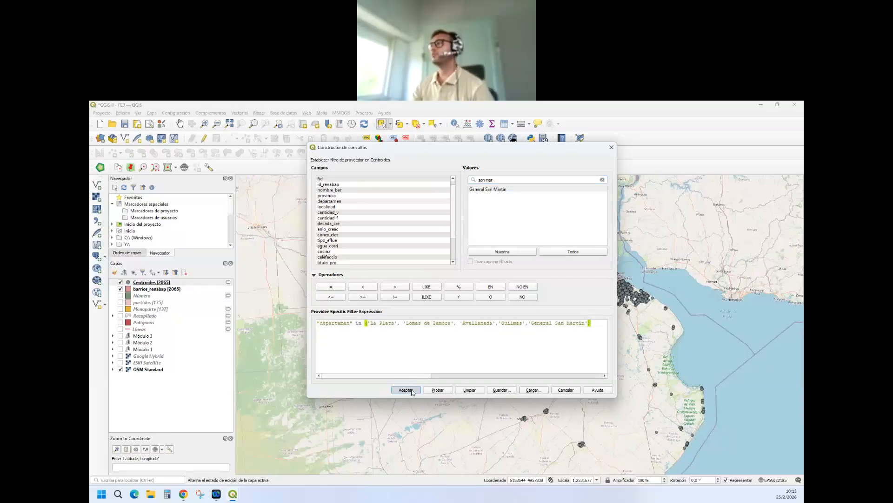
{"action": "left_click", "coordinate": [406, 390]}
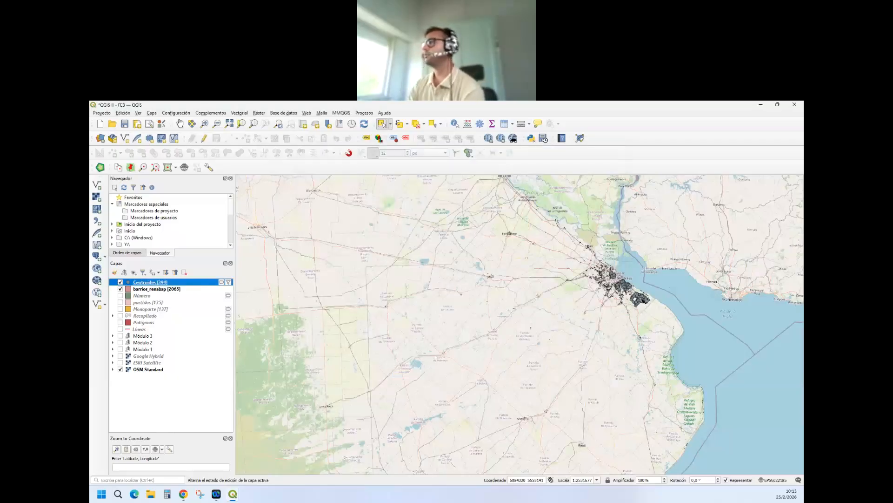
{"action": "scroll", "coordinate": [644, 299], "scroll_direction": "up", "scroll_amount": 2}
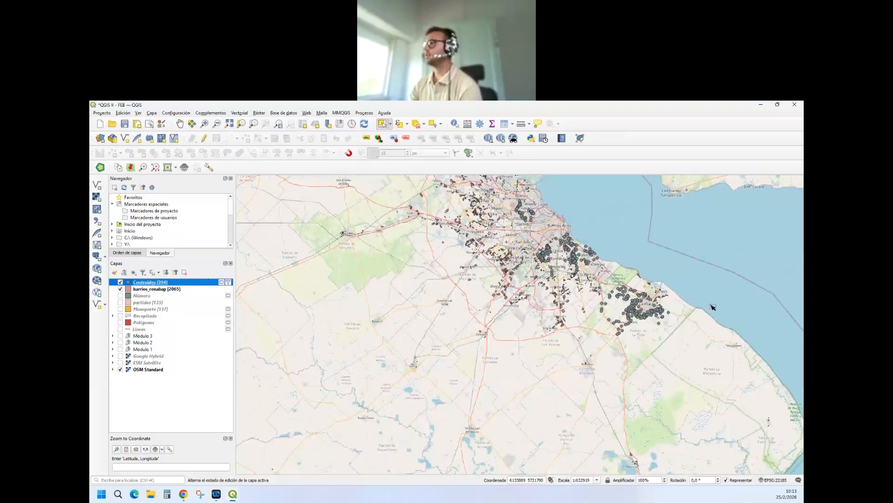
{"action": "scroll", "coordinate": [713, 308], "scroll_direction": "up", "scroll_amount": 2}
{"action": "scroll", "coordinate": [582, 370], "scroll_direction": "down", "scroll_amount": 1}
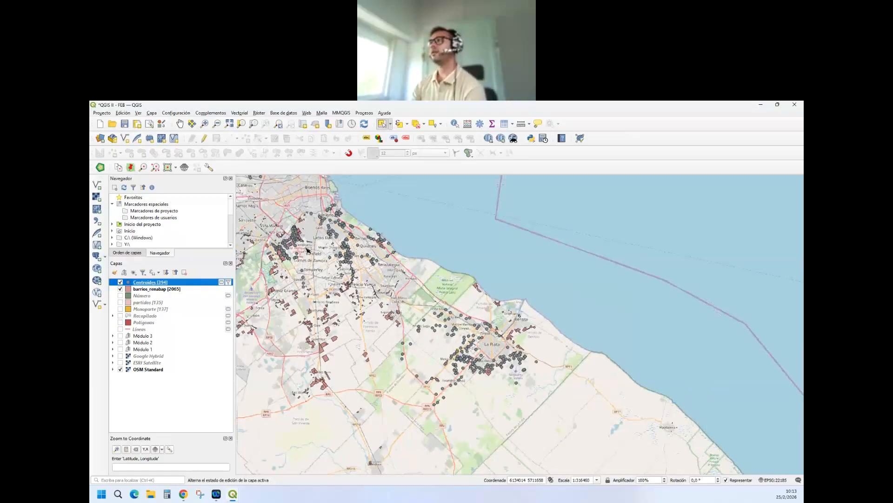
{"action": "scroll", "coordinate": [376, 266], "scroll_direction": "down", "scroll_amount": 1}
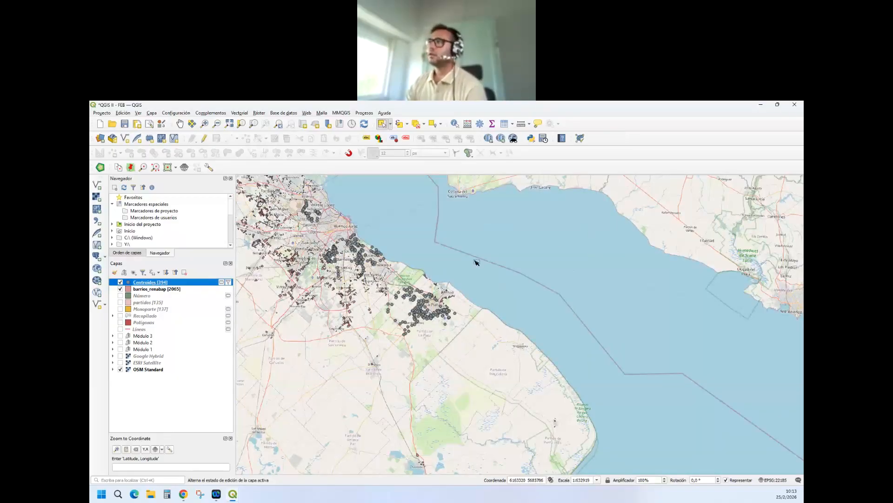
{"action": "scroll", "coordinate": [326, 239], "scroll_direction": "up", "scroll_amount": 1}
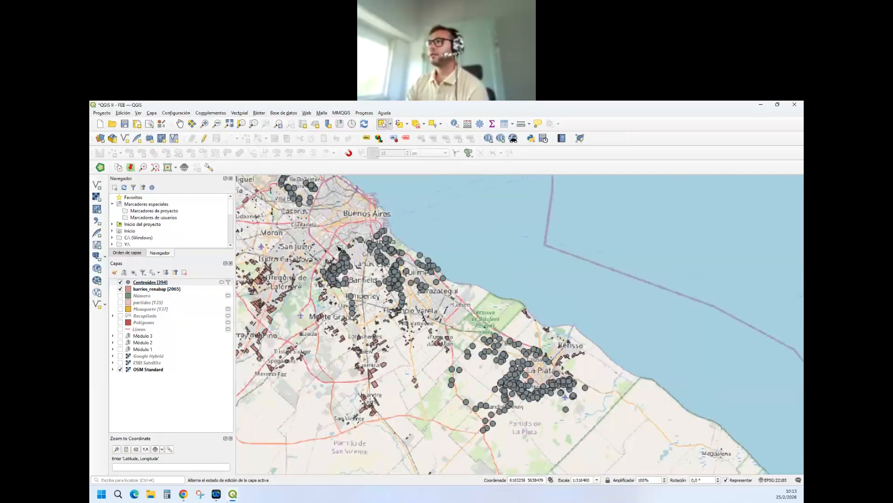
Step: Hide the barrios_renabap layer so that only the filtered centroids are drawn over the base map
{"action": "left_click", "coordinate": [120, 289]}
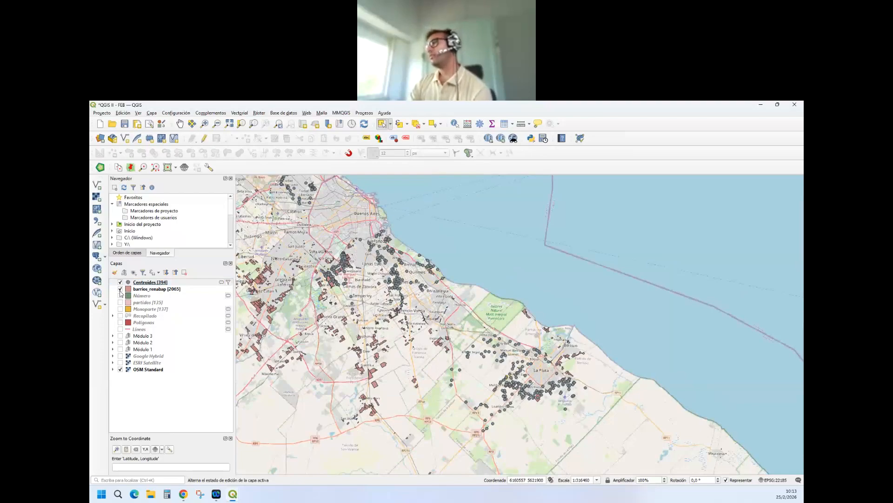
{"action": "left_click", "coordinate": [149, 282]}
{"action": "scroll", "coordinate": [516, 289], "scroll_direction": "down", "scroll_amount": 1}
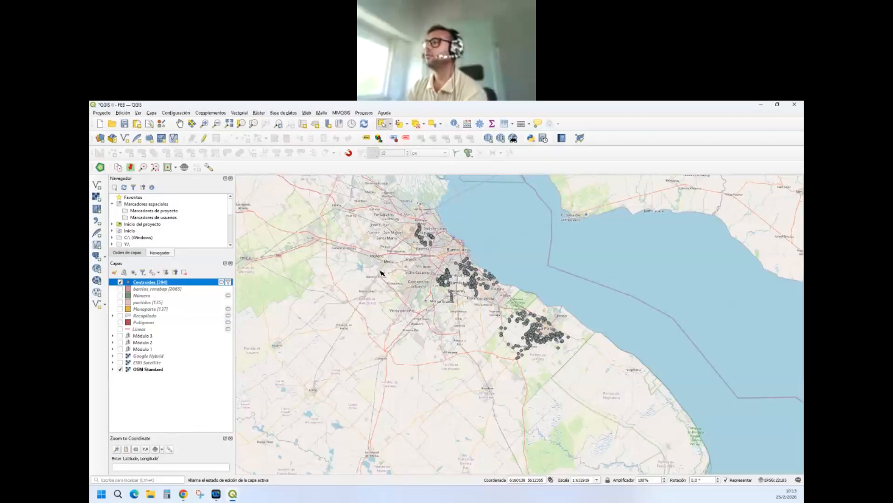
{"action": "scroll", "coordinate": [439, 246], "scroll_direction": "down", "scroll_amount": 1}
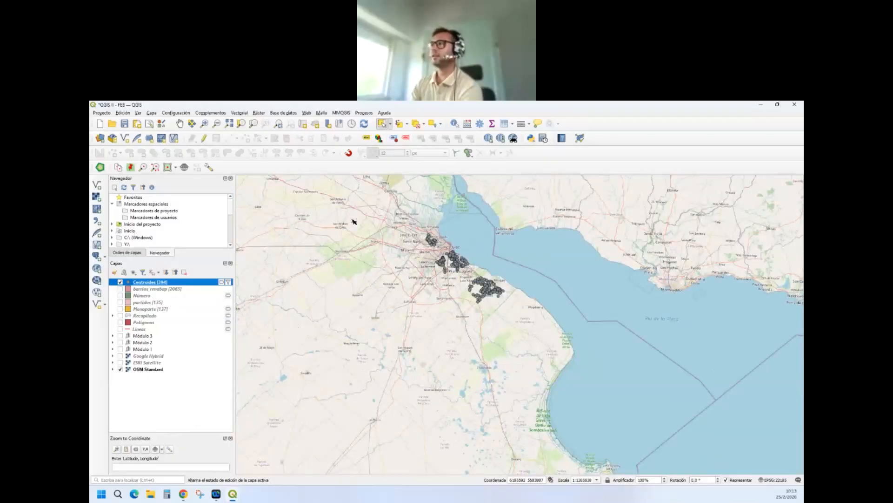
{"action": "scroll", "coordinate": [400, 220], "scroll_direction": "up", "scroll_amount": 1}
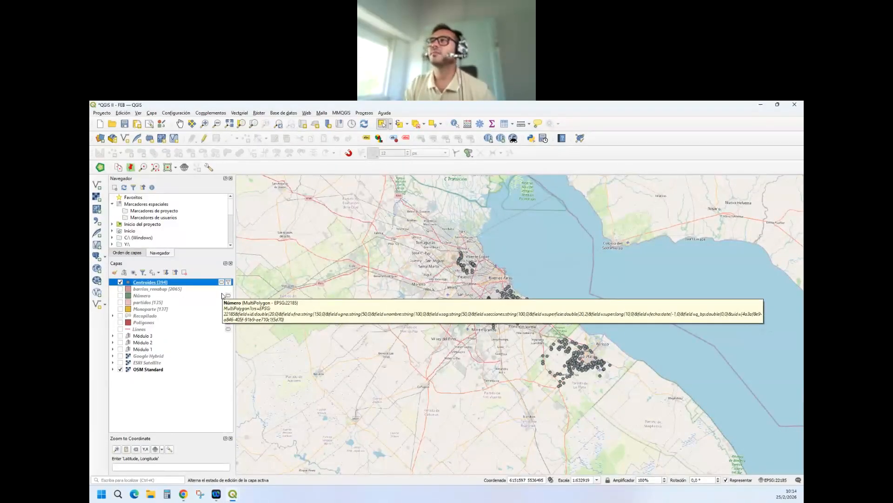
Step: Save the project and remove the Centroides layer from it
{"action": "left_click", "coordinate": [125, 124]}
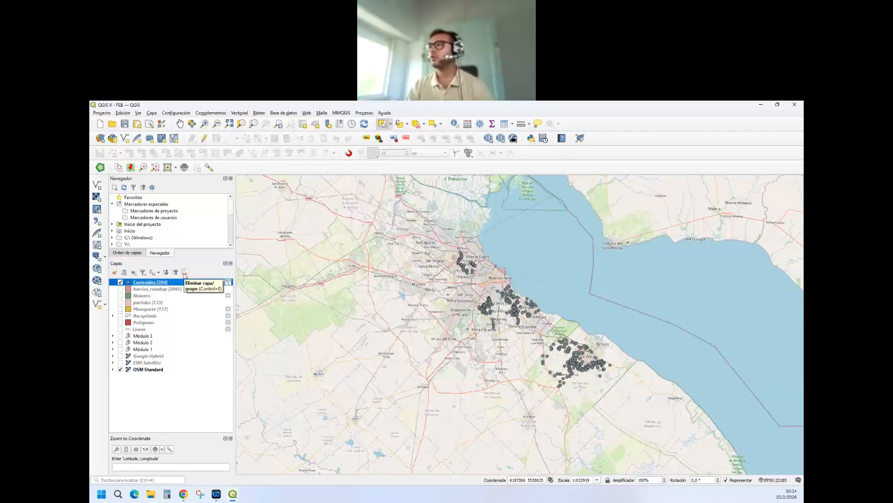
{"action": "left_click", "coordinate": [185, 272]}
{"action": "left_click", "coordinate": [443, 304]}
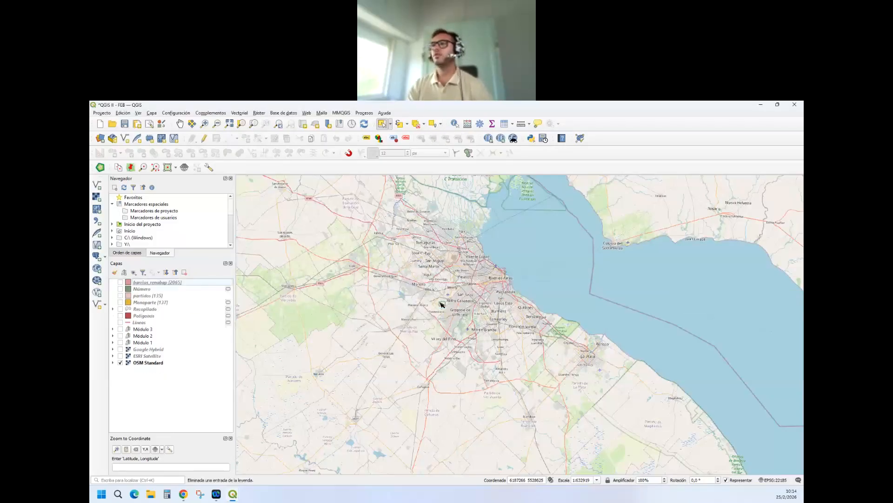
{"action": "left_click", "coordinate": [158, 282]}
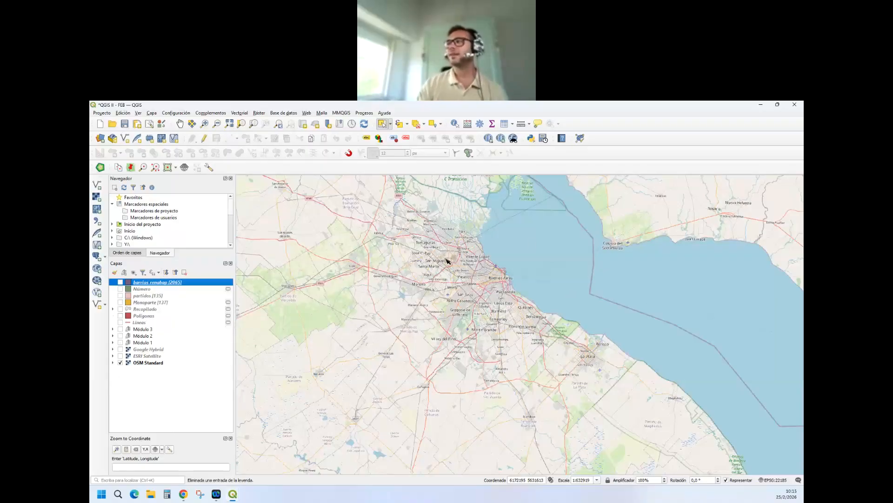
Step: Narrow the layer list area and move the educacion layer out of Módulo 1 to the top of the layer order
{"action": "scroll", "coordinate": [447, 261], "scroll_direction": "down", "scroll_amount": 2}
{"action": "scroll", "coordinate": [283, 197], "scroll_direction": "down", "scroll_amount": 1}
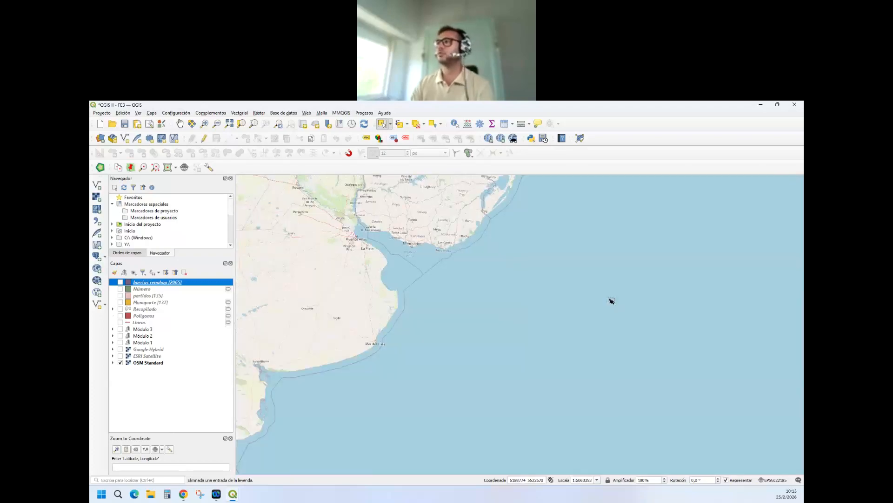
{"action": "scroll", "coordinate": [610, 299], "scroll_direction": "down", "scroll_amount": 1}
{"action": "scroll", "coordinate": [446, 270], "scroll_direction": "up", "scroll_amount": 1}
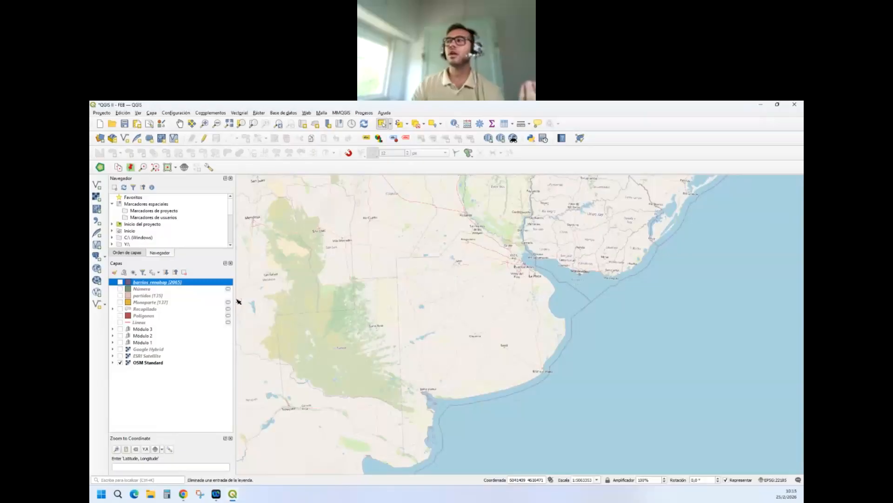
{"action": "left_click_drag", "start_coordinate": [236, 301], "coordinate": [195, 300]}
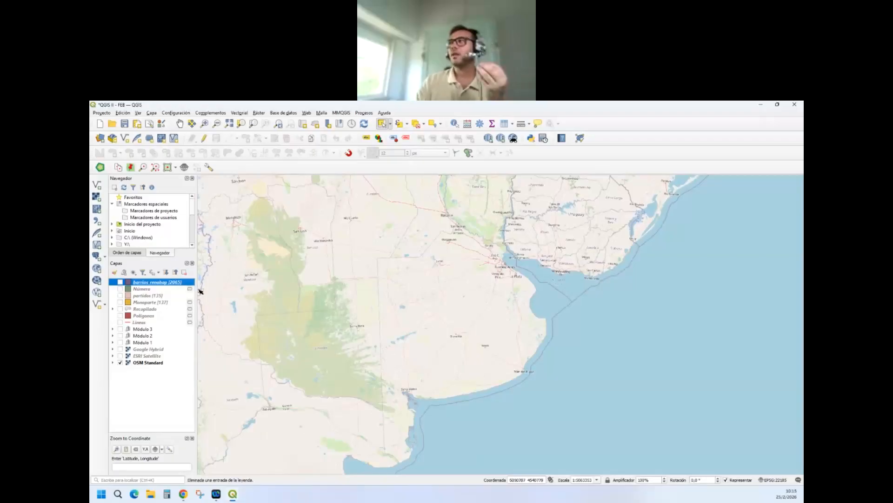
{"action": "left_click_drag", "start_coordinate": [197, 291], "coordinate": [205, 291]}
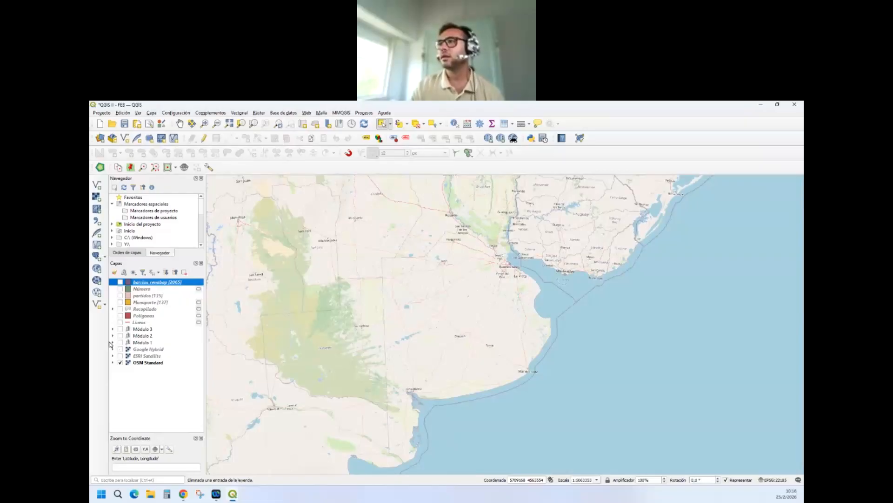
{"action": "left_click", "coordinate": [112, 343]}
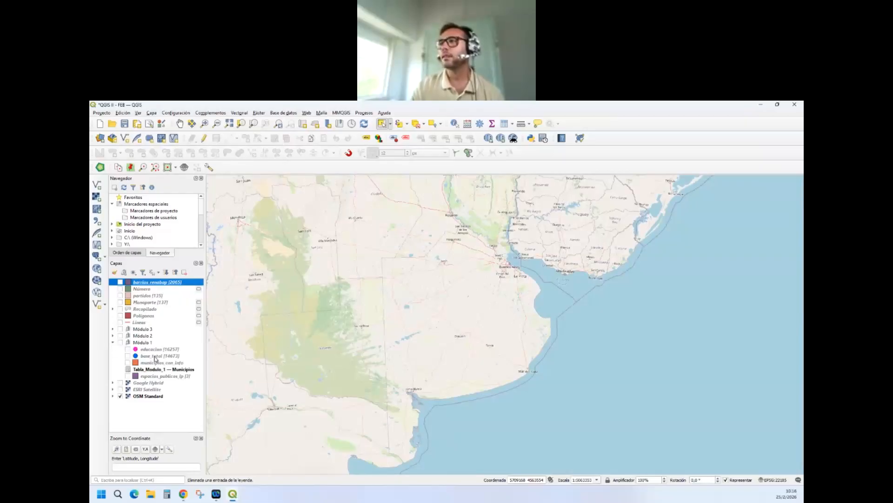
{"action": "left_click_drag", "start_coordinate": [156, 348], "coordinate": [166, 285]}
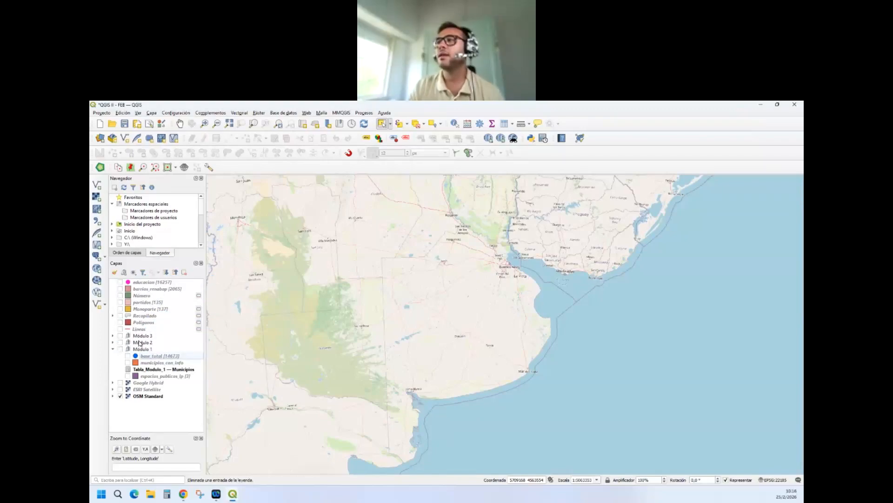
{"action": "left_click", "coordinate": [113, 349]}
Step: Move the areas_pba layer out of Módulo 3 to just below educacion and make both layers visible
{"action": "left_click", "coordinate": [113, 335]}
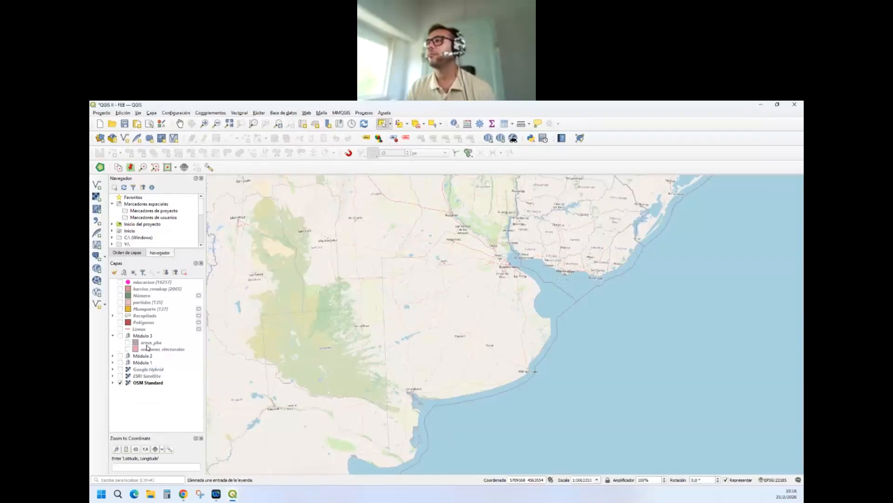
{"action": "left_click", "coordinate": [143, 344]}
{"action": "left_click_drag", "start_coordinate": [135, 343], "coordinate": [119, 291]}
{"action": "left_click", "coordinate": [120, 289]}
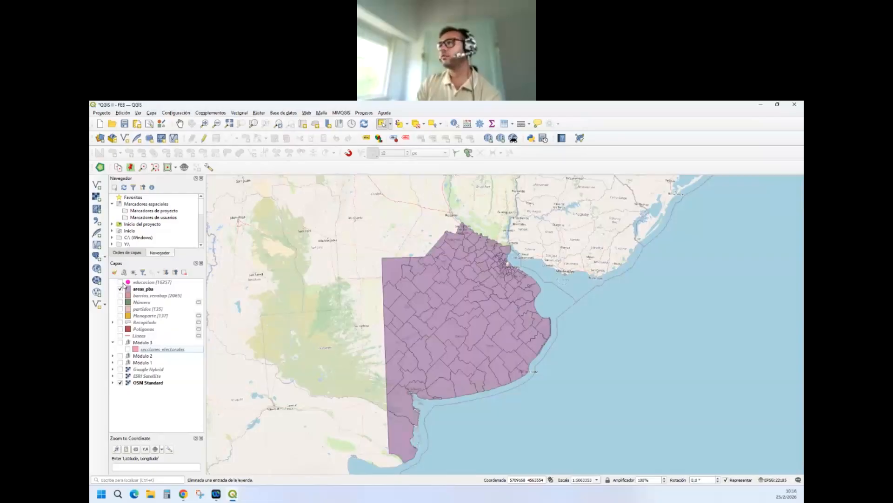
{"action": "left_click", "coordinate": [120, 282]}
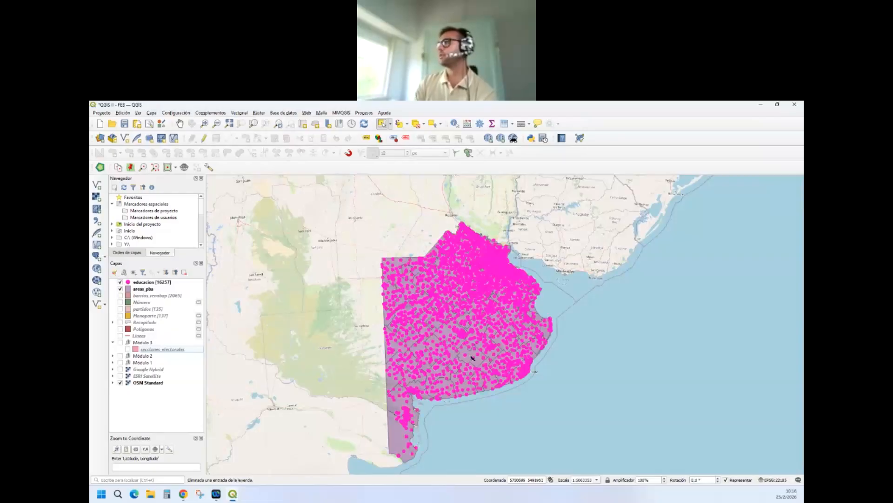
Step: Reduce the educacion layer's simple marker size to 1.6 mm
{"action": "double_click", "coordinate": [132, 282]}
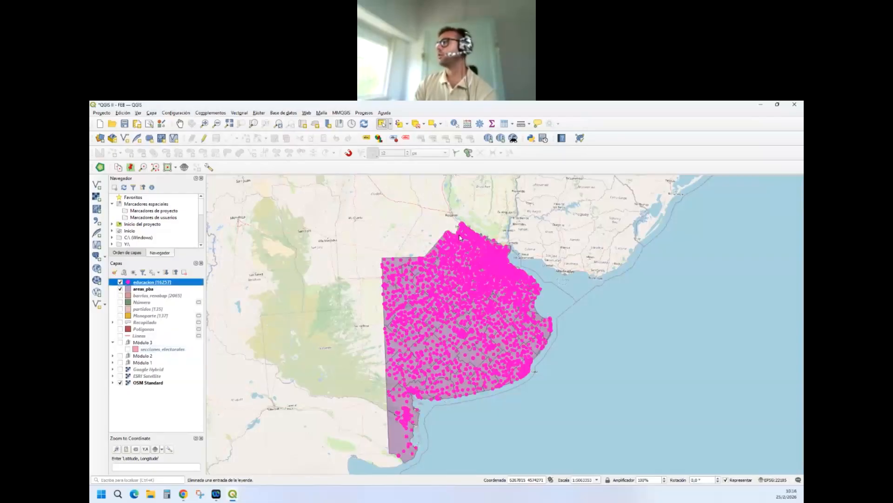
{"action": "left_click", "coordinate": [375, 148]}
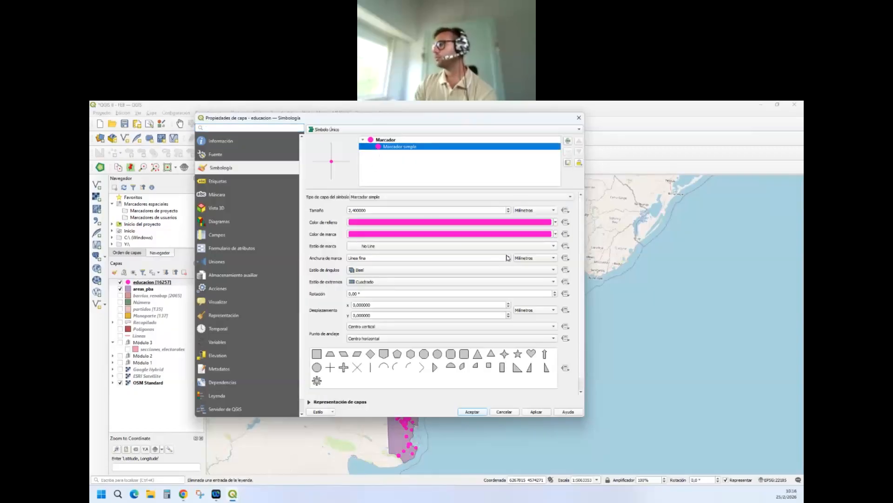
{"action": "left_click", "coordinate": [508, 212]}
{"action": "left_click", "coordinate": [508, 212]}
{"action": "left_click", "coordinate": [509, 212]}
{"action": "left_click", "coordinate": [508, 213]}
{"action": "left_click", "coordinate": [535, 412]}
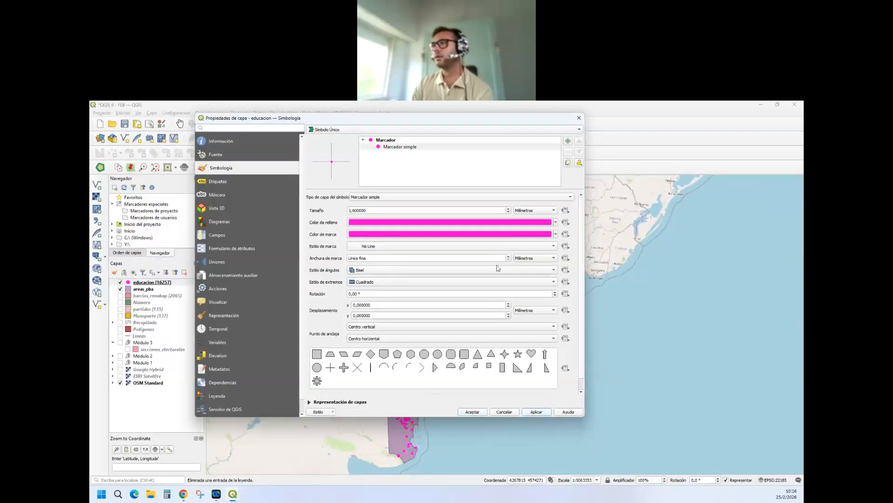
{"action": "left_click", "coordinate": [472, 412]}
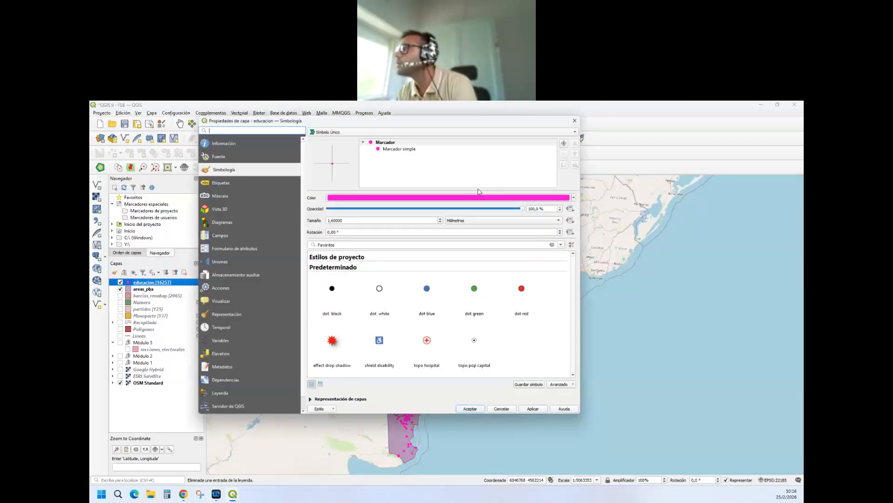
Step: Style the educacion points with the dot black preset at a size of 2 mm
{"action": "left_click", "coordinate": [442, 222]}
{"action": "left_click", "coordinate": [333, 290]}
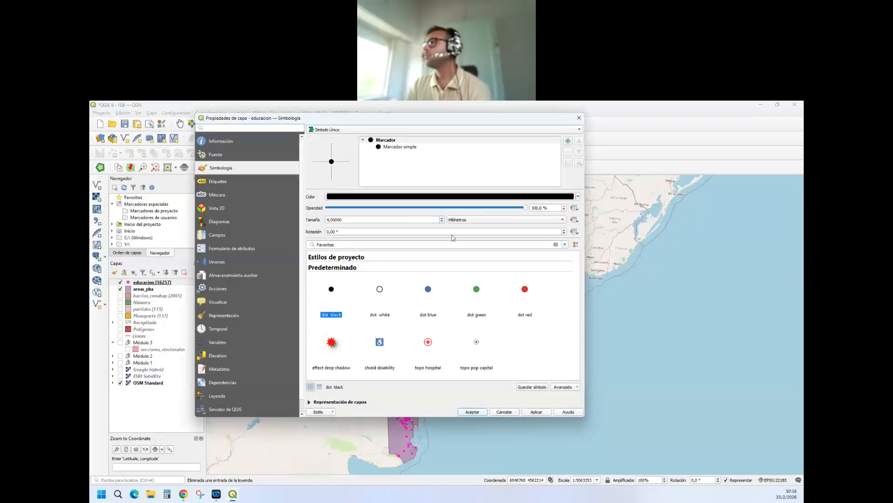
{"action": "left_click", "coordinate": [442, 222]}
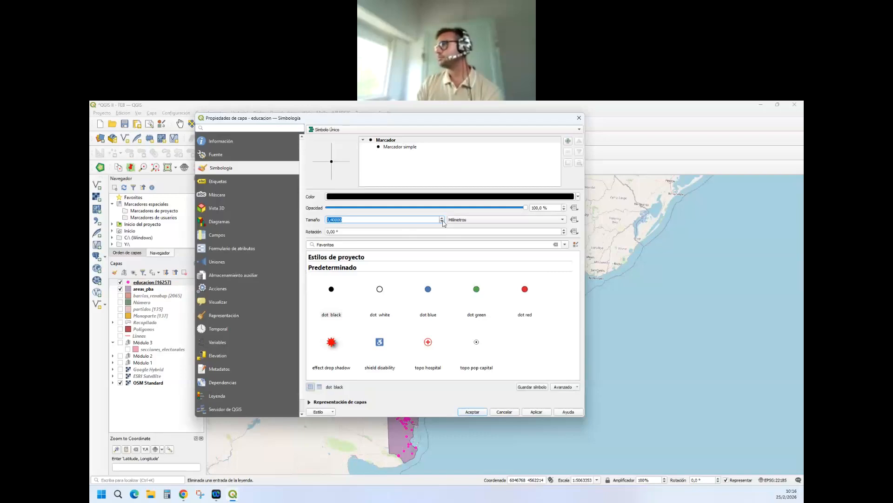
{"action": "left_click", "coordinate": [529, 416]}
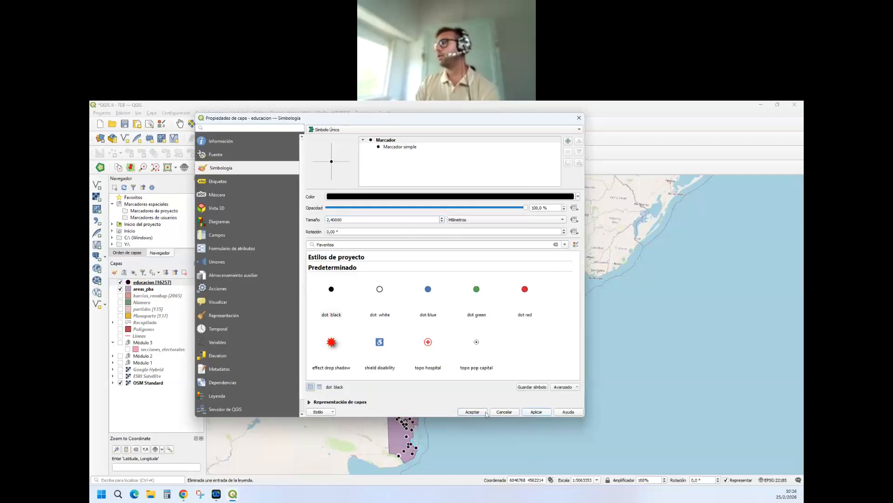
{"action": "left_click", "coordinate": [442, 222]}
{"action": "left_click", "coordinate": [472, 411]}
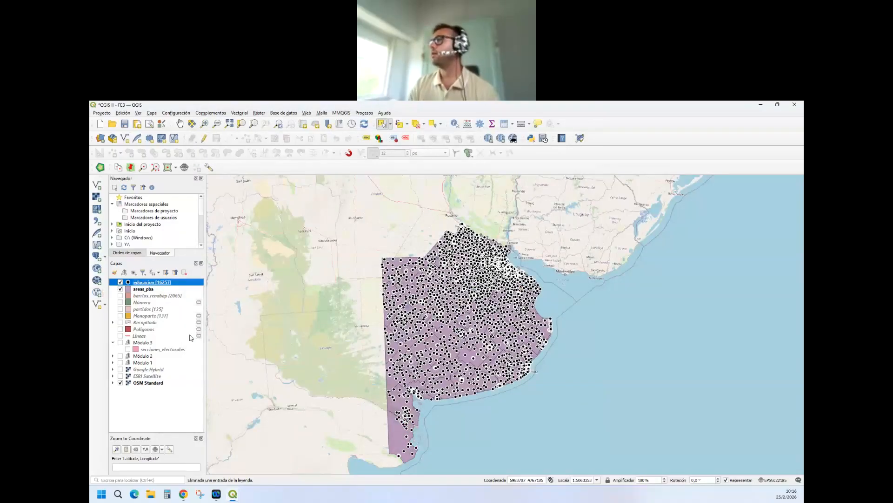
Step: Set the stroke colour of the educacion layer's simple marker to black (#000000)
{"action": "double_click", "coordinate": [129, 284]}
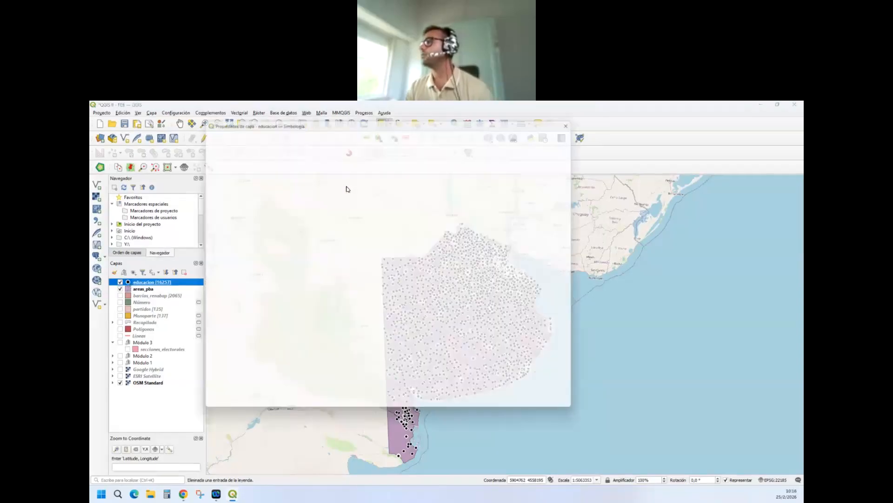
{"action": "left_click", "coordinate": [385, 147]}
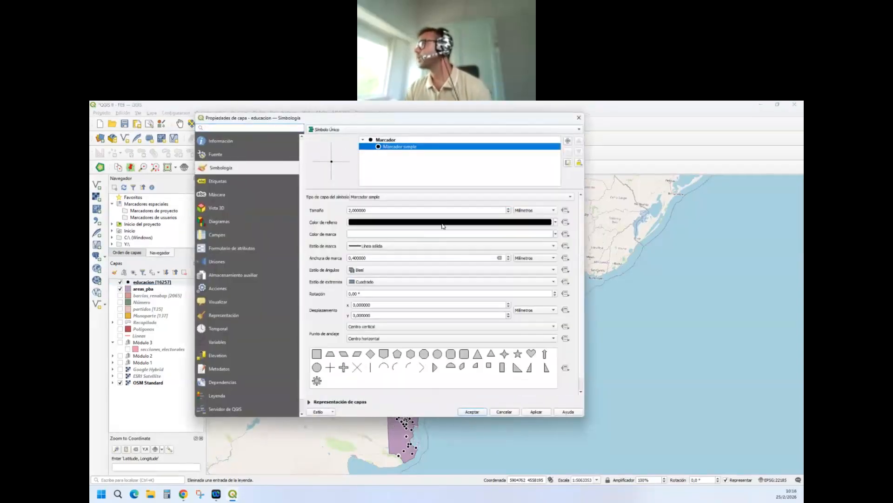
{"action": "left_click", "coordinate": [539, 235]}
{"action": "left_click_drag", "start_coordinate": [552, 250], "coordinate": [549, 286]}
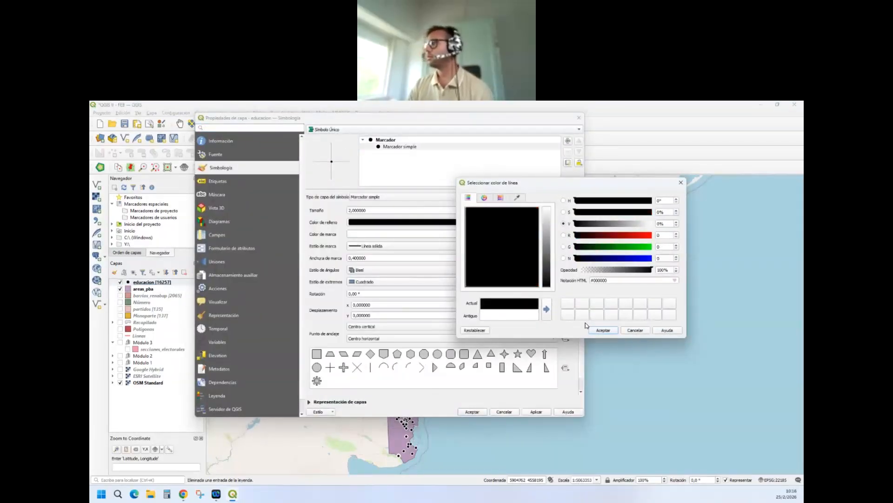
{"action": "left_click", "coordinate": [603, 330]}
{"action": "left_click", "coordinate": [536, 411]}
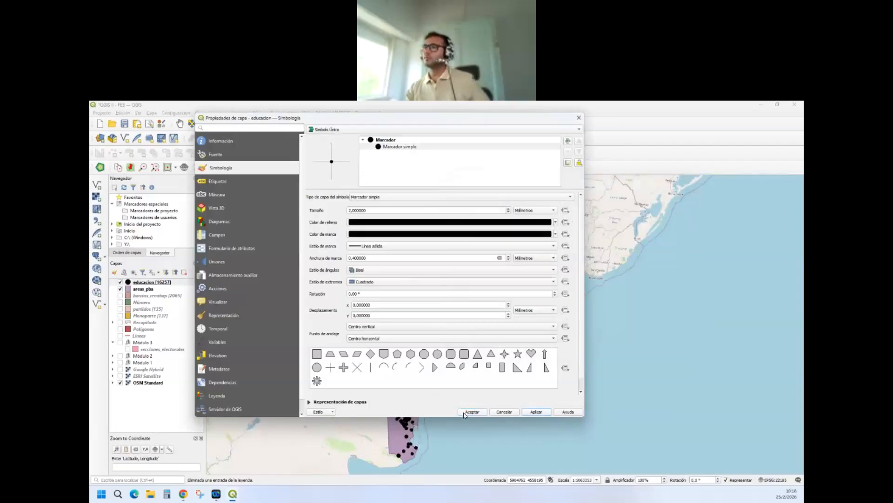
{"action": "left_click", "coordinate": [471, 412]}
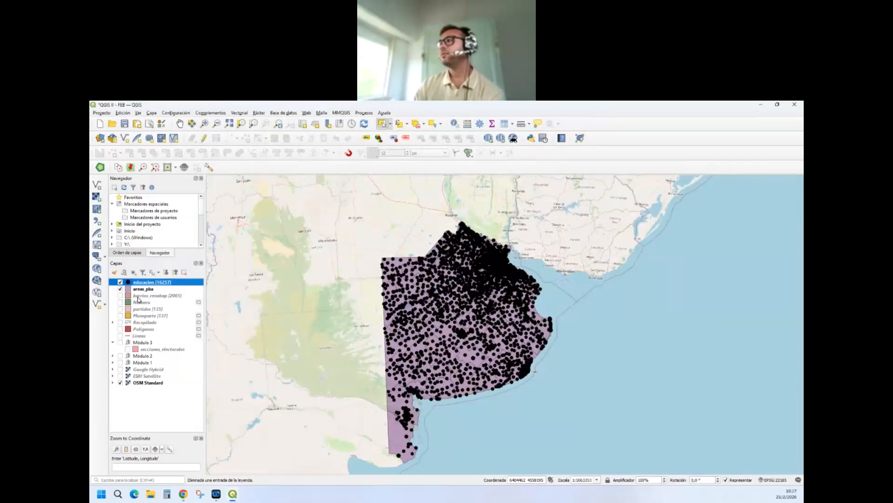
Step: Hide the educacion layer and select all the polygons of the areas_pba layer on the map
{"action": "left_click", "coordinate": [120, 282]}
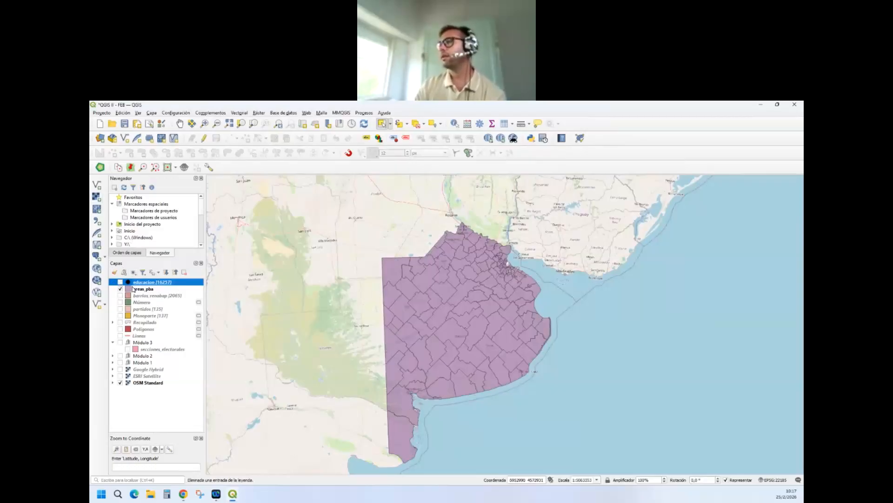
{"action": "left_click", "coordinate": [139, 289]}
{"action": "left_click", "coordinate": [431, 274]}
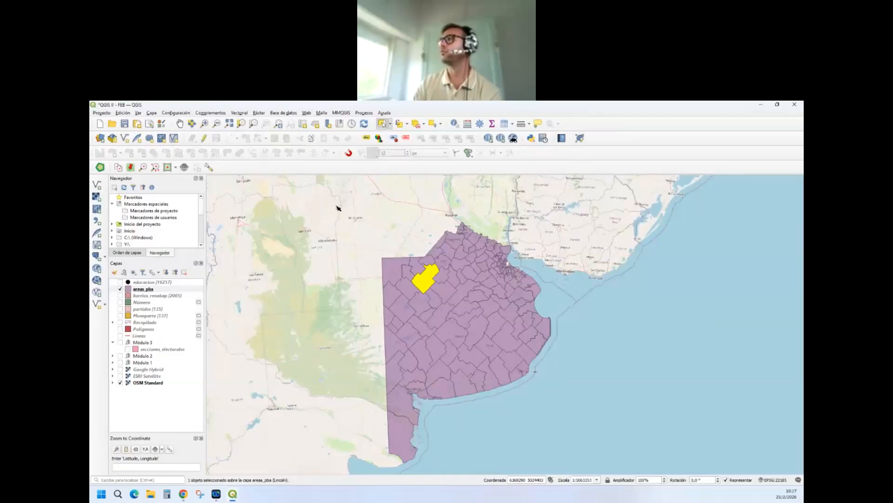
{"action": "left_click_drag", "start_coordinate": [325, 208], "coordinate": [599, 487]}
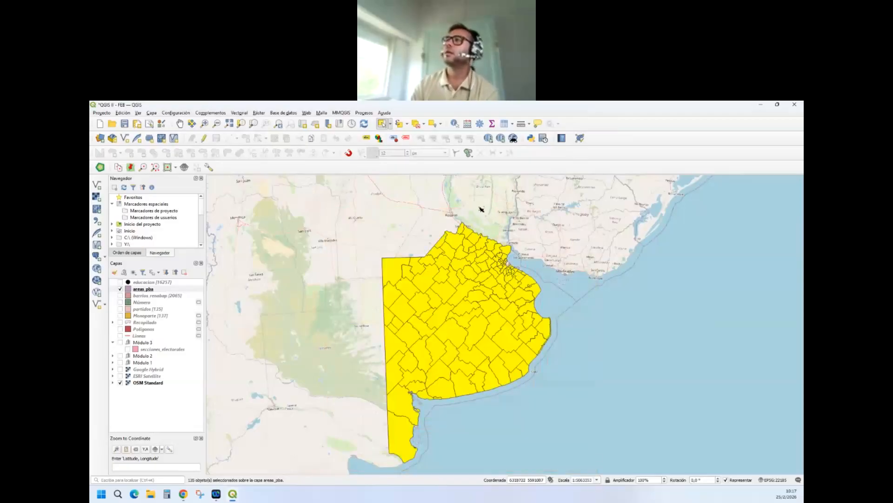
Step: Examine the areas_pba attribute table sorted by nombre, secciones and area, and clear the polygon selection
{"action": "left_click", "coordinate": [504, 123]}
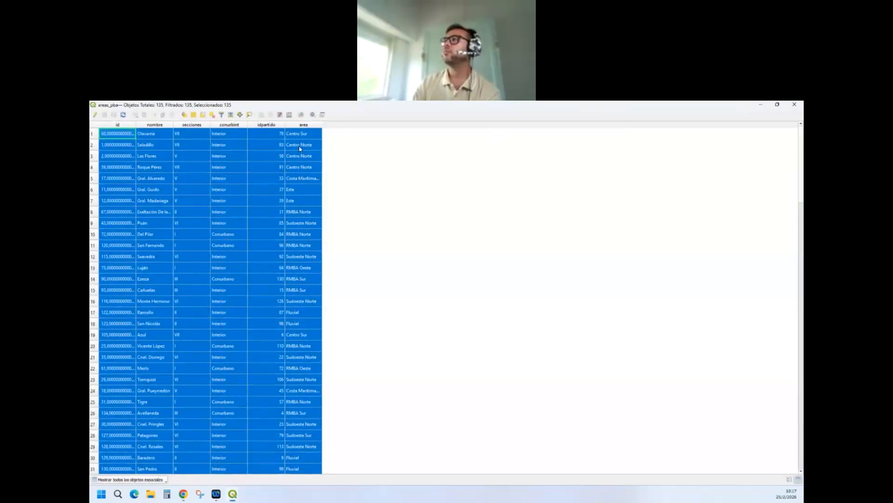
{"action": "left_click", "coordinate": [147, 132]}
{"action": "left_click", "coordinate": [150, 125]}
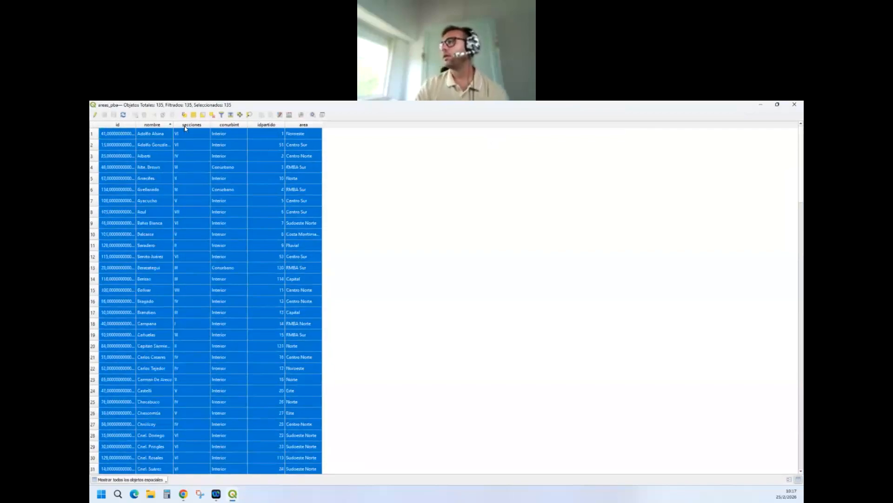
{"action": "left_click", "coordinate": [186, 124]}
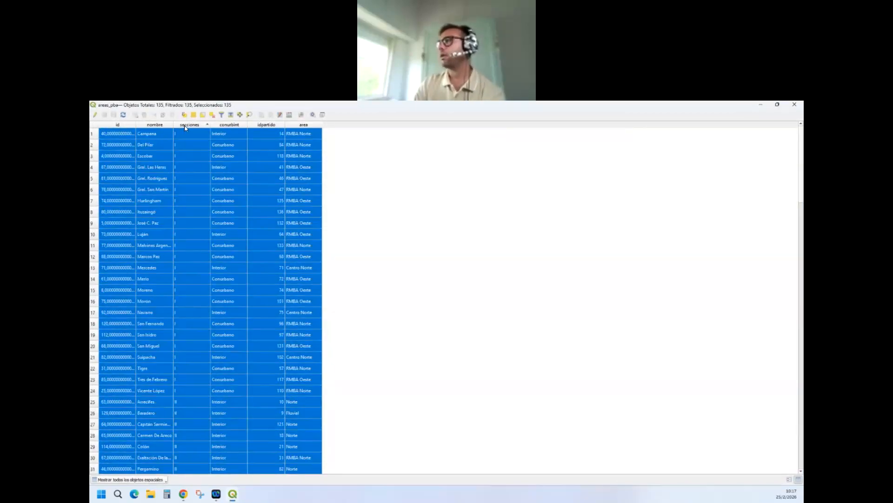
{"action": "left_click", "coordinate": [304, 125]}
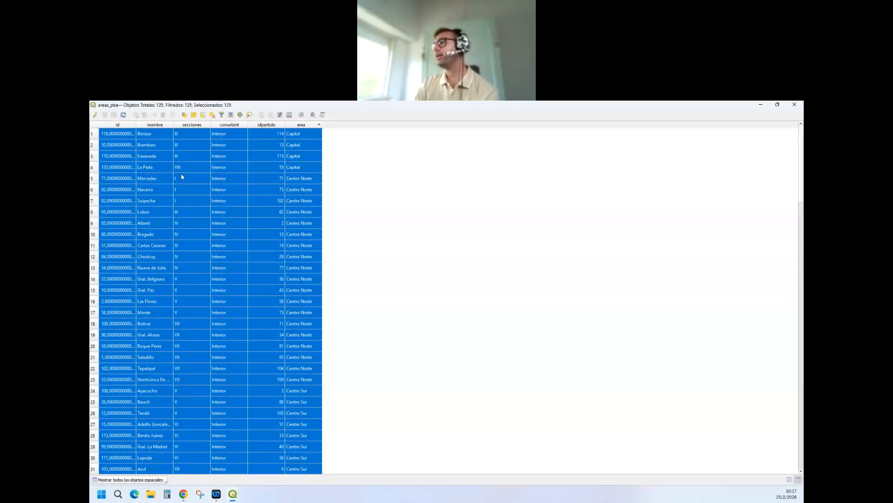
{"action": "scroll", "coordinate": [294, 255], "scroll_direction": "down", "scroll_amount": 15}
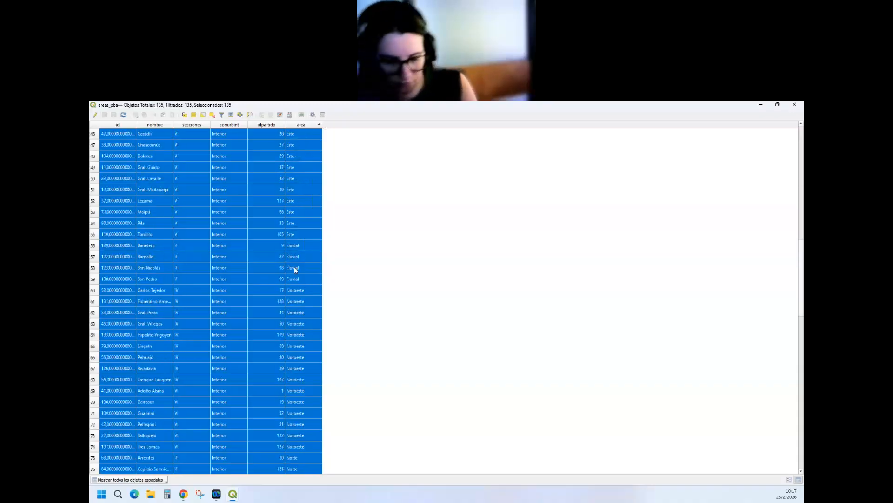
{"action": "scroll", "coordinate": [294, 270], "scroll_direction": "down", "scroll_amount": 20}
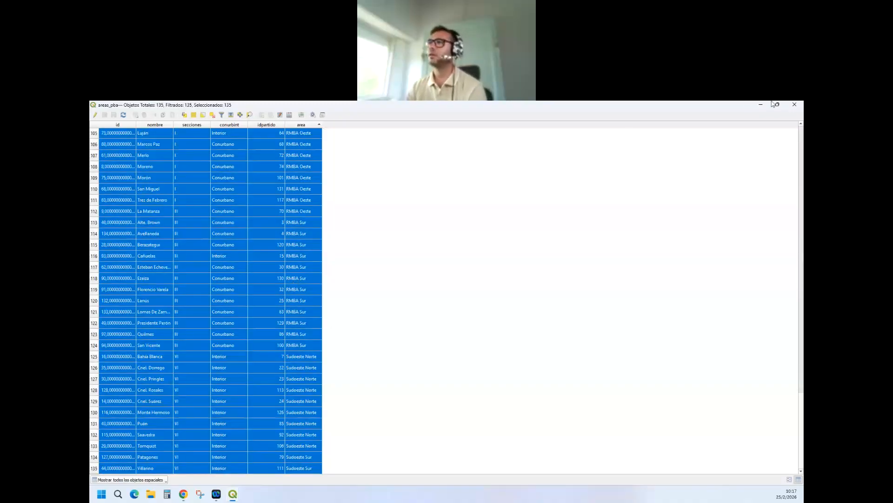
{"action": "left_click", "coordinate": [795, 104]}
{"action": "left_click", "coordinate": [289, 323]}
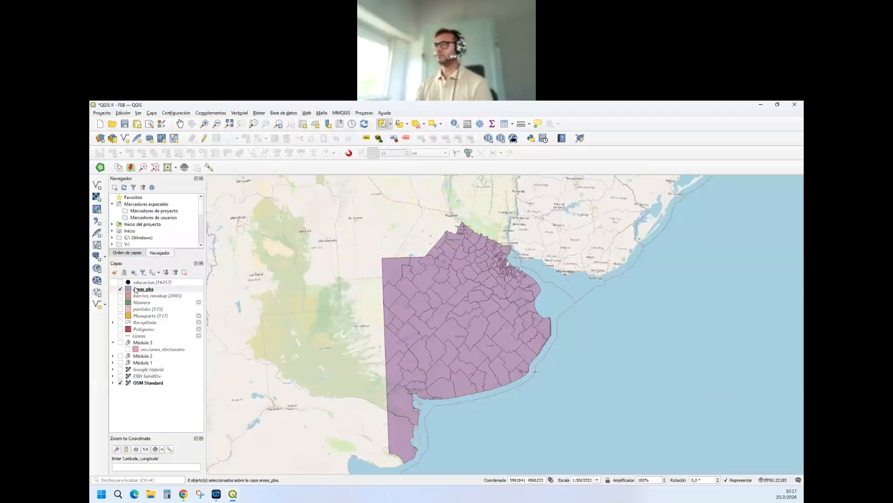
Step: Make the educacion layer visible again and look over its attribute table
{"action": "left_click", "coordinate": [142, 283]}
{"action": "left_click", "coordinate": [120, 282]}
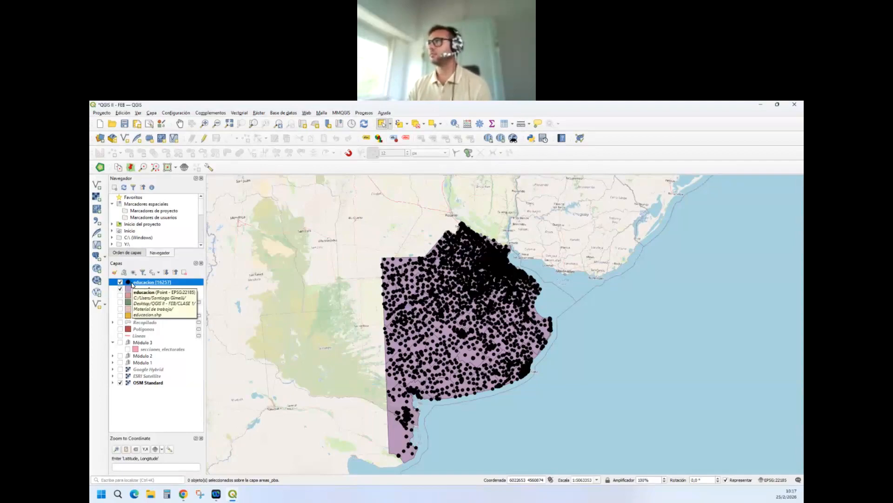
{"action": "left_click", "coordinate": [504, 124]}
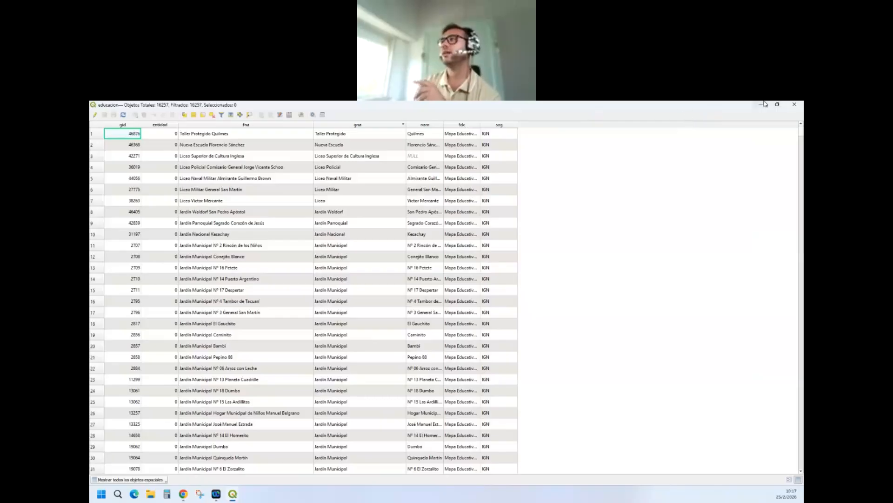
{"action": "left_click", "coordinate": [794, 105]}
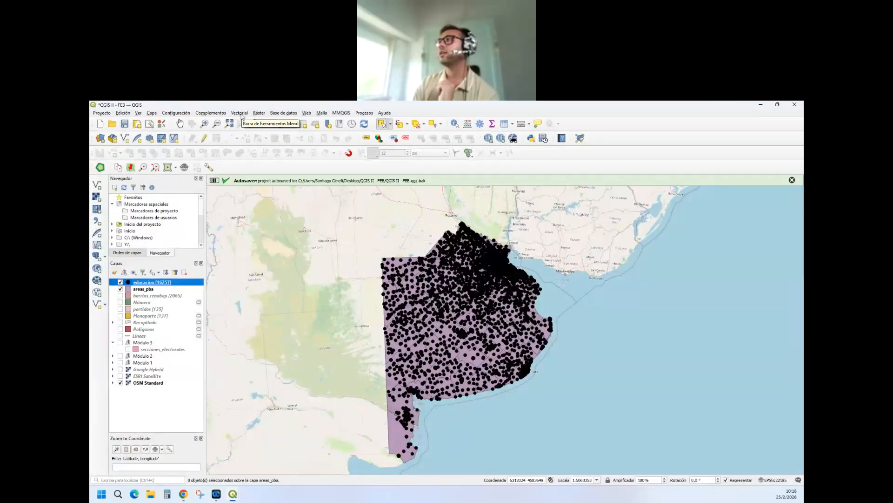
Step: Start the Unir atributos por localización tool with educacion as the layer that receives the attributes
{"action": "left_click", "coordinate": [240, 113]}
{"action": "mouse_move", "coordinate": [287, 146]}
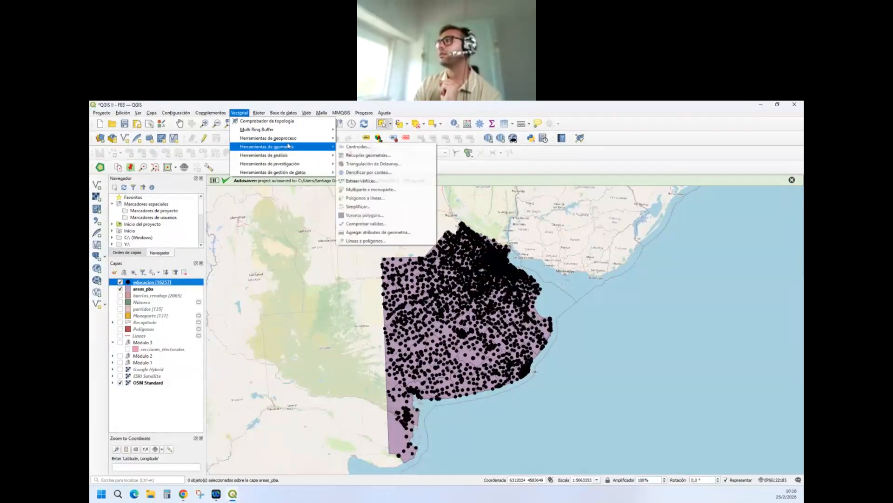
{"action": "mouse_move", "coordinate": [287, 168]}
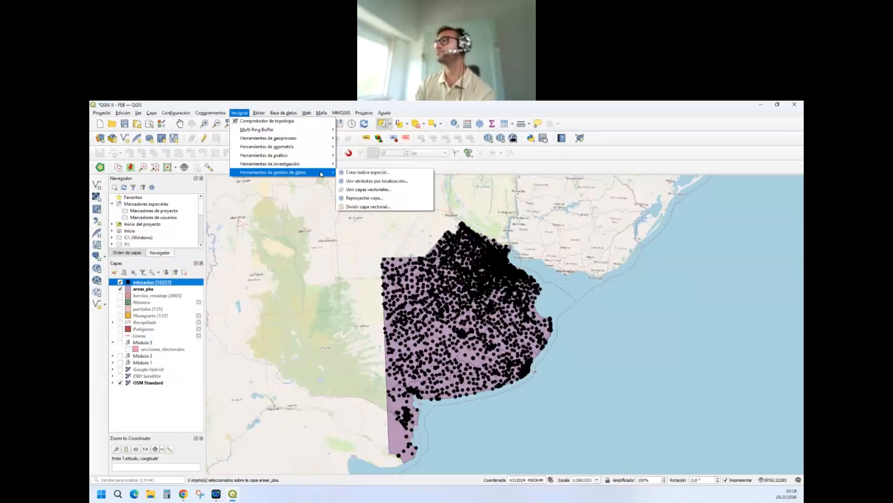
{"action": "left_click", "coordinate": [384, 181]}
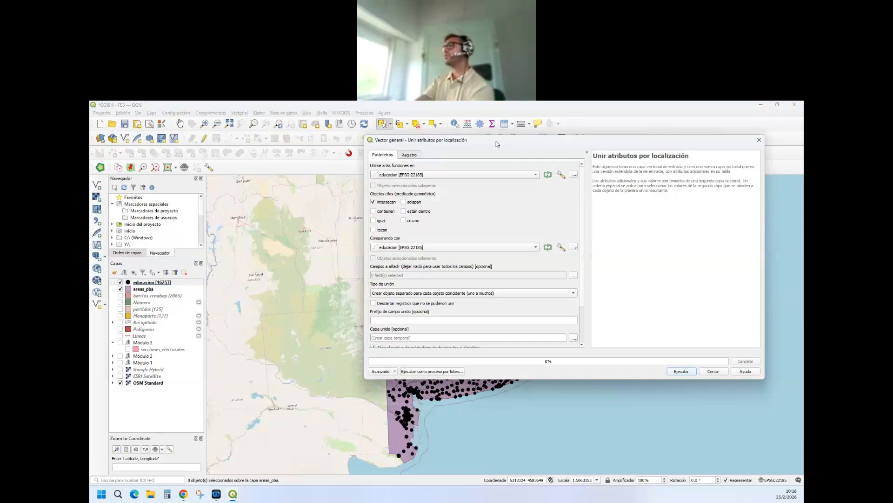
{"action": "left_click_drag", "start_coordinate": [470, 144], "coordinate": [388, 139]}
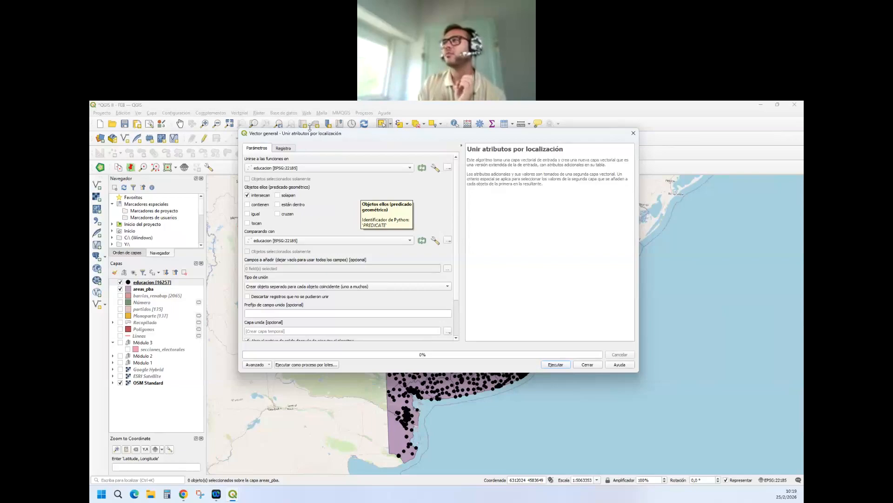
{"action": "left_click_drag", "start_coordinate": [312, 134], "coordinate": [311, 178]}
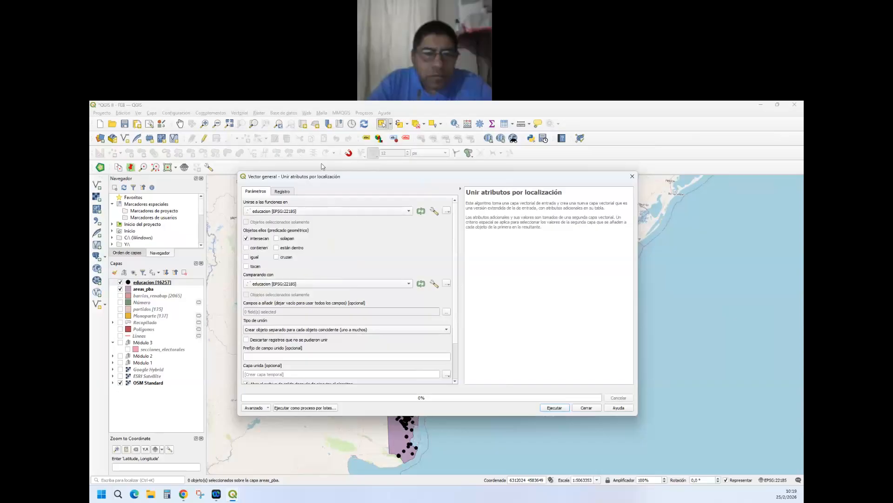
Step: Replace the intersecan predicate with contienen and están dentro in the join settings, keeping the map in view beside the dialog
{"action": "left_click", "coordinate": [259, 239]}
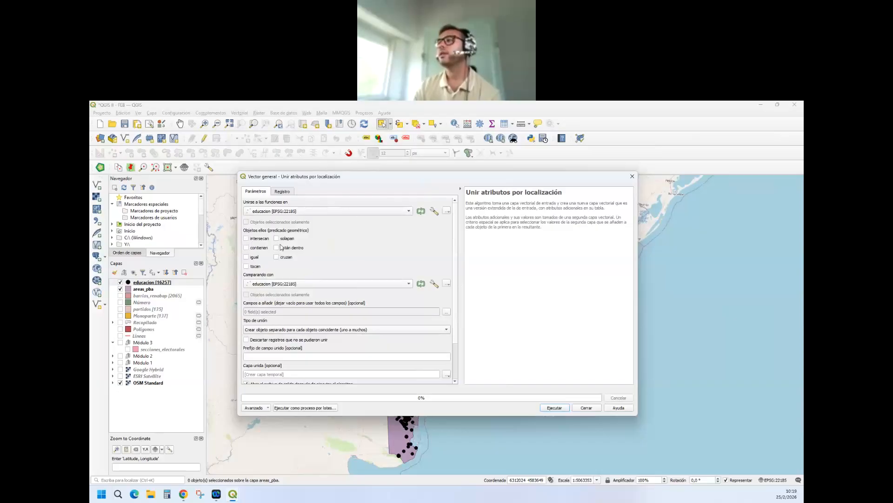
{"action": "left_click", "coordinate": [262, 248]}
{"action": "left_click", "coordinate": [277, 247]}
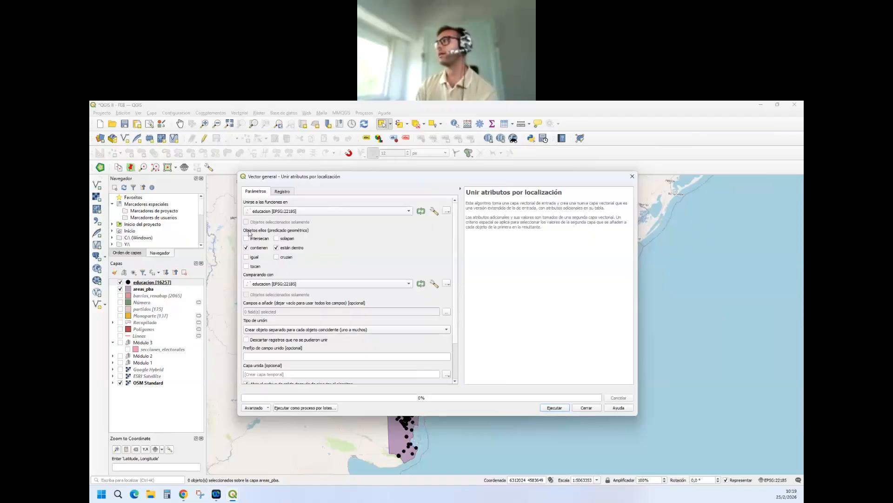
{"action": "left_click_drag", "start_coordinate": [294, 179], "coordinate": [338, 178]}
{"action": "left_click_drag", "start_coordinate": [512, 167], "coordinate": [587, 170]}
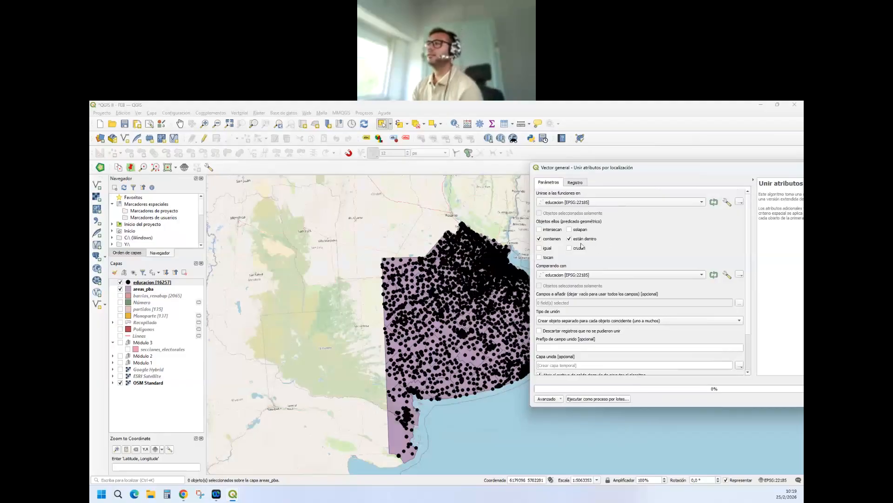
Step: Select the Gral. Villegas polygon in areas_pba and examine the educacion points that lie inside it
{"action": "scroll", "coordinate": [423, 277], "scroll_direction": "up", "scroll_amount": 1}
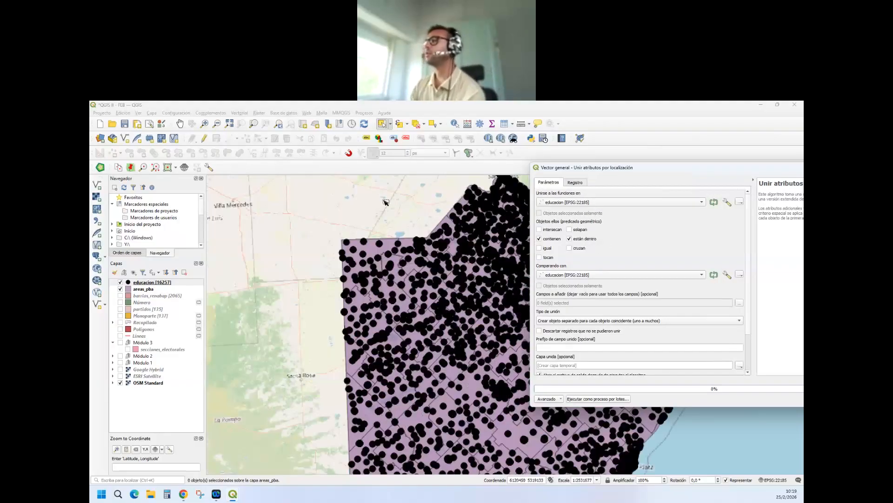
{"action": "scroll", "coordinate": [379, 268], "scroll_direction": "up", "scroll_amount": 2}
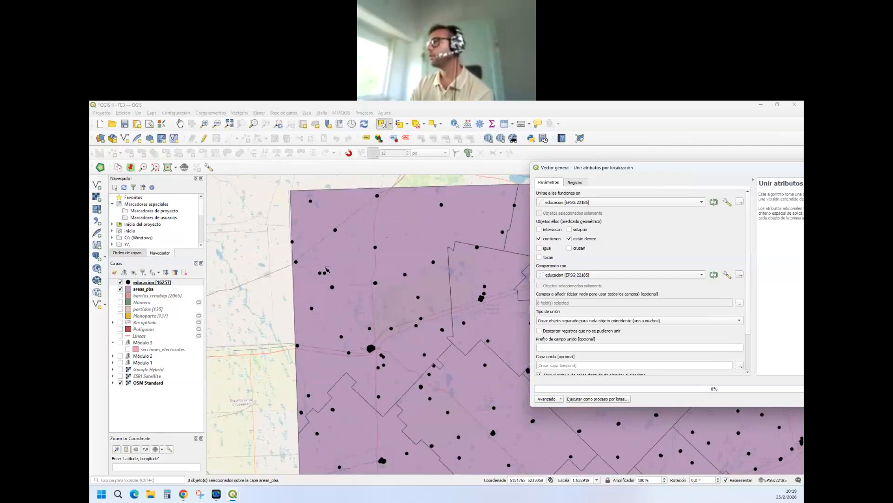
{"action": "left_click", "coordinate": [142, 289]}
{"action": "left_click", "coordinate": [436, 232]}
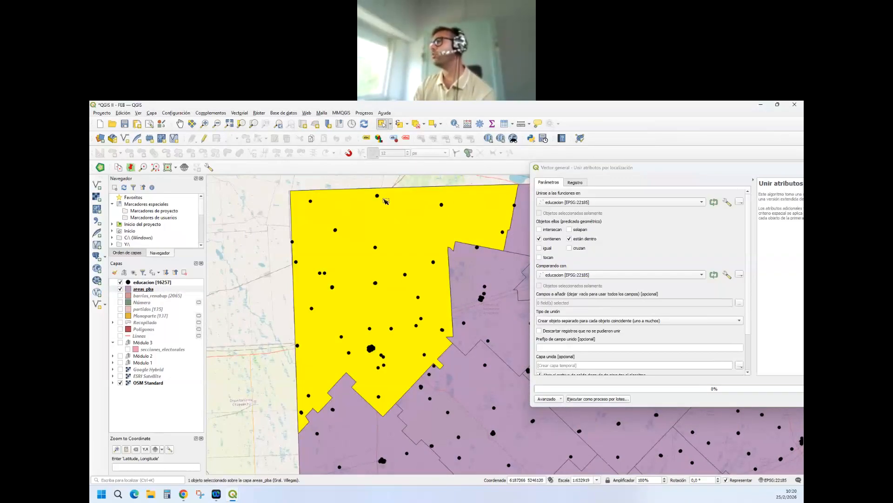
{"action": "scroll", "coordinate": [384, 201], "scroll_direction": "up", "scroll_amount": 2}
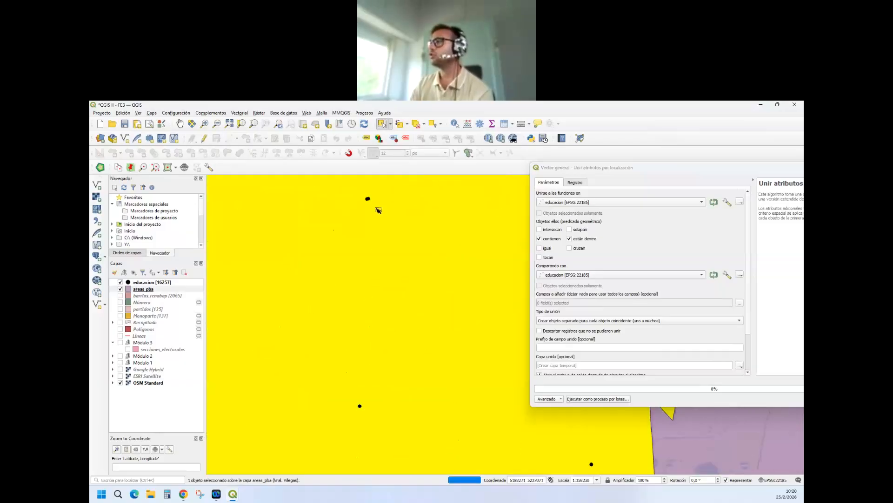
{"action": "scroll", "coordinate": [367, 274], "scroll_direction": "down", "scroll_amount": 3}
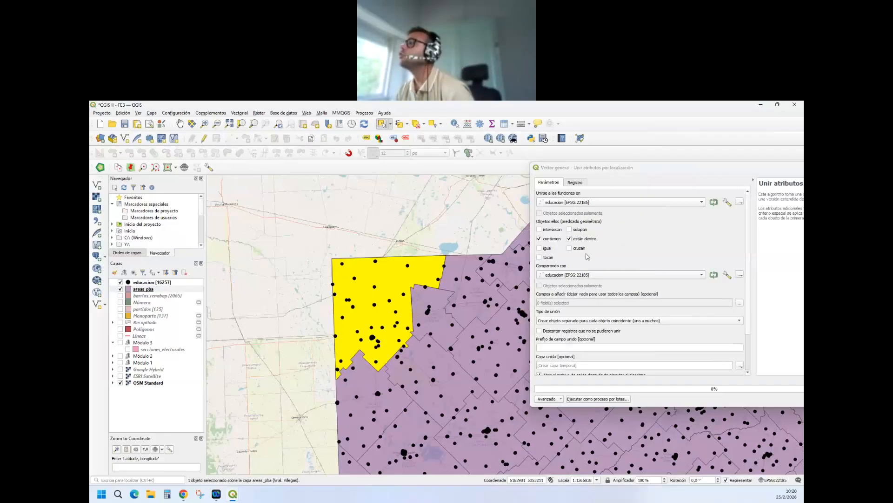
Step: Keep only the están dentro predicate and set areas_pba as the layer educacion is compared with
{"action": "left_click", "coordinate": [579, 239]}
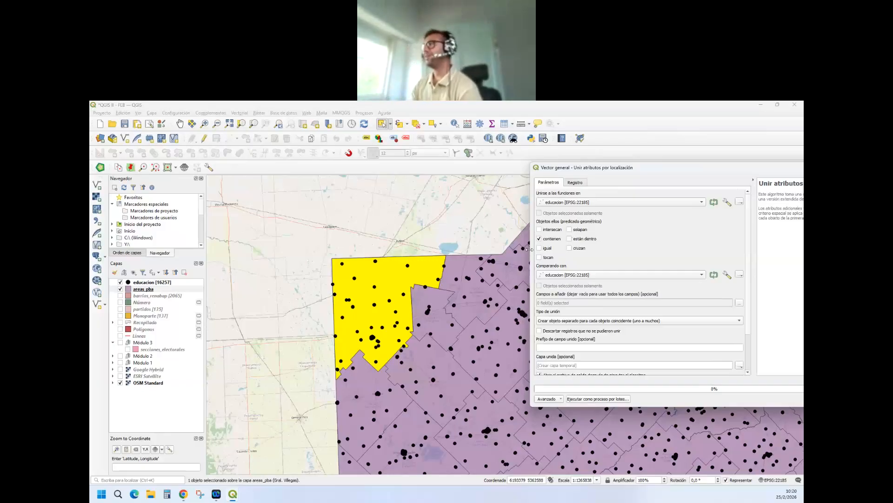
{"action": "left_click", "coordinate": [550, 239]}
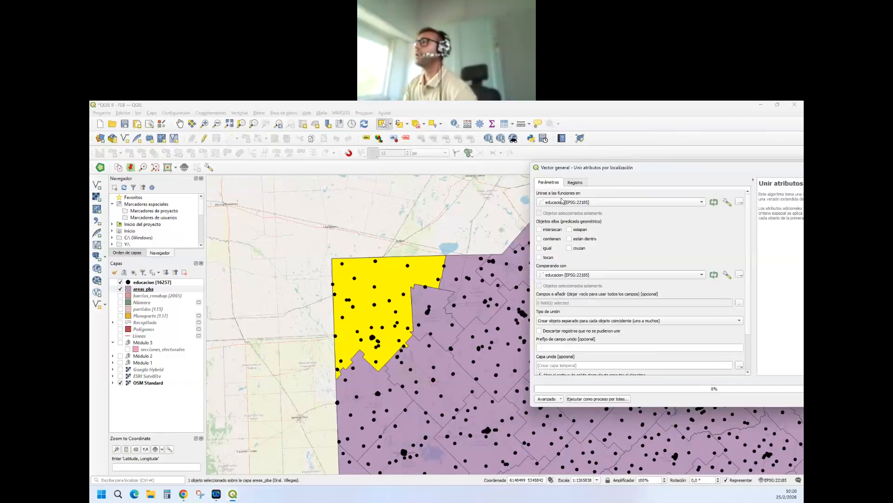
{"action": "left_click", "coordinate": [585, 240]}
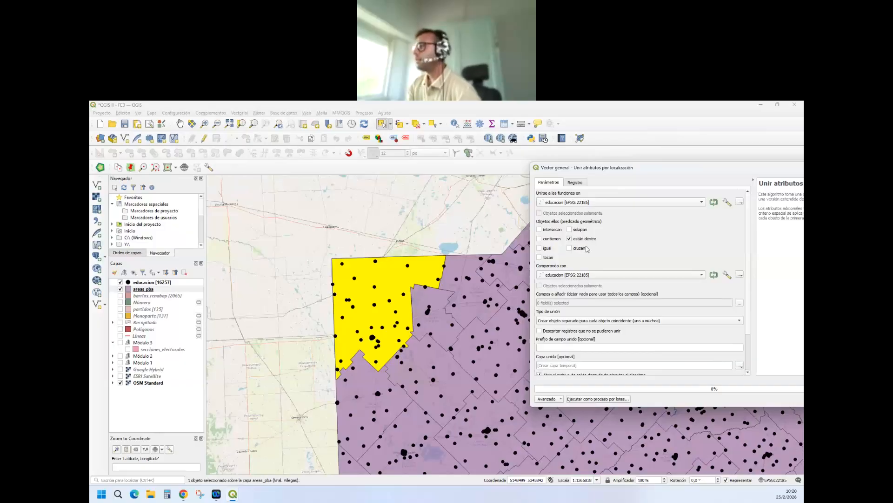
{"action": "left_click", "coordinate": [587, 273]}
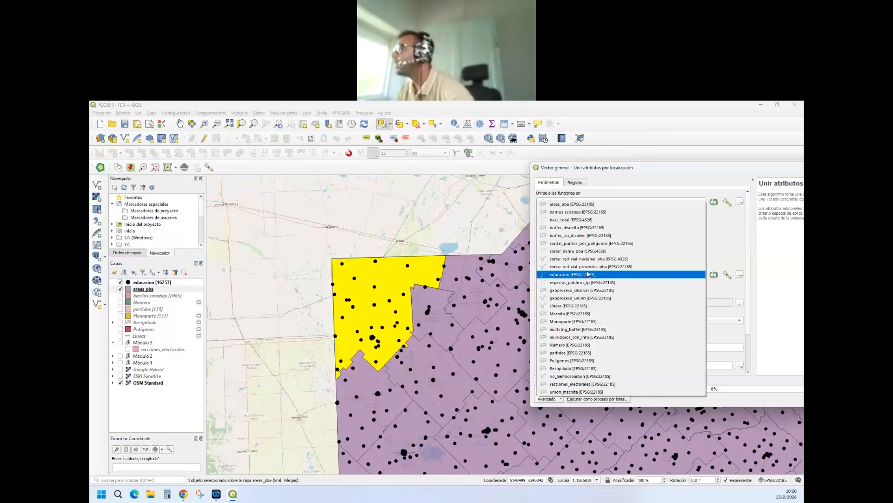
{"action": "left_click", "coordinate": [587, 204]}
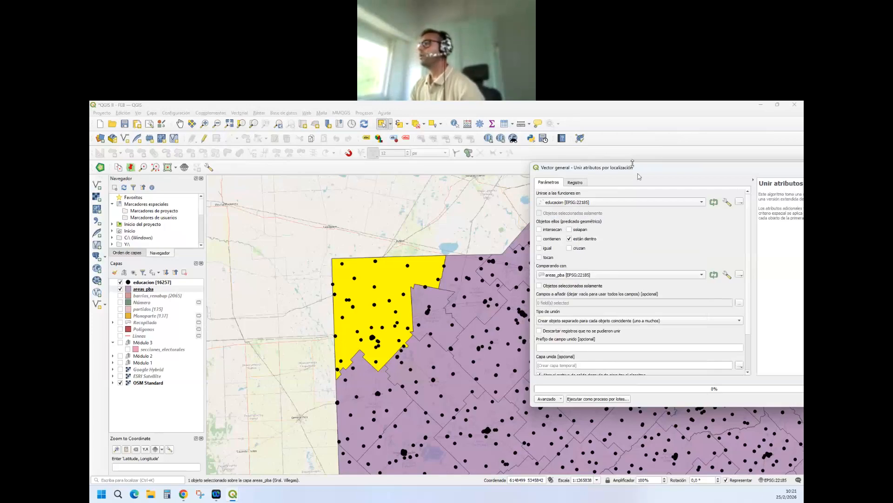
Step: Widen the join's parameter area and review the remaining options, including the join type and the output layers
{"action": "left_click_drag", "start_coordinate": [639, 175], "coordinate": [475, 129]}
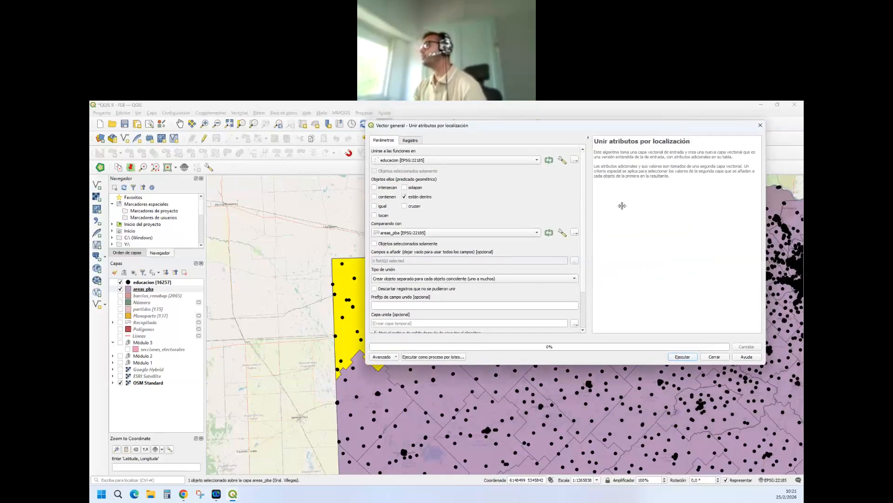
{"action": "left_click_drag", "start_coordinate": [622, 205], "coordinate": [635, 206]}
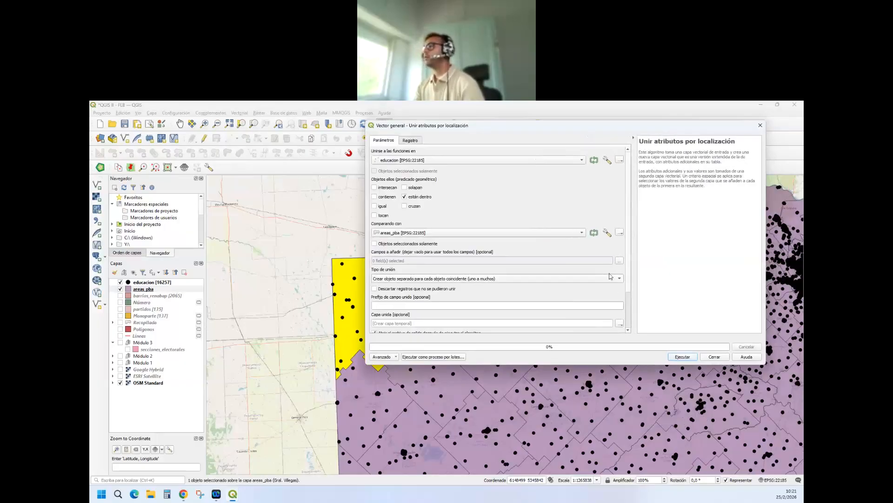
{"action": "scroll", "coordinate": [484, 316], "scroll_direction": "down", "scroll_amount": 2}
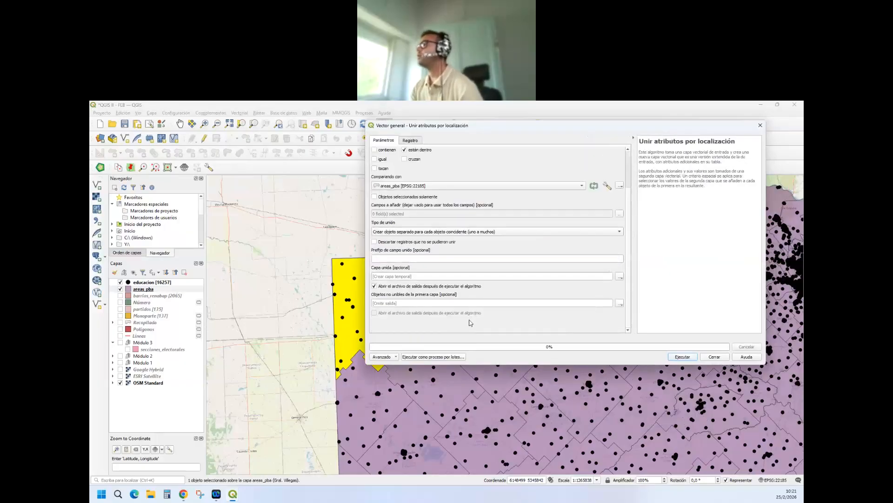
{"action": "scroll", "coordinate": [470, 322], "scroll_direction": "up", "scroll_amount": 2}
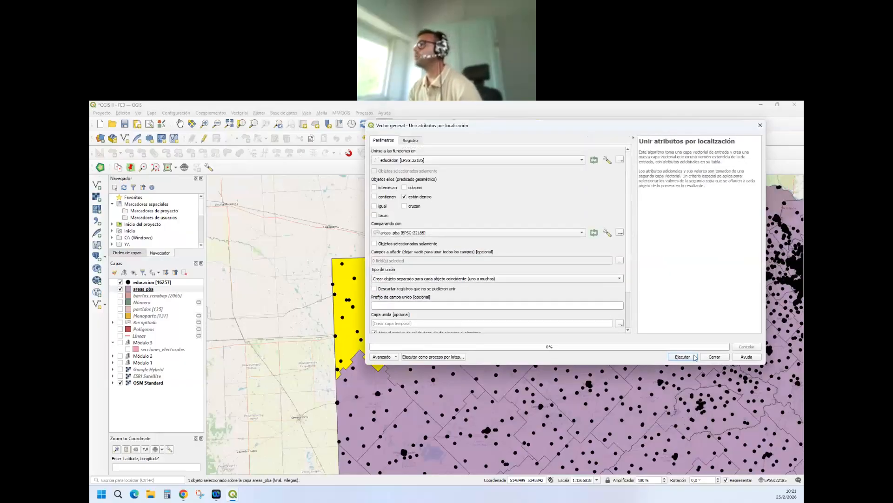
Step: Run the location join into a temporary layer, then hide educacion and areas_pba to view only the joined points over OSM Standard
{"action": "left_click", "coordinate": [682, 357]}
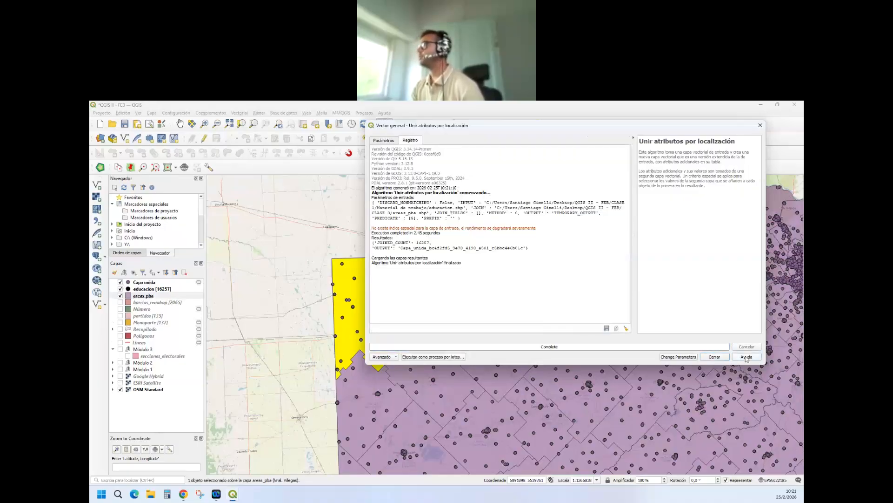
{"action": "left_click", "coordinate": [761, 126]}
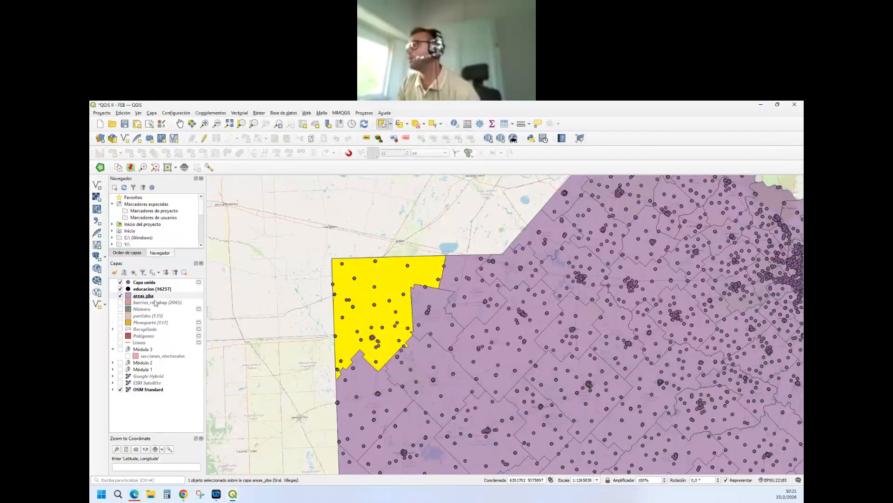
{"action": "left_click", "coordinate": [120, 288]}
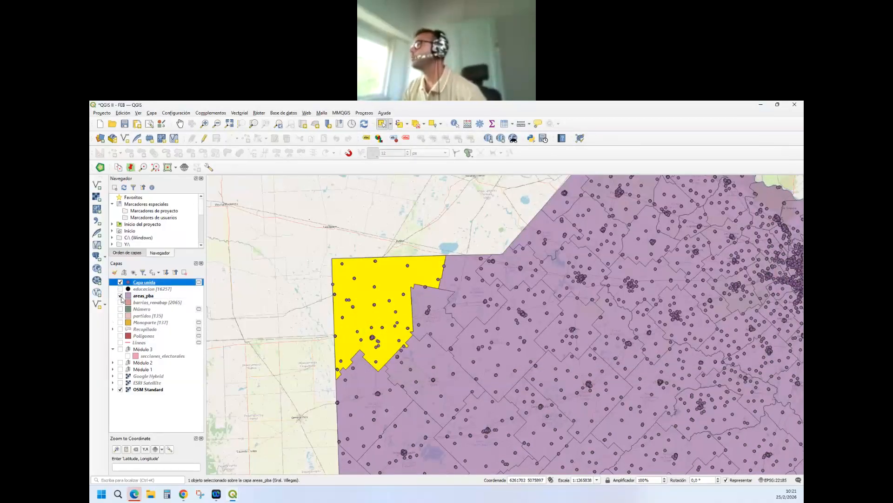
{"action": "left_click", "coordinate": [120, 296]}
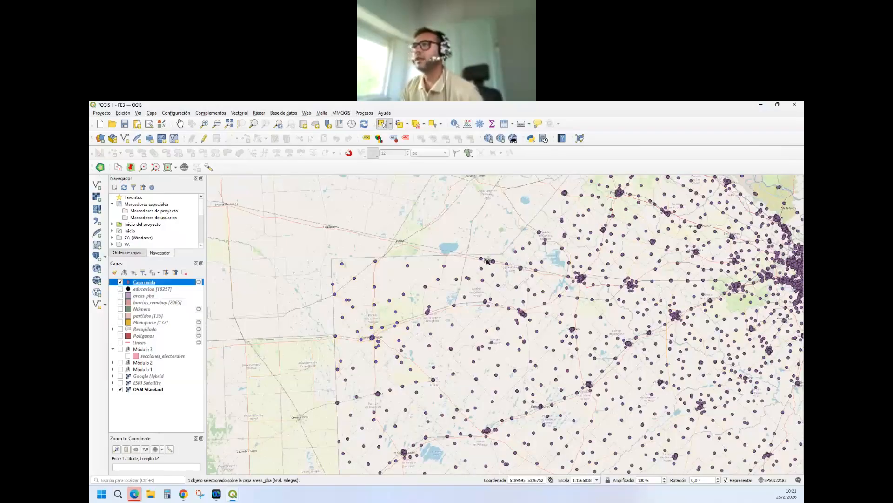
{"action": "scroll", "coordinate": [486, 261], "scroll_direction": "down", "scroll_amount": 2}
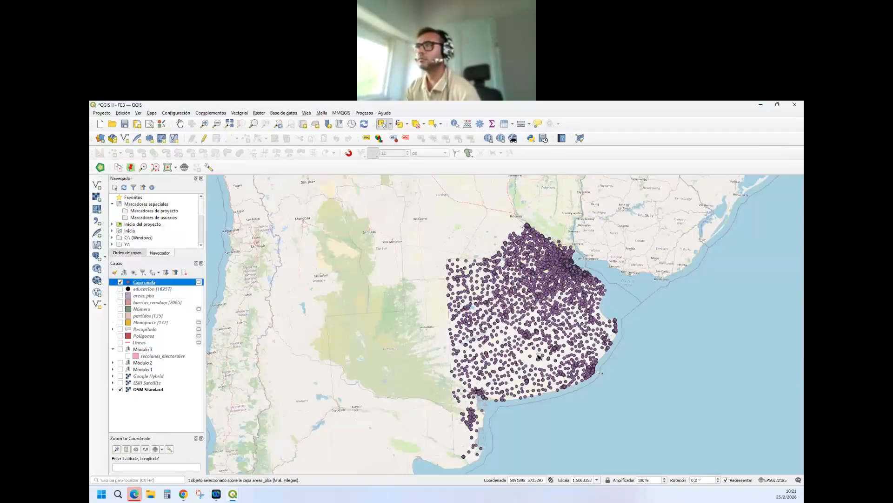
Step: Open the attribute table of Capa unida in a reduced window, keeping the layer list in view beside it
{"action": "right_click", "coordinate": [147, 284]}
{"action": "key", "text": "Escape"}
{"action": "left_click", "coordinate": [504, 125]}
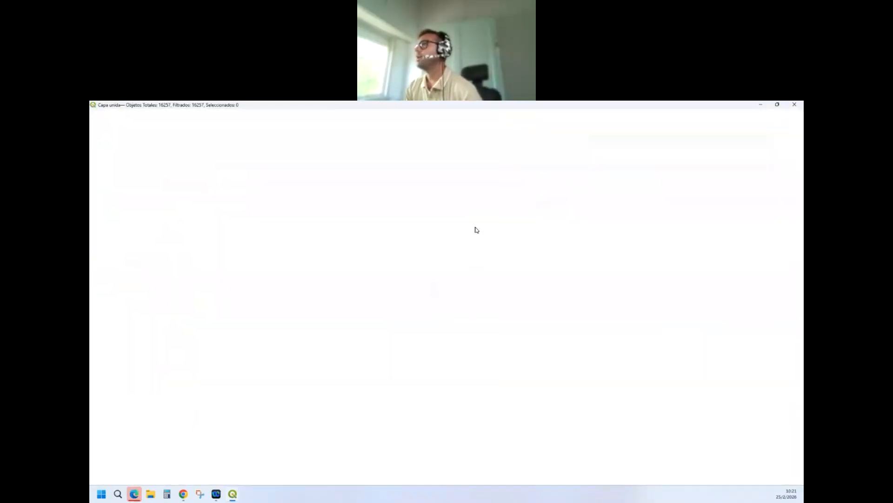
{"action": "double_click", "coordinate": [698, 106]}
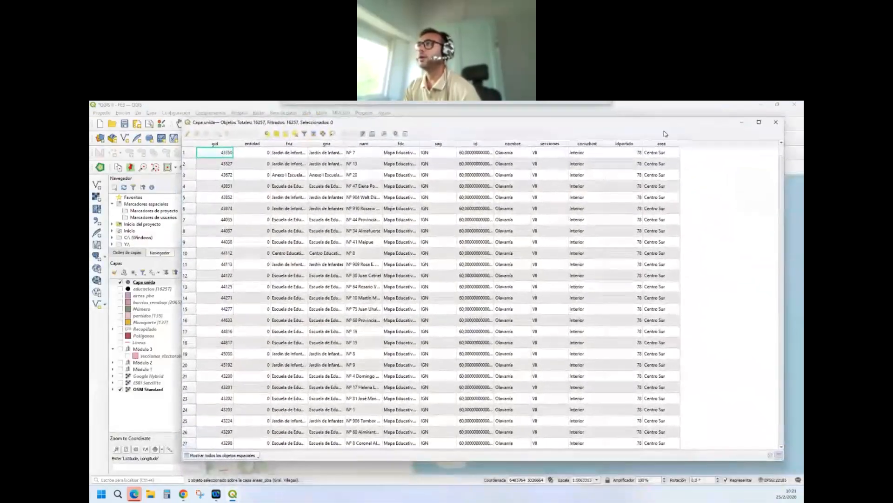
{"action": "left_click_drag", "start_coordinate": [255, 125], "coordinate": [271, 125]}
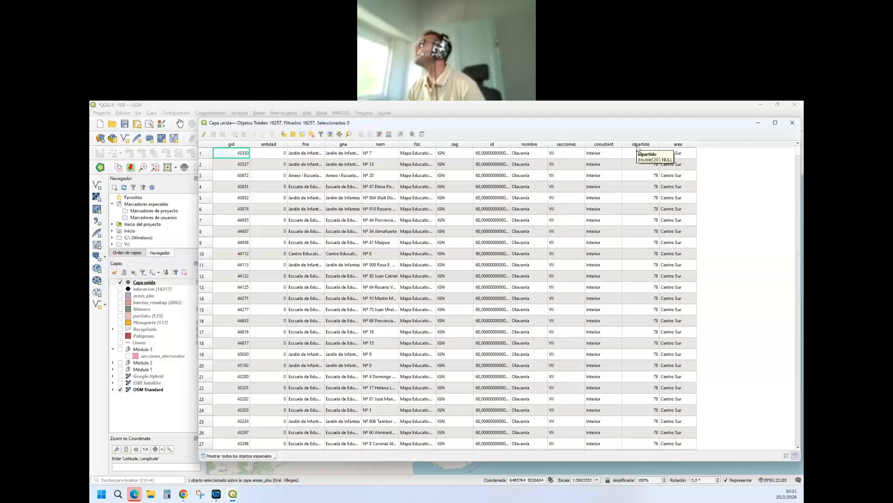
Step: Sort the Capa unida records by area in both directions and browse the values joined to the points
{"action": "left_click", "coordinate": [674, 144]}
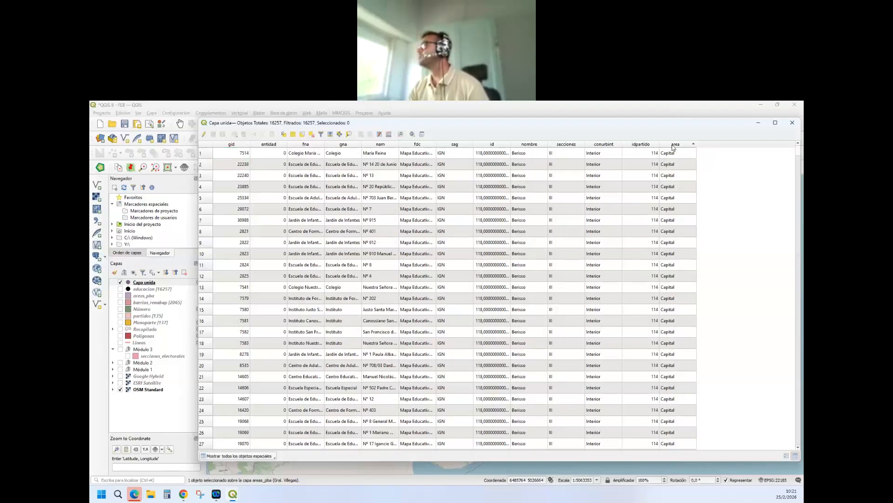
{"action": "left_click", "coordinate": [673, 145]}
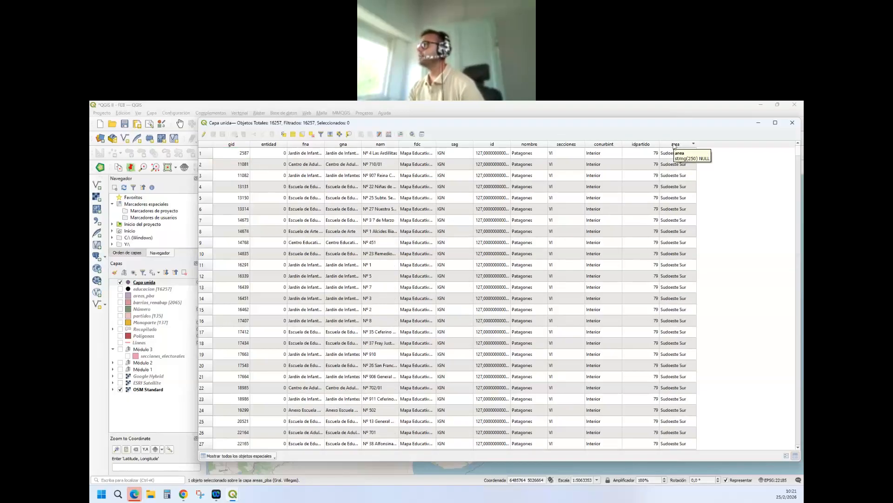
{"action": "left_click", "coordinate": [674, 145]}
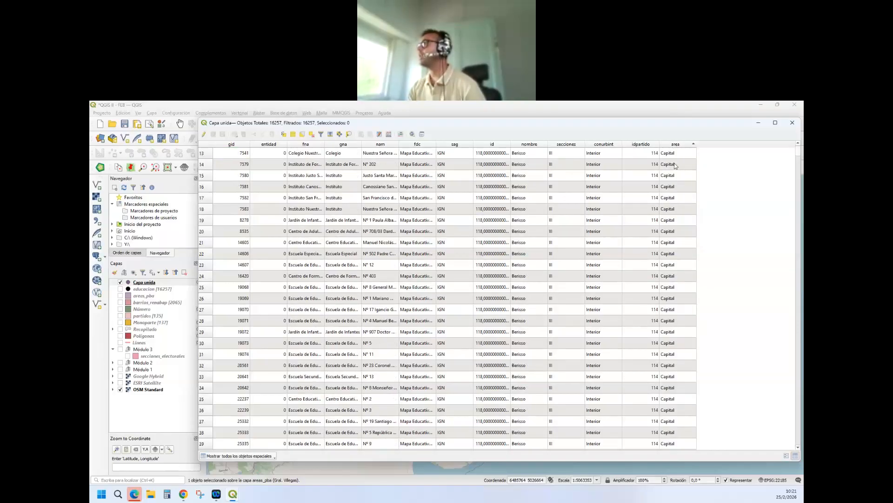
{"action": "scroll", "coordinate": [671, 167], "scroll_direction": "down", "scroll_amount": 12}
{"action": "left_click_drag", "start_coordinate": [799, 153], "coordinate": [680, 153]}
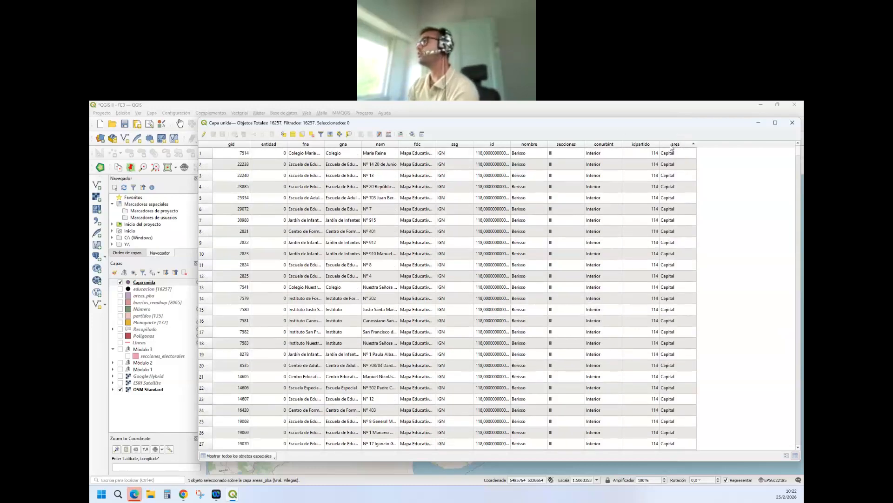
Step: Sort the joined records by nombre in both directions, then by conurbint and again by area
{"action": "left_click", "coordinate": [529, 145]}
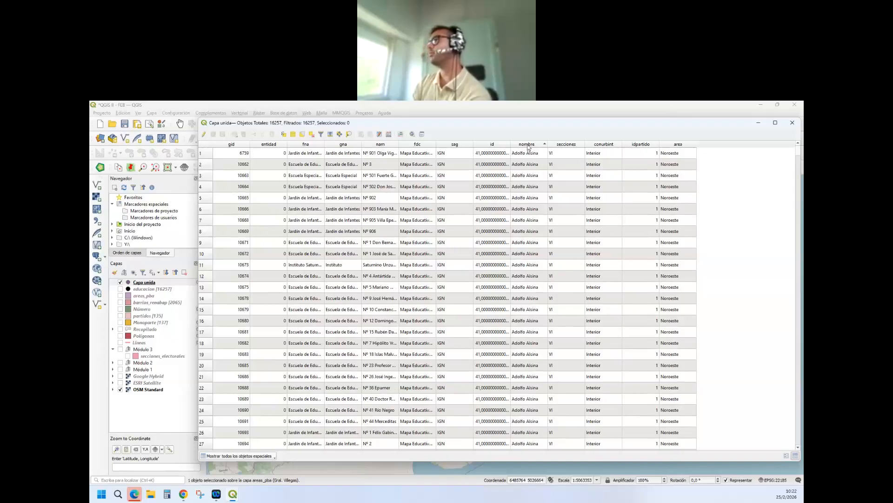
{"action": "left_click", "coordinate": [529, 145]}
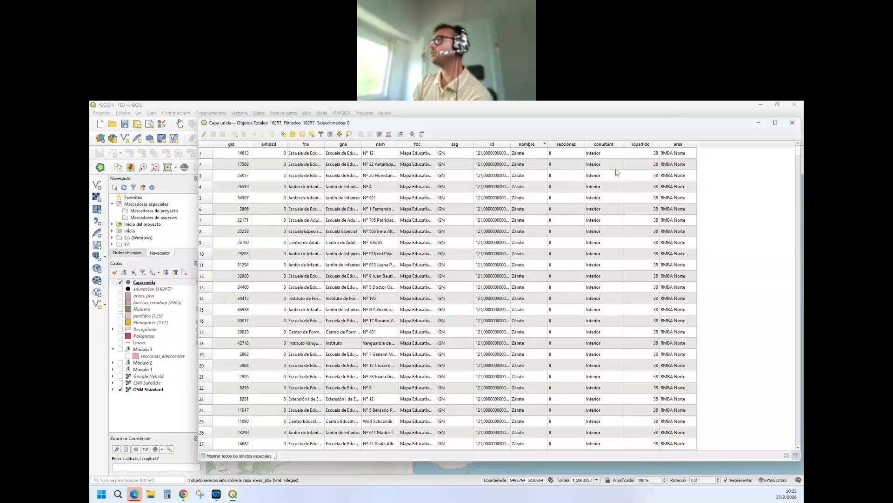
{"action": "left_click", "coordinate": [603, 144]}
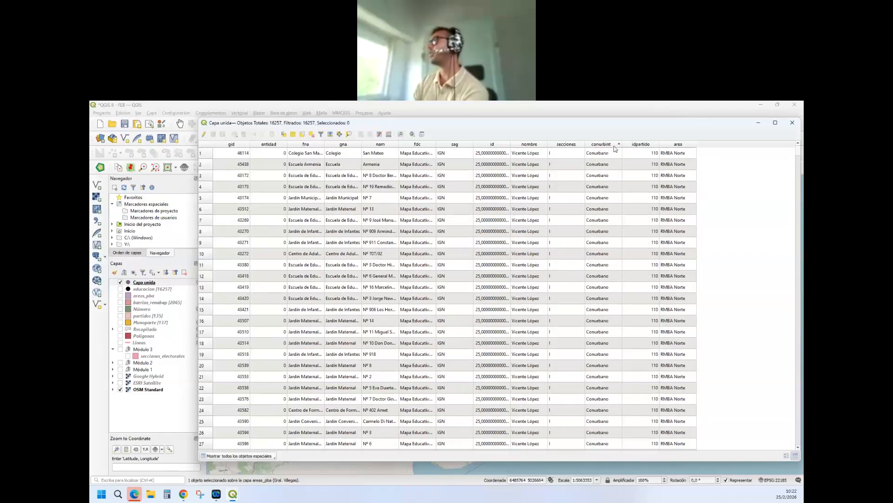
{"action": "left_click", "coordinate": [675, 145]}
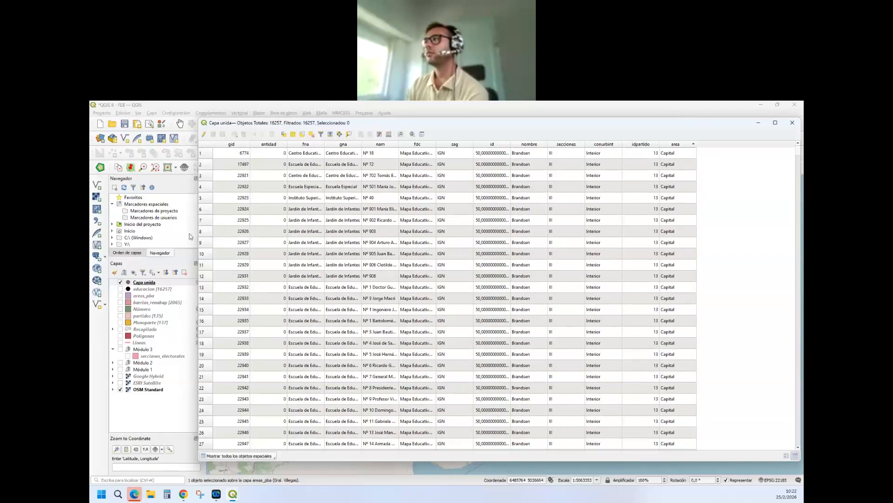
Step: Open the educacion attribute table and compare its fields with those of the Capa unida table
{"action": "left_click", "coordinate": [143, 290]}
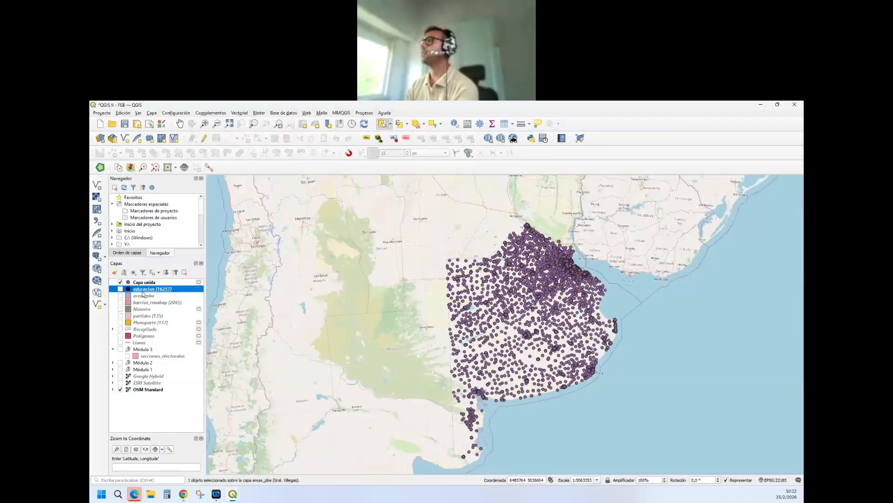
{"action": "left_click", "coordinate": [505, 126]}
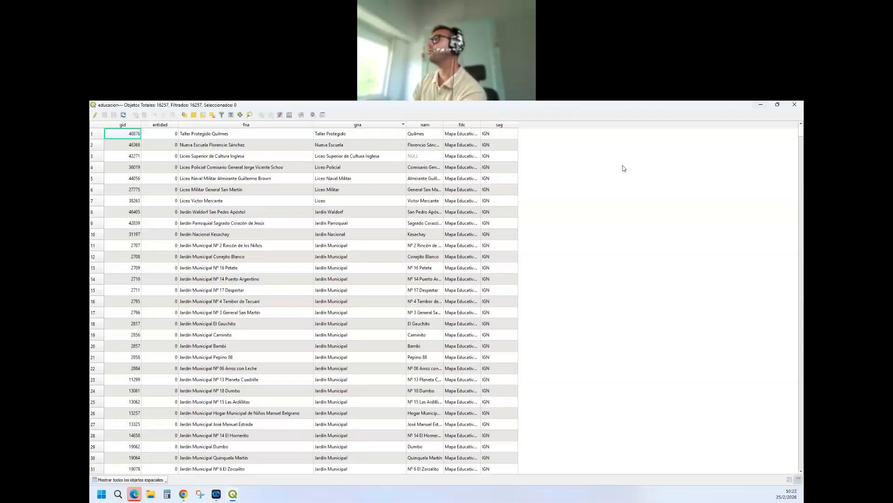
{"action": "left_click", "coordinate": [233, 494]}
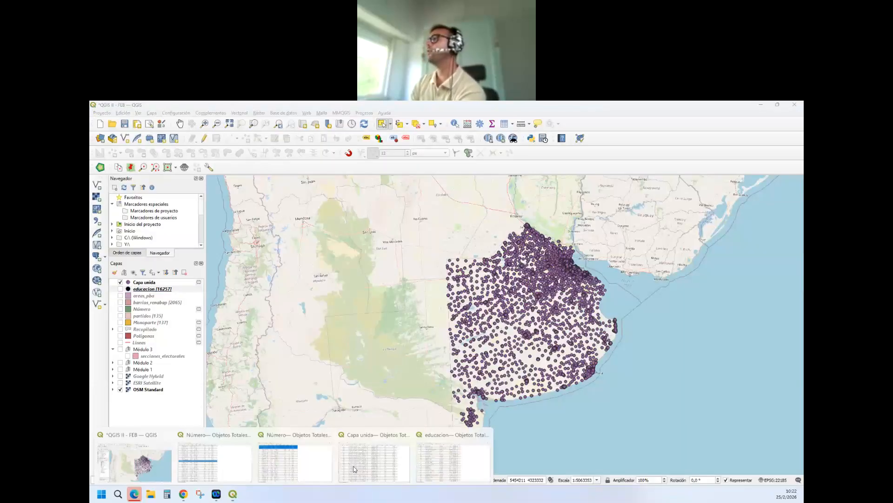
{"action": "left_click", "coordinate": [397, 464]}
{"action": "left_click", "coordinate": [471, 146]}
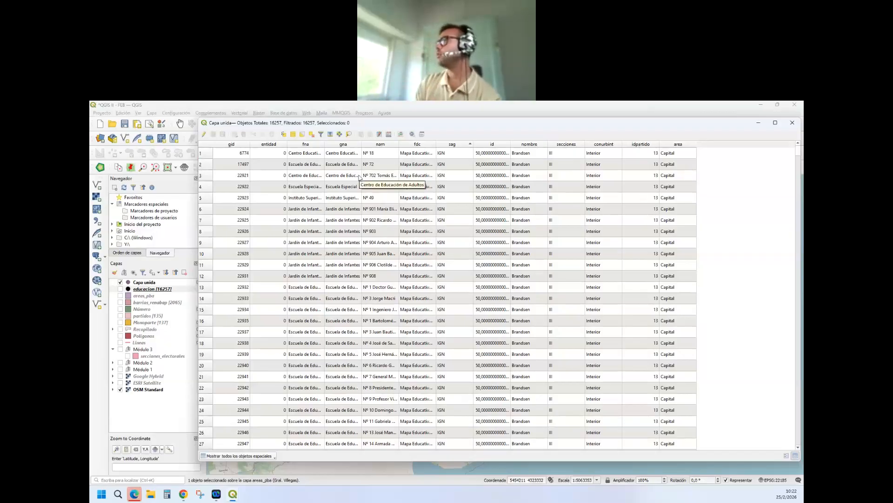
{"action": "left_click", "coordinate": [758, 124]}
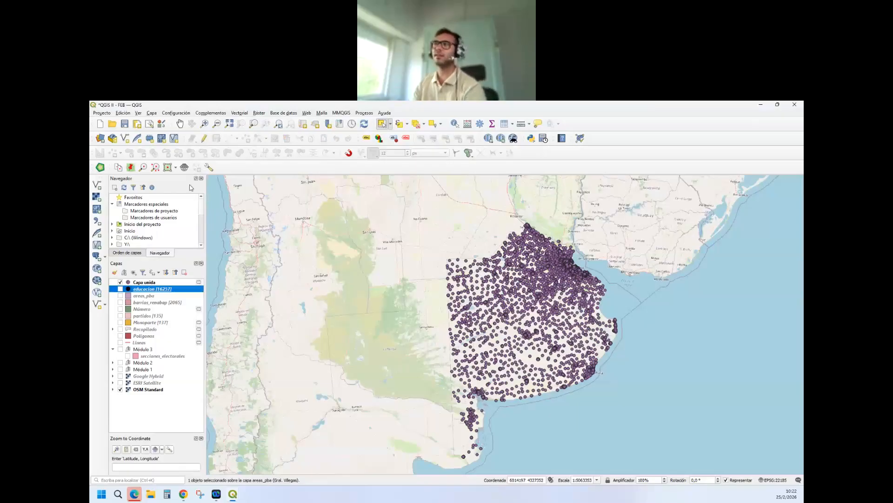
{"action": "left_click", "coordinate": [144, 295]}
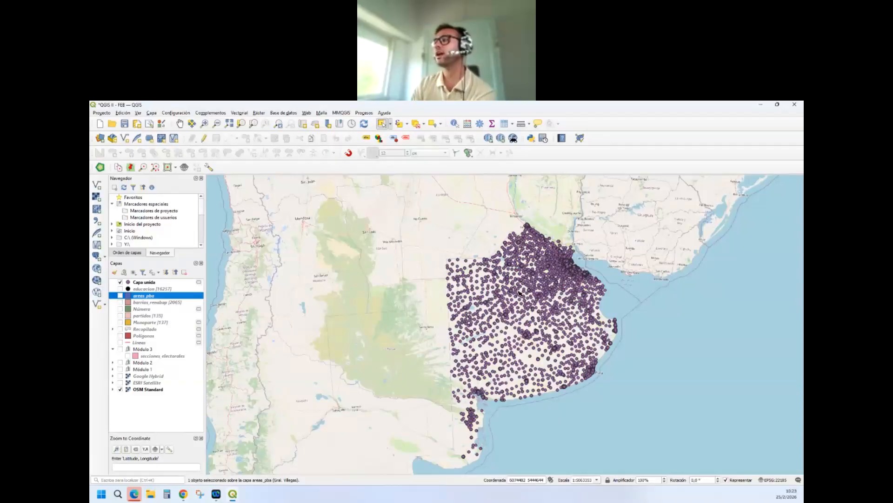
{"action": "left_click", "coordinate": [233, 493]}
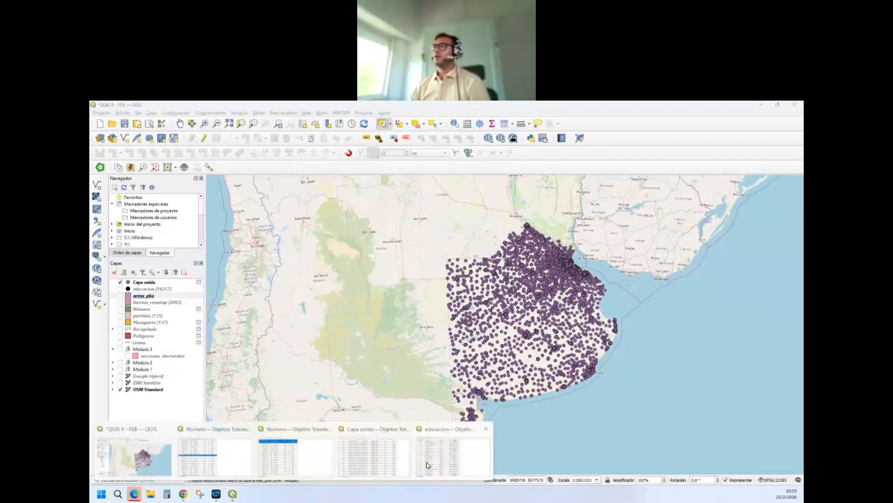
{"action": "scroll", "coordinate": [450, 298], "scroll_direction": "up", "scroll_amount": 3}
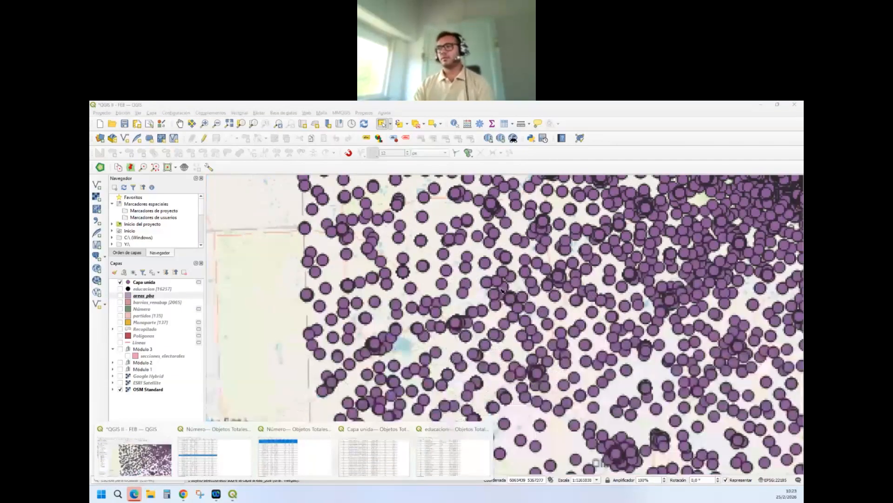
{"action": "scroll", "coordinate": [450, 298], "scroll_direction": "up", "scroll_amount": 1}
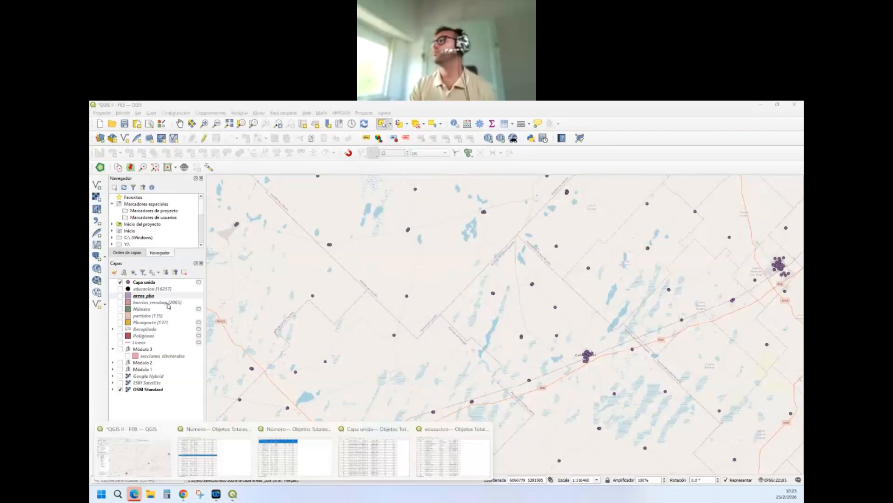
Step: Set up another join attributes by location for educacion, using only the están dentro predicate and areas_pba as the comparison layer
{"action": "left_click", "coordinate": [154, 290]}
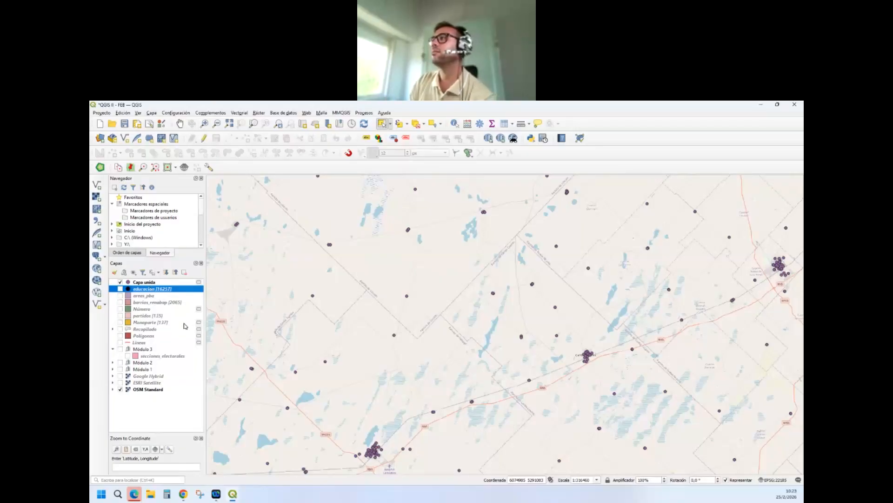
{"action": "left_click", "coordinate": [238, 113]}
{"action": "mouse_move", "coordinate": [267, 162]}
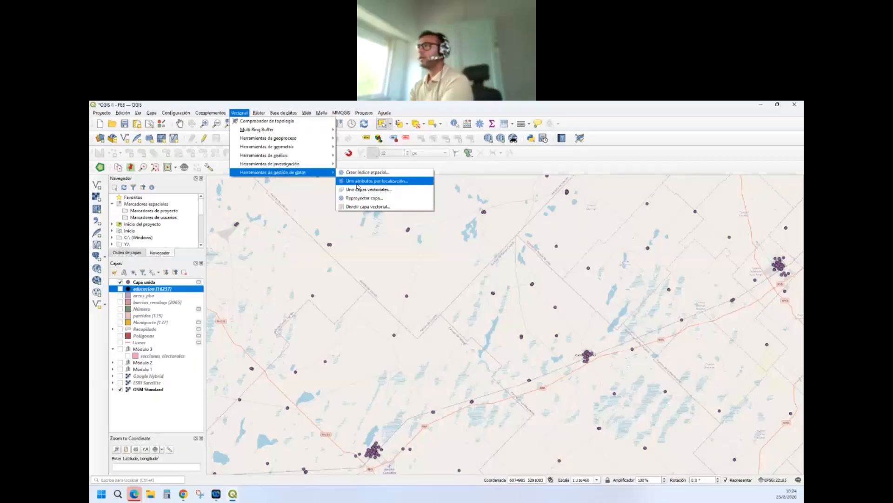
{"action": "left_click", "coordinate": [357, 183]}
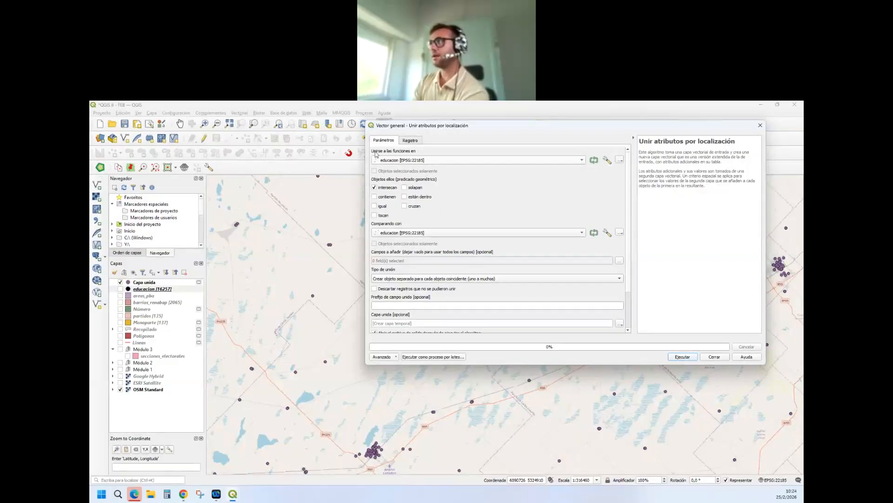
{"action": "left_click", "coordinate": [404, 197]}
{"action": "left_click", "coordinate": [374, 188]}
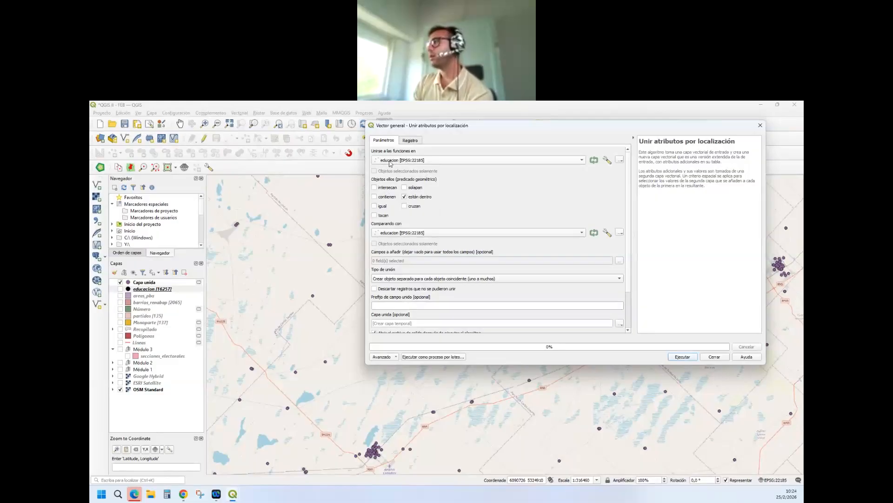
{"action": "left_click", "coordinate": [416, 236]}
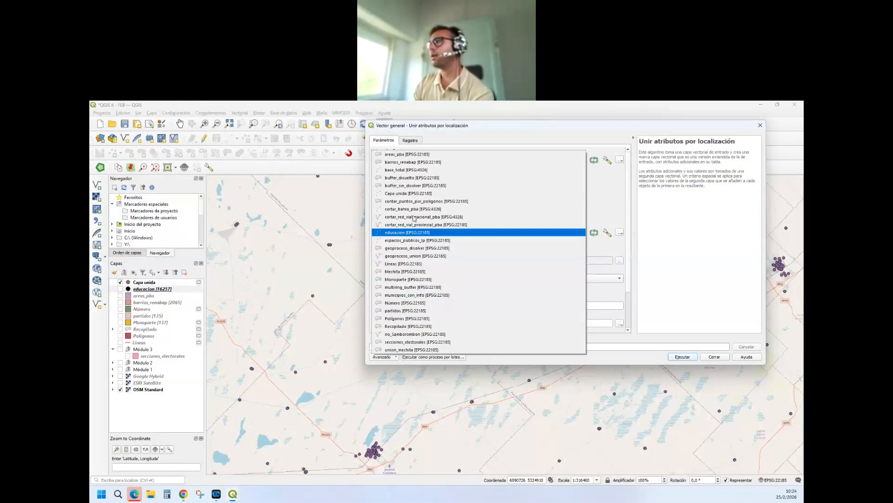
{"action": "left_click", "coordinate": [418, 155]}
Step: Limit the fields to add to area and run the join into a temporary layer
{"action": "scroll", "coordinate": [494, 241], "scroll_direction": "down", "scroll_amount": 1}
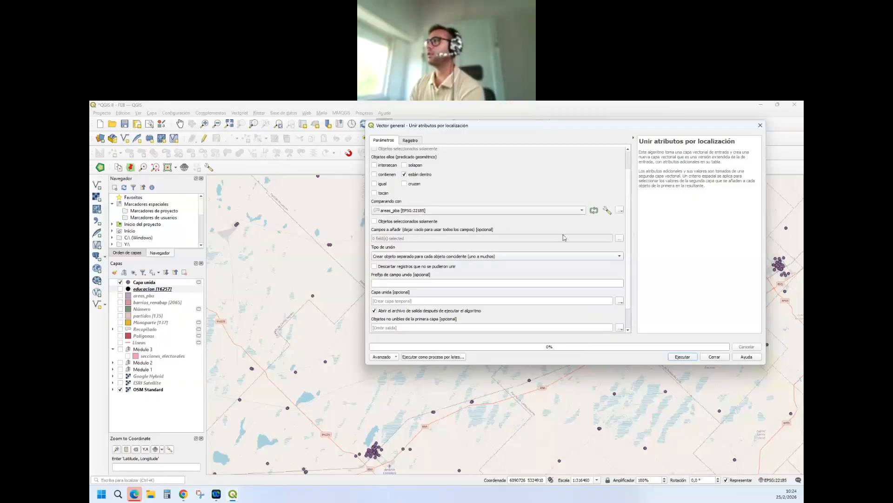
{"action": "left_click", "coordinate": [619, 239]}
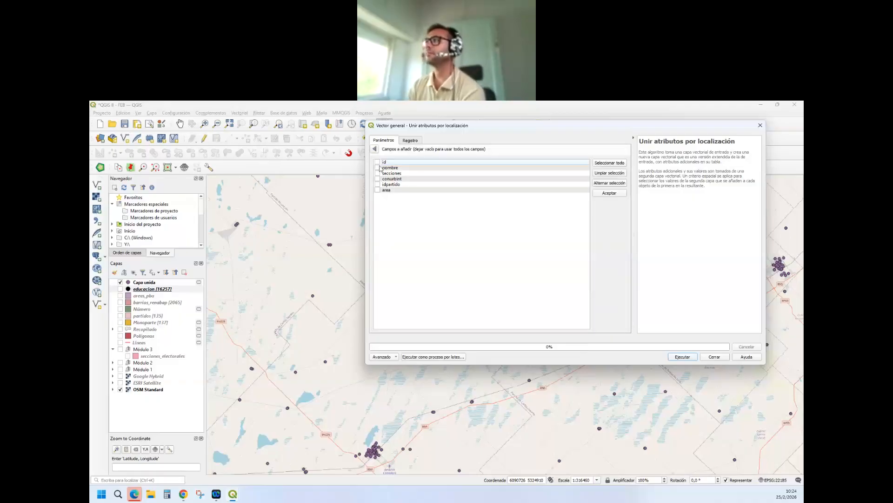
{"action": "left_click", "coordinate": [378, 190]}
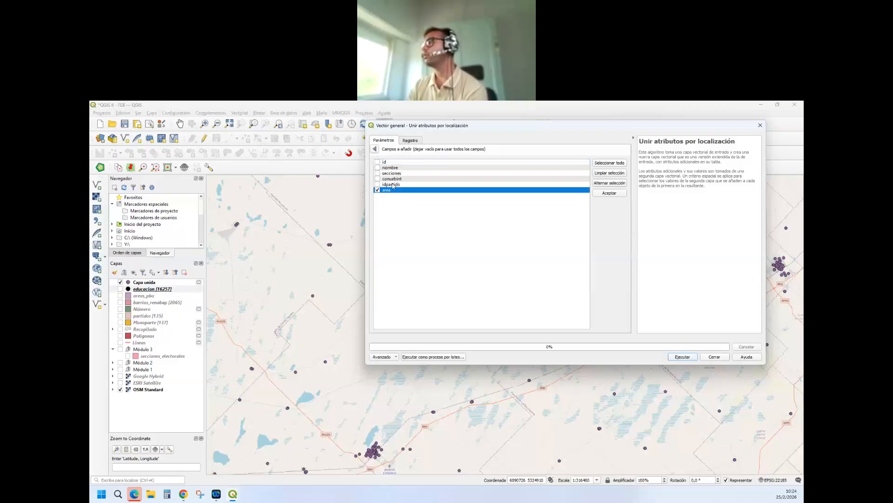
{"action": "left_click", "coordinate": [375, 148]}
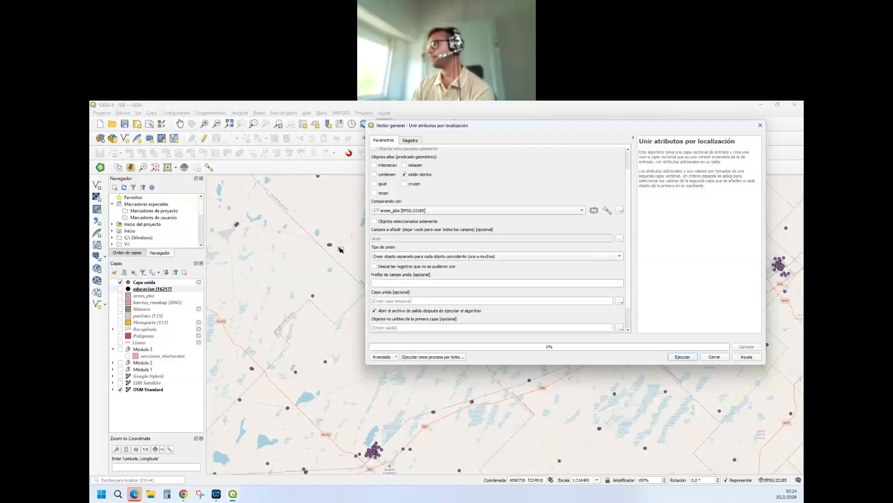
{"action": "left_click", "coordinate": [683, 357]}
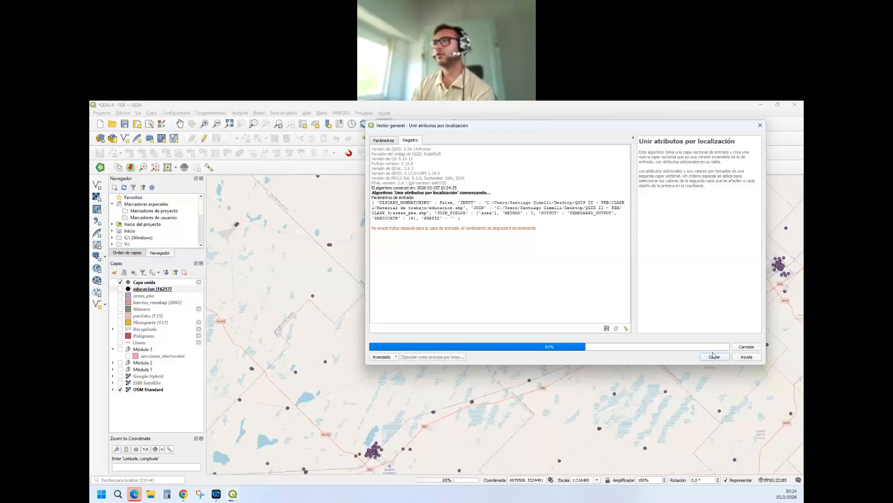
Step: Close the join dialog and sort the new Capa unida layer's attribute table by area in both directions
{"action": "left_click", "coordinate": [714, 357]}
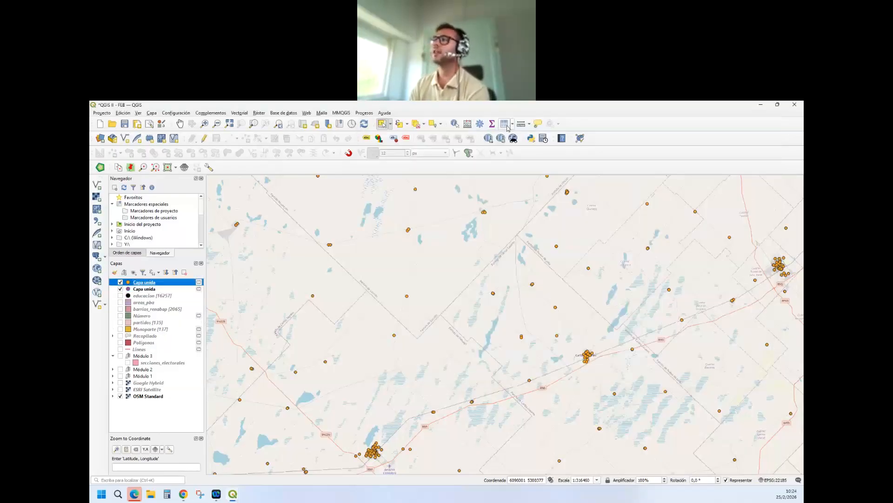
{"action": "key", "text": "F6"}
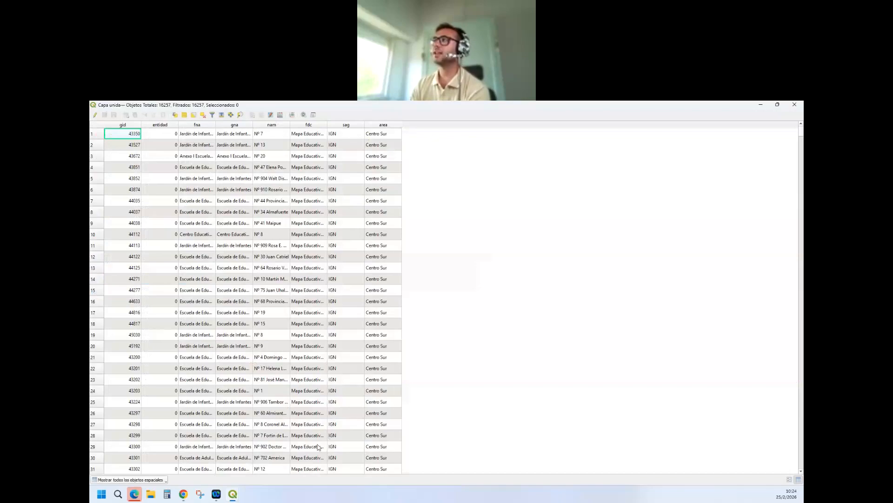
{"action": "left_click", "coordinate": [388, 125]}
{"action": "left_click", "coordinate": [379, 124]}
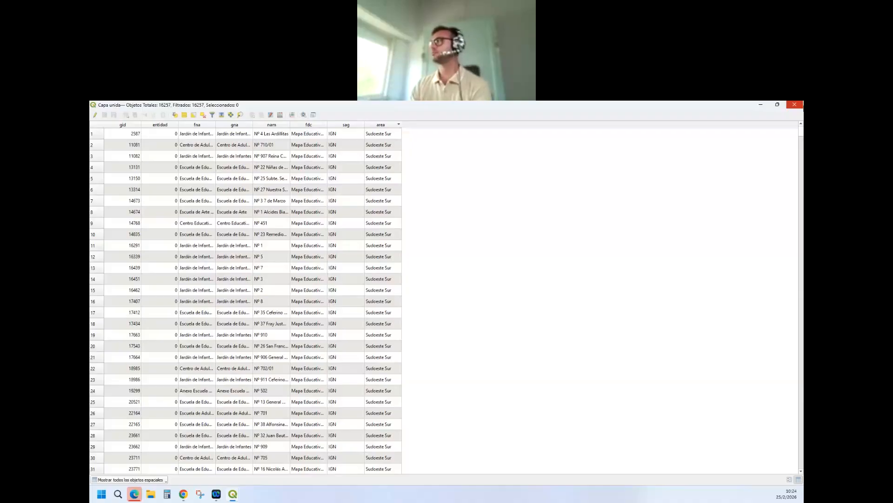
{"action": "left_click", "coordinate": [794, 106]}
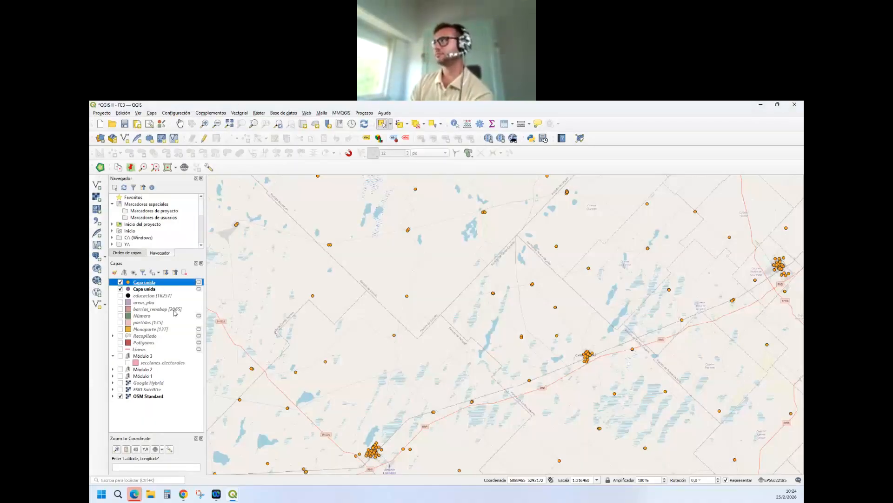
Step: Open the attribute table of the Capa unida layer that holds all the joined fields and enable editing
{"action": "left_click", "coordinate": [513, 124]}
{"action": "left_click", "coordinate": [515, 134]}
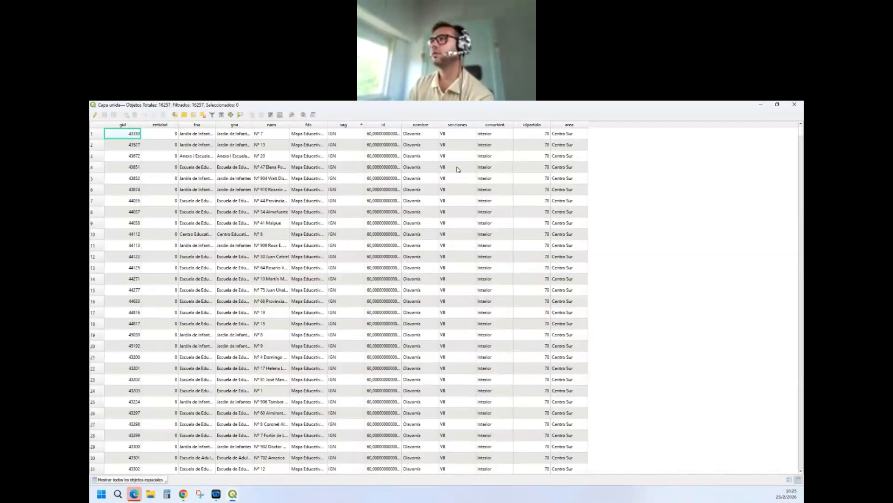
{"action": "left_click", "coordinate": [95, 115]}
{"action": "left_click", "coordinate": [261, 116]}
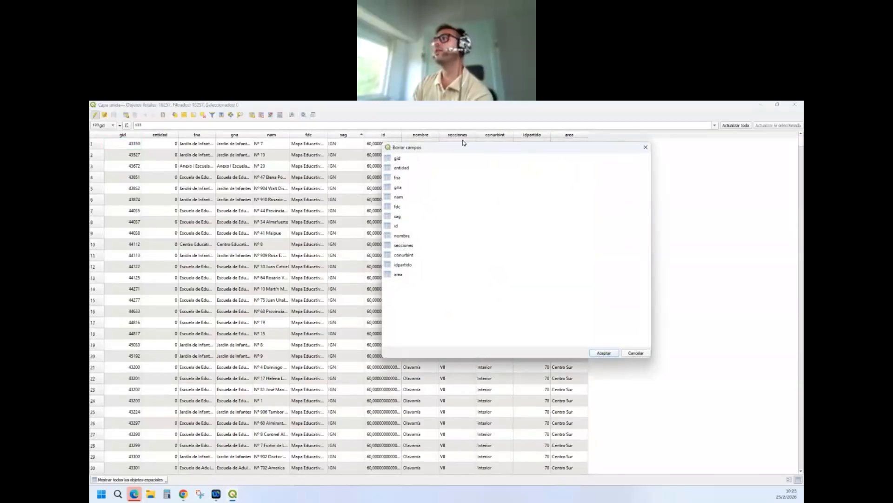
{"action": "left_click_drag", "start_coordinate": [469, 152], "coordinate": [586, 139]}
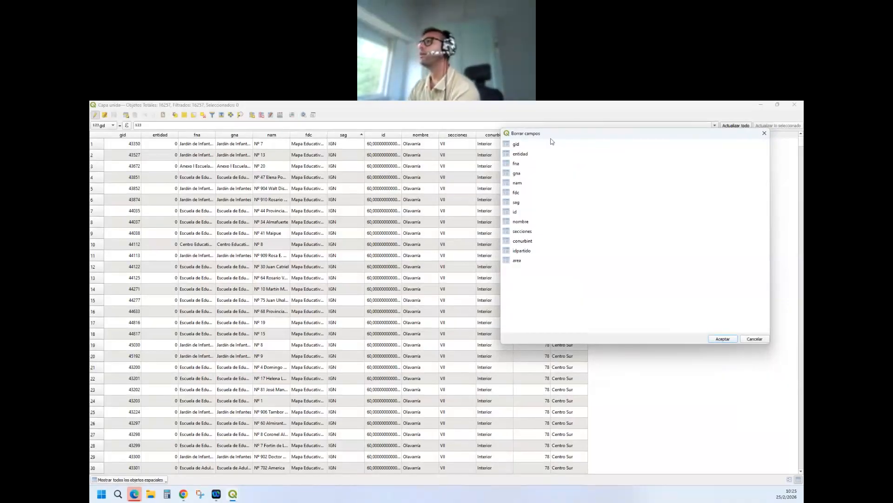
{"action": "left_click_drag", "start_coordinate": [553, 133], "coordinate": [631, 156]}
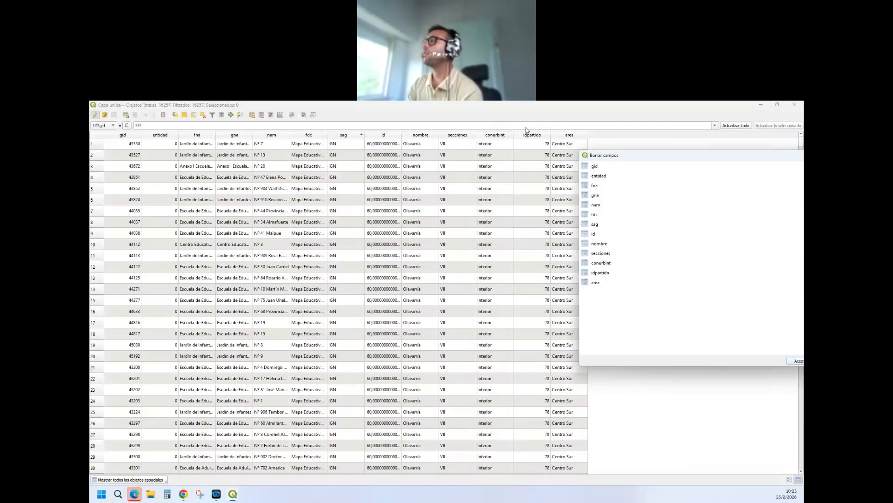
{"action": "left_click_drag", "start_coordinate": [574, 170], "coordinate": [345, 184]}
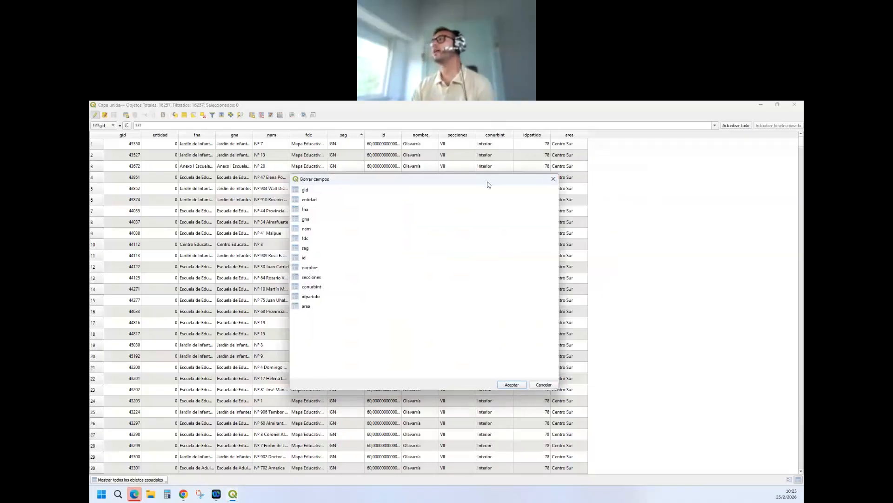
{"action": "left_click_drag", "start_coordinate": [485, 185], "coordinate": [408, 186]}
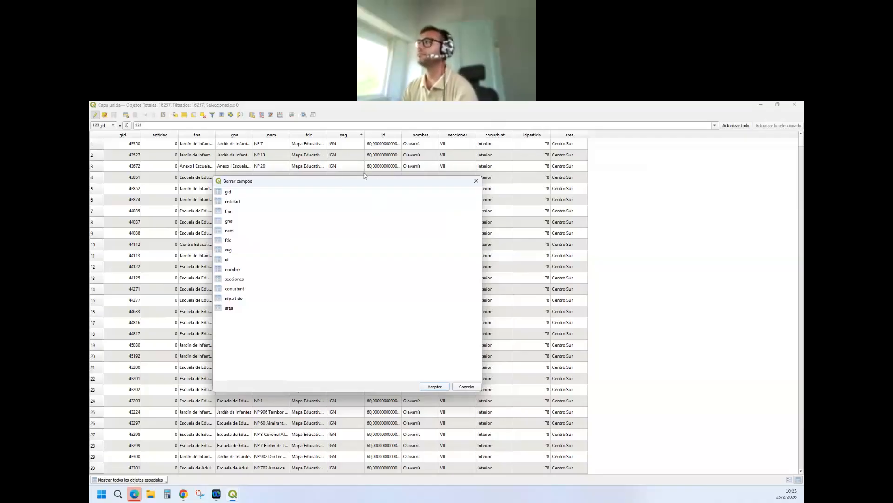
{"action": "left_click", "coordinate": [226, 260]}
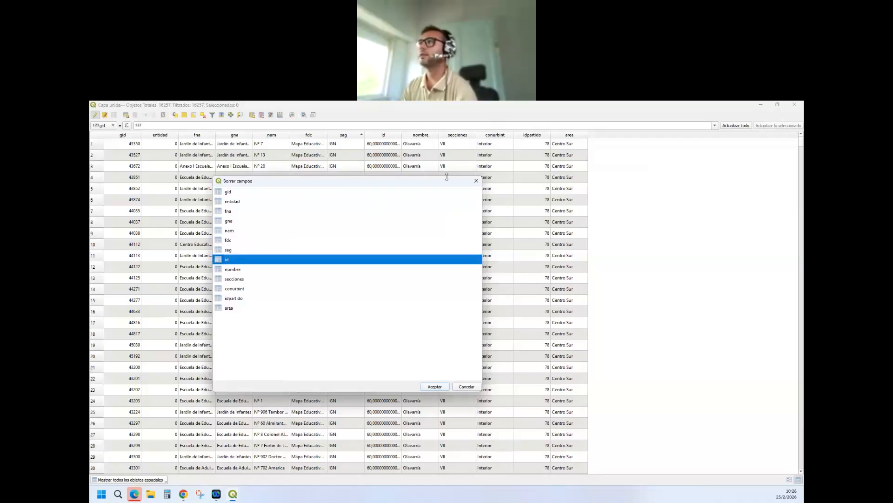
{"action": "key", "text": "Escape"}
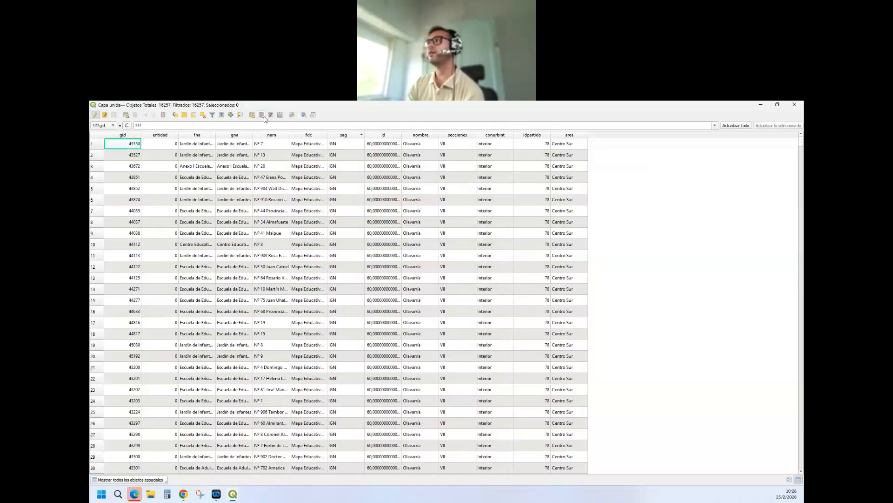
Step: Delete the id field from the Capa unida layer and look over the remaining columns
{"action": "left_click", "coordinate": [262, 115]}
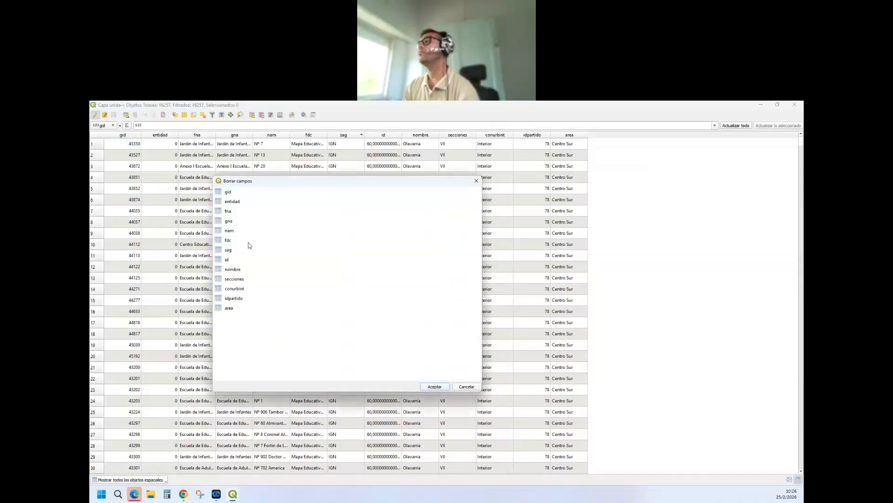
{"action": "left_click", "coordinate": [222, 259]}
{"action": "left_click", "coordinate": [435, 387]}
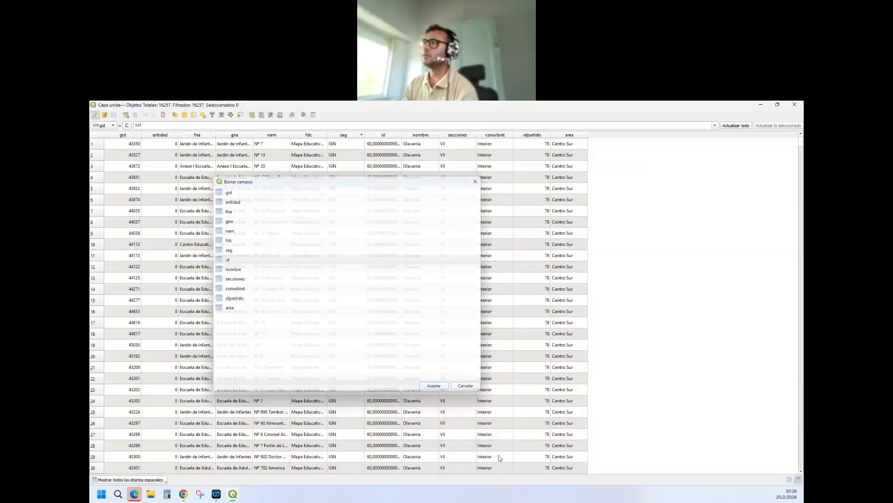
{"action": "scroll", "coordinate": [277, 320], "scroll_direction": "down", "scroll_amount": 5}
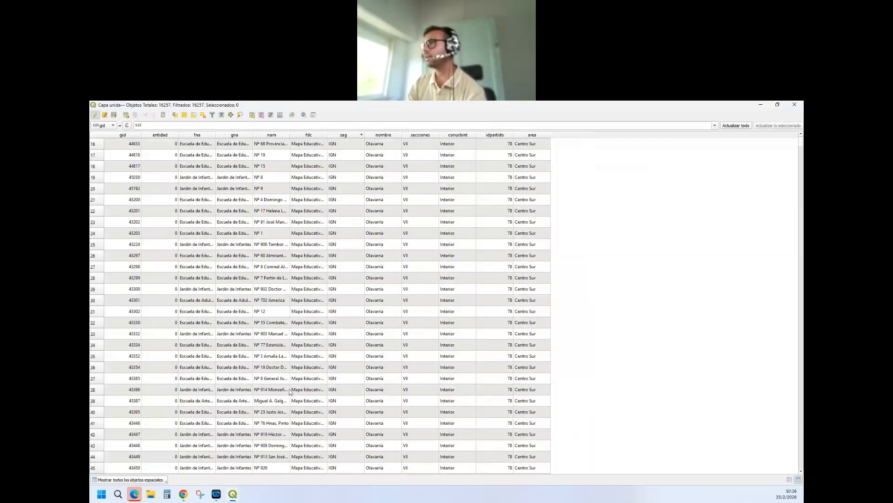
{"action": "scroll", "coordinate": [287, 398], "scroll_direction": "up", "scroll_amount": 5}
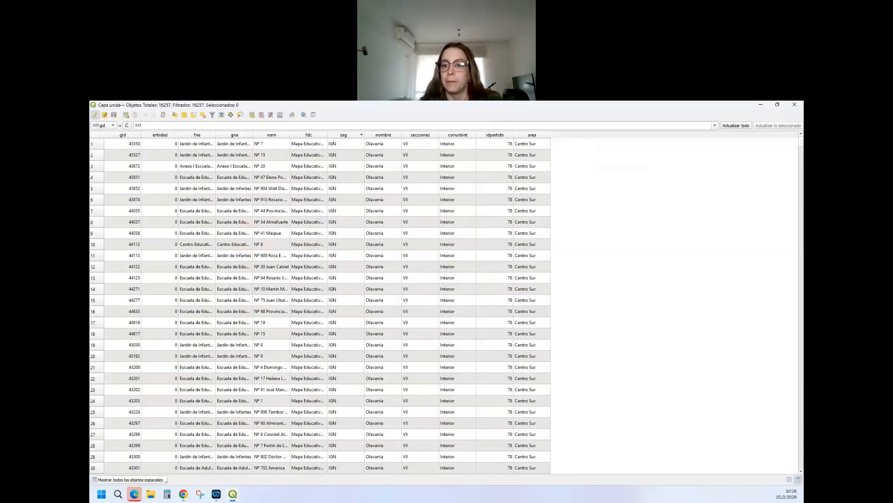
Step: Stop editing Capa unida, saving the changes, and close its attribute table
{"action": "left_click", "coordinate": [95, 117]}
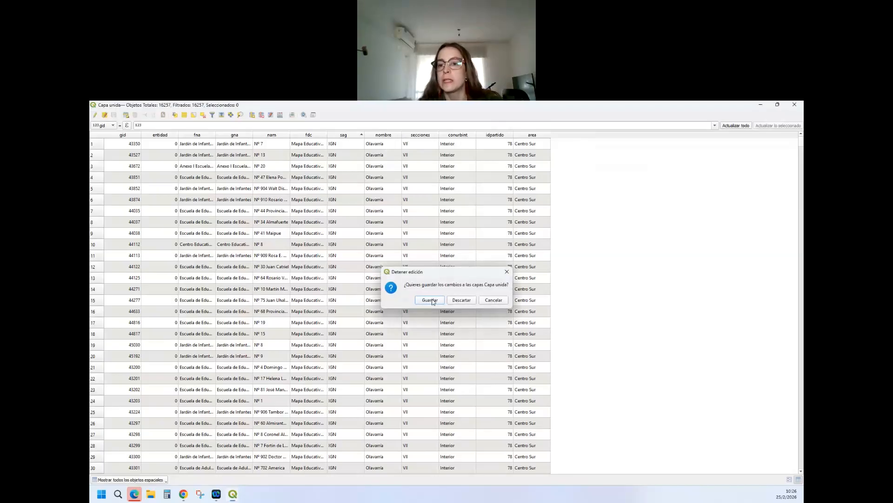
{"action": "left_click", "coordinate": [433, 301]}
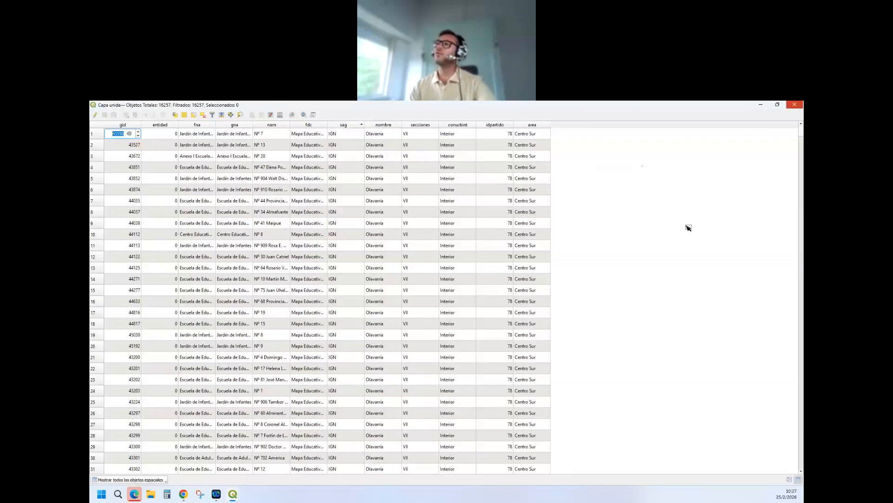
{"action": "left_click", "coordinate": [794, 104]}
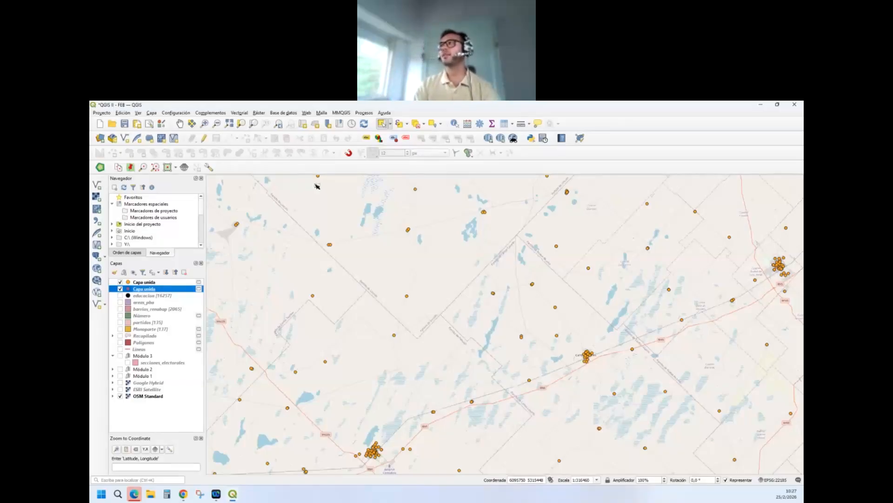
Step: Set up a select by location on Capa unida with only the están dentro predicate, and close it without running
{"action": "left_click", "coordinate": [432, 124]}
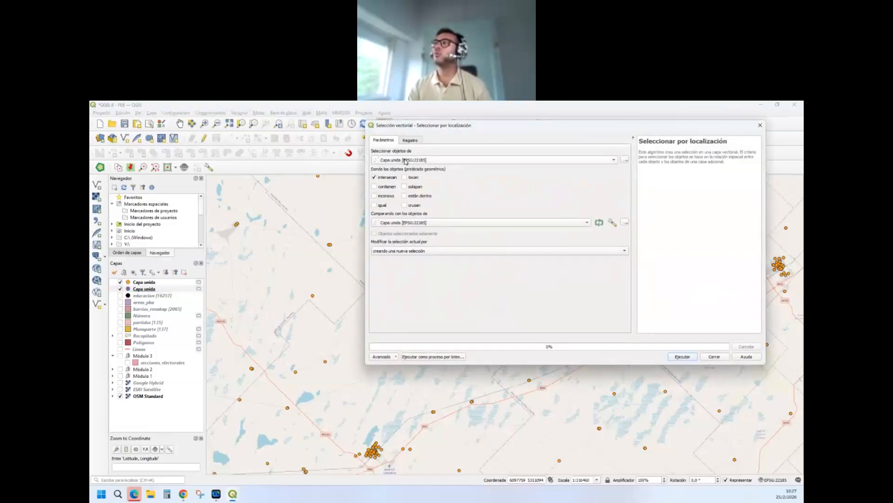
{"action": "left_click", "coordinate": [403, 162]}
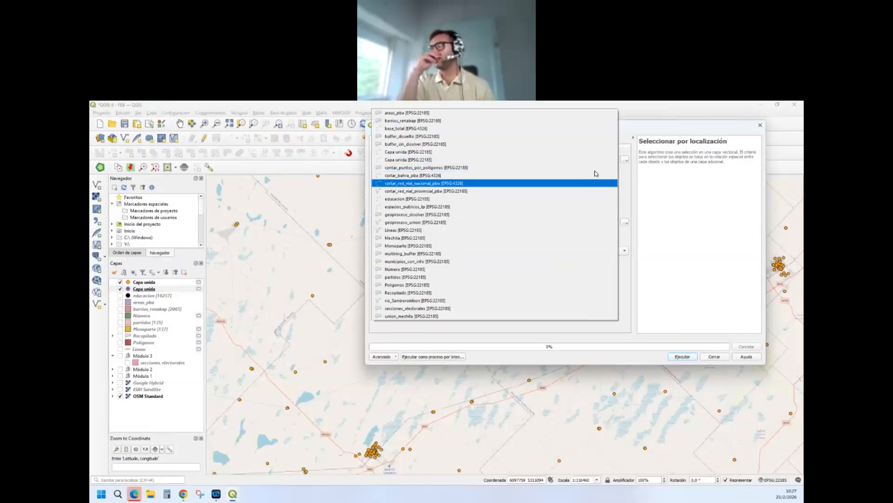
{"action": "left_click", "coordinate": [628, 186]}
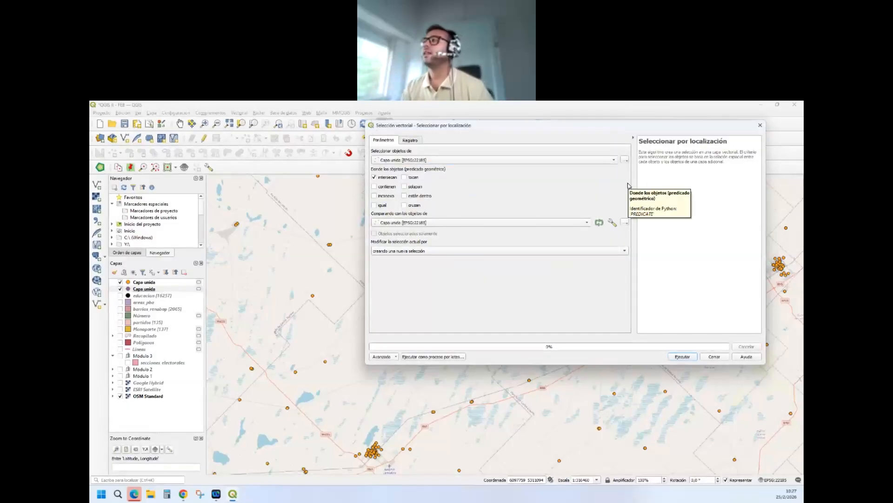
{"action": "left_click", "coordinate": [404, 196]}
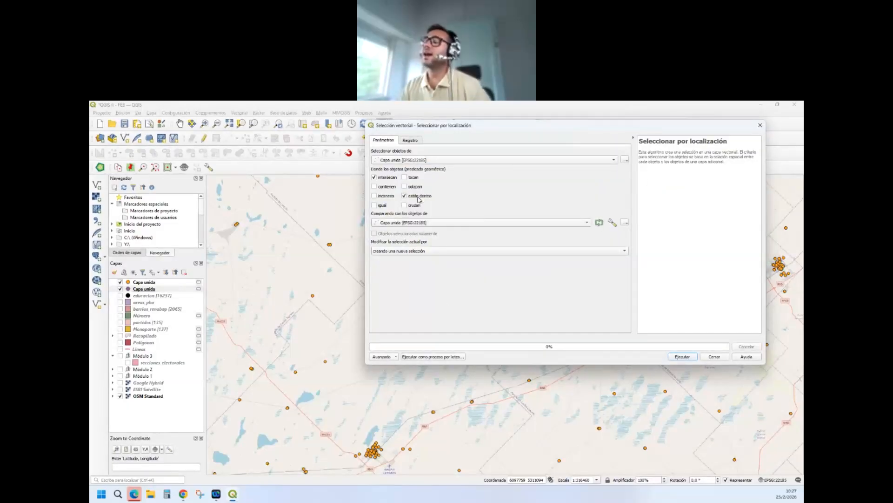
{"action": "left_click", "coordinate": [381, 176]}
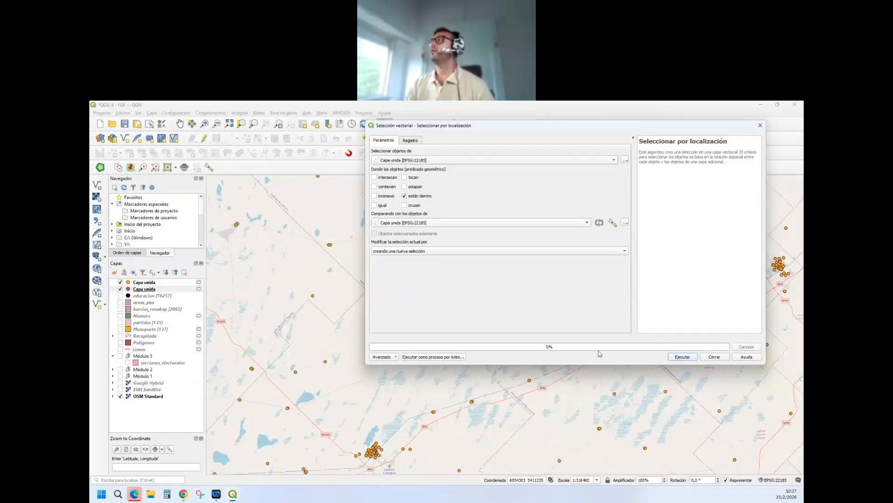
{"action": "left_click", "coordinate": [760, 125]}
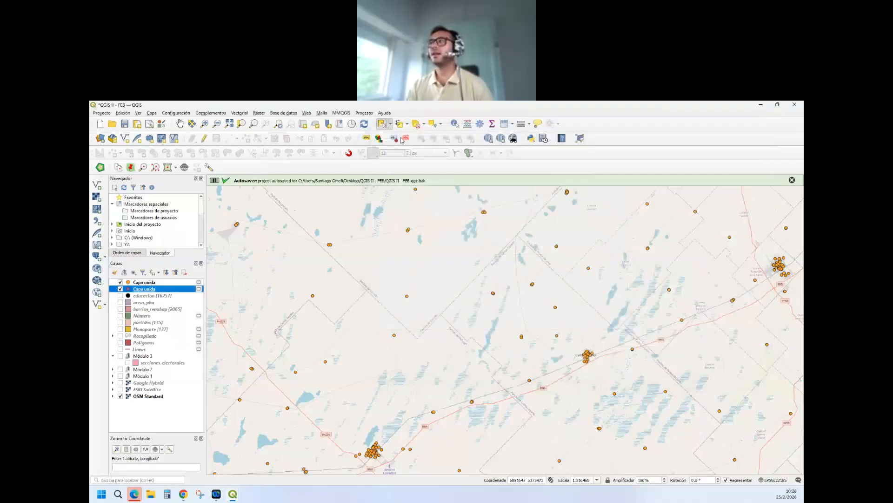
{"action": "left_click", "coordinate": [424, 123]}
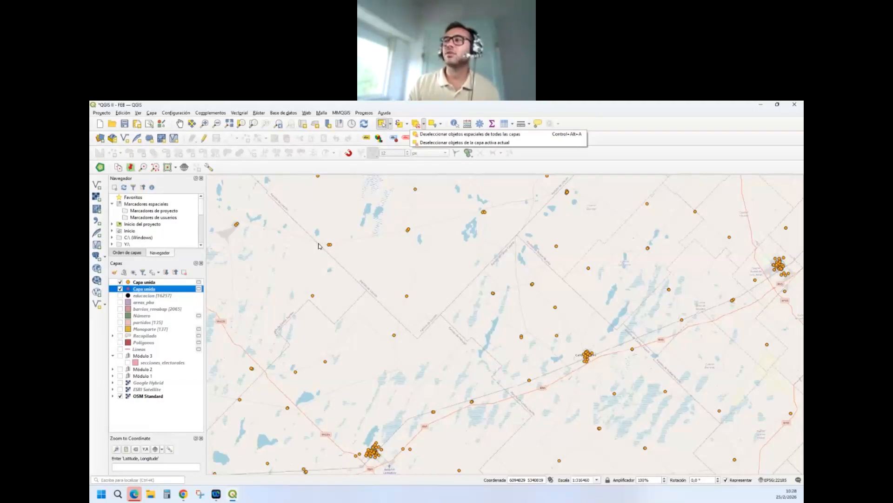
{"action": "left_click", "coordinate": [136, 282]}
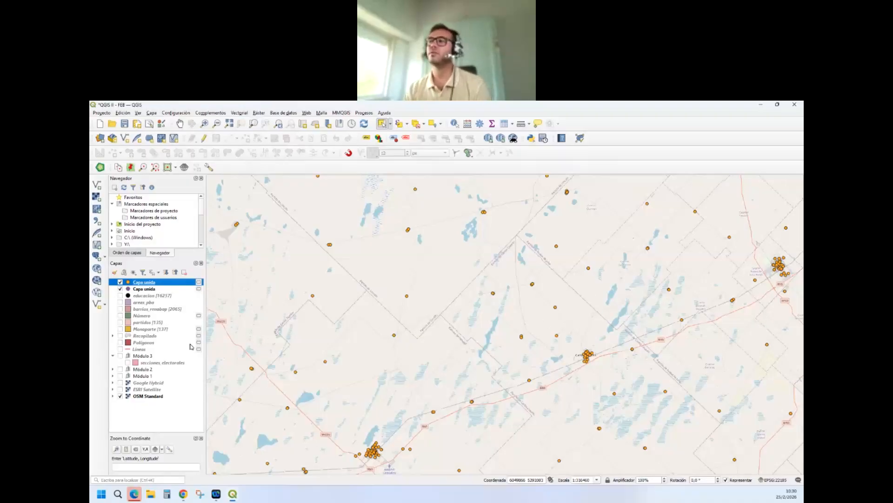
{"action": "scroll", "coordinate": [323, 275], "scroll_direction": "down", "scroll_amount": 1}
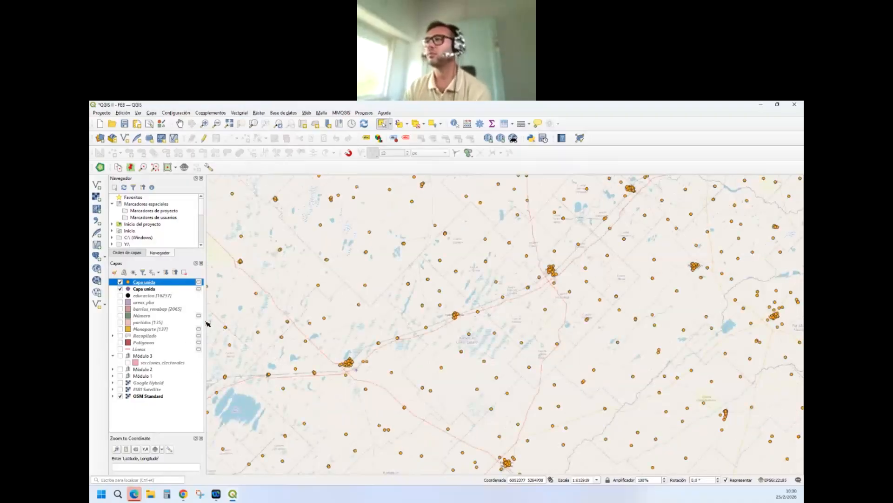
Step: Export the temporary Líneas layer to the CLASE 3 folder as an ESRI shapefile named lineas_pba
{"action": "left_click_drag", "start_coordinate": [207, 320], "coordinate": [226, 317]}
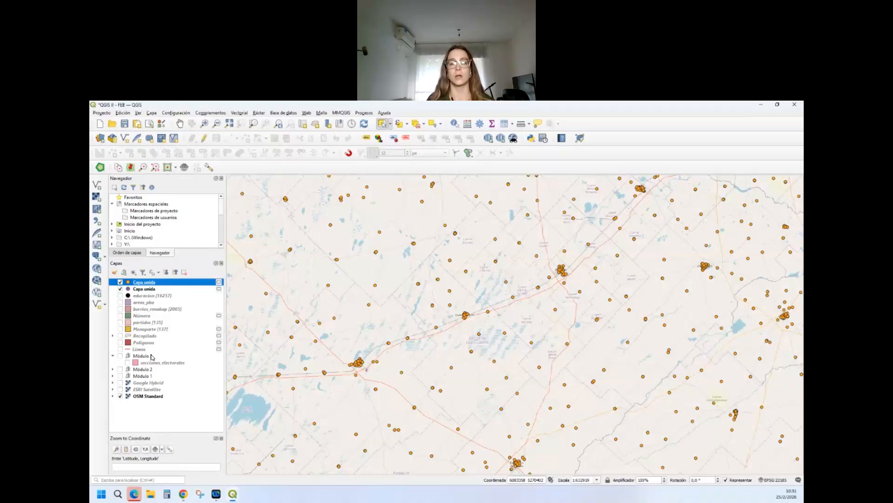
{"action": "left_click", "coordinate": [162, 356]}
{"action": "left_click", "coordinate": [164, 350]}
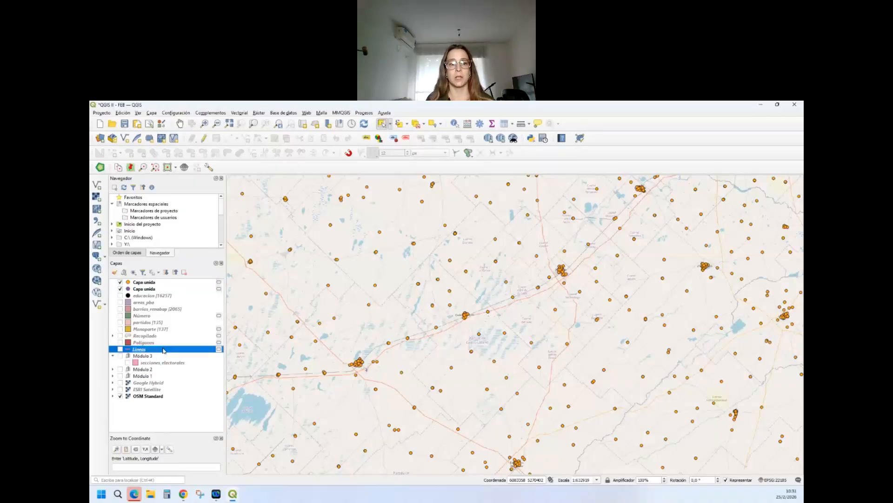
{"action": "right_click", "coordinate": [163, 349]}
{"action": "mouse_move", "coordinate": [252, 317]}
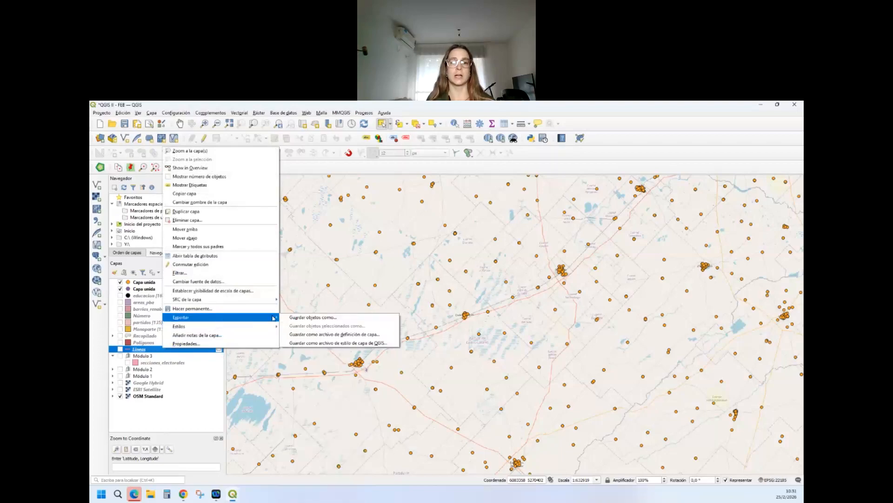
{"action": "left_click", "coordinate": [312, 318]}
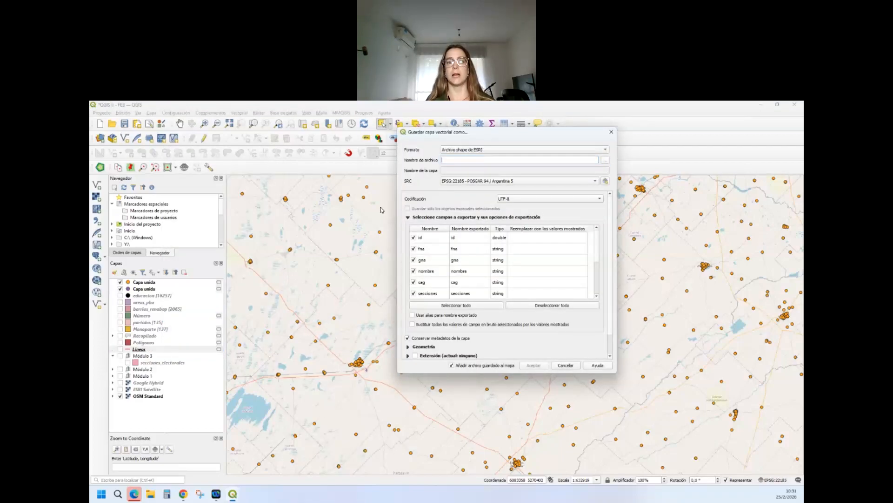
{"action": "left_click", "coordinate": [605, 159]}
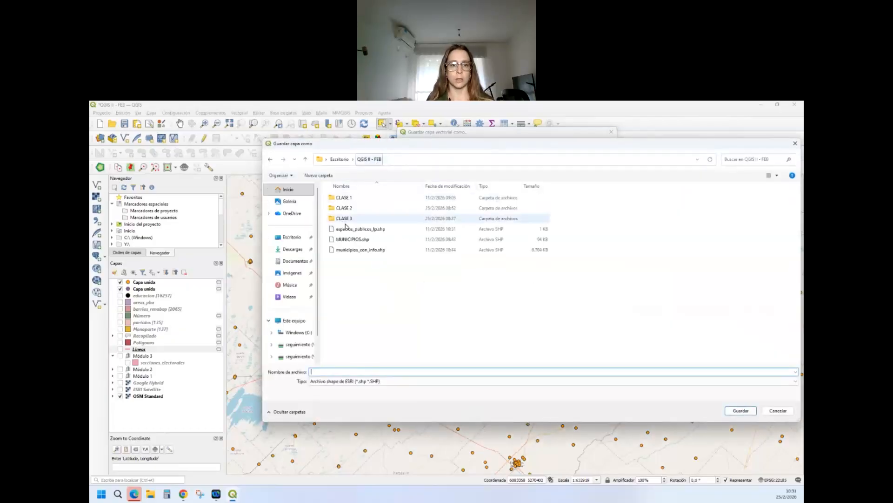
{"action": "double_click", "coordinate": [345, 219]}
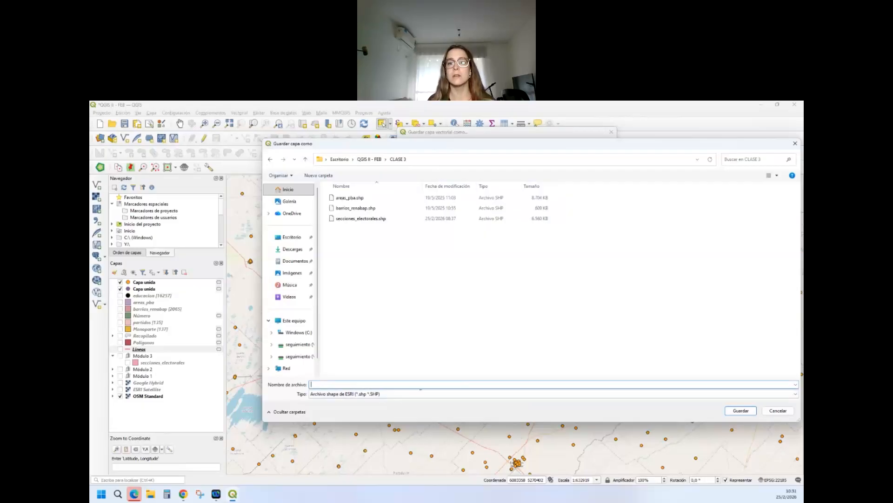
{"action": "left_click", "coordinate": [420, 389]}
{"action": "type", "text": "ge"}
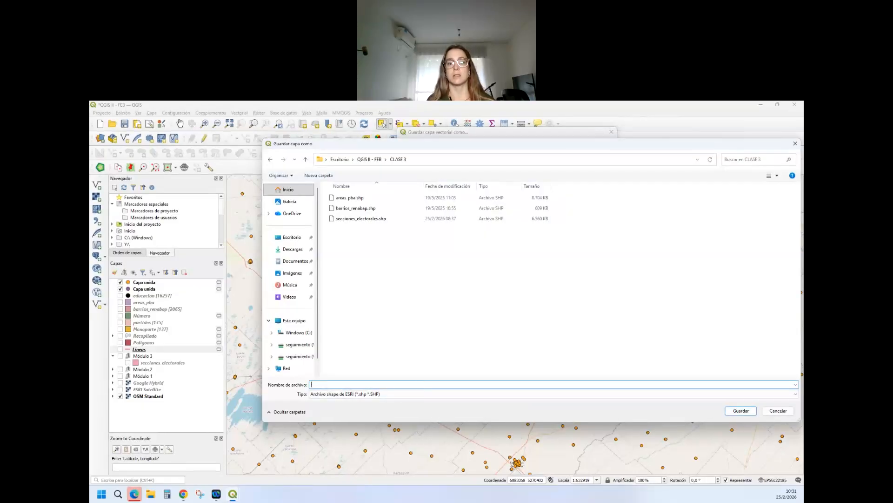
{"action": "type", "text": "lineas_pba"}
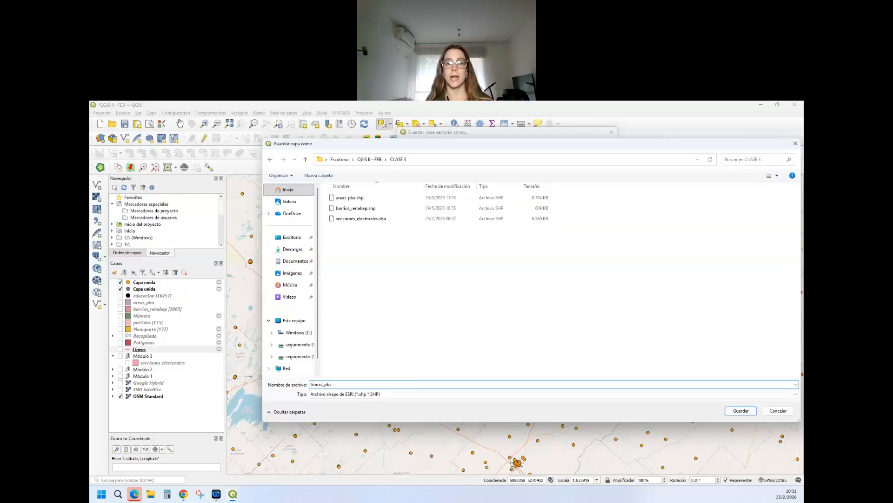
{"action": "key", "text": "Return"}
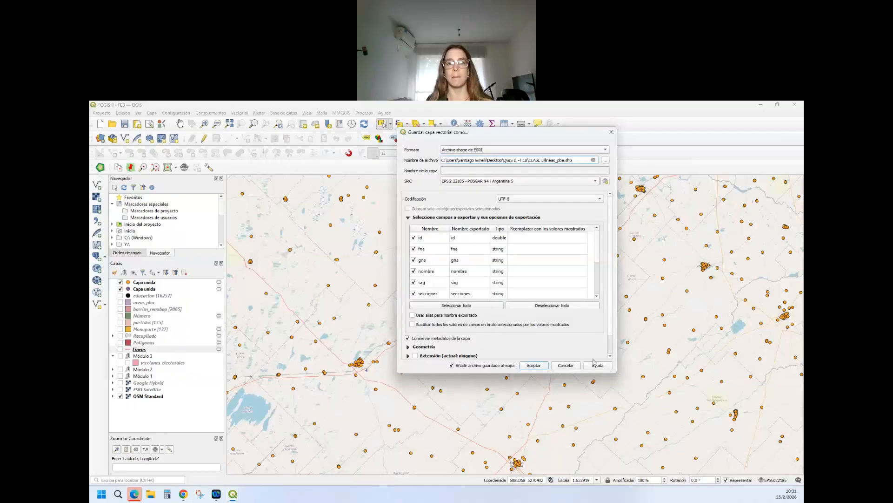
{"action": "left_click", "coordinate": [533, 365]}
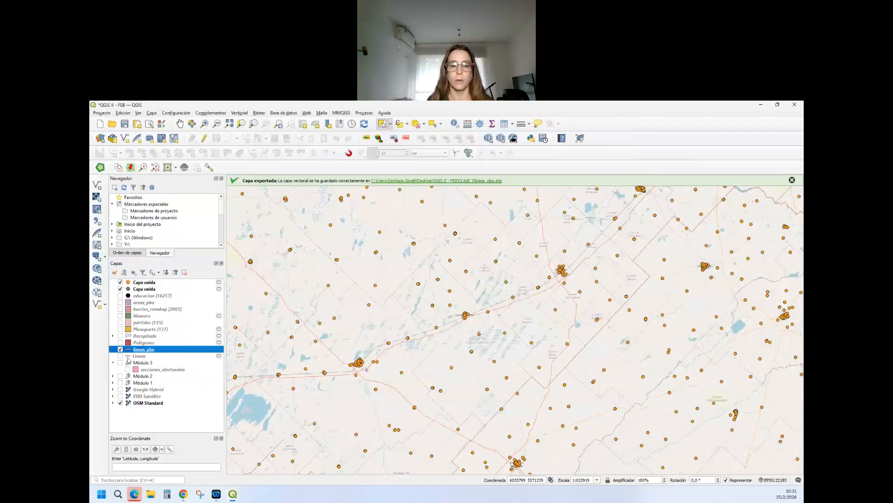
Step: Export the temporary Polígonos layer to the CLASE 3 folder as an ESRI shapefile named poligonos_pba
{"action": "left_click", "coordinate": [144, 342]}
{"action": "right_click", "coordinate": [143, 343]}
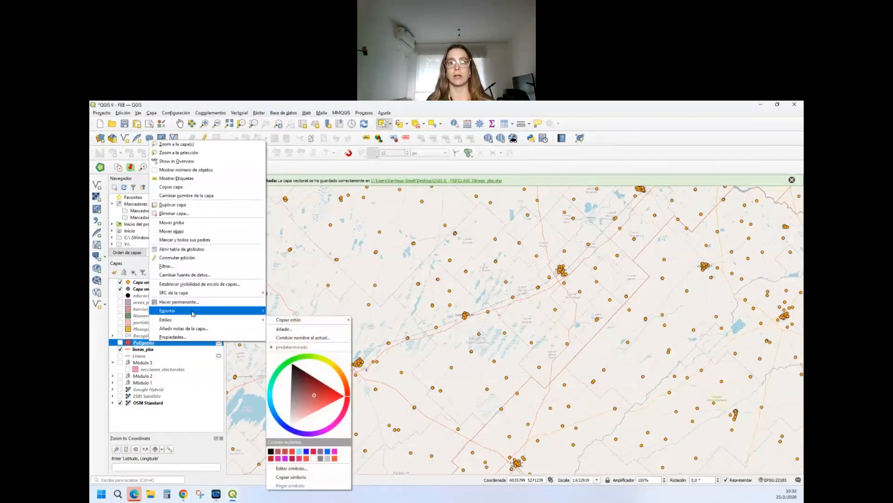
{"action": "mouse_move", "coordinate": [194, 310]}
{"action": "left_click", "coordinate": [351, 309]}
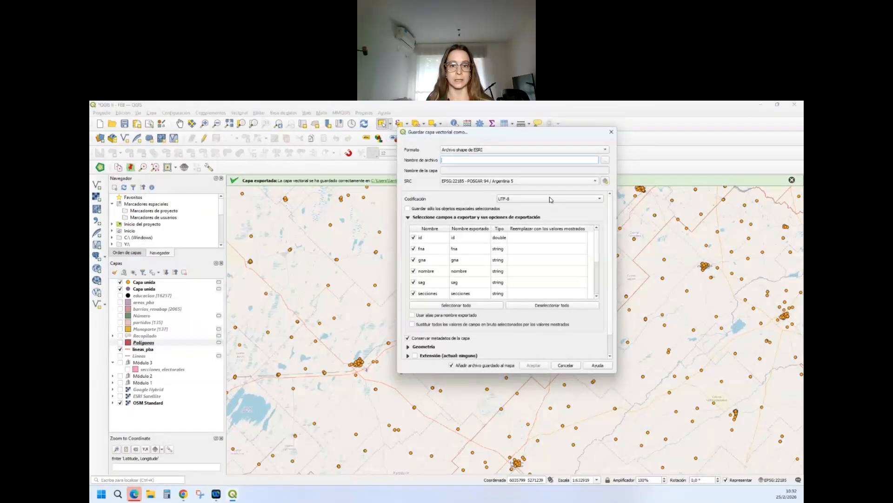
{"action": "left_click", "coordinate": [604, 160]}
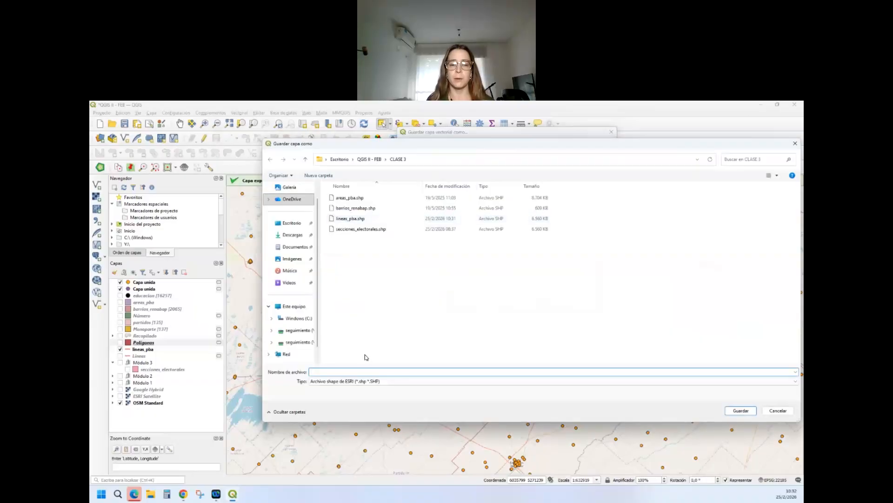
{"action": "type", "text": "poligonos_pb"}
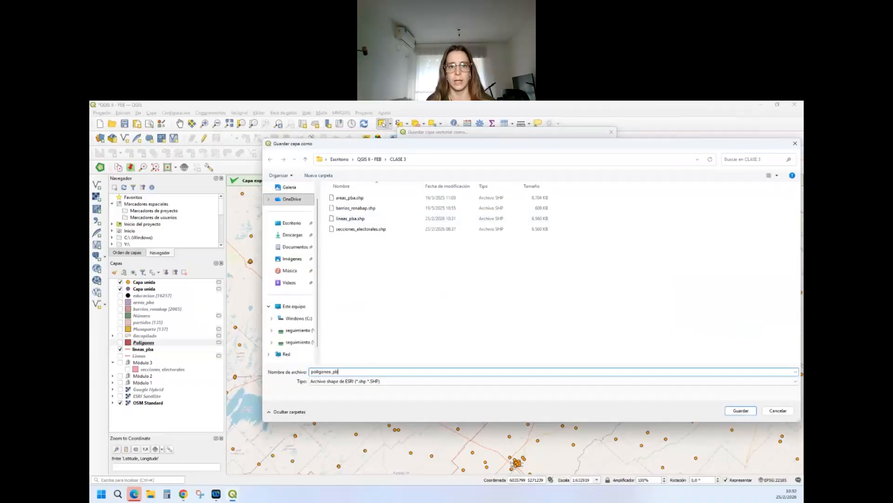
{"action": "type", "text": "a"}
{"action": "key", "text": "Return"}
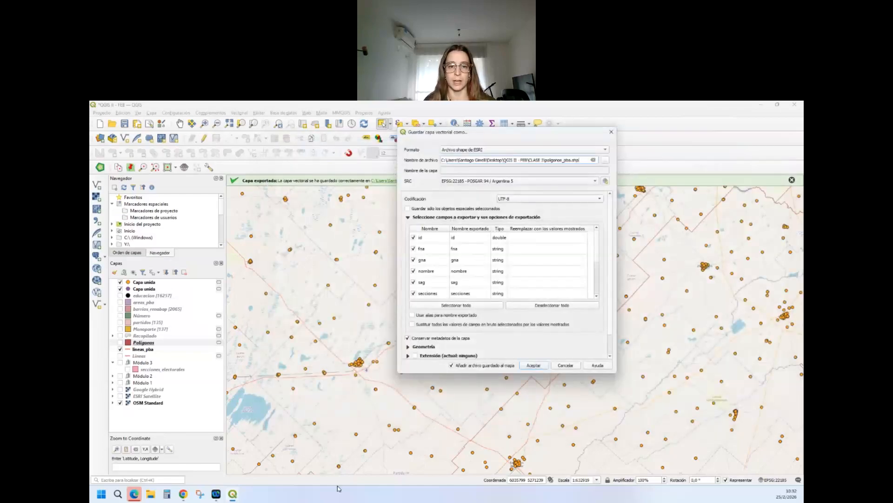
{"action": "key", "text": "Return"}
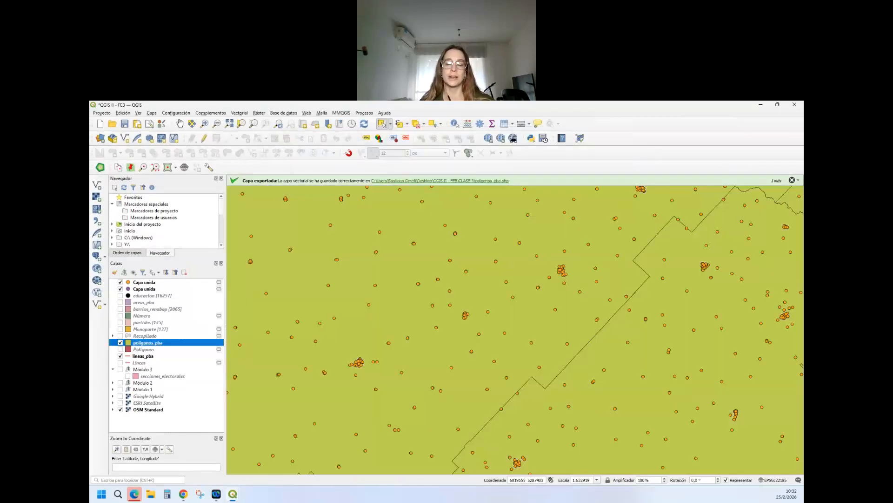
Step: Remove the temporary Líneas and Polígonos layers from the project
{"action": "left_click", "coordinate": [136, 350]}
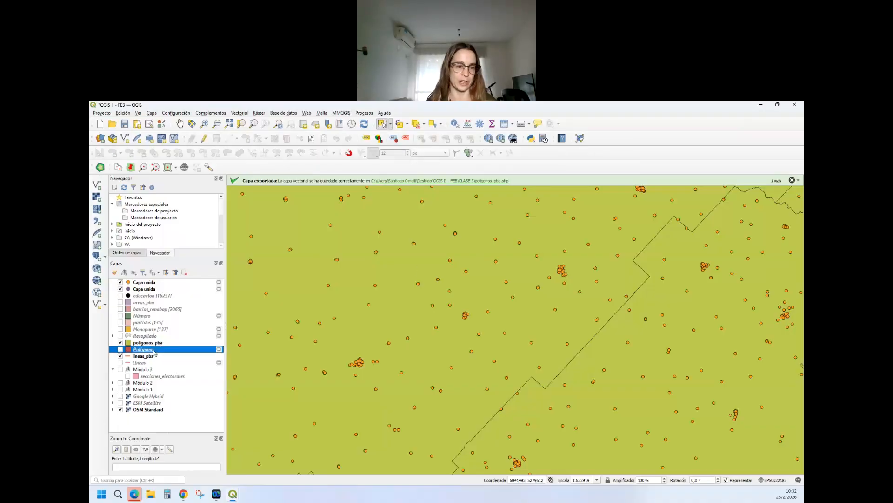
{"action": "left_click", "coordinate": [139, 363]}
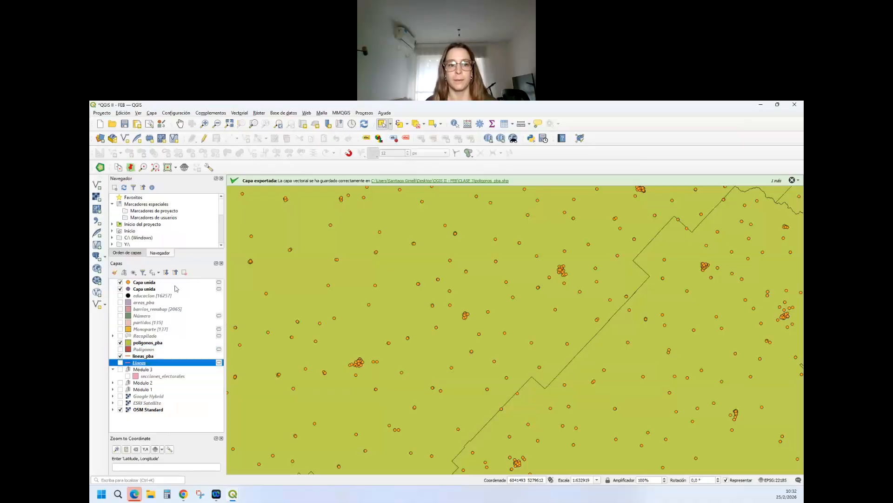
{"action": "left_click", "coordinate": [185, 272]}
{"action": "left_click", "coordinate": [444, 303]}
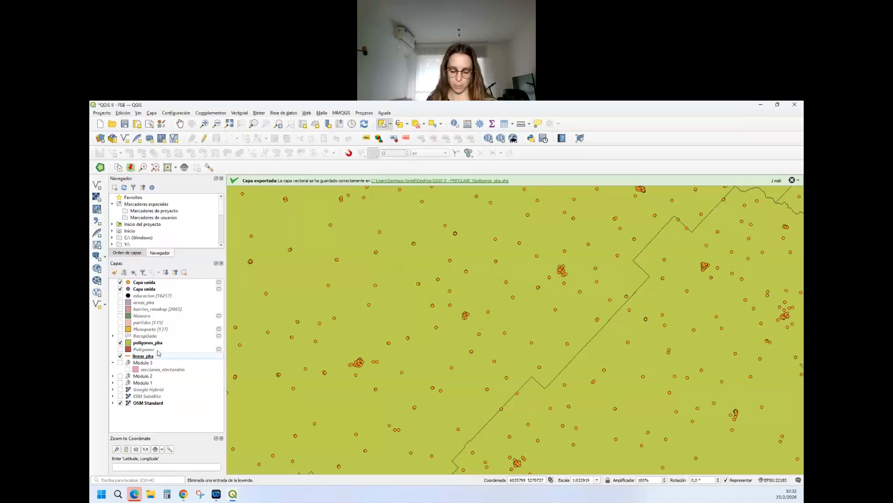
{"action": "left_click", "coordinate": [185, 272]}
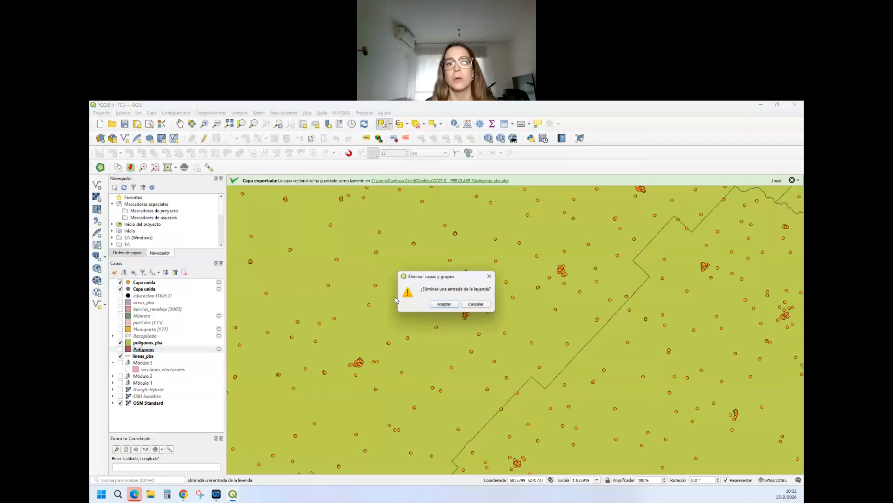
{"action": "left_click", "coordinate": [446, 304]}
Step: Hide the exported poligonos_pba and lineas_pba layers on the map
{"action": "left_click", "coordinate": [120, 342]}
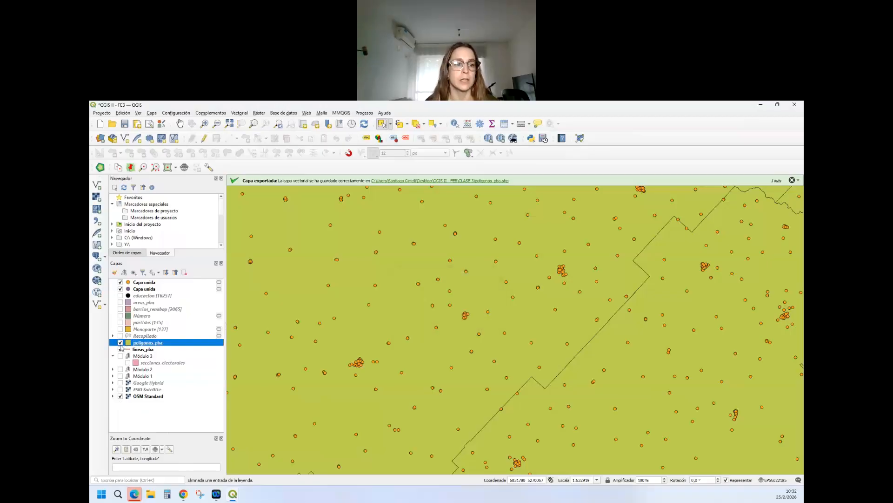
{"action": "left_click", "coordinate": [139, 350]}
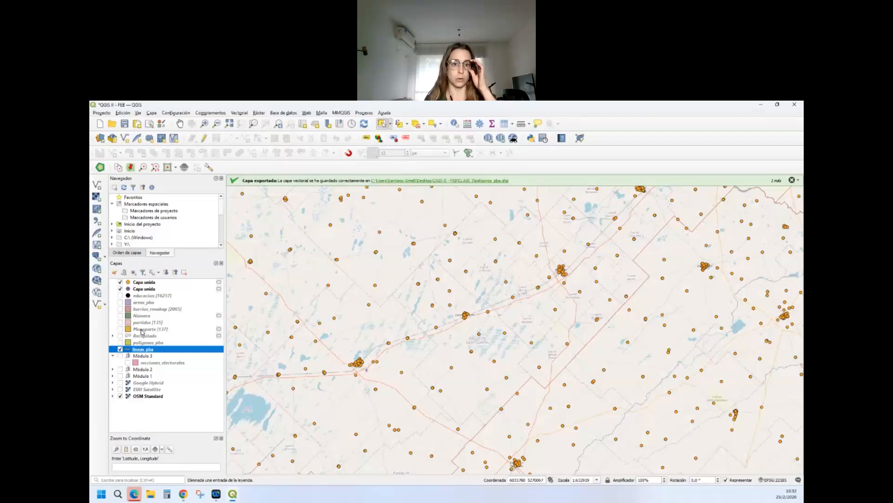
{"action": "left_click", "coordinate": [120, 349]}
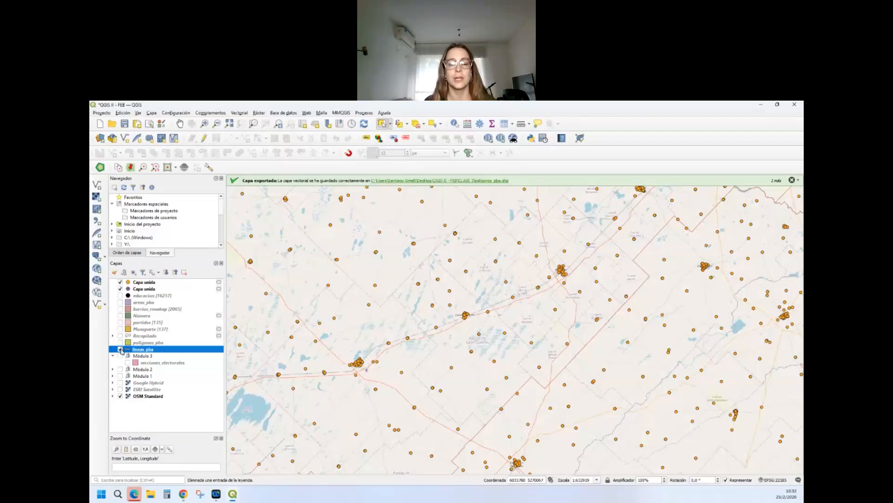